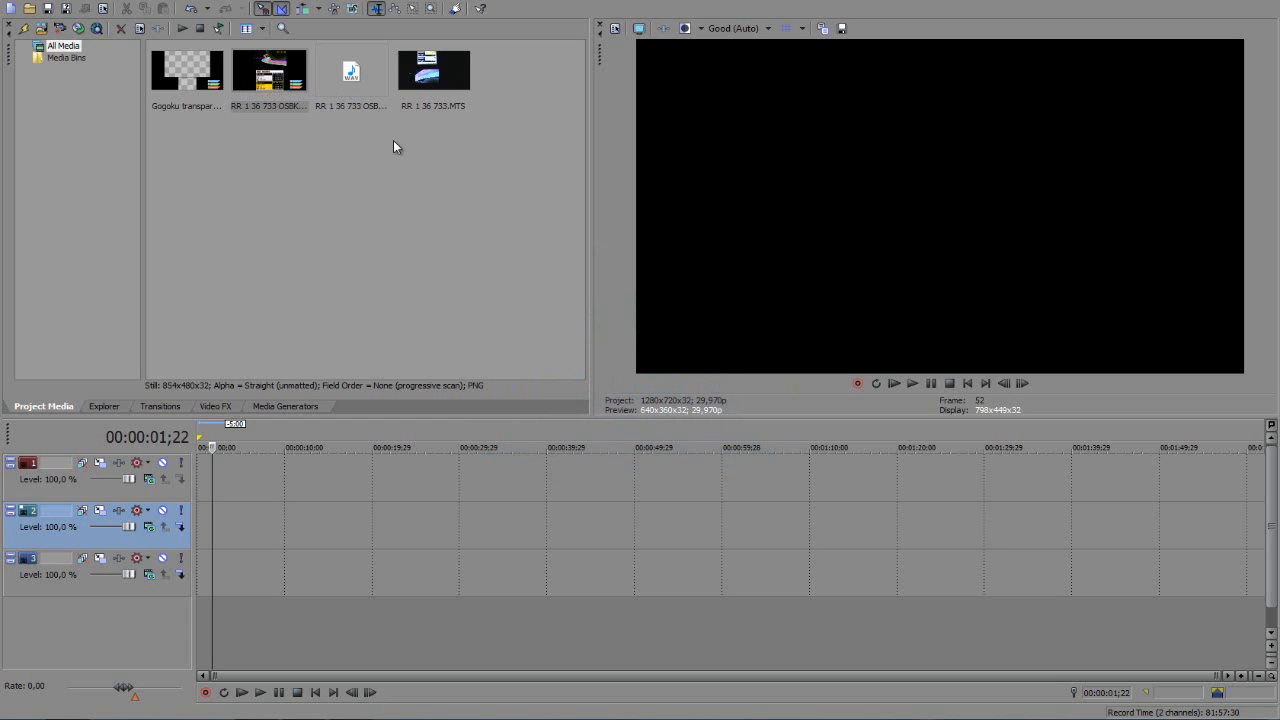
- Place RR 1 36 733 OSBKT large.png on track 1, Gogoku transparent template.png on track 2 and RR 1 36 733.MTS on track 3, from the timeline's start
left_click(273, 100)
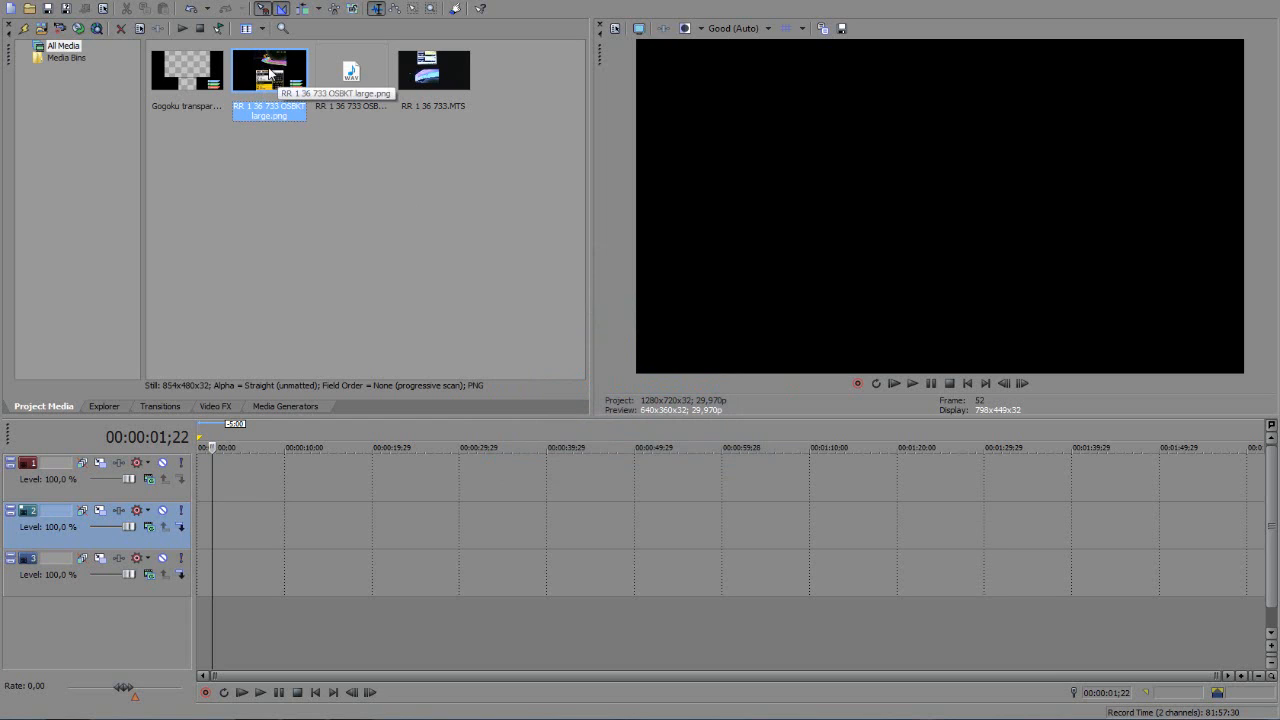
left_click(207, 77)
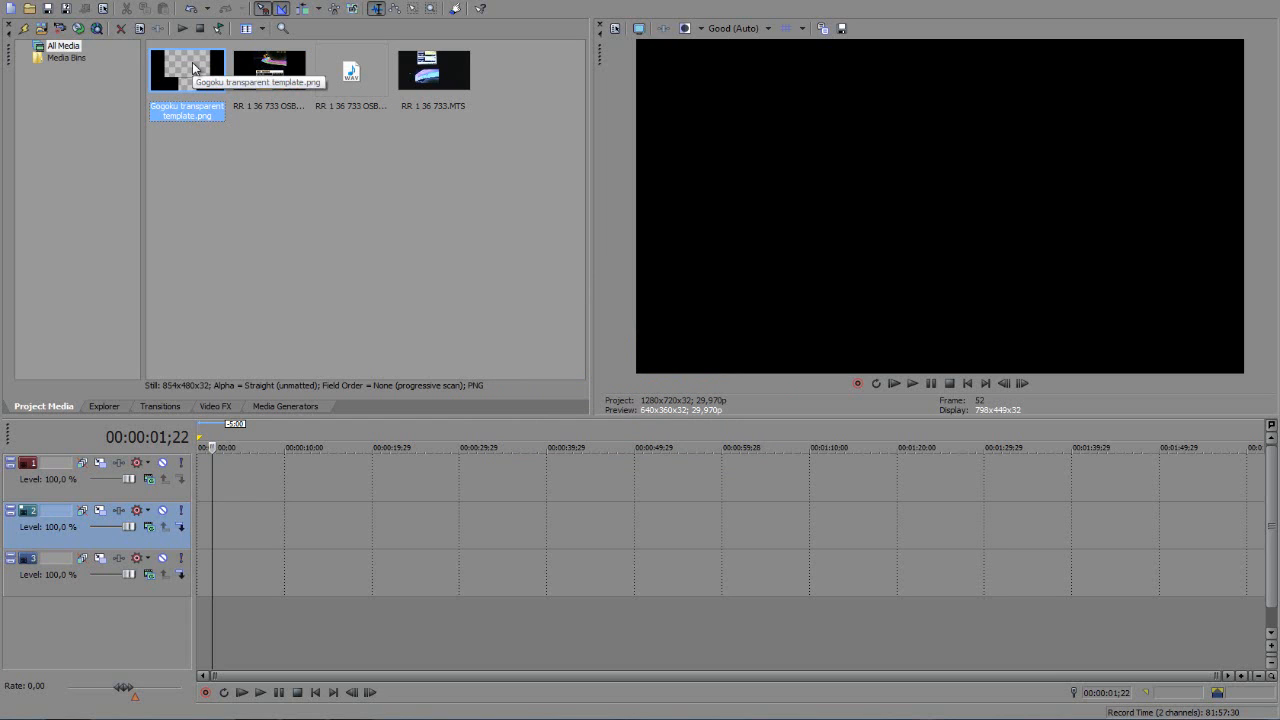
left_click_drag(194, 68, 230, 540)
left_click(287, 76)
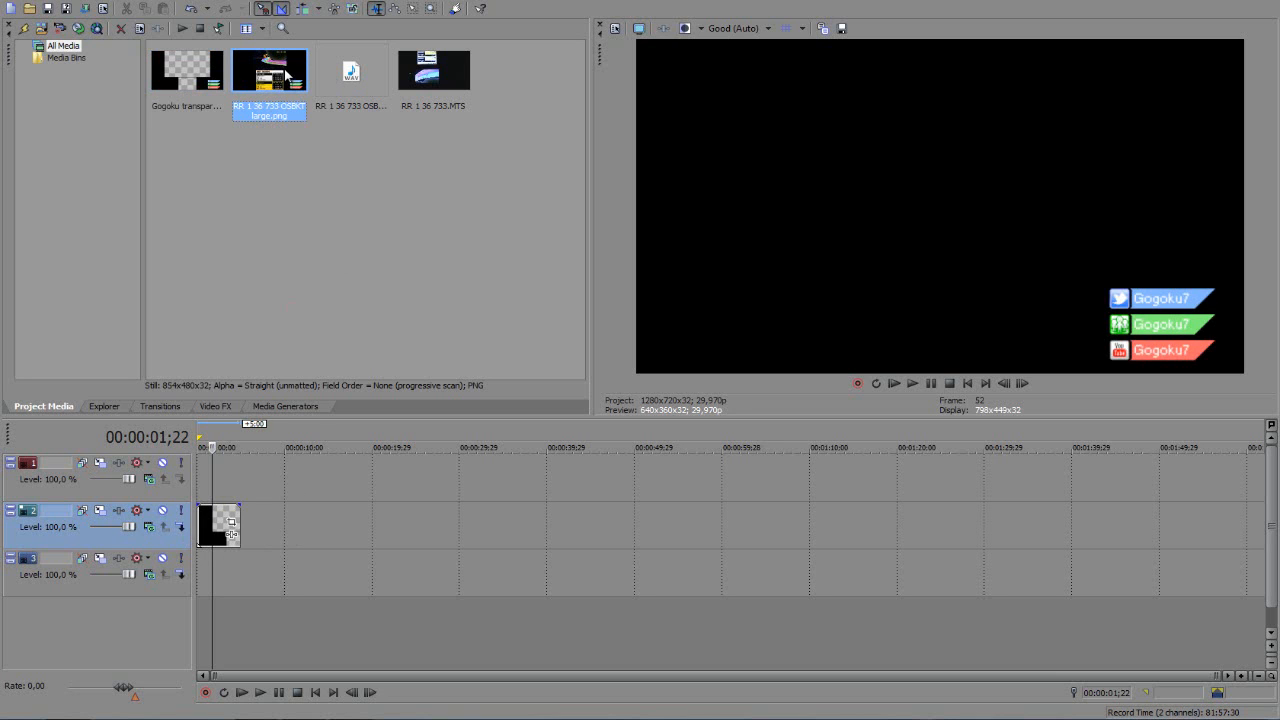
left_click_drag(285, 74, 212, 474)
left_click_drag(437, 94, 208, 582)
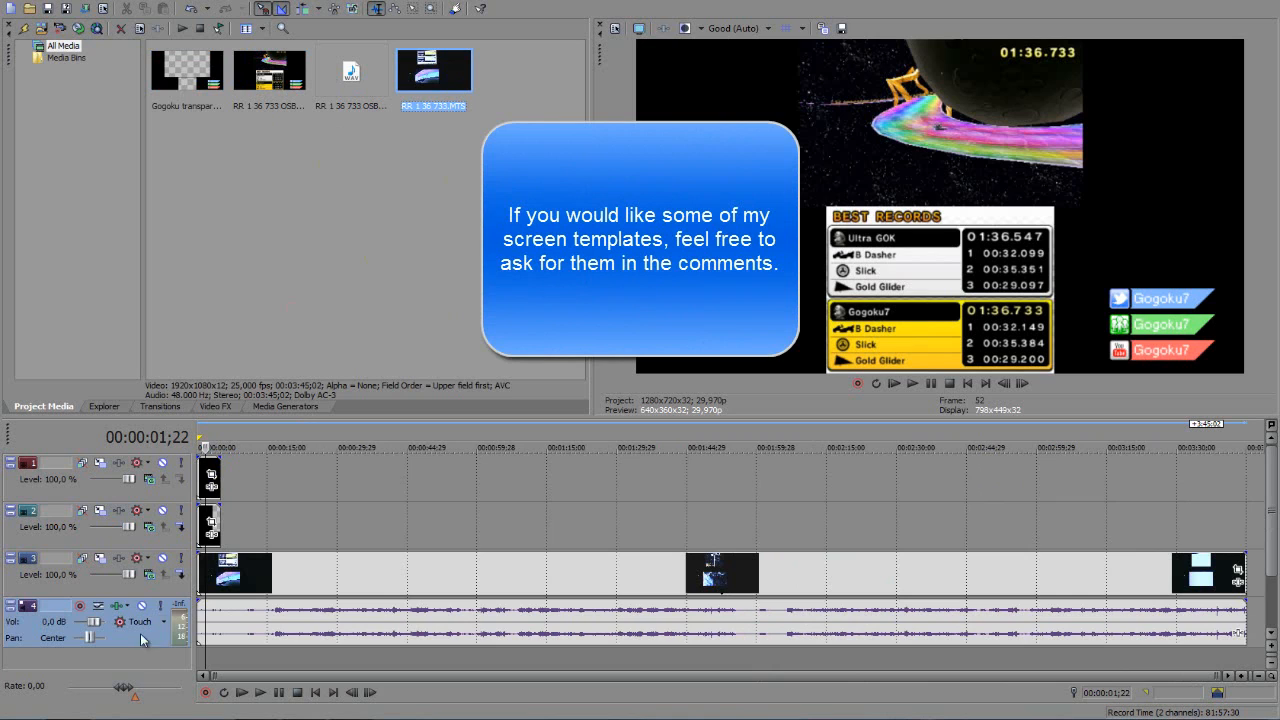
- Insert a new audio track below the footage audio and place the WAV recording on it from the start
right_click(130, 584)
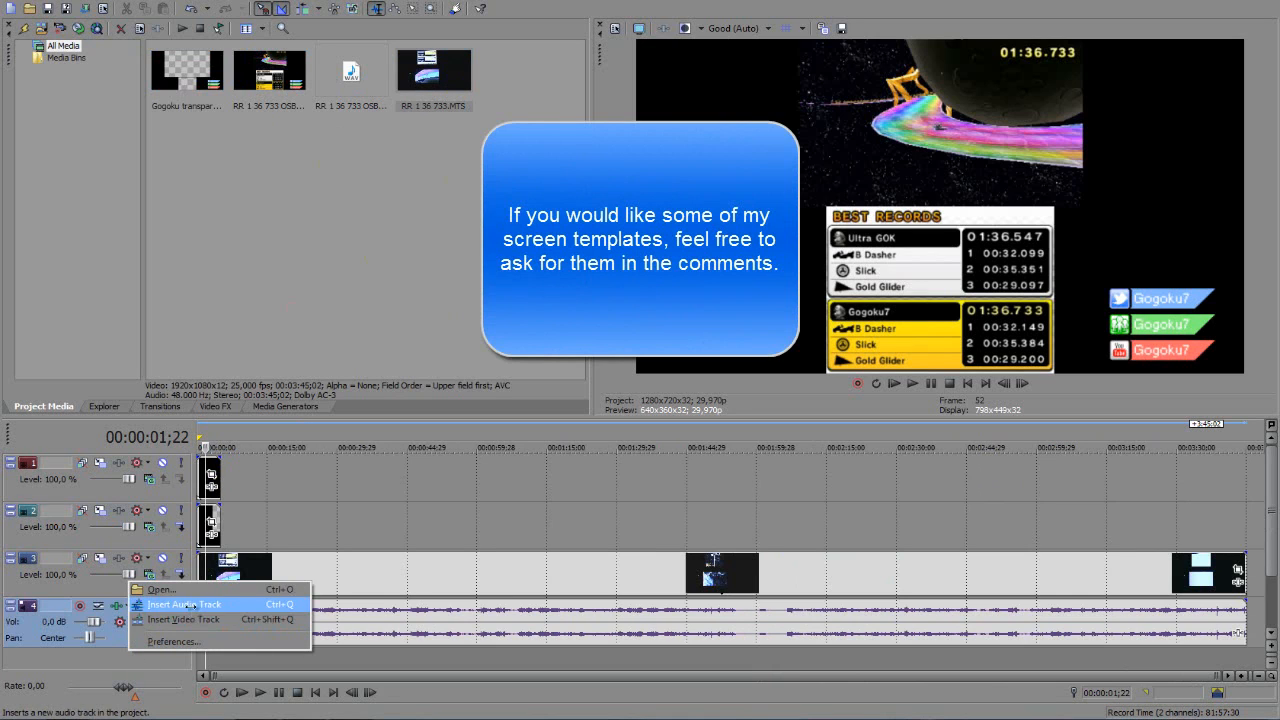
left_click(190, 606)
left_click_drag(351, 75, 251, 608)
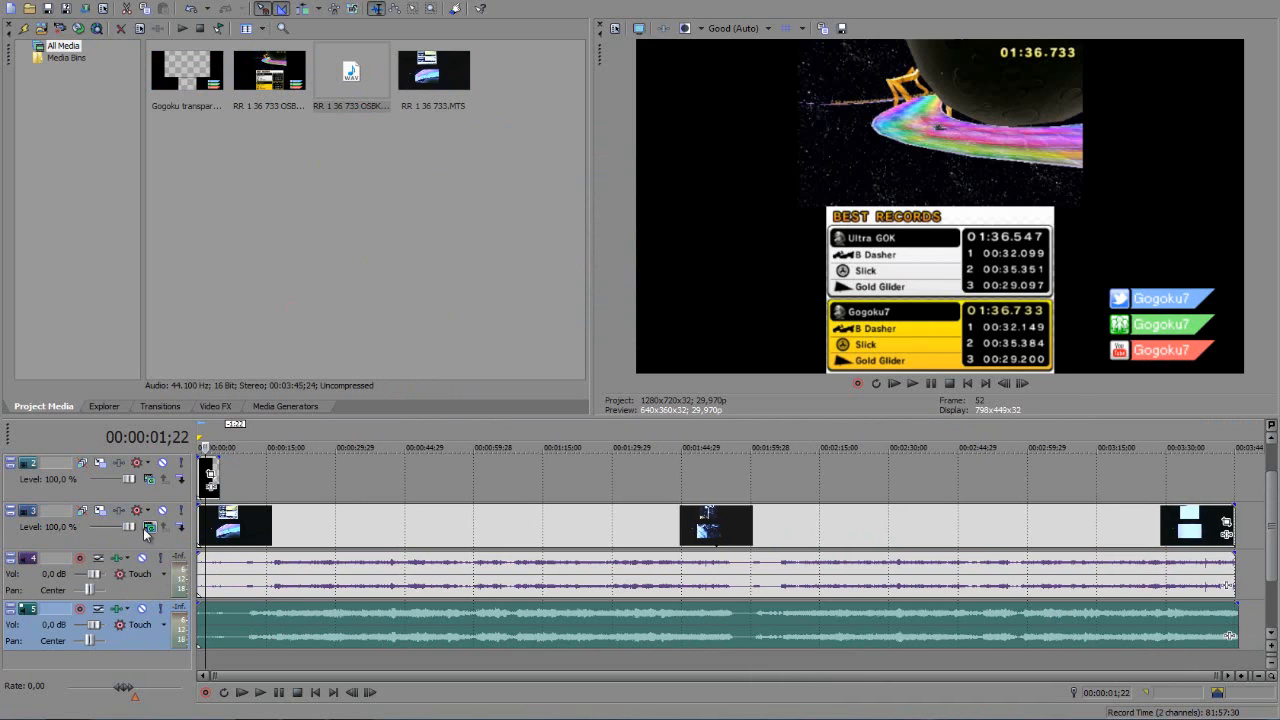
- Duplicate video track 3 holding the RR 1 36 733.MTS footage
right_click(75, 525)
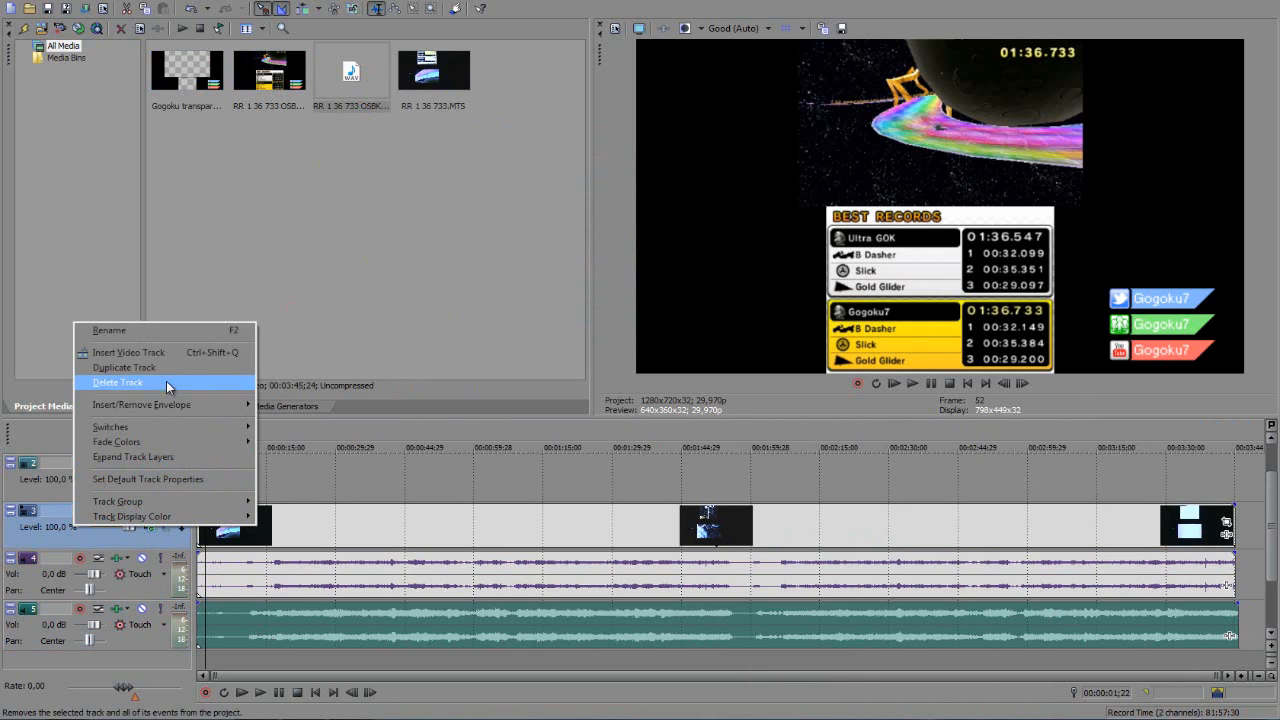
left_click(168, 366)
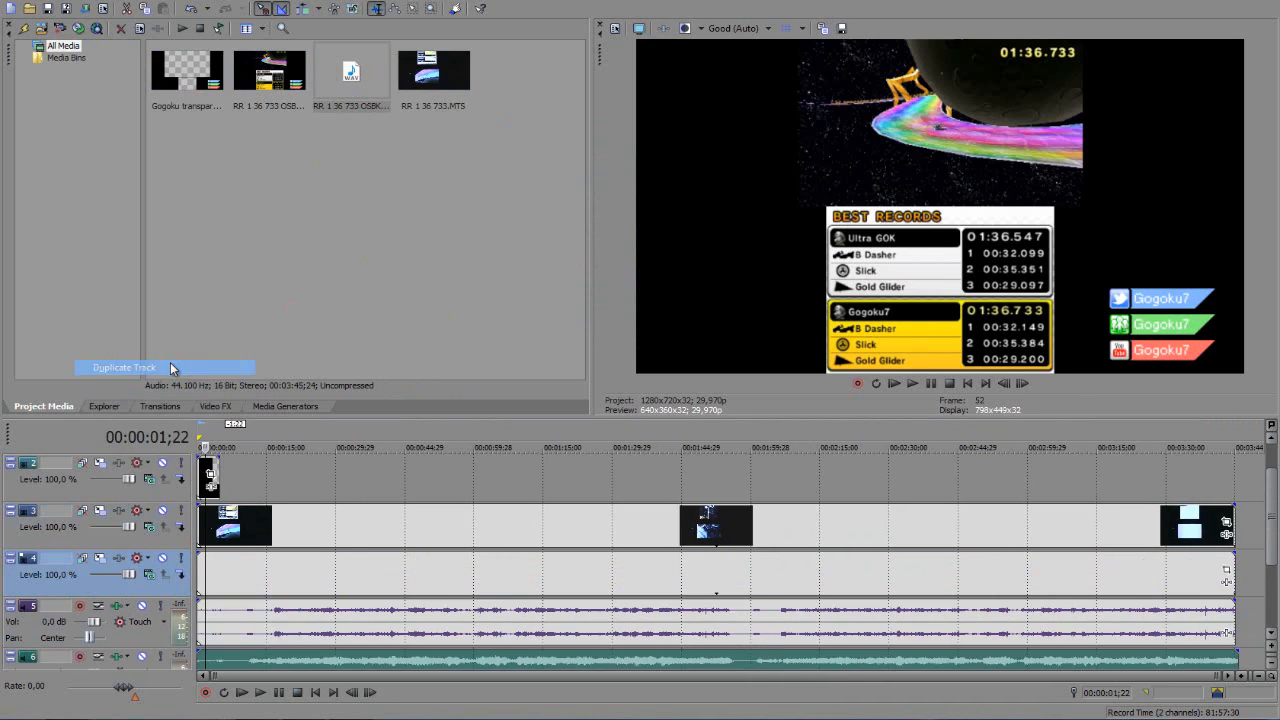
left_click(329, 519)
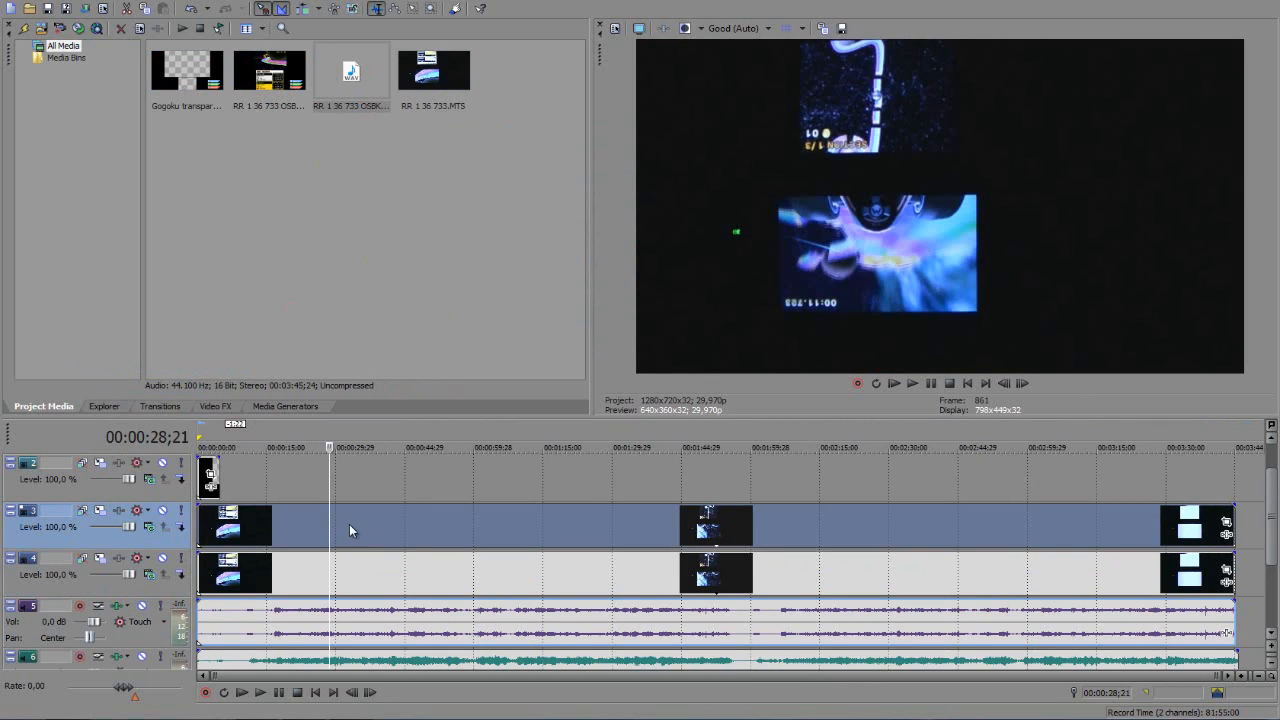
left_click(387, 569)
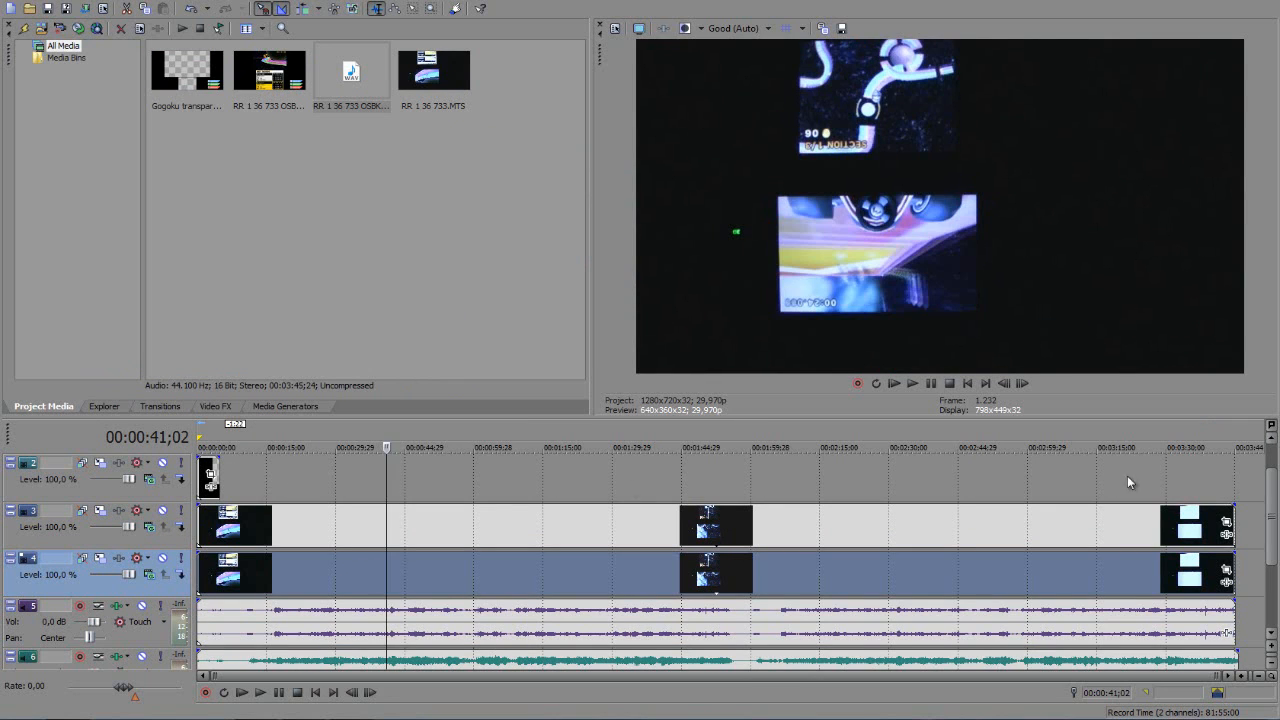
- Mute video track 1, which holds the best-records image
scroll(1128, 483, "up", 1)
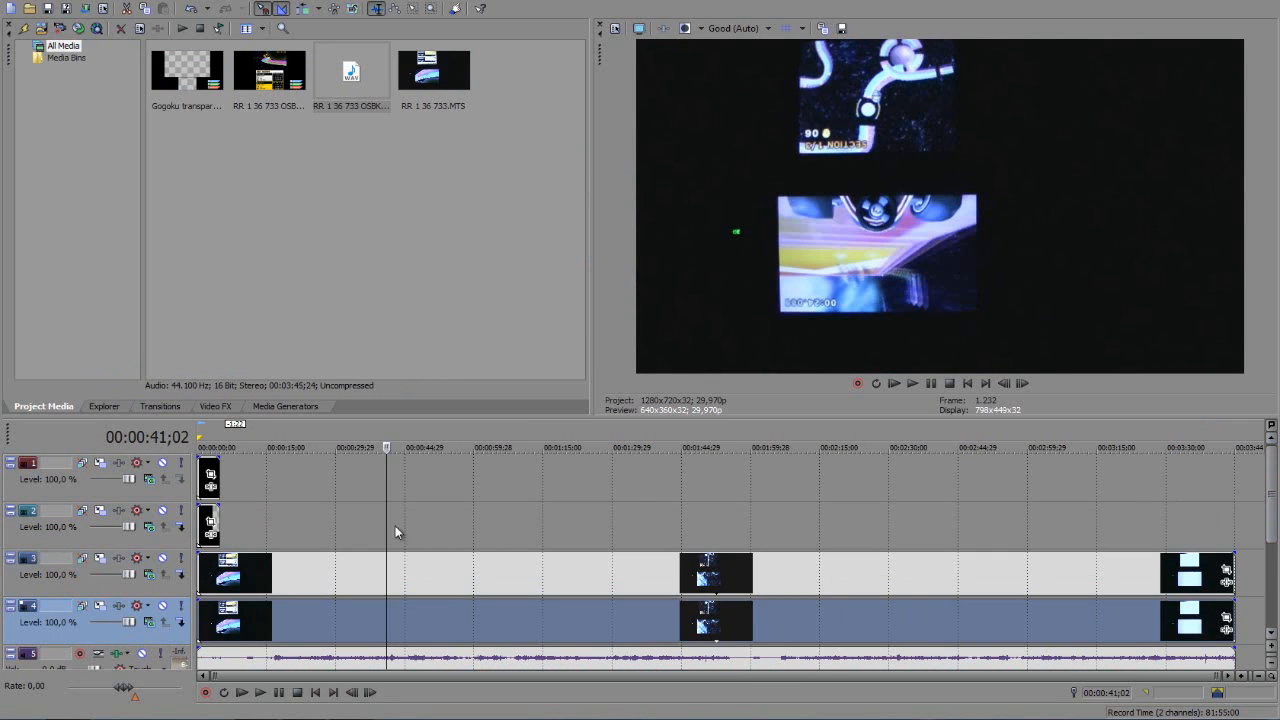
left_click(206, 470)
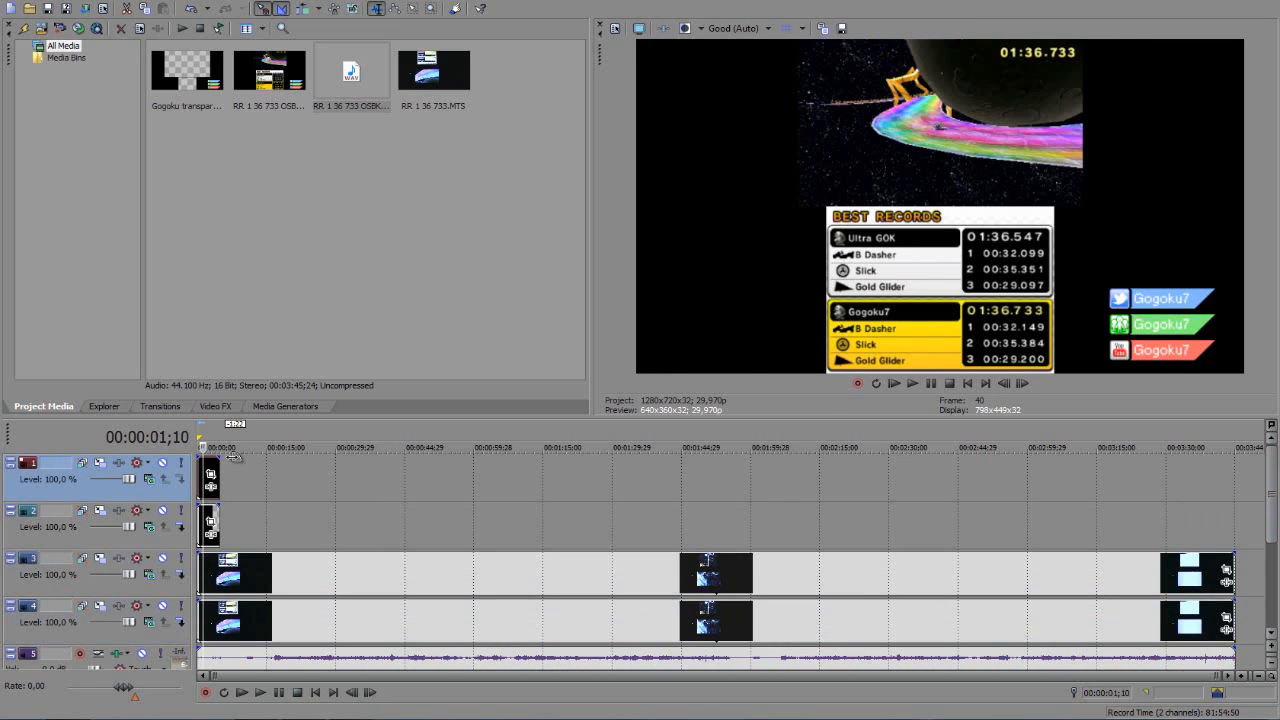
left_click(165, 463)
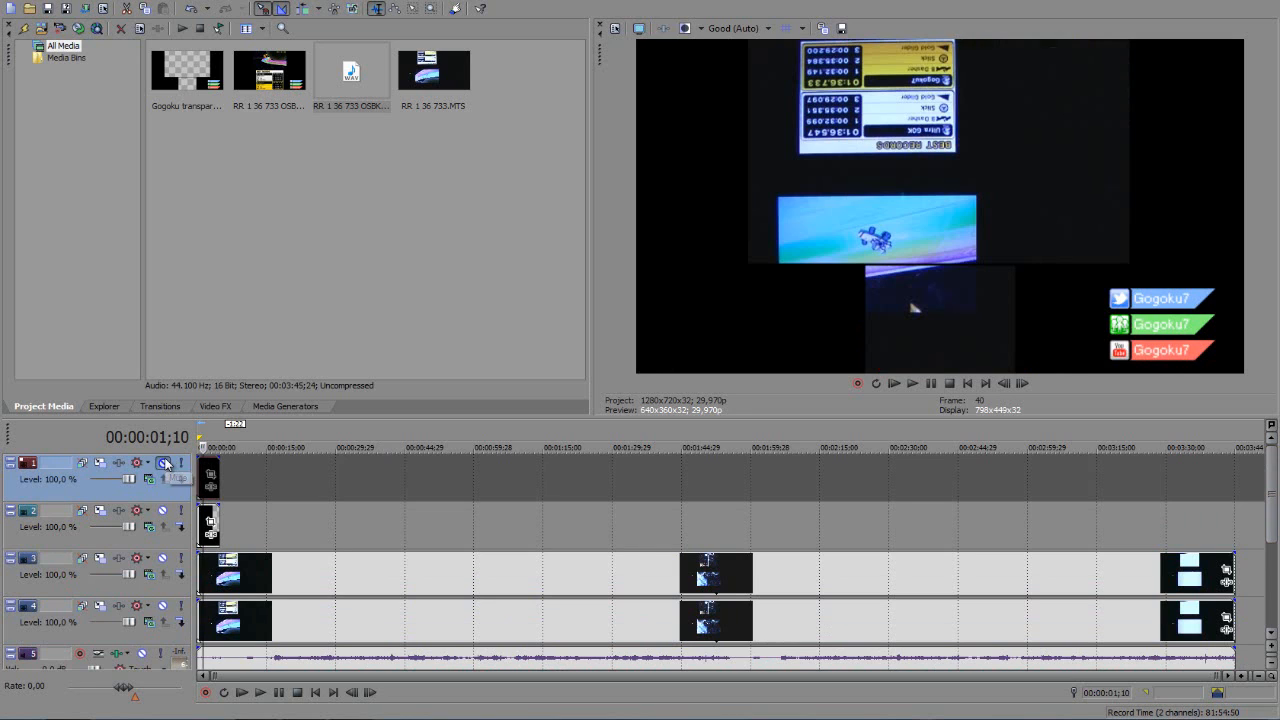
- Mute audio track 6, which holds the WAV recording
left_click_drag(1271, 480, 1271, 560)
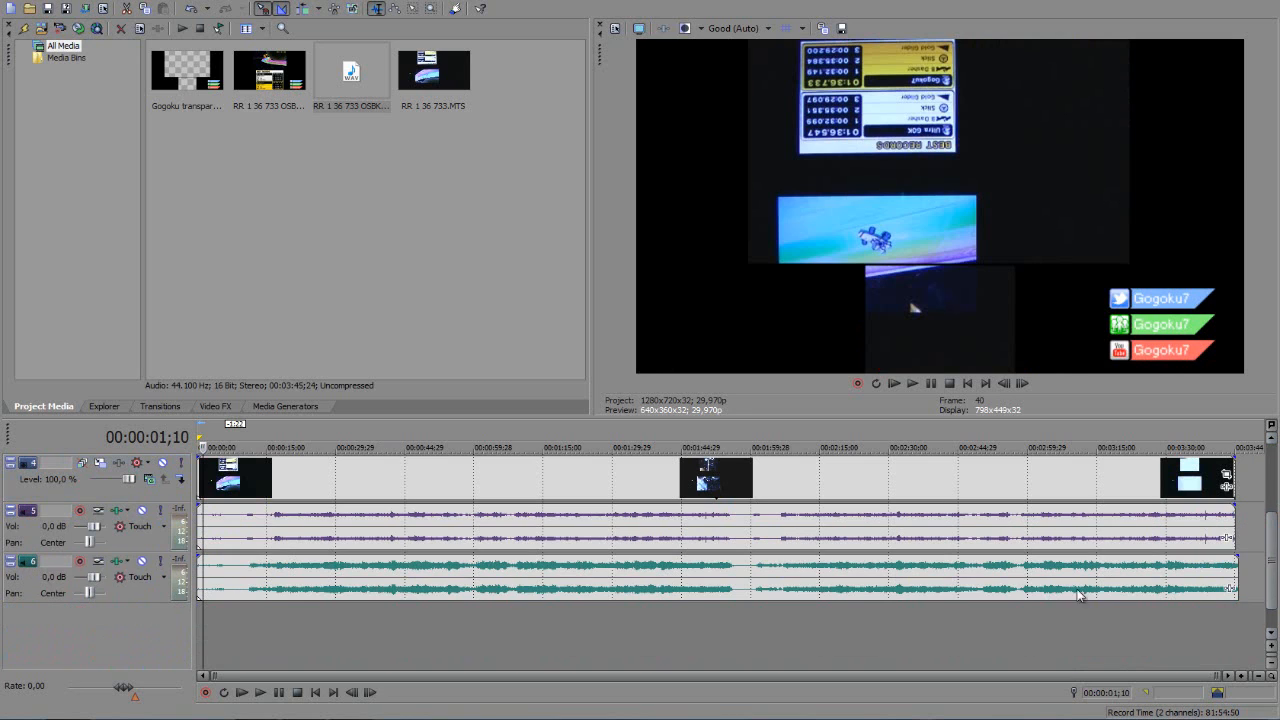
left_click(362, 540)
left_click(469, 529)
left_click(616, 525)
left_click(726, 522)
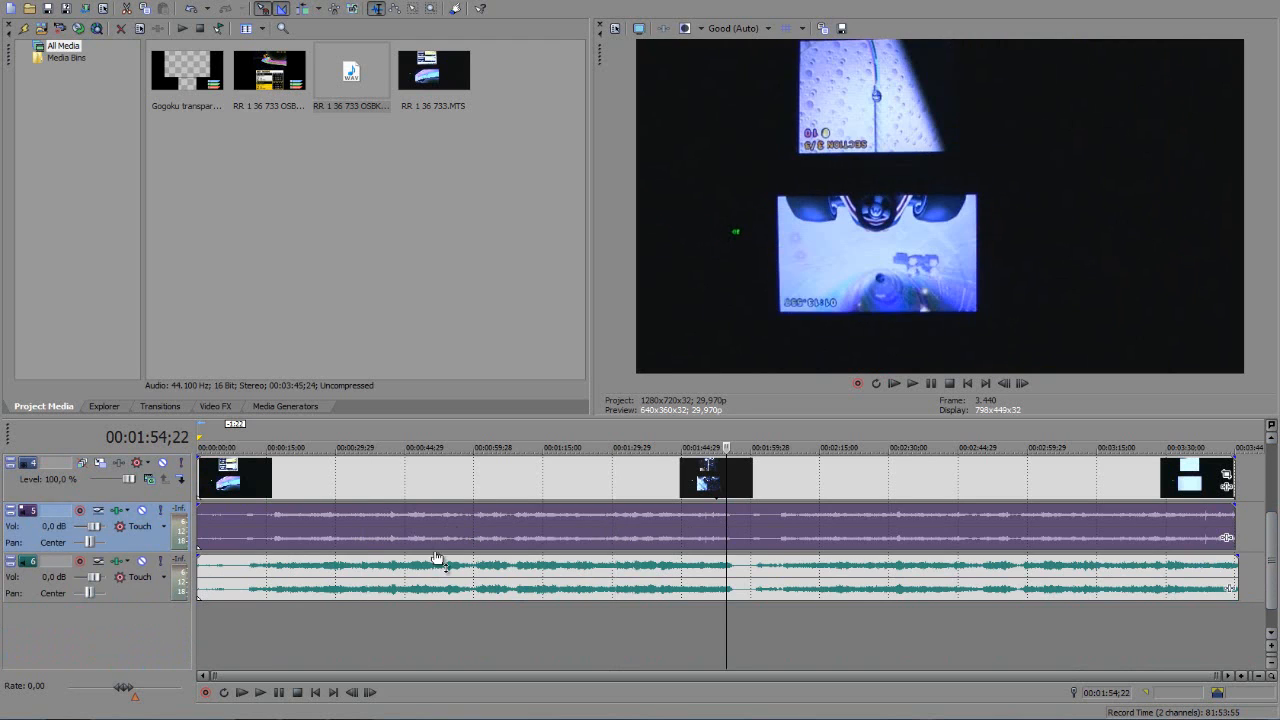
left_click(350, 564)
left_click(452, 566)
left_click(527, 566)
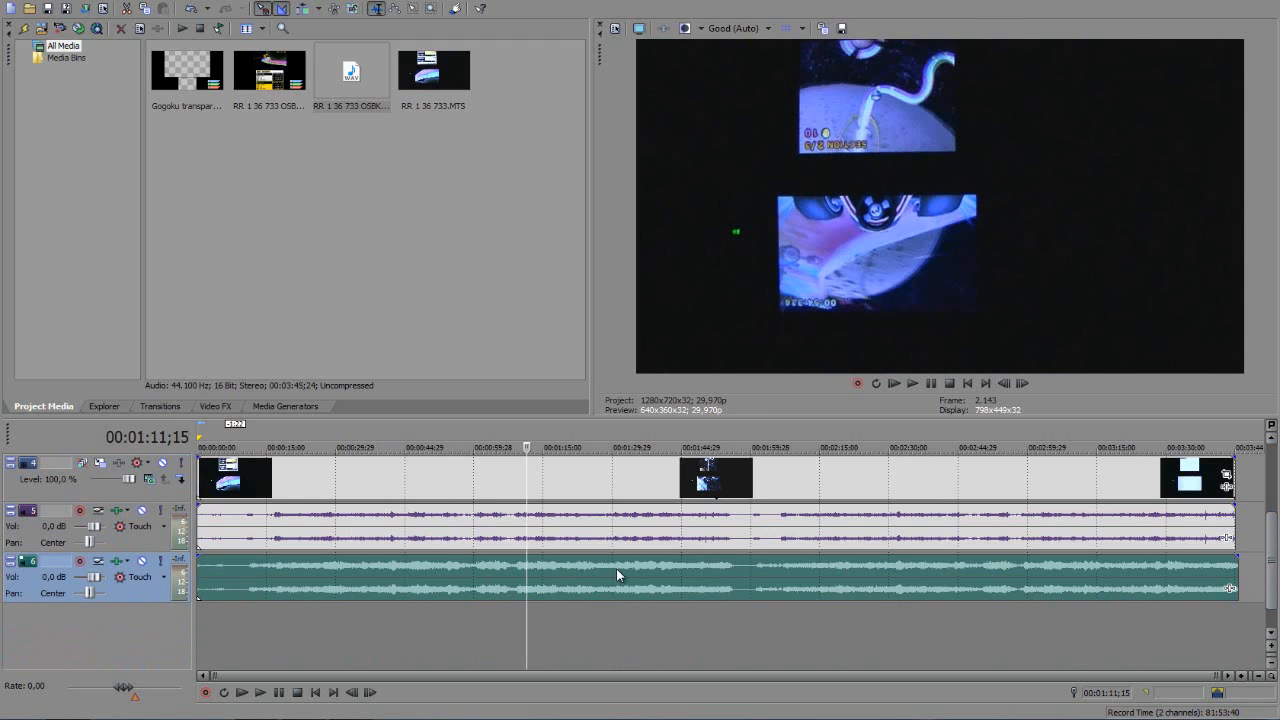
left_click(616, 570)
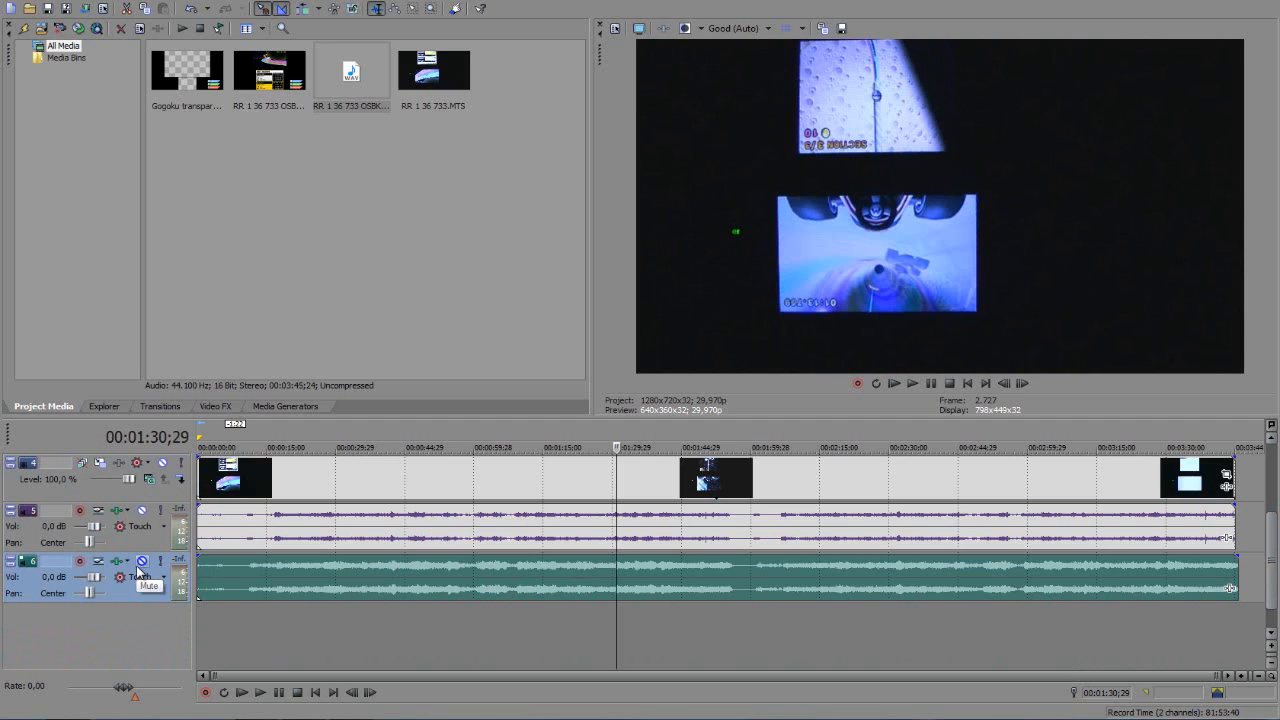
left_click(139, 564)
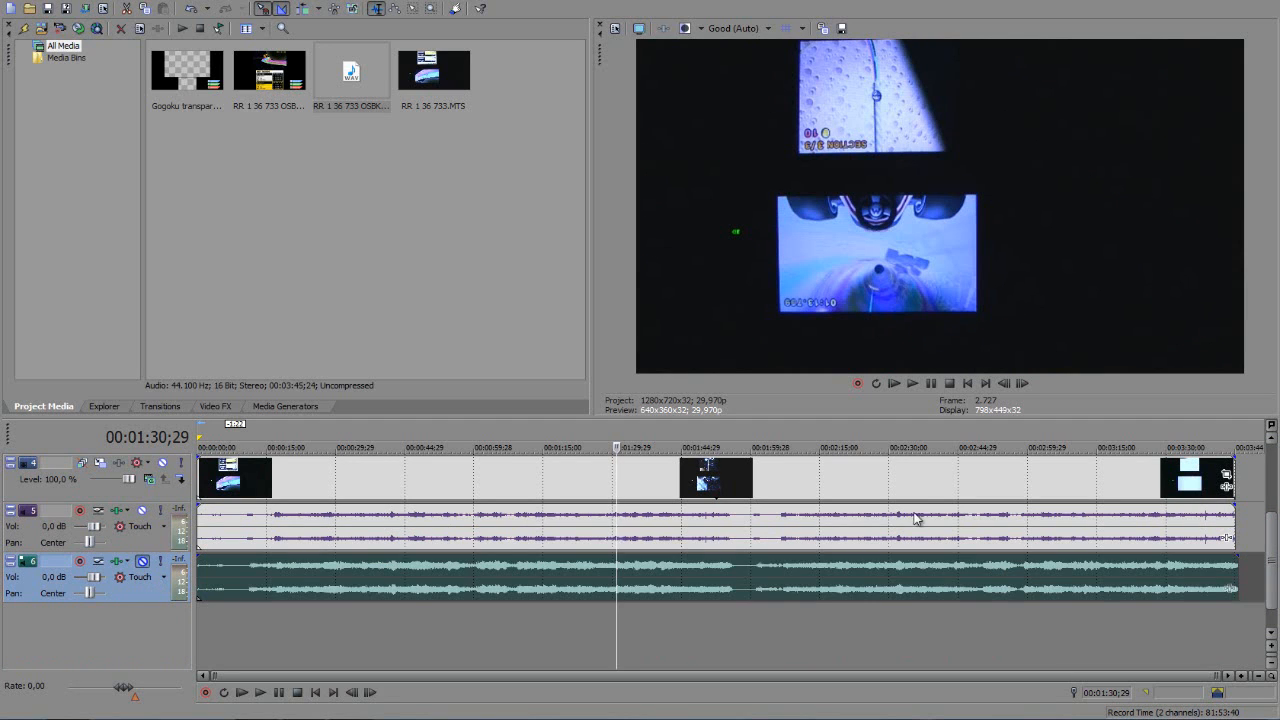
- Extend the transparent template clip on track 2 to the end of the gameplay footage
left_click_drag(1271, 545, 1271, 508)
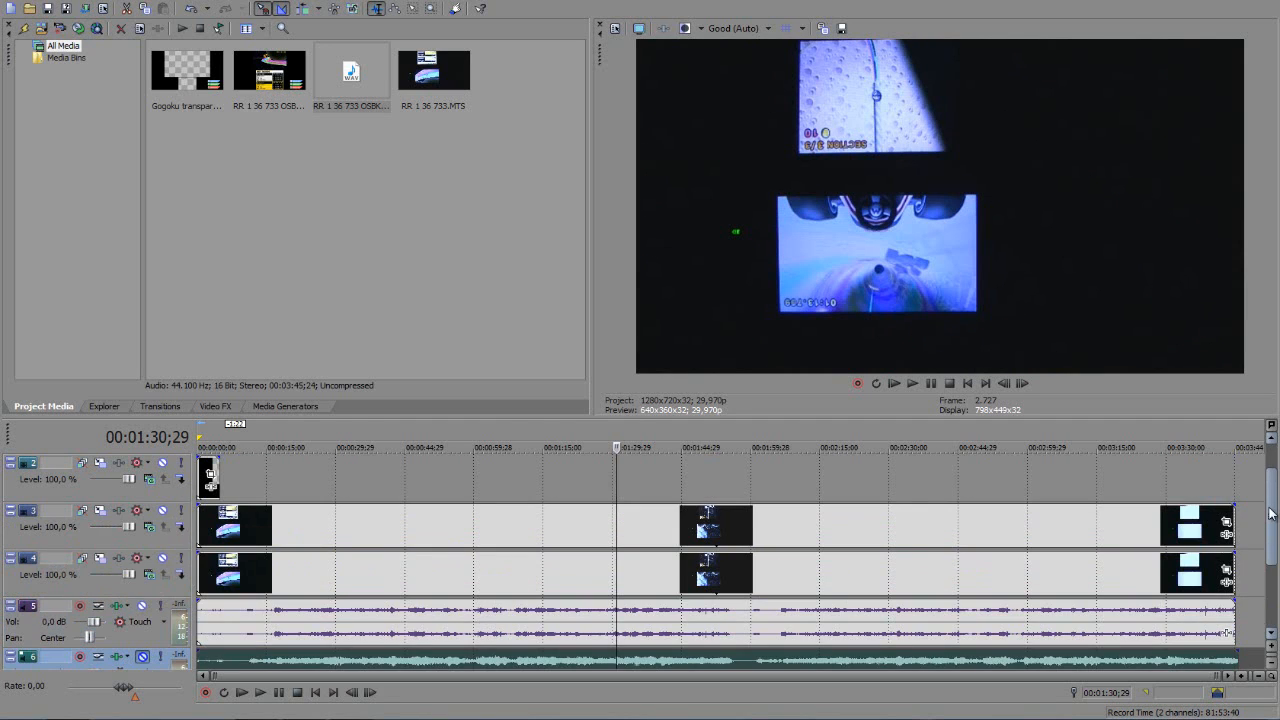
left_click_drag(215, 480, 1233, 489)
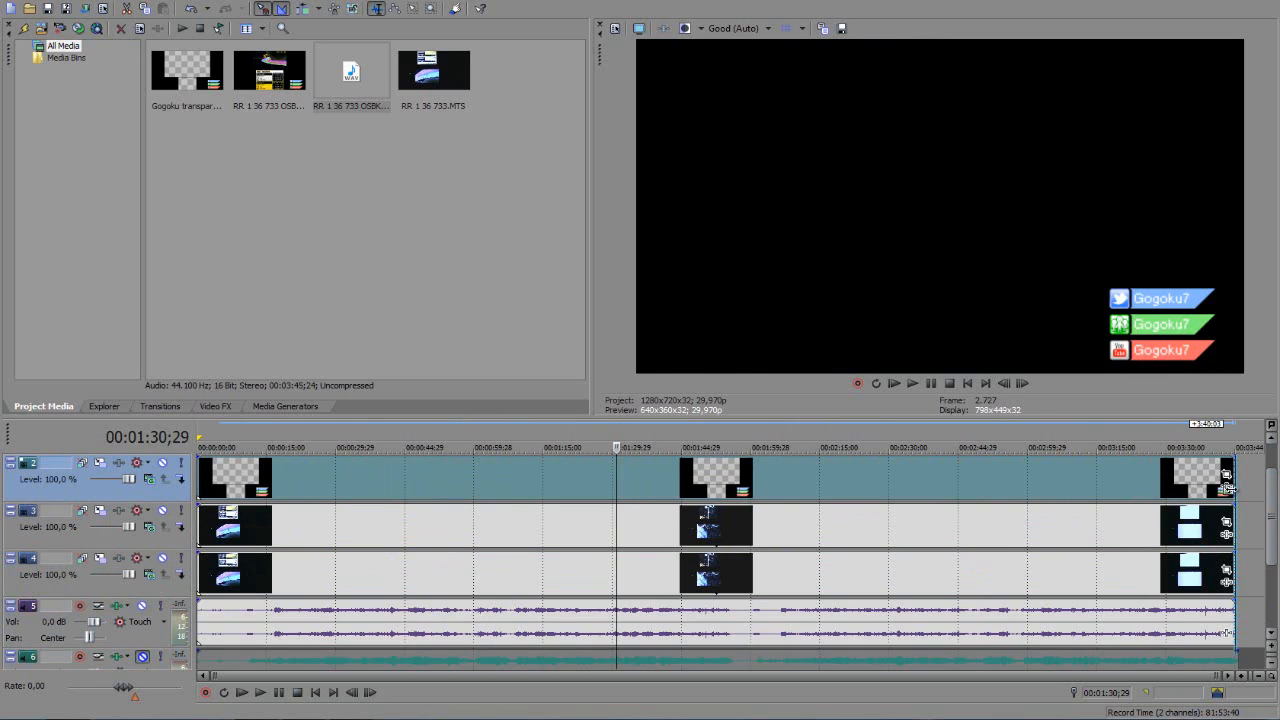
- Mute video track 4, the duplicate of the gameplay footage
left_click(283, 481)
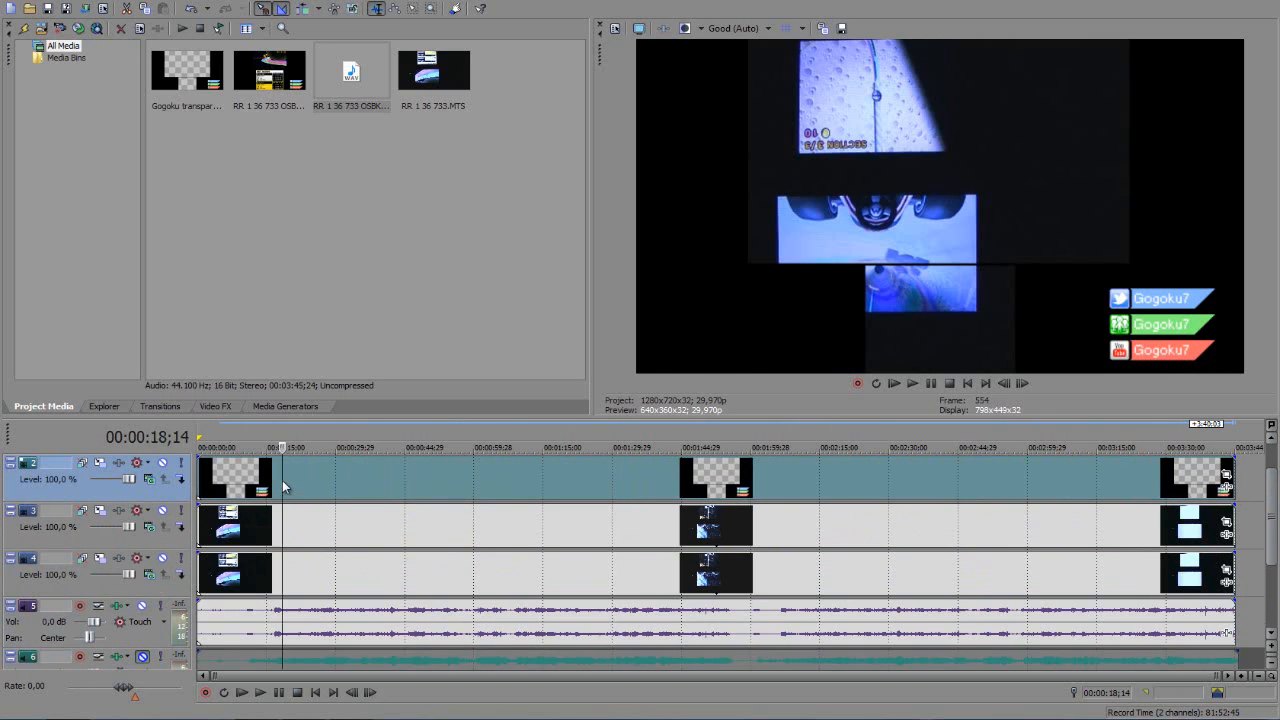
right_click(350, 477)
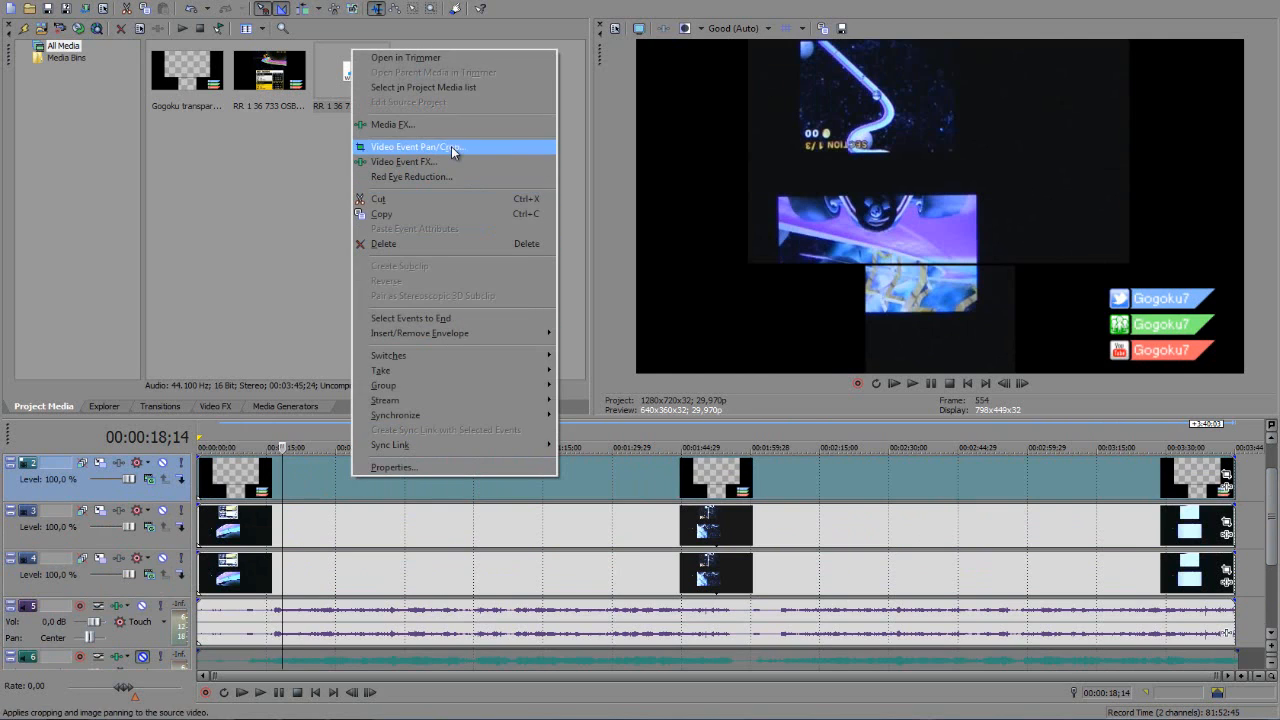
left_click(163, 560)
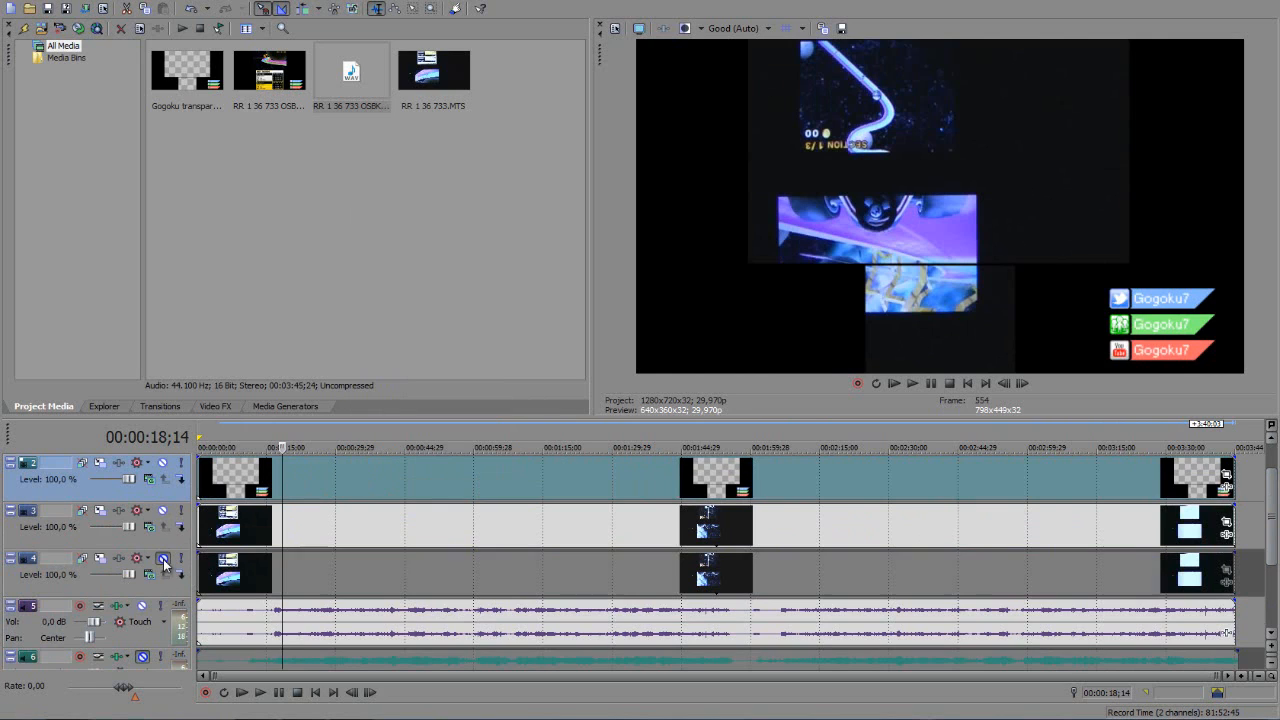
- Apply the Sony Color Corrector effect to the template clip and shift its Low color wheel fully toward red
right_click(427, 490)
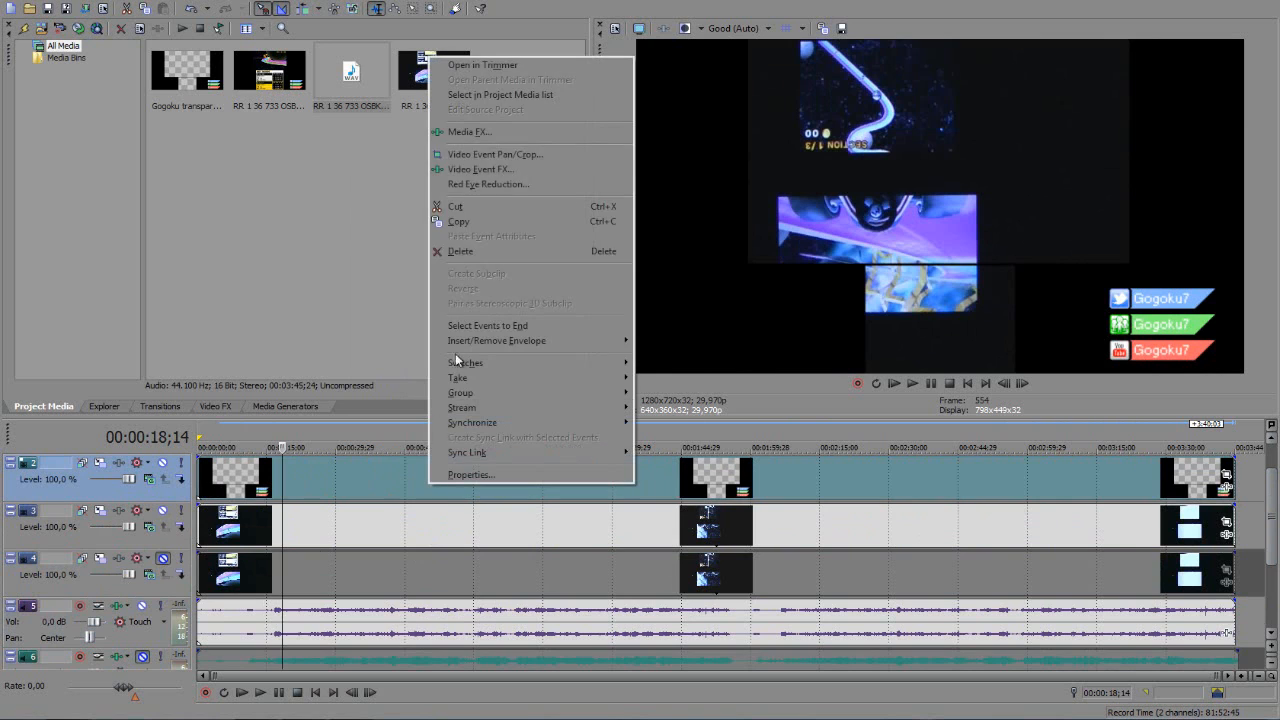
left_click(507, 170)
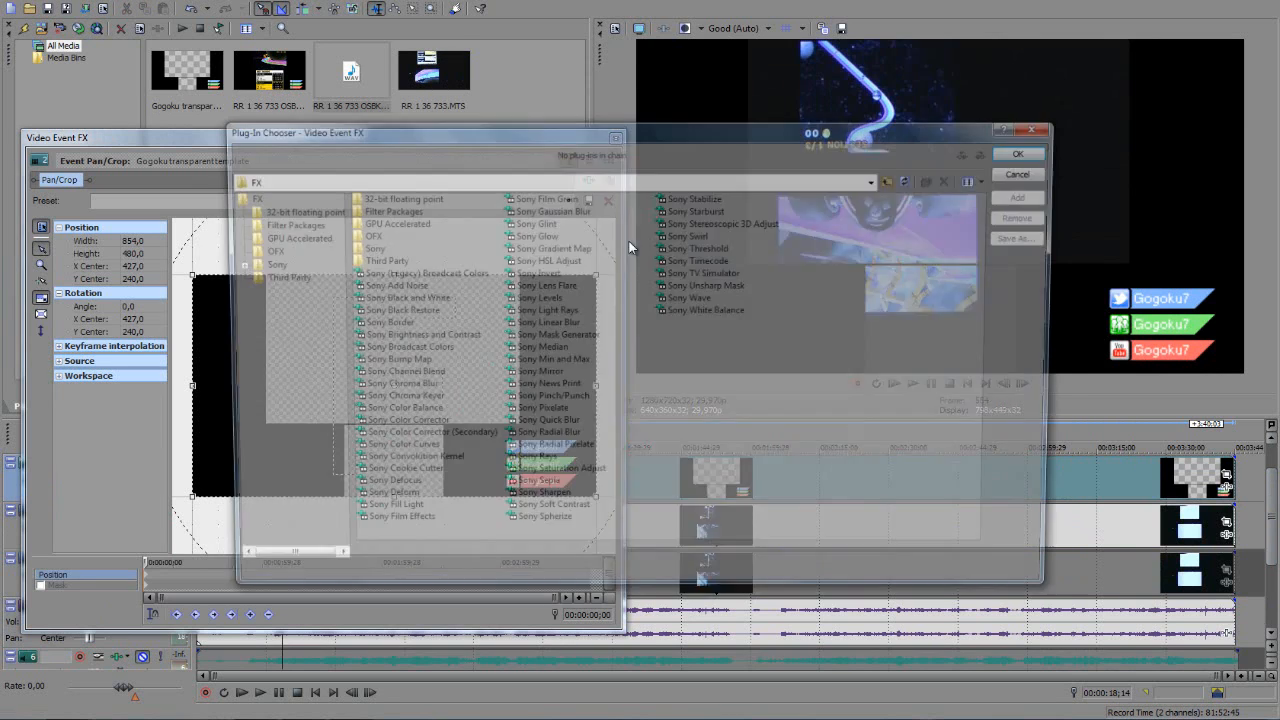
left_click(409, 424)
left_click(1046, 153)
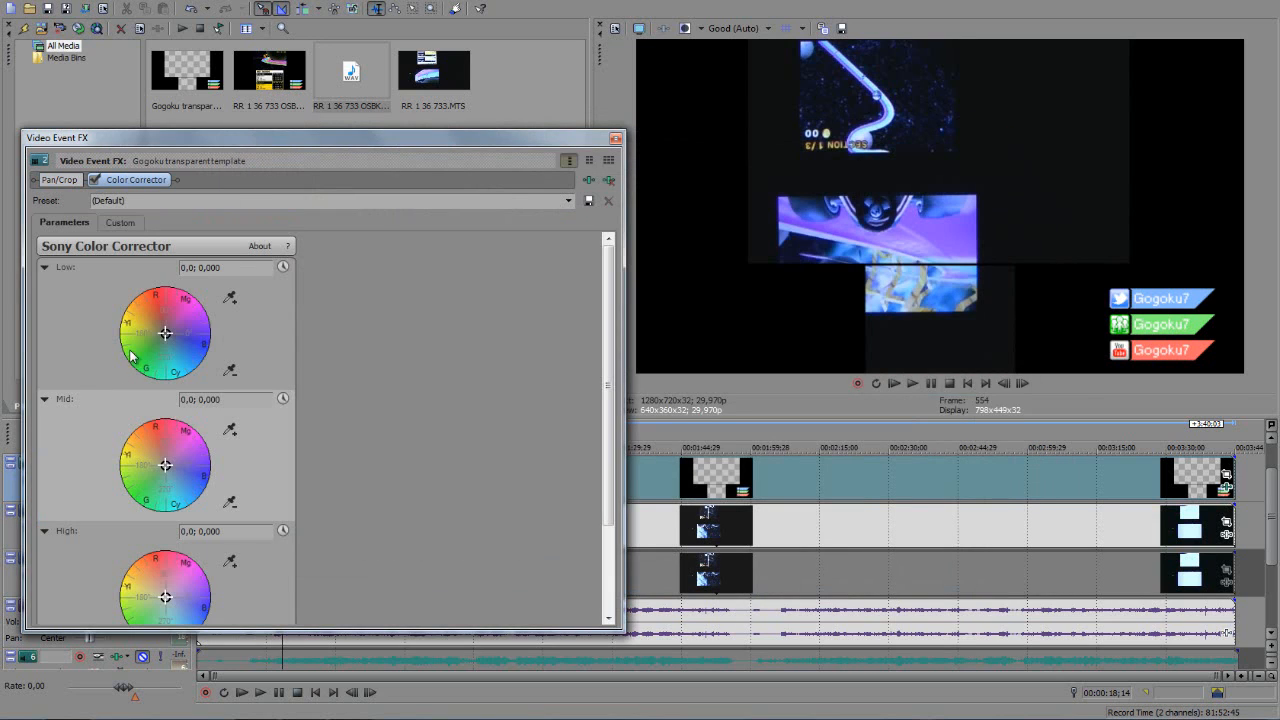
left_click_drag(165, 334, 150, 290)
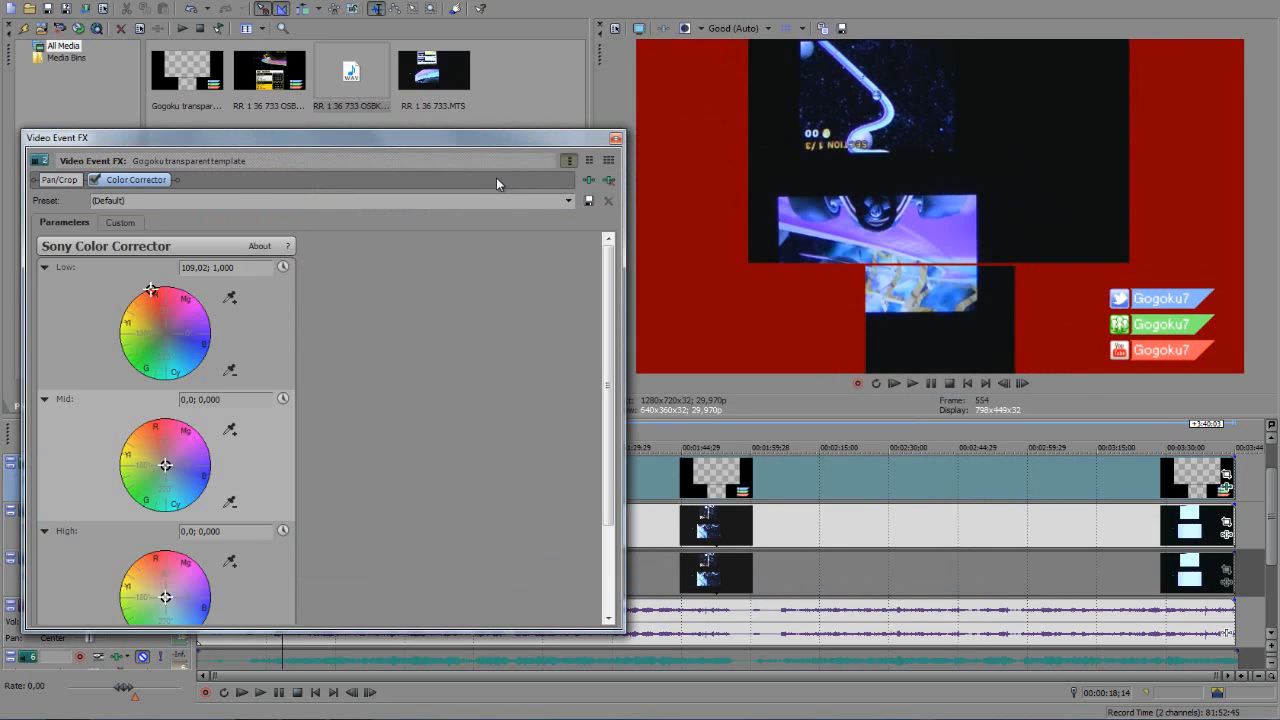
left_click(615, 141)
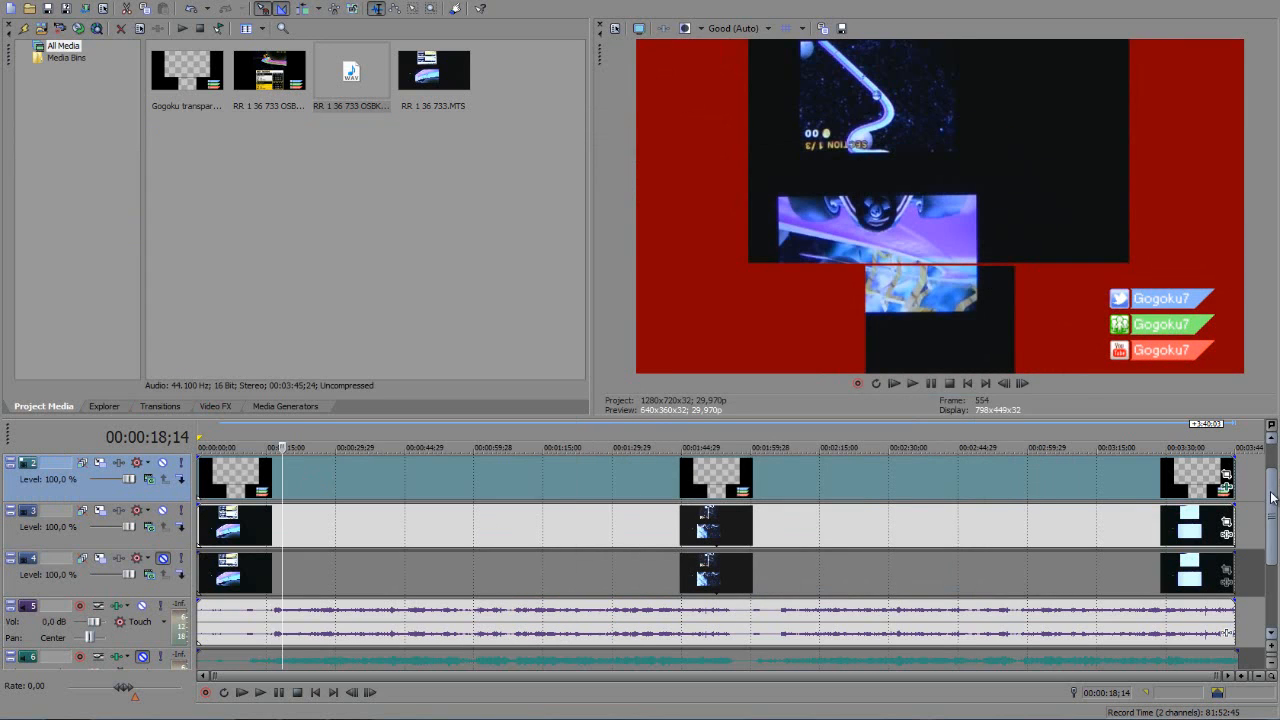
- Open Event Pan/Crop for the footage clip on track 3 and enable its mask
scroll(1270, 478, "up", 1)
left_click(233, 586)
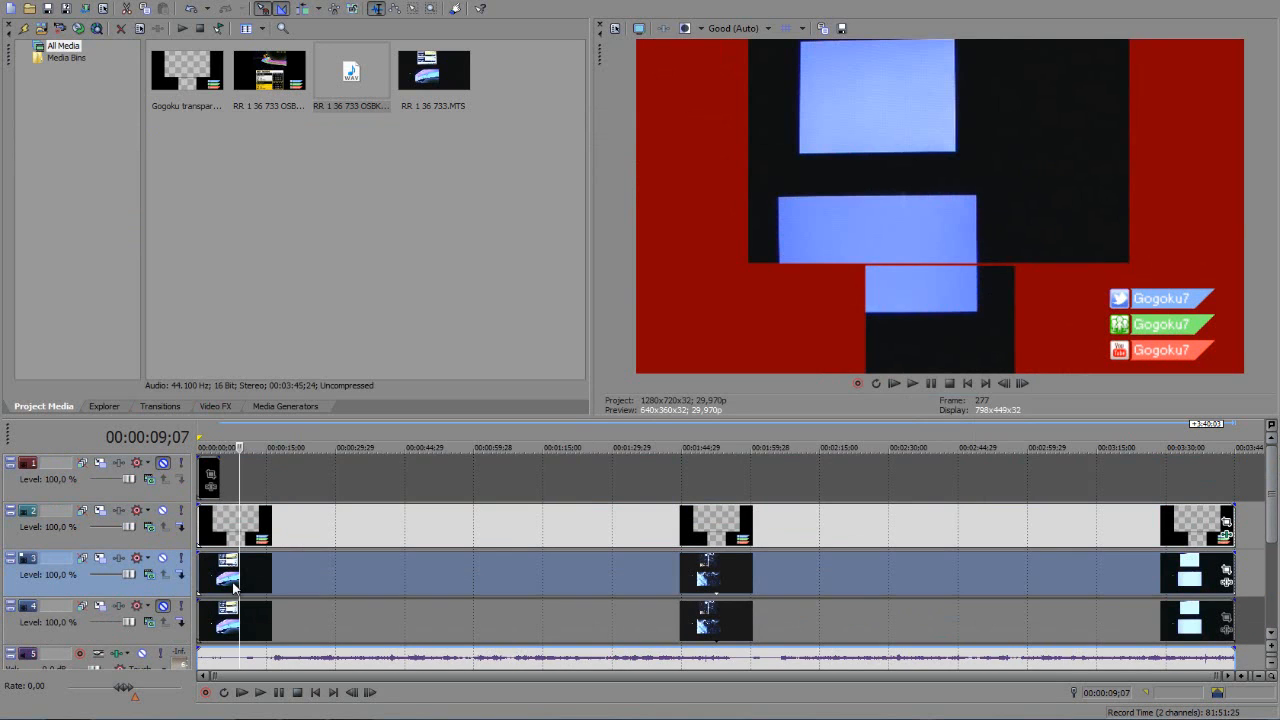
right_click(292, 584)
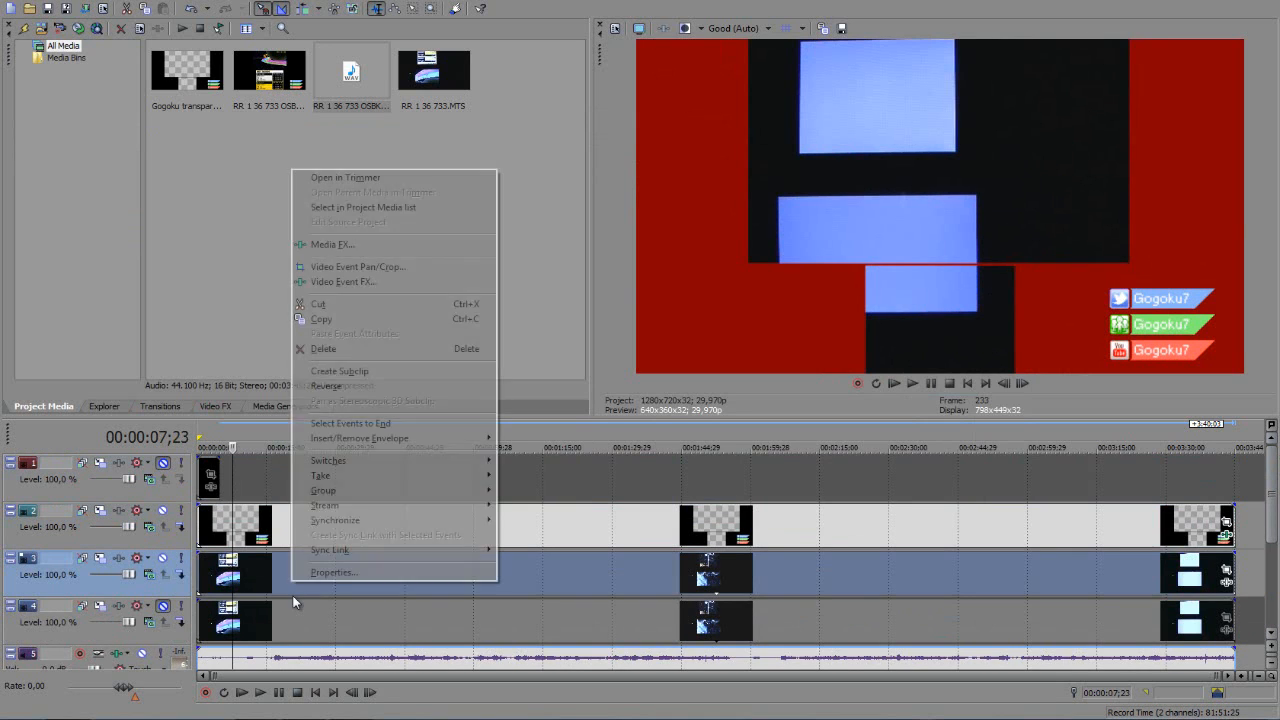
left_click(378, 269)
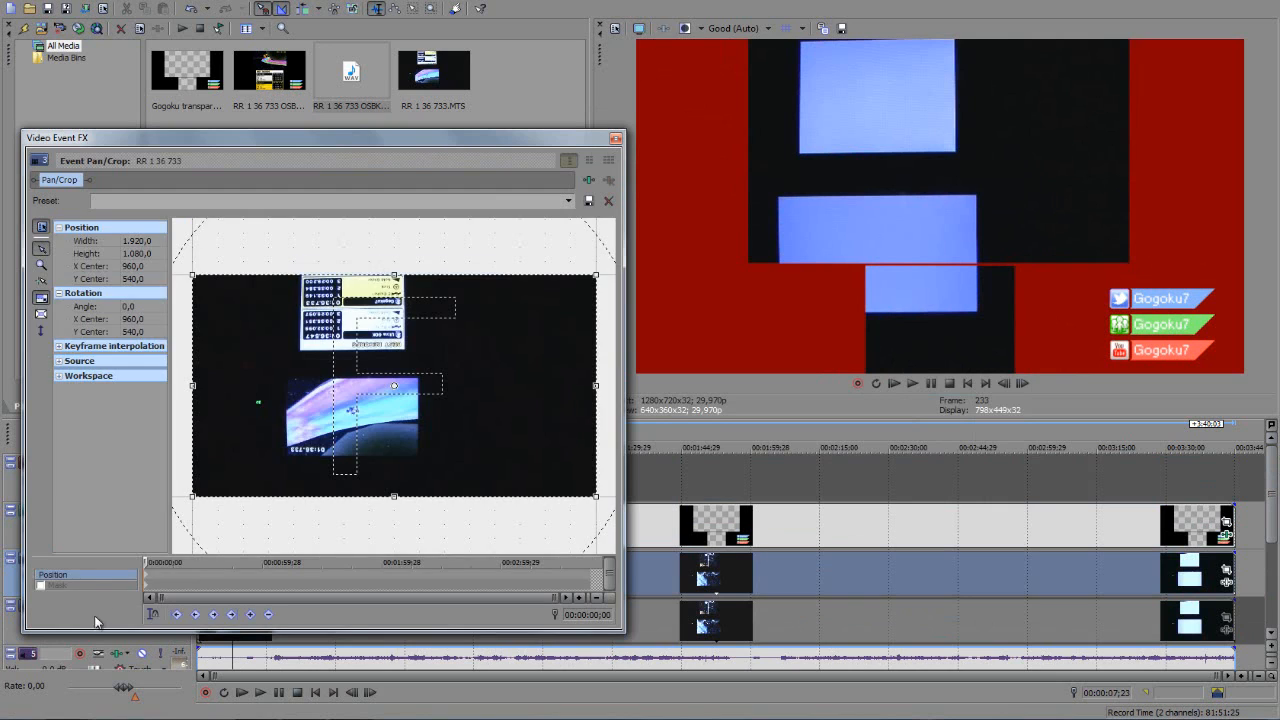
left_click(72, 588)
left_click(40, 585)
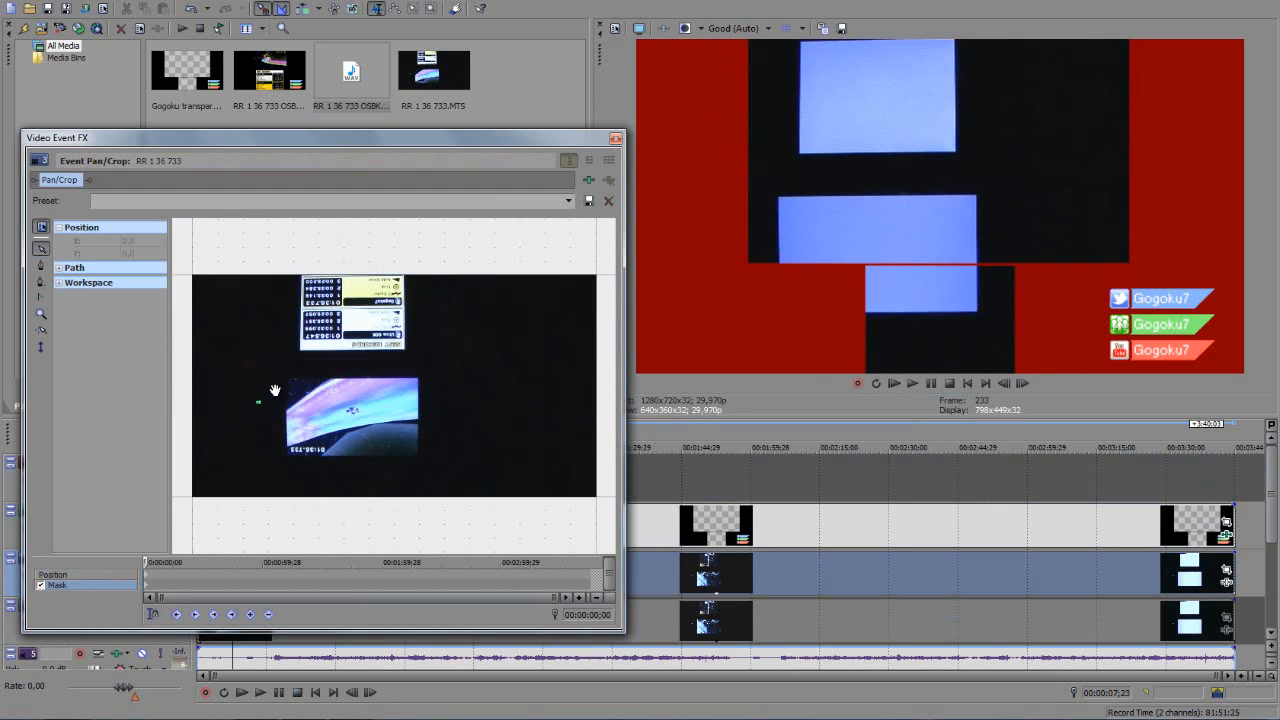
- Add position and mask keyframes at about 00:00:10;10, and select the mask keyframe at the clip's start
left_click(164, 580)
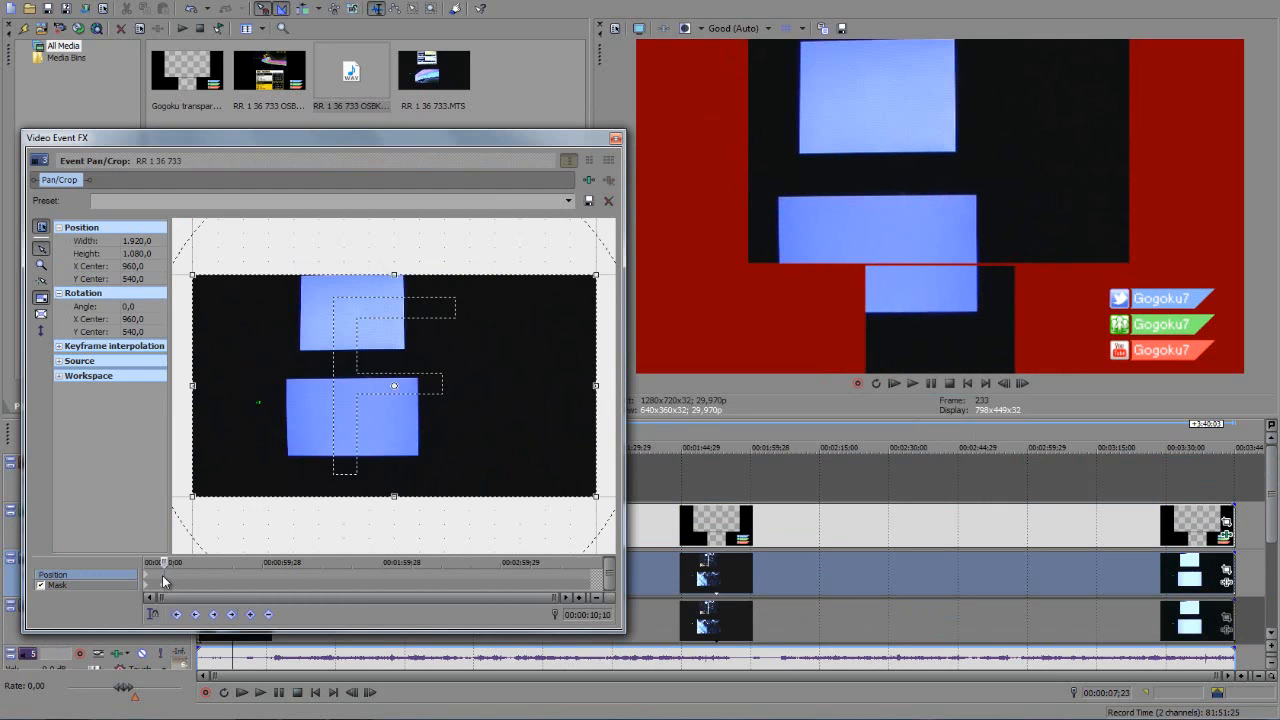
left_click(149, 581)
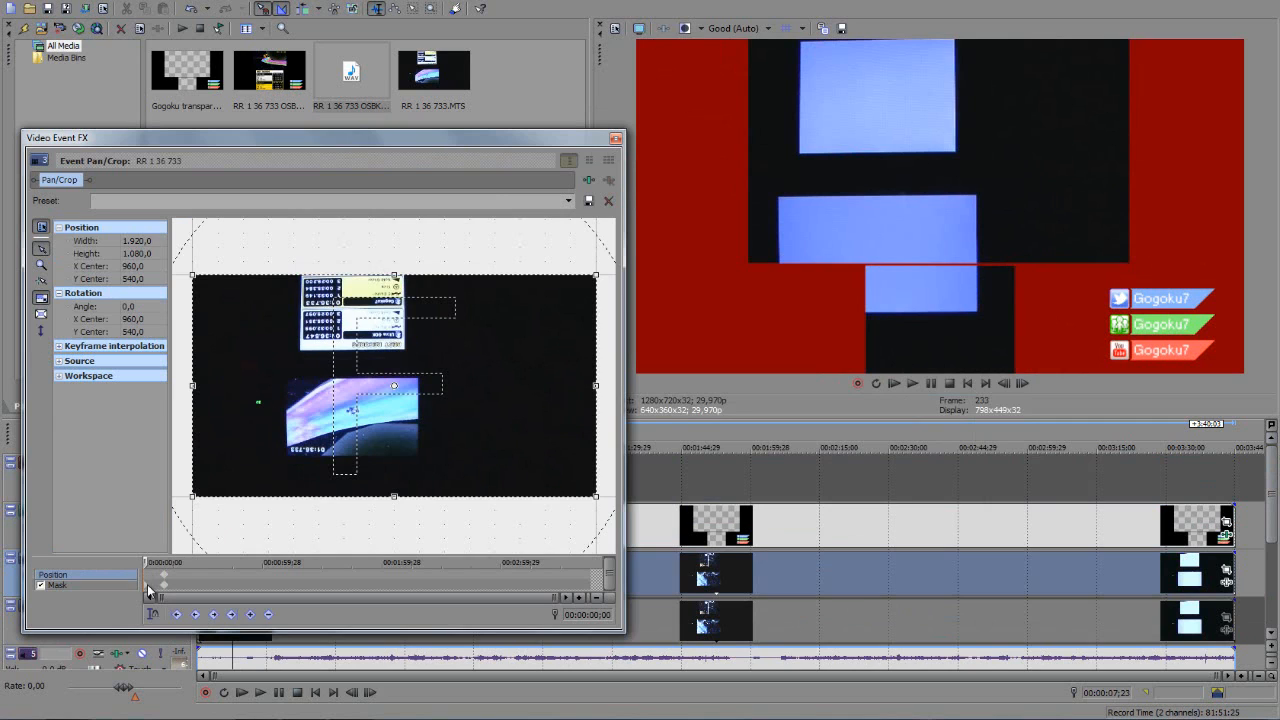
left_click(145, 586)
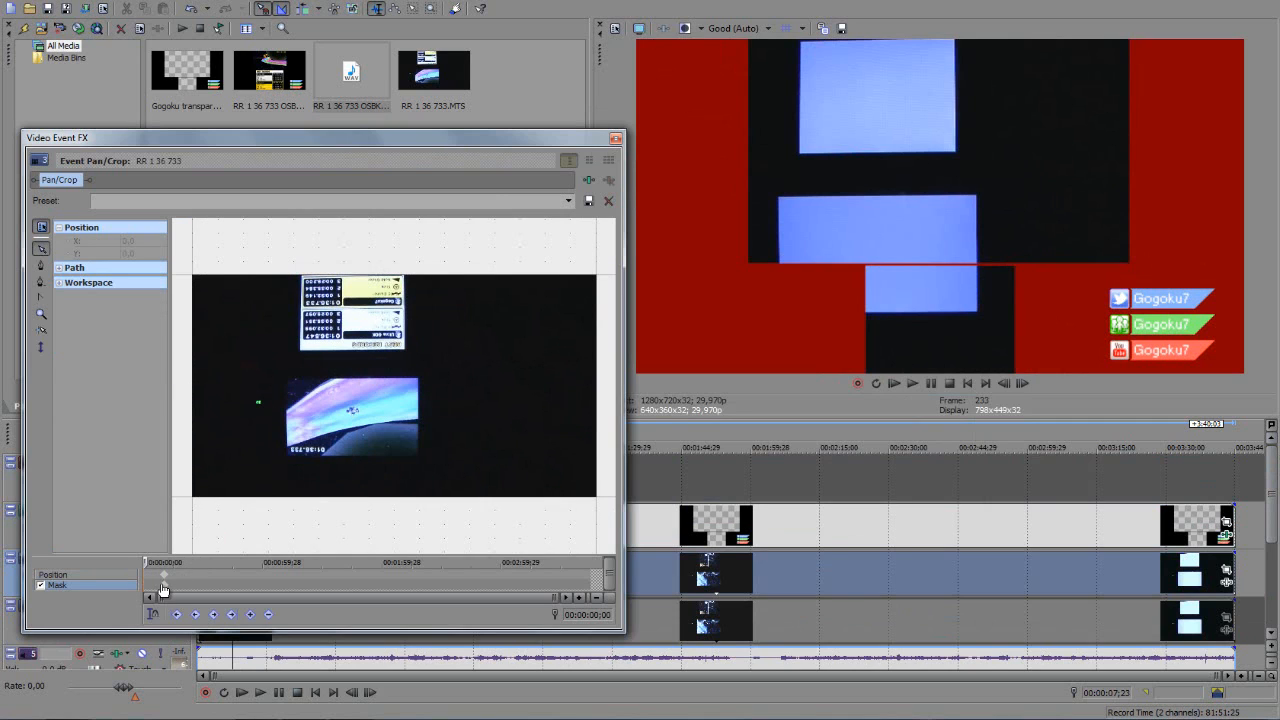
- At the 00:00:10;10 mask keyframe, draw a closed four-point mask around the lower blue screen
left_click(164, 588)
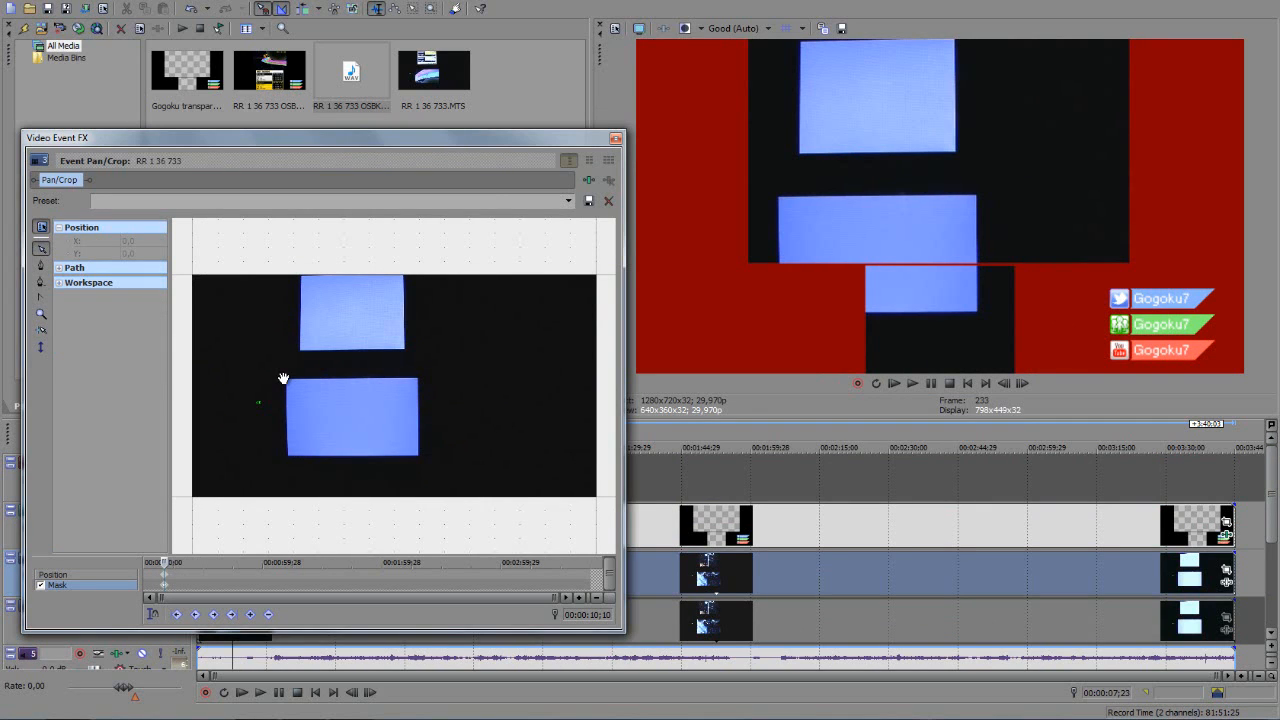
scroll(342, 413, "up", 6)
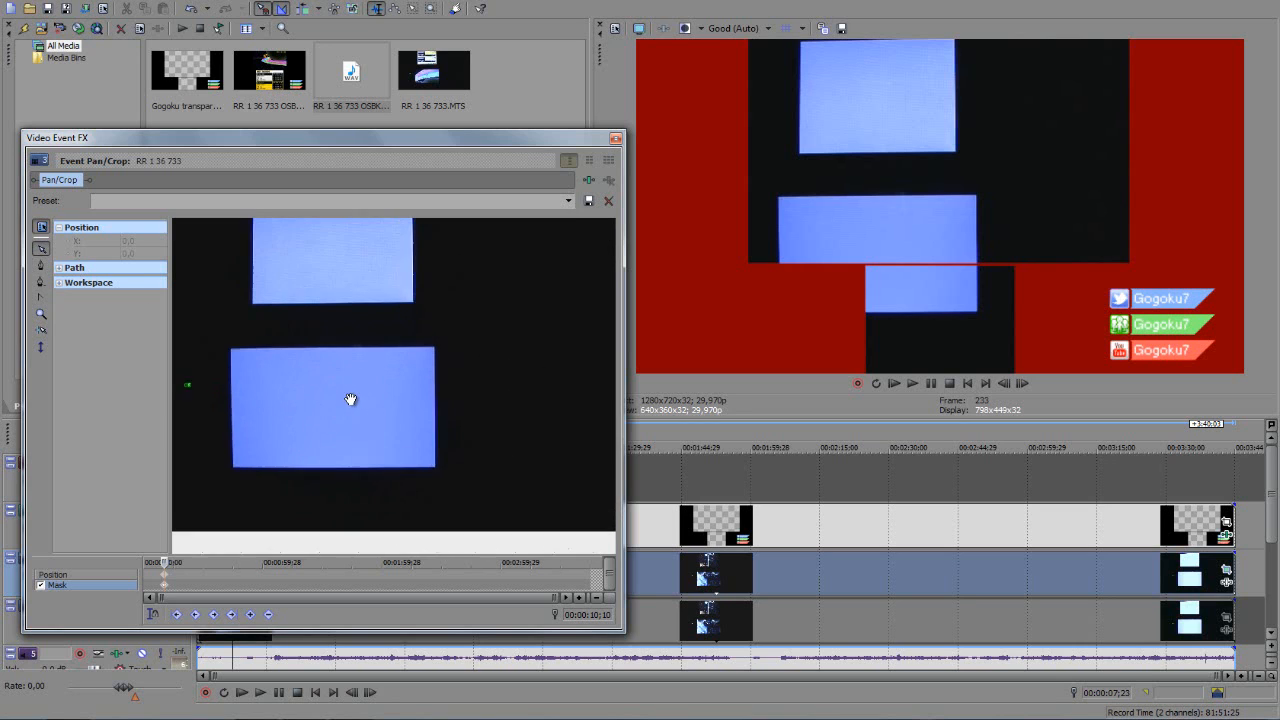
scroll(388, 400, "up", 4)
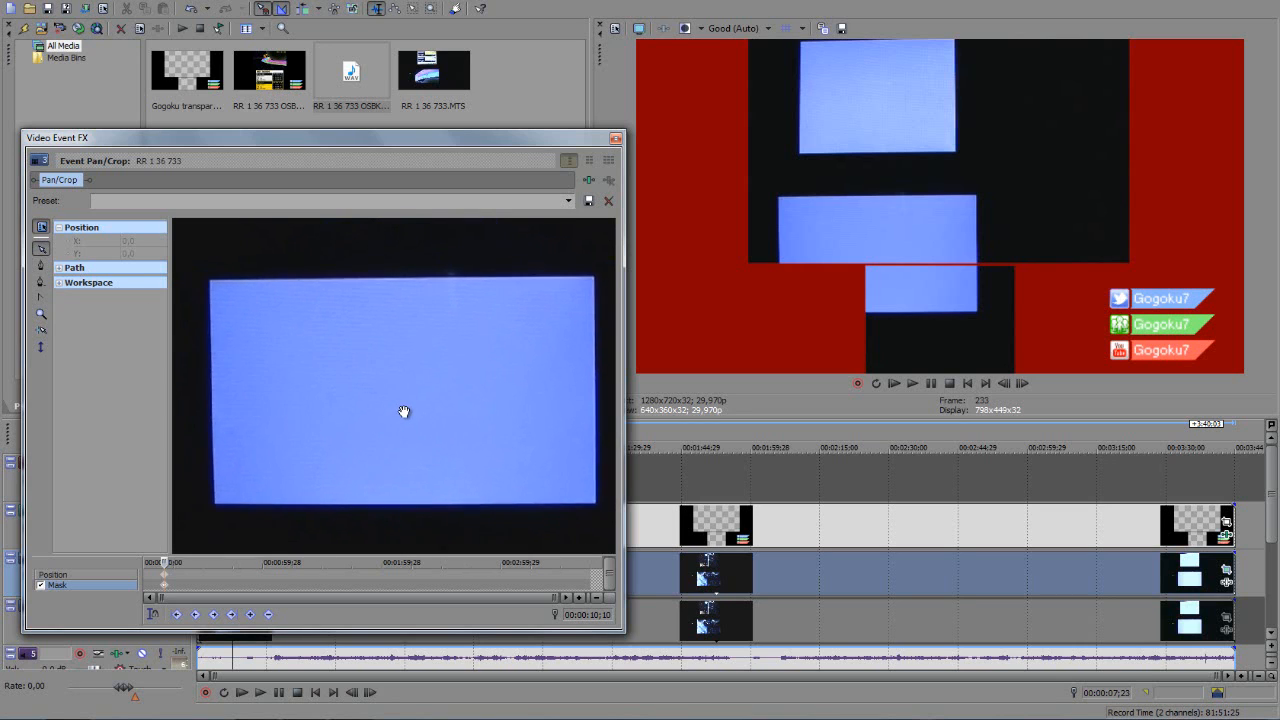
scroll(394, 403, "down", 1)
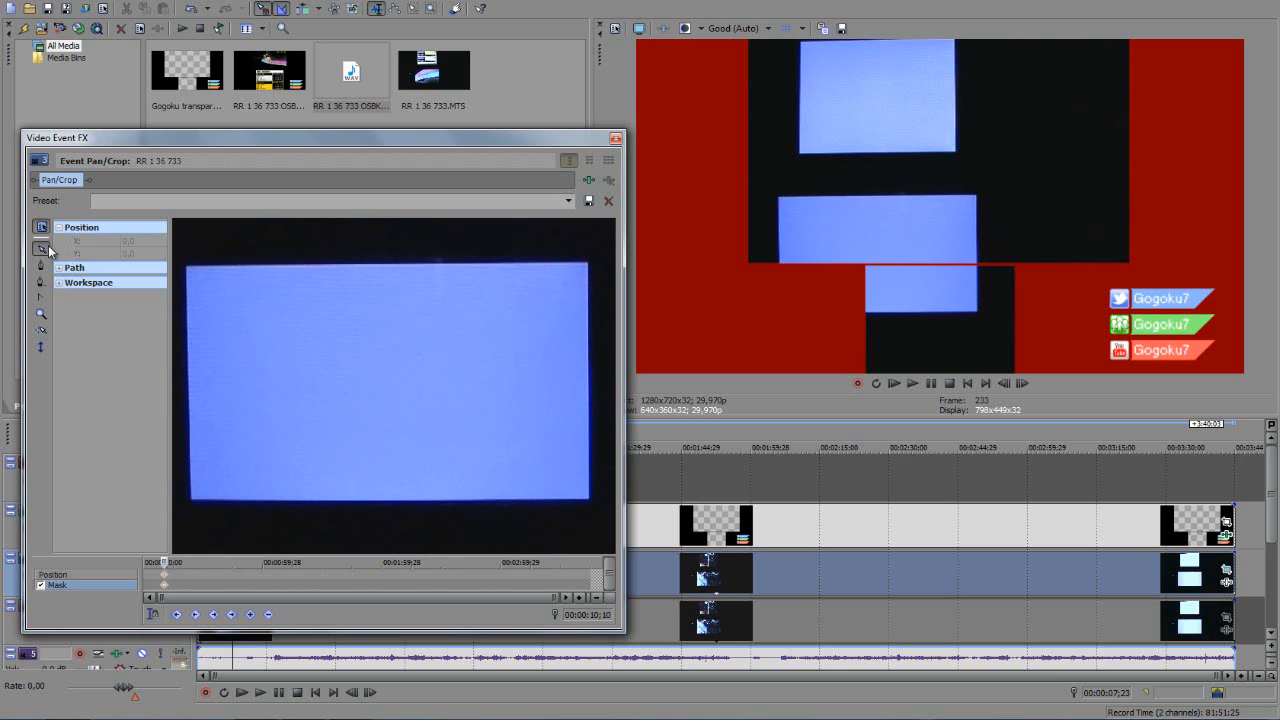
left_click(41, 264)
left_click(185, 267)
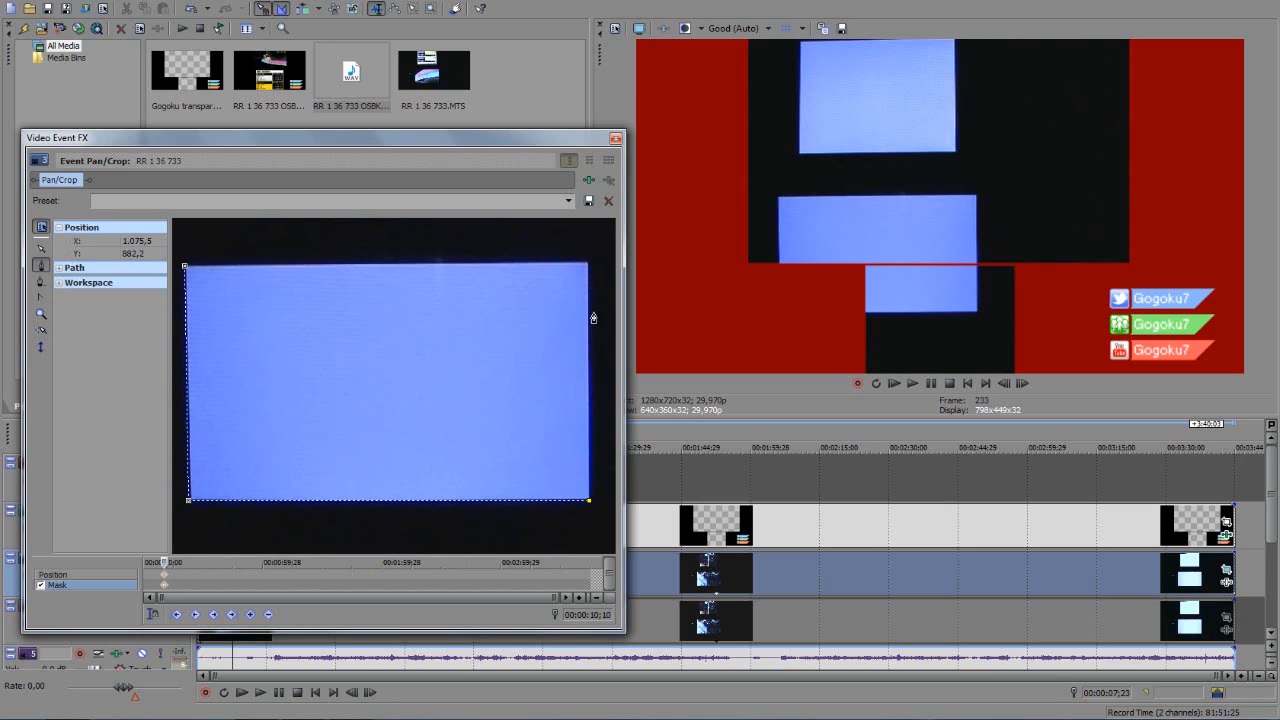
left_click(186, 268)
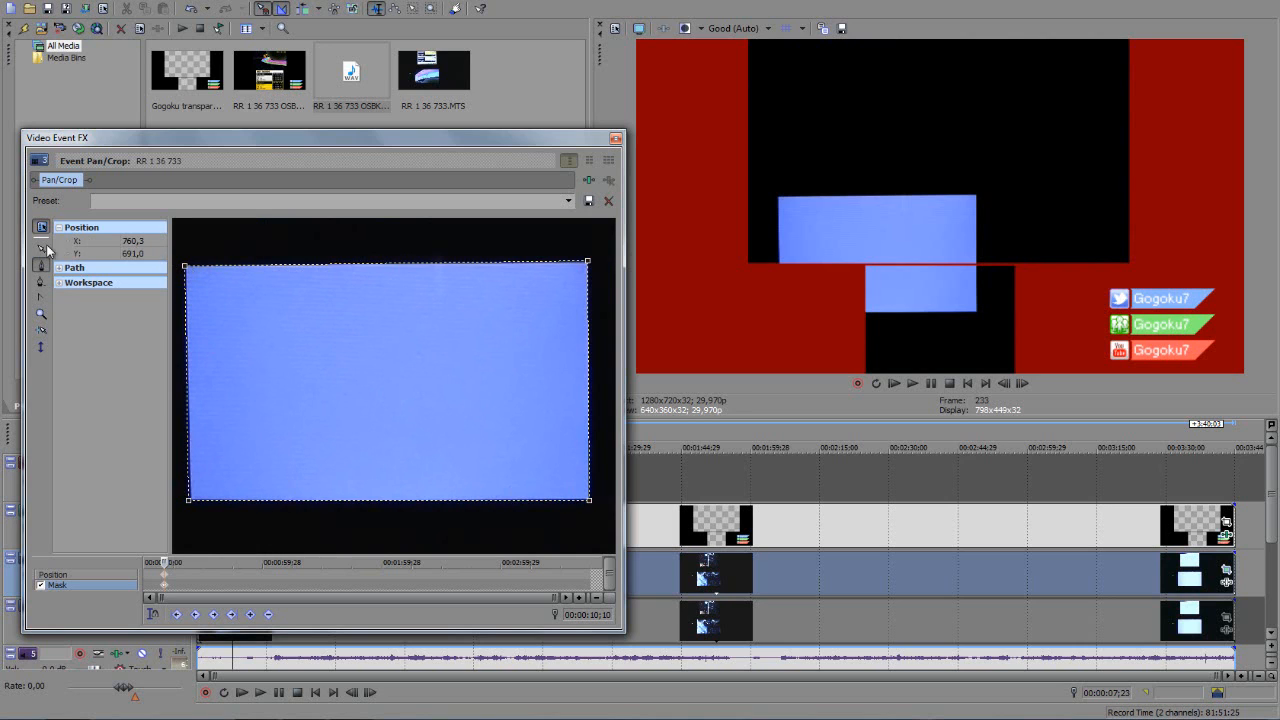
- Allow anchor points to move freely and fit the mask's lower-left corner tightly to the blue screen's corner
left_click(40, 249)
left_click_drag(274, 330, 378, 366)
scroll(376, 366, "up", 2)
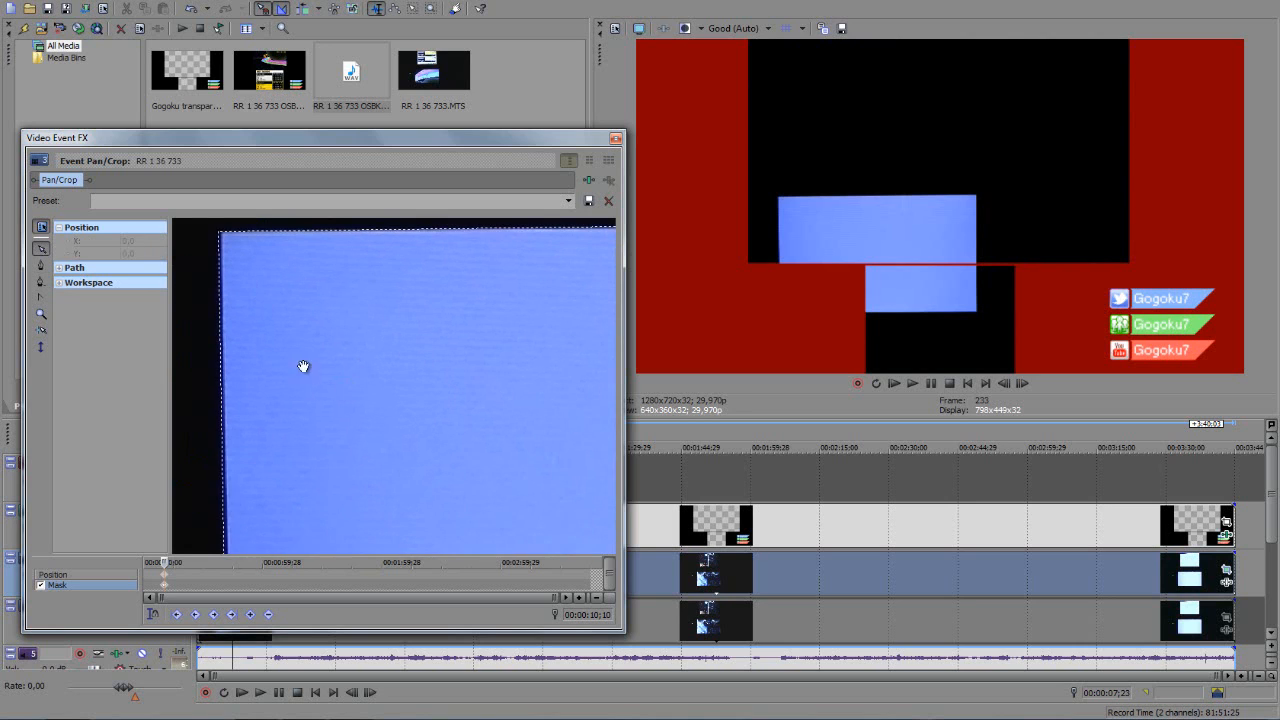
left_click_drag(331, 449, 419, 268)
scroll(435, 362, "down", 3)
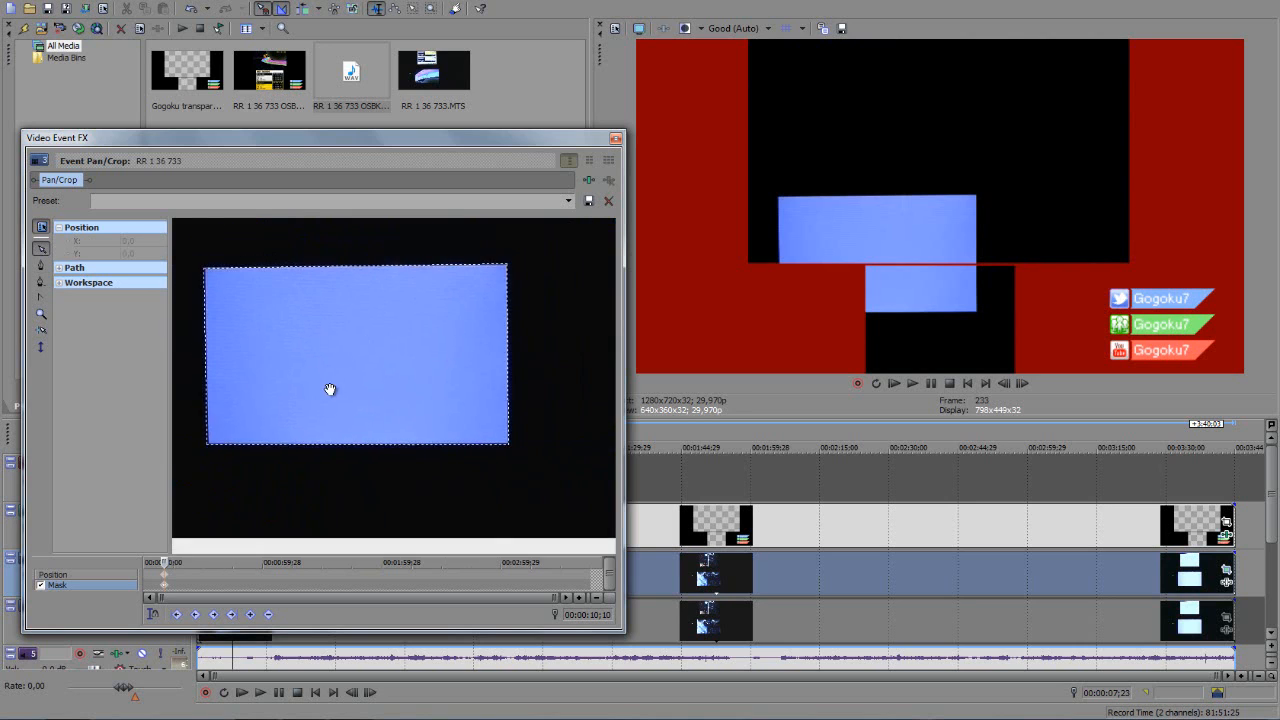
left_click_drag(347, 392, 405, 398)
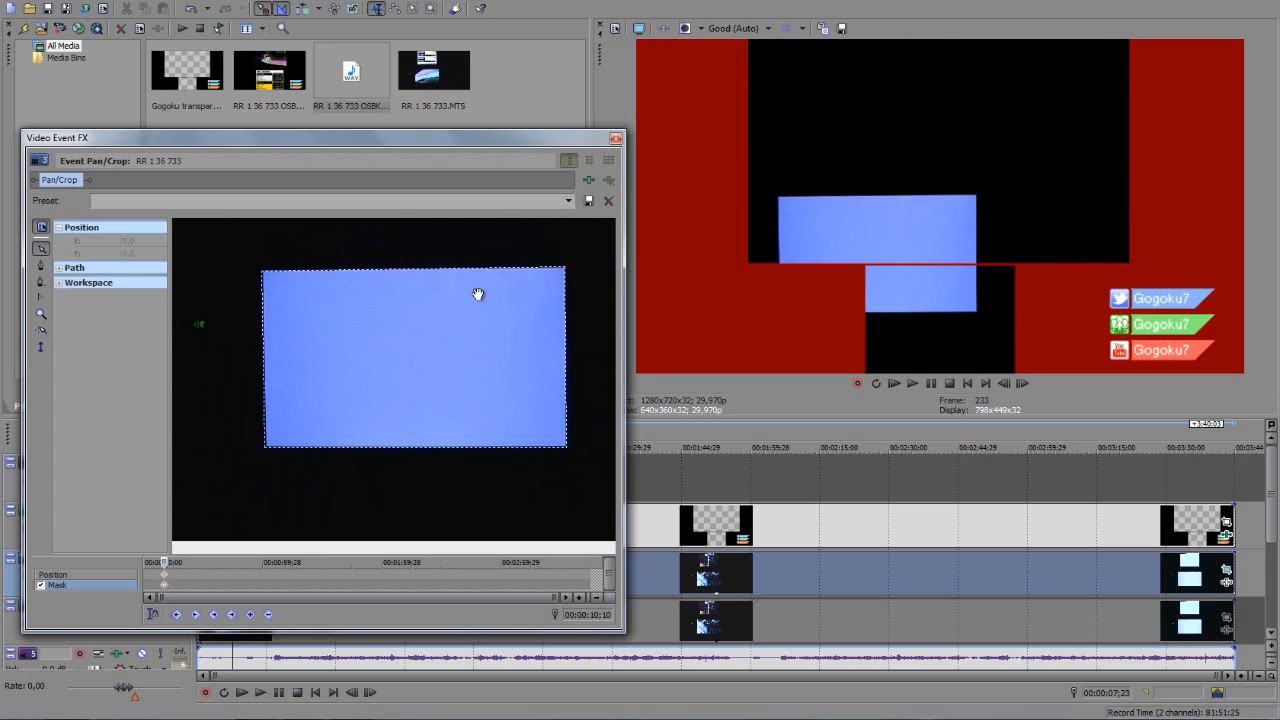
left_click_drag(302, 432, 429, 369)
scroll(373, 401, "up", 1)
scroll(423, 386, "up", 2)
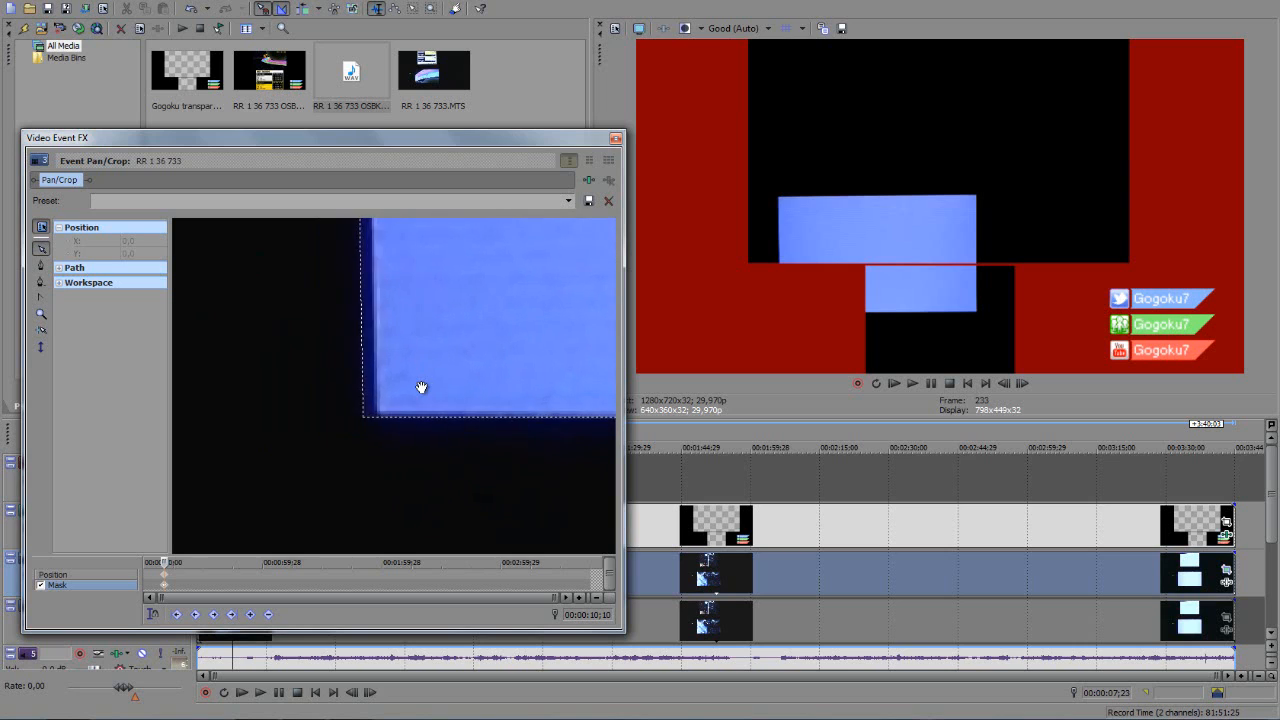
scroll(415, 394, "up", 1)
left_click(329, 451)
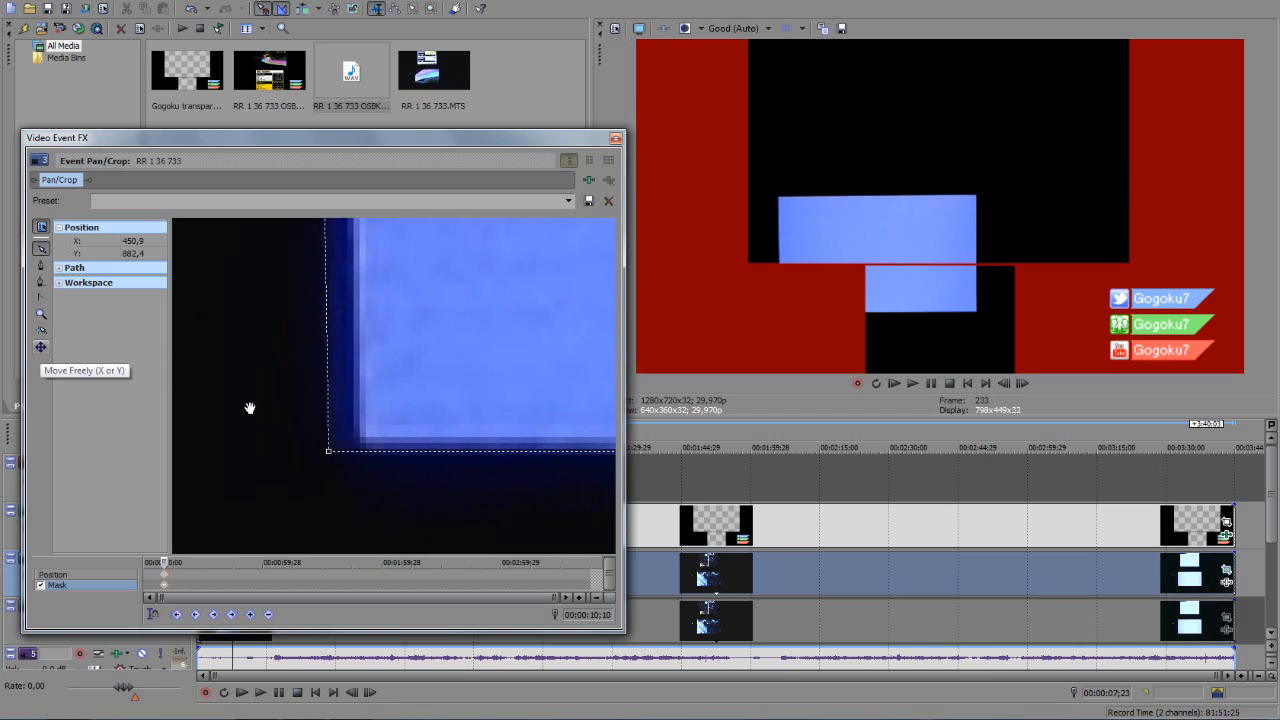
left_click_drag(329, 451, 355, 446)
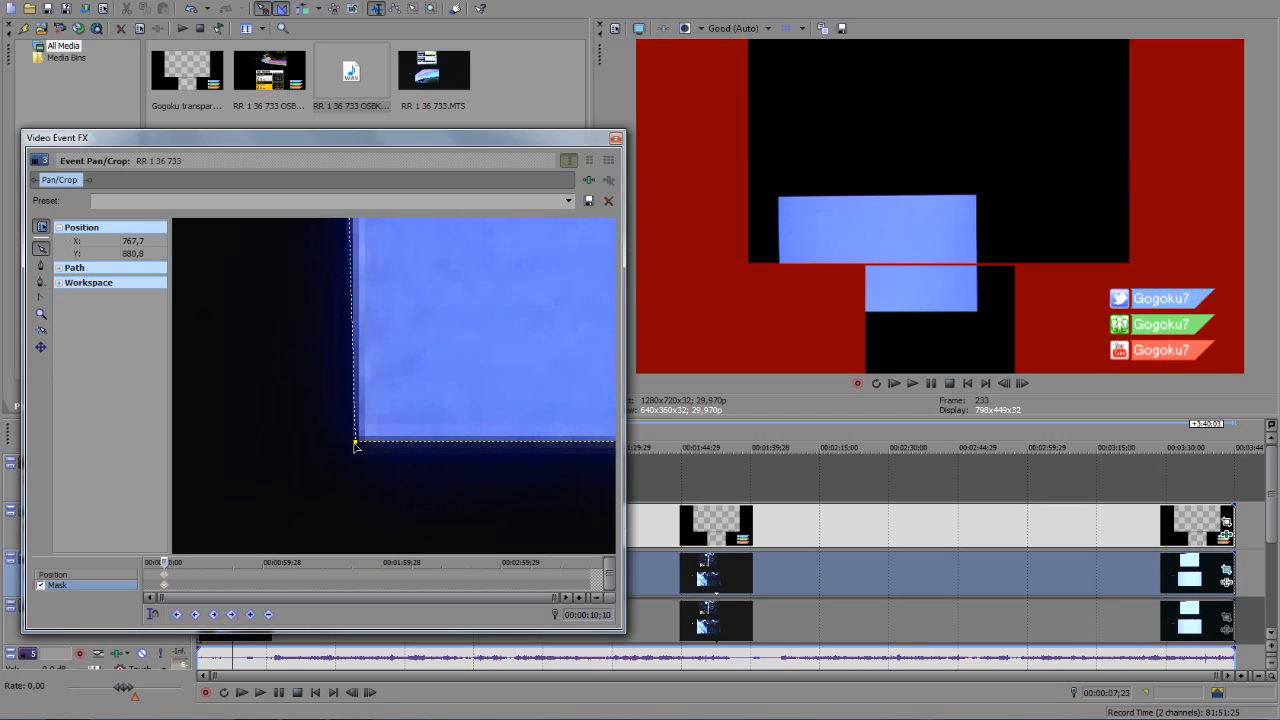
- Fit the mask's lower-right and upper-right corners to the edges of the lower blue screen
scroll(454, 410, "down", 7)
left_click_drag(443, 441, 397, 434)
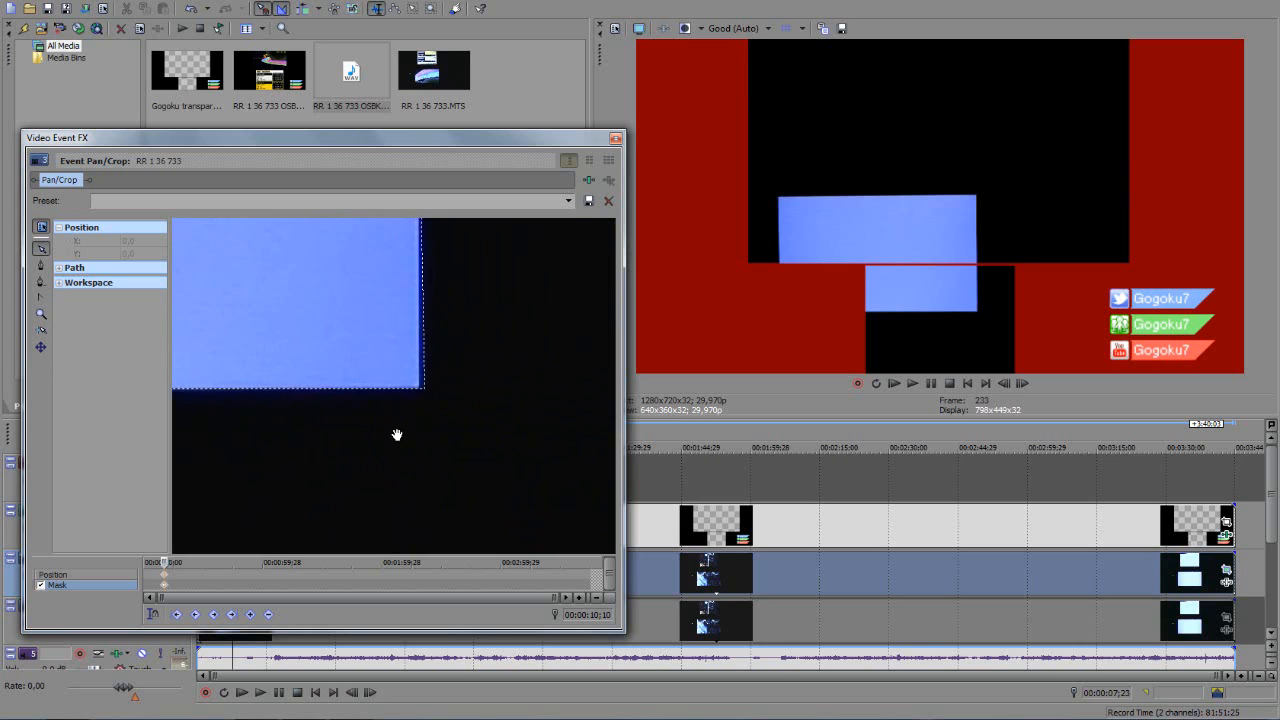
scroll(397, 434, "up", 4)
scroll(486, 446, "up", 3)
left_click_drag(531, 443, 425, 410)
left_click(448, 407)
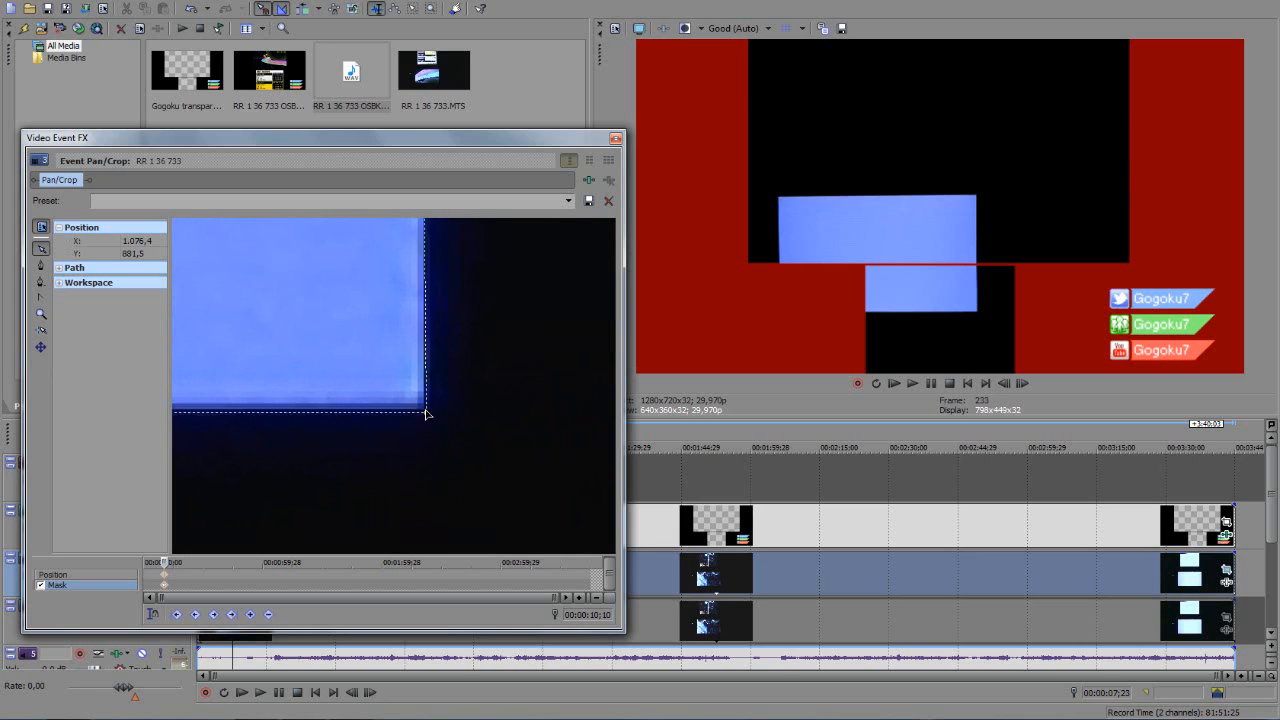
scroll(430, 374, "down", 2)
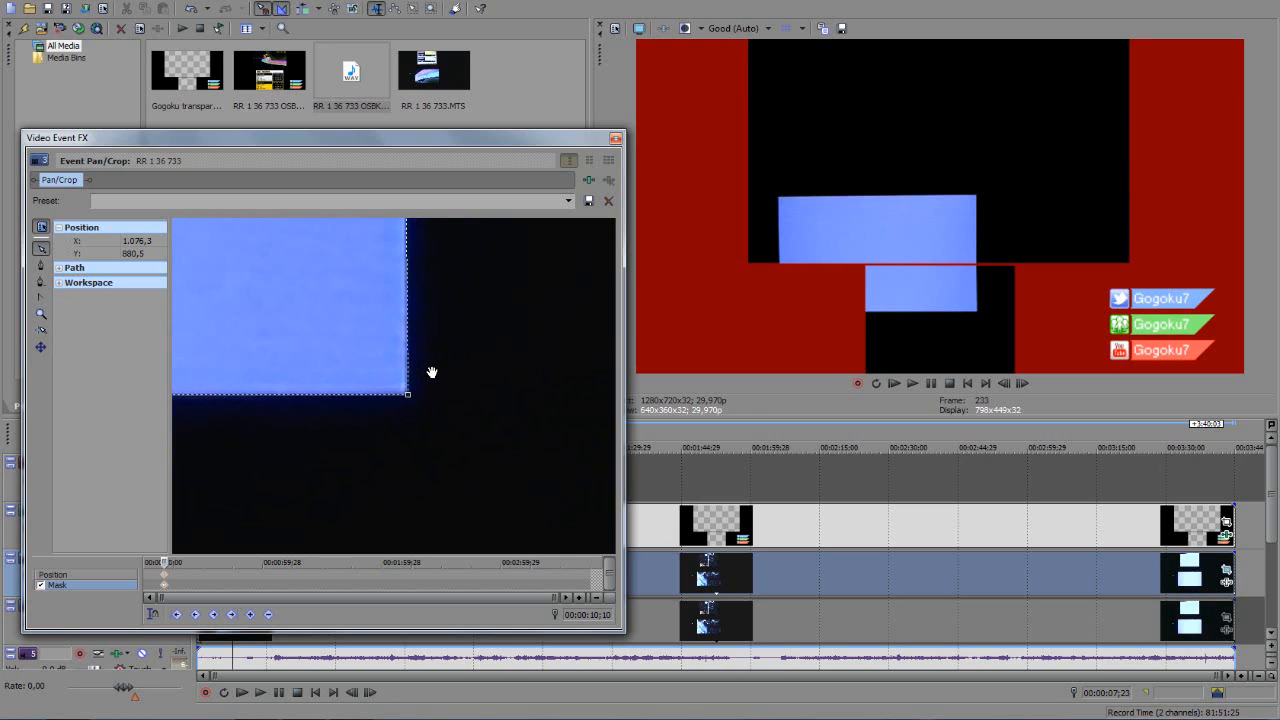
left_click_drag(439, 387, 453, 540)
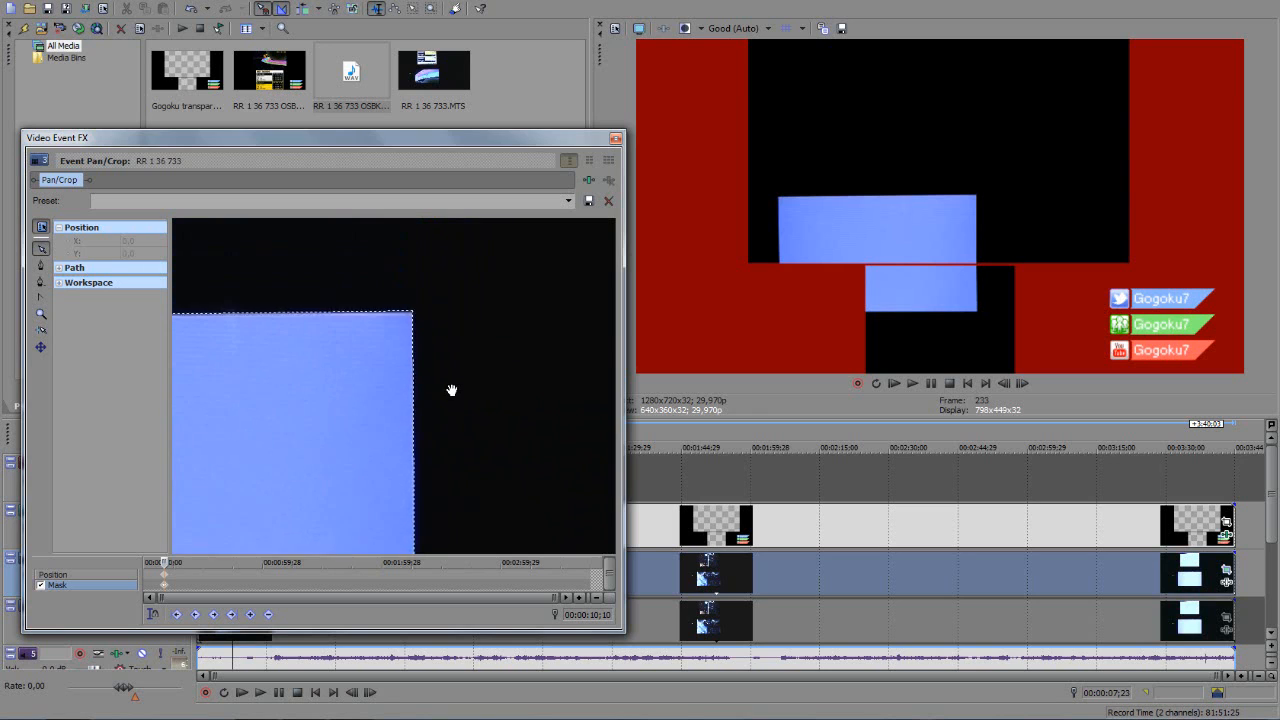
left_click_drag(464, 297, 421, 390)
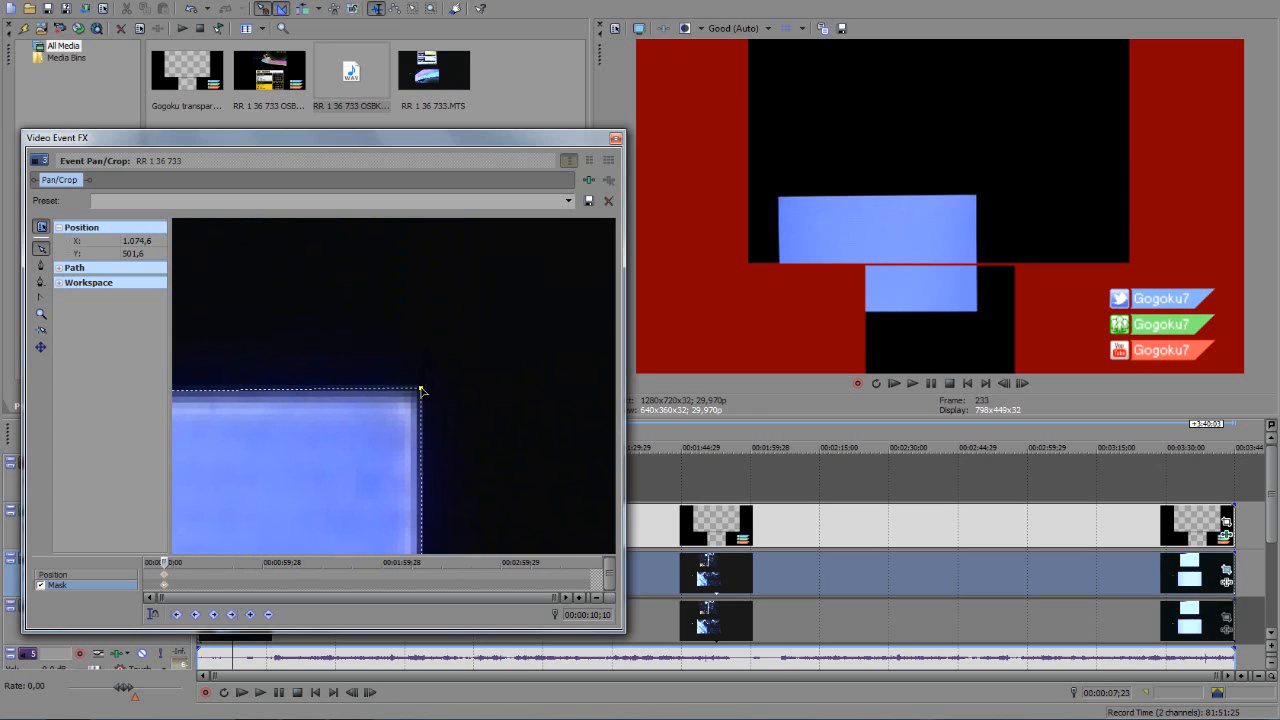
- Move the mask's upper-left anchor inward onto the blue screen's upper-left corner
left_click_drag(298, 485, 449, 477)
left_click_drag(272, 483, 400, 464)
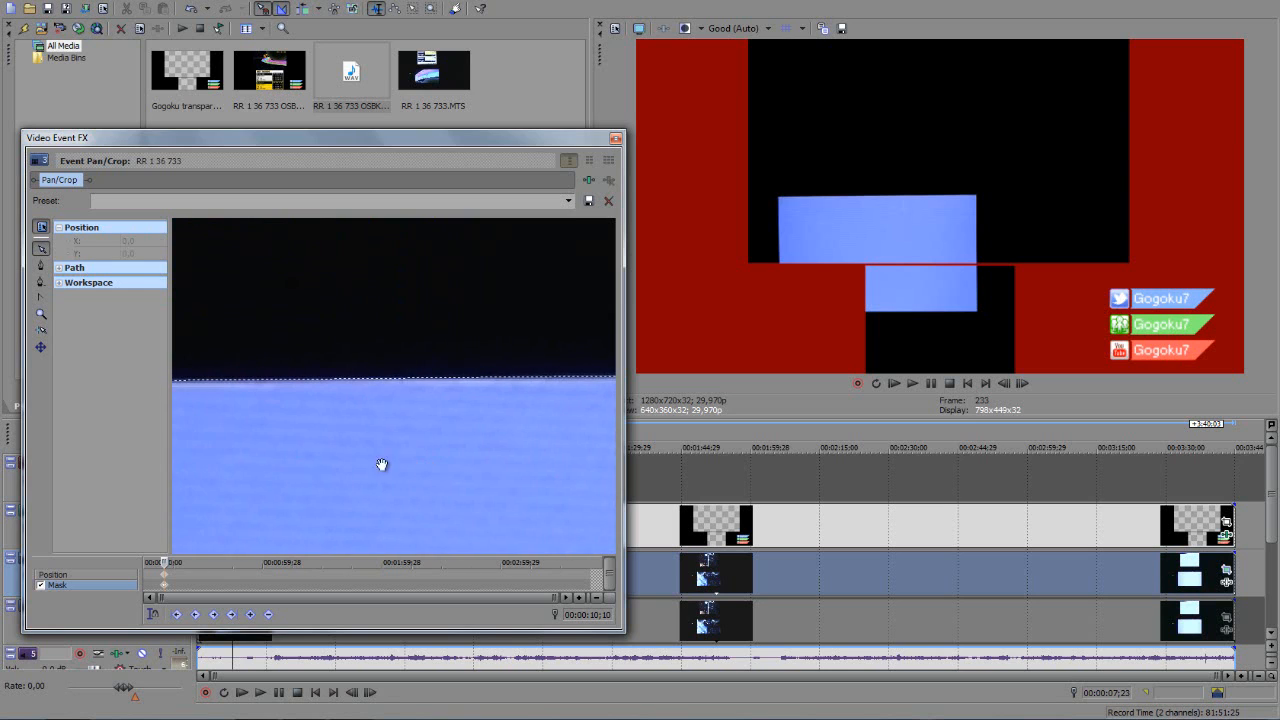
left_click_drag(285, 462, 488, 448)
scroll(488, 448, "up", 1)
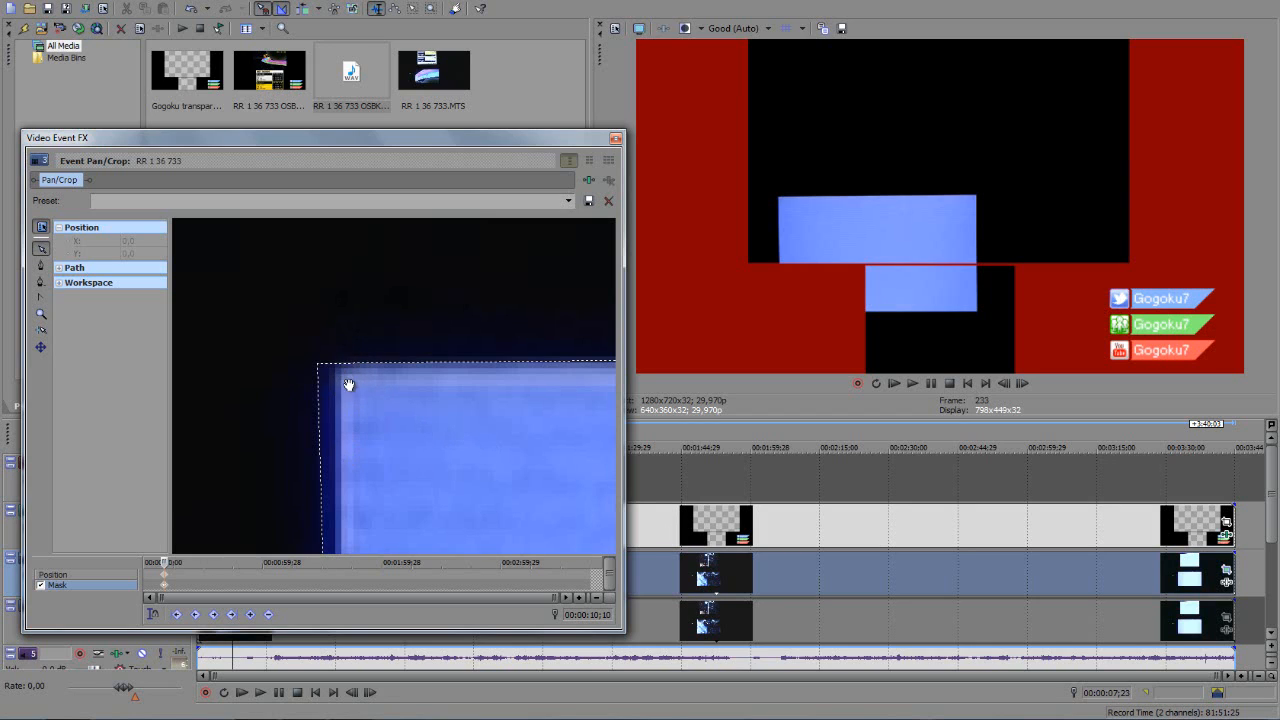
left_click_drag(316, 367, 338, 368)
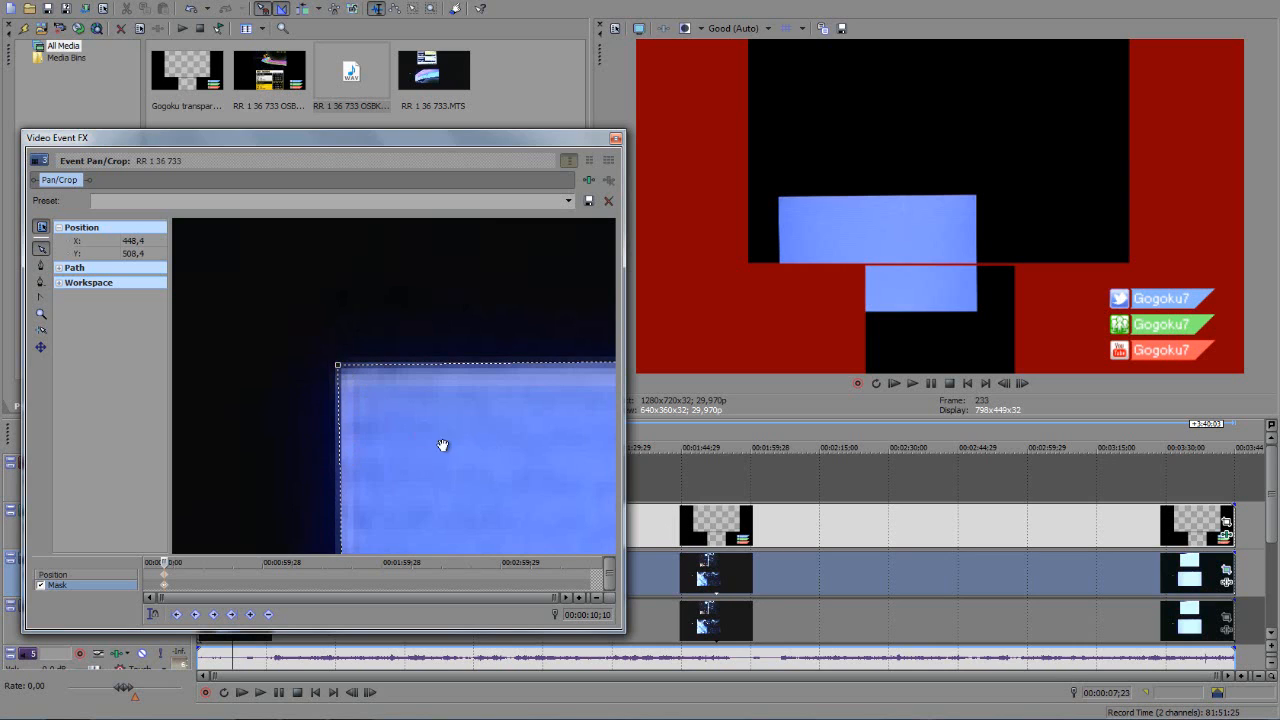
- Select the position keyframe at 00:00:10;10 to edit the footage's crop frame
left_click_drag(526, 454, 478, 454)
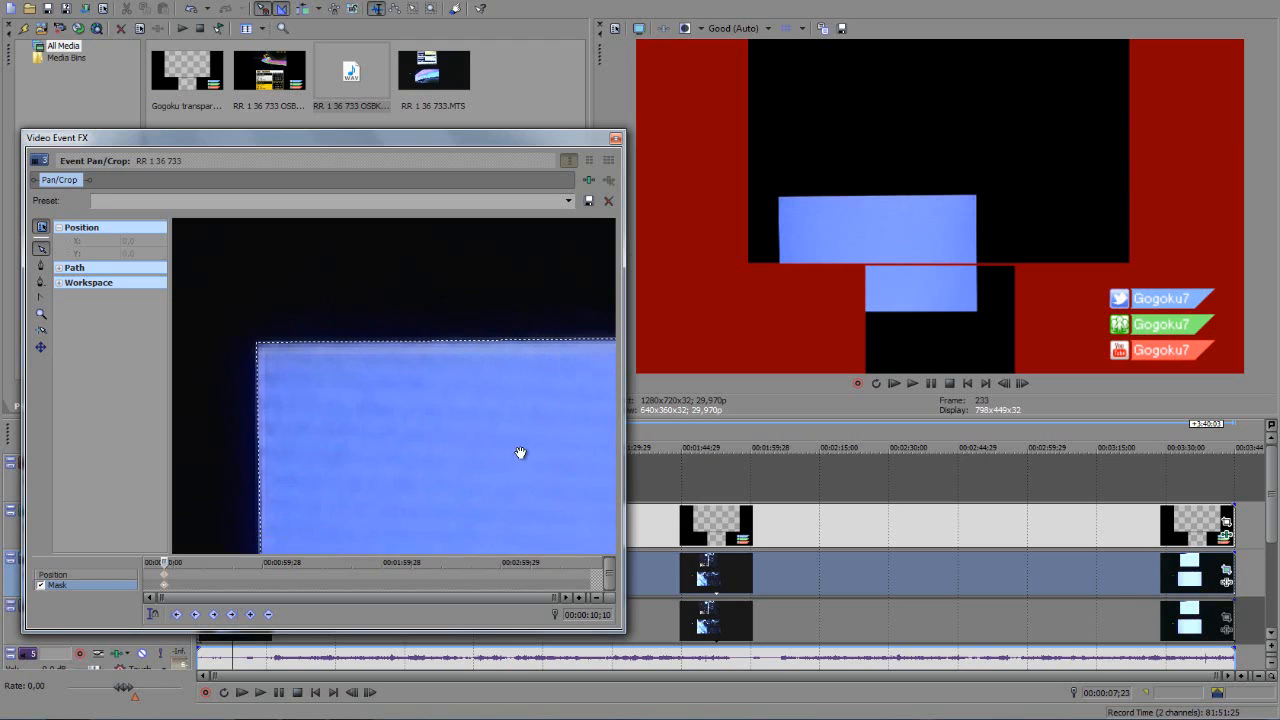
scroll(520, 453, "down", 5)
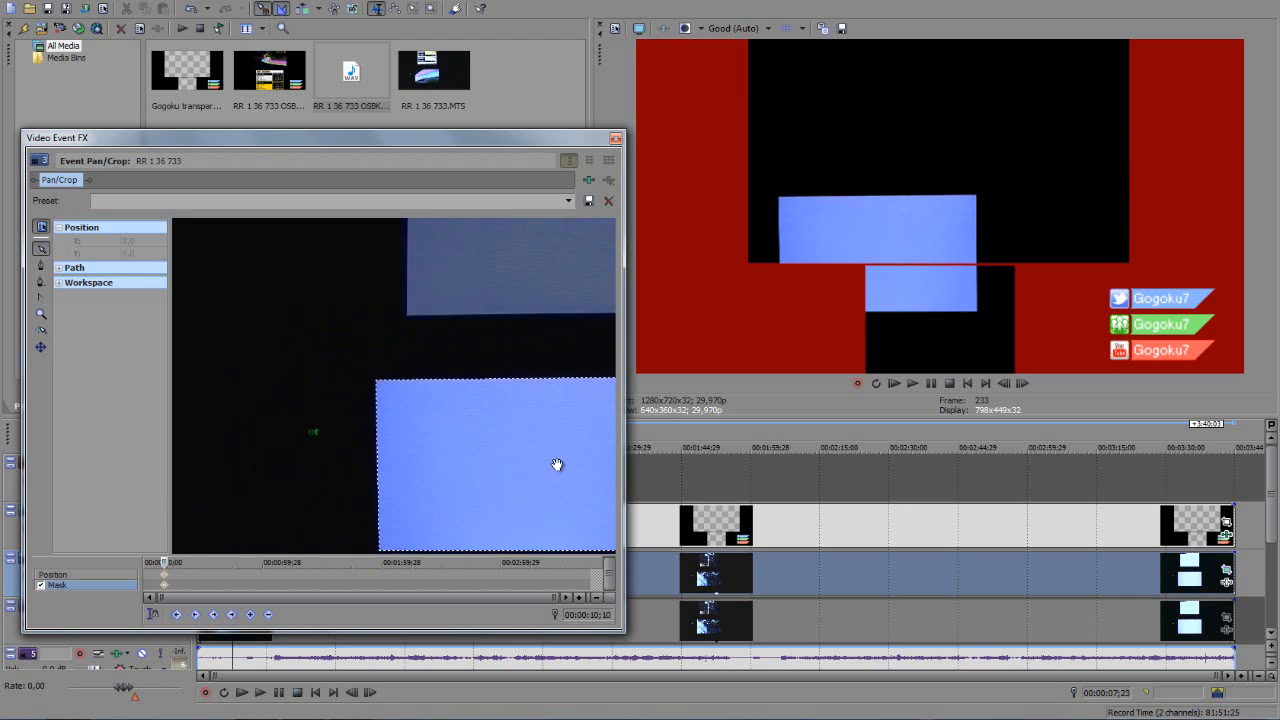
scroll(503, 449, "down", 4)
left_click_drag(543, 457, 475, 466)
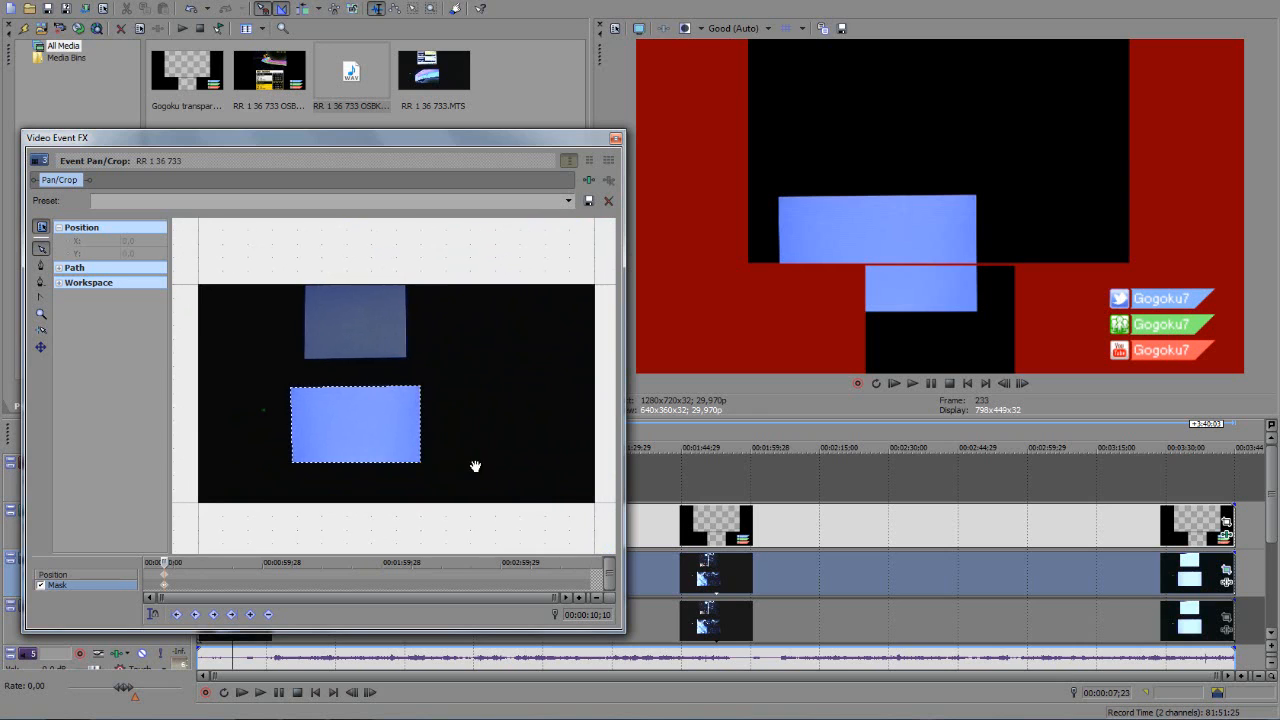
left_click(163, 576)
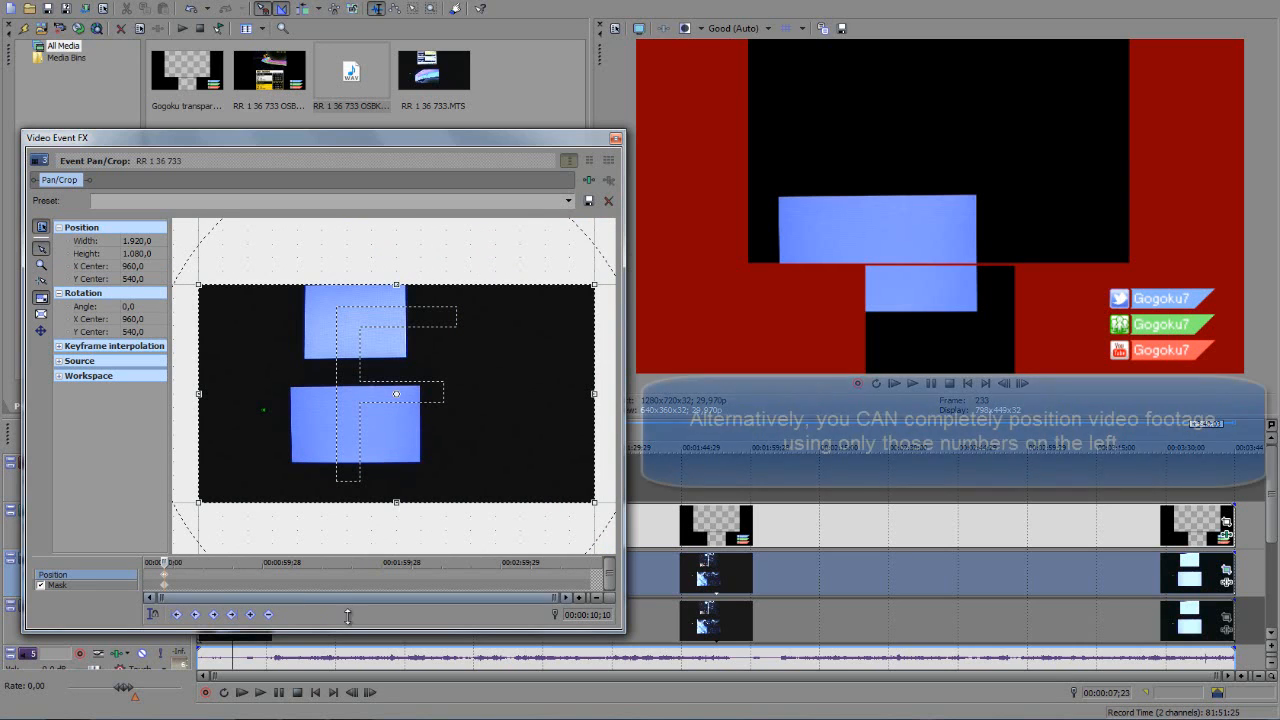
left_click(329, 664)
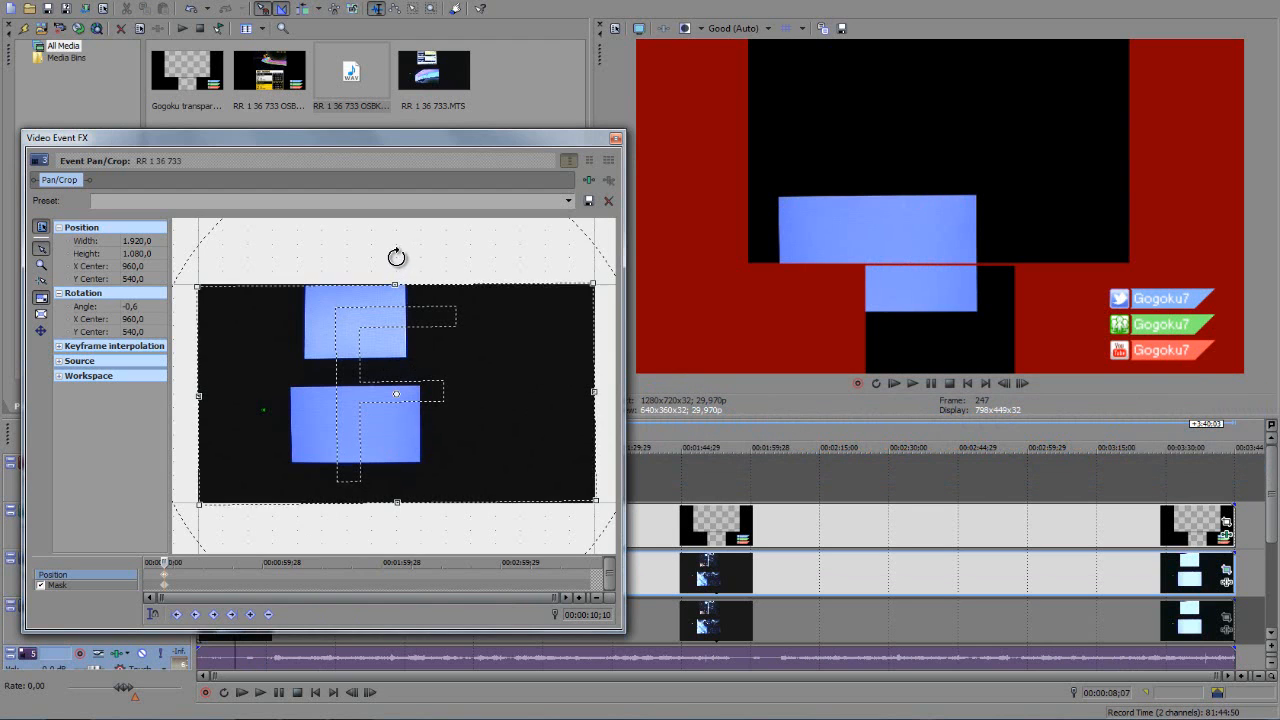
- Try rotating the crop frame to -180°, centring it near X 757, Y 499 and shrinking it to about 1894 by 1065
left_click_drag(397, 257, 392, 522)
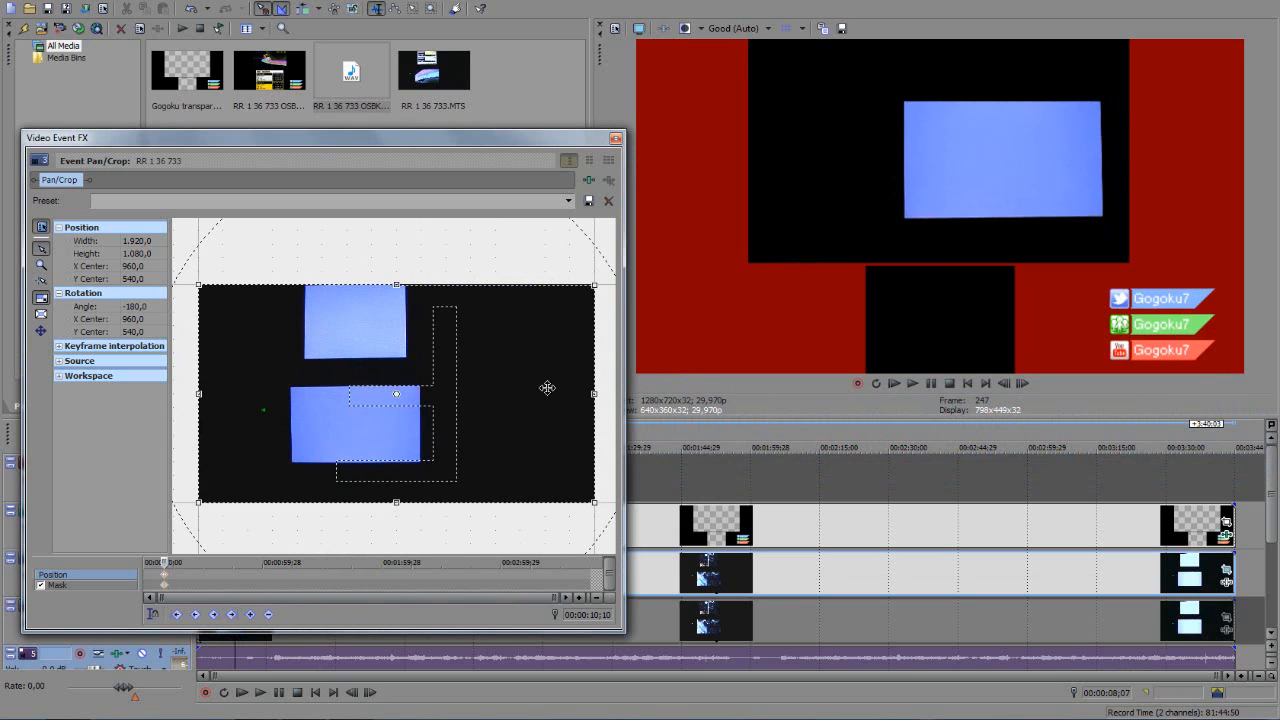
left_click_drag(546, 386, 506, 423)
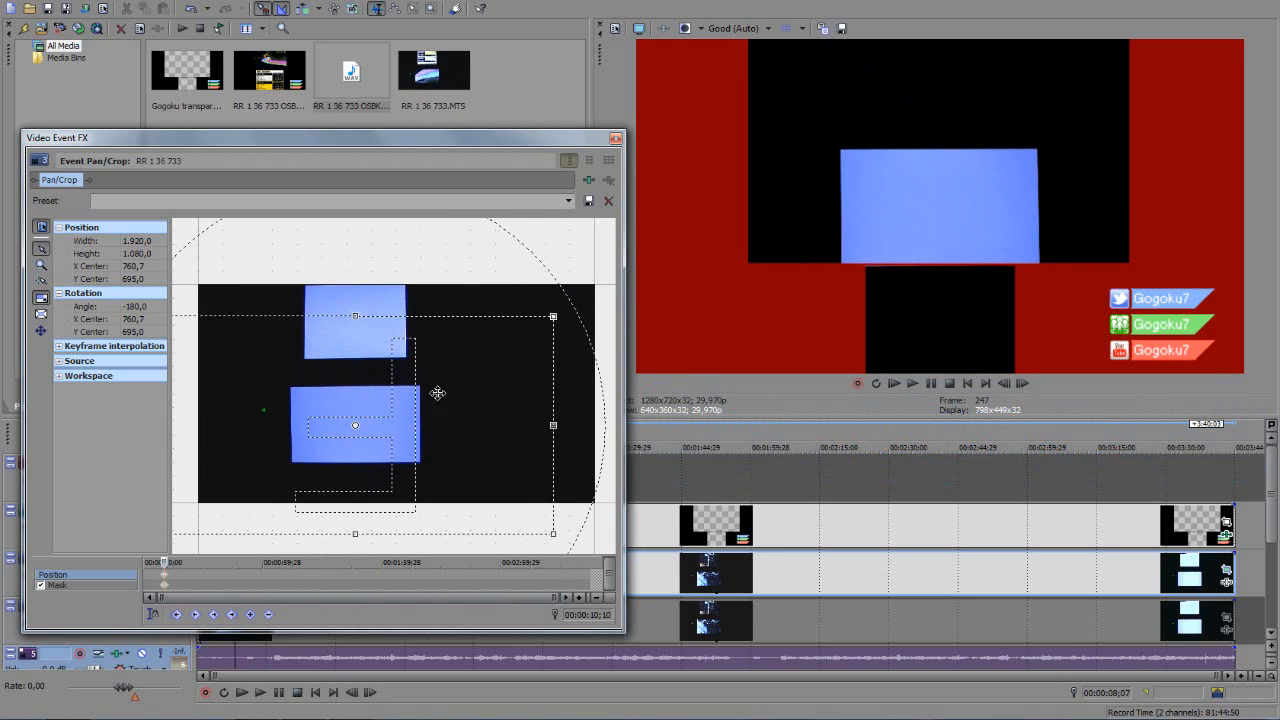
left_click_drag(437, 393, 414, 380)
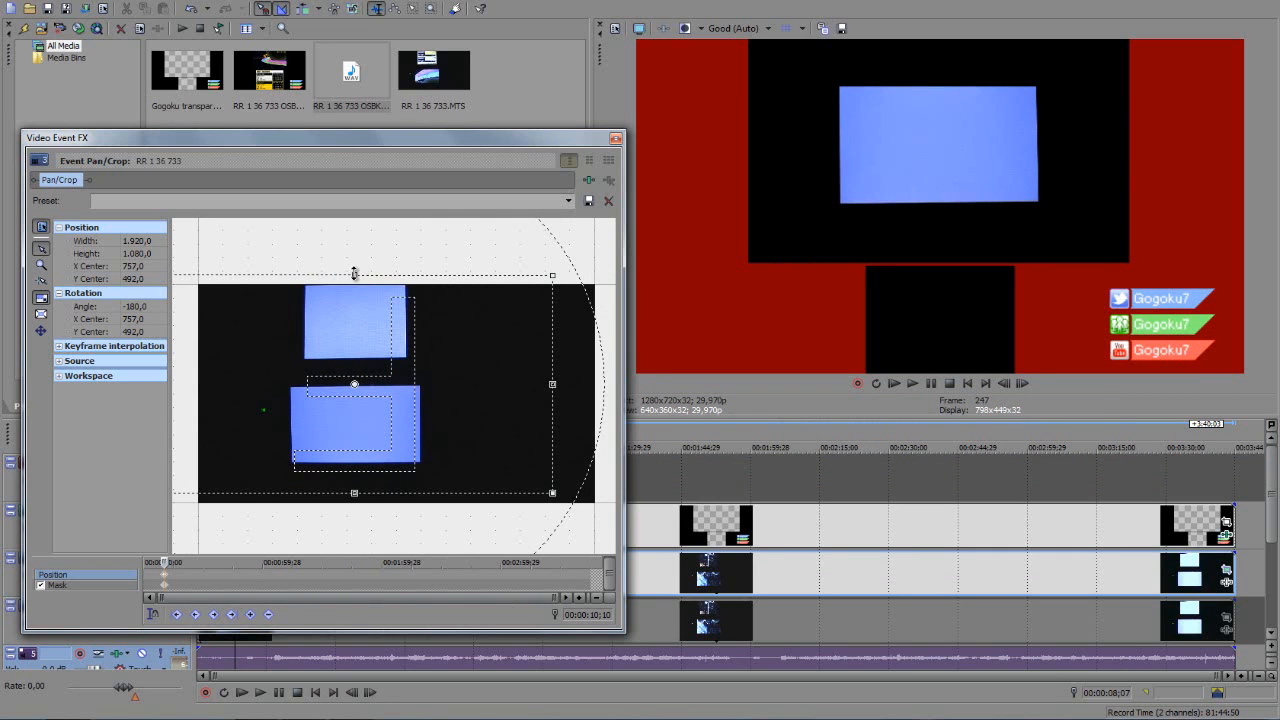
left_click_drag(354, 274, 354, 277)
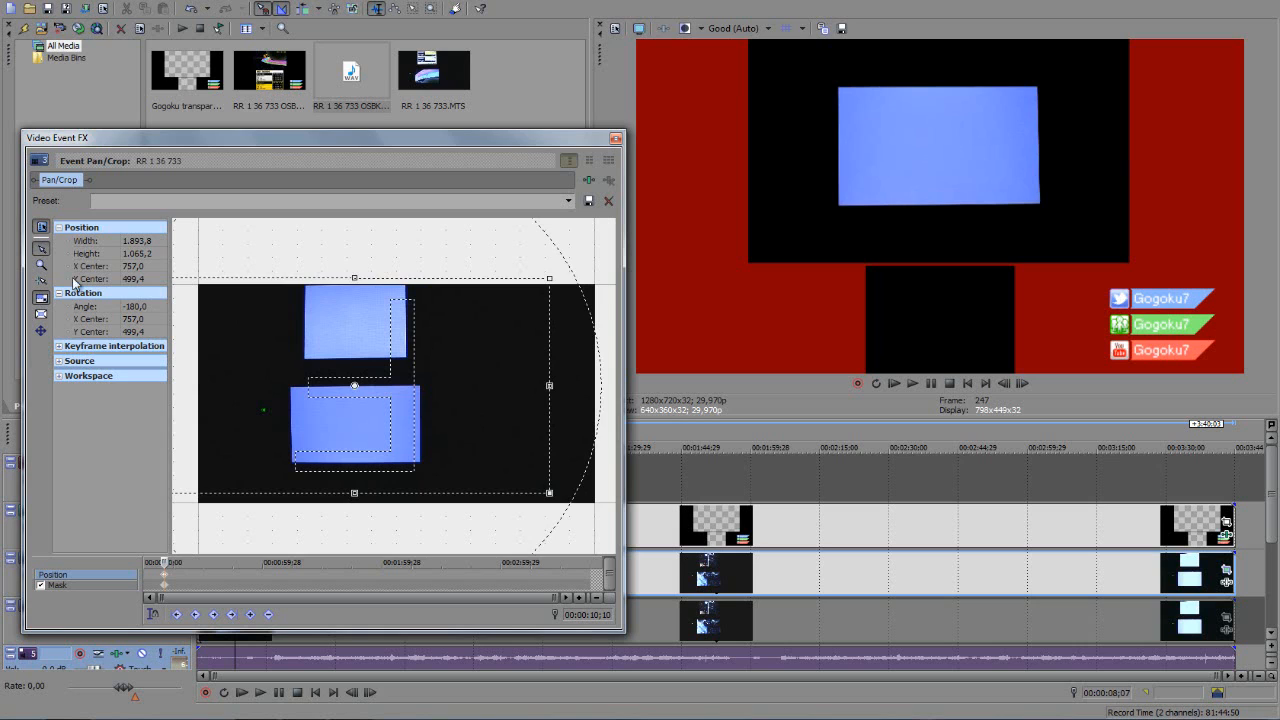
- Apply the 16:9 Widescreen TV aspect ratio preset and rotate the crop frame to about -180.2°
left_click(568, 200)
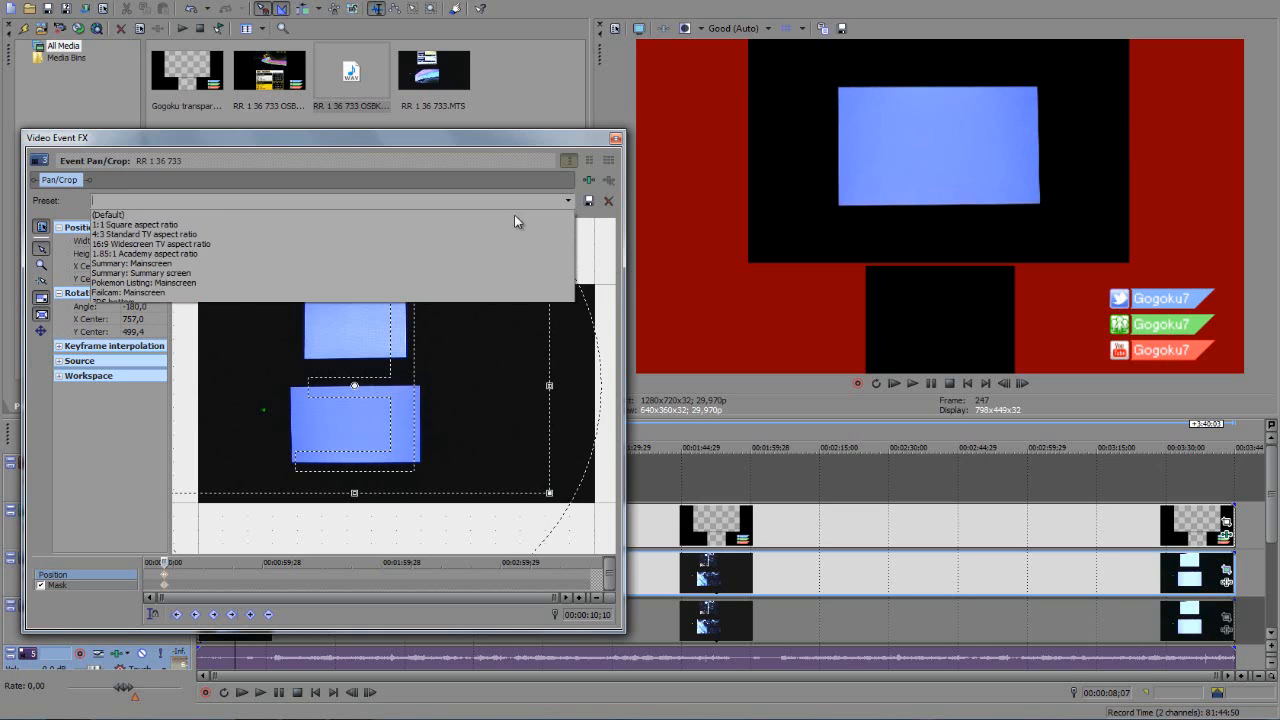
left_click(181, 245)
left_click_drag(471, 257, 338, 499)
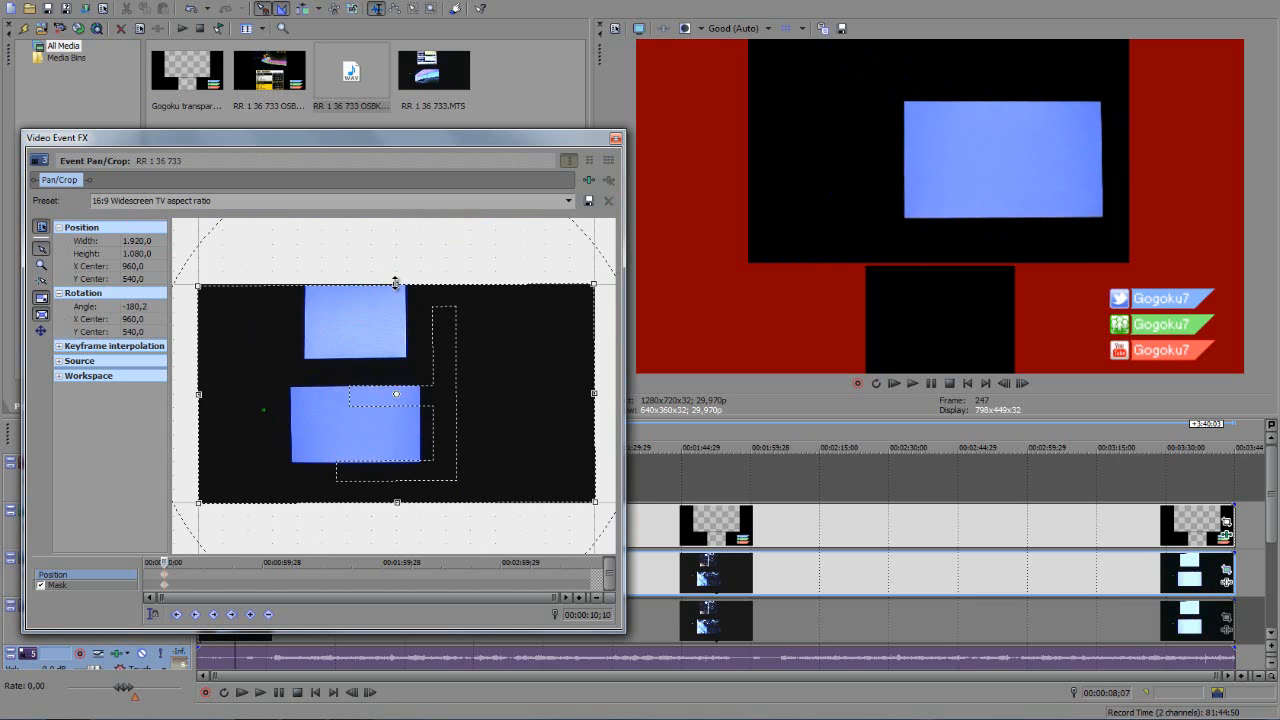
- Shrink the crop frame to about 1041 by 585.6 around the lower blue screen, centred near X 753, Y 599
left_click_drag(474, 348, 416, 338)
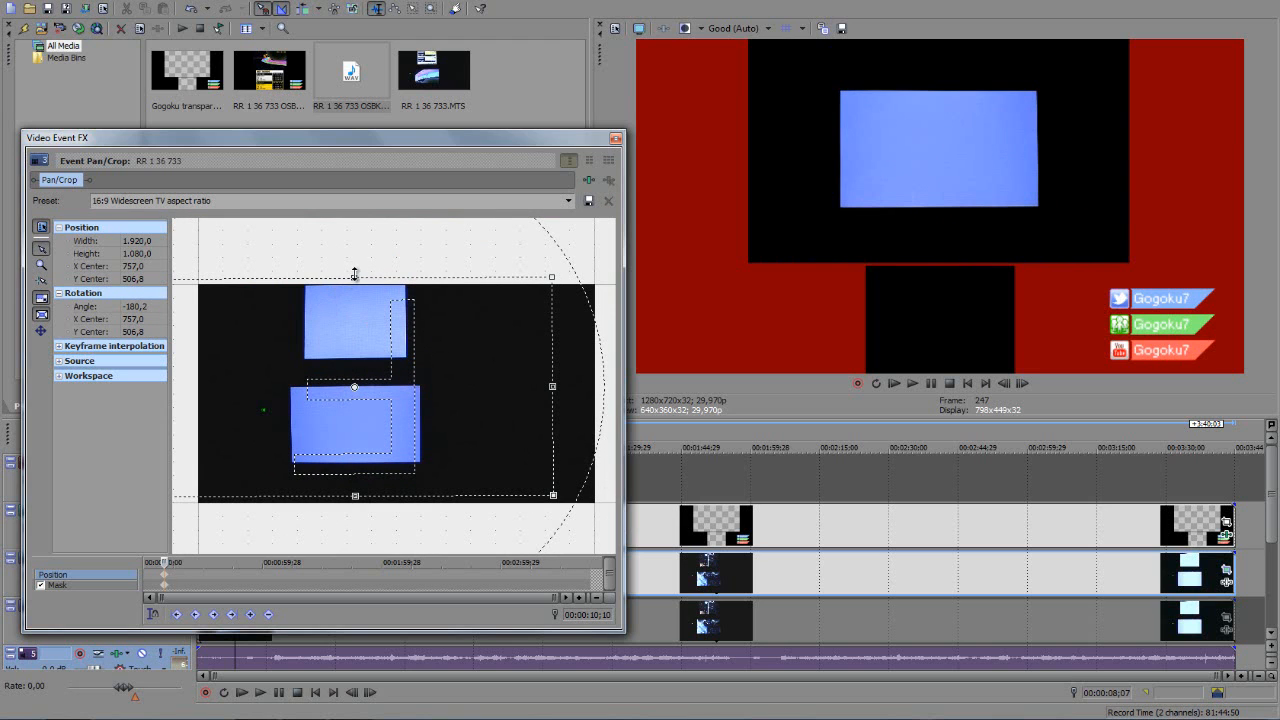
left_click_drag(354, 274, 352, 309)
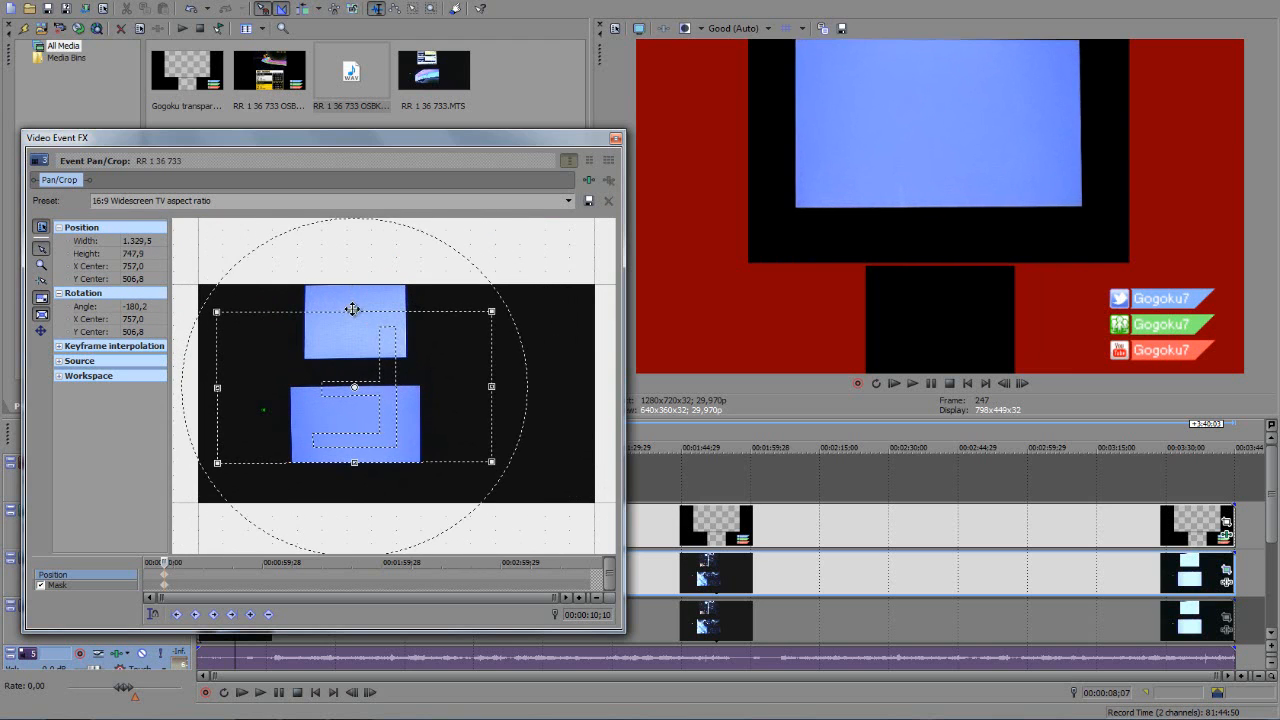
left_click_drag(386, 368, 390, 381)
left_click_drag(362, 325, 360, 341)
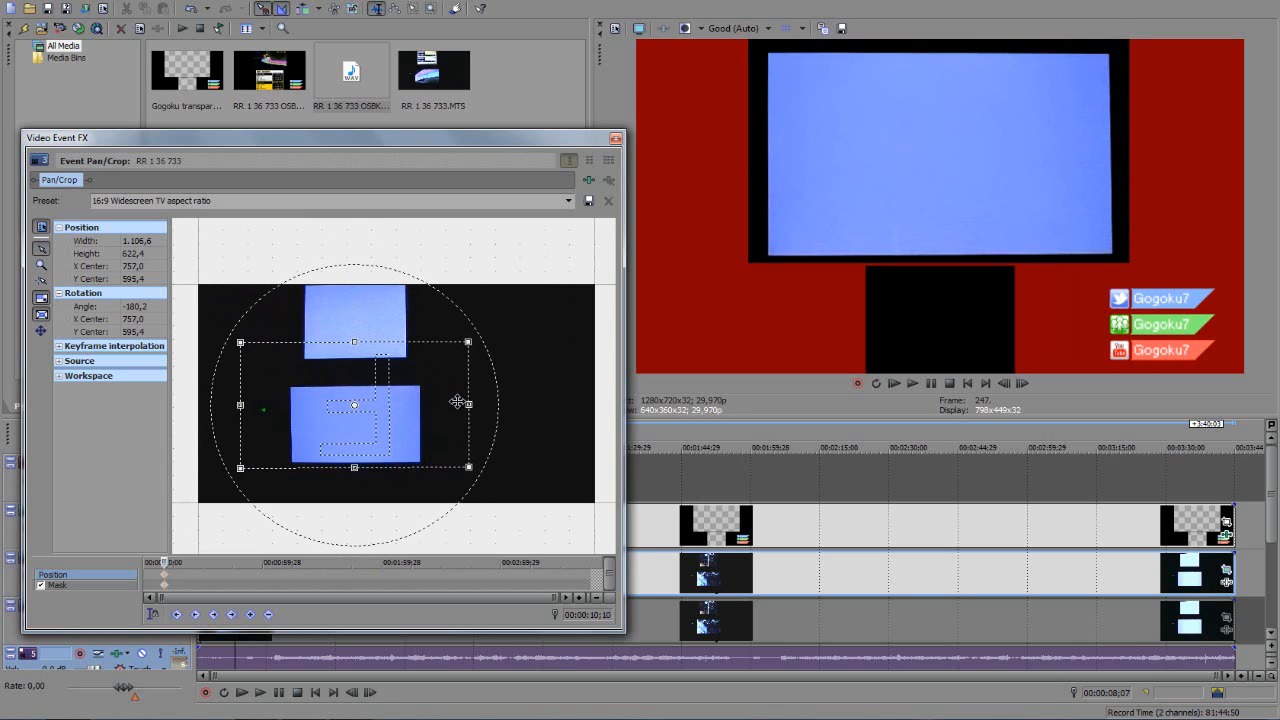
left_click_drag(457, 401, 456, 402)
left_click_drag(354, 343, 354, 347)
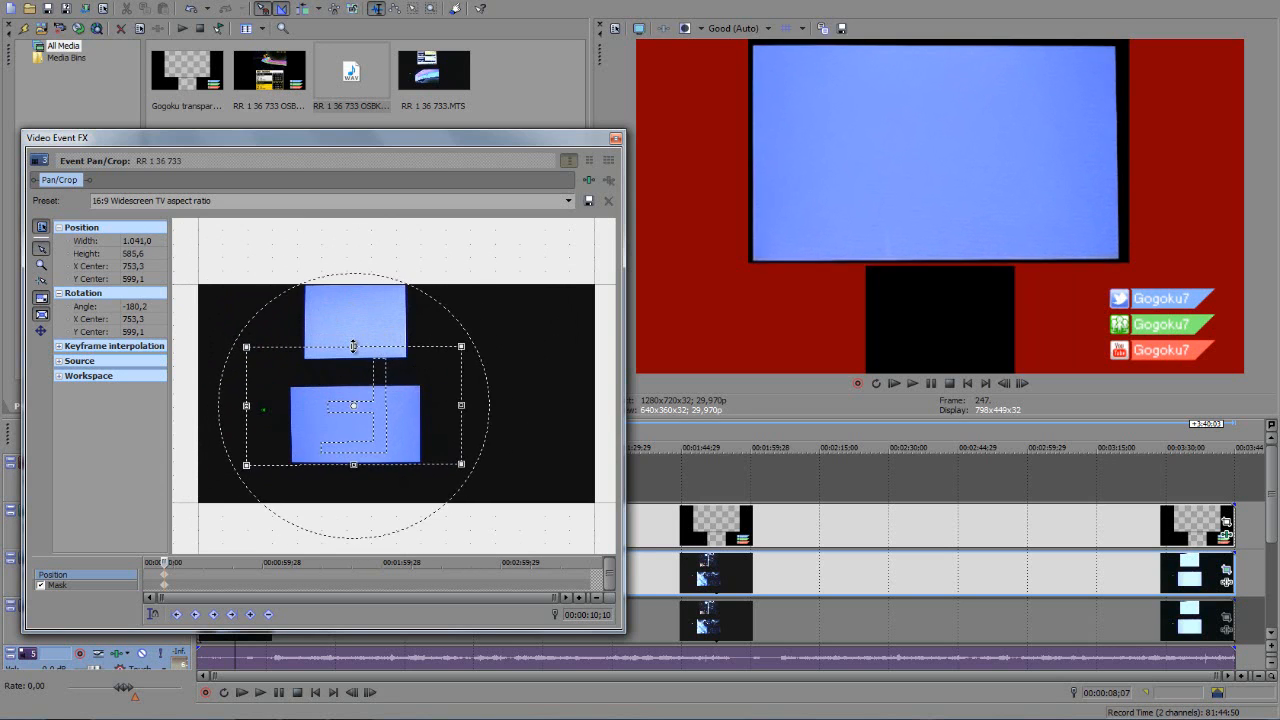
- Rotate the crop frame to about -180.7° and centre it near X 760.7, Y 602.7
left_click_drag(486, 408, 441, 406)
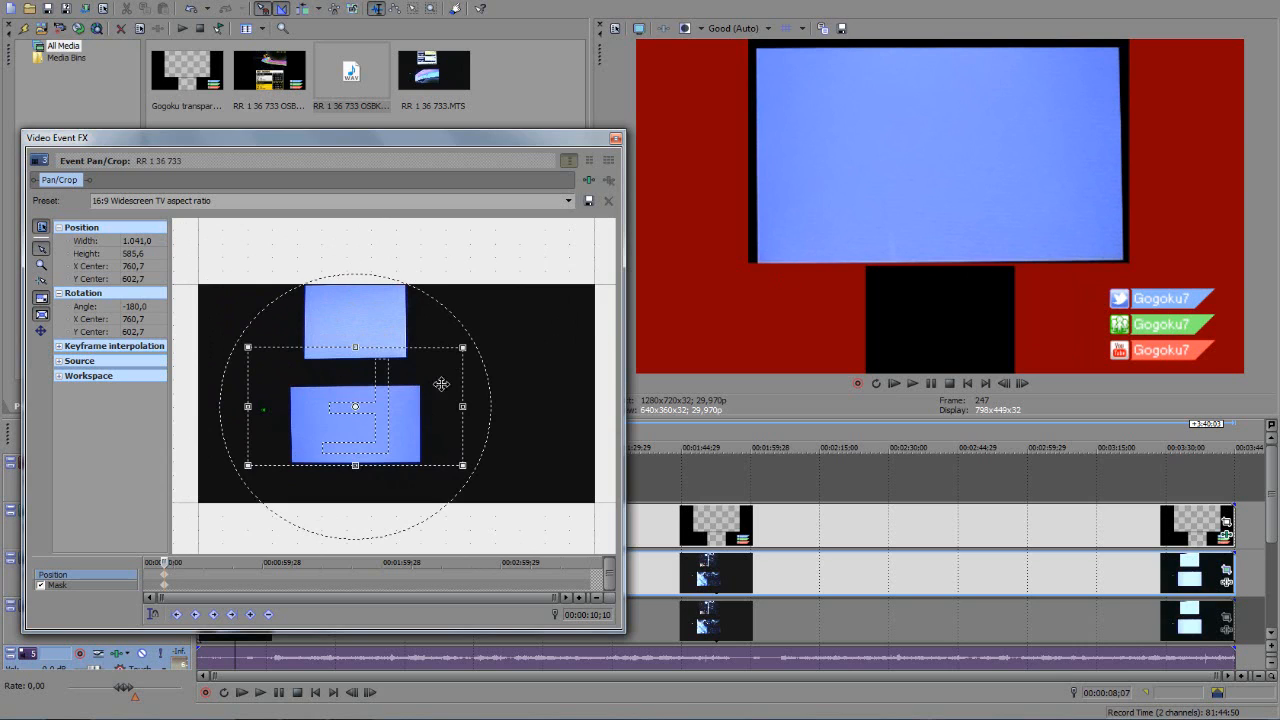
left_click_drag(428, 406, 427, 407)
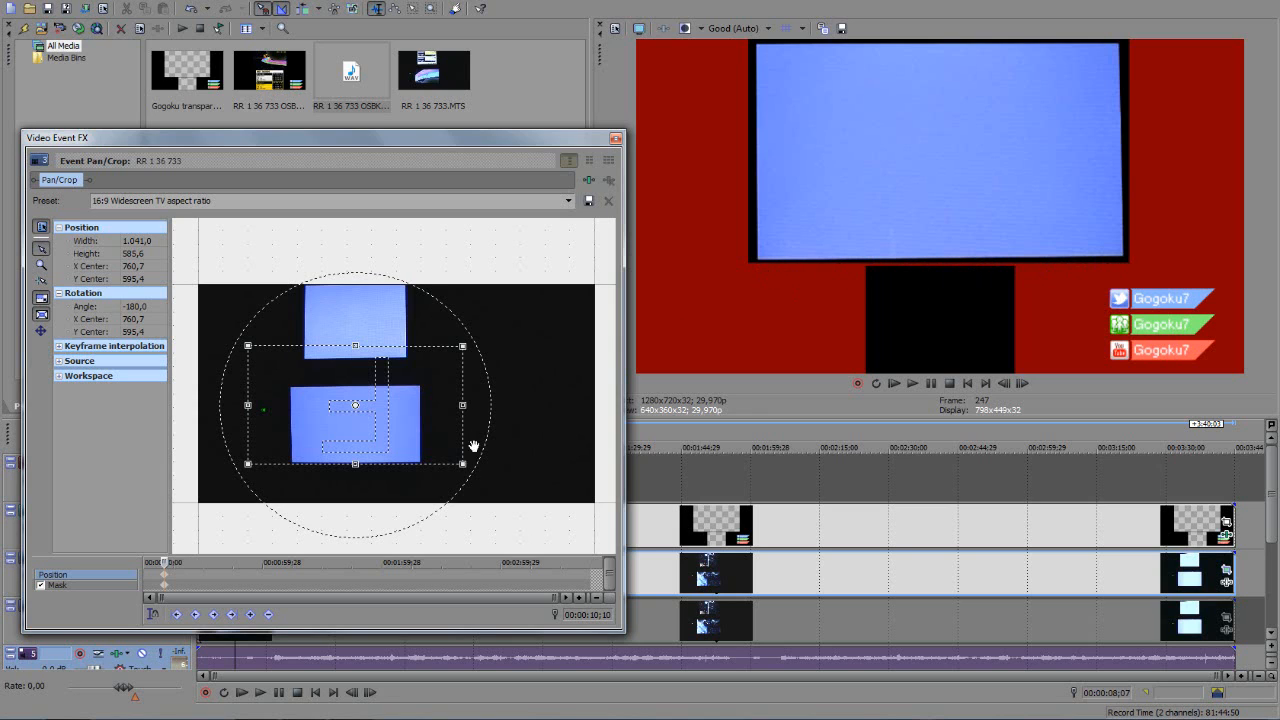
left_click_drag(508, 470, 496, 452)
left_click_drag(466, 396, 467, 394)
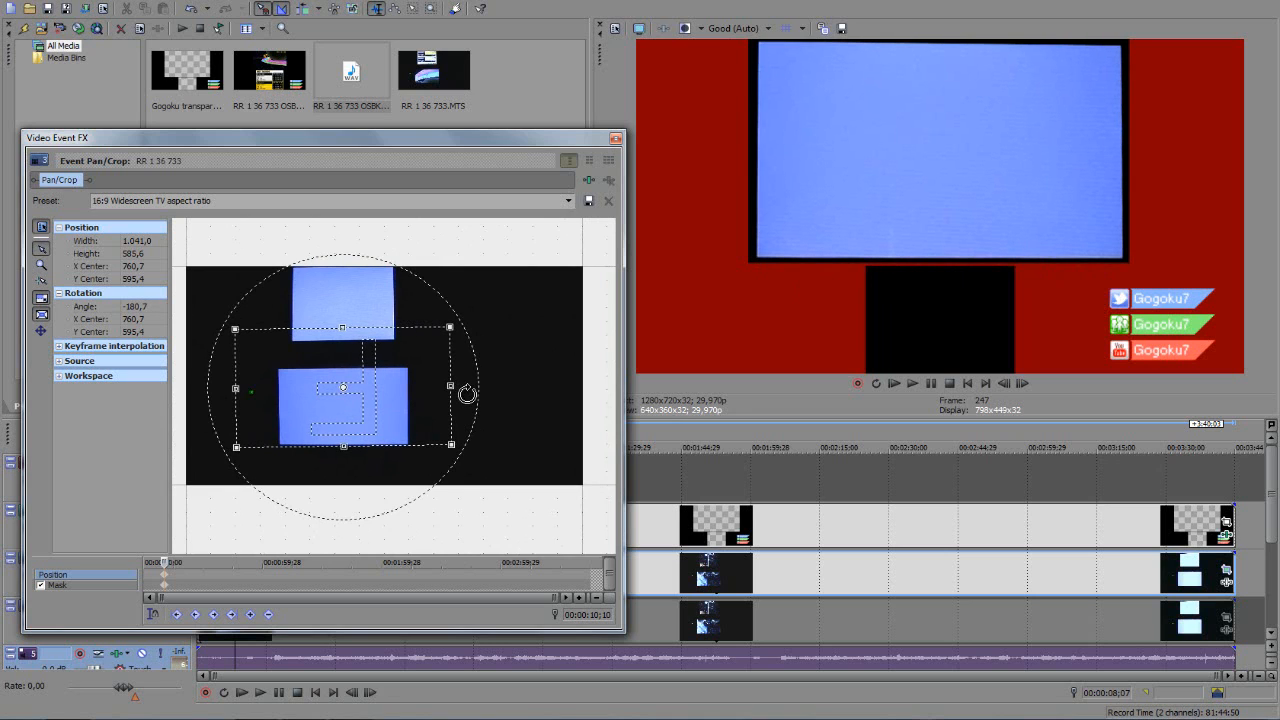
left_click_drag(409, 378, 410, 380)
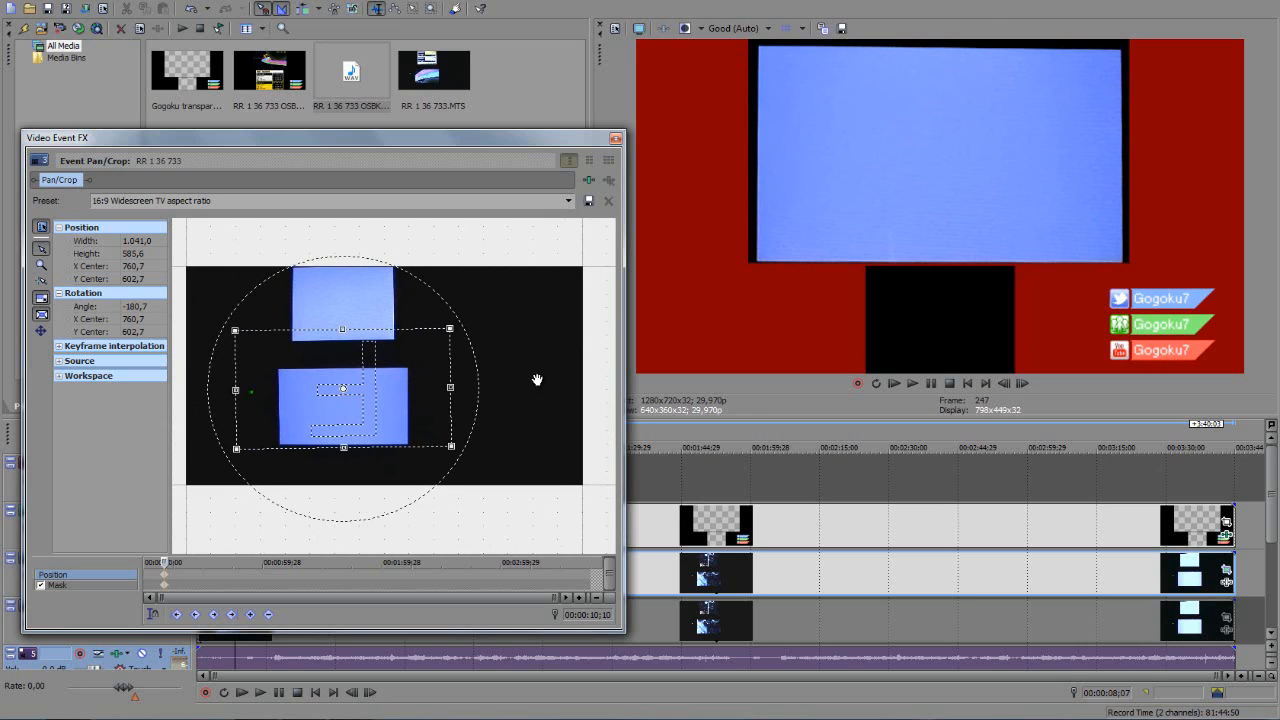
- Fine-tune the crop frame to about -180.5° with its centre near X 758.3, Y 601.5, and close the effect window
scroll(484, 394, "up", 4)
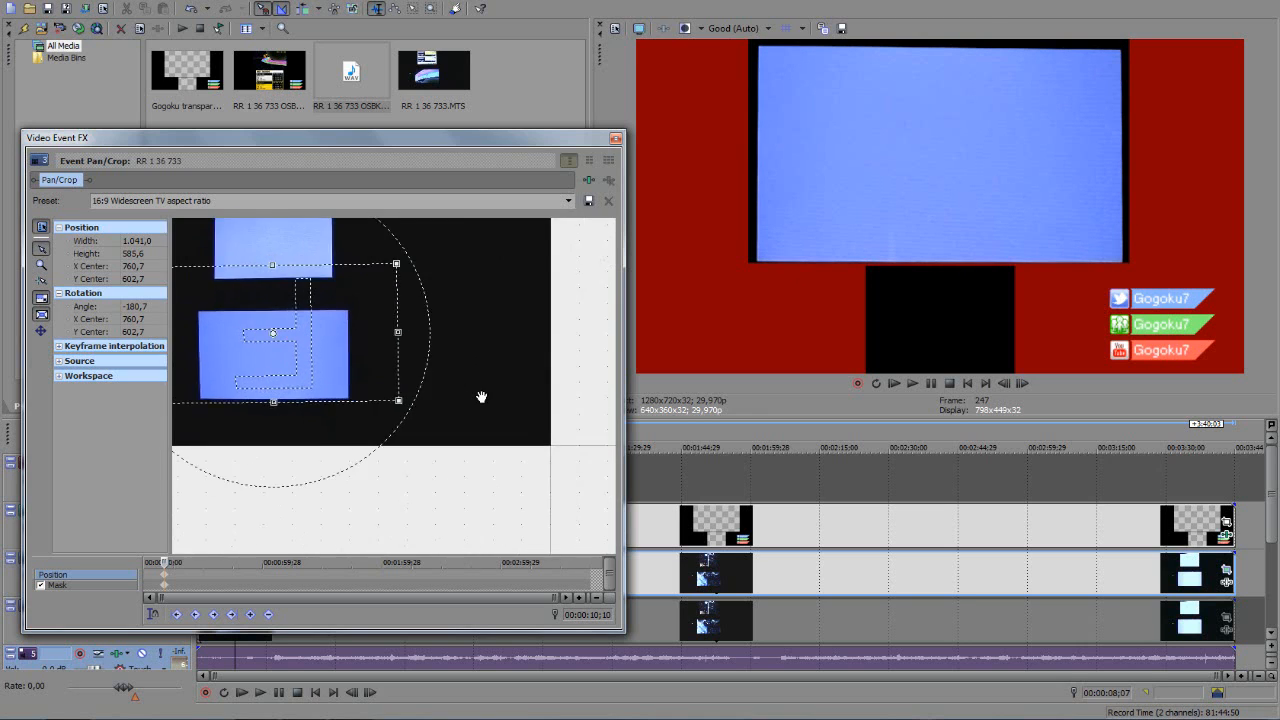
scroll(482, 397, "up", 2)
left_click_drag(446, 359, 445, 359)
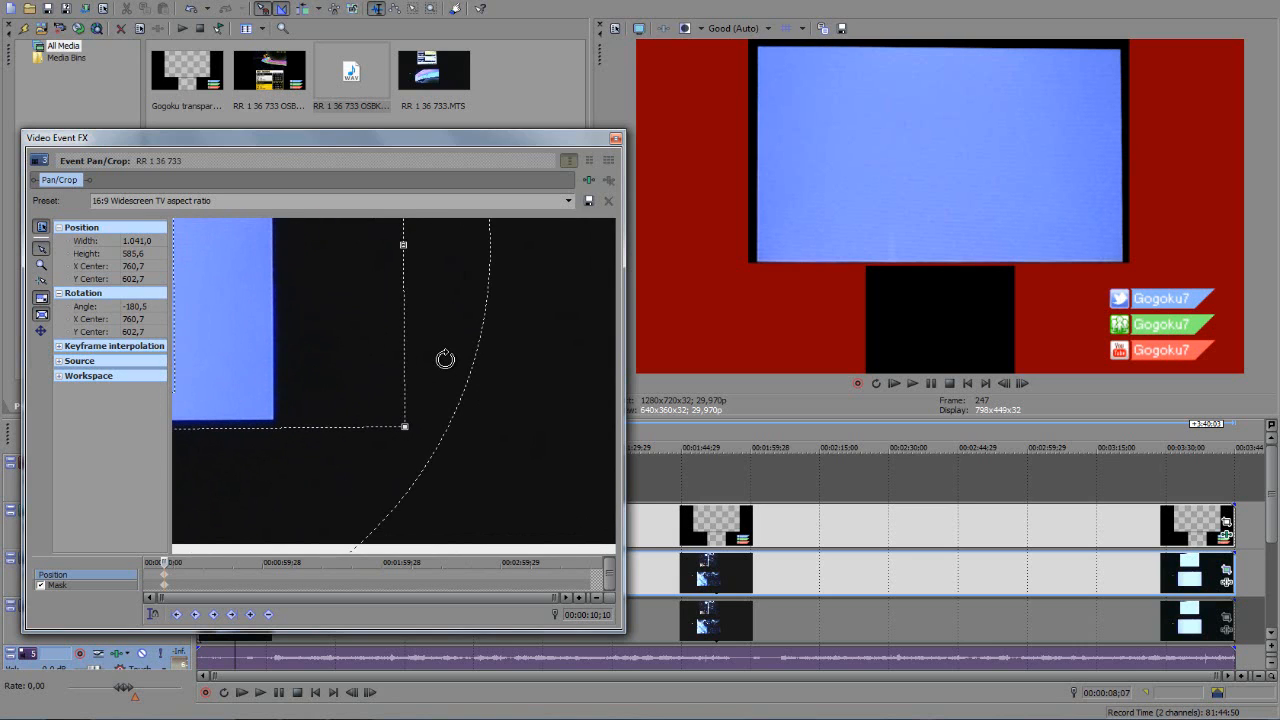
left_click_drag(371, 369, 368, 369)
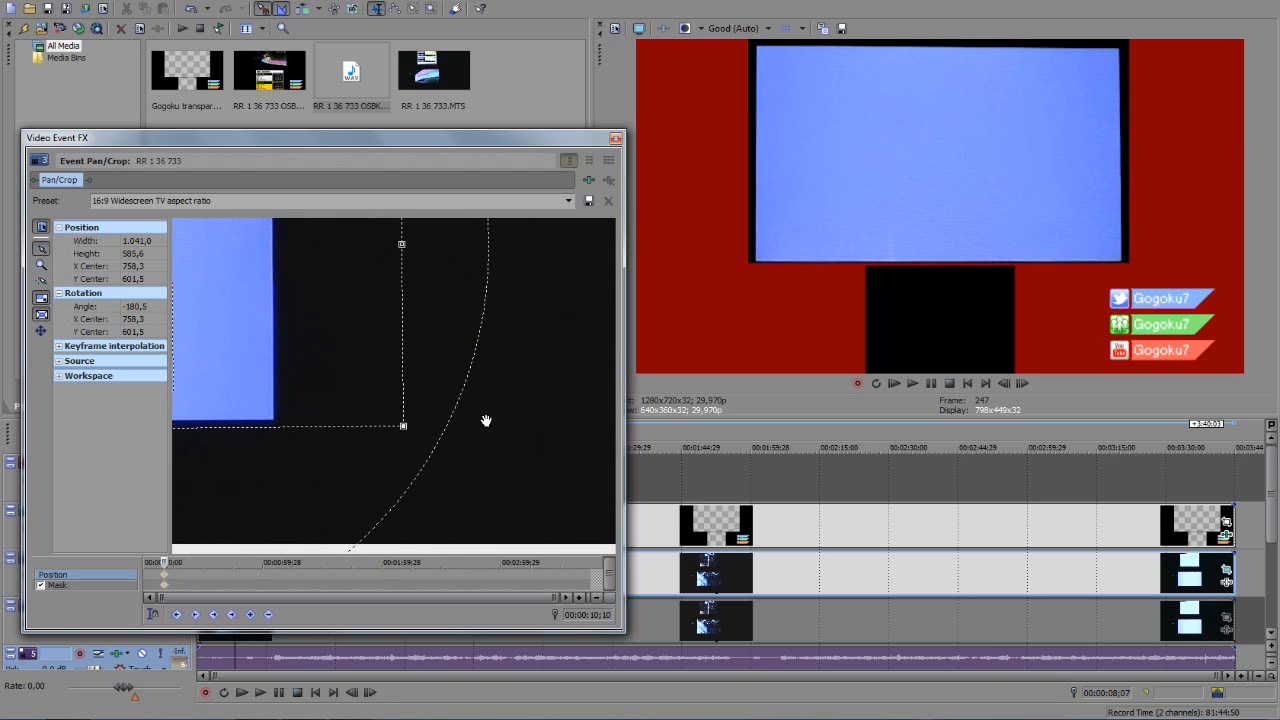
scroll(577, 466, "down", 5)
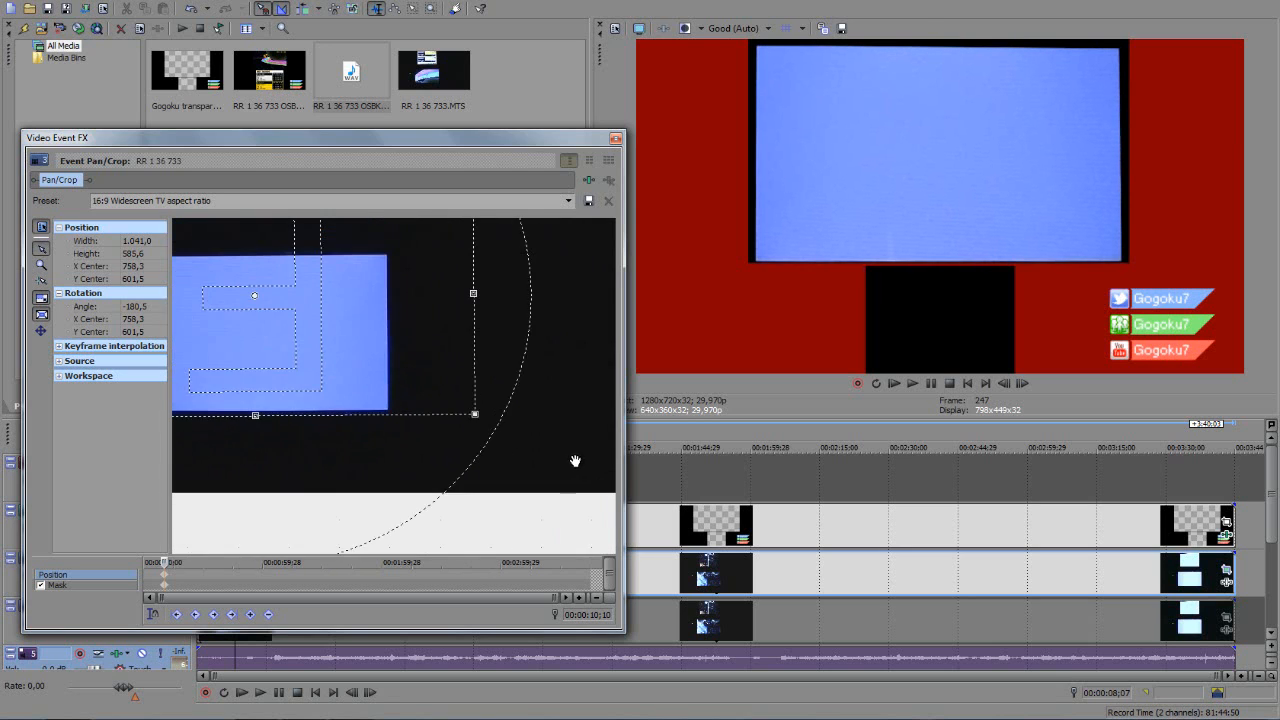
scroll(557, 469, "down", 4)
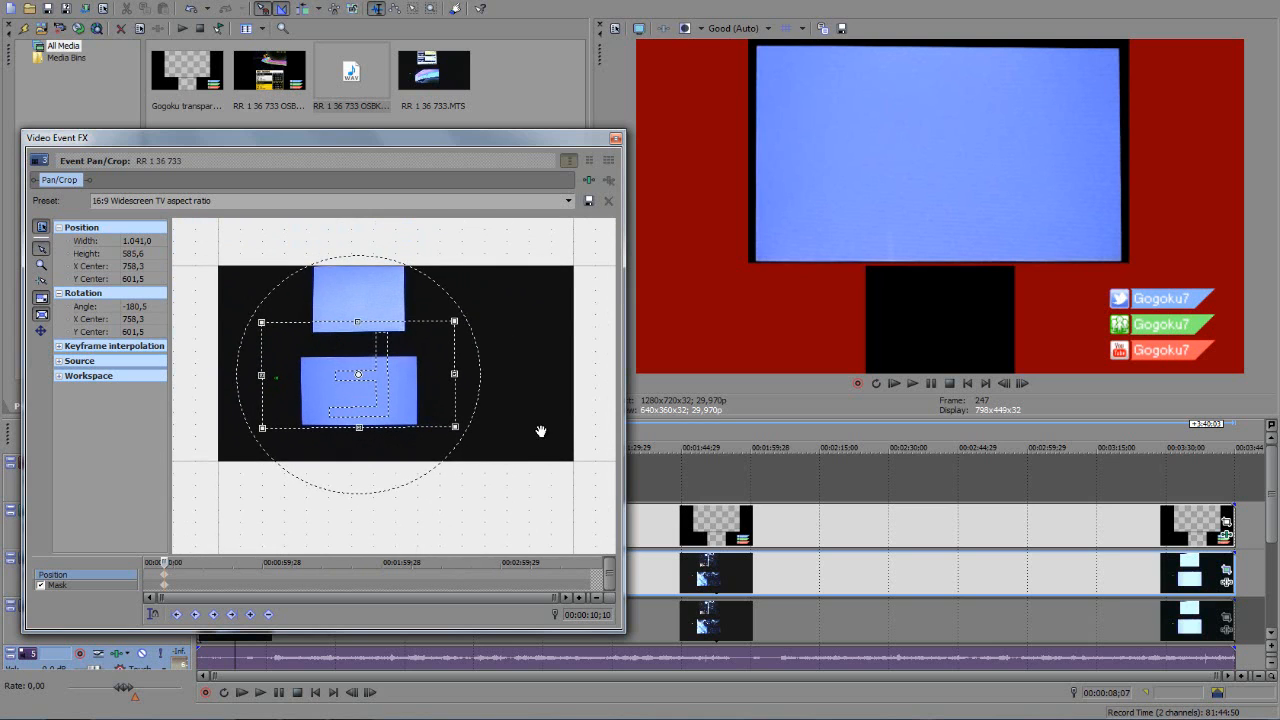
right_click(517, 372)
key("Escape")
left_click(616, 138)
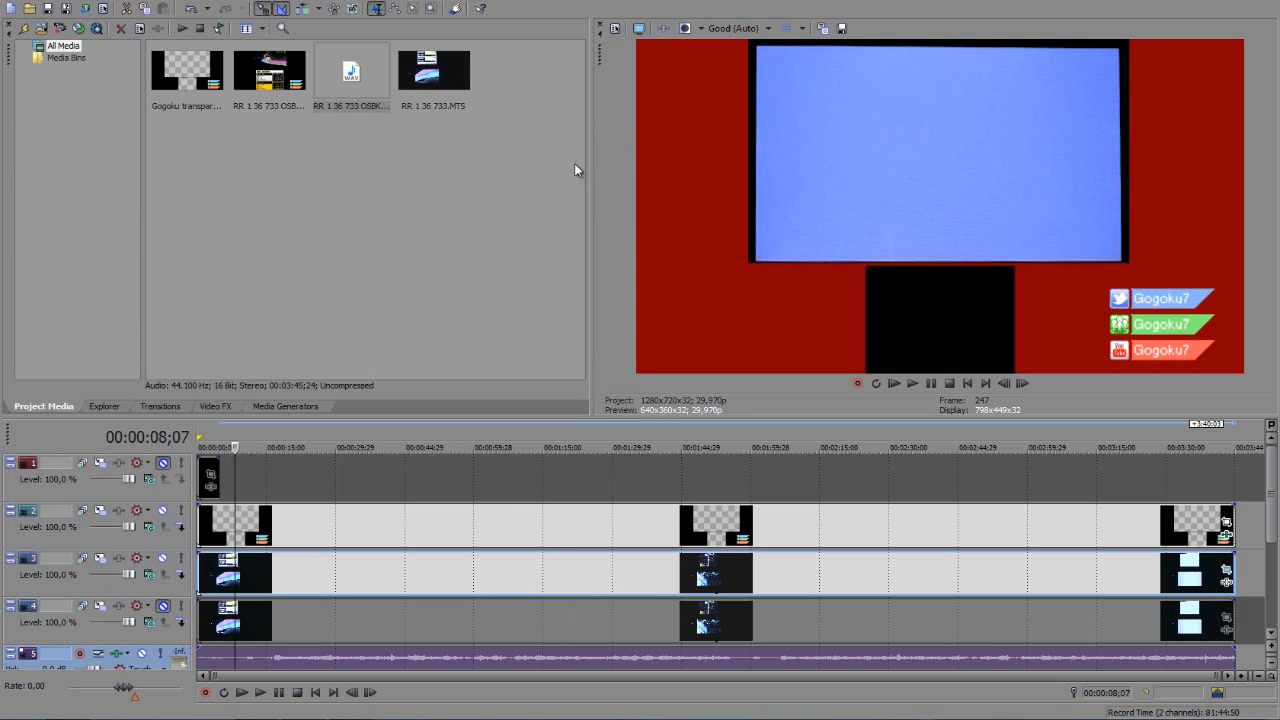
- Unmute video track 4, mute track 3, and open Event Pan/Crop for the footage on track 4
left_click(163, 607)
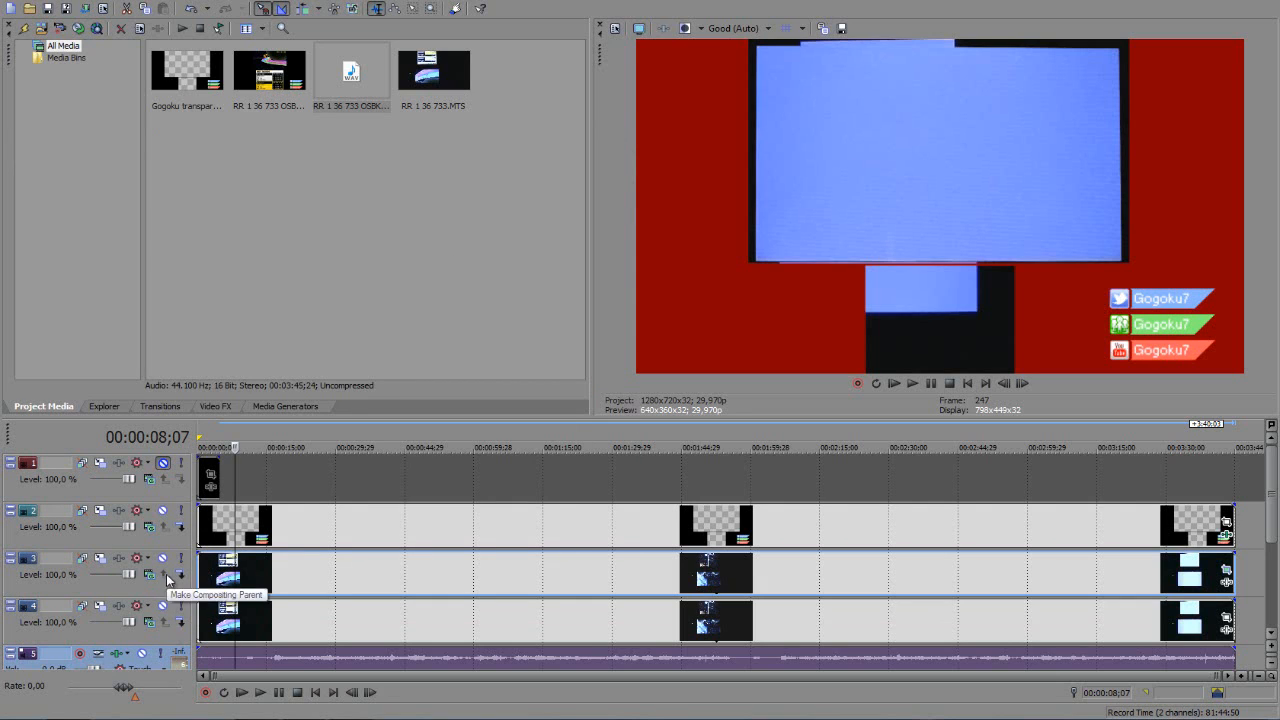
left_click(163, 563)
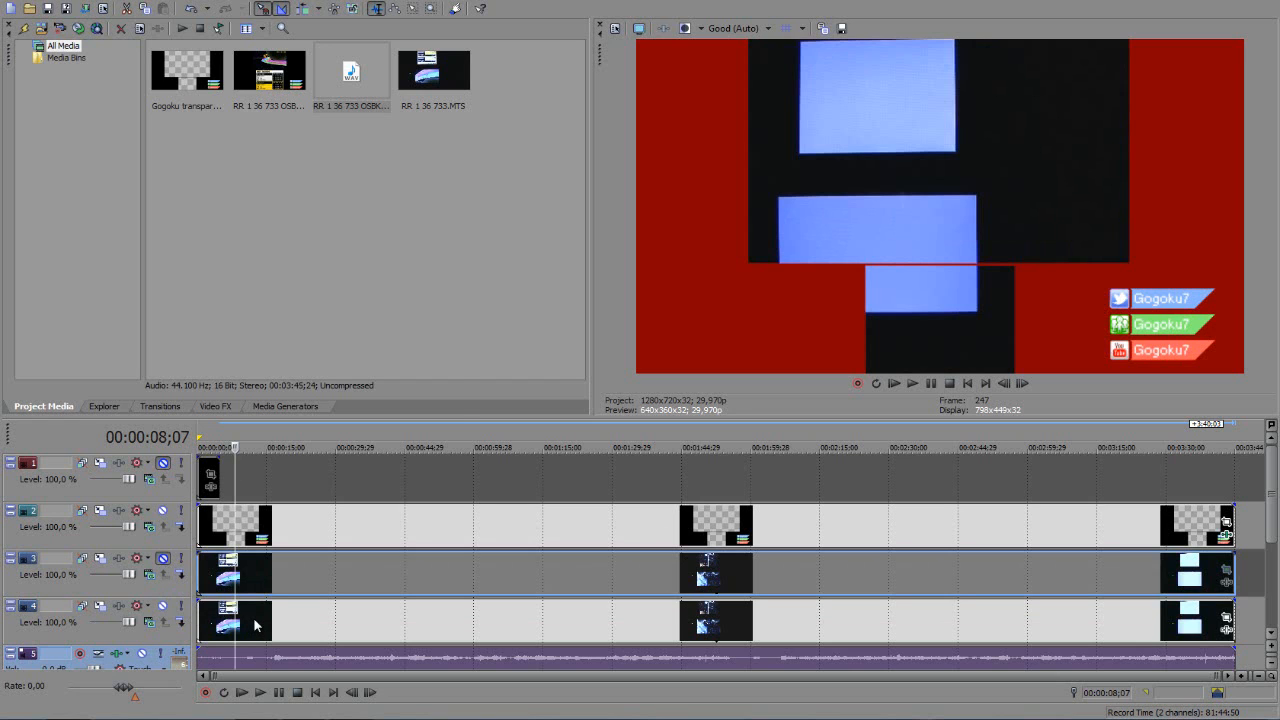
right_click(253, 617)
left_click(338, 302)
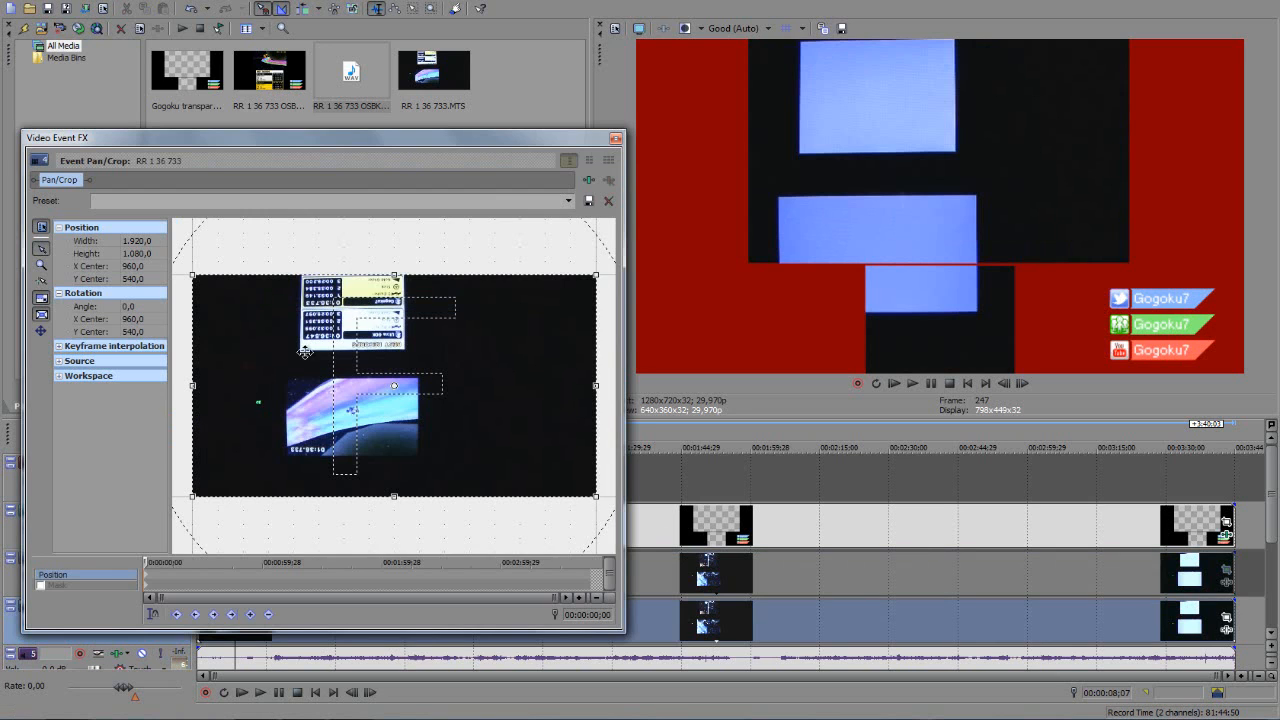
- Enable the mask, add position and mask keyframes at 00:00:09;29, and remove both starting keyframes
left_click(41, 587)
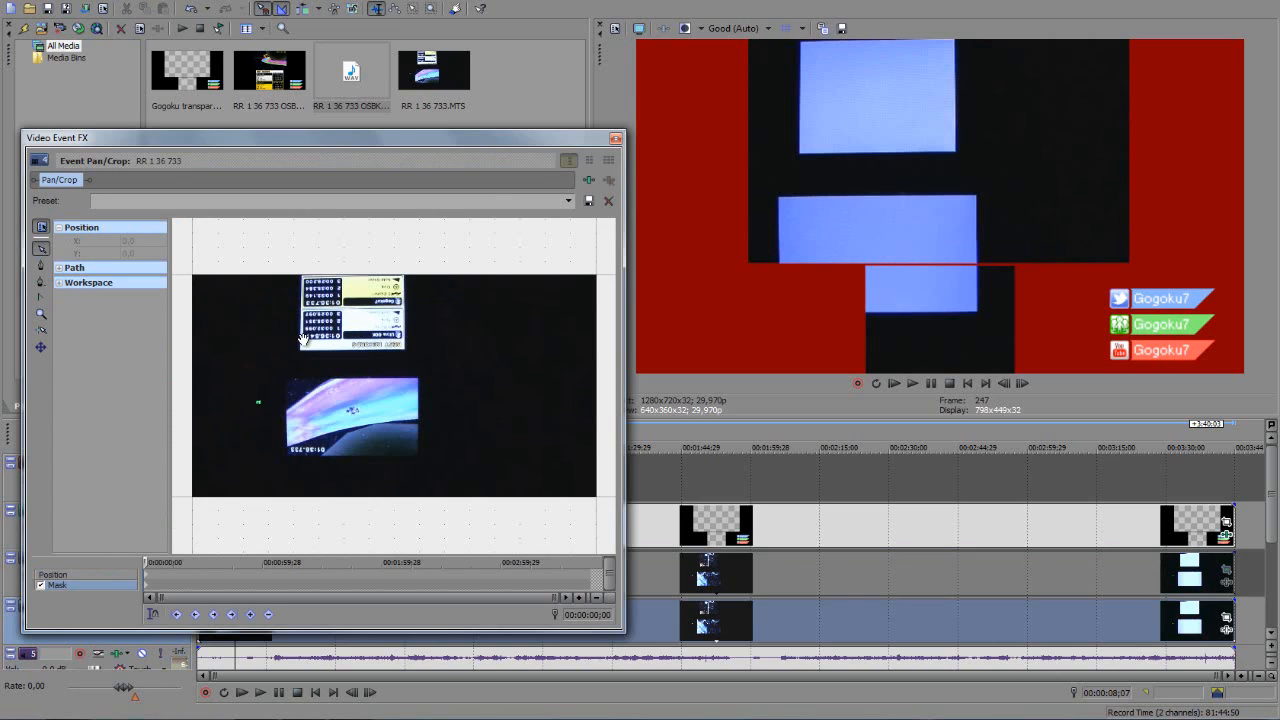
left_click(163, 585)
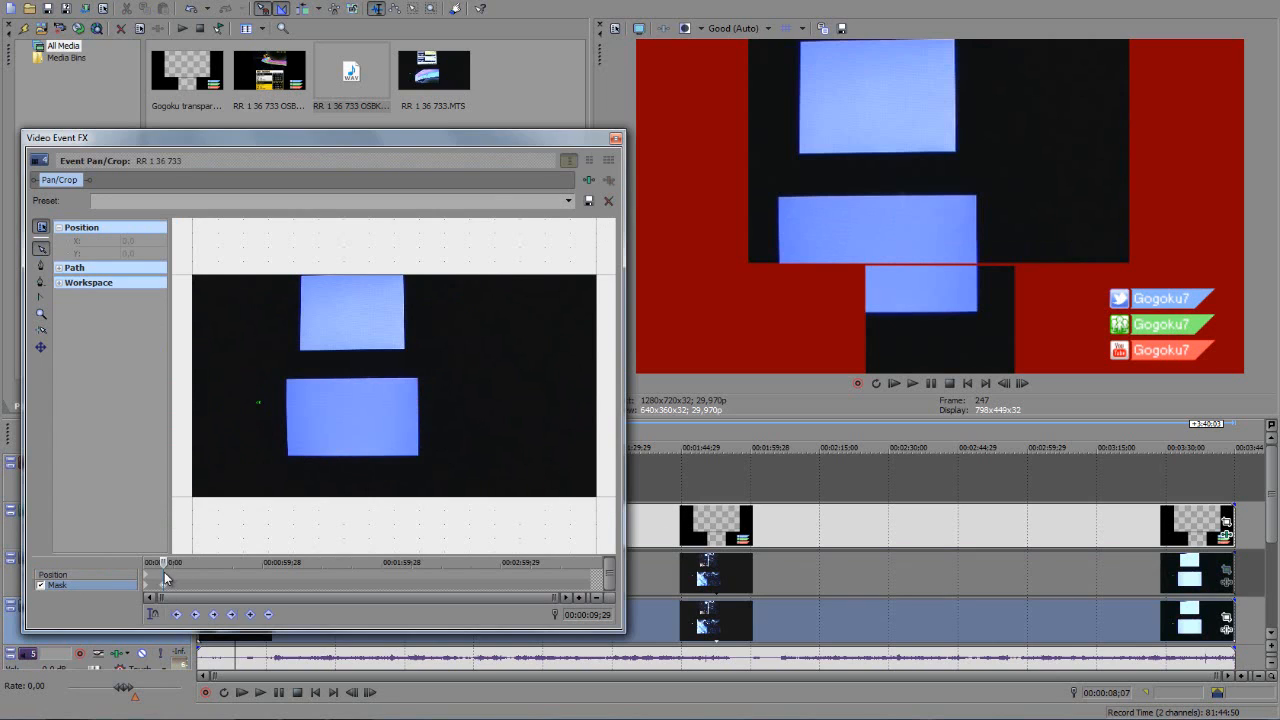
left_click(164, 571)
left_click(145, 574)
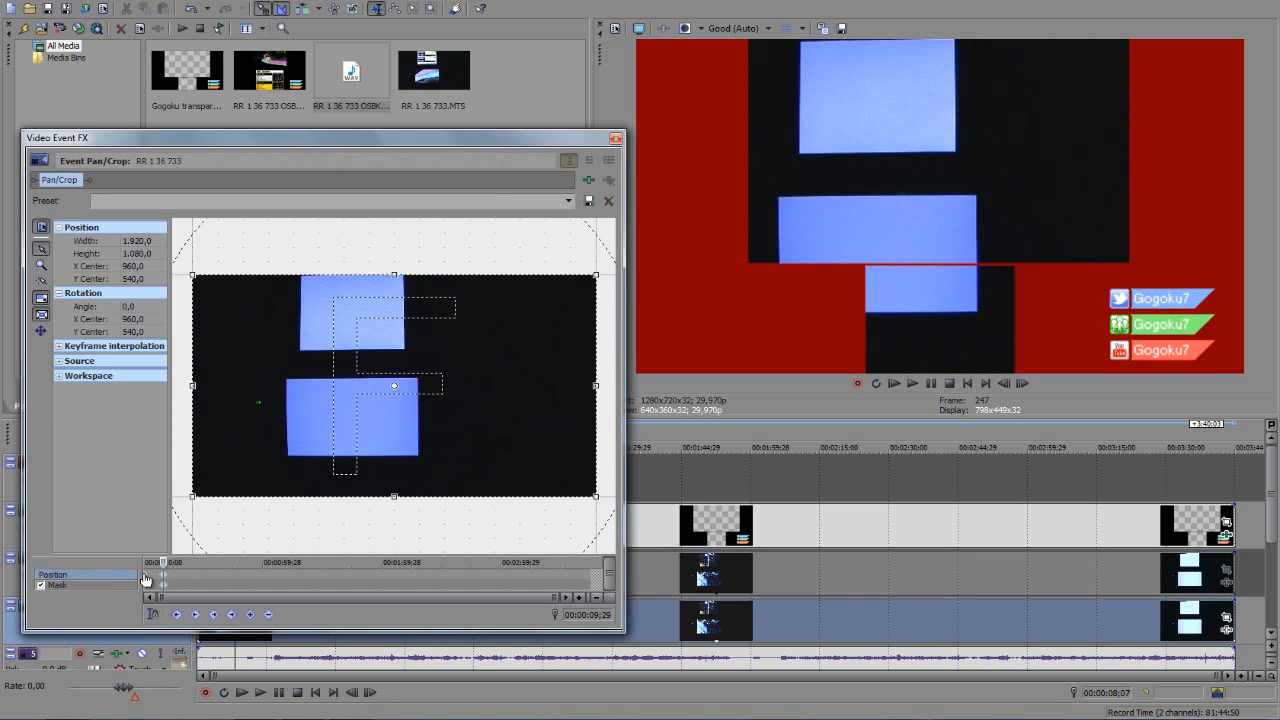
left_click(146, 585)
left_click(165, 588)
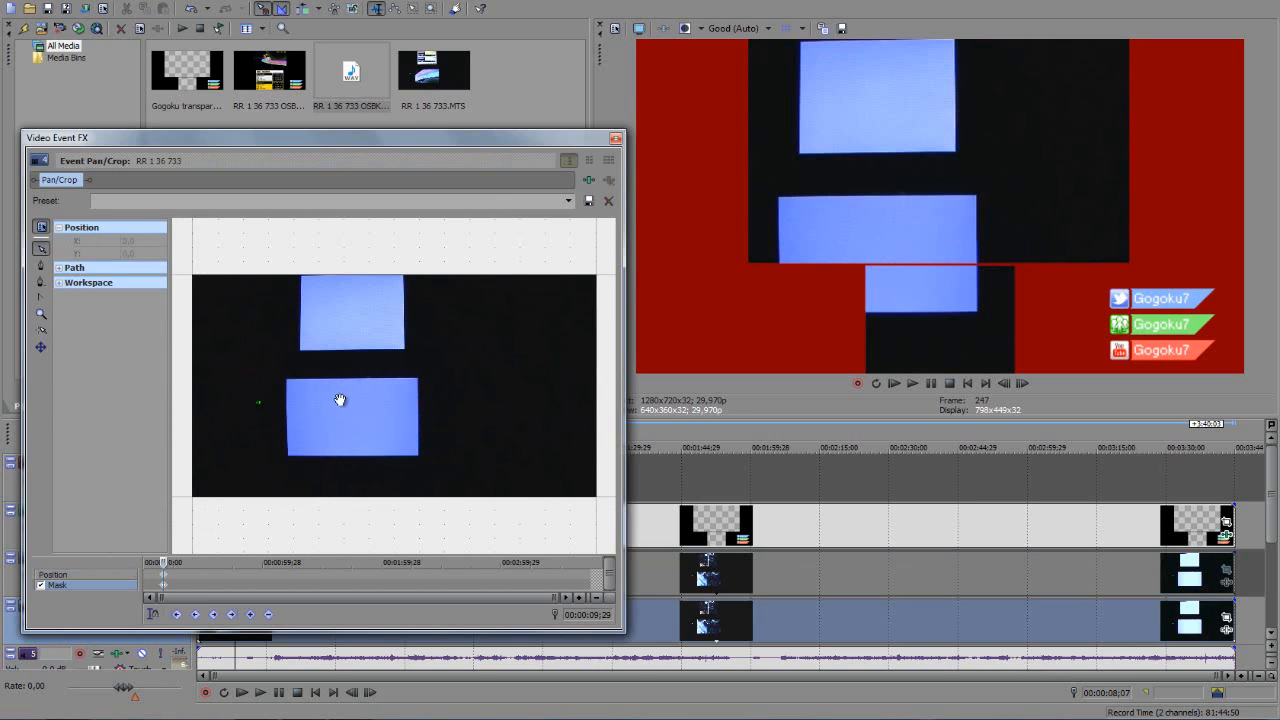
- Draw a closed five-anchor mask around the upper blue screen, with an extra anchor partway along its top edge
mouse_move(293, 397)
left_mouse_down()
mouse_move(310, 420)
mouse_move(293, 418)
left_mouse_up()
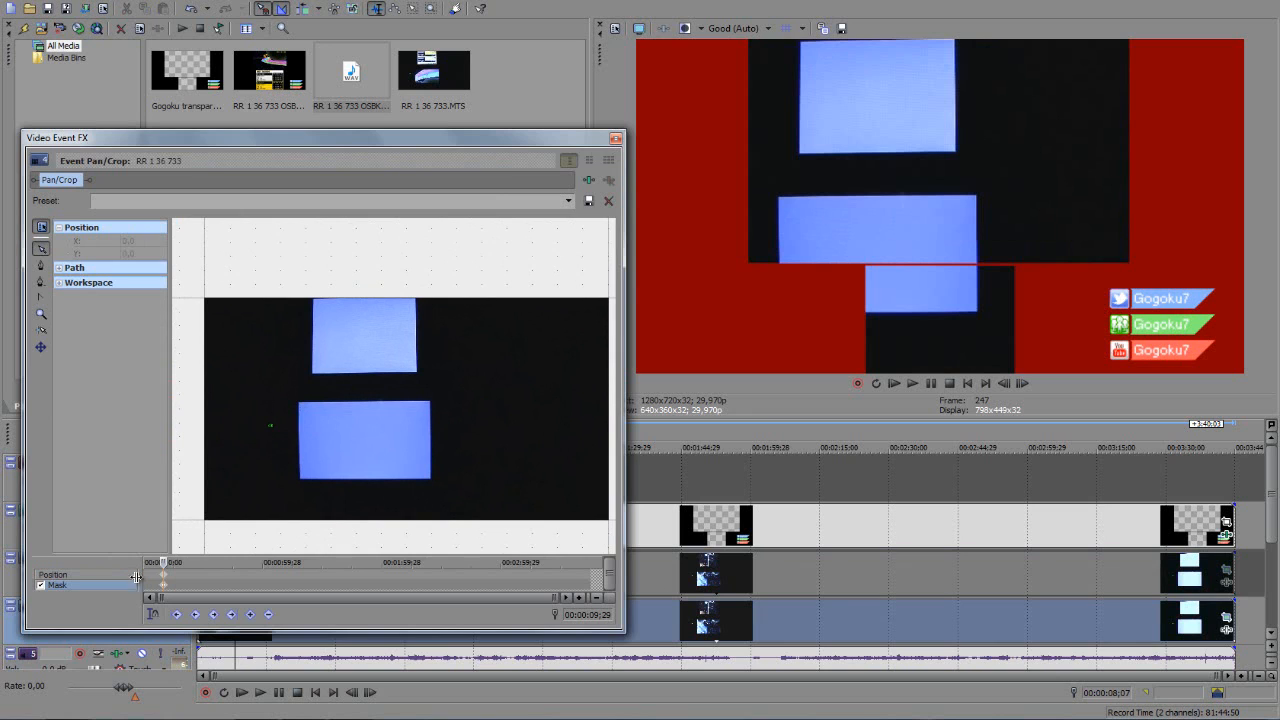
left_click_drag(410, 407, 466, 466)
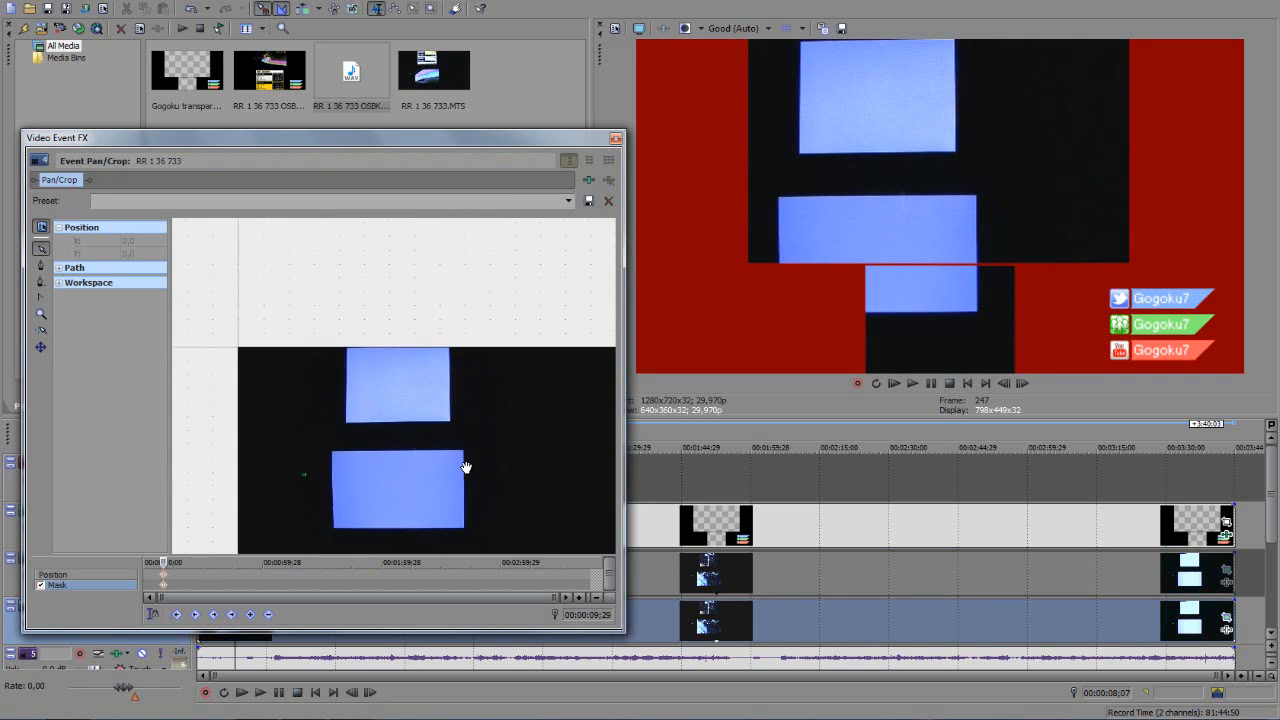
scroll(466, 466, "up", 6)
scroll(460, 460, "up", 2)
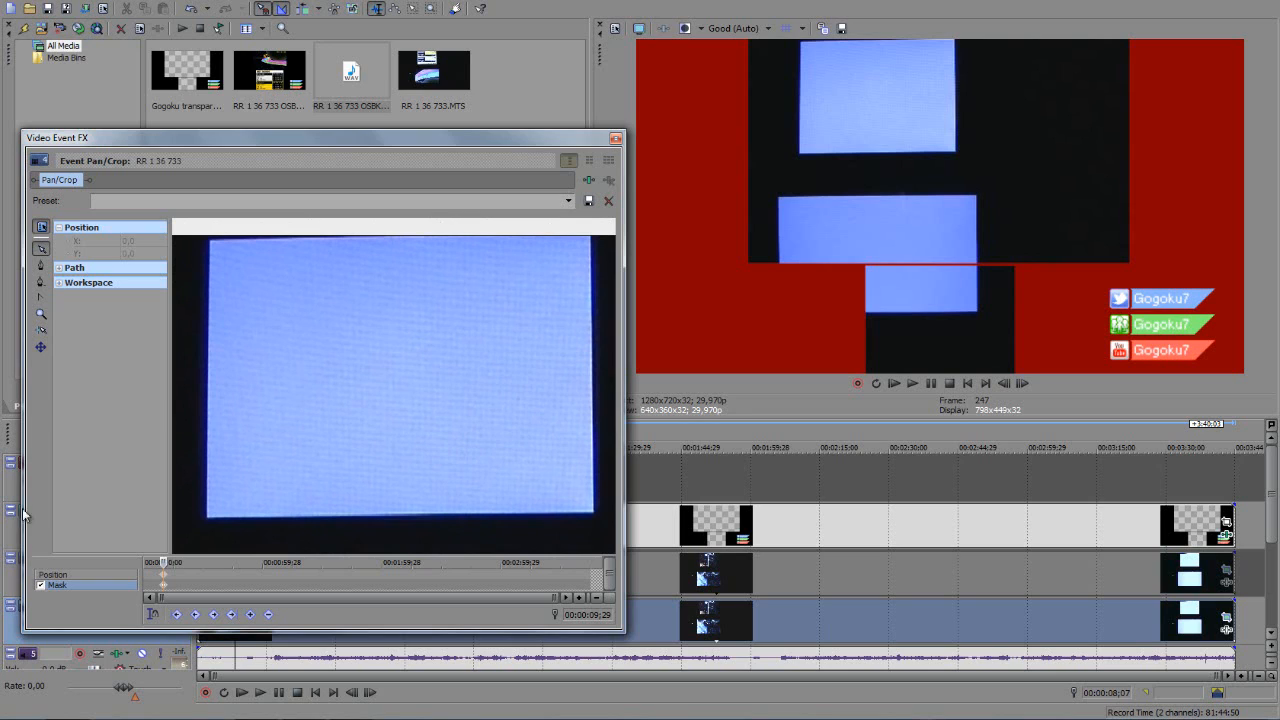
left_click(41, 265)
left_click(205, 519)
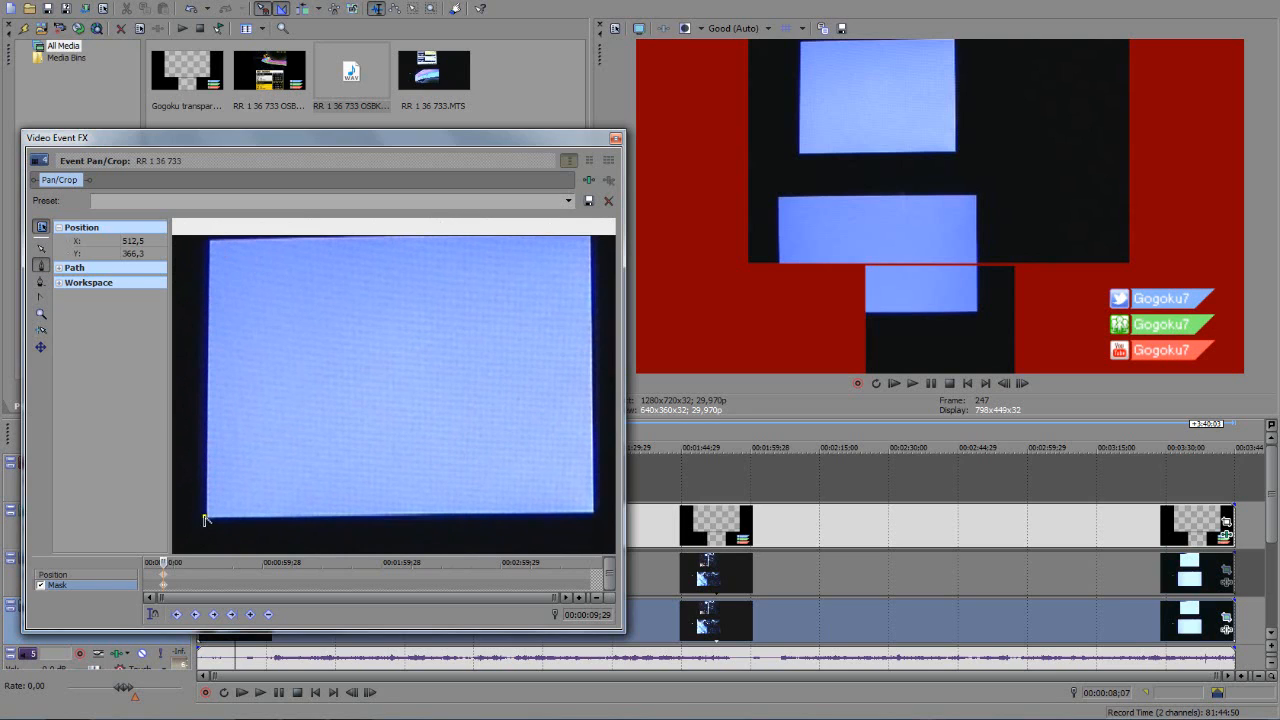
left_click(594, 514)
left_click(593, 237)
left_click(392, 237)
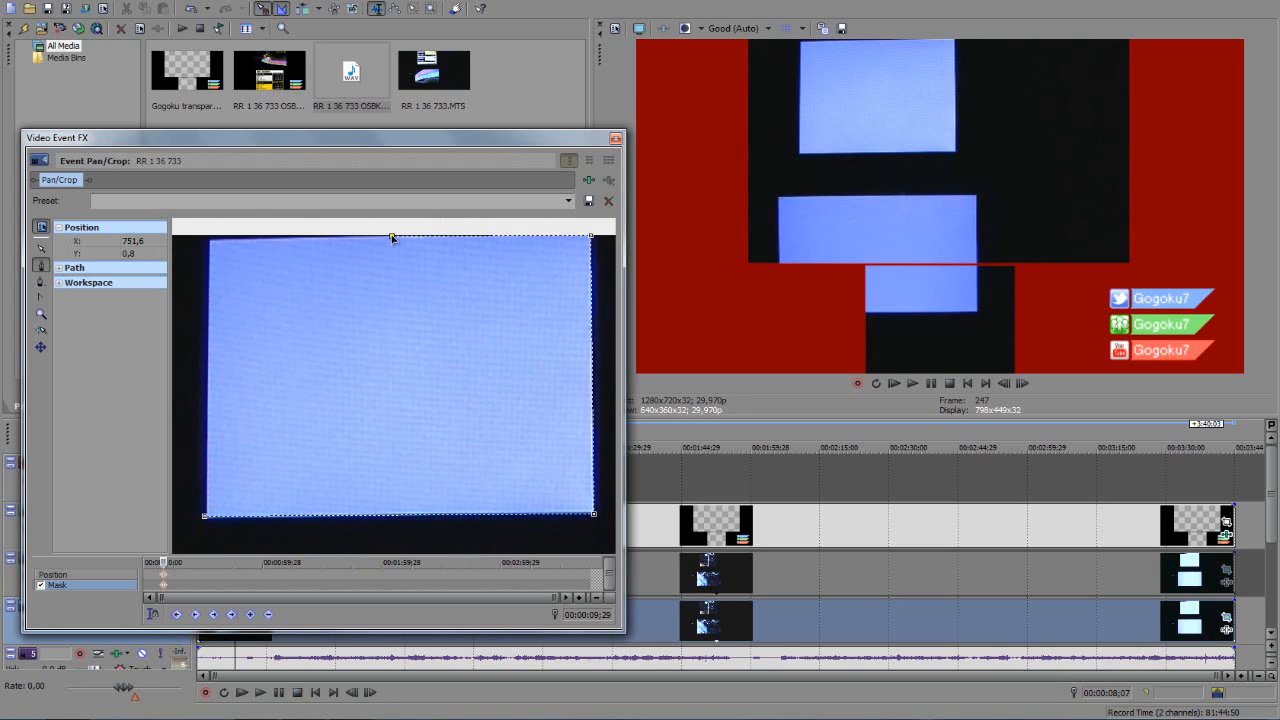
left_click(210, 239)
left_click(204, 517)
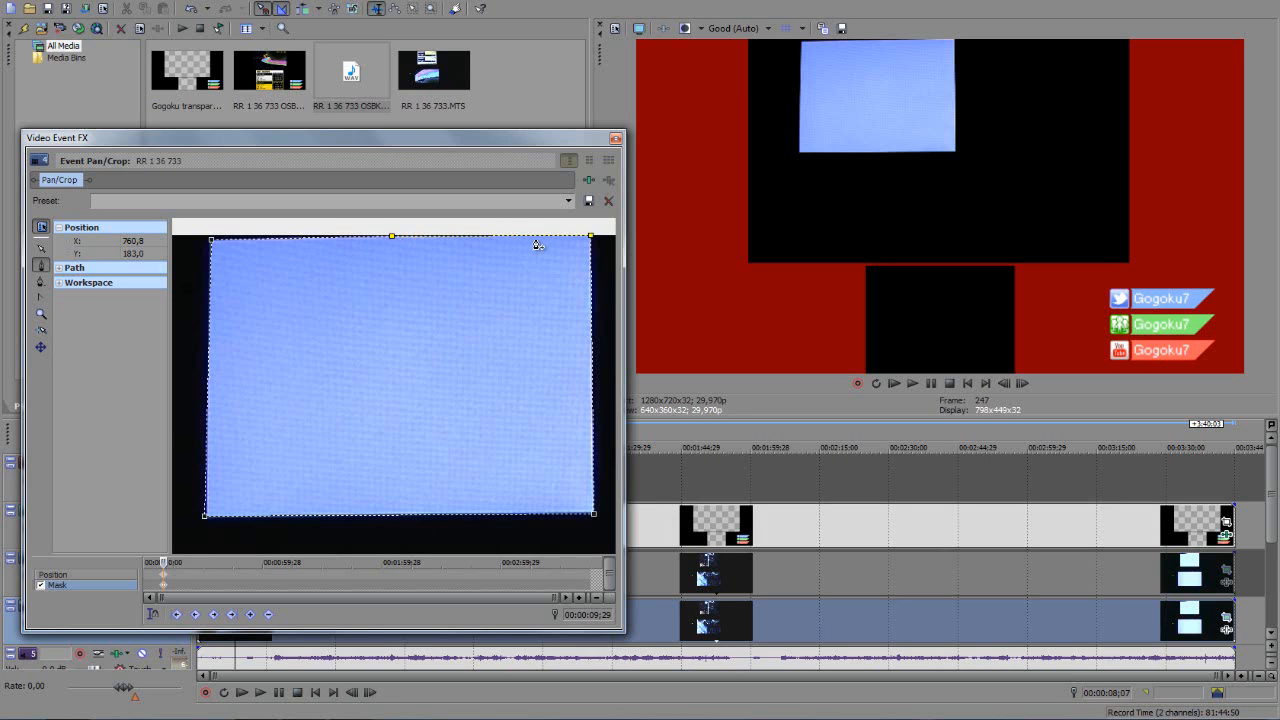
- Move the mask's lower-left anchor onto the blue screen's corner at about X 515.1, Y 369.1
left_click(42, 249)
left_click_drag(276, 462, 427, 348)
scroll(402, 402, "up", 6)
scroll(427, 348, "down", 1)
scroll(427, 348, "up", 2)
left_click_drag(403, 406, 409, 338)
scroll(409, 338, "up", 2)
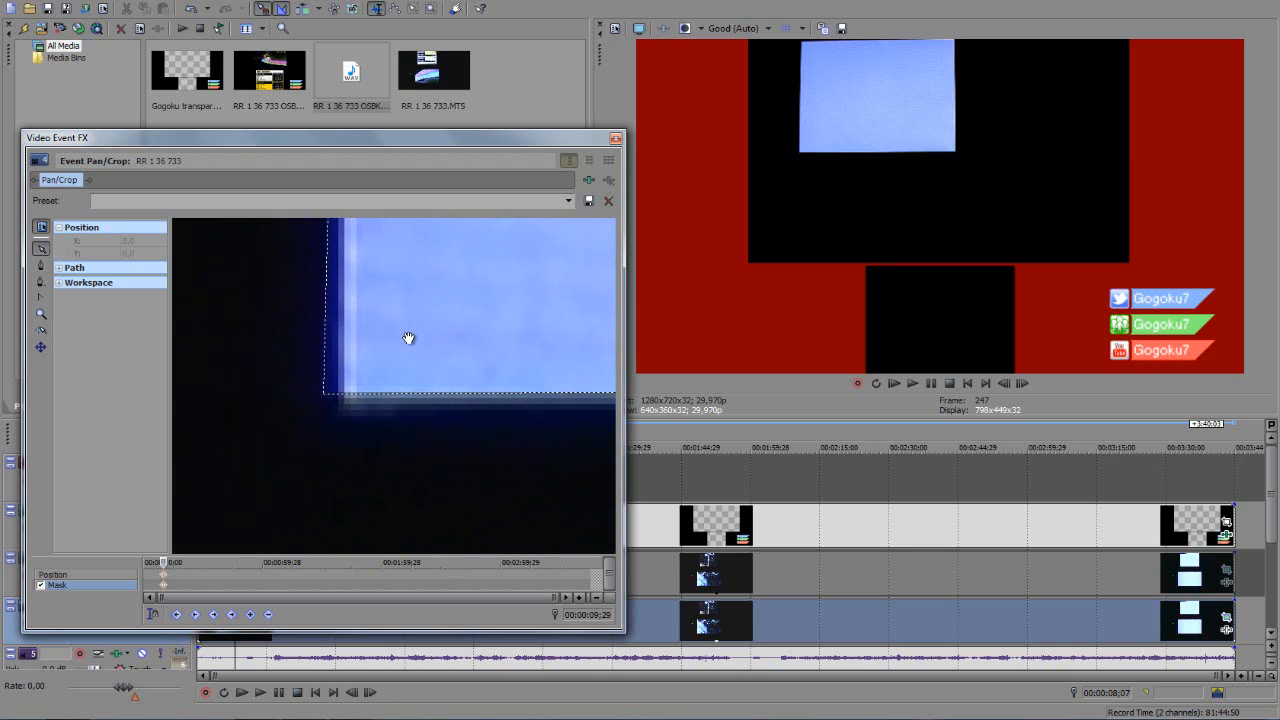
left_click(323, 396)
mouse_move(323, 396)
left_mouse_down()
mouse_move(329, 420)
mouse_move(339, 413)
left_mouse_up()
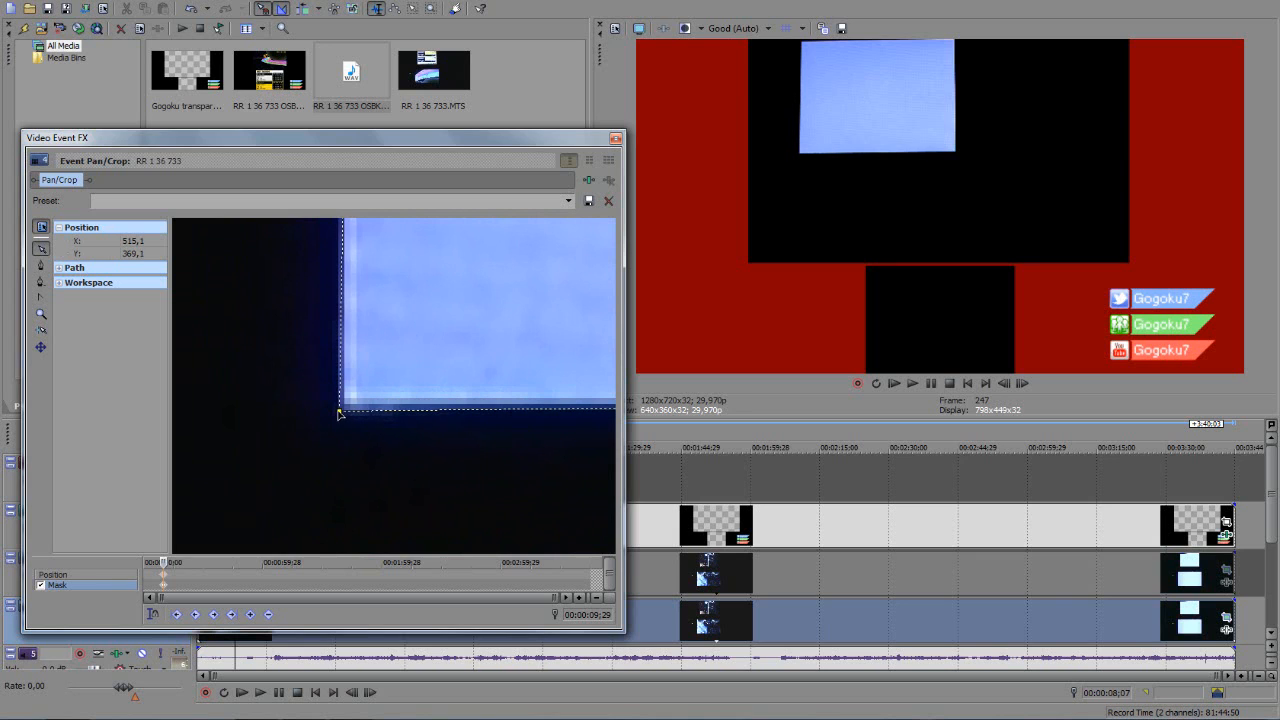
- Align the mask's lower-right anchor with the blue screen's corner at about X 1009.2, Y 363.1
scroll(484, 341, "down", 2)
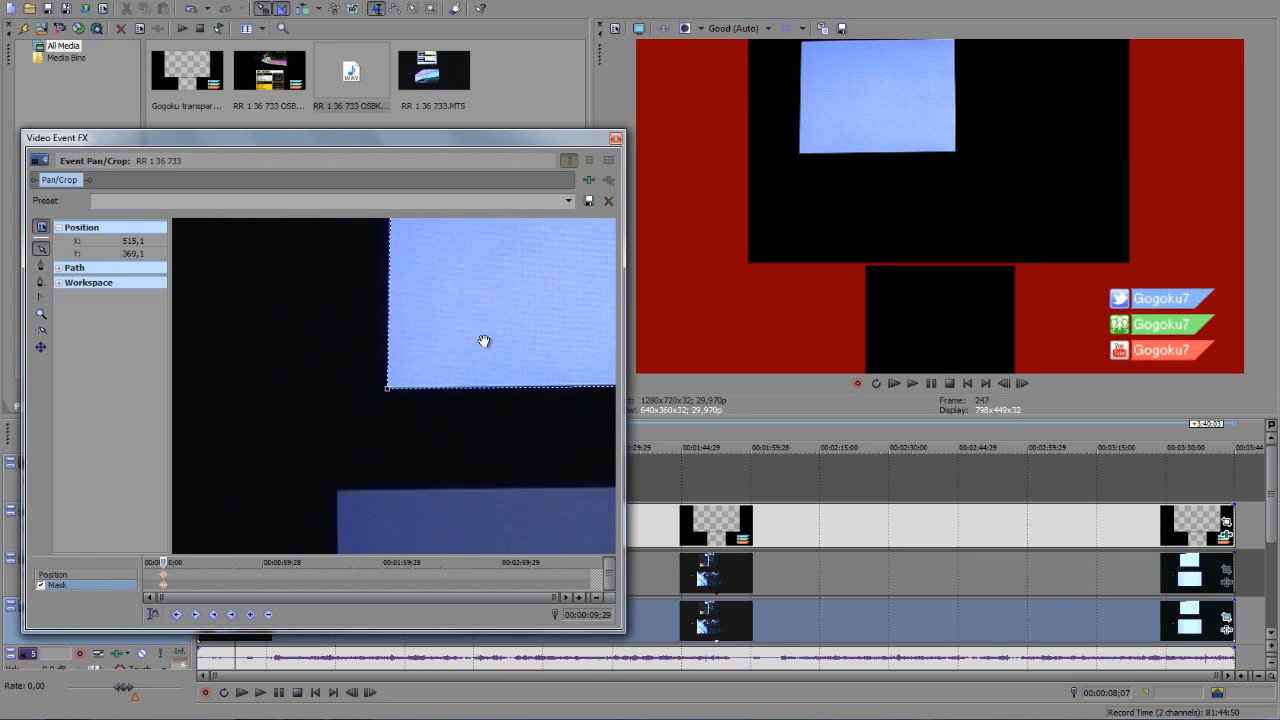
scroll(484, 341, "down", 3)
left_click_drag(572, 327, 371, 342)
scroll(476, 380, "up", 3)
left_click_drag(520, 405, 472, 390)
scroll(483, 397, "up", 5)
left_click_drag(494, 443, 436, 395)
scroll(498, 385, "up", 2)
left_click(438, 398)
- Align the mask's upper-right anchor with the blue screen's upper-right corner
scroll(486, 309, "down", 3)
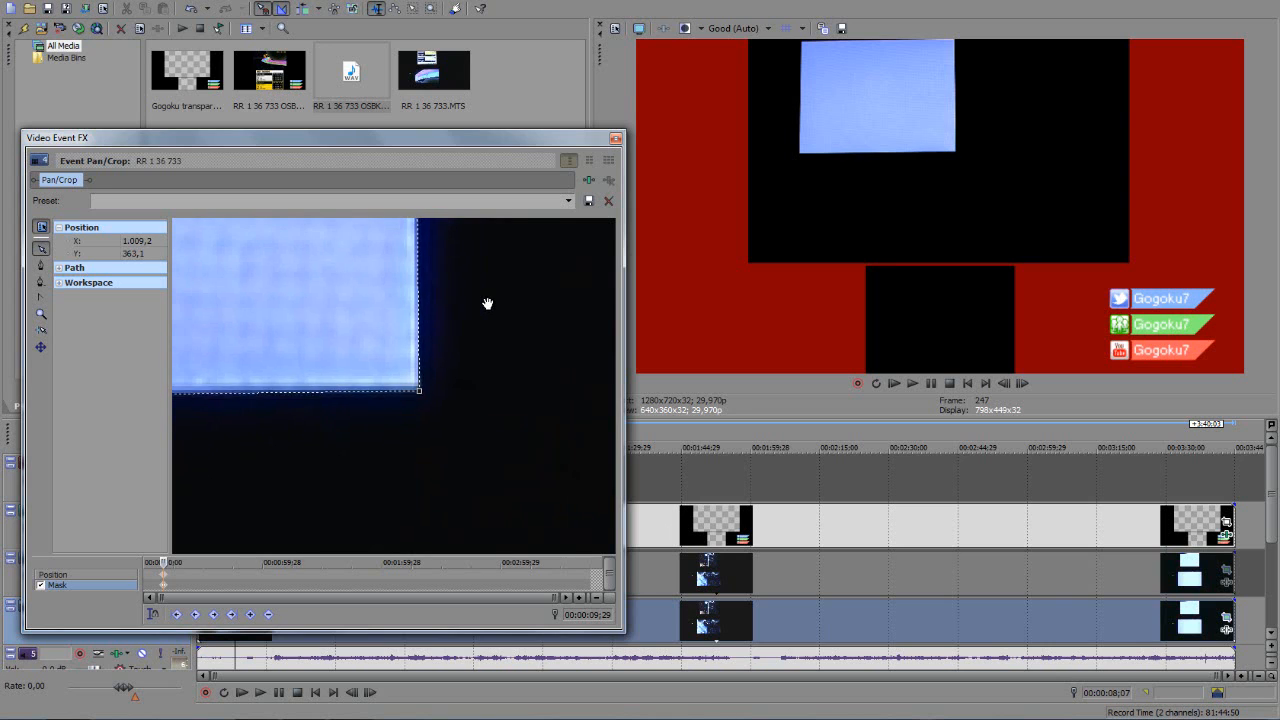
left_click_drag(483, 311, 473, 495)
scroll(460, 342, "up", 3)
scroll(461, 342, "up", 2)
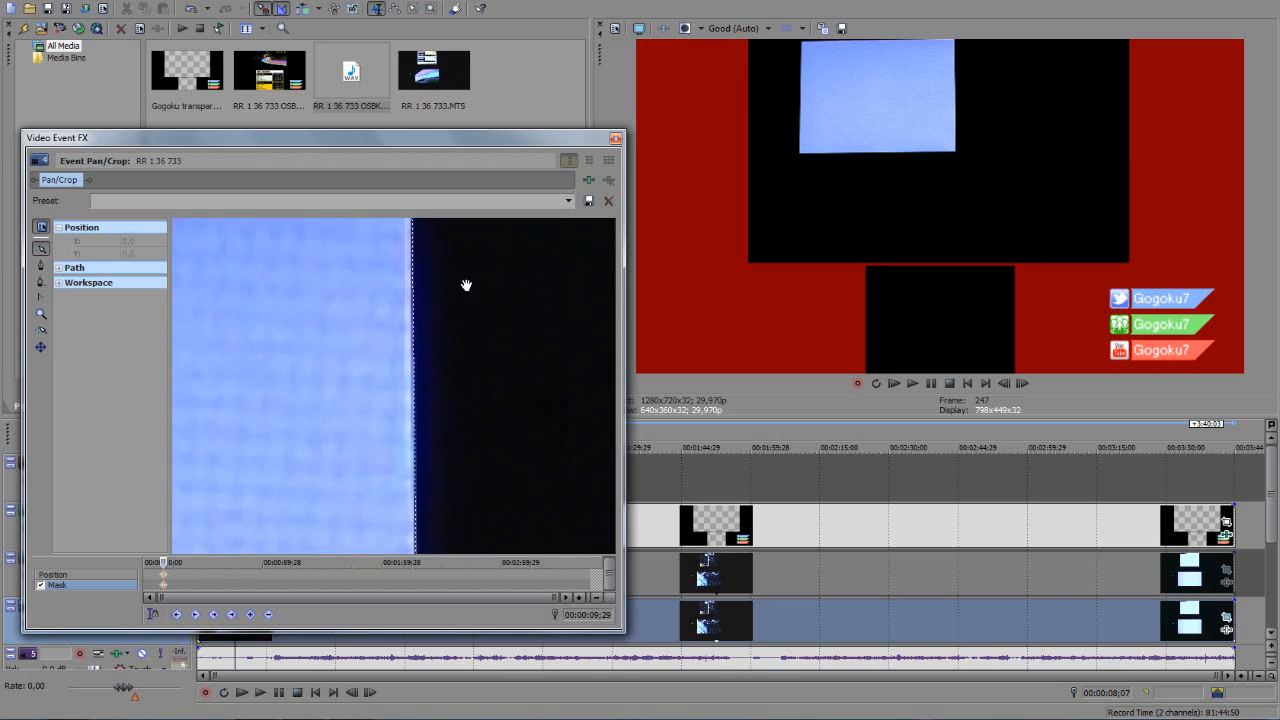
scroll(466, 366, "up", 2)
left_click_drag(466, 286, 483, 351)
scroll(483, 349, "up", 2)
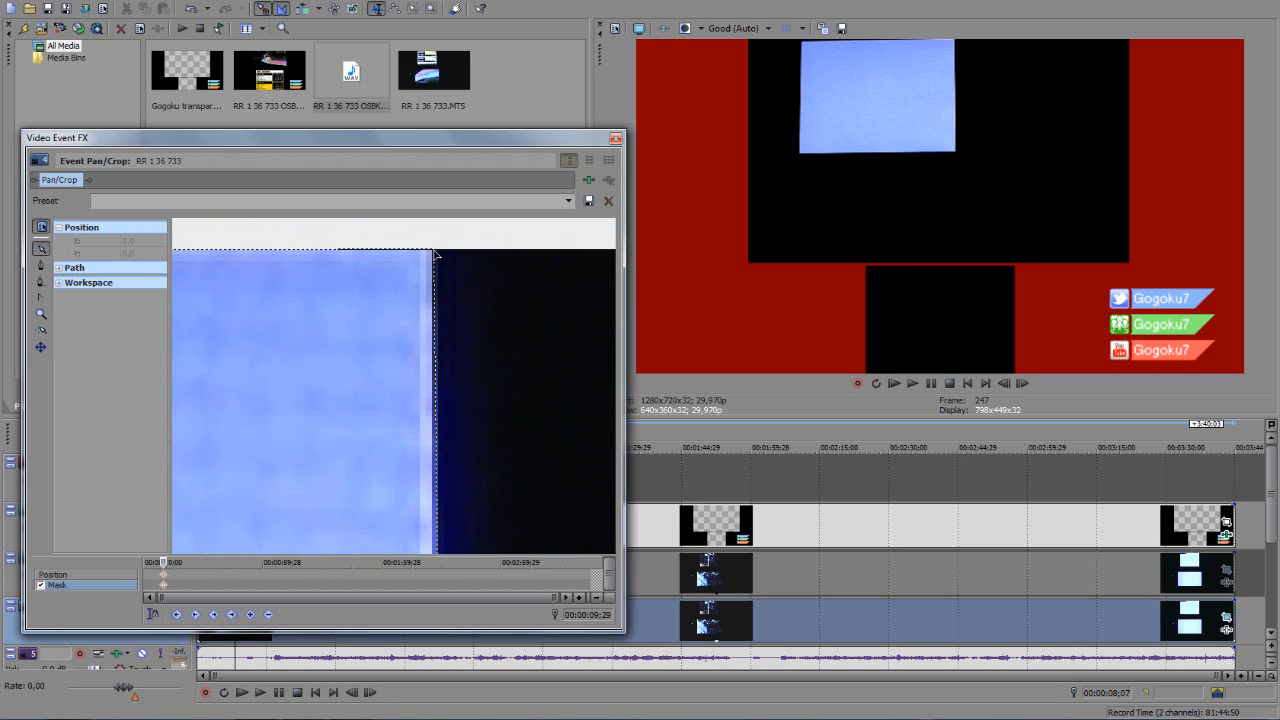
left_click_drag(434, 257, 434, 250)
- Align the mask's extra top-edge anchor with the upper blue screen's edge at about X 636.4, Y 3.2
left_click_drag(366, 294, 576, 299)
scroll(349, 334, "down", 3)
left_click_drag(289, 374, 486, 374)
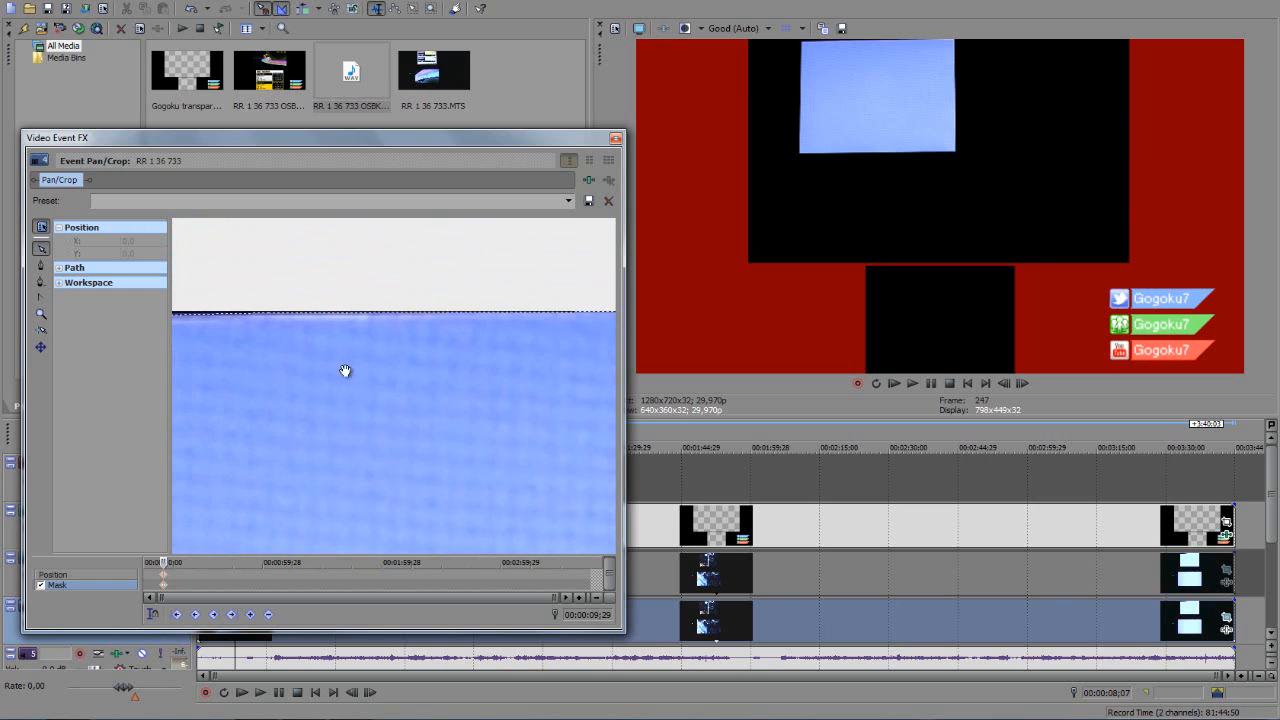
left_click_drag(346, 371, 409, 360)
left_click(439, 314)
left_click_drag(320, 368, 369, 374)
scroll(380, 374, "up", 4)
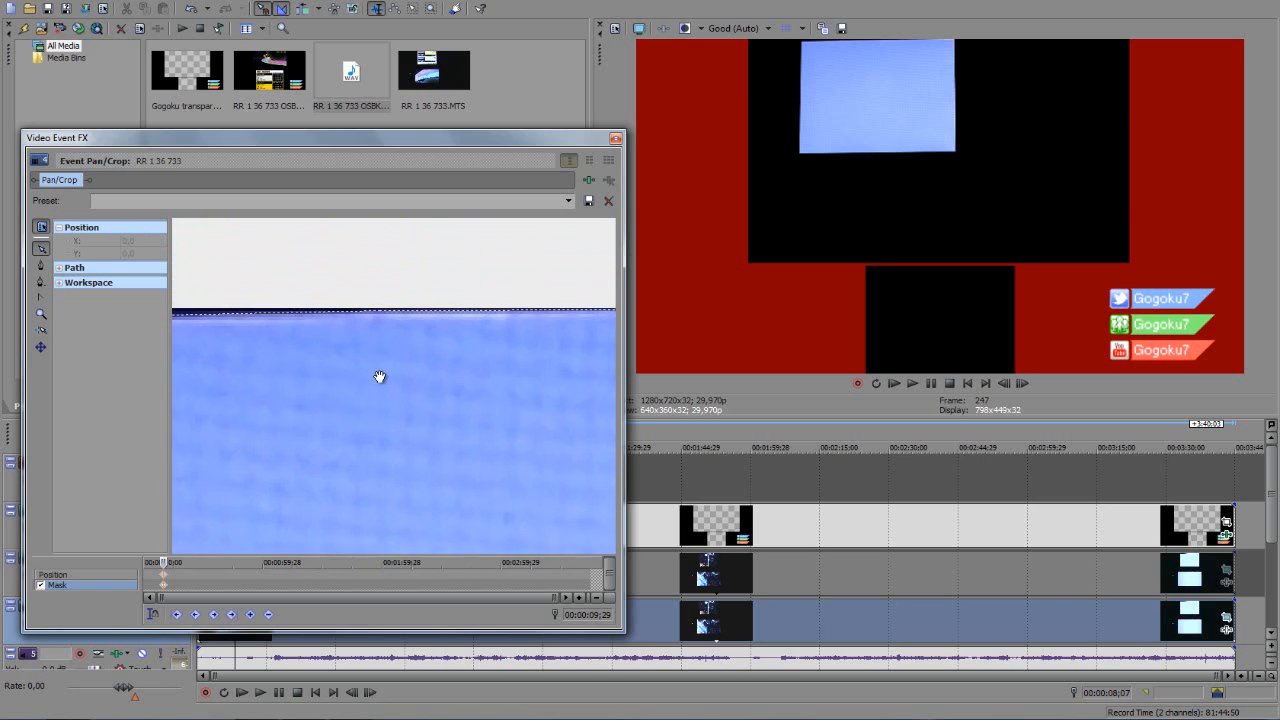
left_click(362, 262)
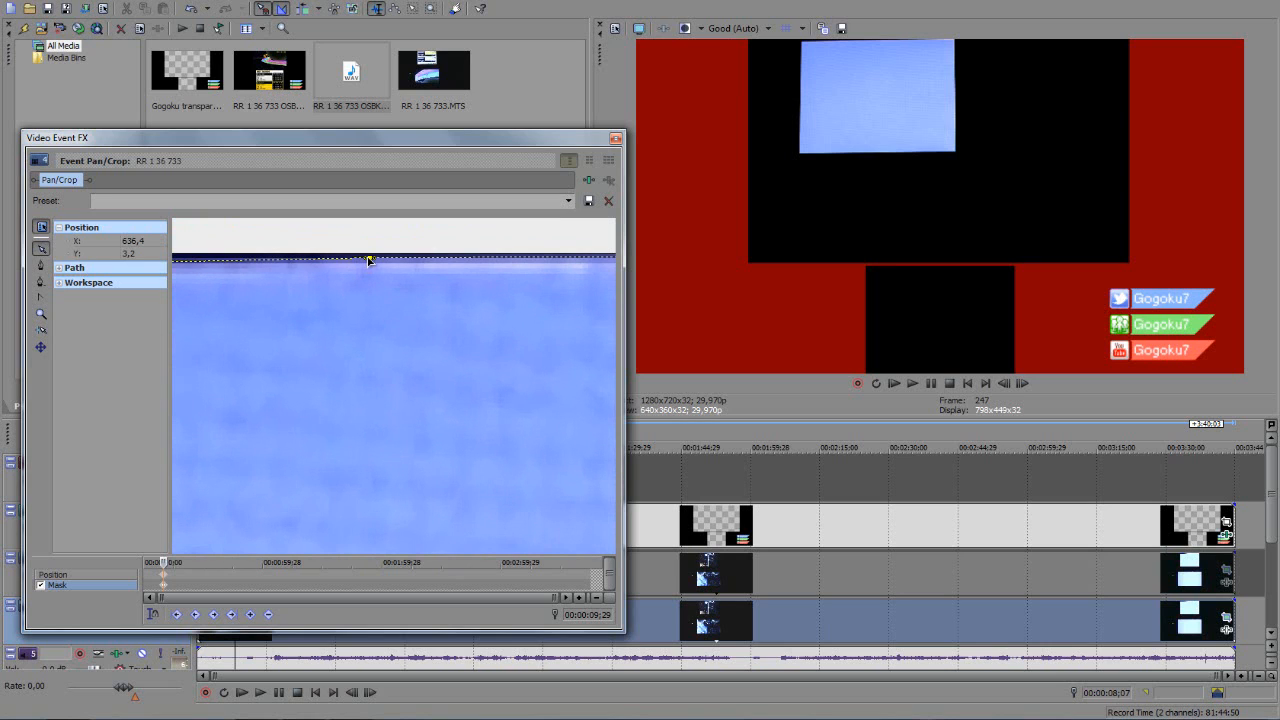
- Hide the tangents of all anchors in the mask
right_click(369, 262)
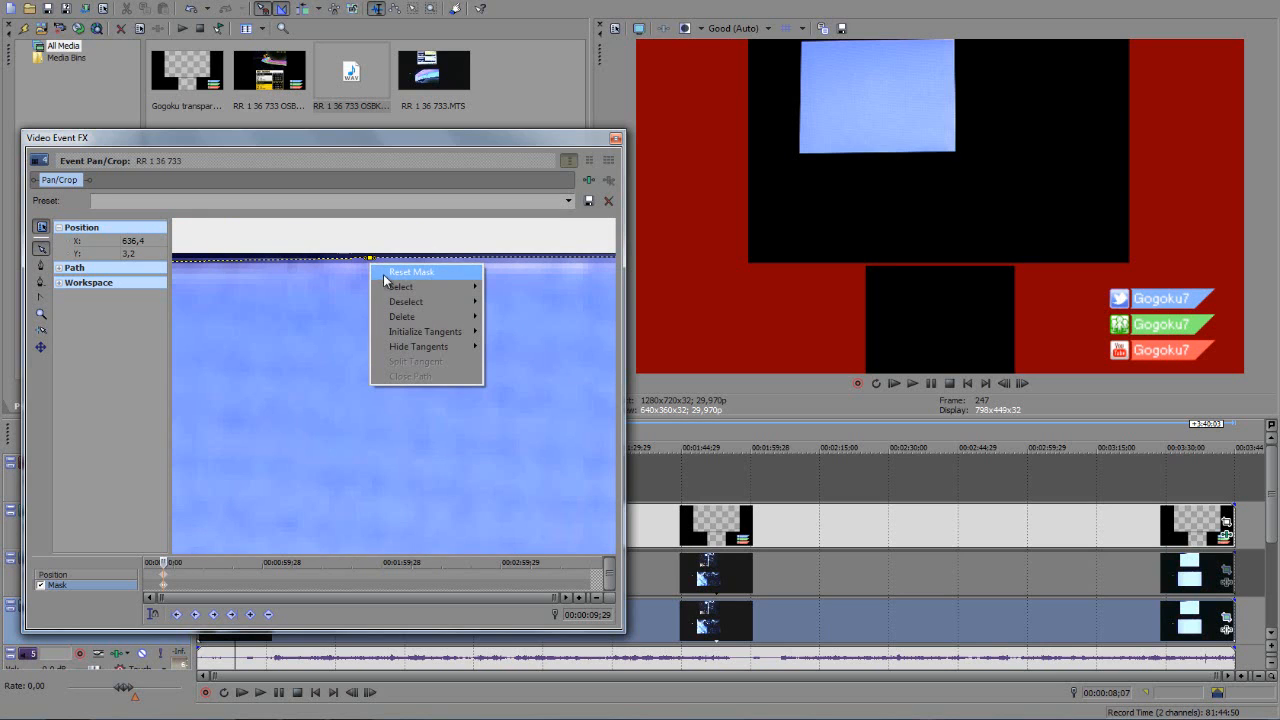
mouse_move(403, 348)
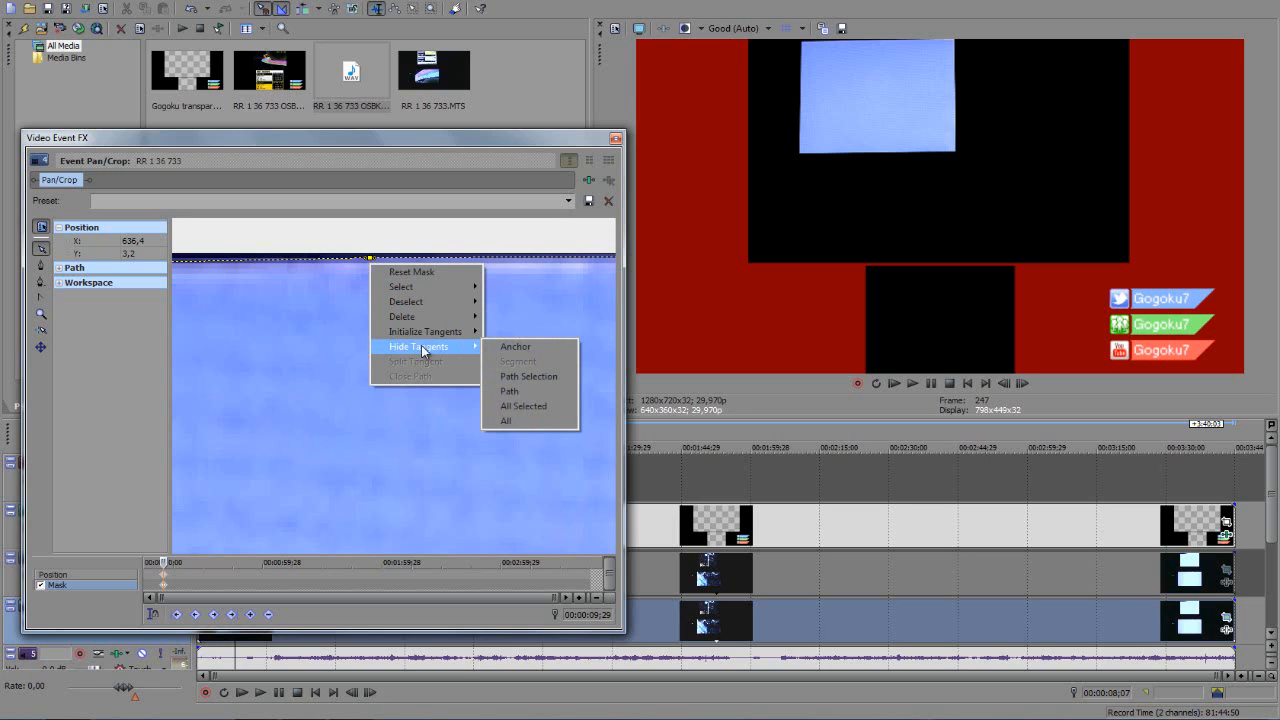
left_click(512, 422)
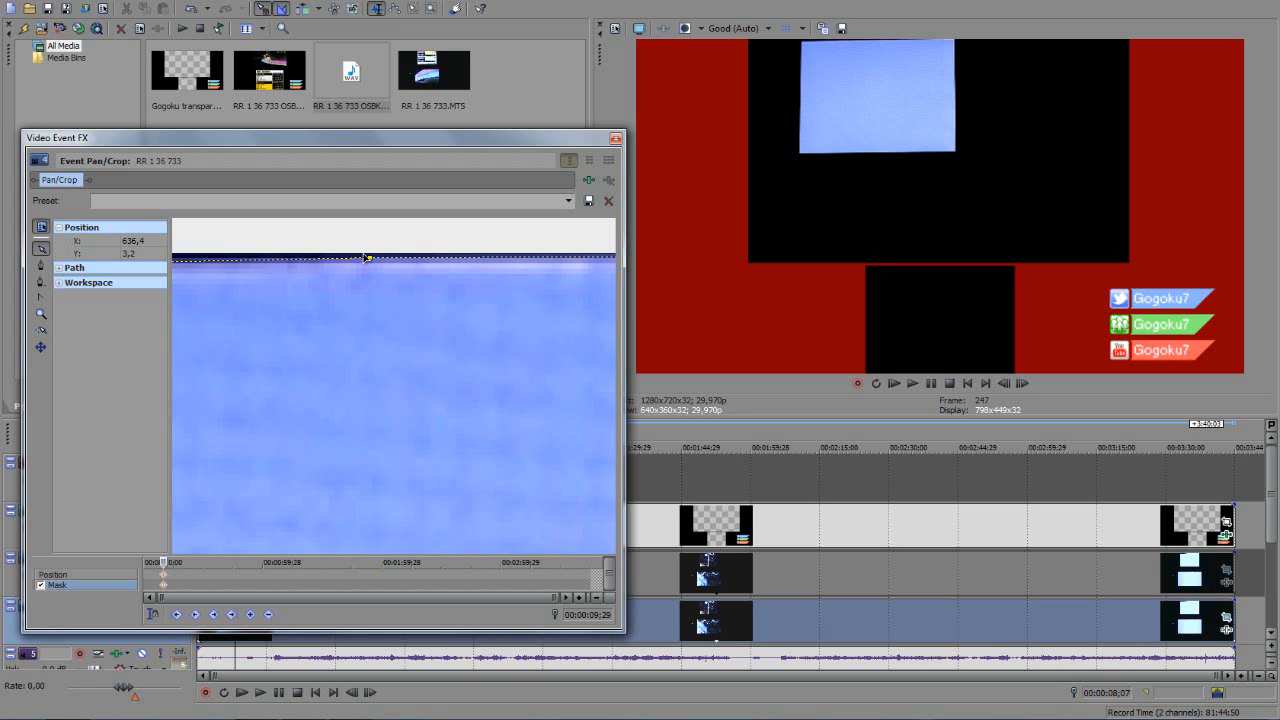
- Align the mask's upper-left anchor with the blue screen's upper-left corner
left_click_drag(370, 260, 408, 386)
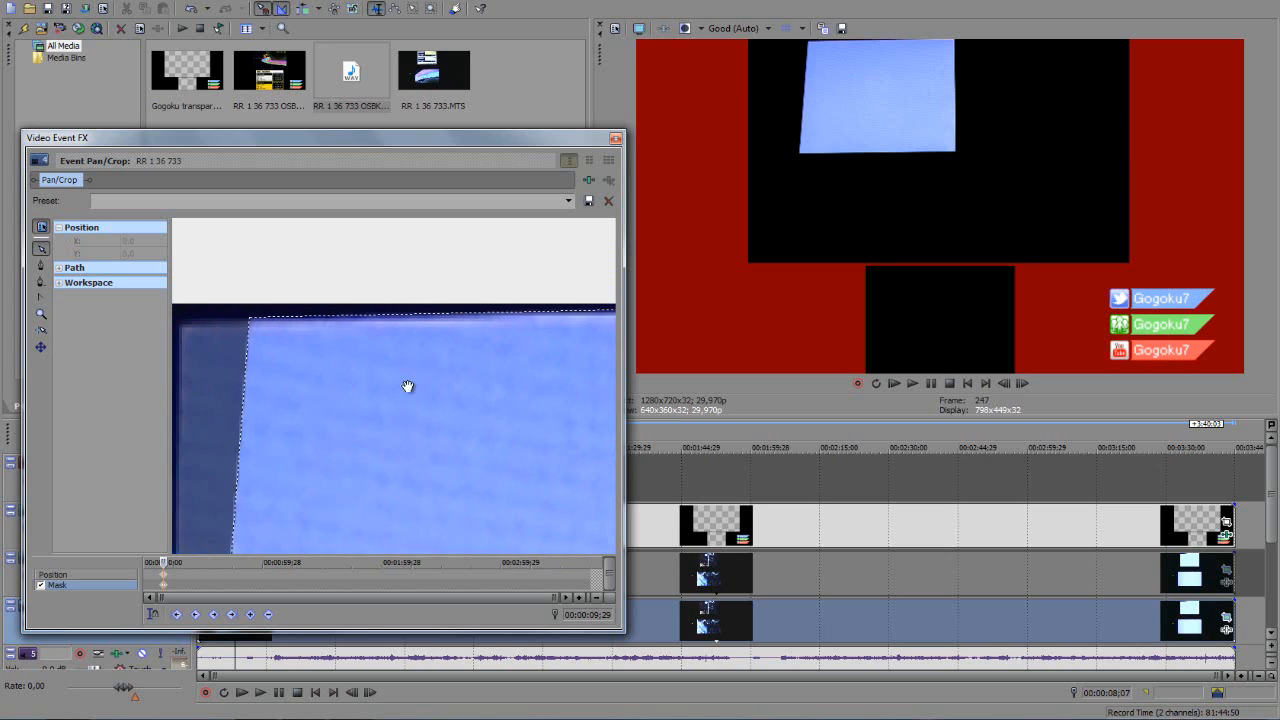
left_click(360, 319)
left_click_drag(360, 319, 417, 340)
scroll(426, 337, "down", 4)
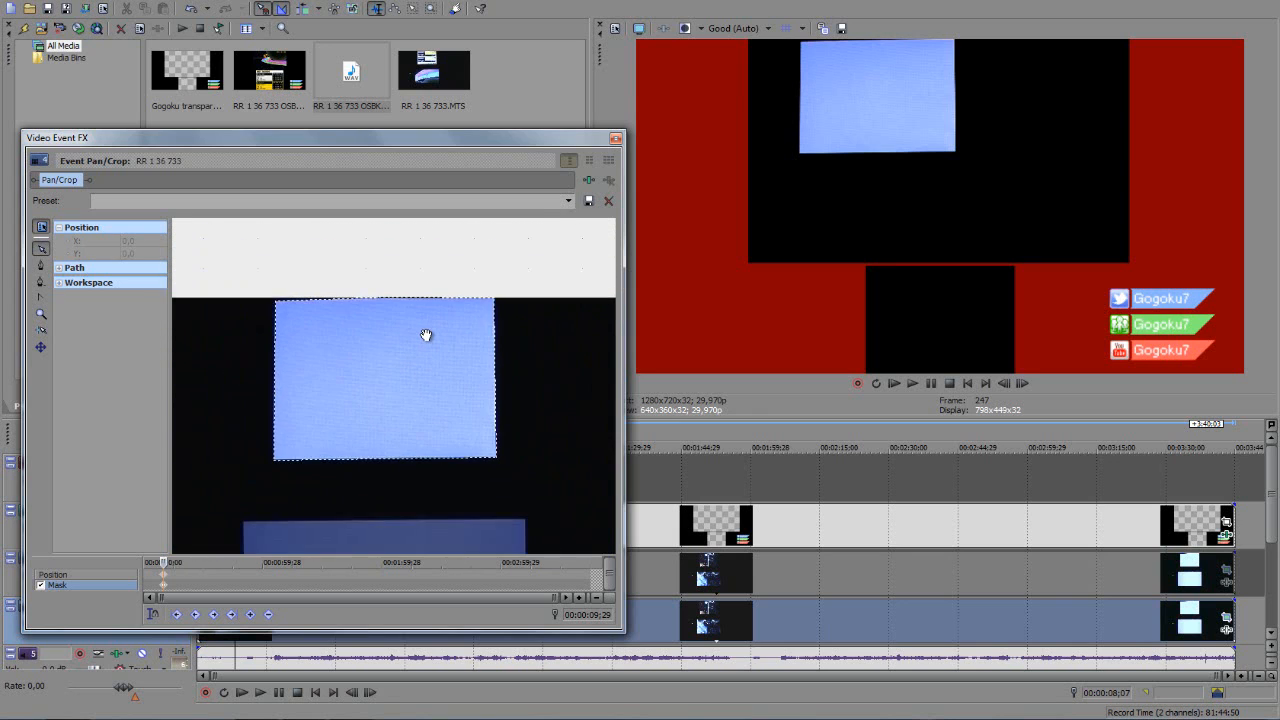
- Rotate the event's crop frame to about -180.7° and centre it at about X 759.7, Y 578.1 to place the masked screen in the lower opening
left_click_drag(543, 443, 503, 357)
scroll(503, 356, "down", 3)
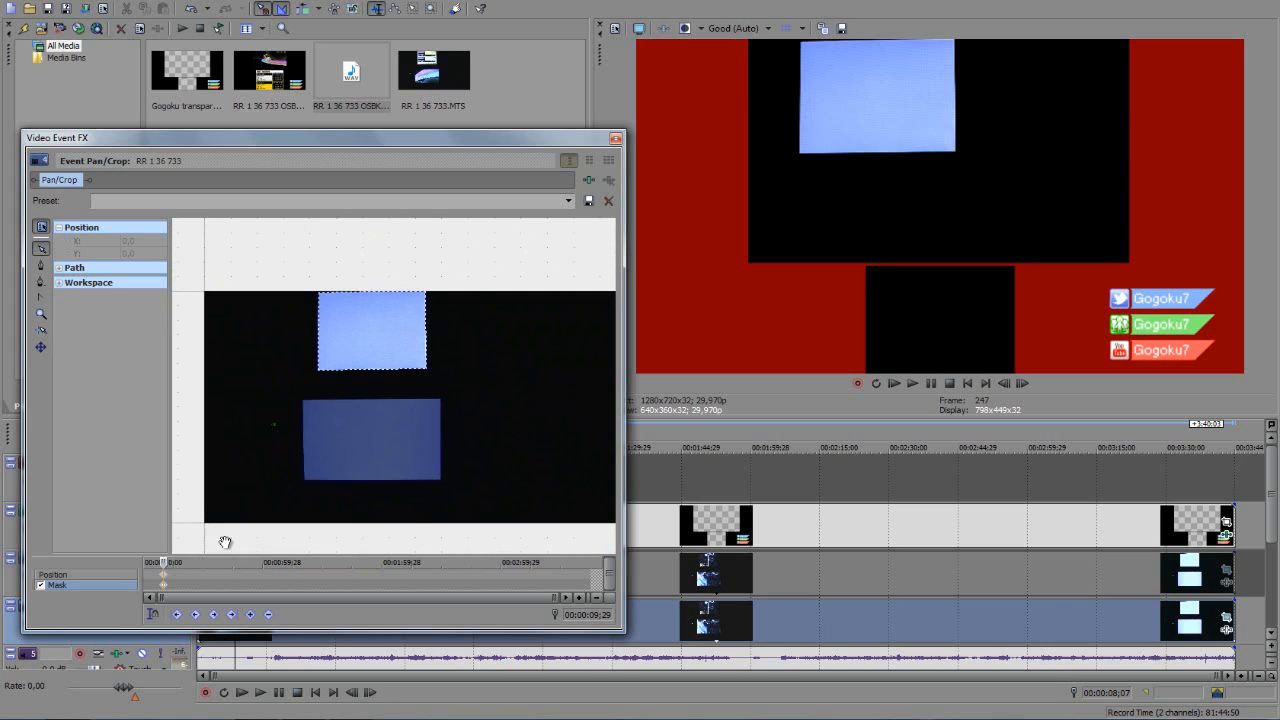
left_click(112, 574)
left_click_drag(417, 291, 391, 526)
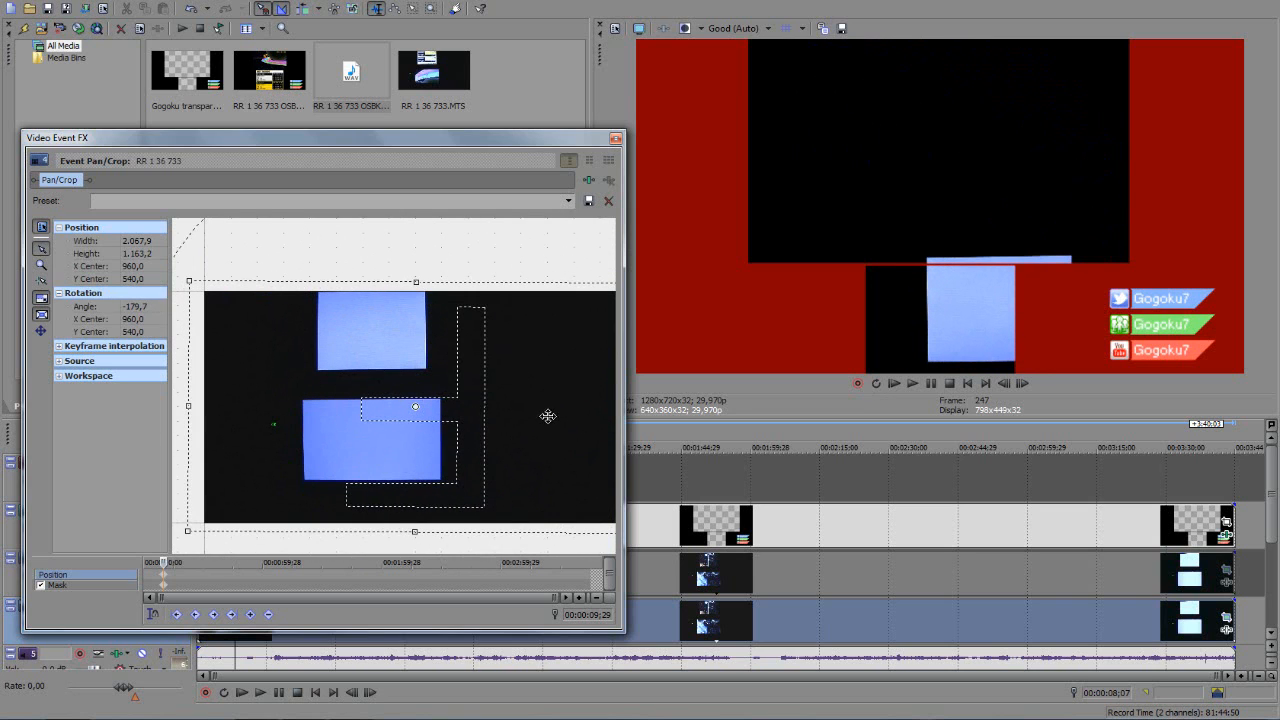
left_click_drag(531, 422, 512, 398)
scroll(583, 388, "down", 1)
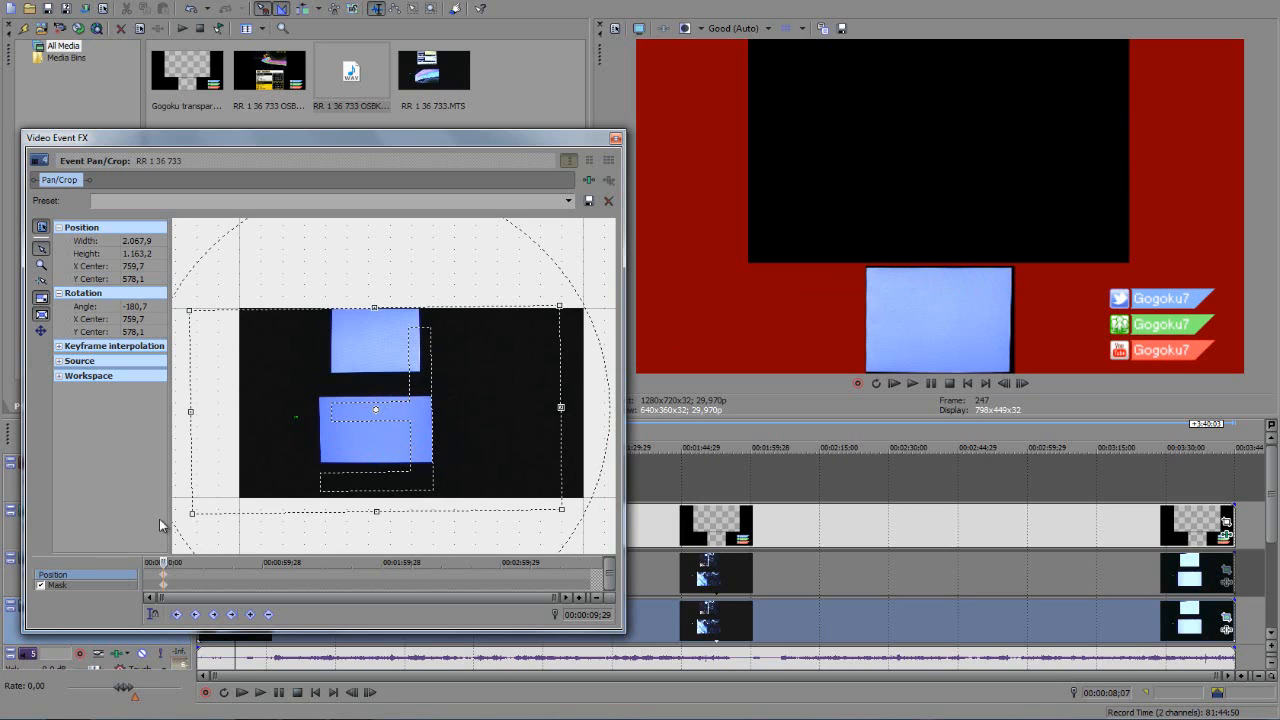
left_click(616, 139)
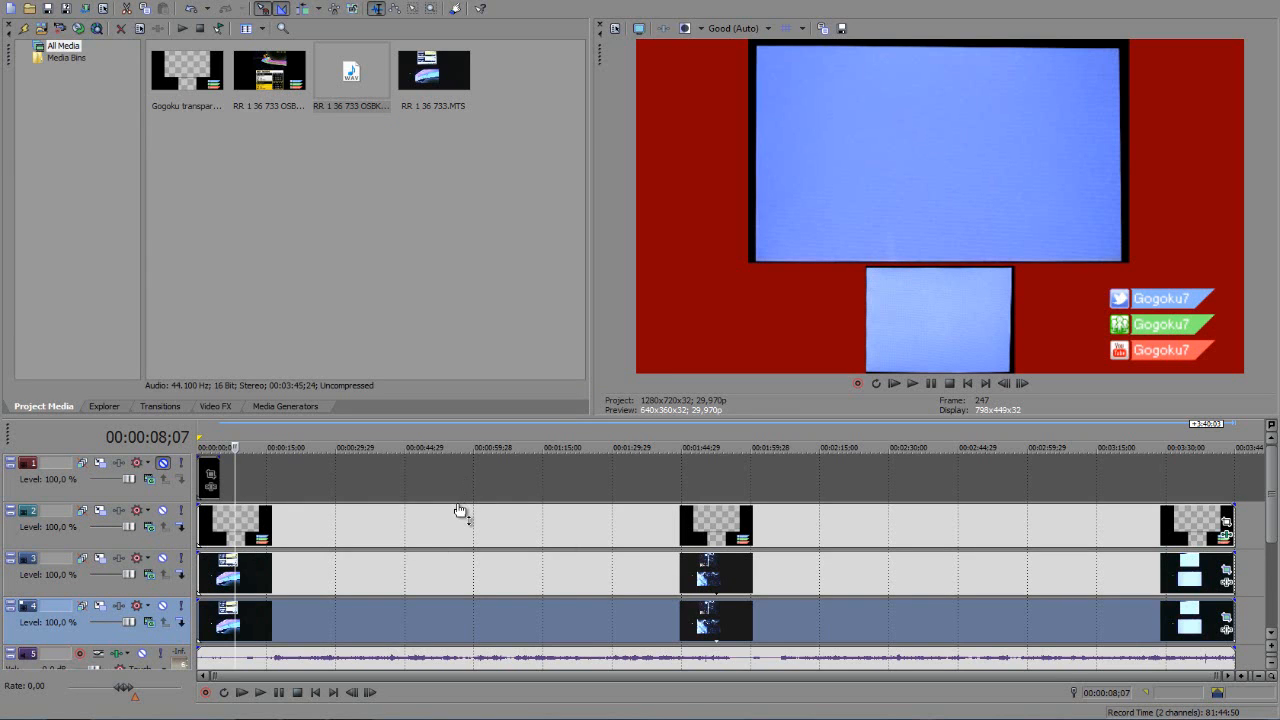
- Stretch Track 3 vertically with Track Motion to a height of about 768.35 at Y 0, checking it against the faded template, and restore the template's opacity
left_click_drag(459, 511, 459, 524)
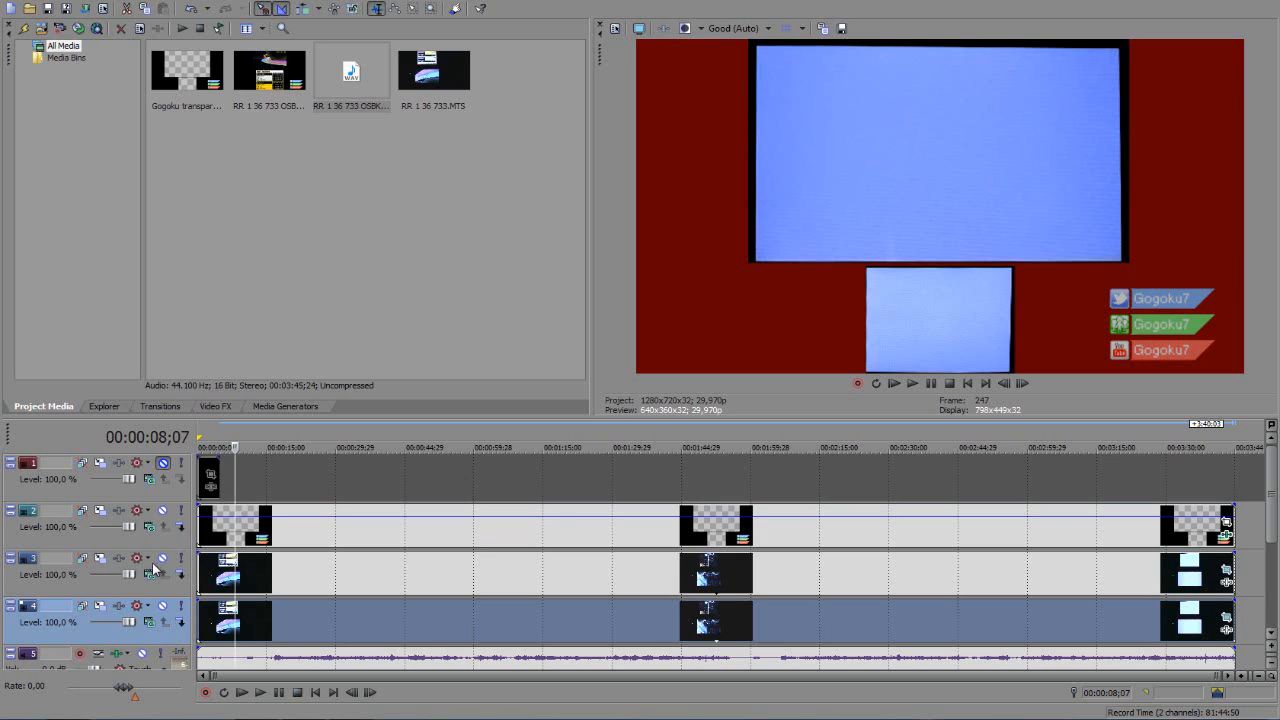
left_click(101, 558)
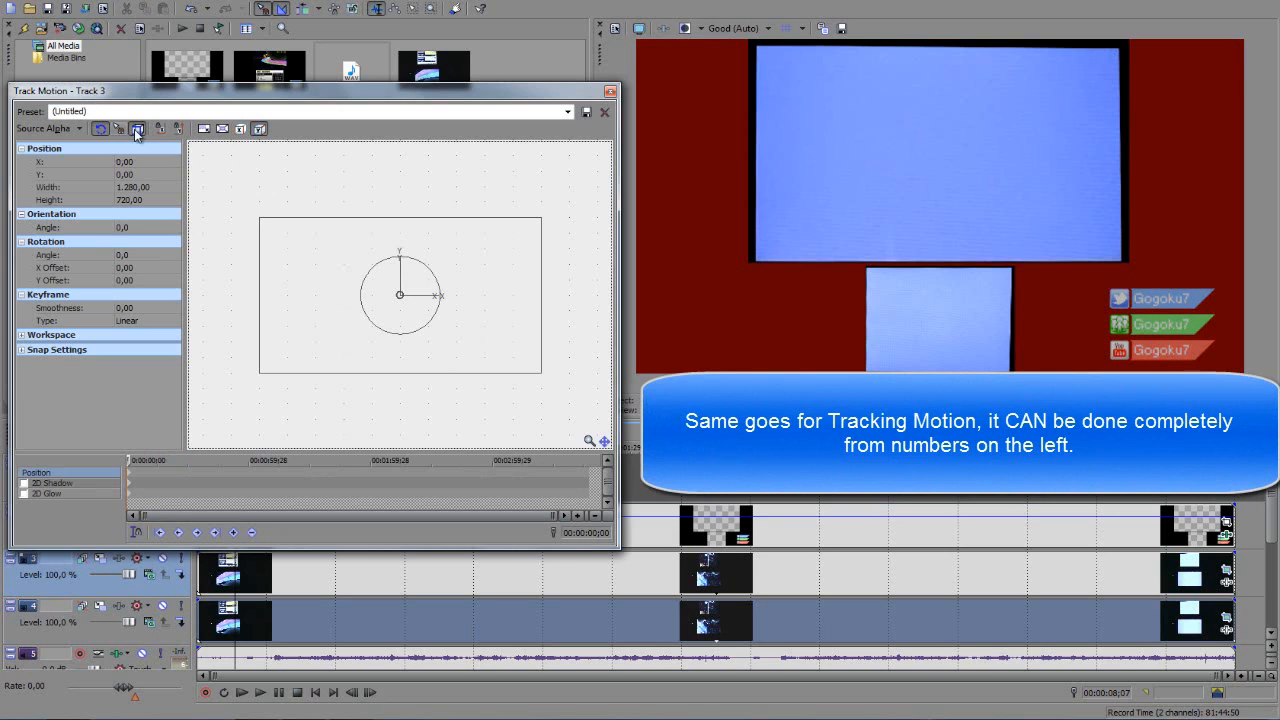
left_click(240, 128)
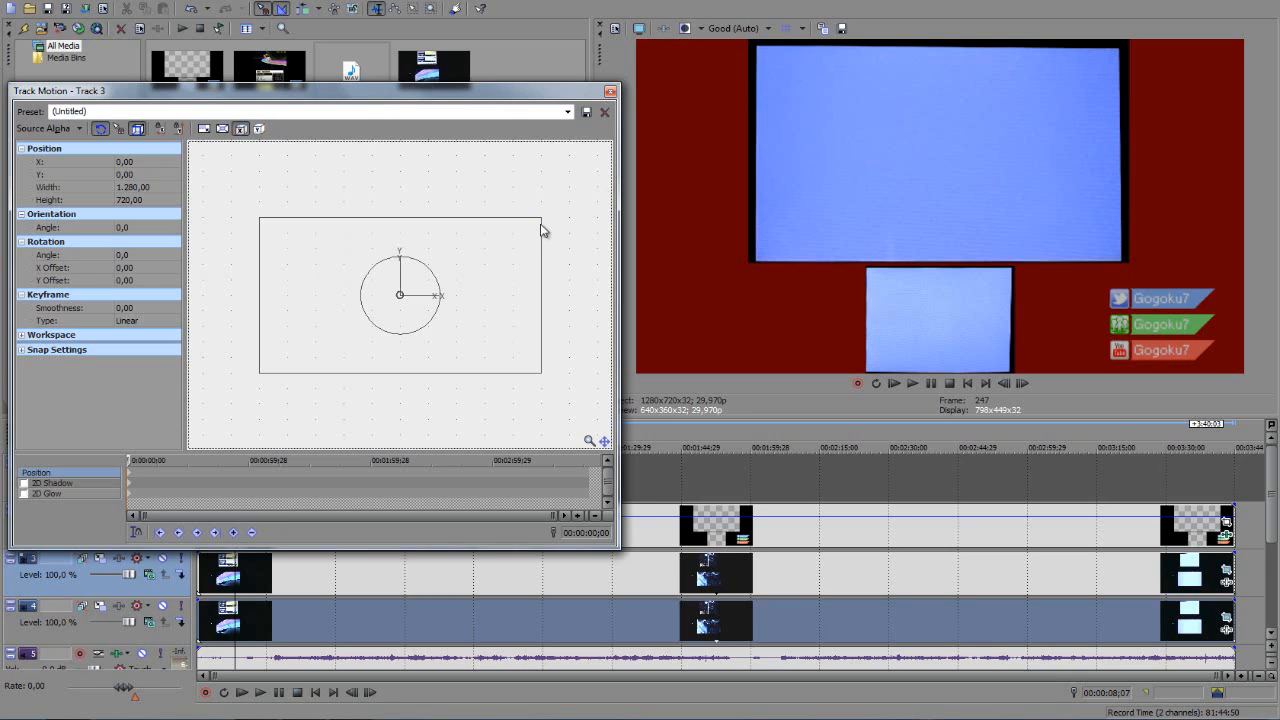
left_click_drag(540, 220, 540, 212)
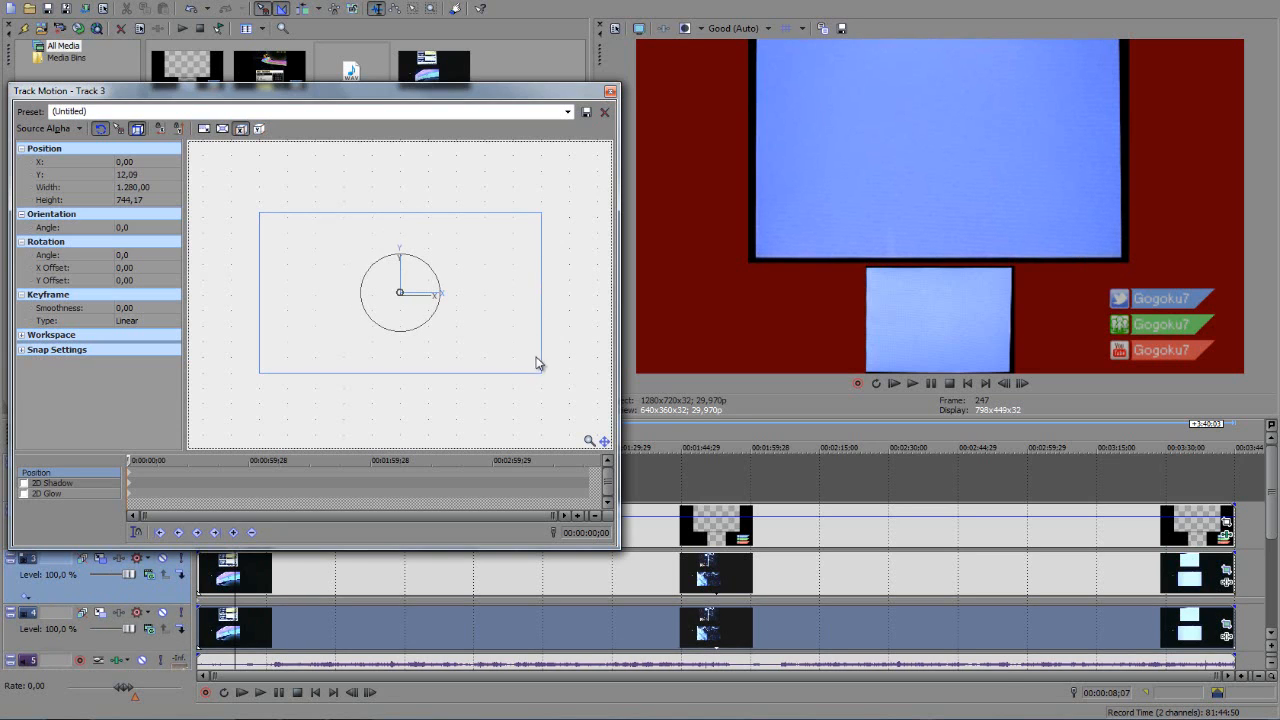
left_click_drag(540, 375, 541, 382)
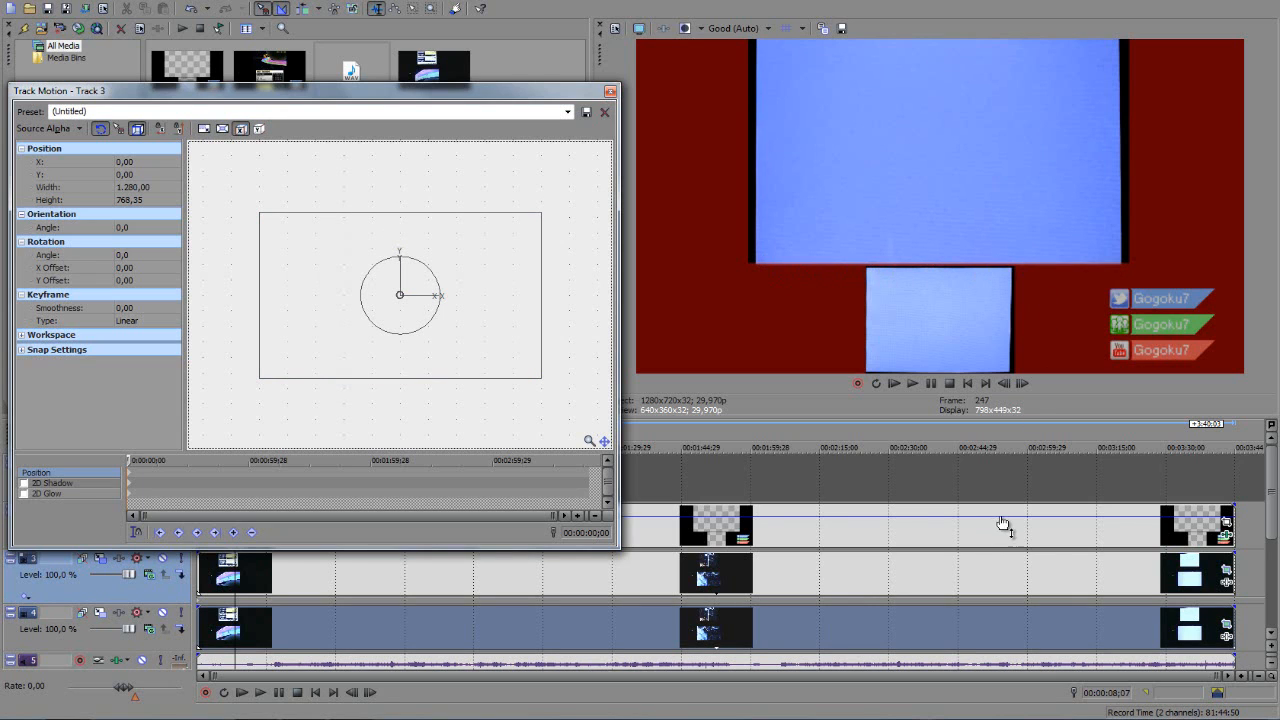
left_click_drag(1006, 518, 1006, 526)
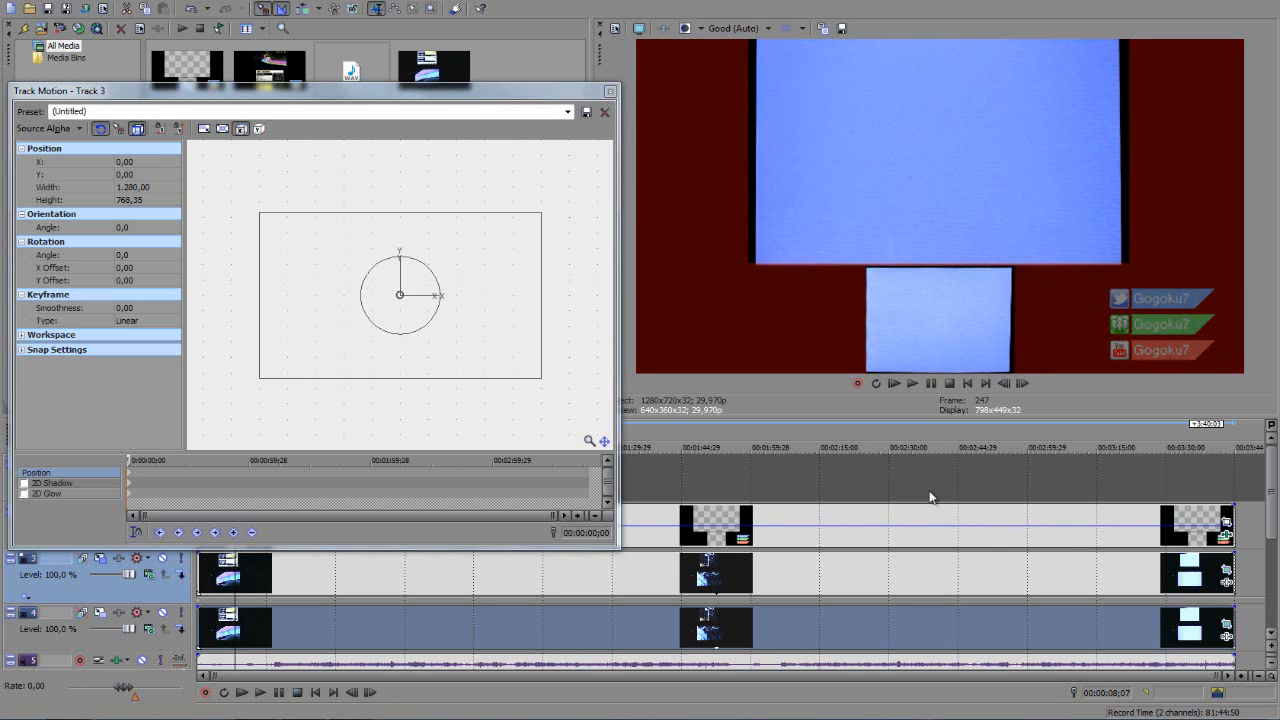
left_click_drag(914, 533, 870, 393)
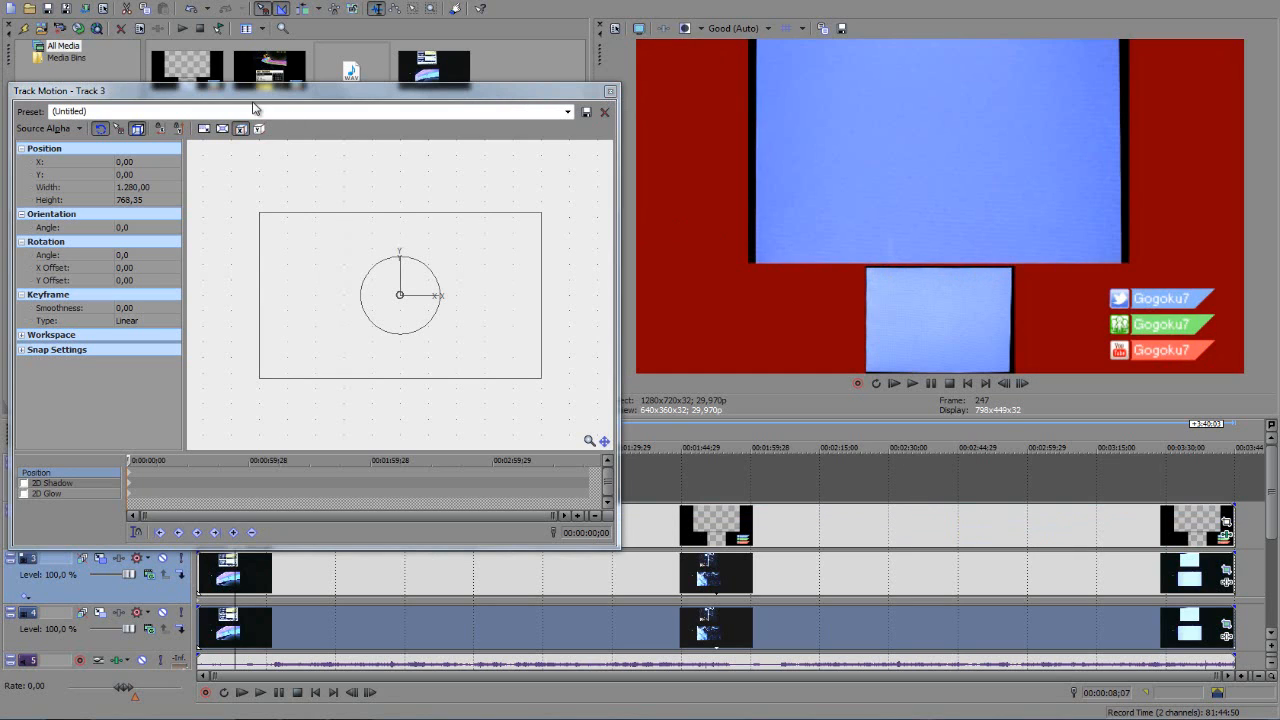
- Fade the template track and widen Track 3 to about 1,352.5 at X 1.73 with its vertical scaling locked
left_click(259, 128)
left_click(241, 129)
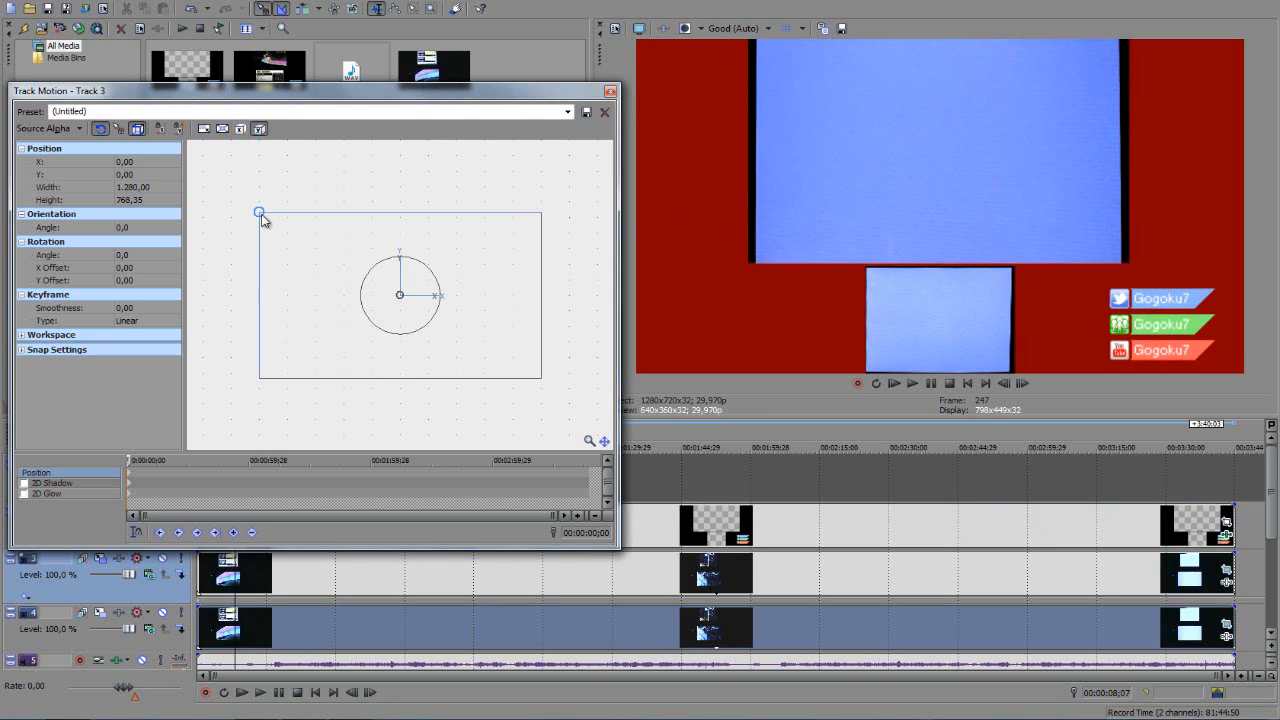
left_click_drag(260, 212, 219, 218)
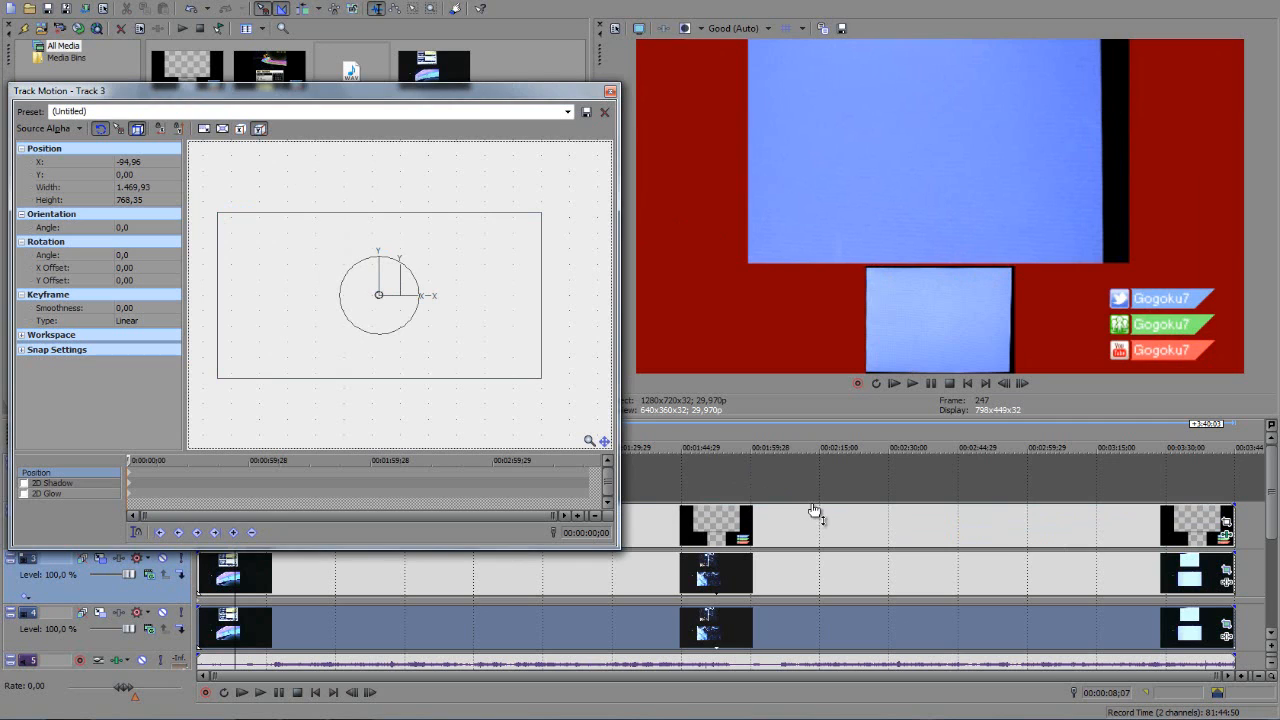
left_click_drag(818, 512, 816, 528)
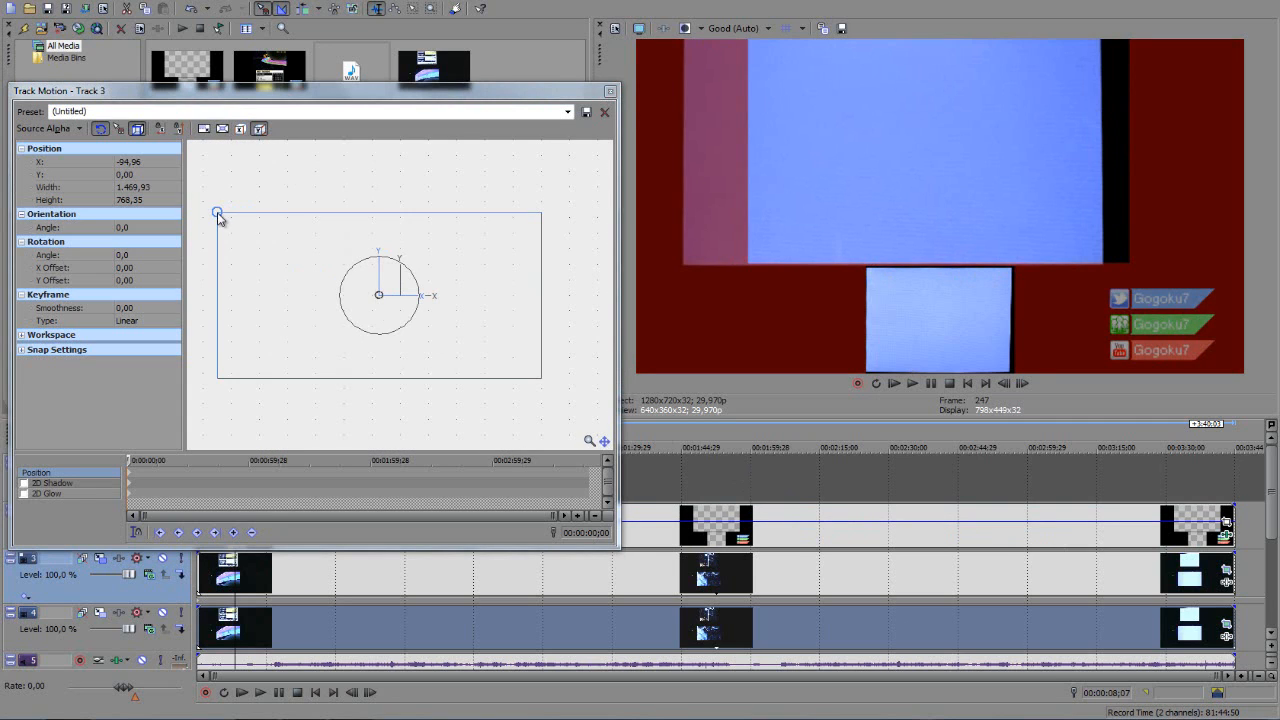
left_click_drag(220, 211, 255, 223)
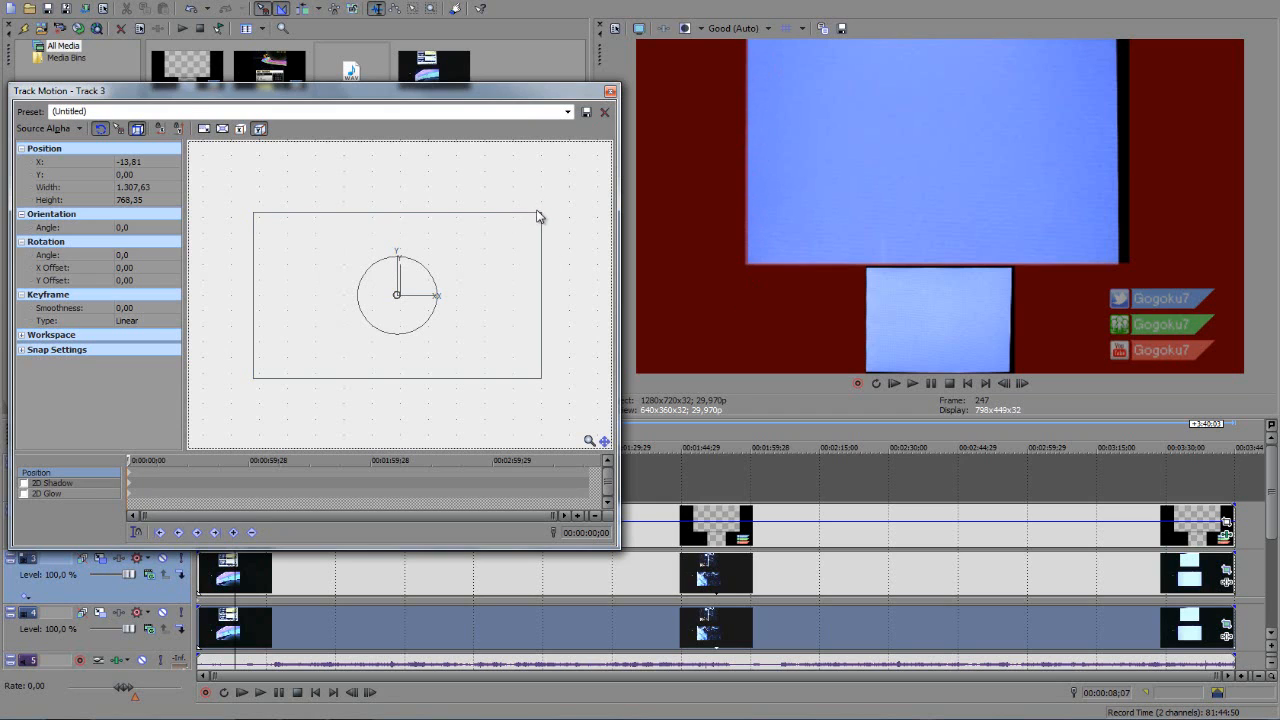
left_click_drag(541, 219, 550, 219)
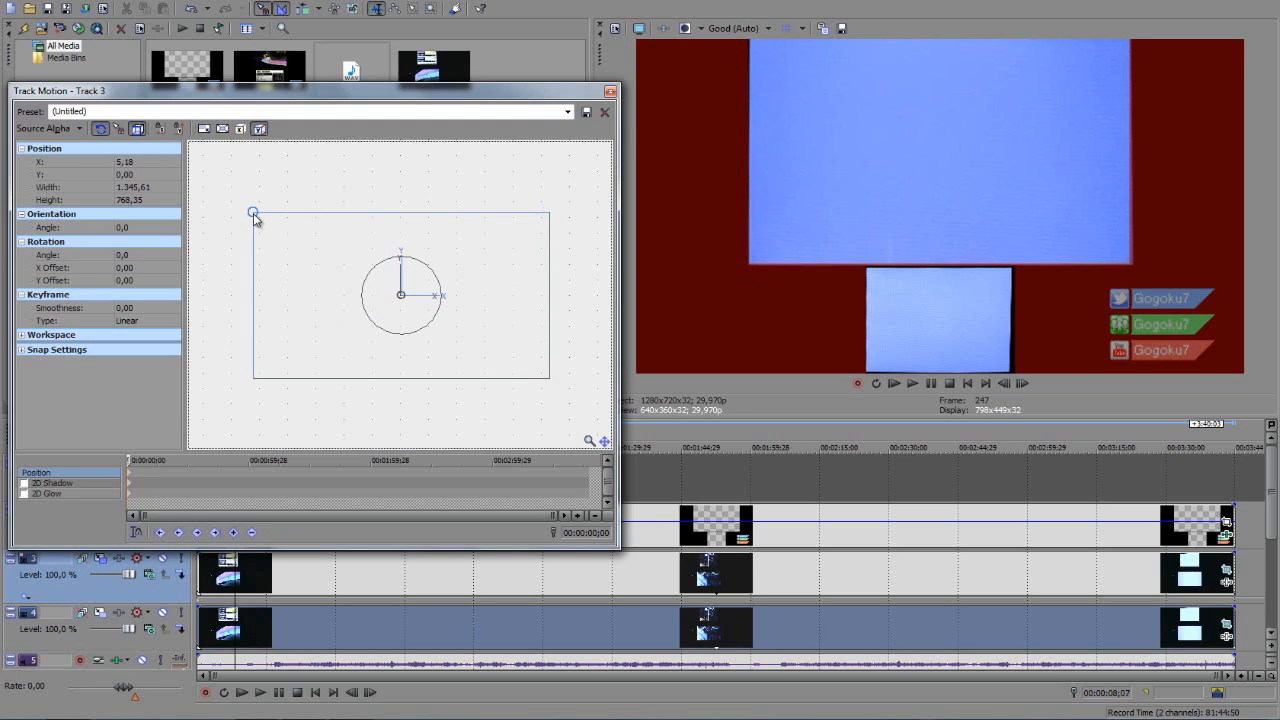
left_click_drag(253, 217, 252, 217)
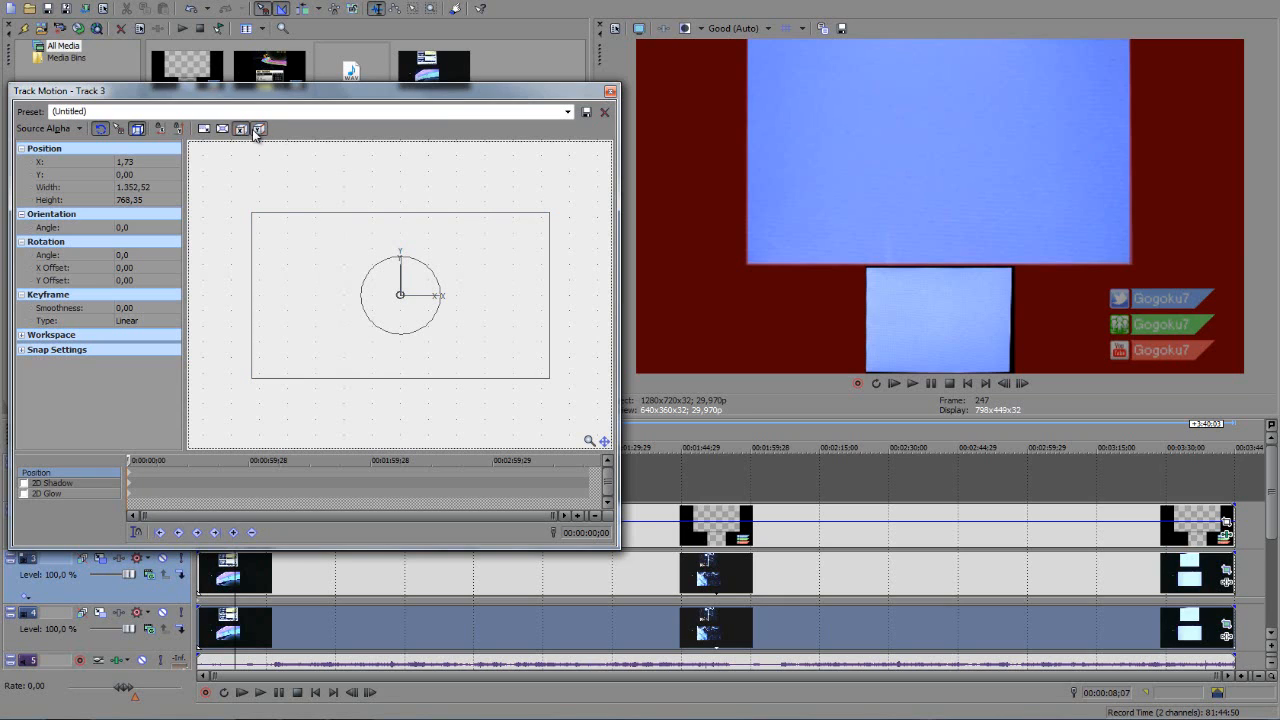
left_click(610, 91)
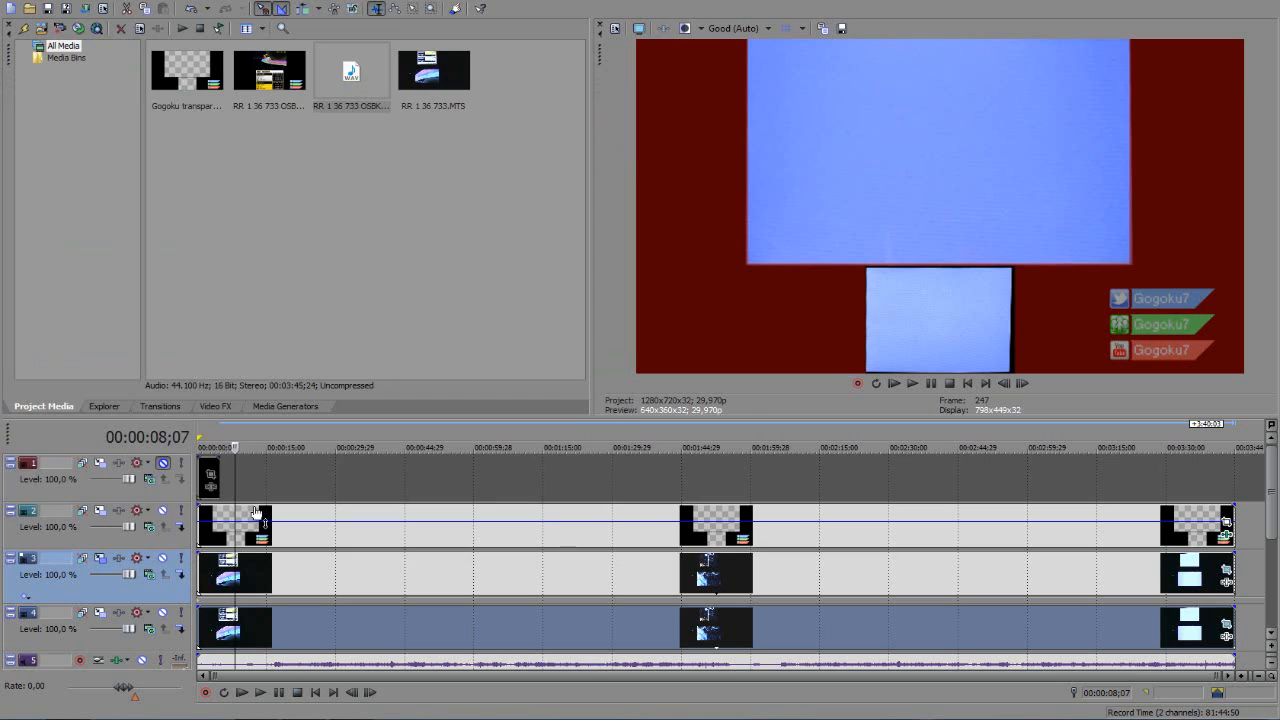
- Stretch Track 4 vertically with Track Motion to a height of about 768.35 at Y 17.27
left_click(100, 612)
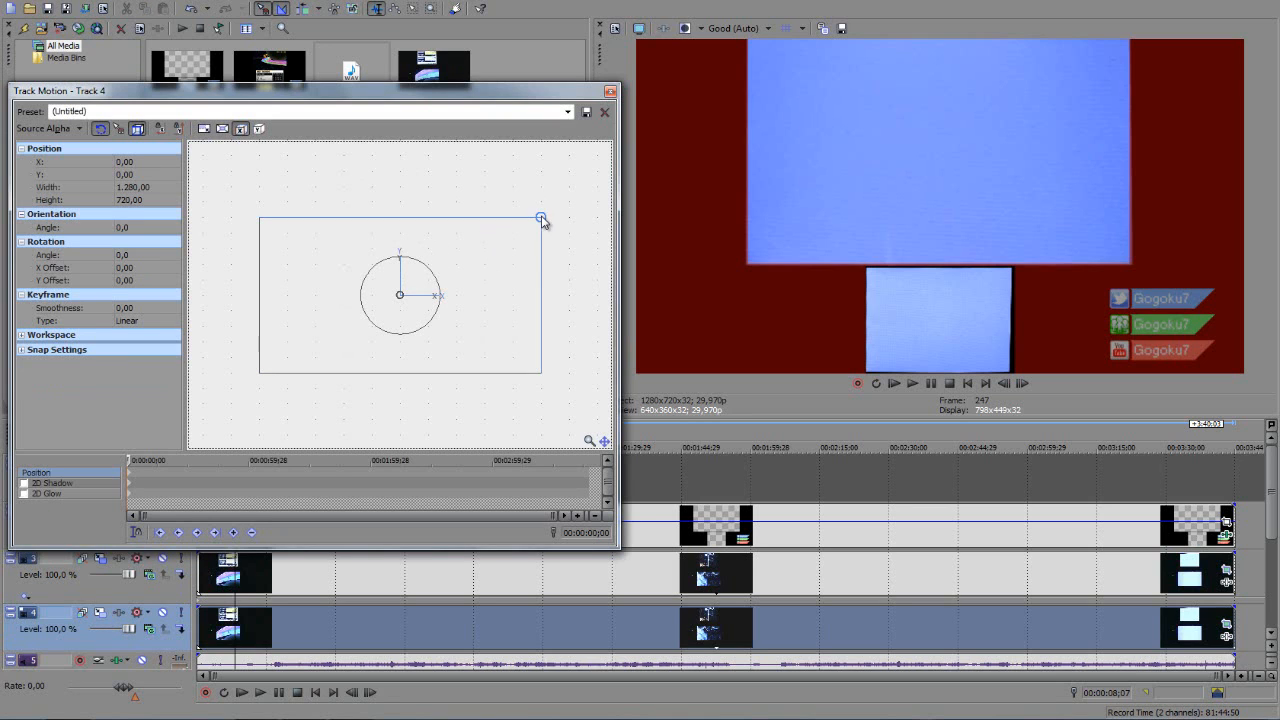
left_click_drag(543, 217, 543, 209)
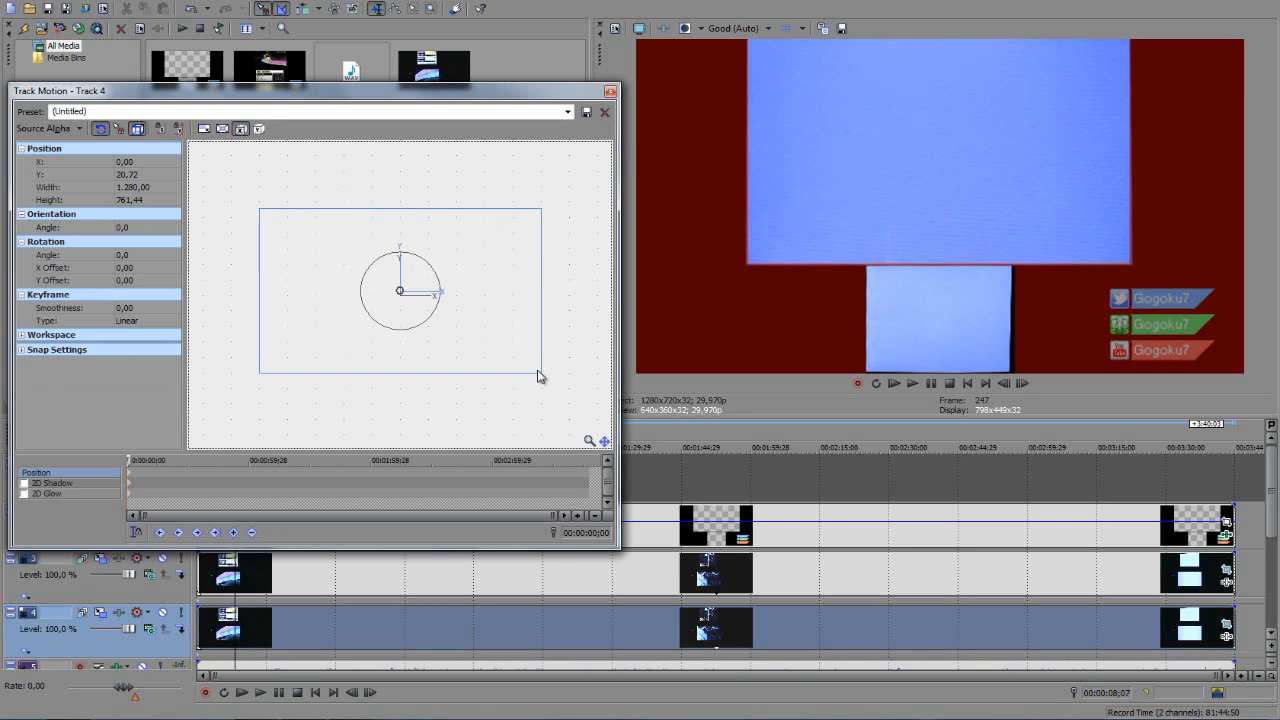
left_click_drag(540, 374, 544, 377)
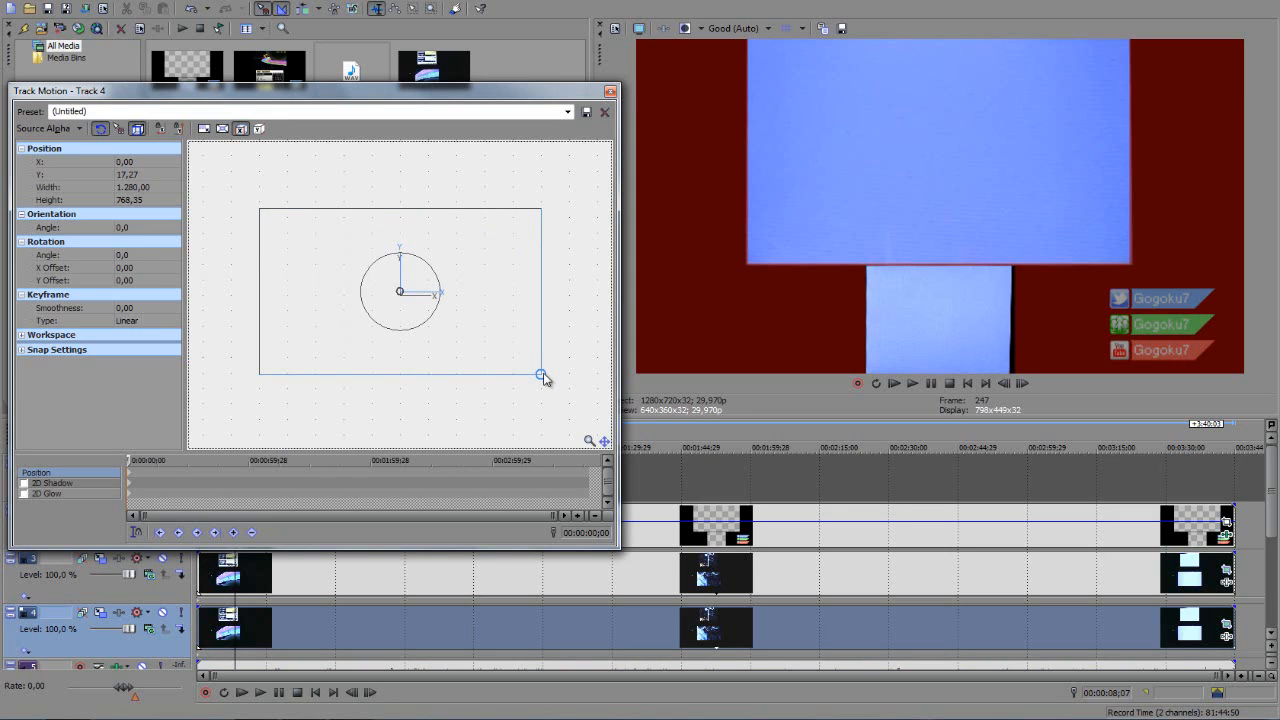
- Lock Track 4's vertical scaling and widen it to about 1,324.9 at X 12.09
left_click(257, 130)
left_click(243, 129)
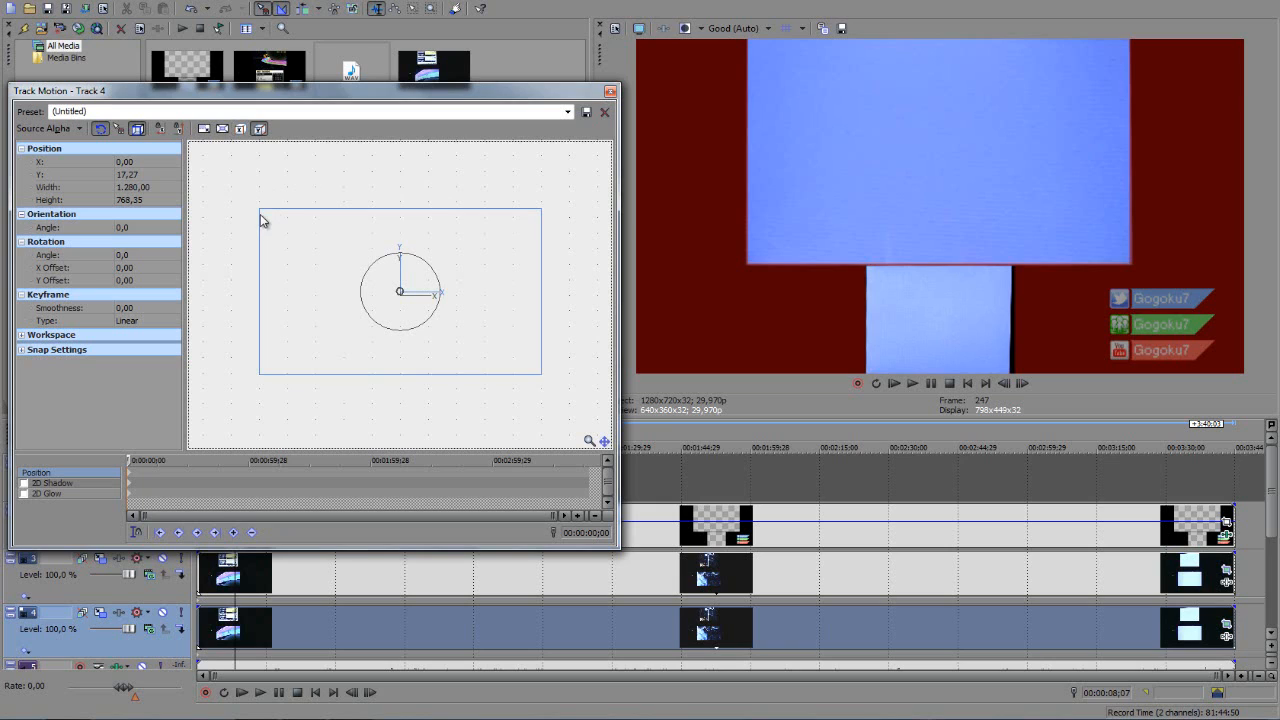
left_click_drag(257, 215, 255, 214)
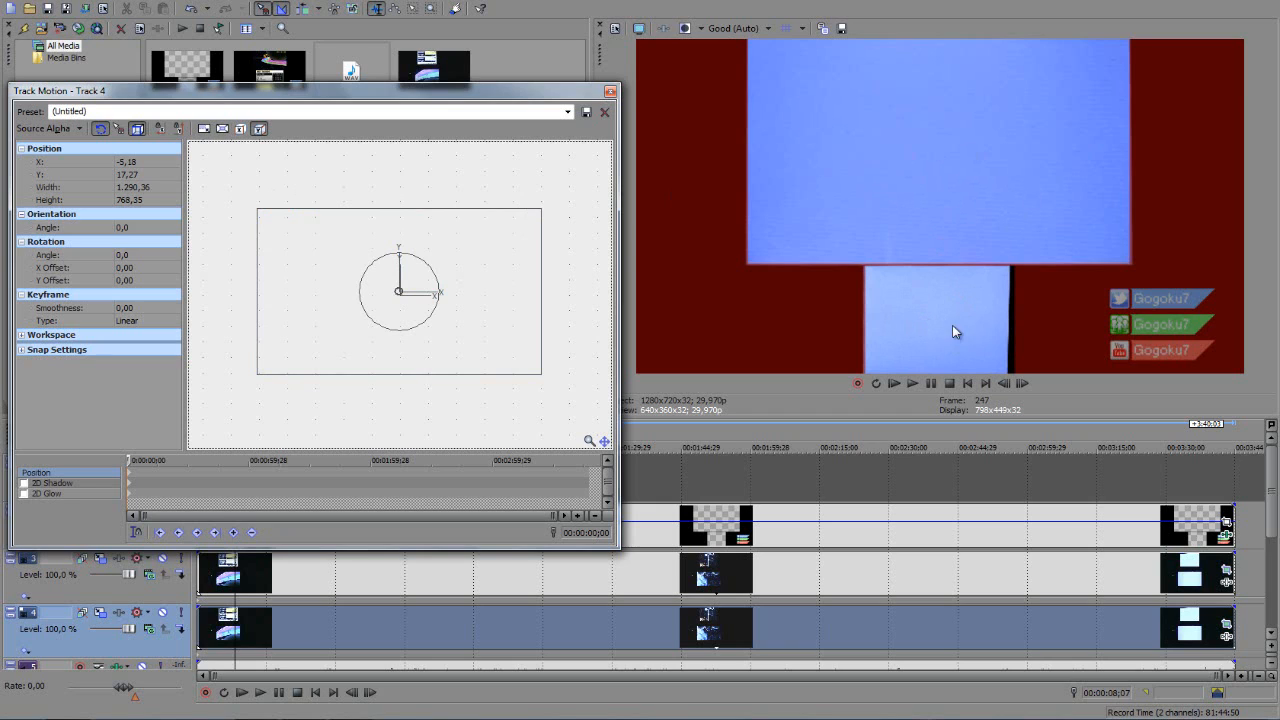
left_click_drag(541, 208, 549, 211)
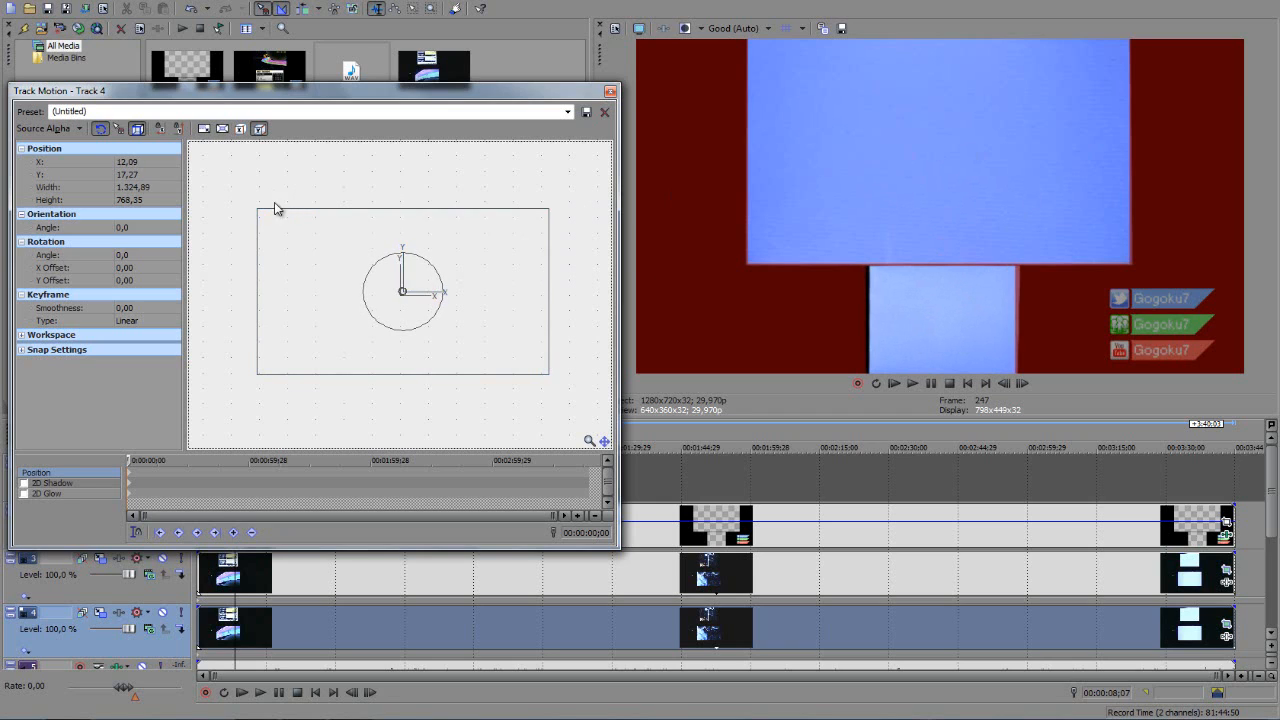
- Check how both gameplay screens fit the template at several points along the timeline, up to 00:02:04;16
left_click(578, 637)
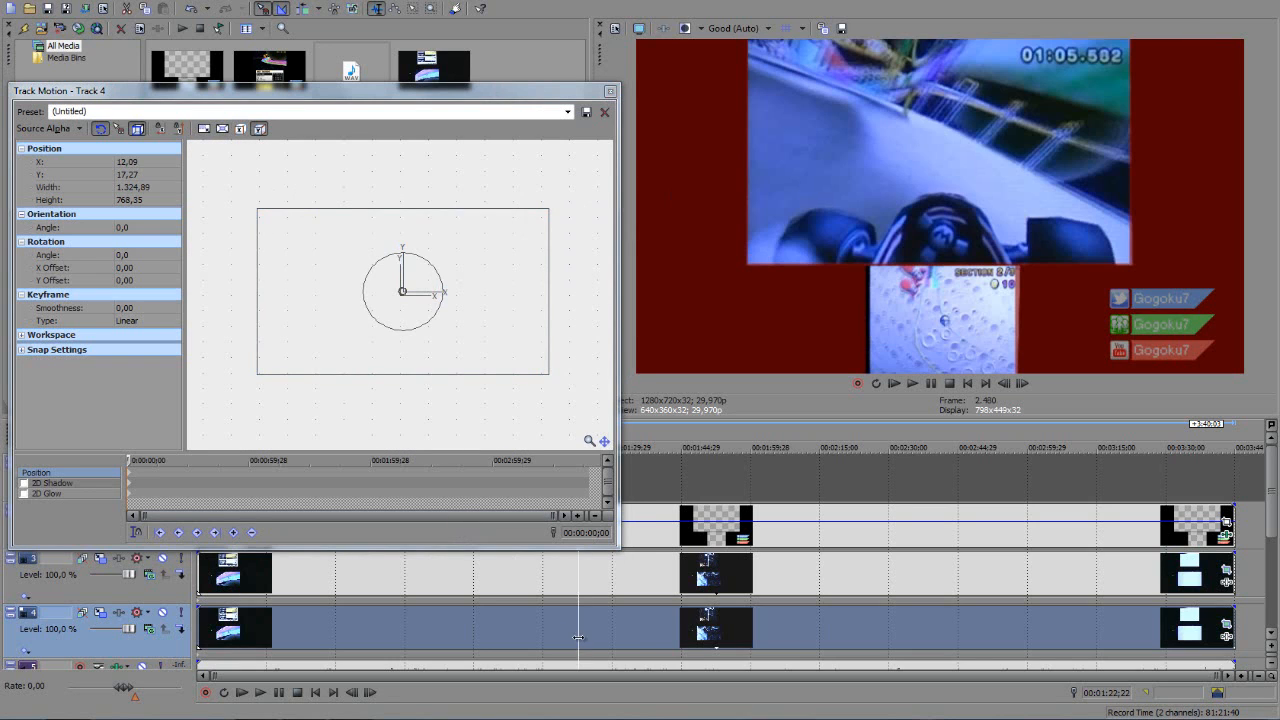
left_click(662, 635)
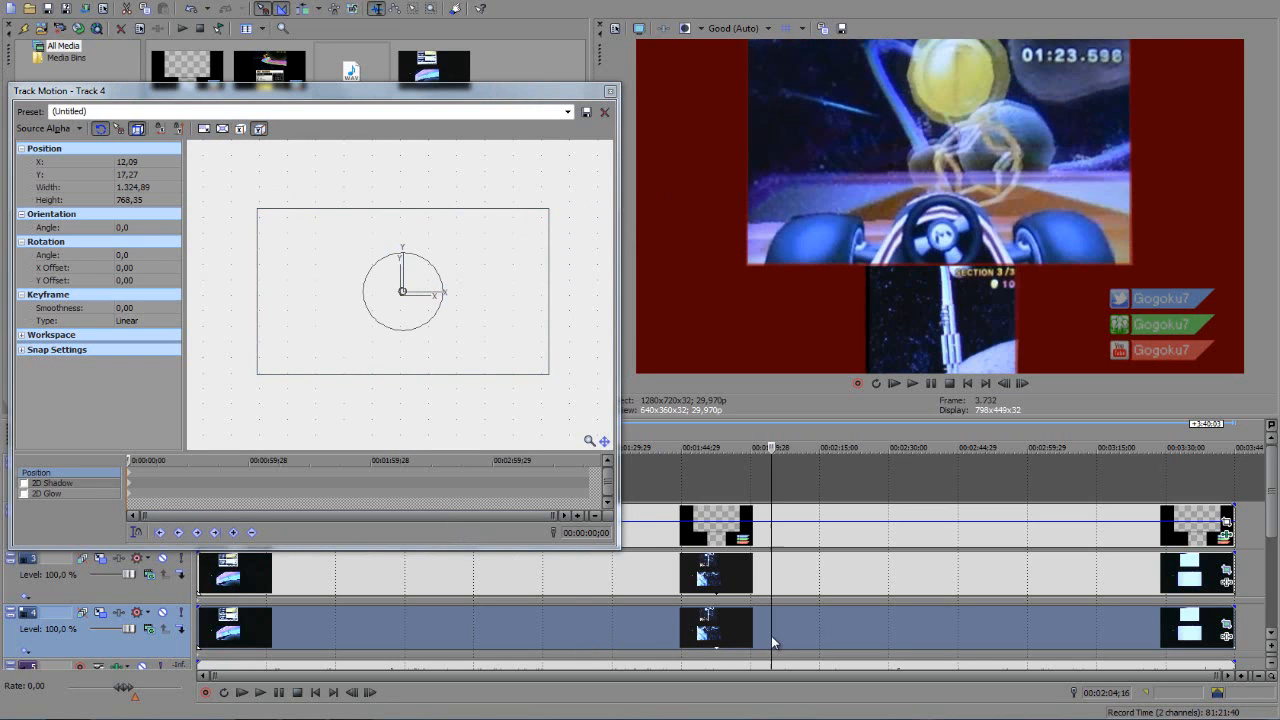
left_click(771, 635)
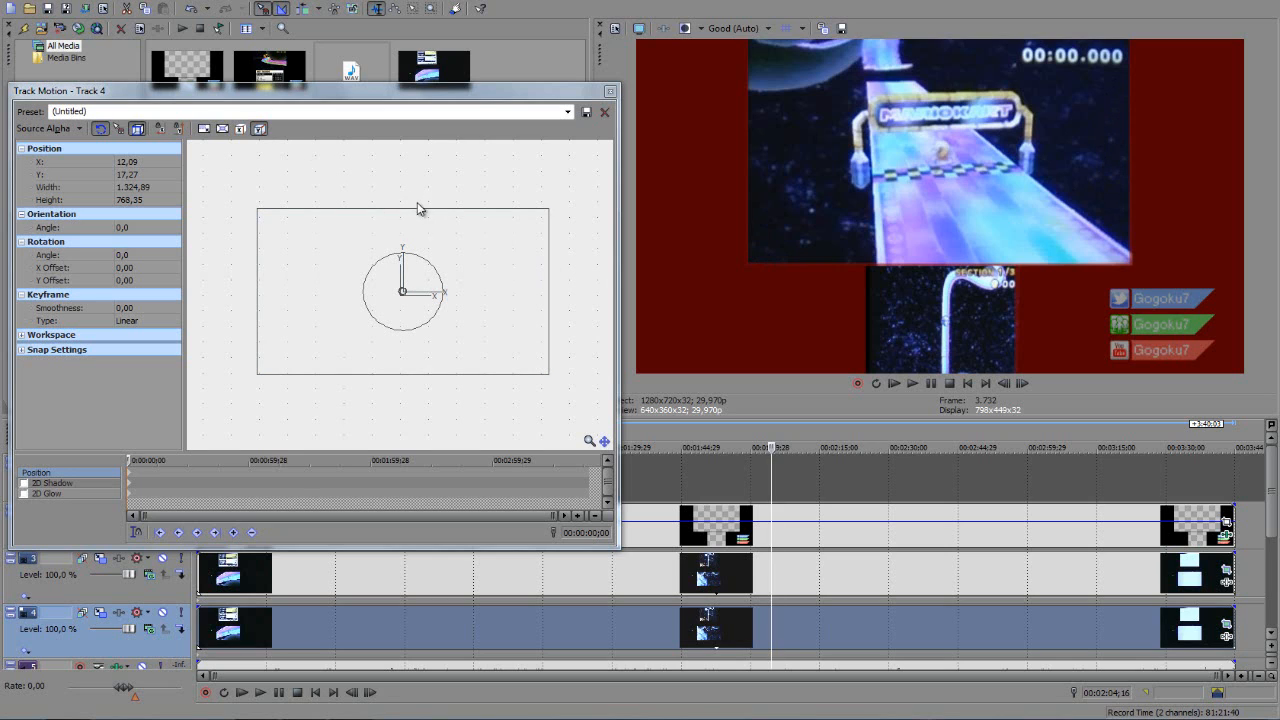
- Widen Track 4 horizontally in Track Motion to about 1,366.3 at X 5.18, check the fit and close the settings
left_click(284, 574)
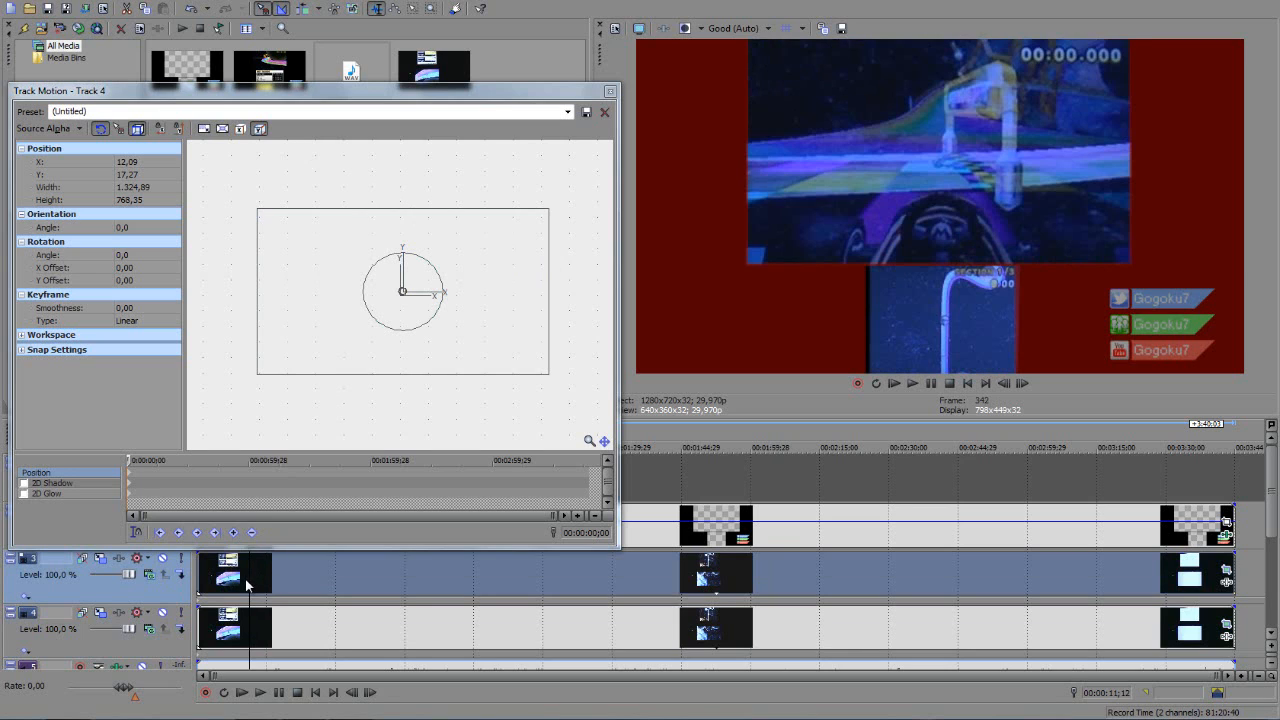
left_click(245, 588)
left_click_drag(256, 208, 255, 213)
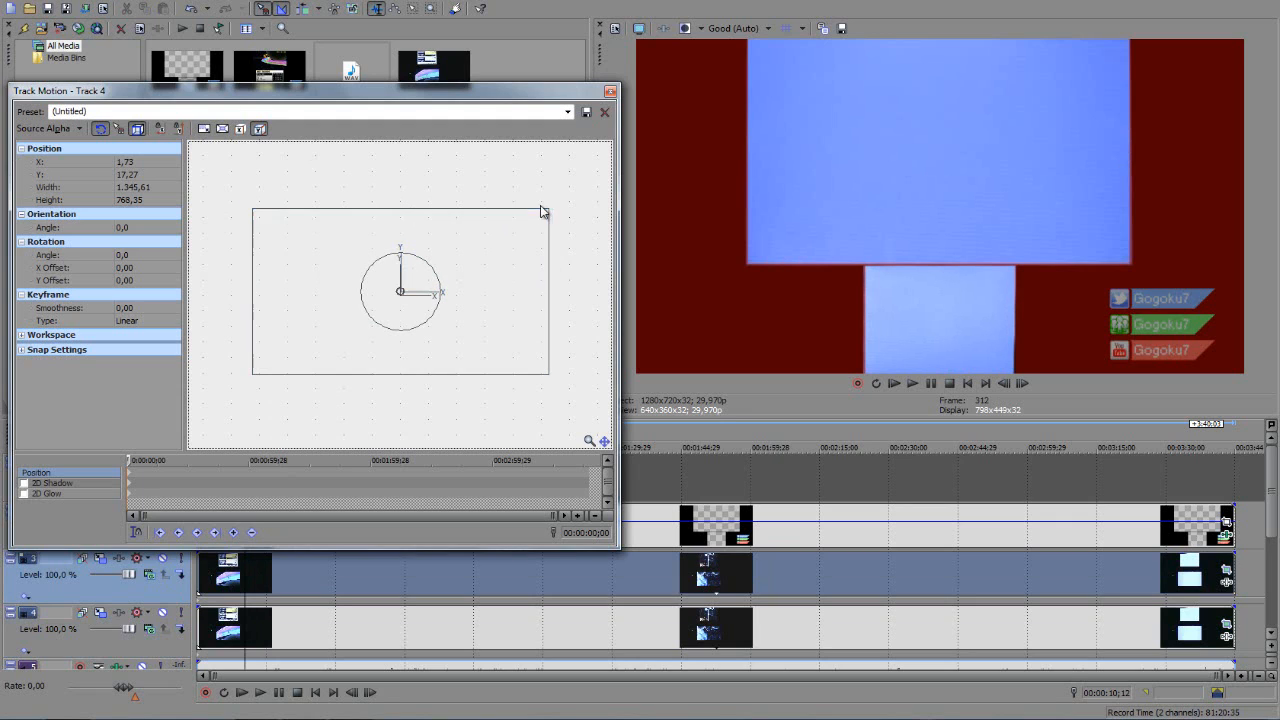
left_click_drag(553, 213, 551, 214)
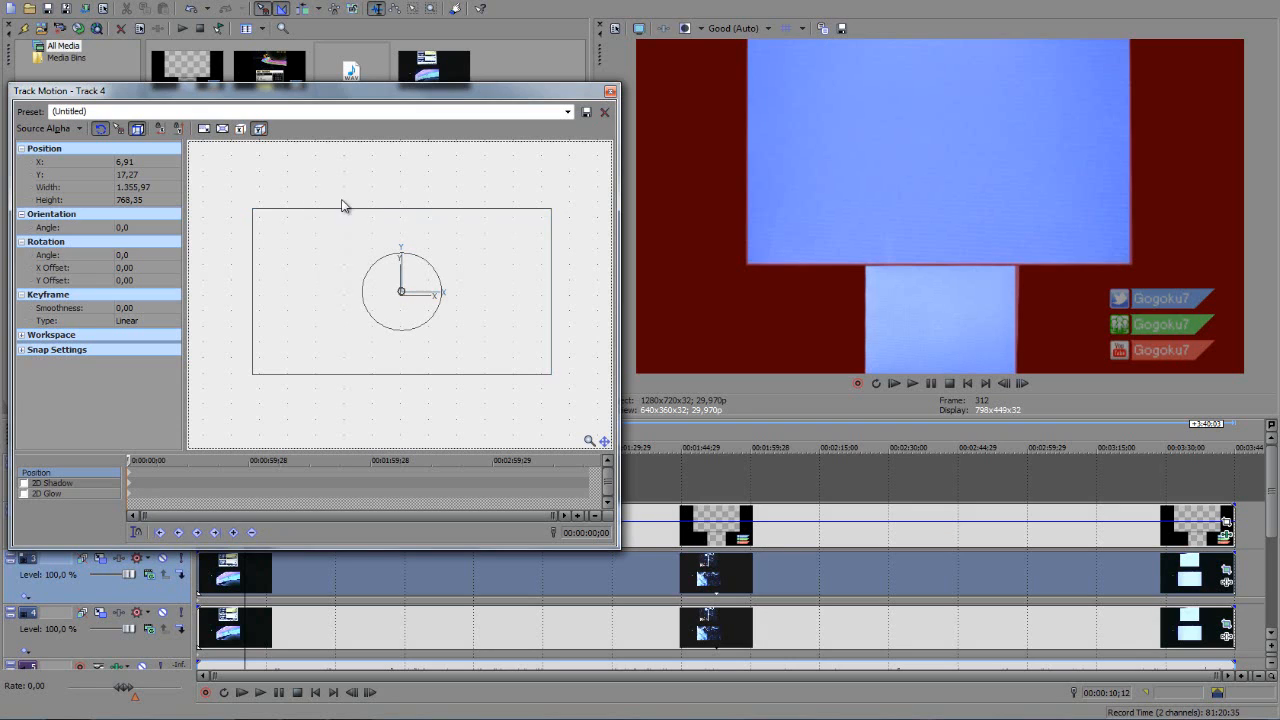
left_click_drag(553, 215, 555, 215)
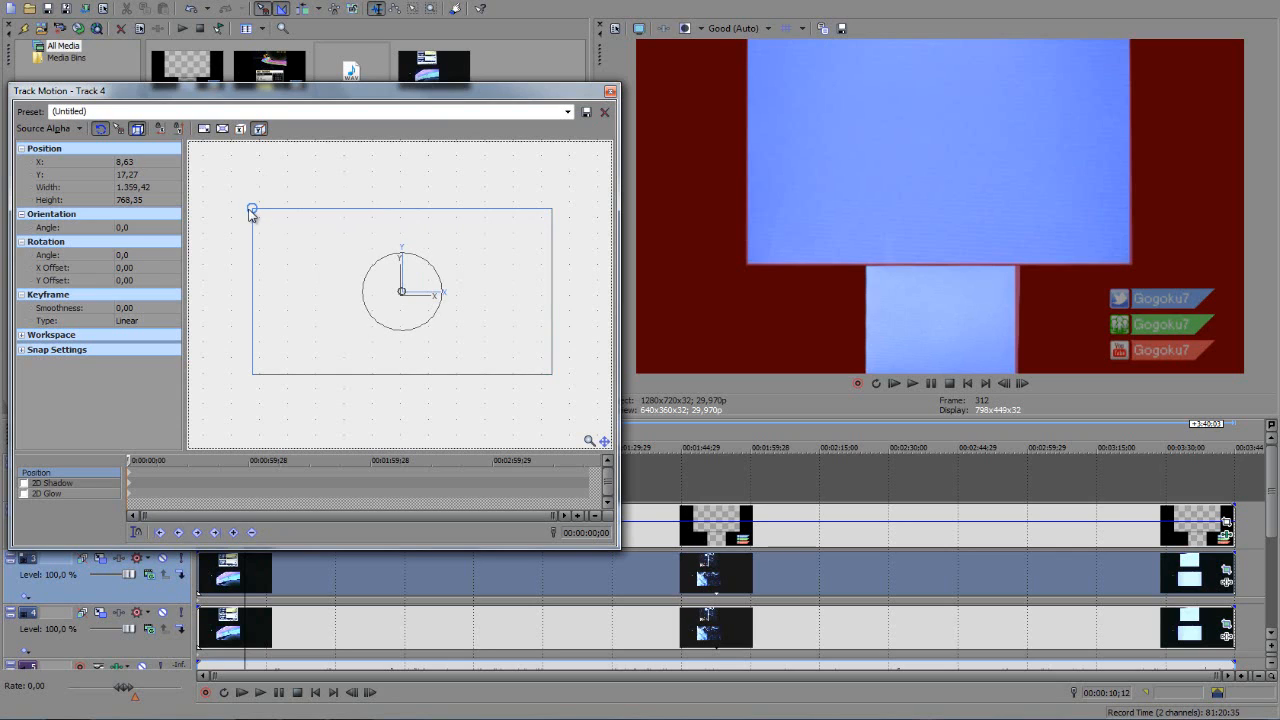
left_click_drag(250, 212, 252, 213)
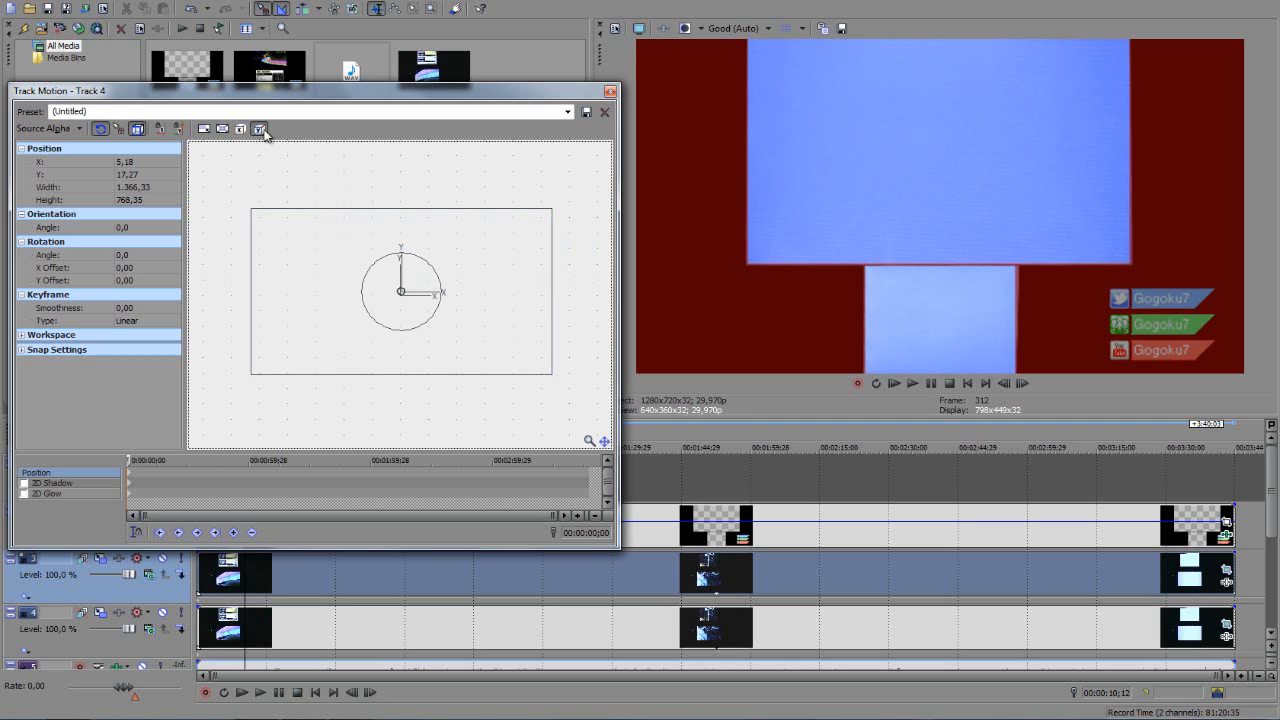
left_click(423, 566)
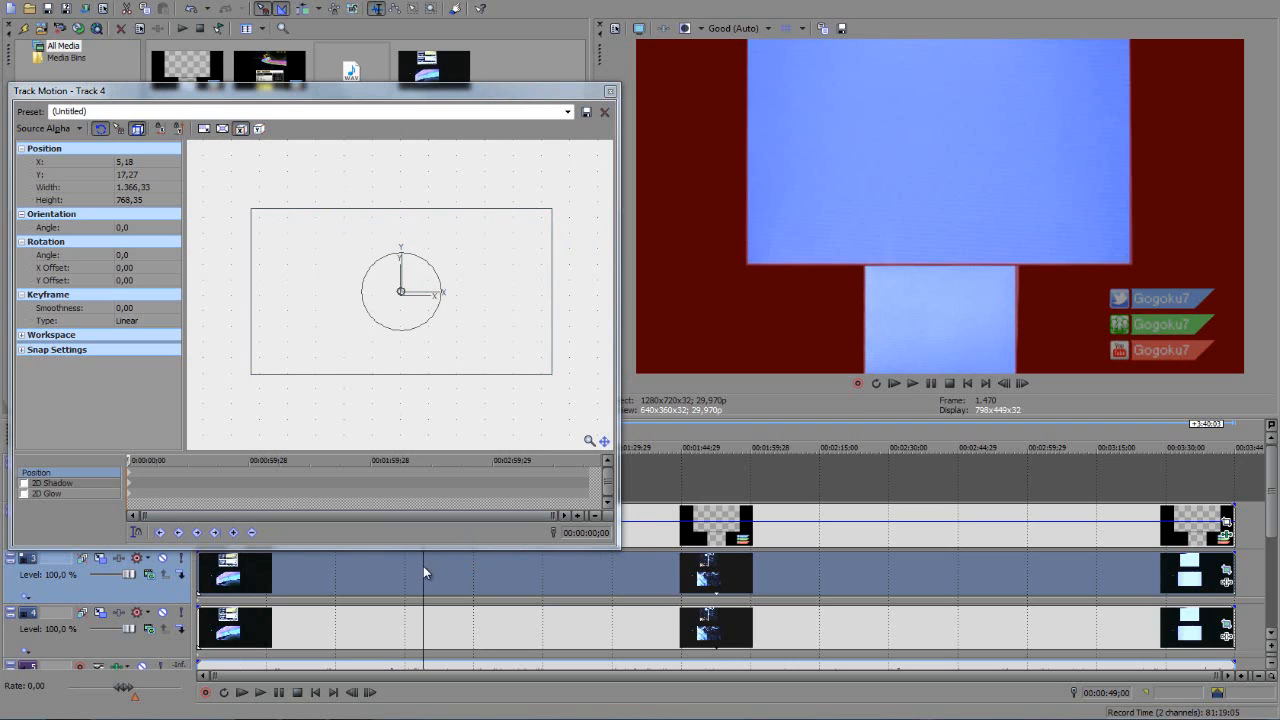
left_click(287, 585)
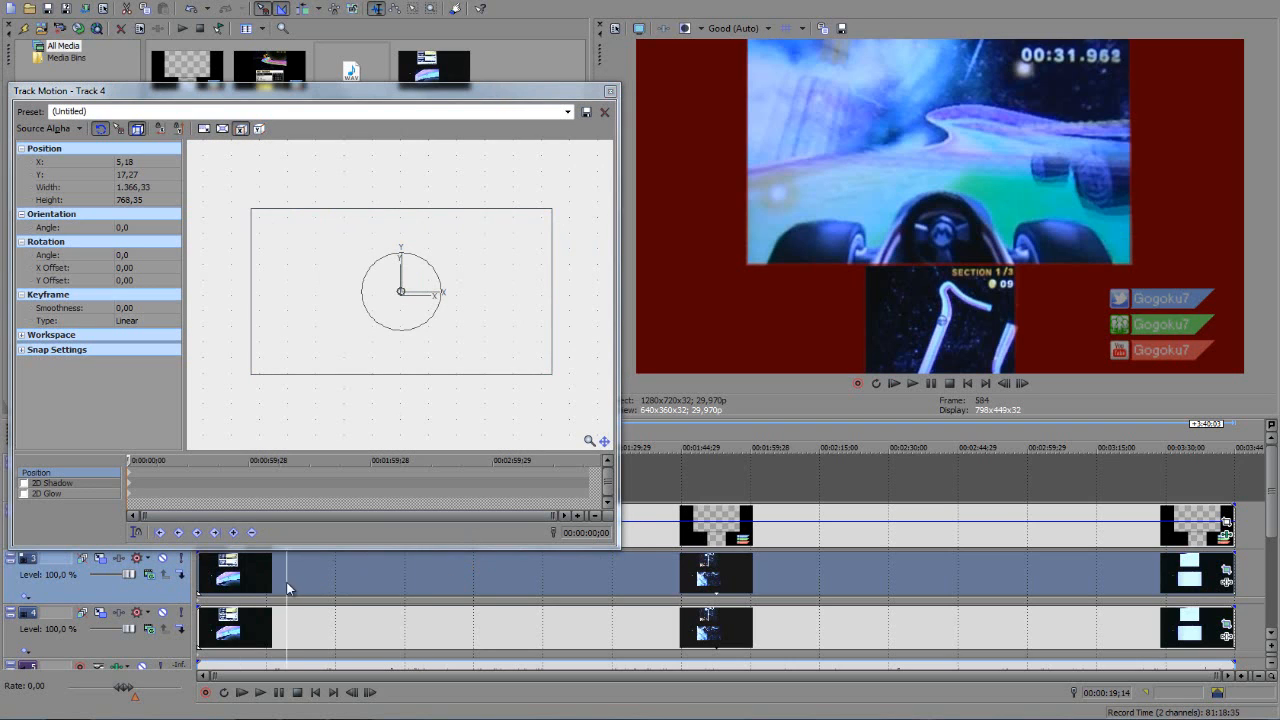
left_click(610, 91)
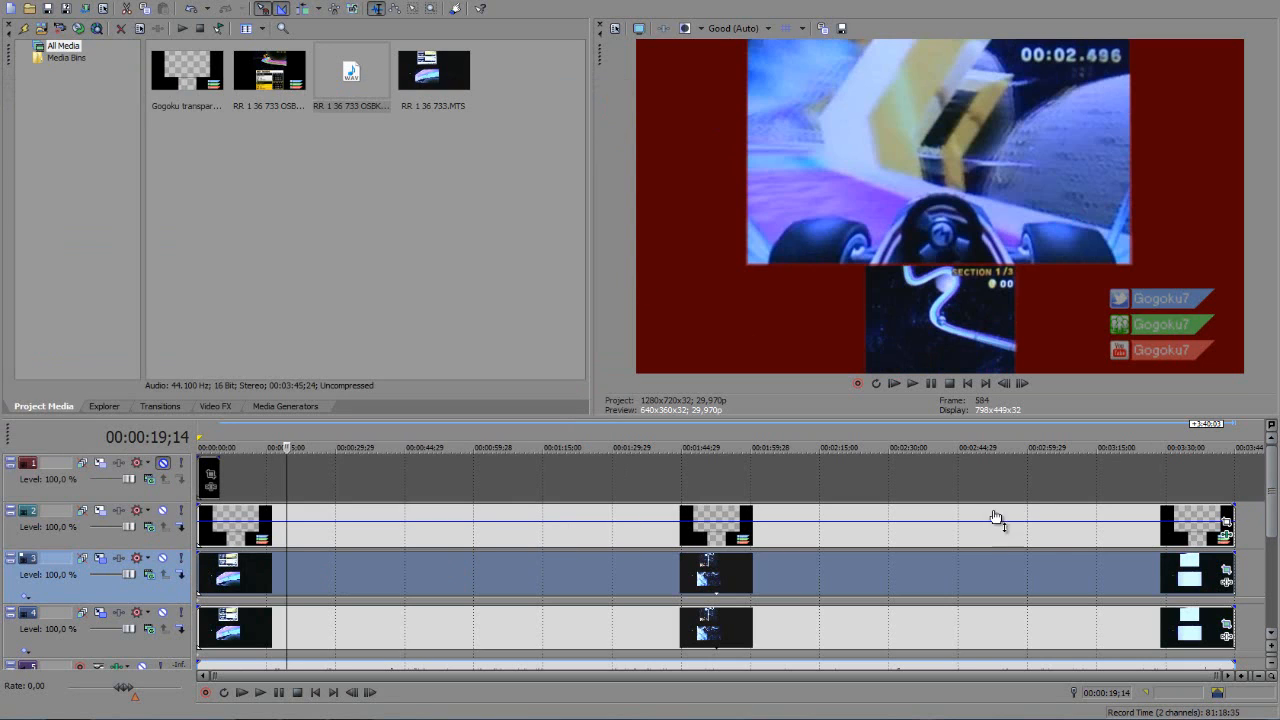
- Restore the template track to full opacity and unmute the Track 6 audio
left_click_drag(1273, 491, 1274, 560)
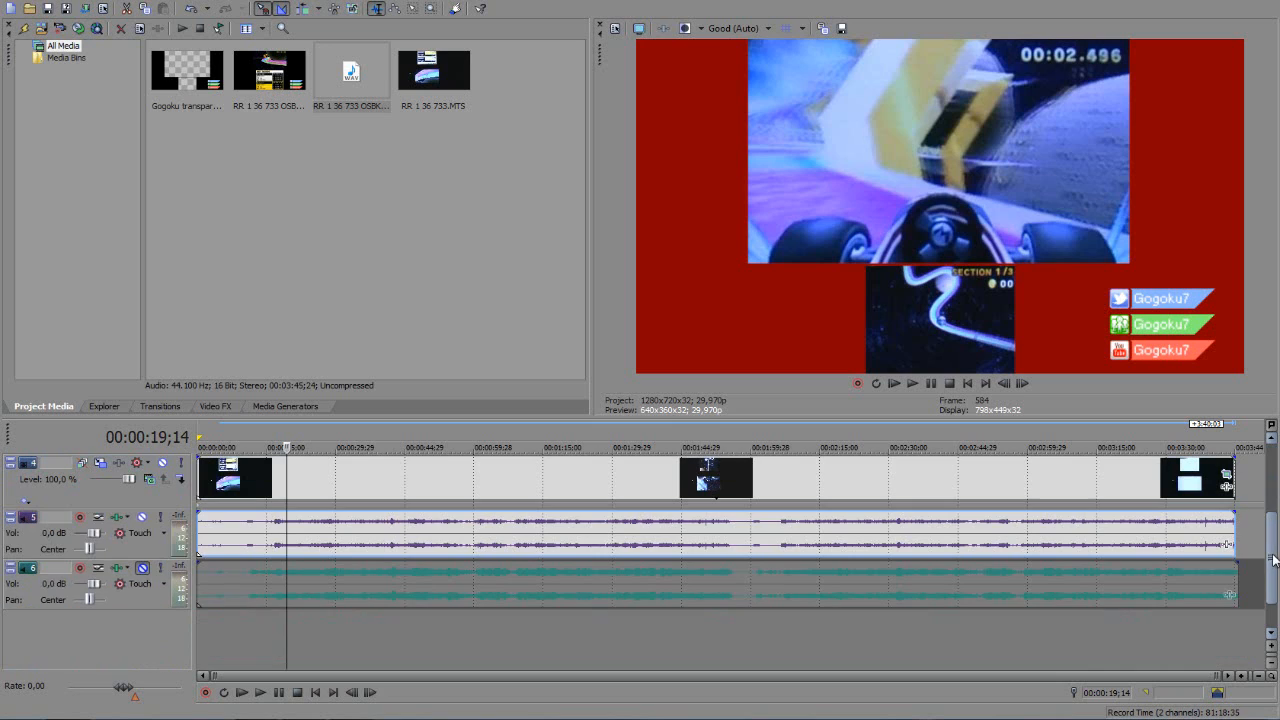
left_click(140, 572, "ctrl")
left_click(370, 545)
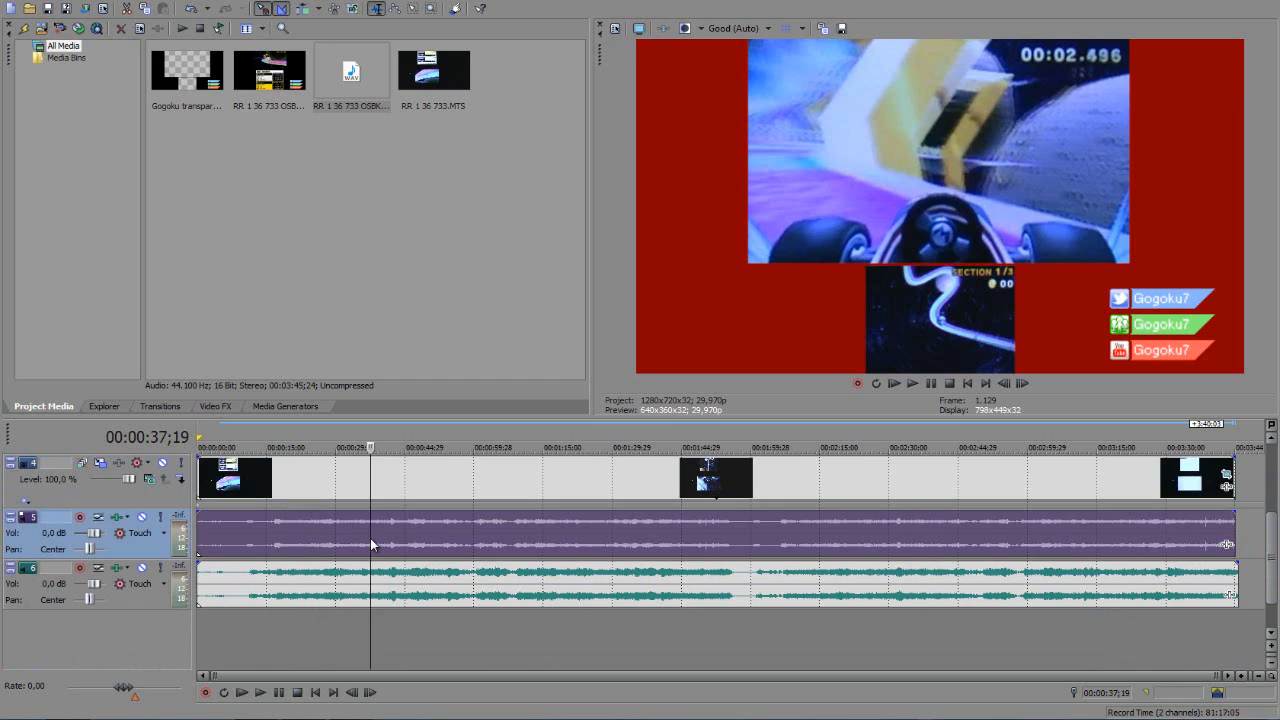
- Compare the Track 5 and Track 6 waveforms, panning Track 5 to 100 % L and Track 6 to 100 % R
left_click(315, 593)
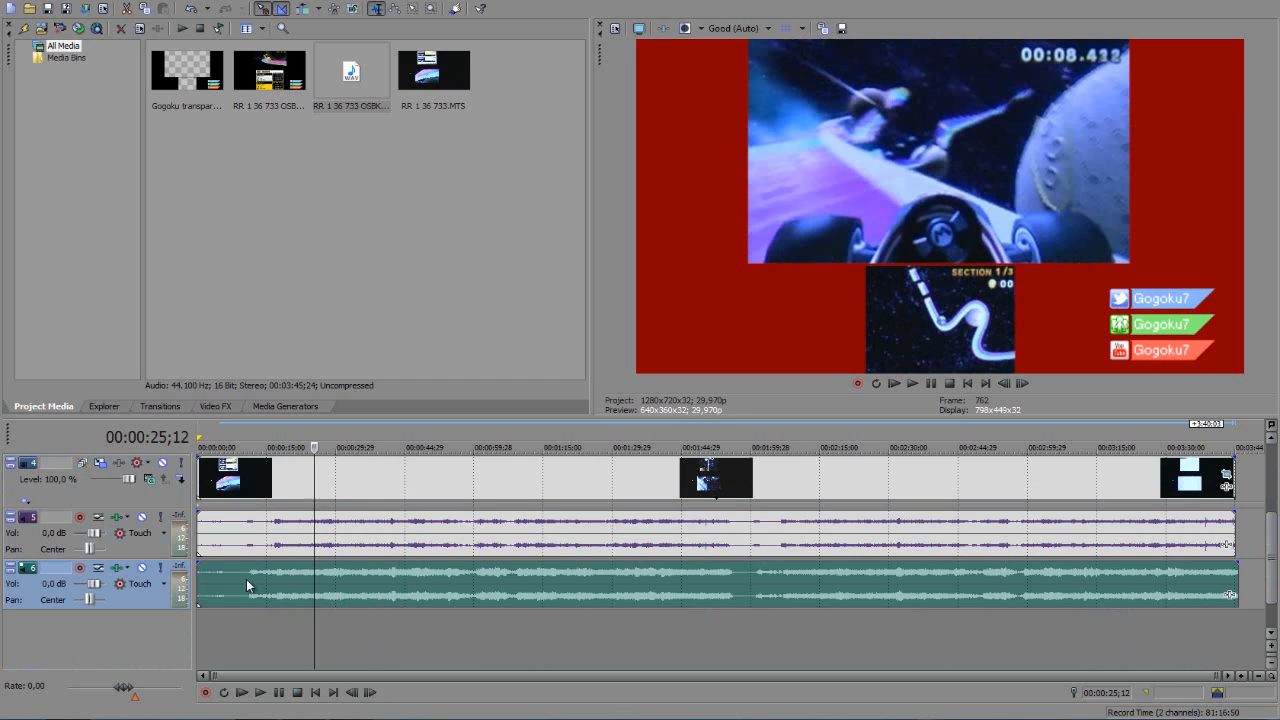
left_click(246, 579)
scroll(317, 598, "up", 3)
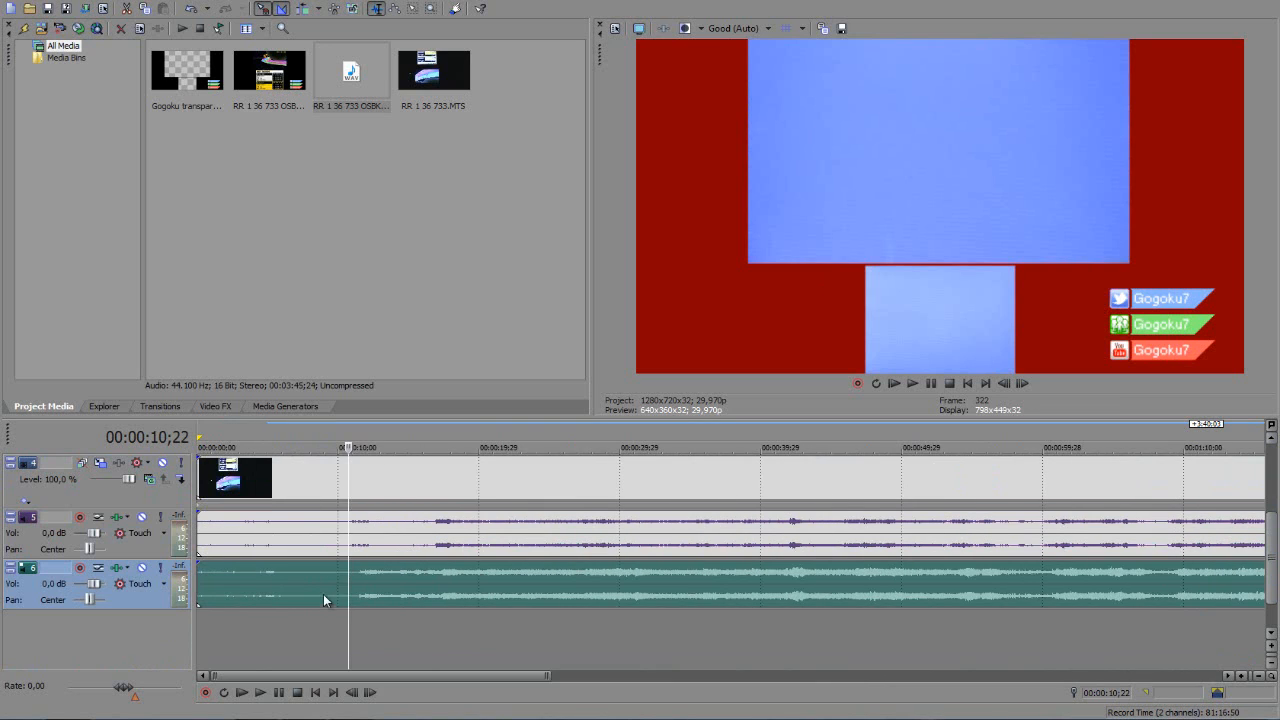
left_click(211, 579)
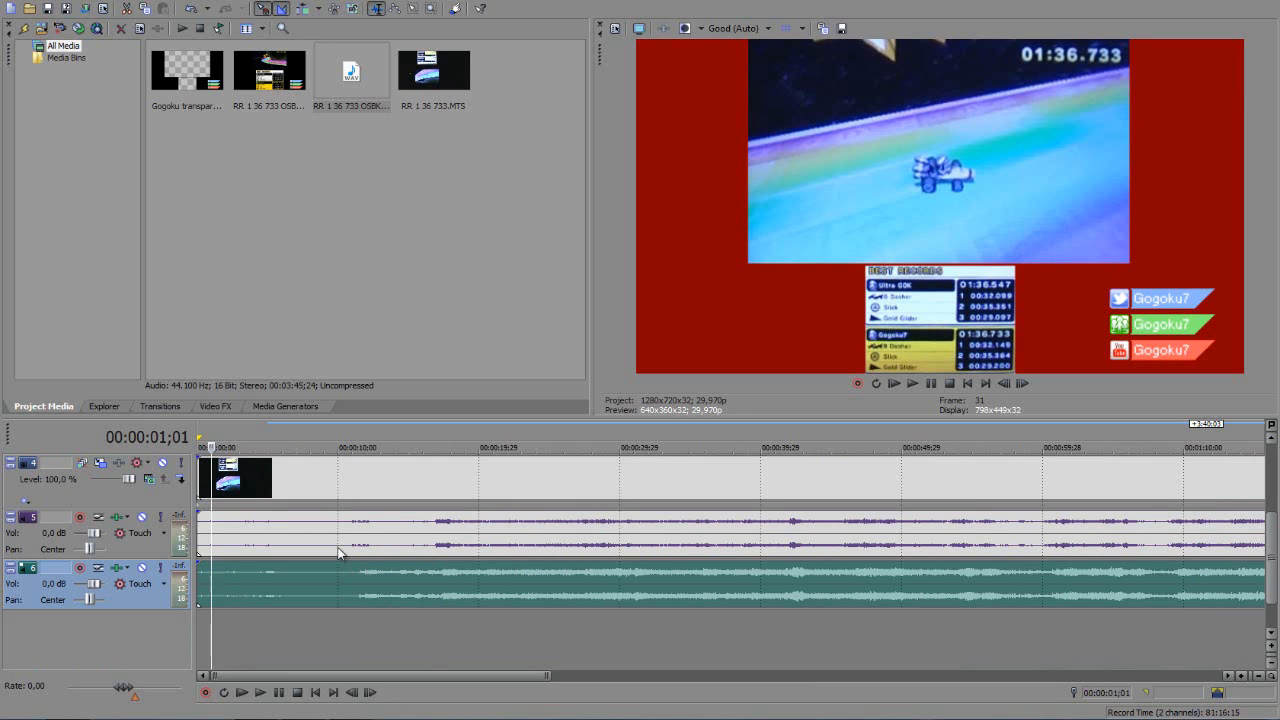
left_click(340, 538)
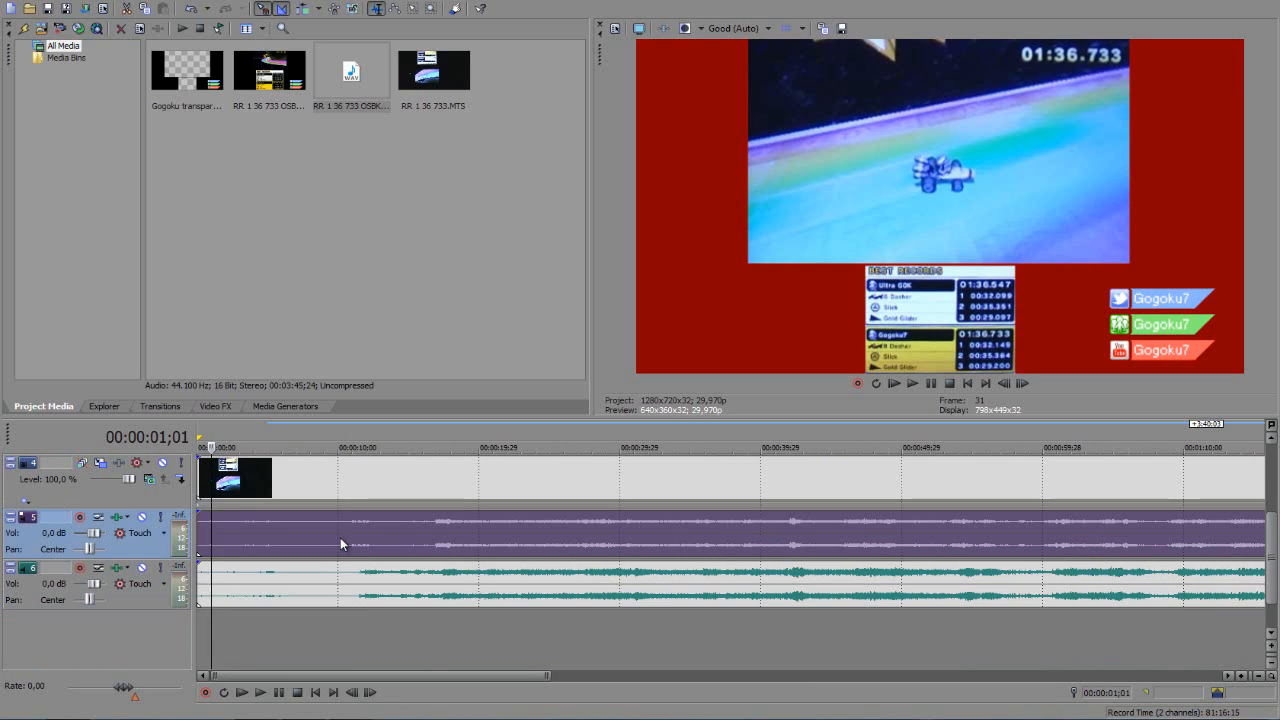
left_click_drag(91, 549, 83, 549)
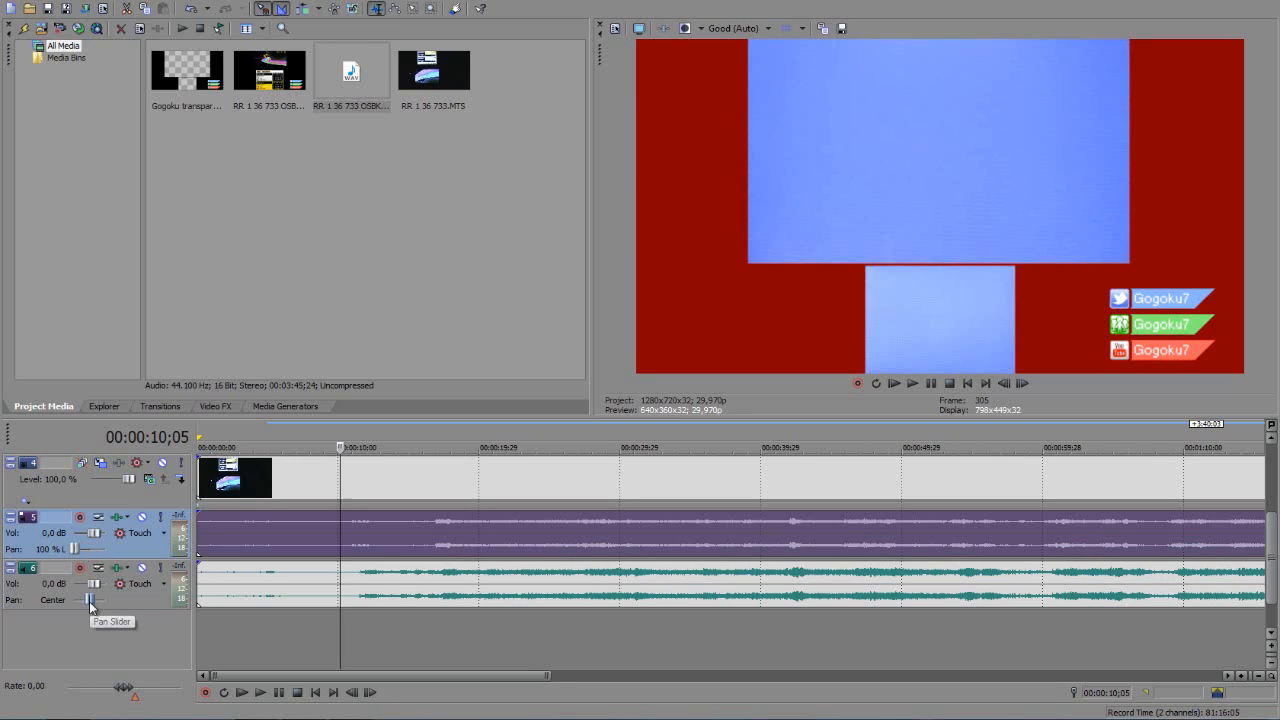
left_click_drag(89, 601, 167, 606)
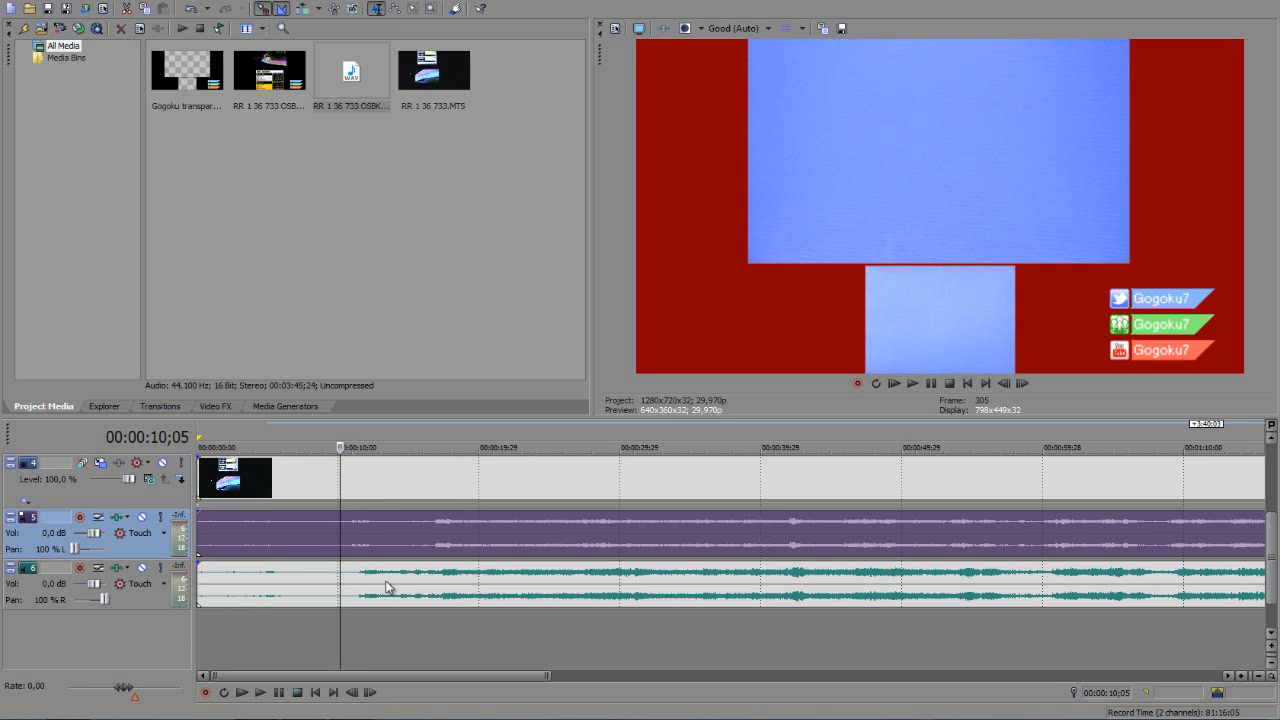
left_click(220, 586)
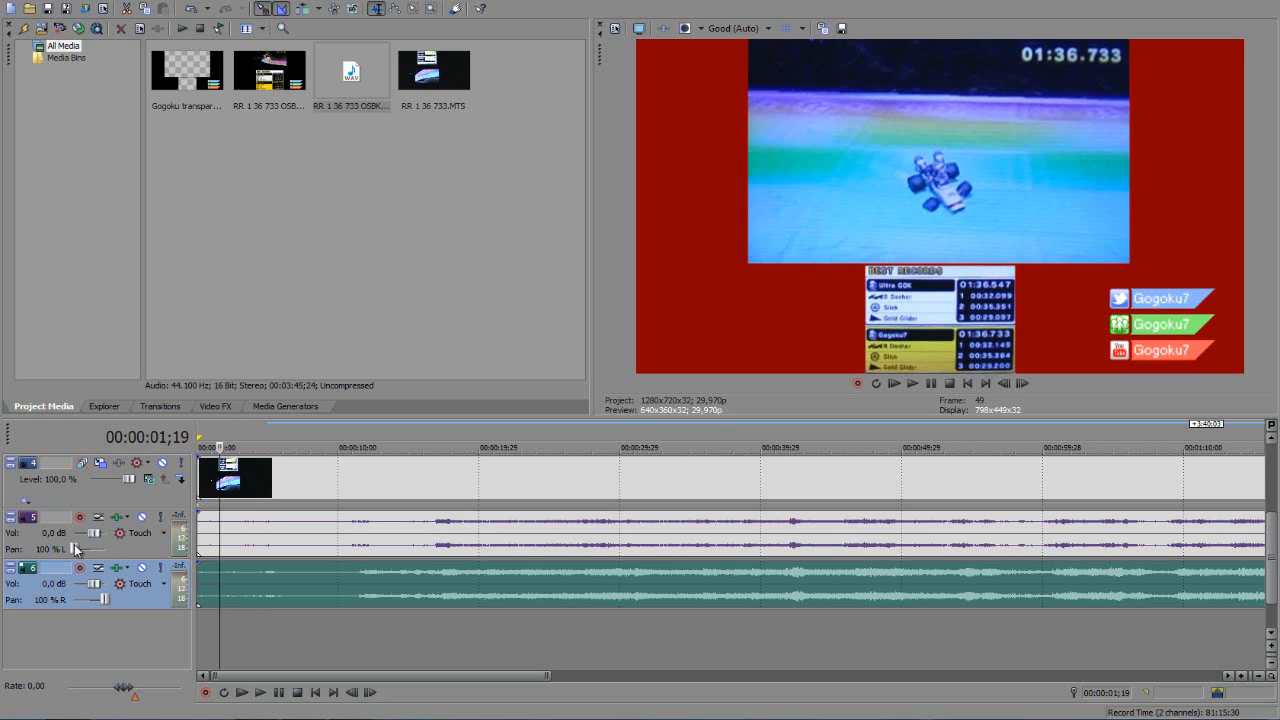
left_click(346, 539)
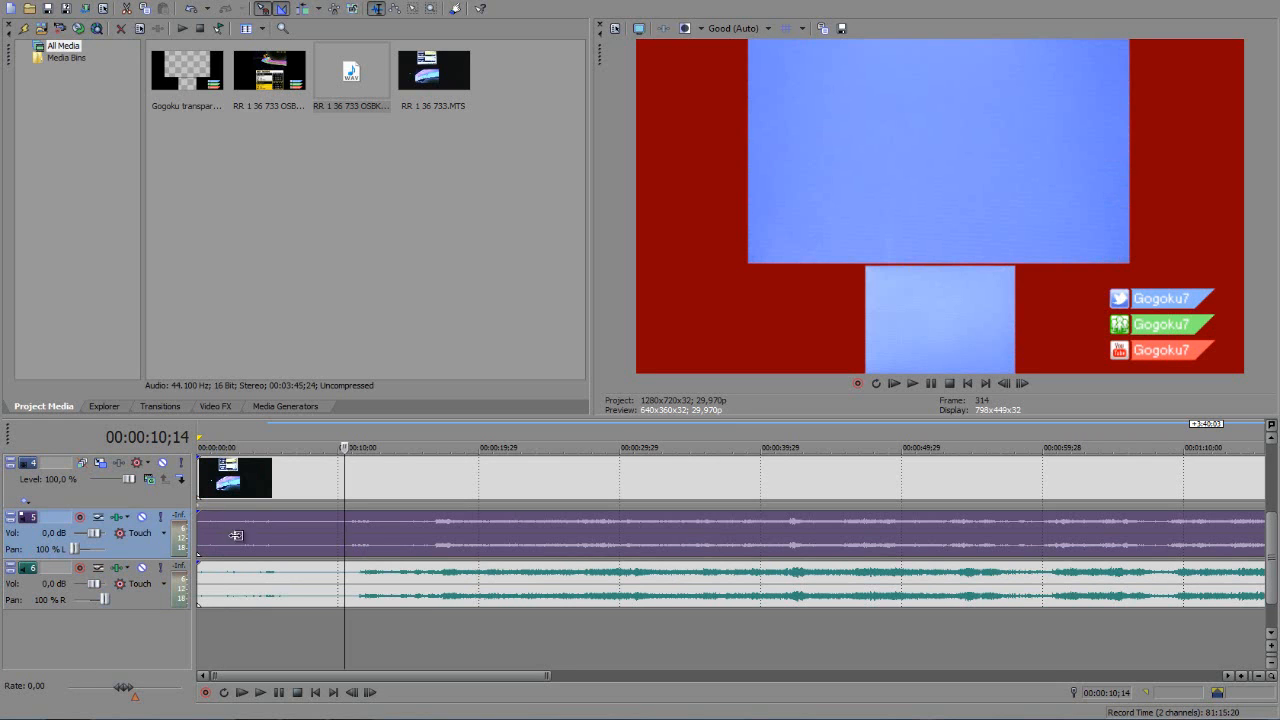
left_click(334, 546)
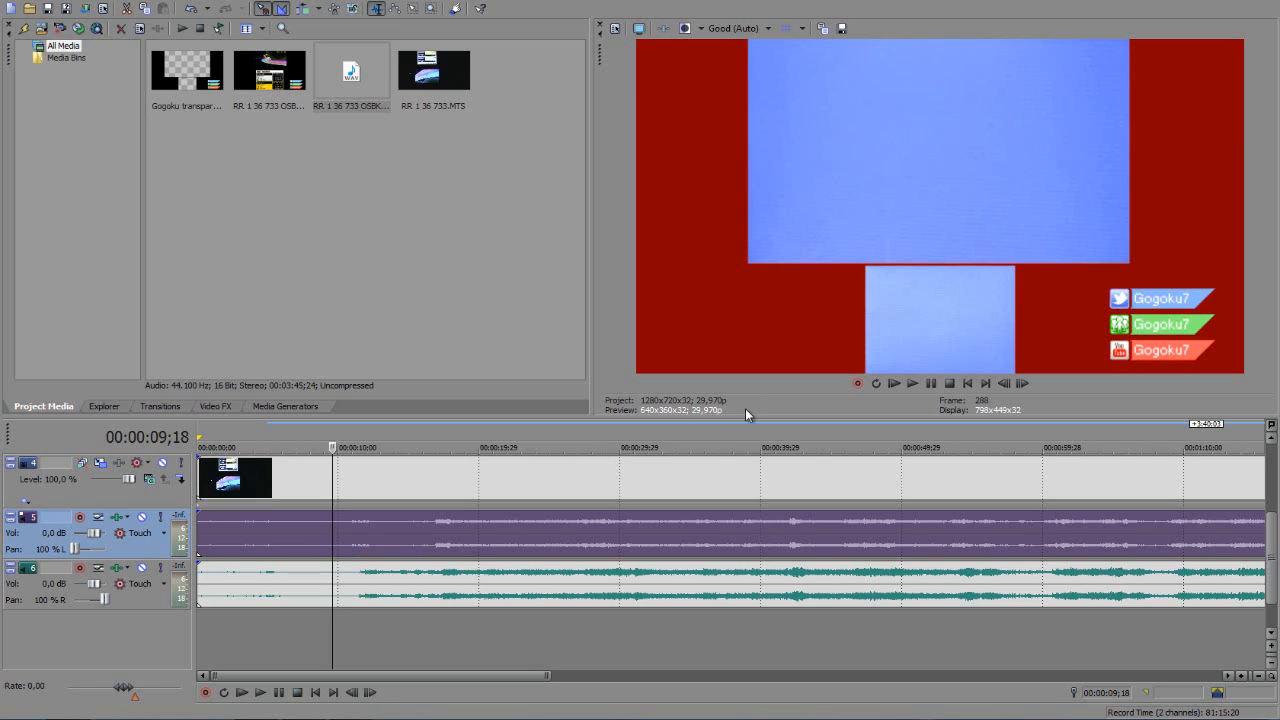
- Reset the panning of both audio tracks to Center and play two short stretches to hear how well they sync
double_click(74, 548)
double_click(104, 600)
left_click(913, 384)
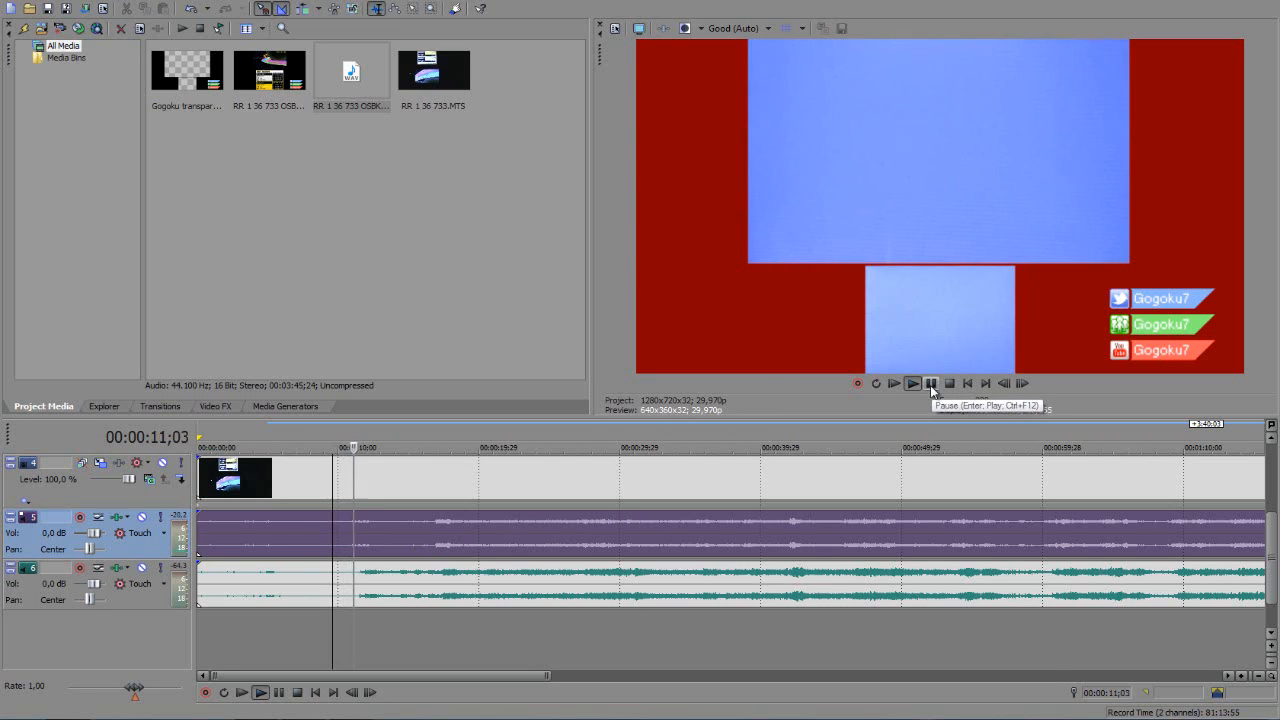
left_click(931, 385)
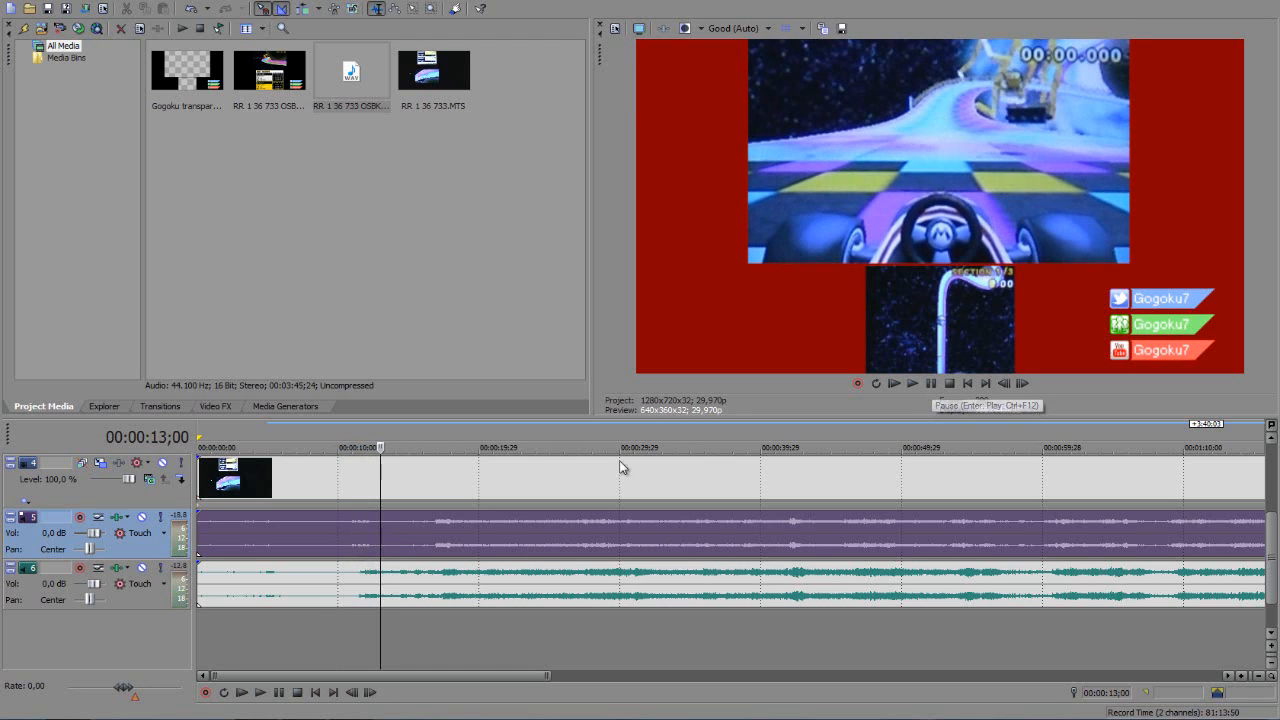
left_click(425, 524)
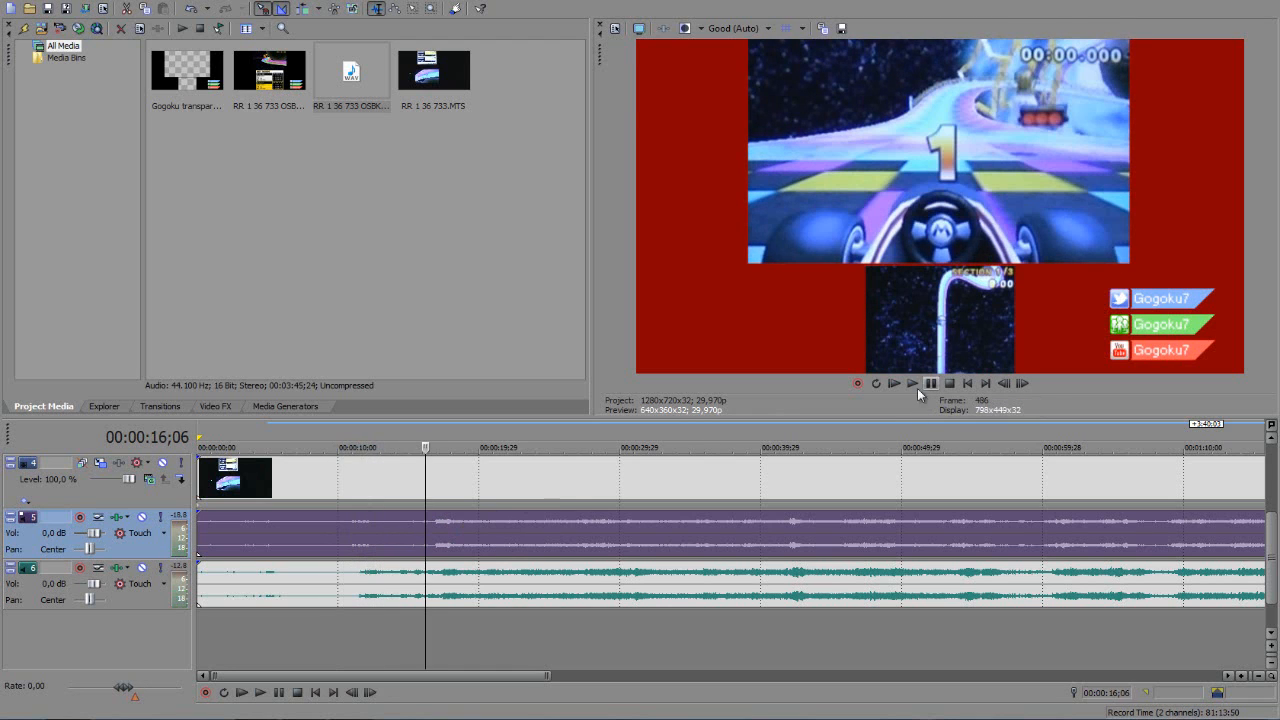
left_click(480, 538)
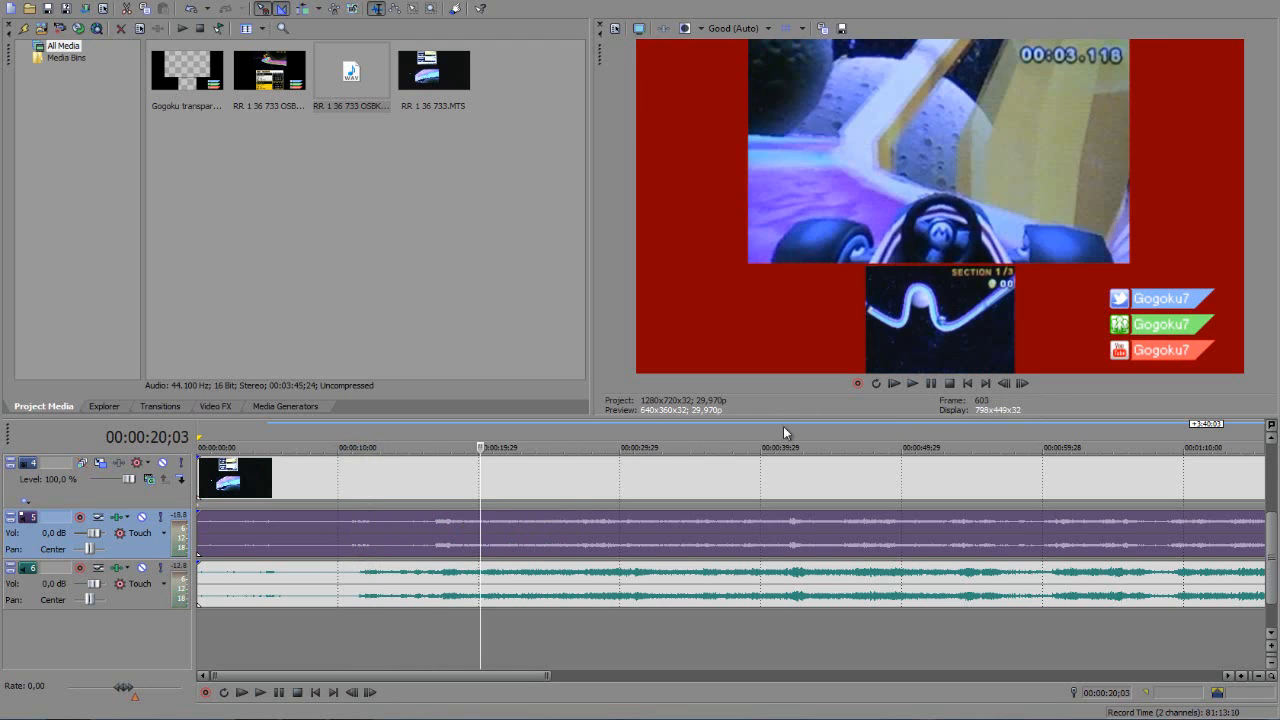
left_click(918, 381)
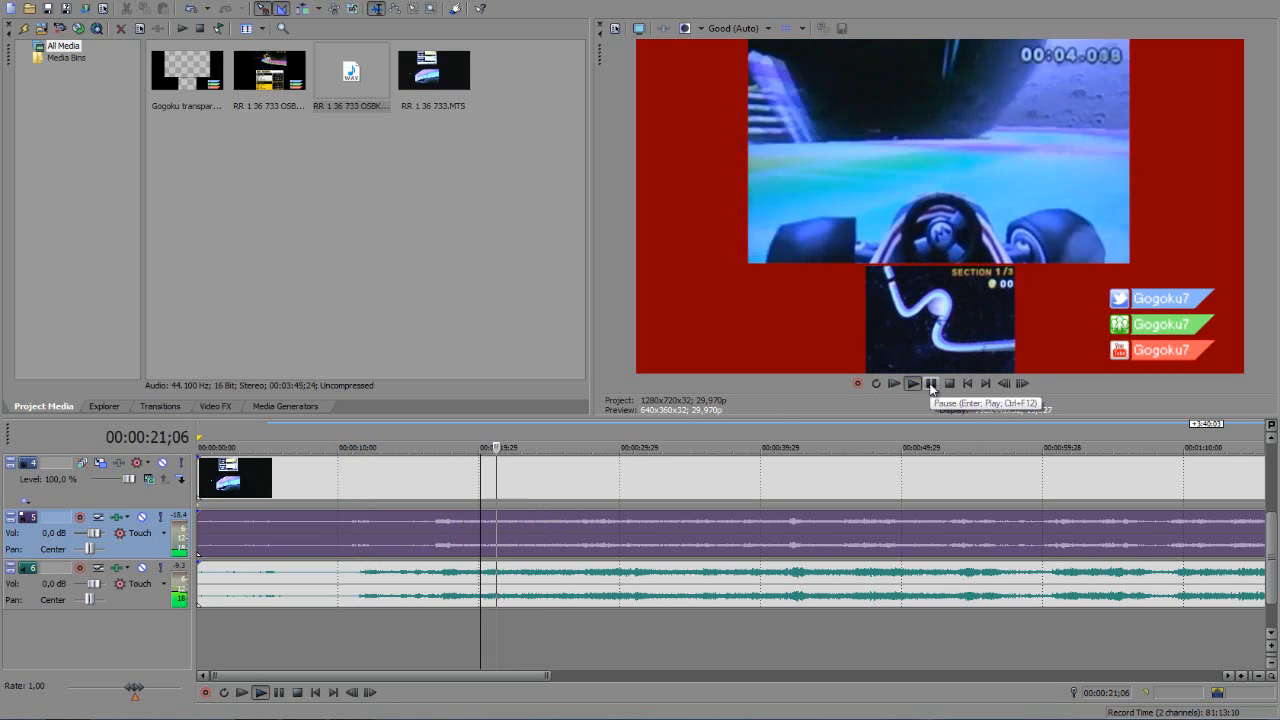
left_click(931, 384)
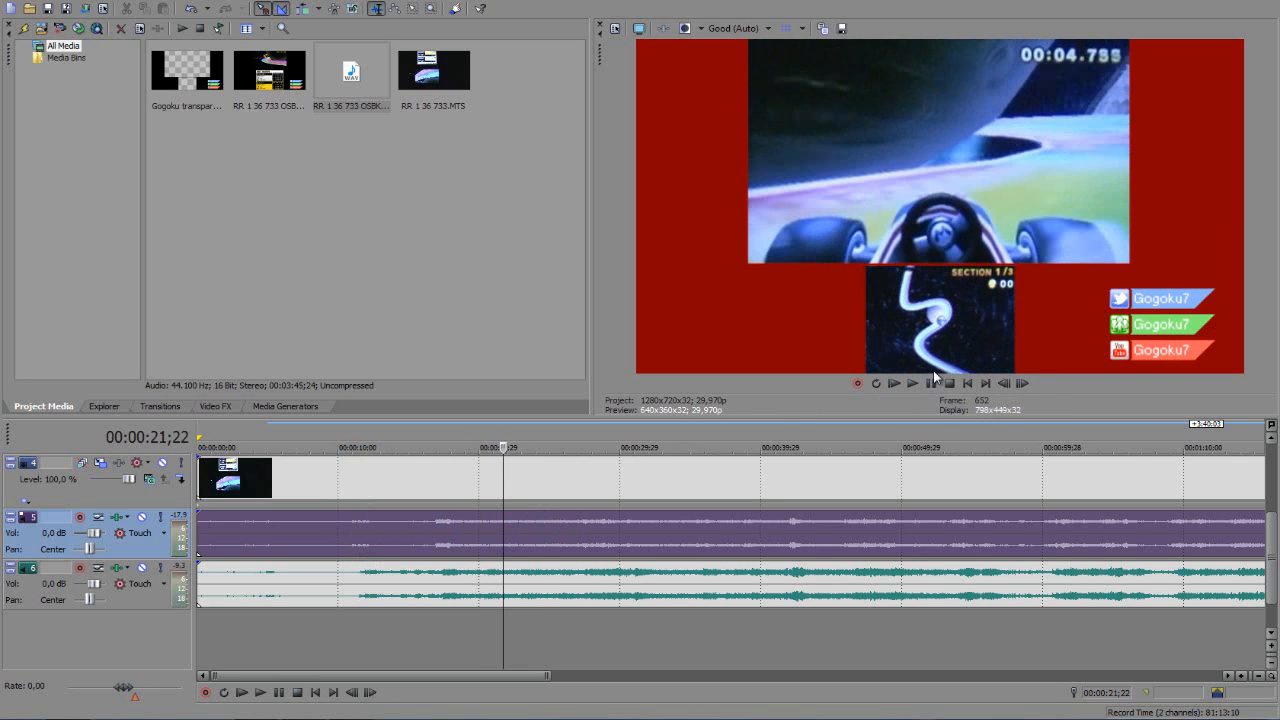
- Pan Track 5 to 100 % L and Track 6 to 100 % R, and play from 00:00:10;01 to hear their offset
left_click(350, 541)
left_click(339, 543)
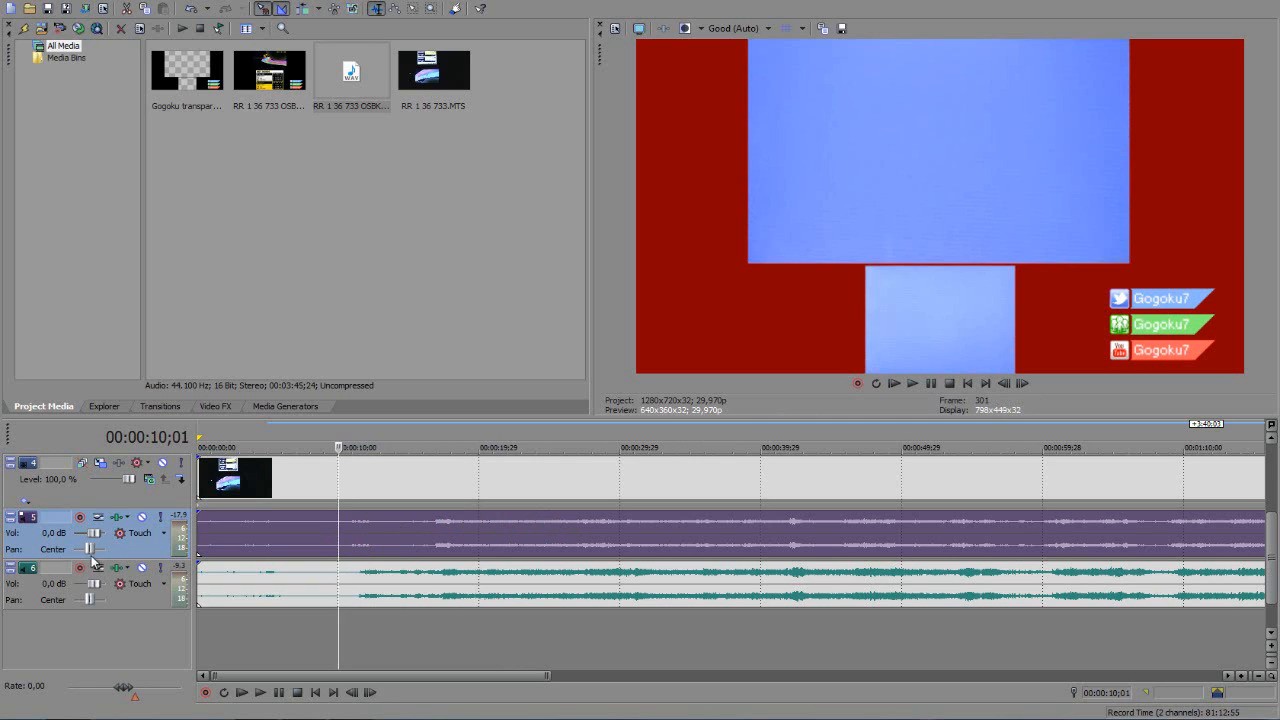
left_click_drag(89, 549, 70, 549)
left_click_drag(91, 599, 184, 599)
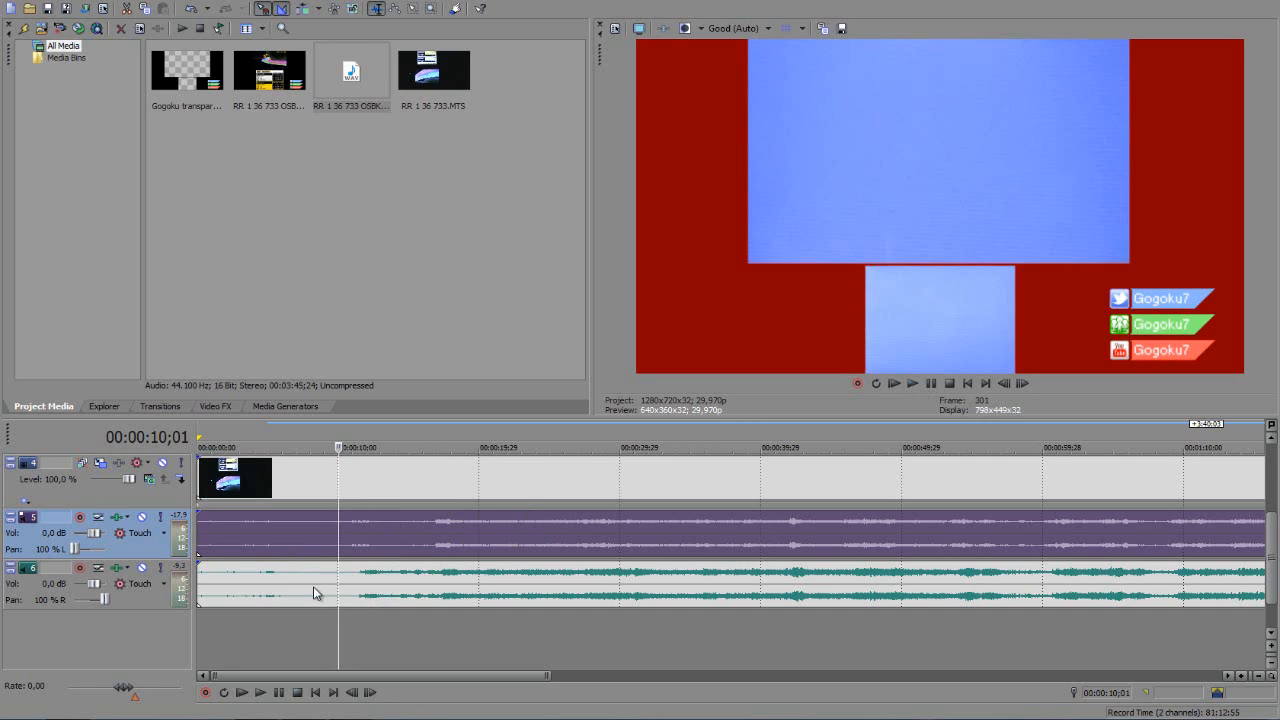
left_click(913, 384)
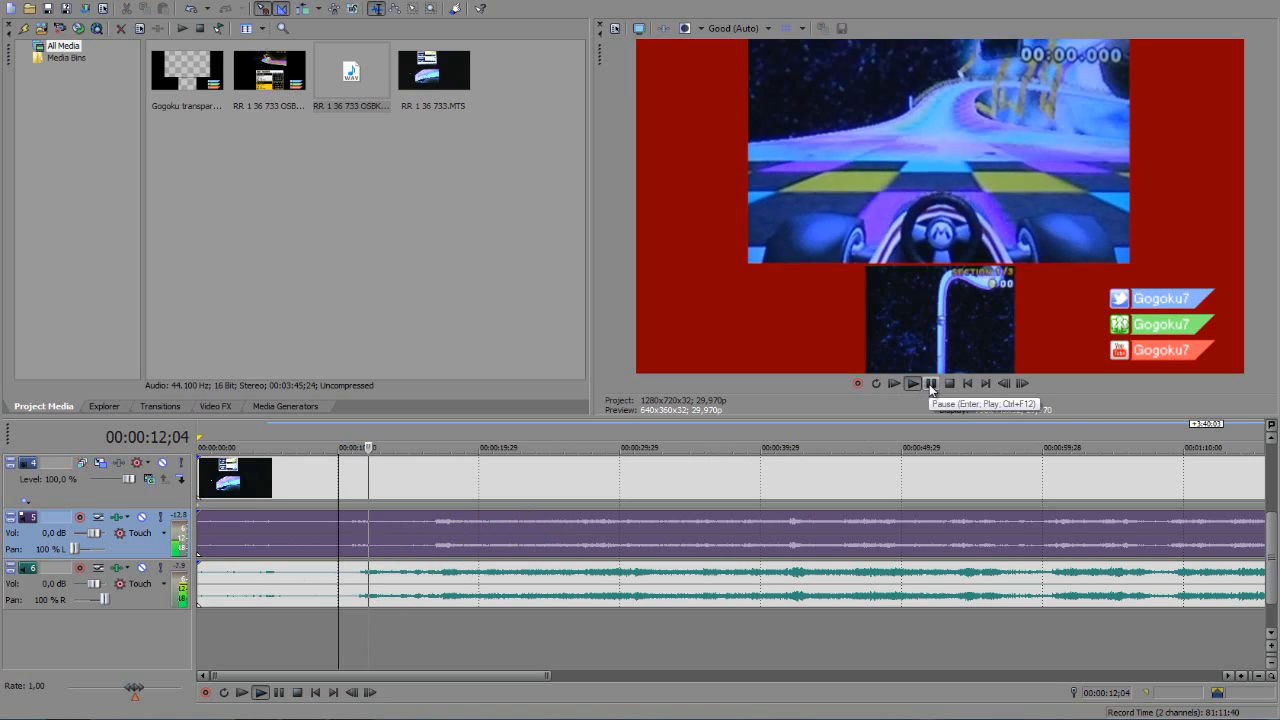
left_click(929, 384)
- Split the Track 6 audio at 00:00:00;19 and delete the piece before the cut
scroll(336, 569, "up", 3)
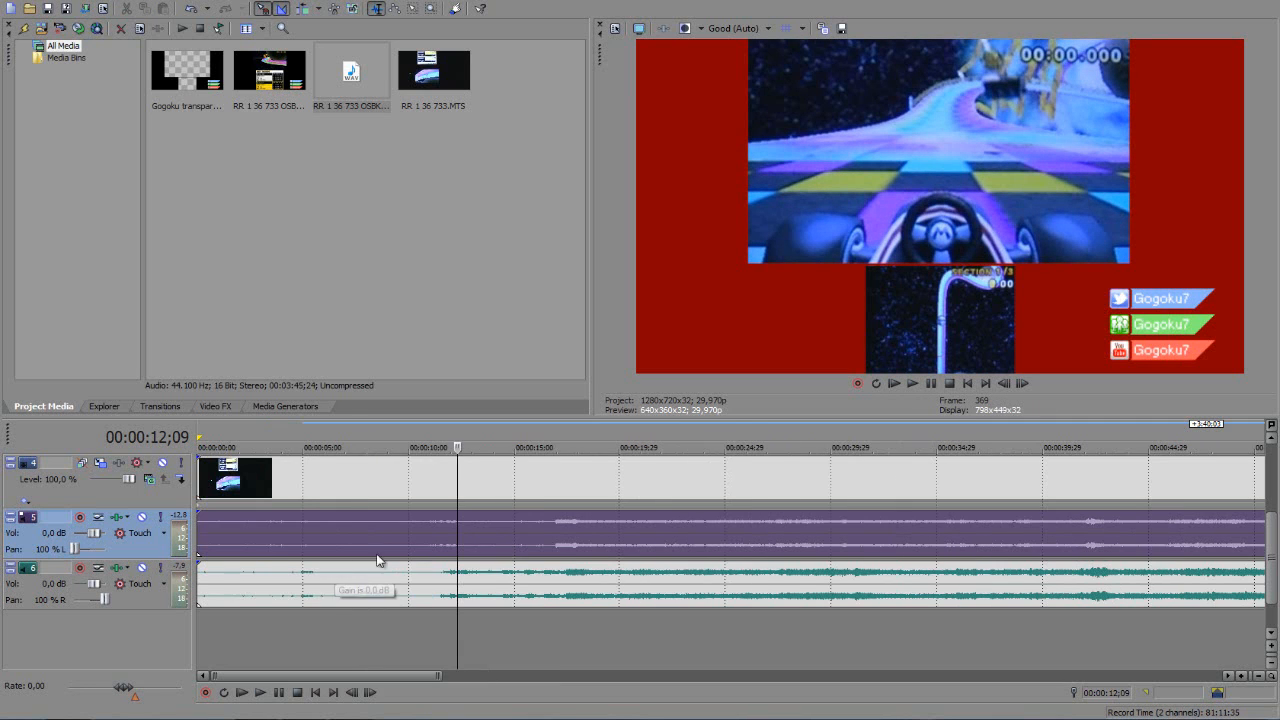
left_click(515, 530)
left_click(450, 531)
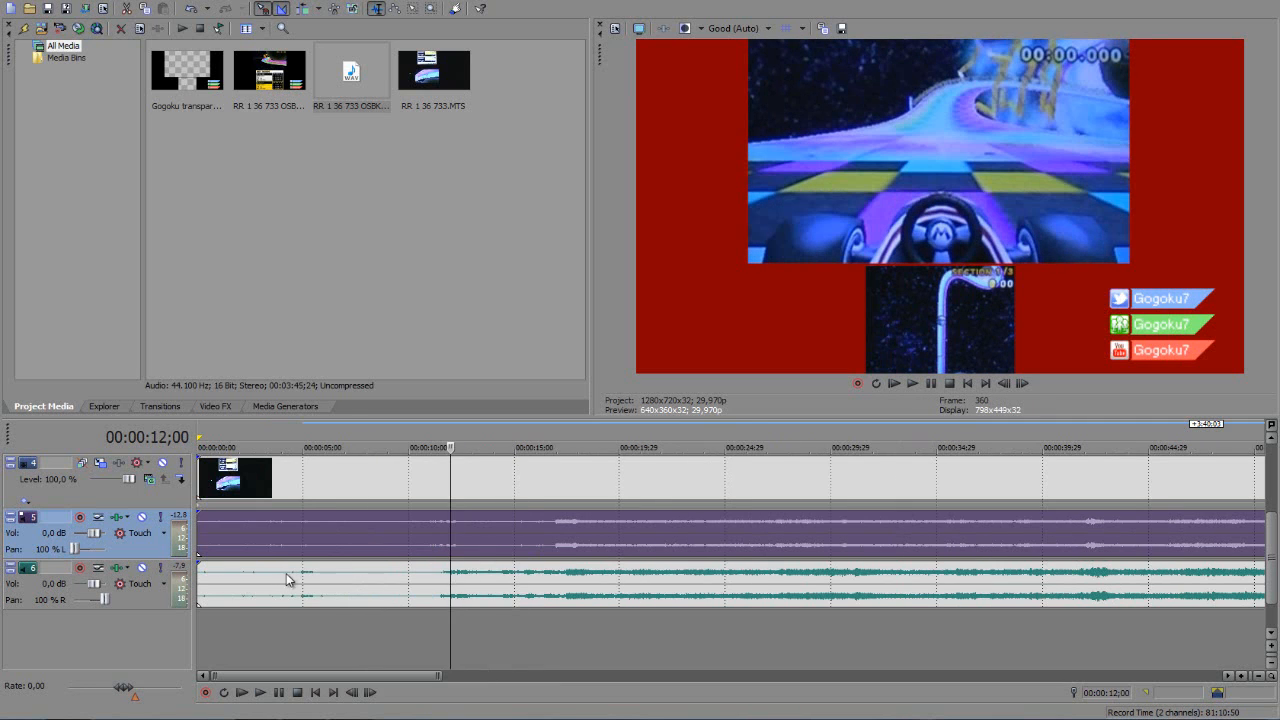
left_click(218, 588)
left_click(213, 590)
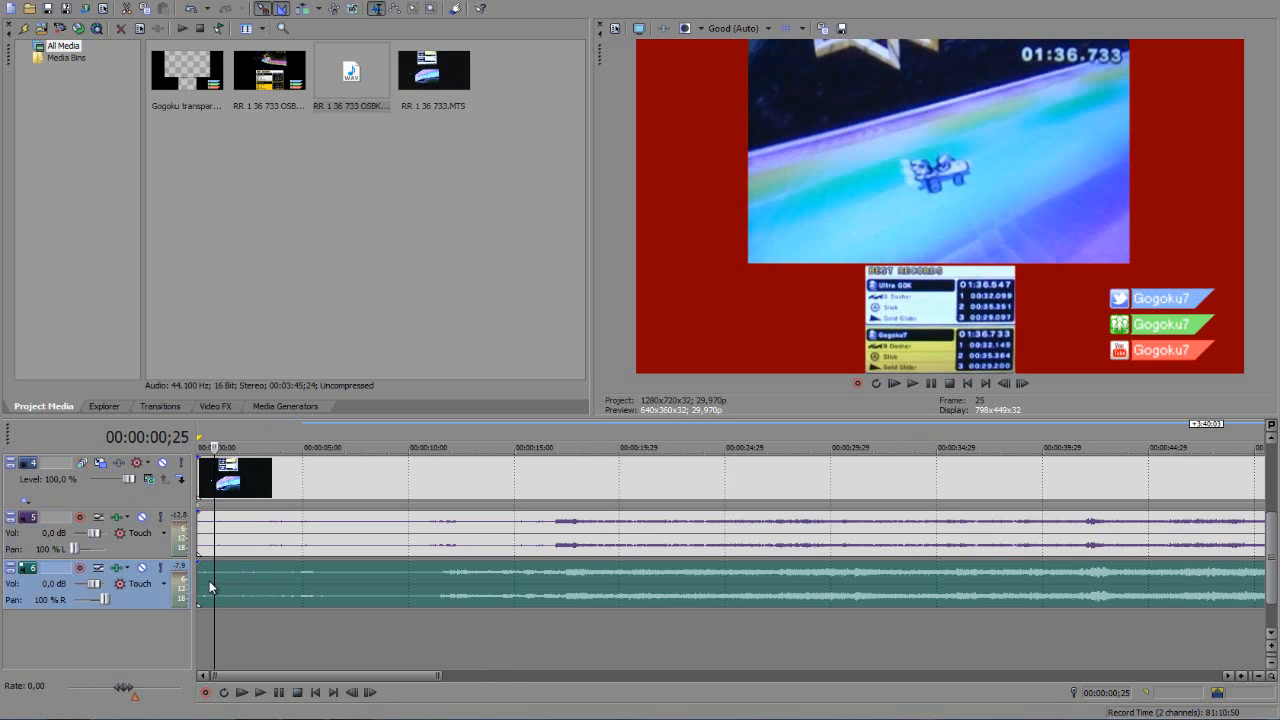
left_click(214, 588)
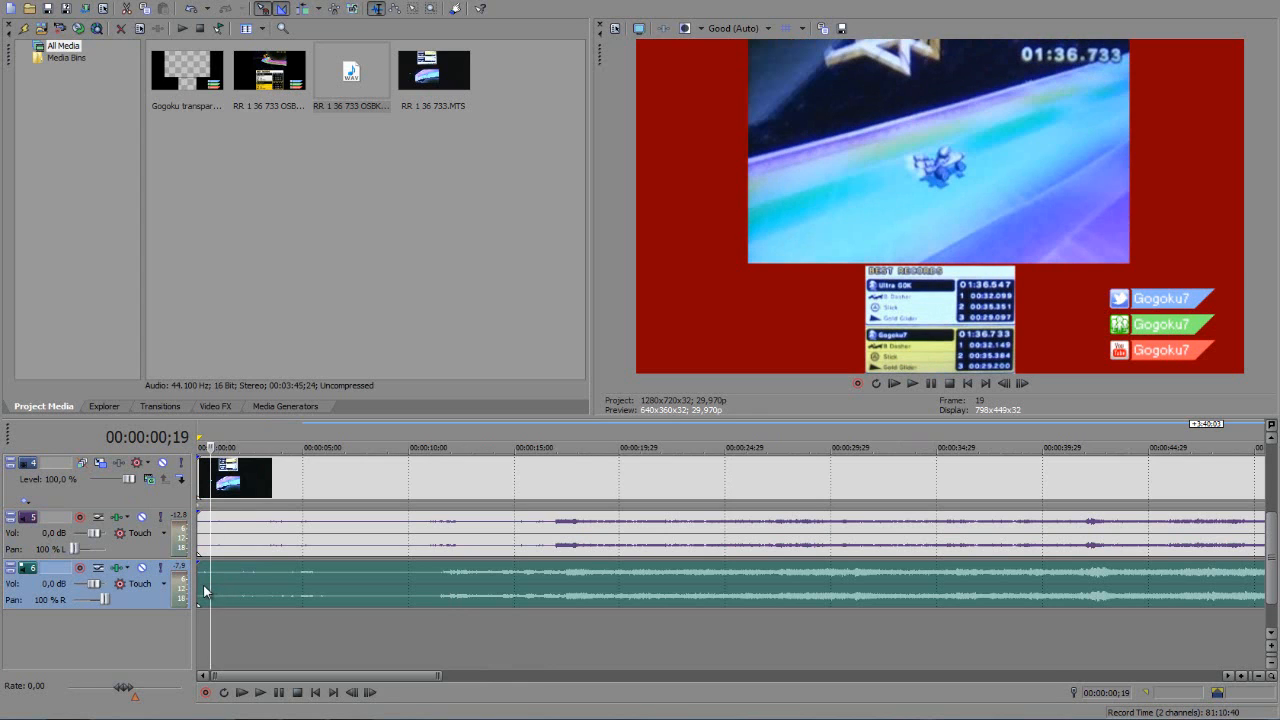
left_click(205, 591)
left_click(199, 589)
key("Delete")
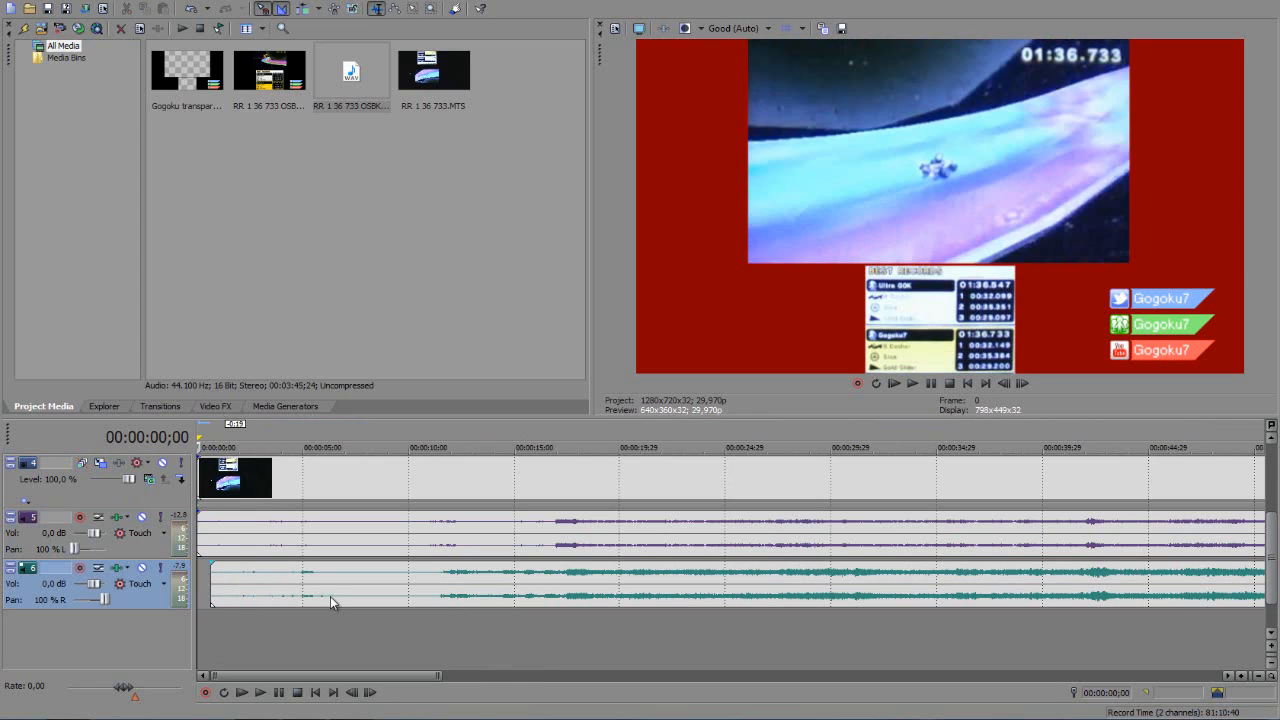
- Slide the trimmed Track 6 audio back to the timeline's start and place the playhead at 00:00:10;20 for a sync check
left_click(329, 597)
left_click_drag(329, 597, 315, 597)
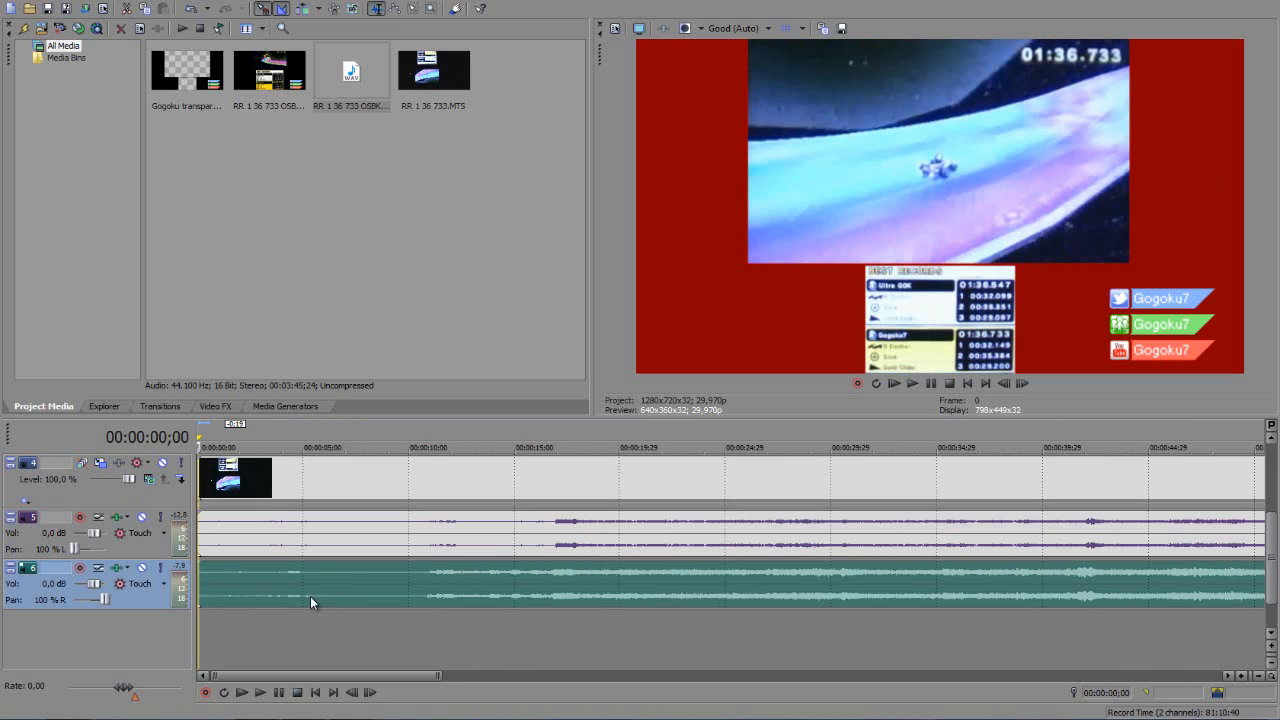
left_click(422, 577)
scroll(422, 571, "up", 2)
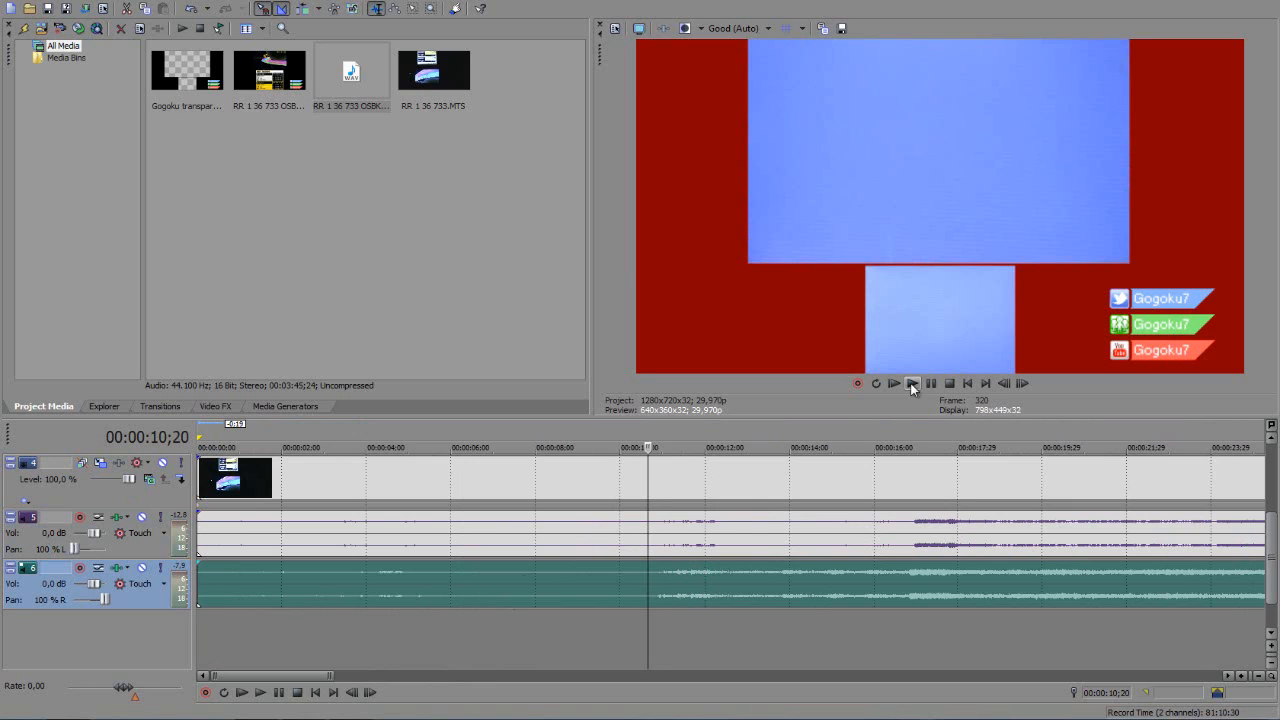
- Play a short stretch from 00:00:10;20 to hear how closely the two audio tracks match
scroll(776, 529, "up", 2)
scroll(777, 530, "up", 3)
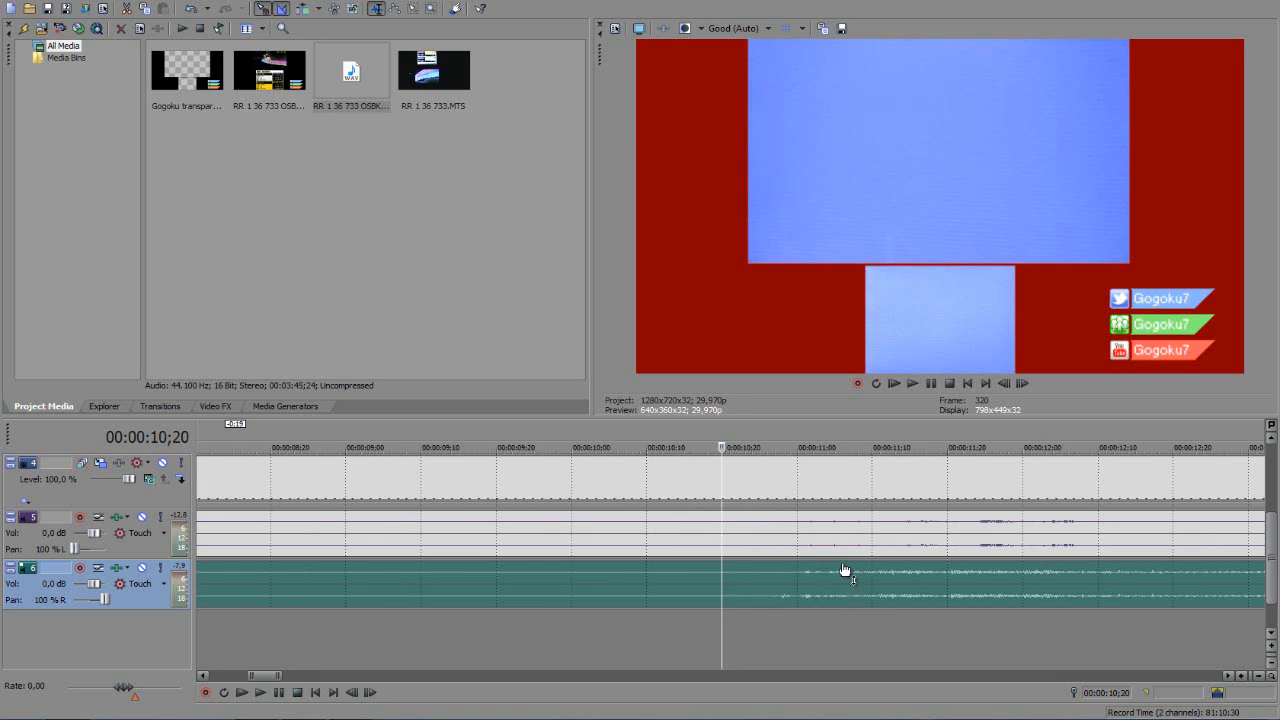
scroll(845, 571, "down", 2)
scroll(843, 571, "down", 2)
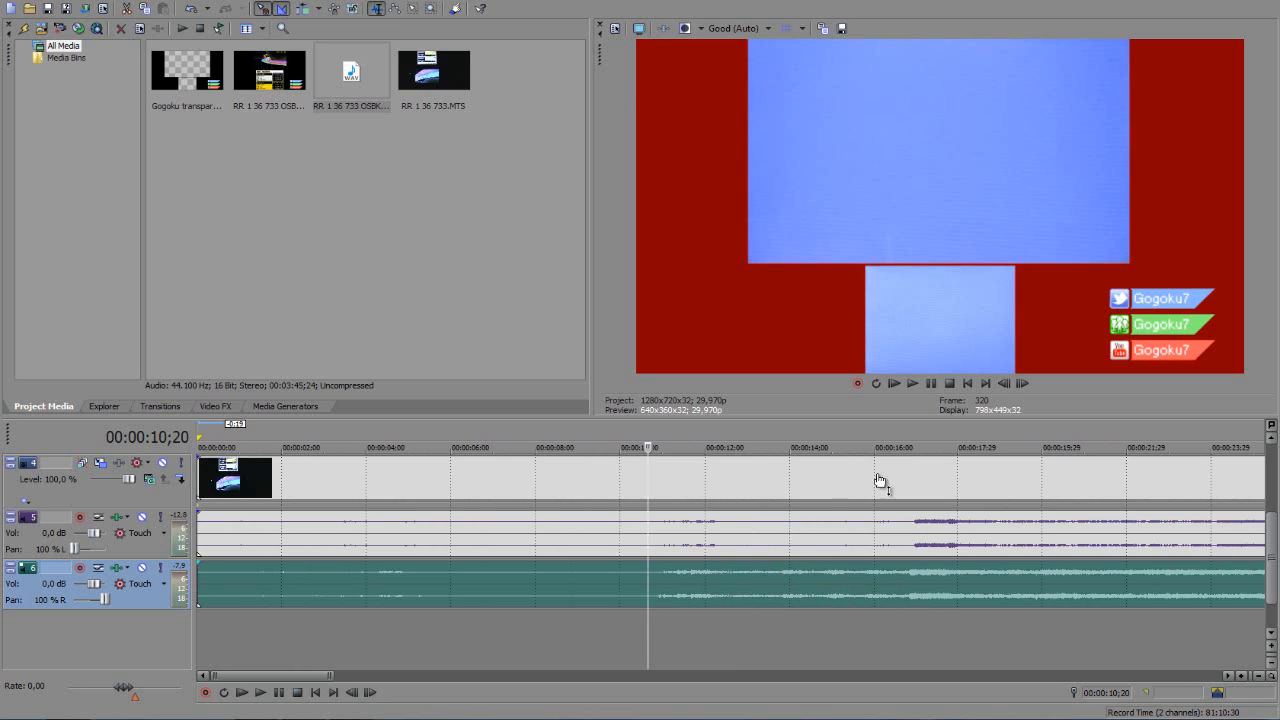
left_click(918, 386)
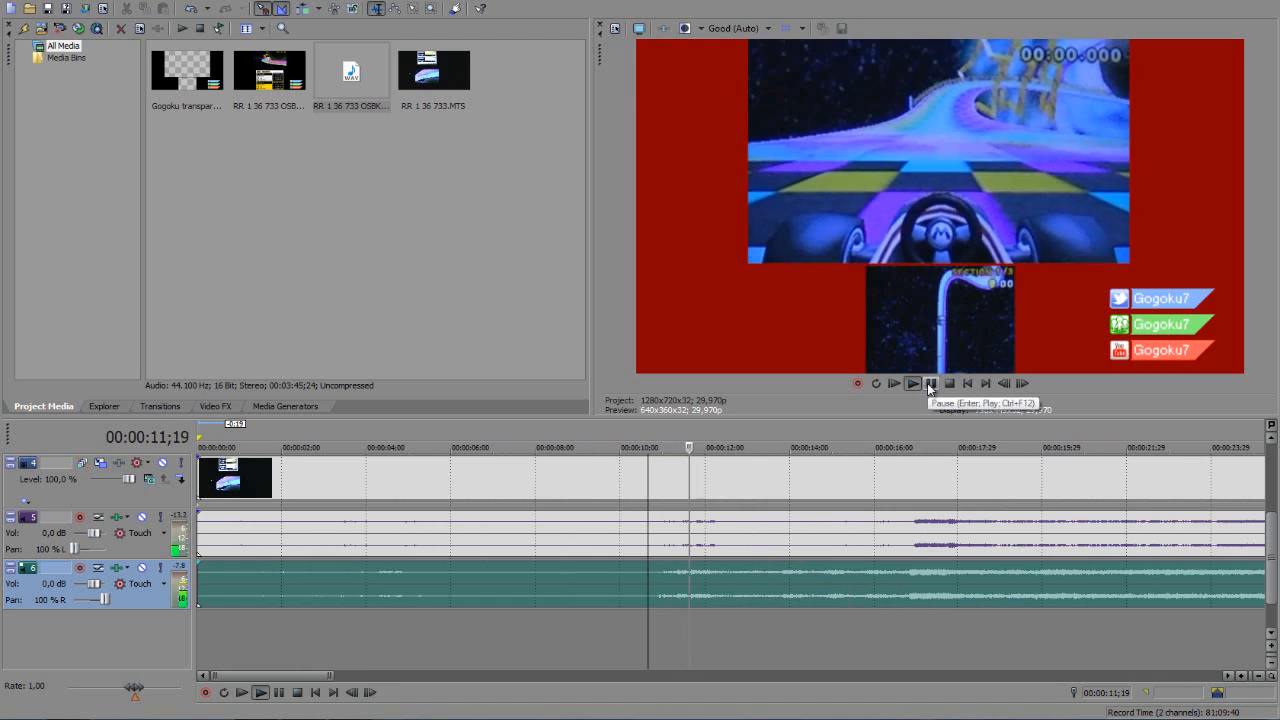
left_click(929, 388)
- Replay the passage from 00:00:10;17 and from 00:00:10;13 to listen for any remaining offset between the tracks
left_click(711, 519)
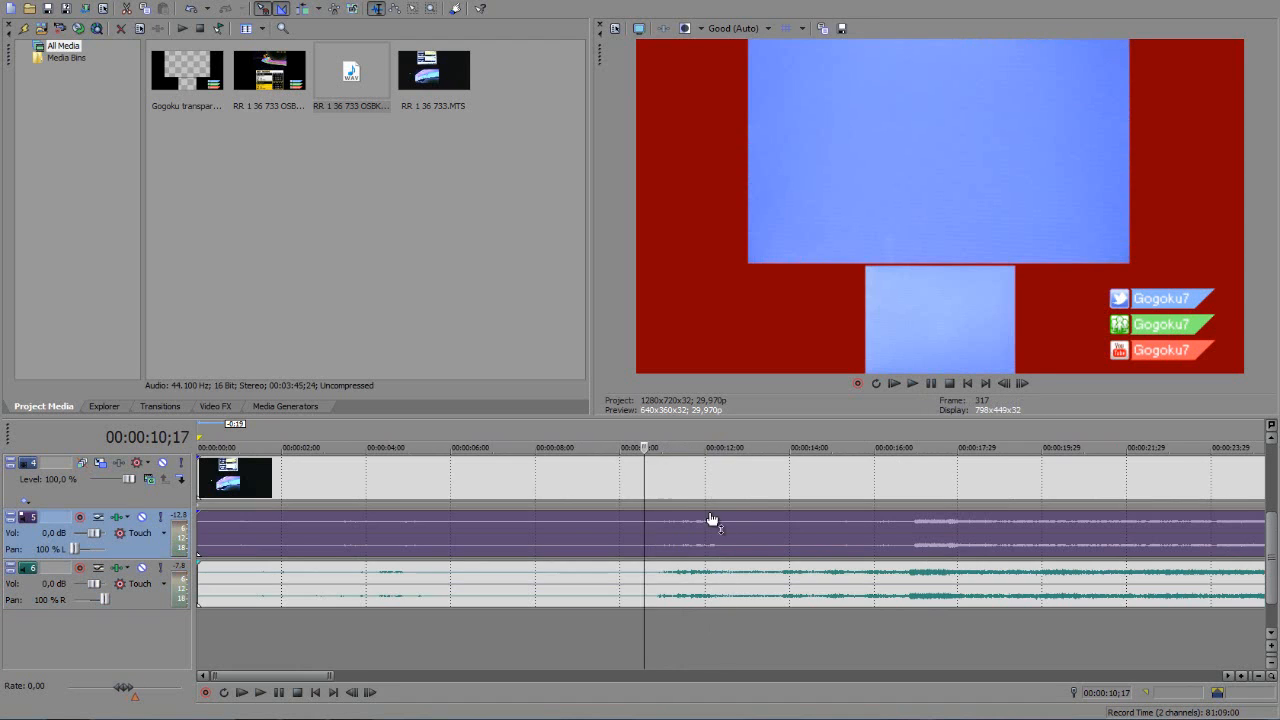
left_click(913, 386)
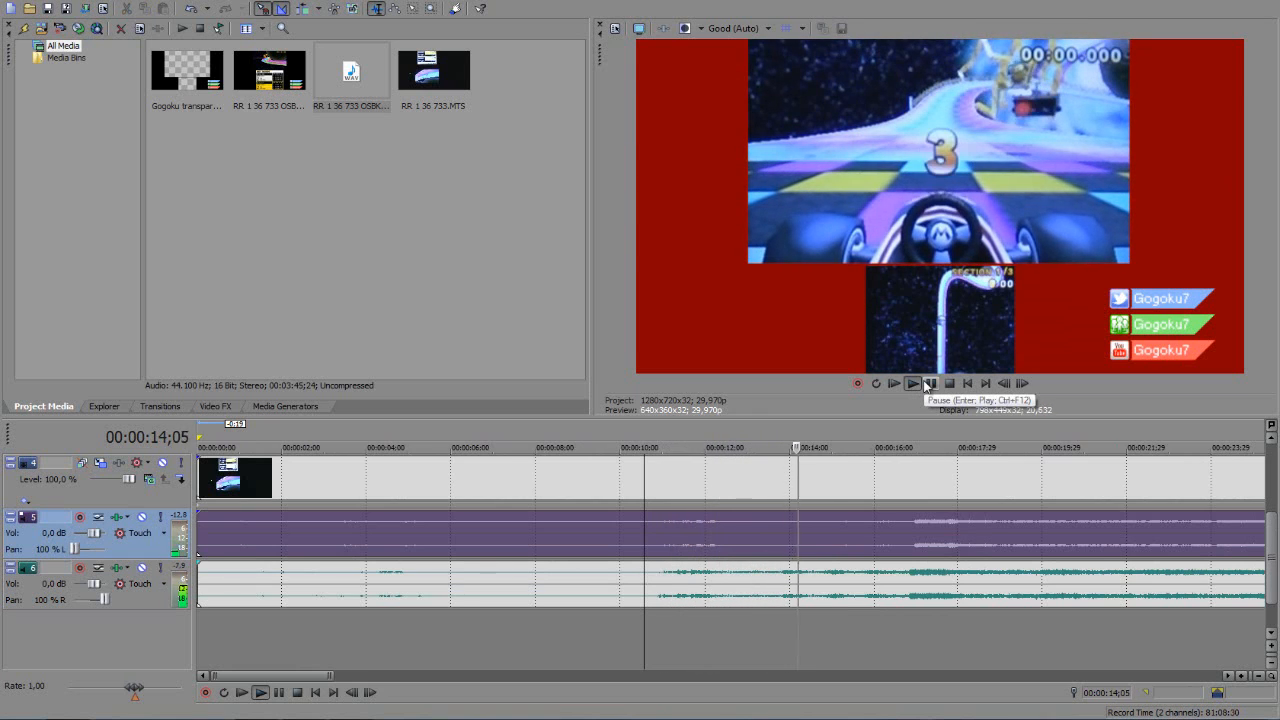
left_click(927, 385)
left_click(641, 597)
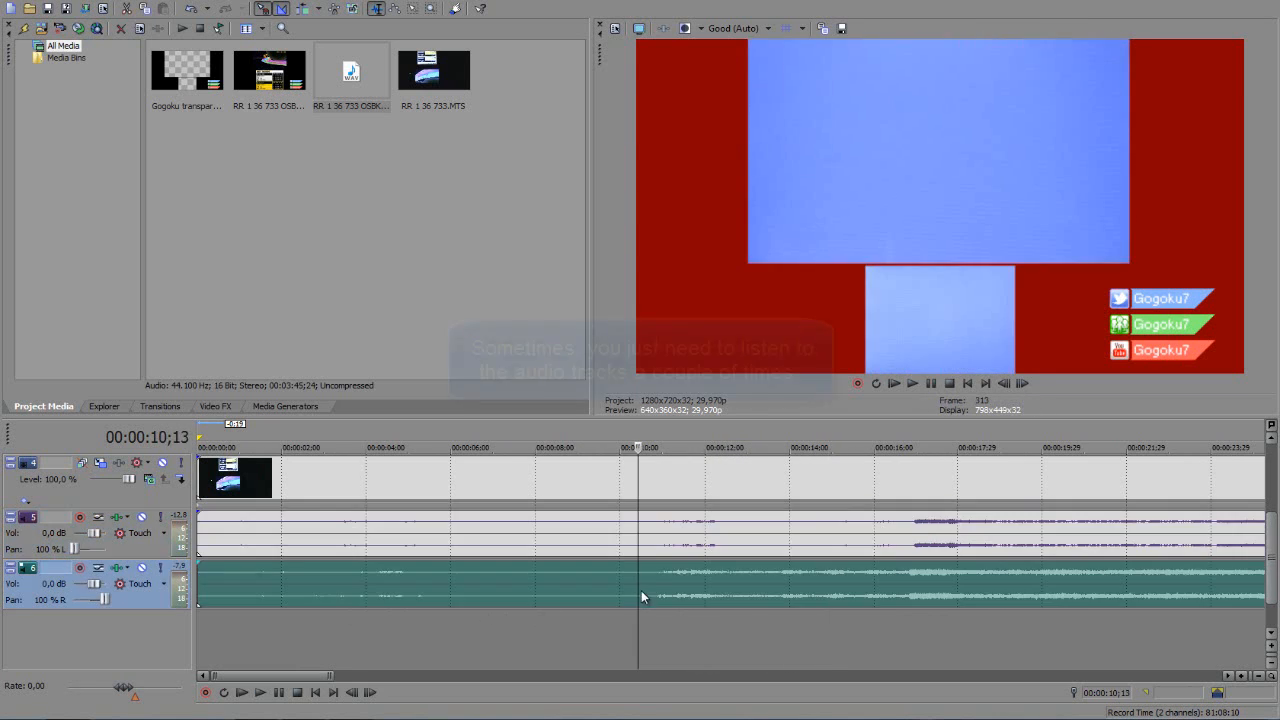
left_click(913, 385)
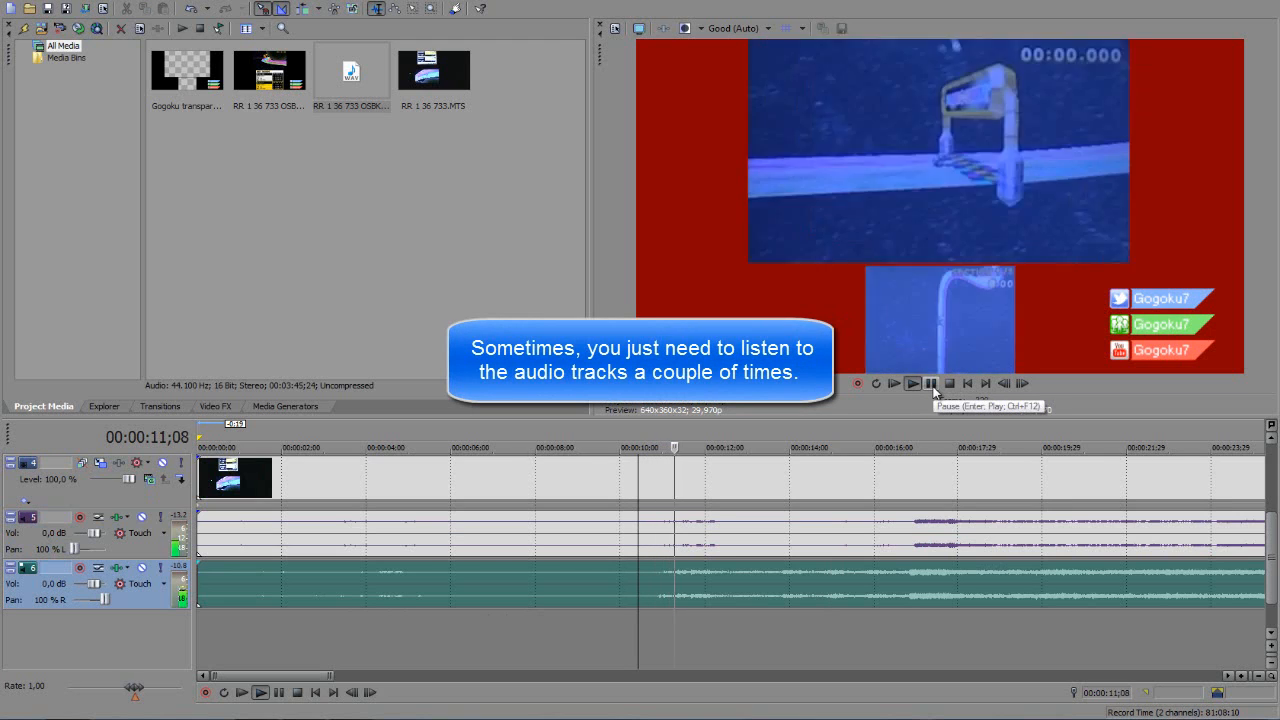
left_click(931, 385)
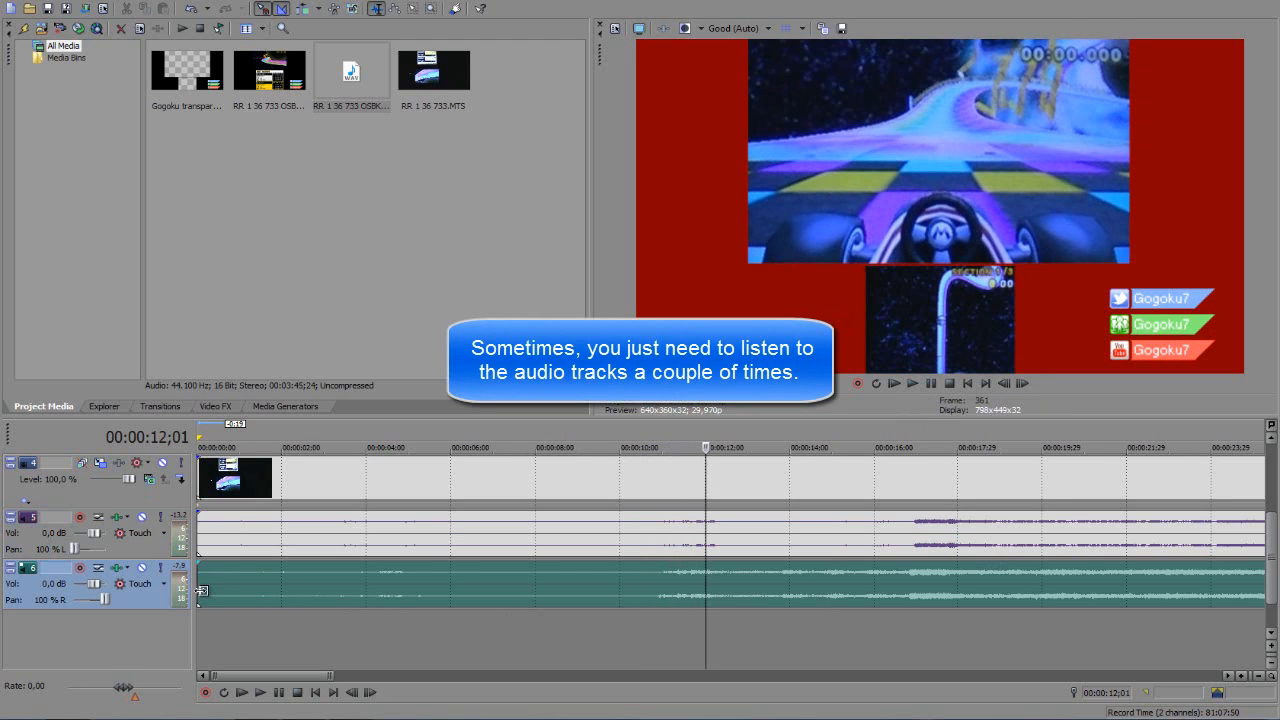
- Shift the Track 6 audio to start at 00:00:00;02 and play from 00:00:10;22 to check the sync
key("ctrl+Home")
scroll(255, 581, "up", 3)
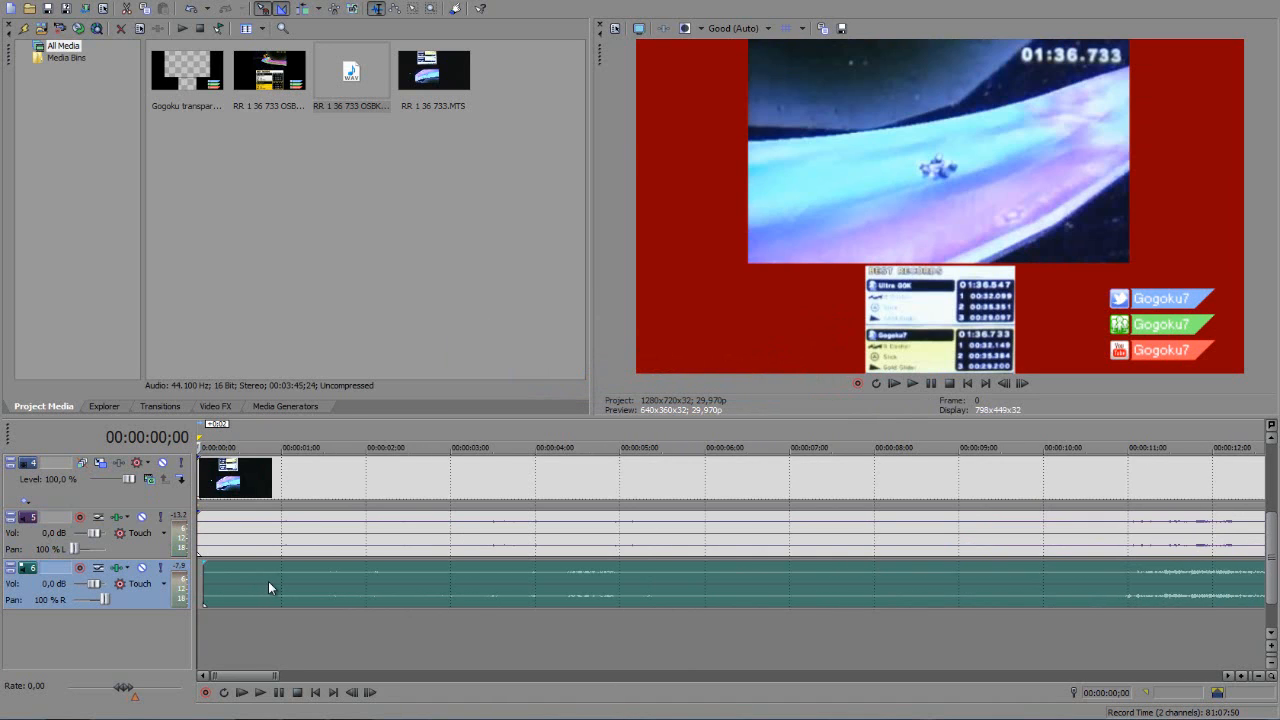
left_click_drag(258, 680, 285, 681)
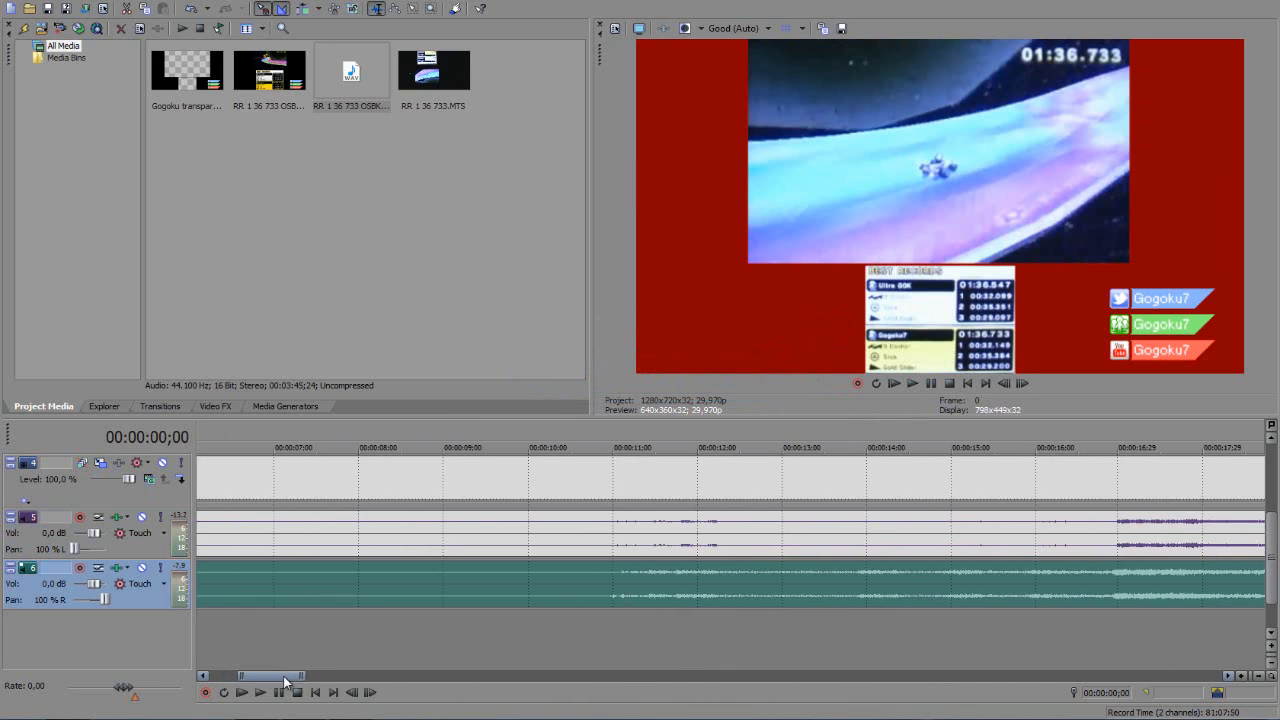
left_click(590, 549)
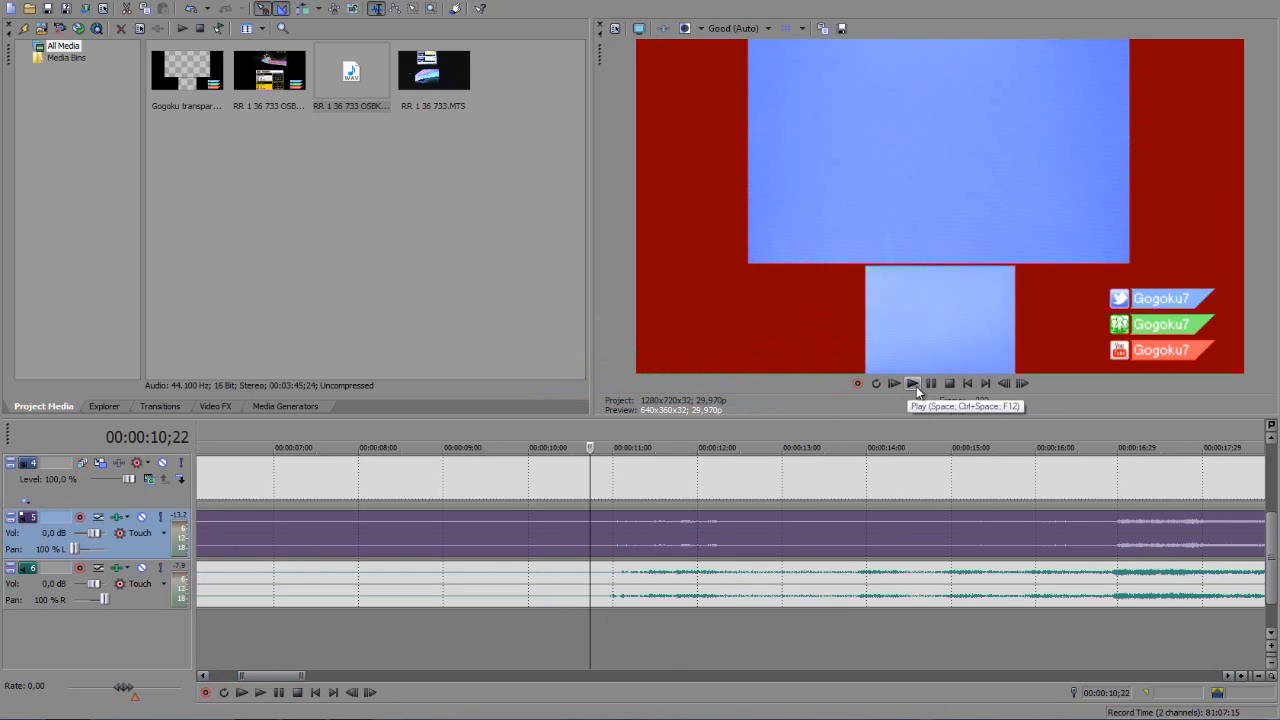
left_click(913, 384)
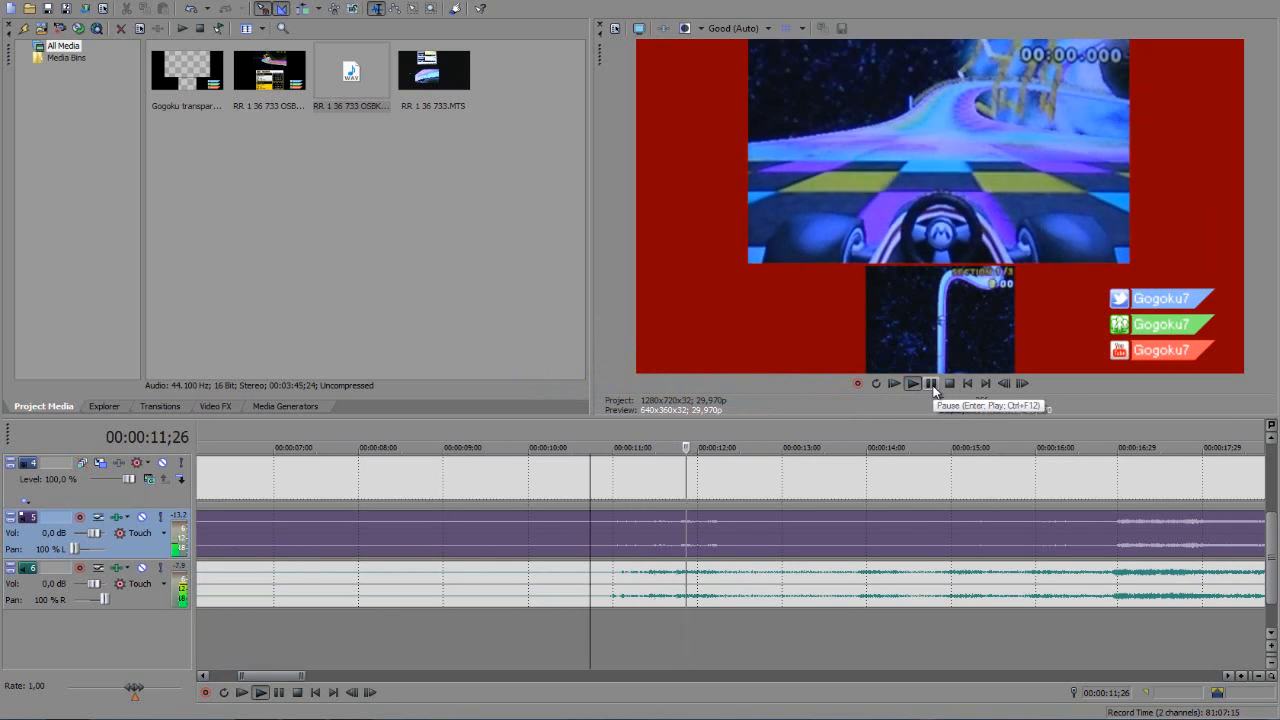
left_click(931, 384)
scroll(494, 541, "down", 5)
scroll(298, 573, "up", 5)
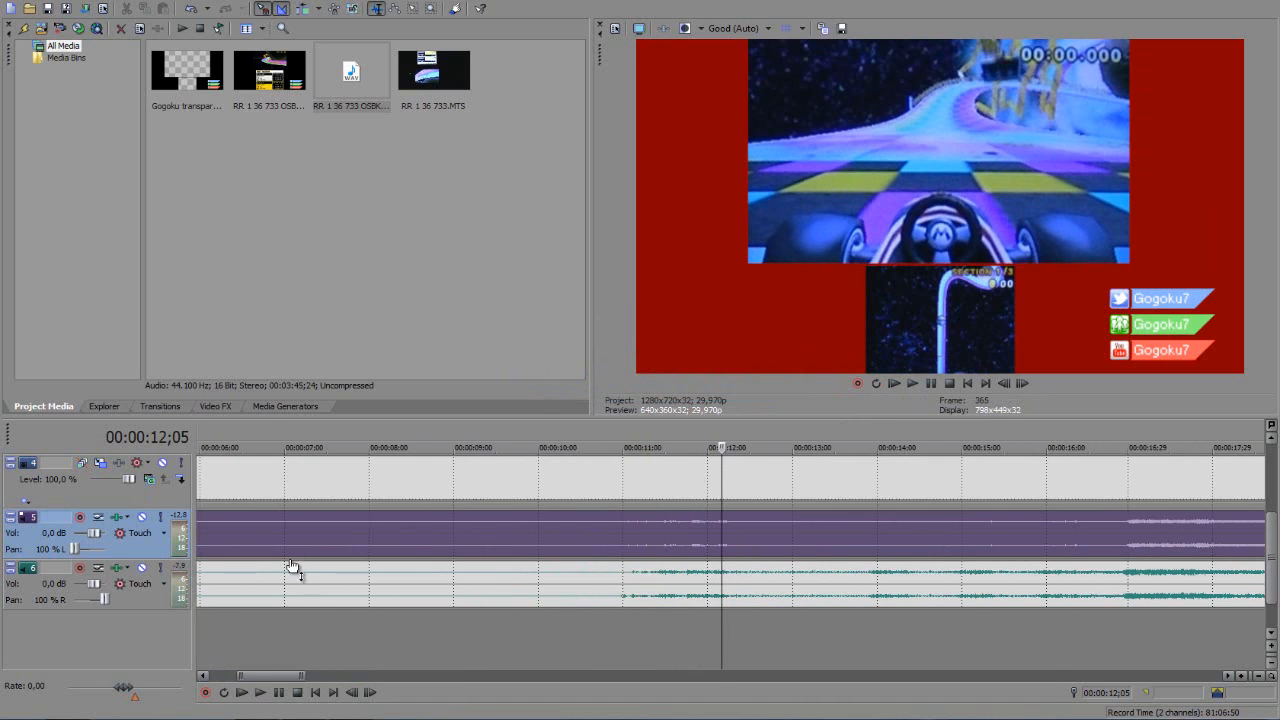
- Split the Track 5 audio and the camera video at 00:00:00;02, in line with the start of the Track 6 audio
left_click_drag(256, 676, 224, 680)
left_click(212, 540)
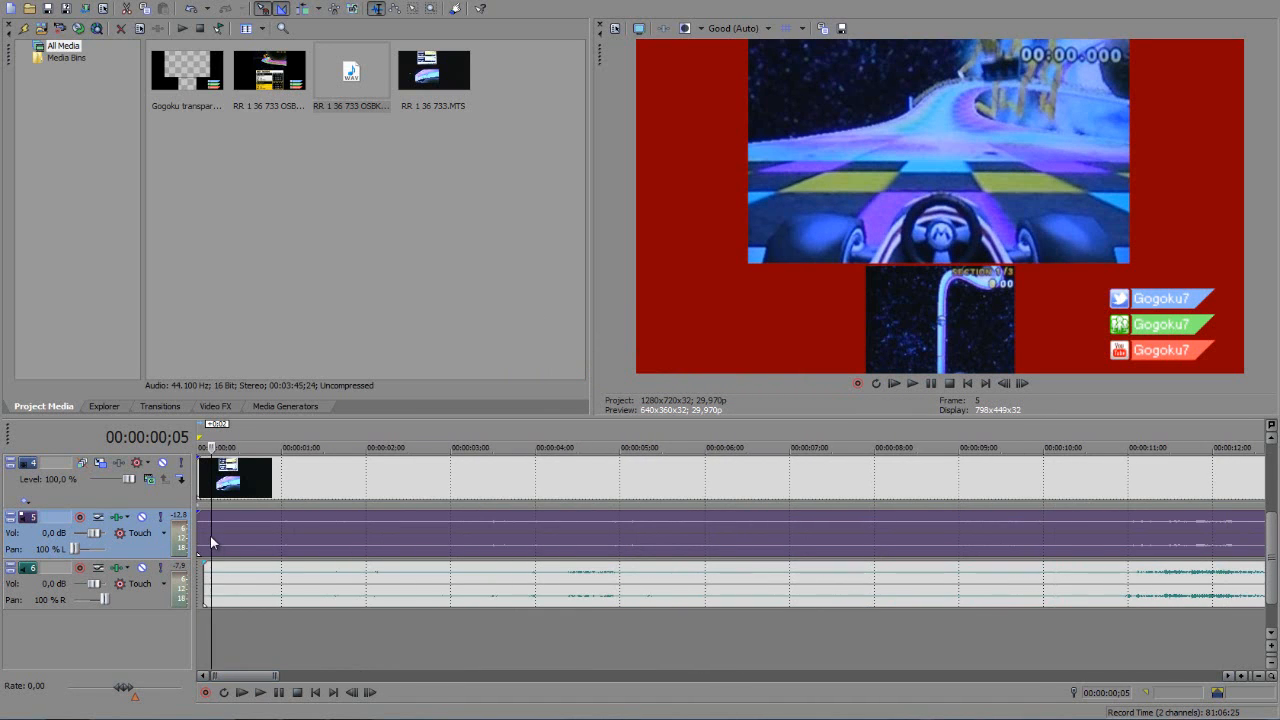
left_click(207, 543)
left_click(236, 488)
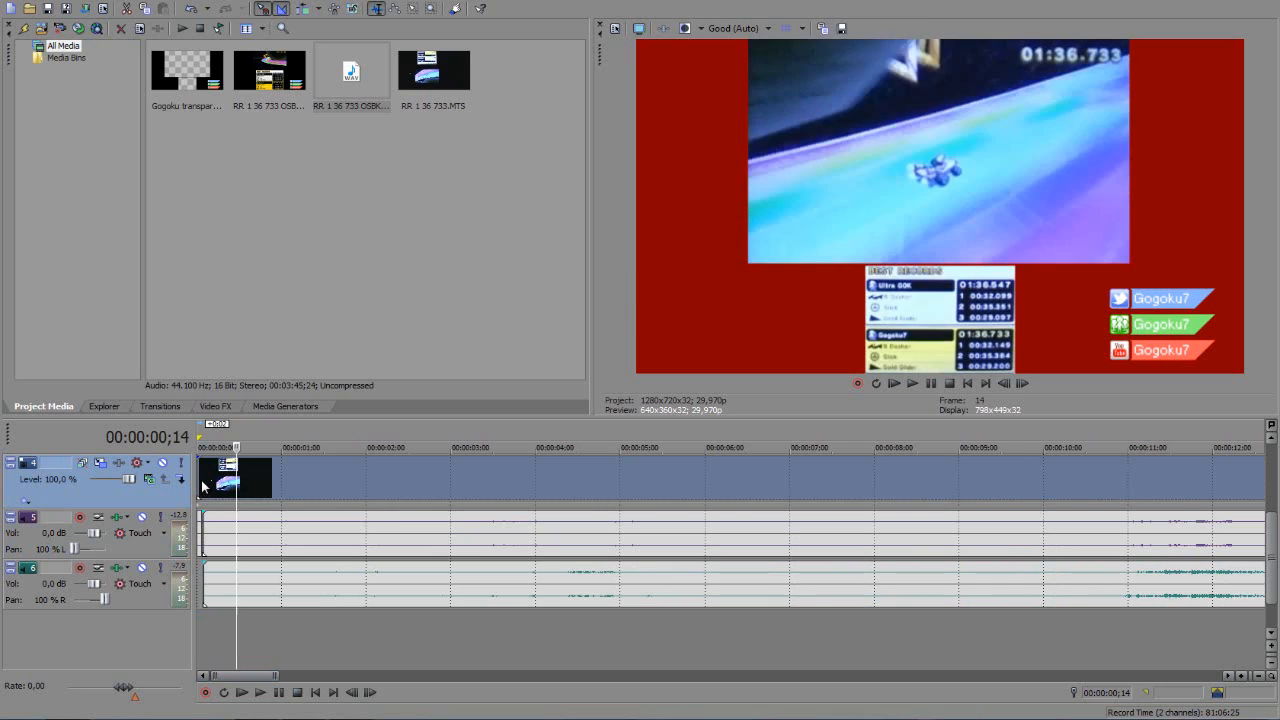
left_click(200, 482)
left_click(215, 490)
left_click(204, 491)
key("s")
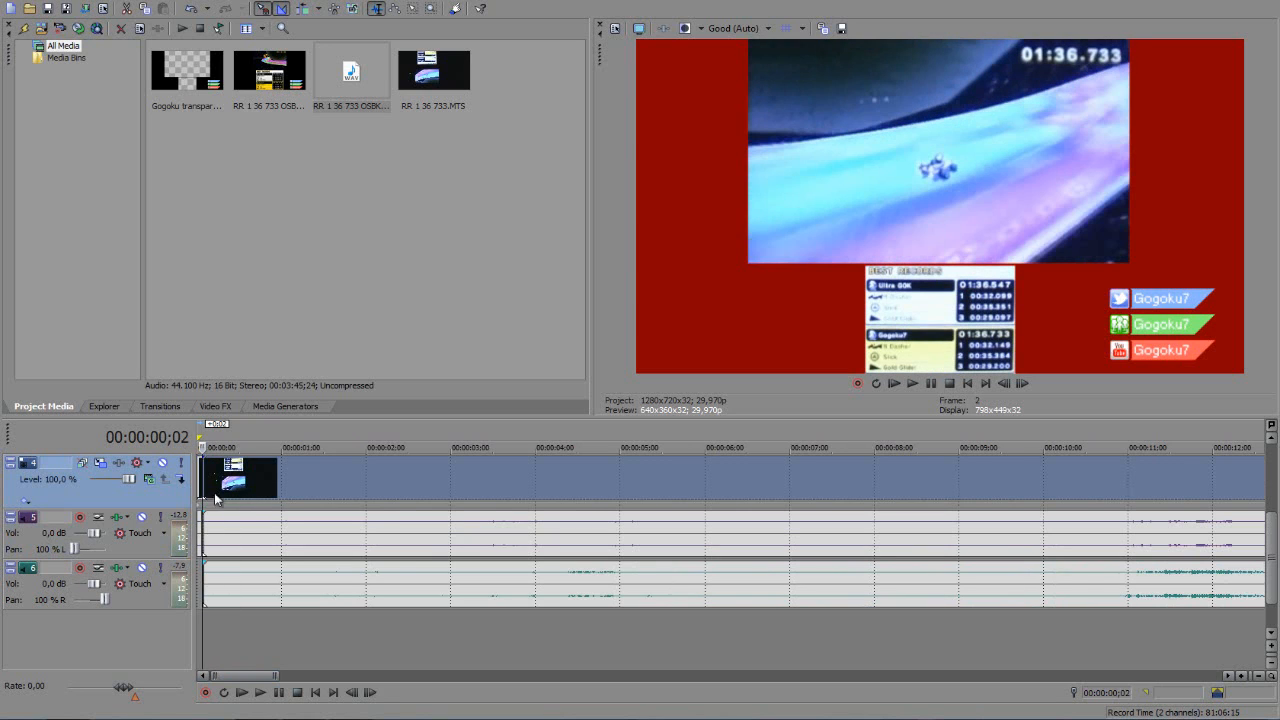
- Delete the two-frame pieces of camera audio and camera video before the cut
scroll(251, 520, "up", 4)
left_click(202, 536)
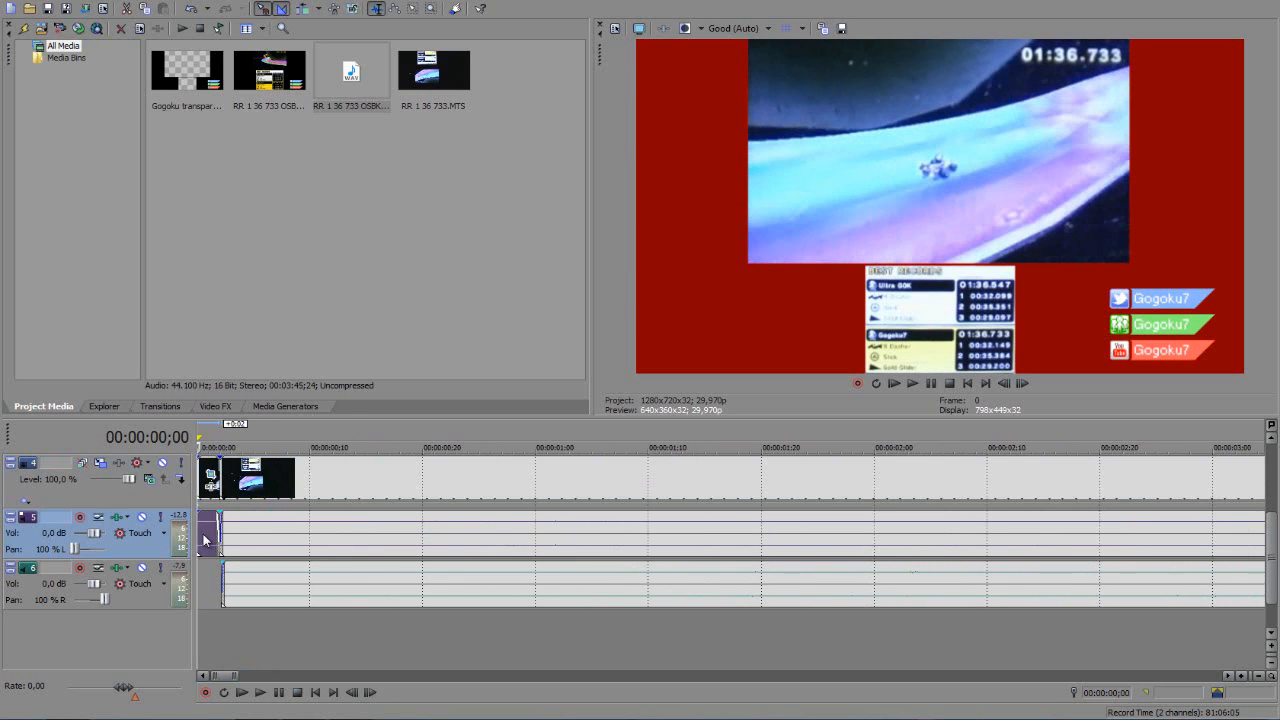
key("Delete")
left_click(203, 490)
key("Delete")
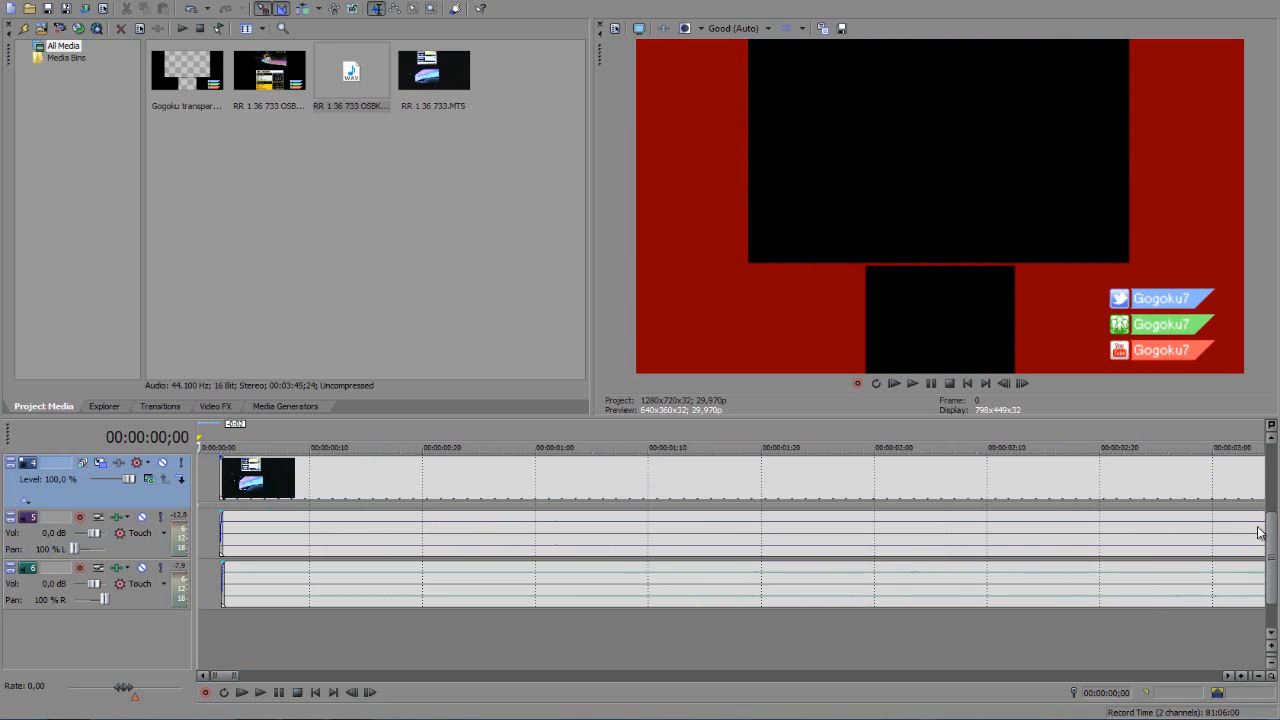
- Split the Track 2 template at 00:00:00;02 and delete the piece before the cut
left_click_drag(1262, 531, 1238, 487)
left_click(242, 544)
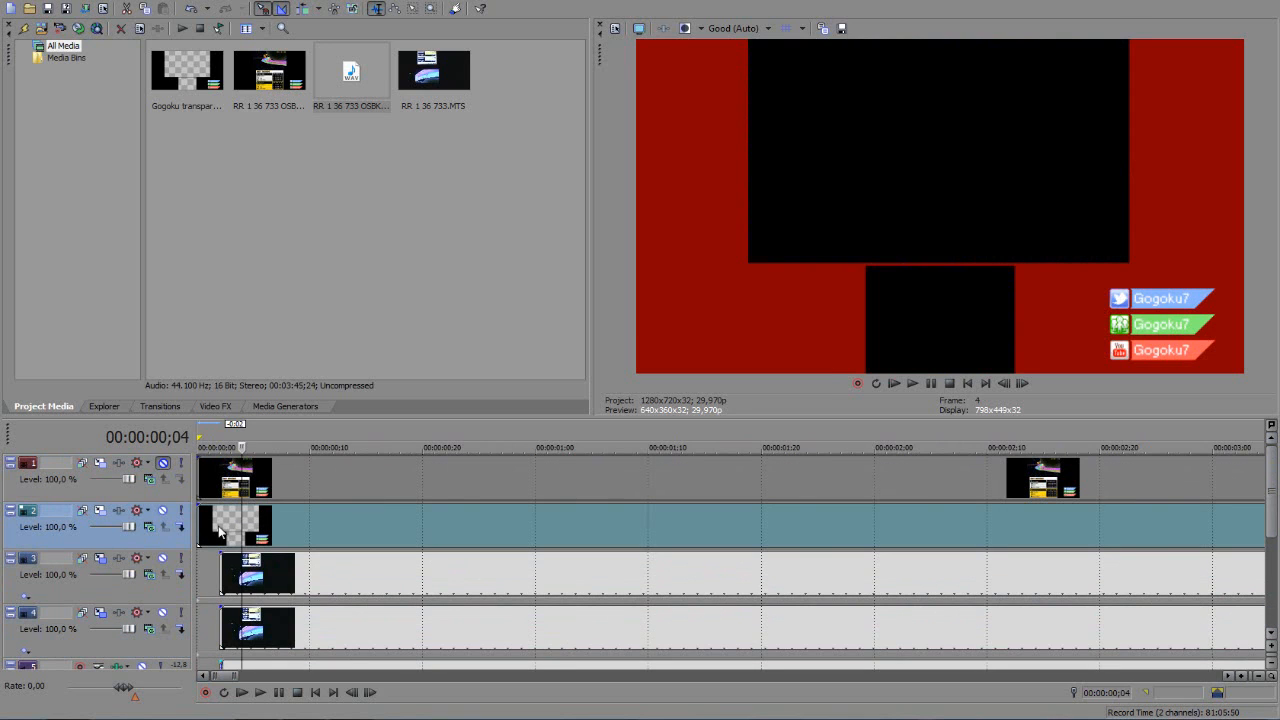
left_click(219, 545)
key("s")
left_click(208, 538)
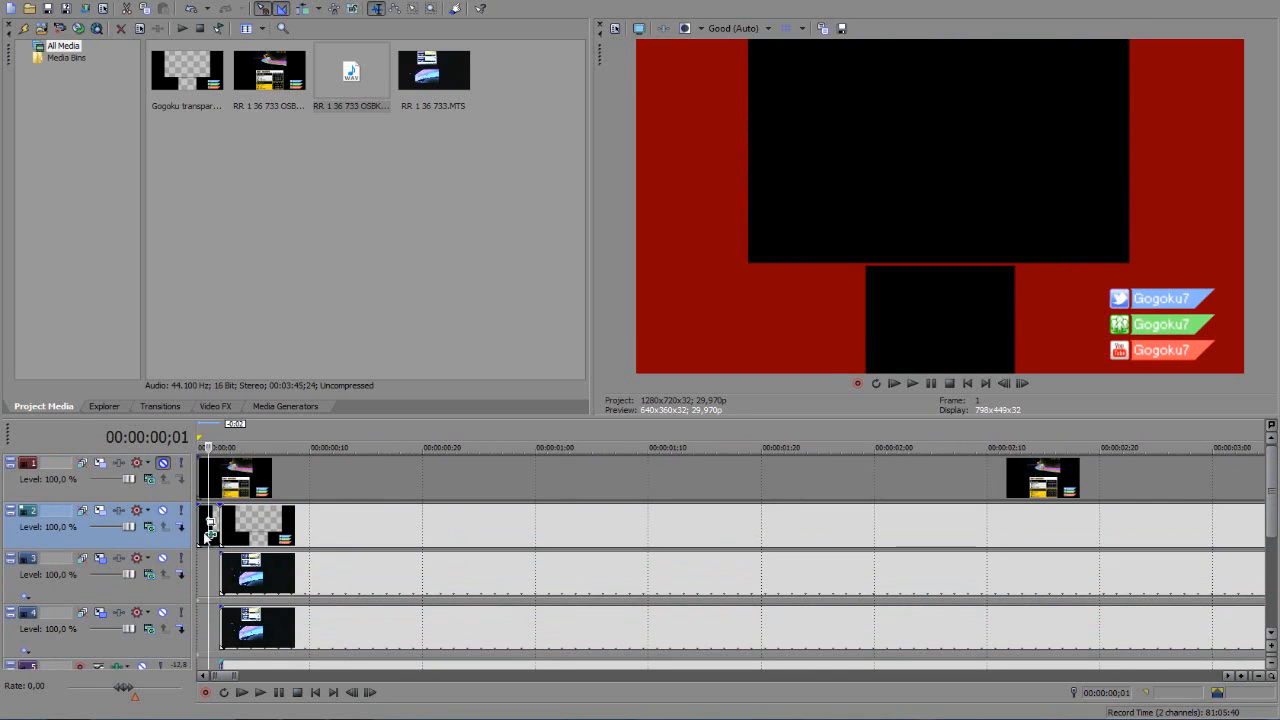
key("space")
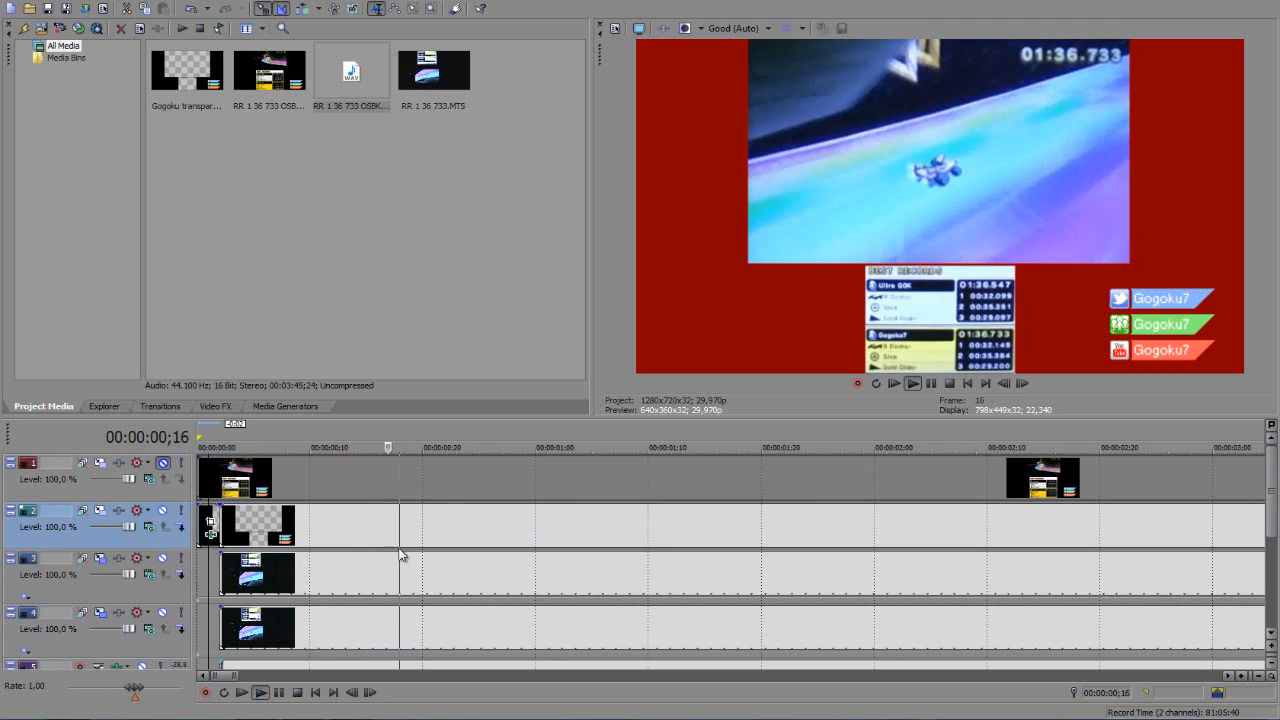
left_click(931, 385)
key("Home")
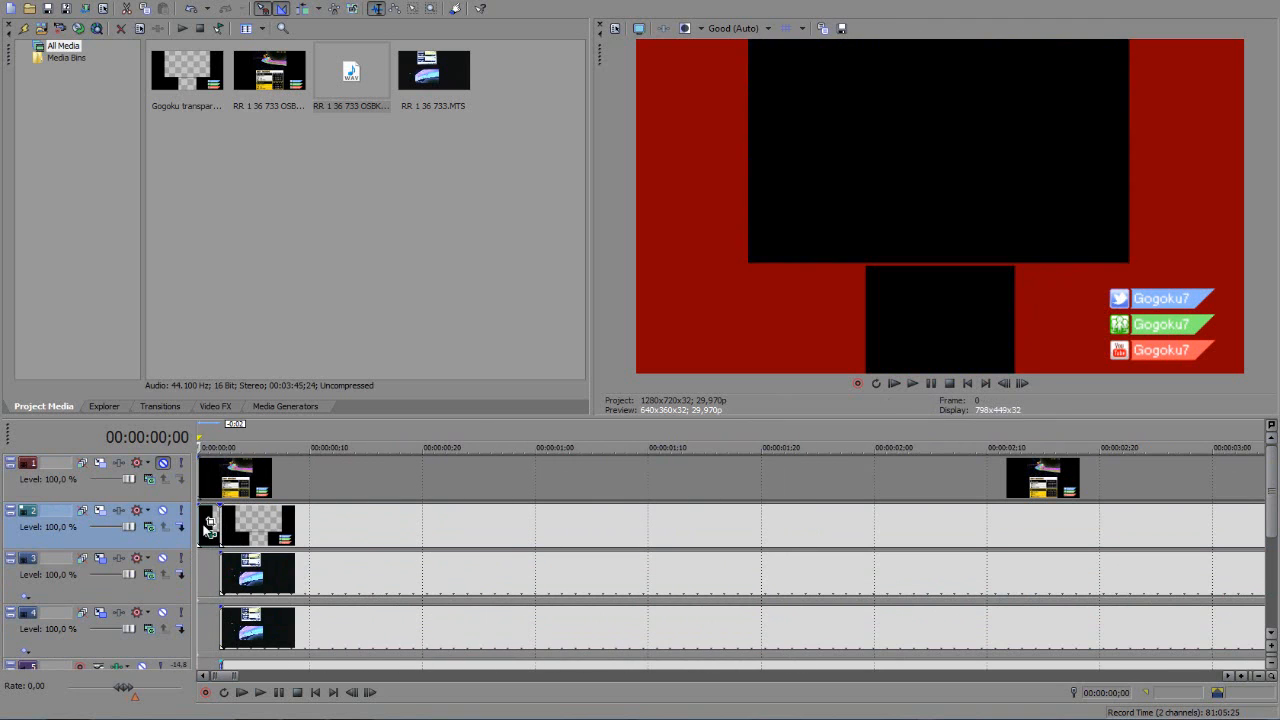
left_click_drag(210, 527, 269, 521)
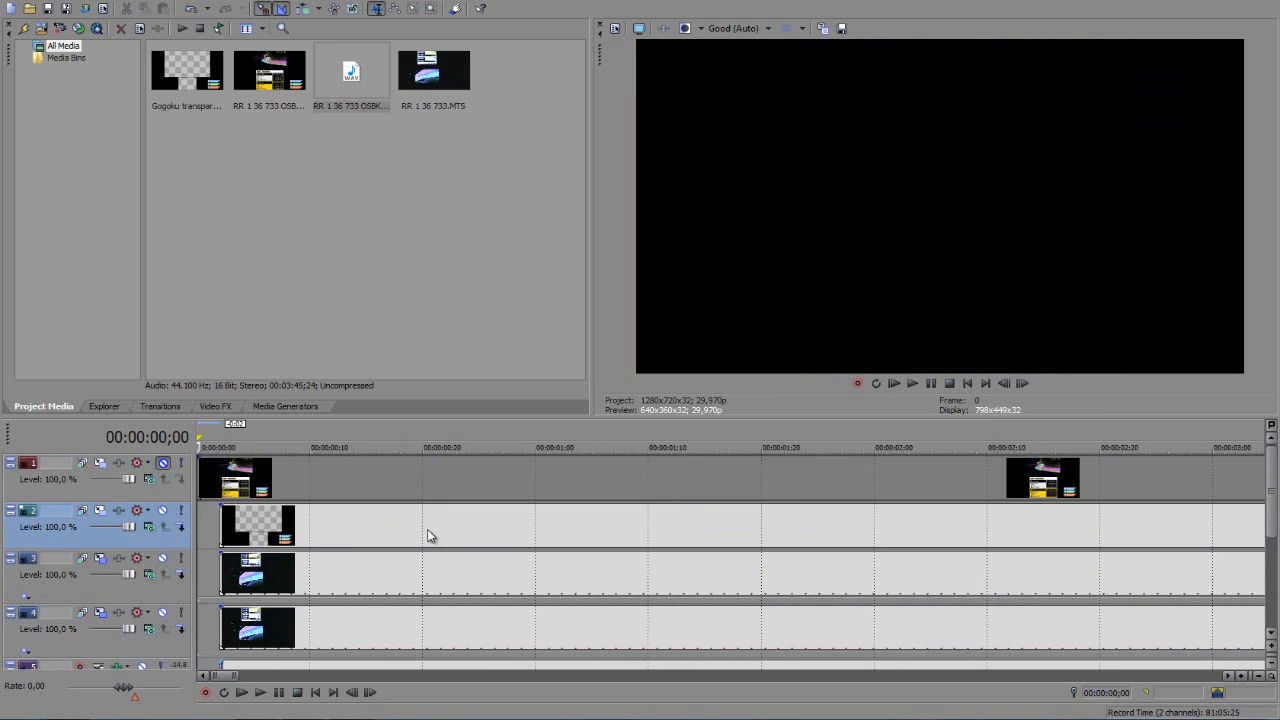
- Slide the template, both camera video tracks and both audio tracks back to the start of the timeline
left_click_drag(428, 536, 392, 534)
left_click_drag(449, 589, 279, 630)
scroll(454, 585, "down", 1)
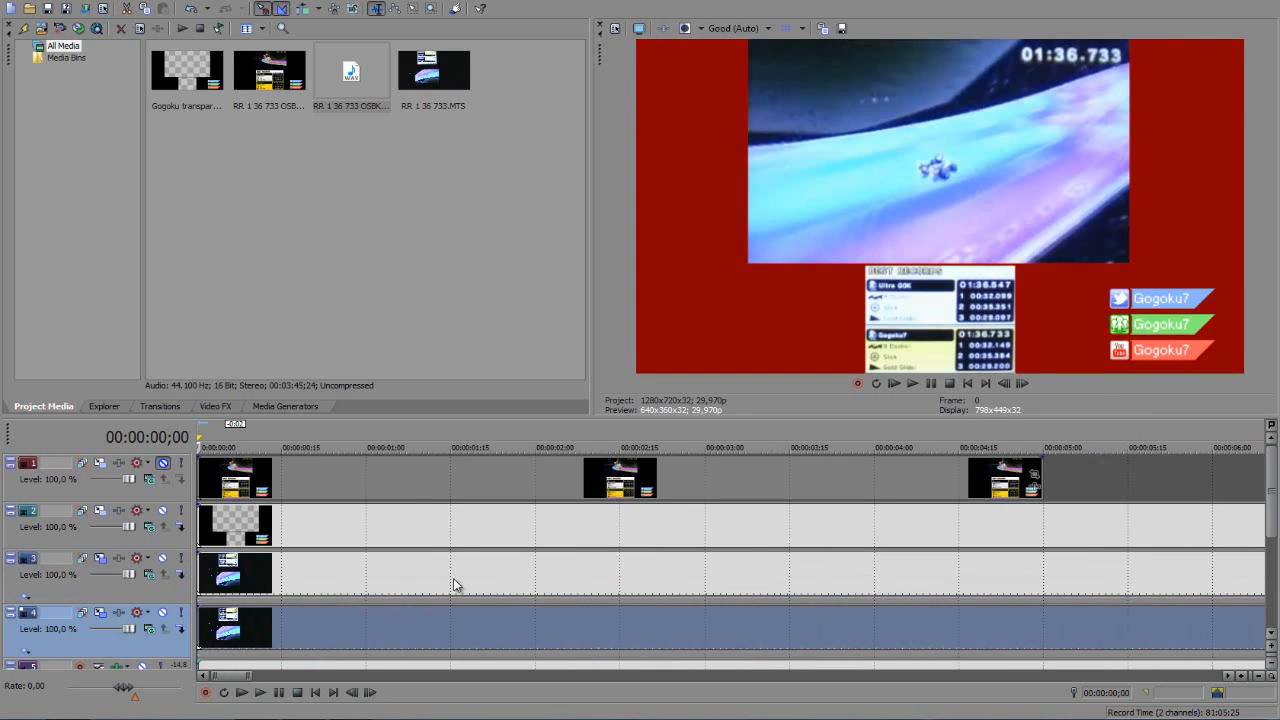
left_click_drag(1272, 500, 1276, 590)
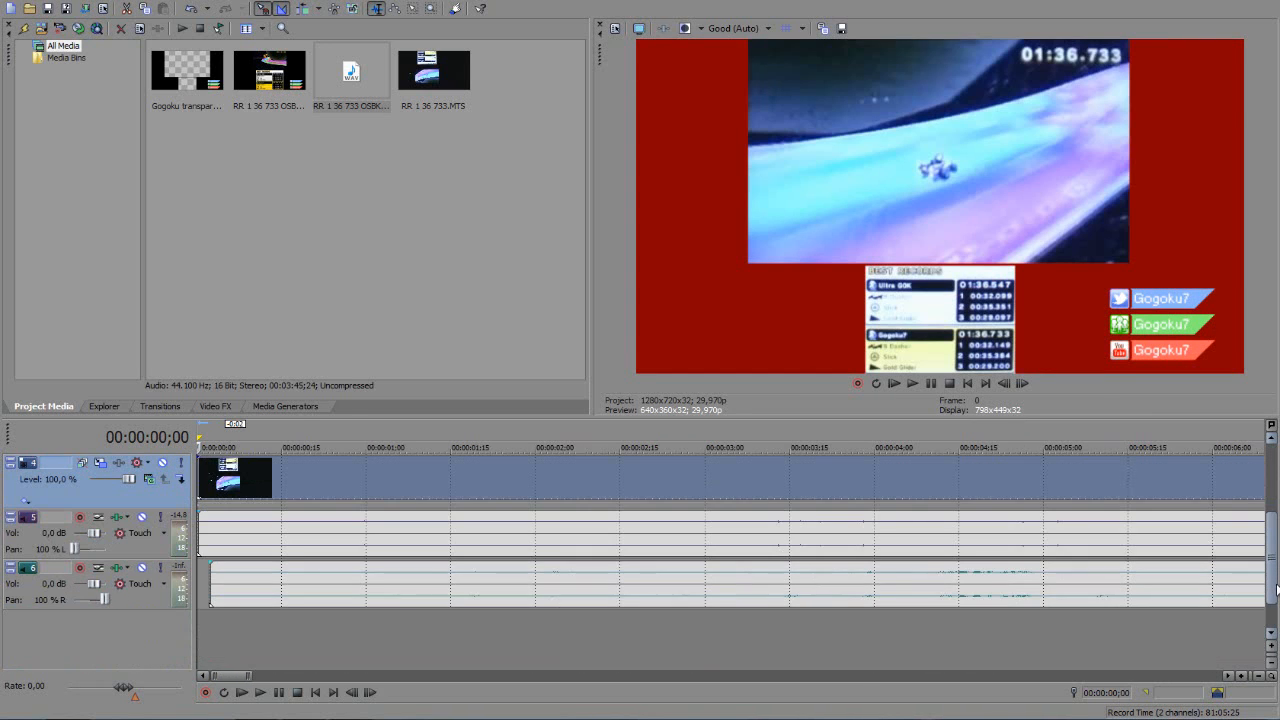
left_click(760, 585)
scroll(760, 585, "down", 5)
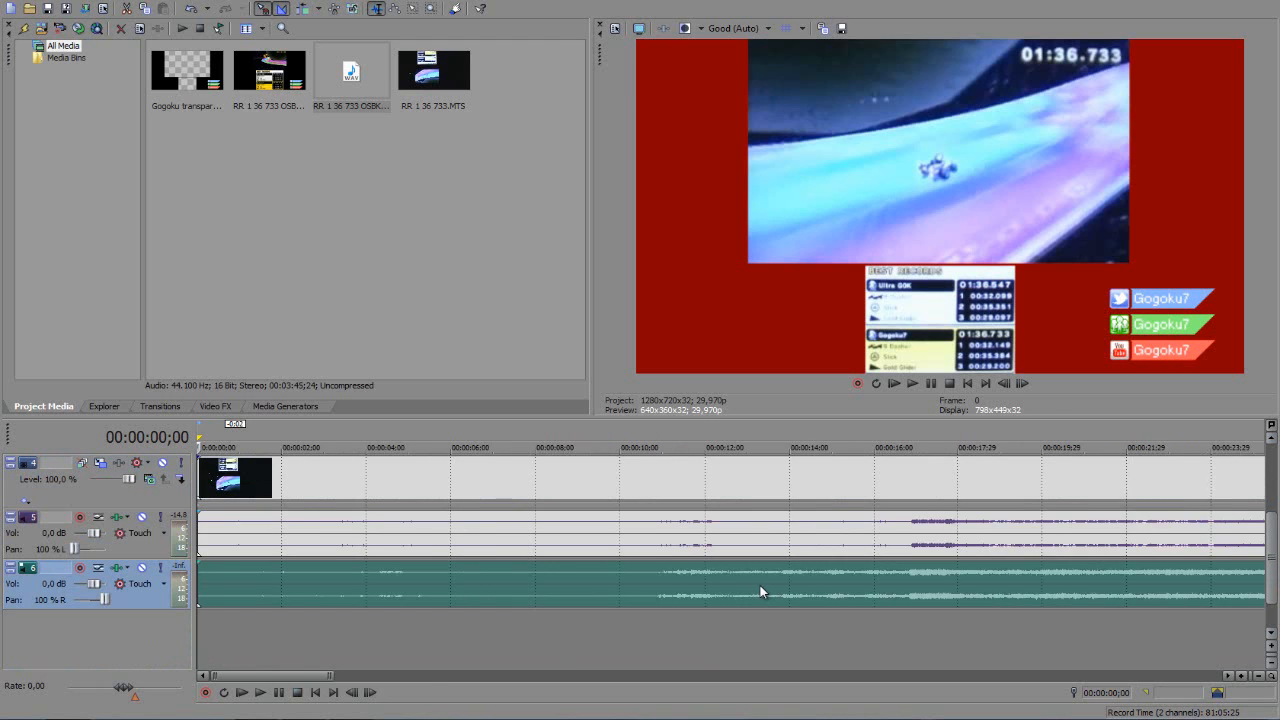
- Play a short stretch from 00:00:10;05 to check the sync of the realigned audio tracks
left_click(411, 555)
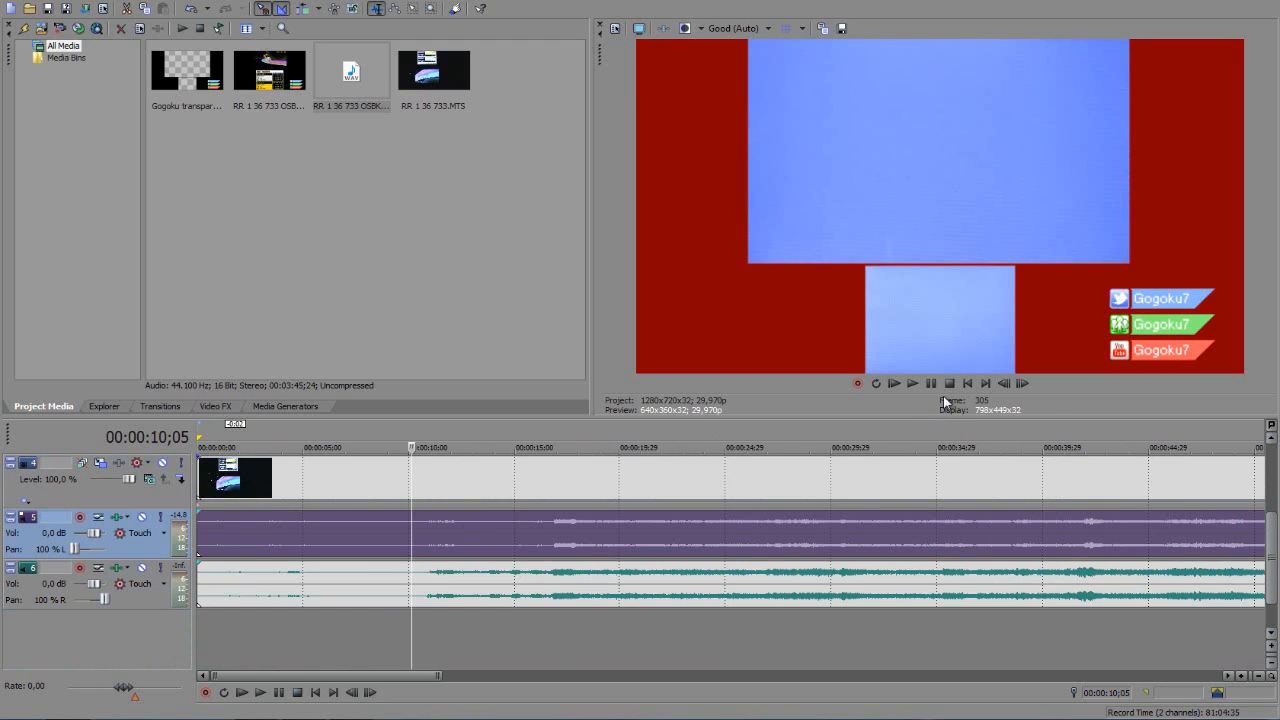
left_click(920, 388)
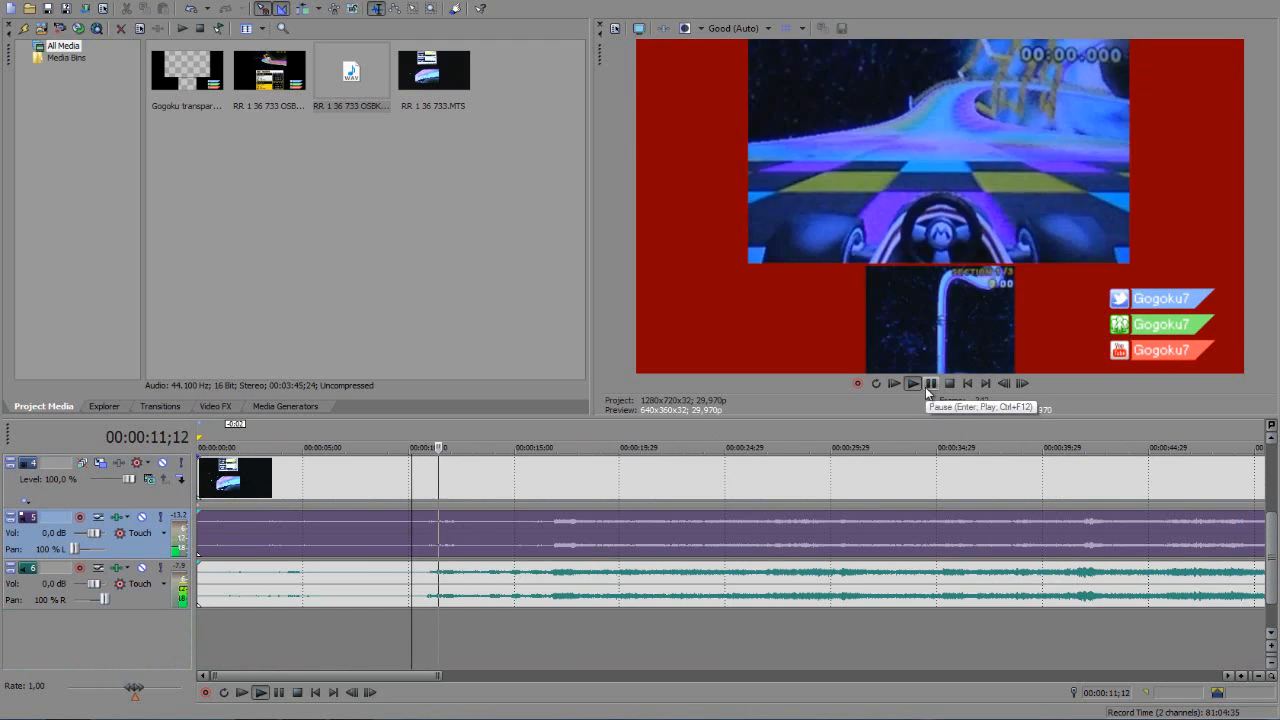
left_click(930, 384)
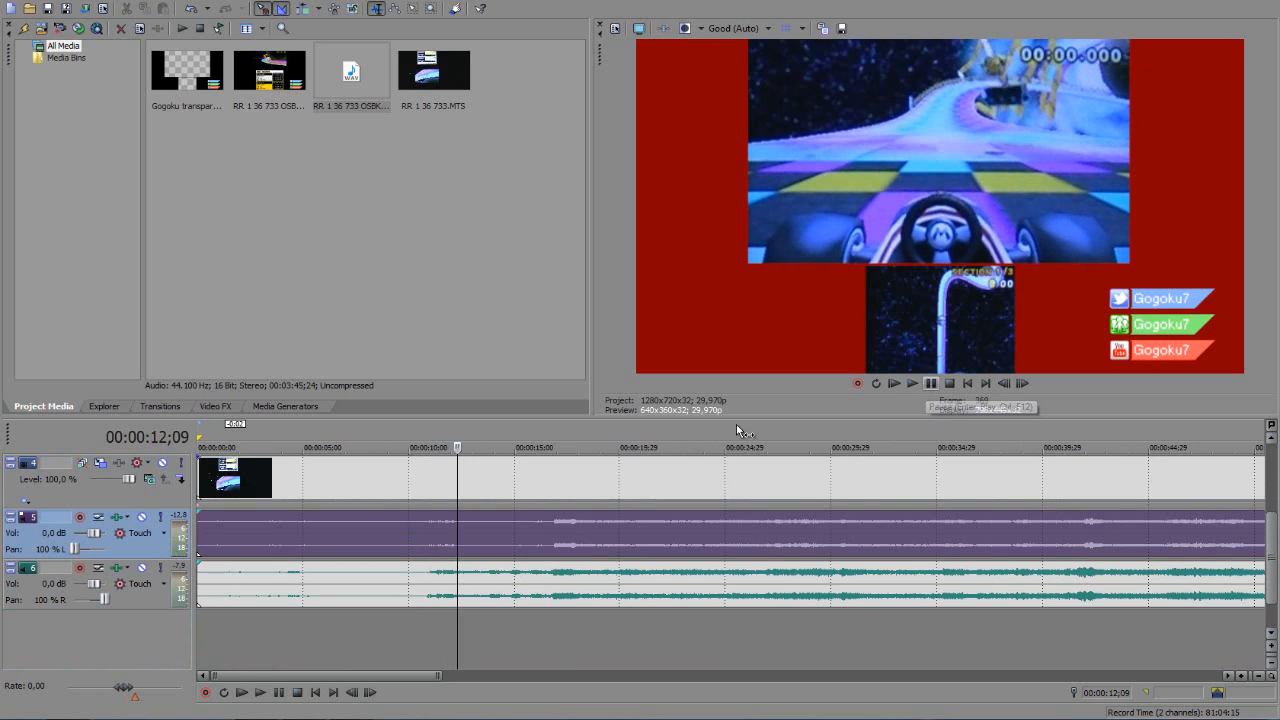
- Reset the panning of both audio tracks to Center and mute the camera audio on Track 5
double_click(70, 548)
double_click(105, 599)
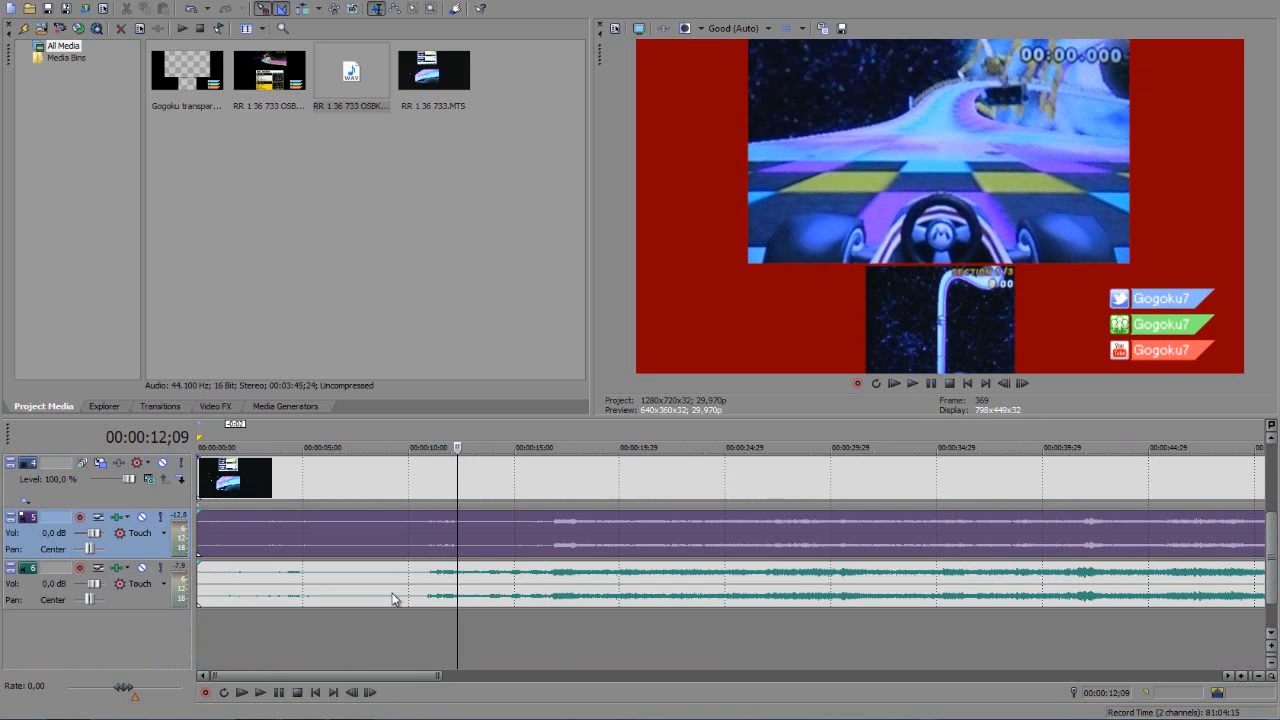
left_click(142, 518)
- Fit the whole project in the timeline and bring up the White Balance effect's presets in the video effects list
left_click(1224, 560)
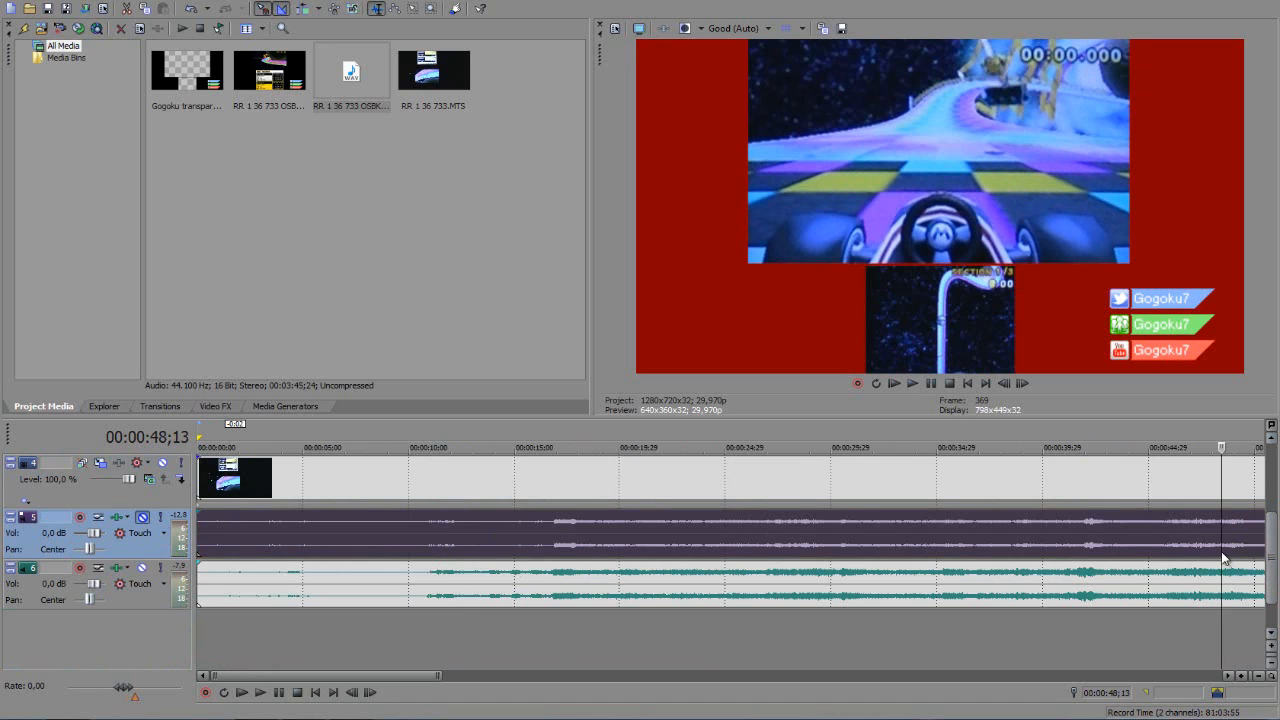
scroll(1168, 528, "down", 5)
left_click_drag(1274, 527, 1274, 474)
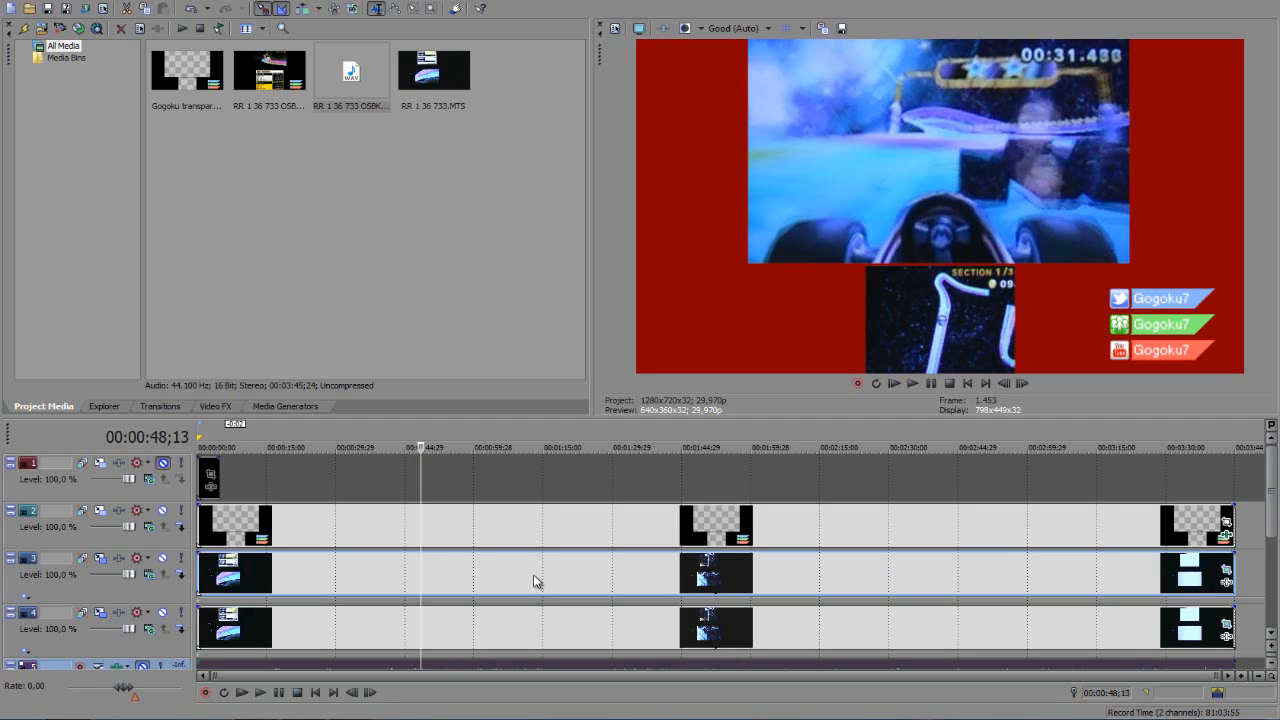
left_click(272, 406)
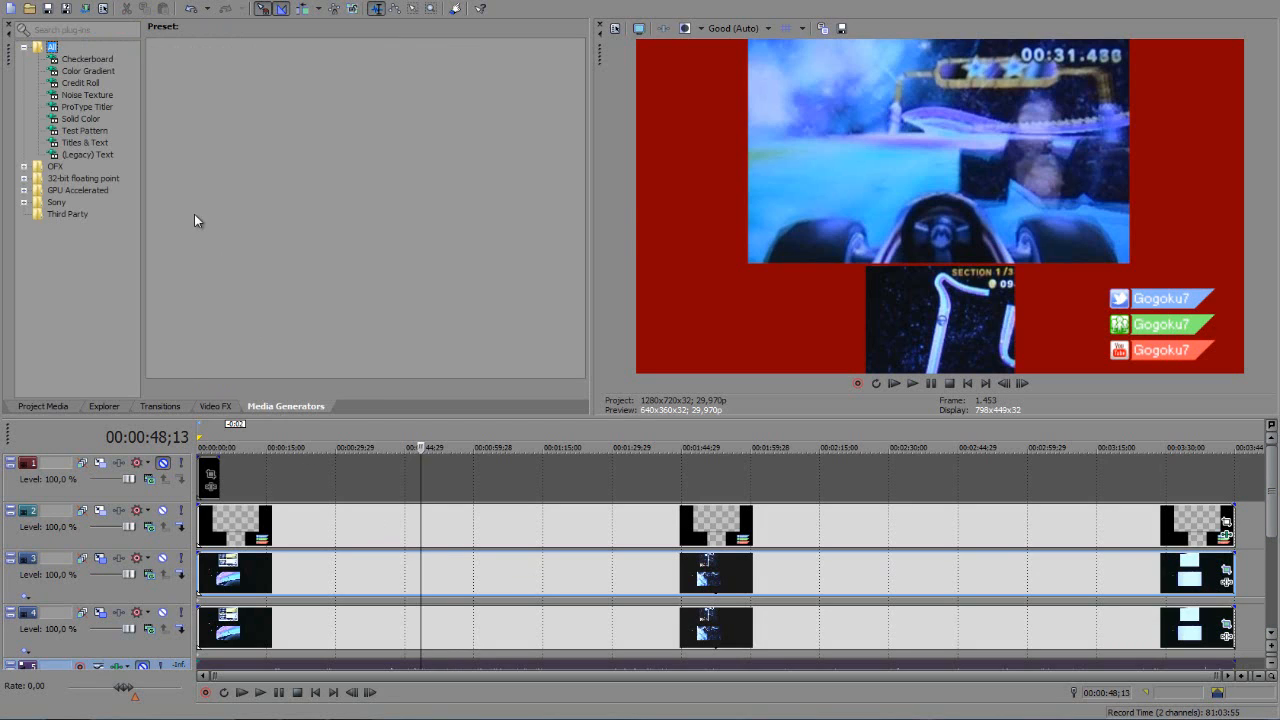
left_click(215, 406)
left_click_drag(128, 172, 139, 368)
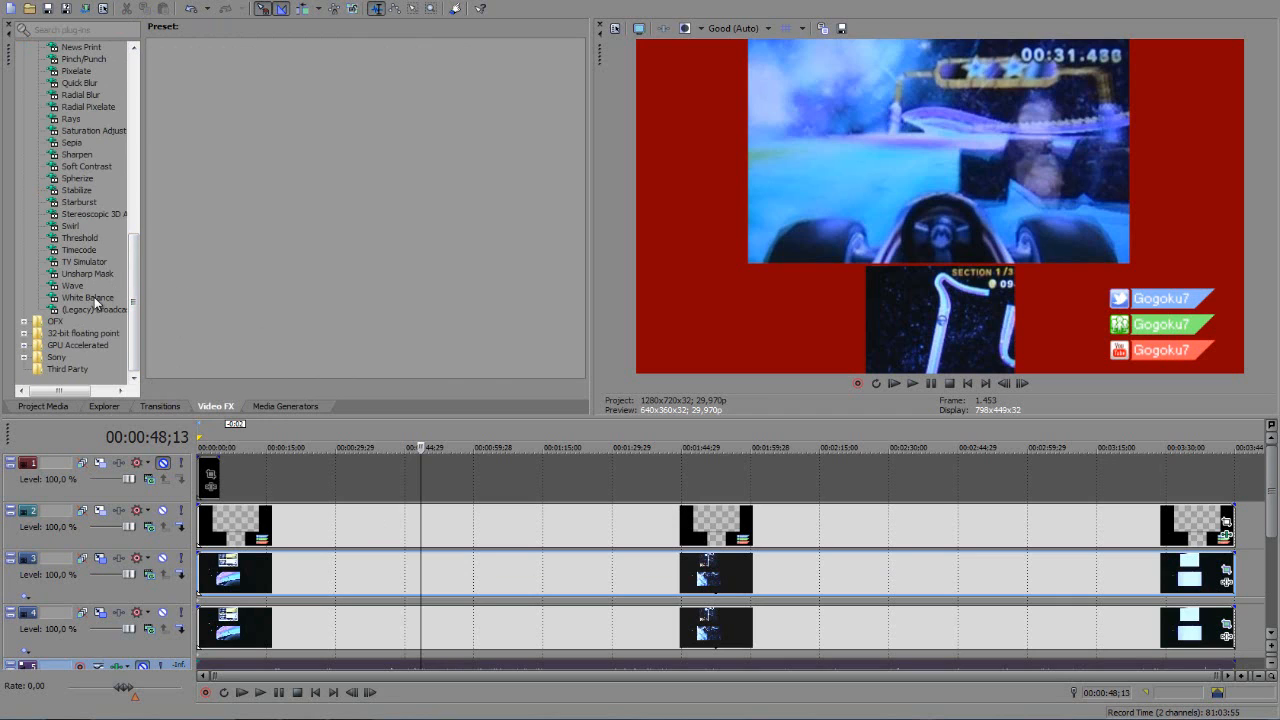
left_click(90, 297)
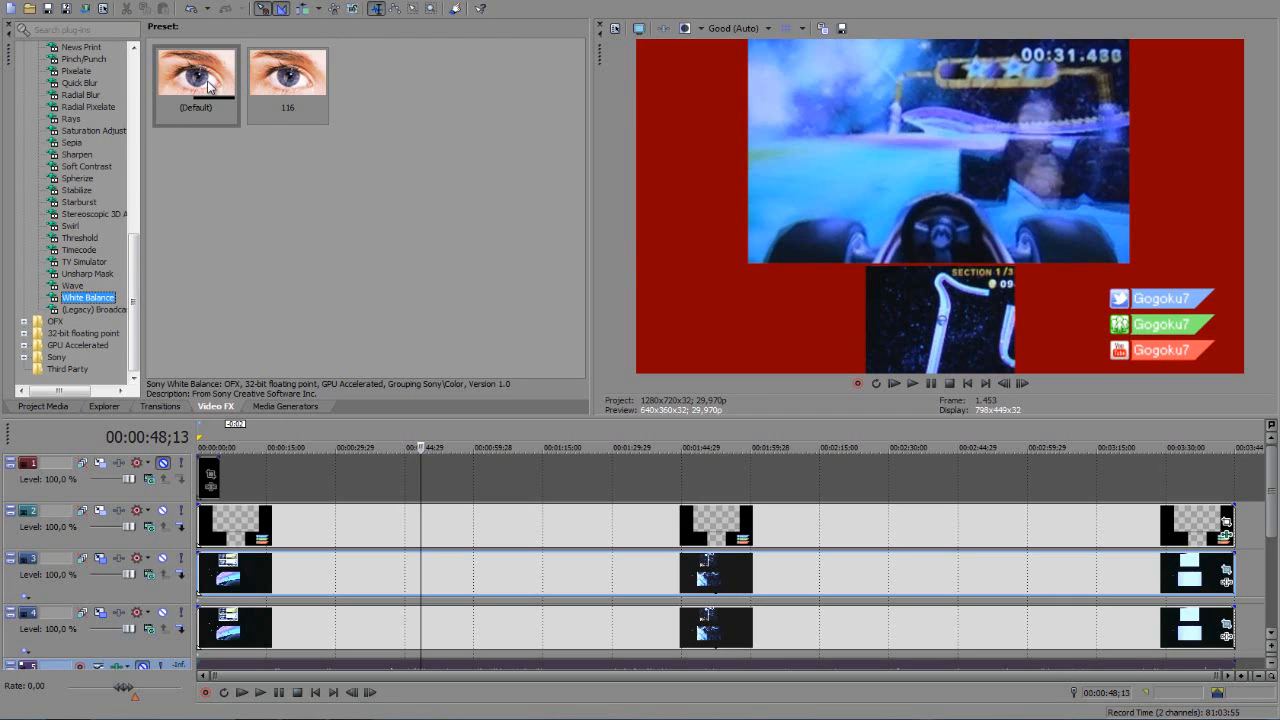
- Examine the footage at several points from 00:00:32;25 to 00:01:37;12 for a frame with a clearly white area
left_click(348, 574)
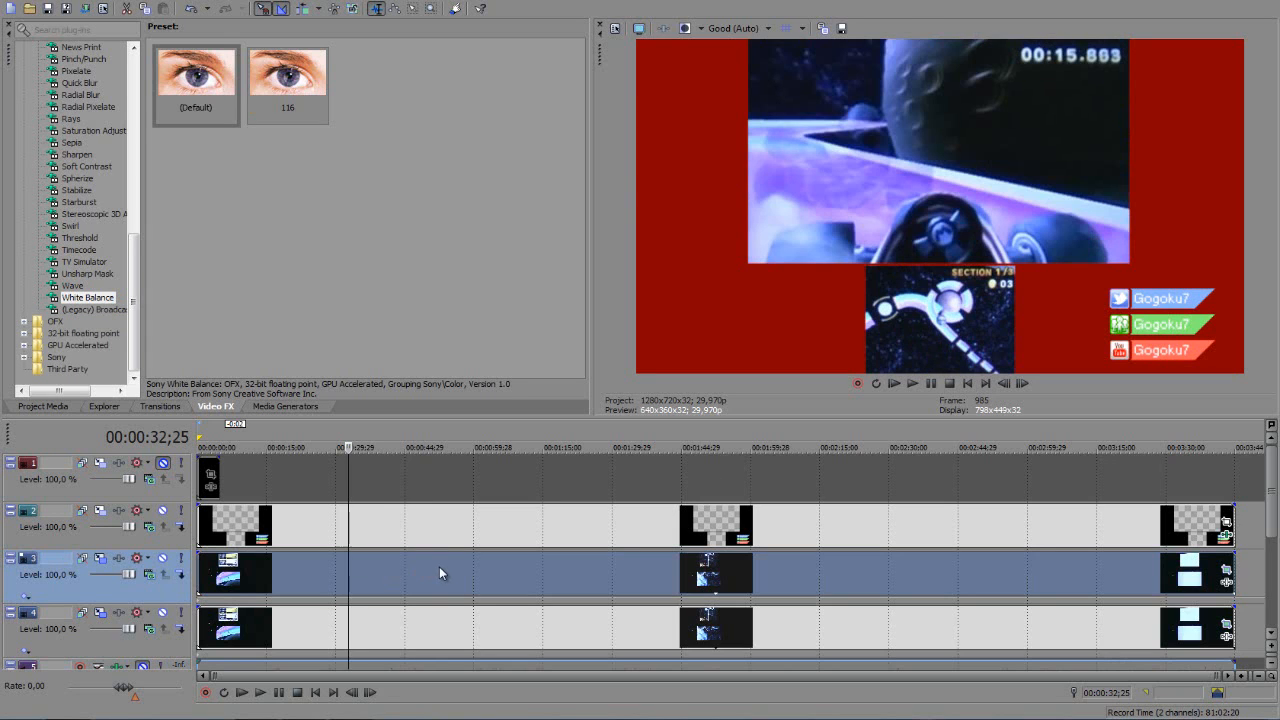
left_click(524, 588)
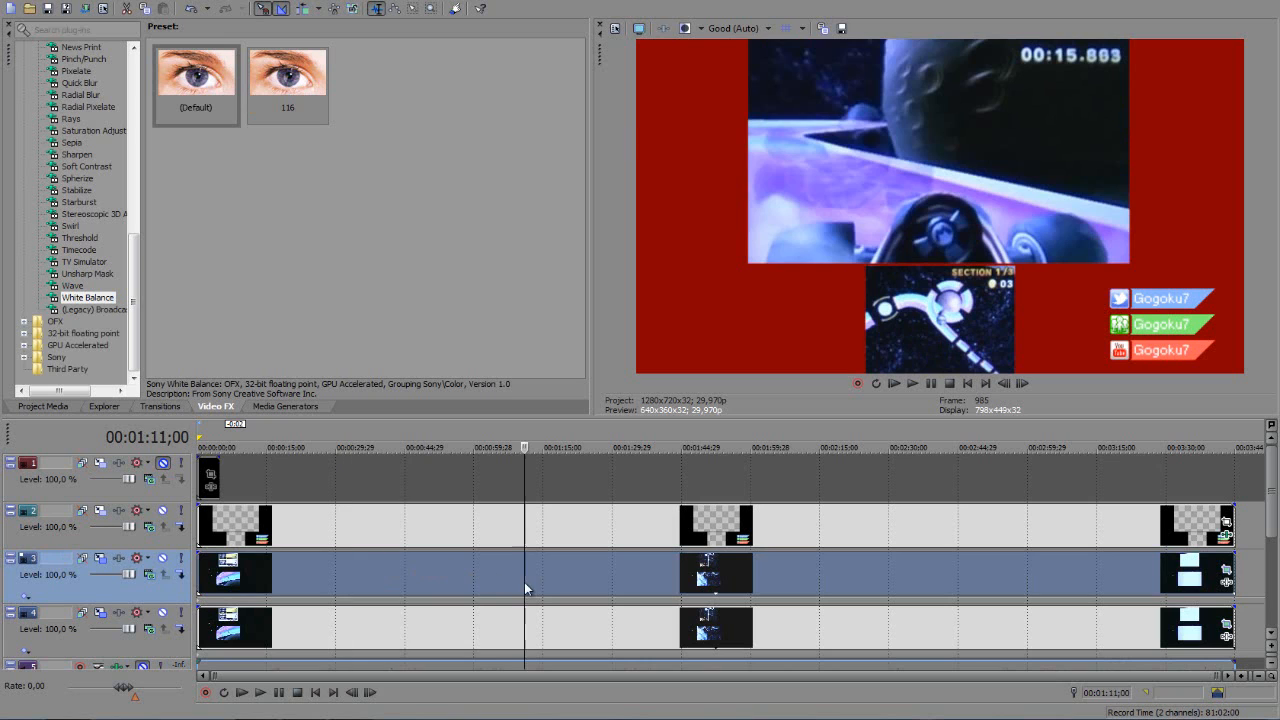
left_click(562, 575)
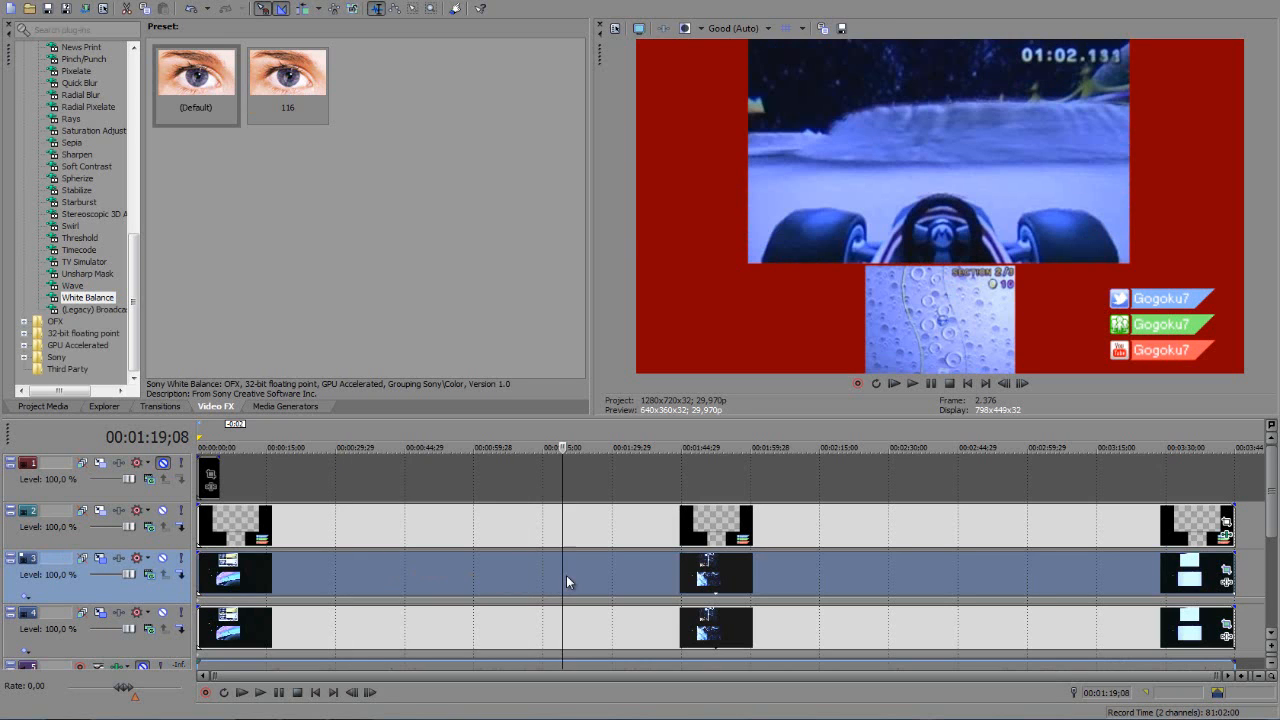
left_click(590, 578)
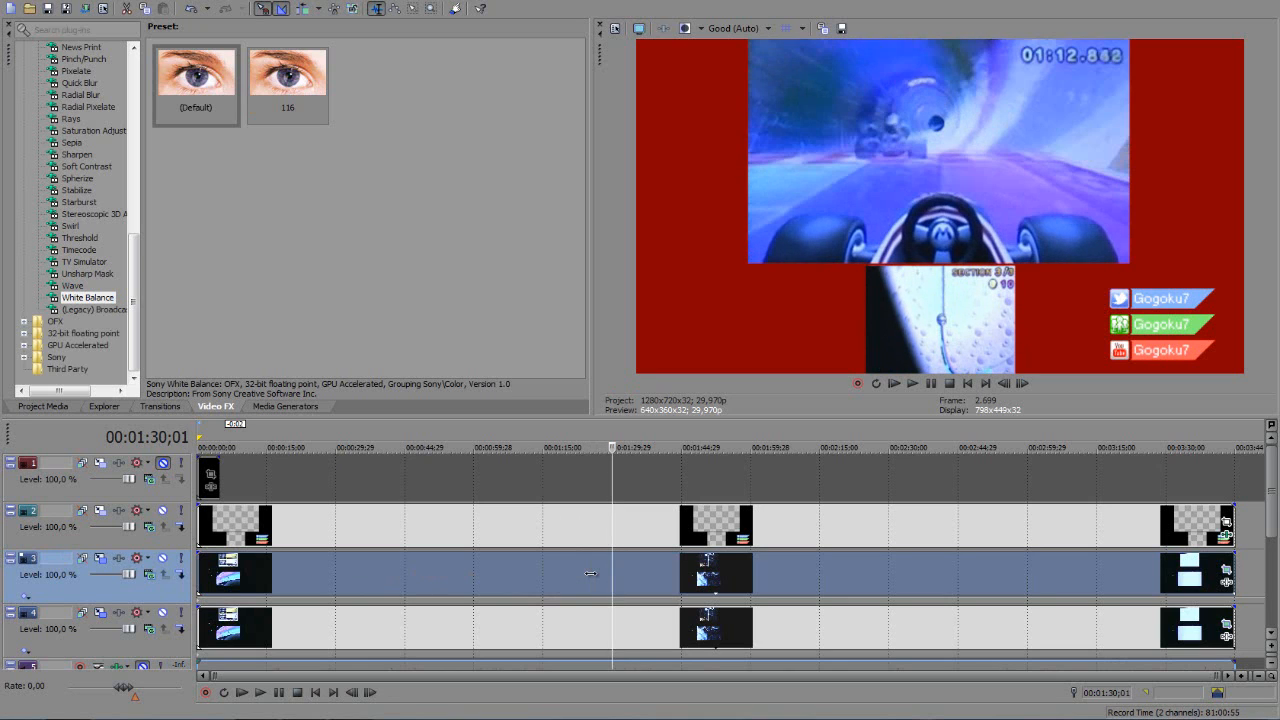
key("space")
left_click(632, 528)
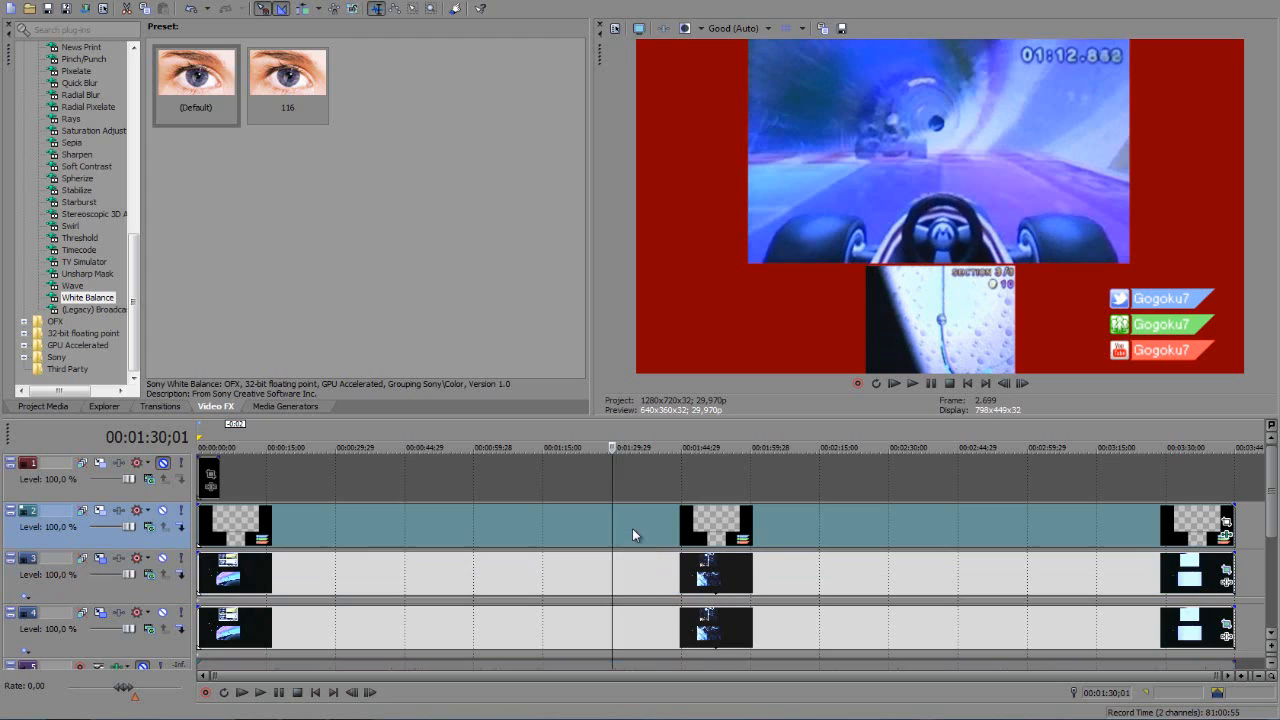
left_click(646, 530)
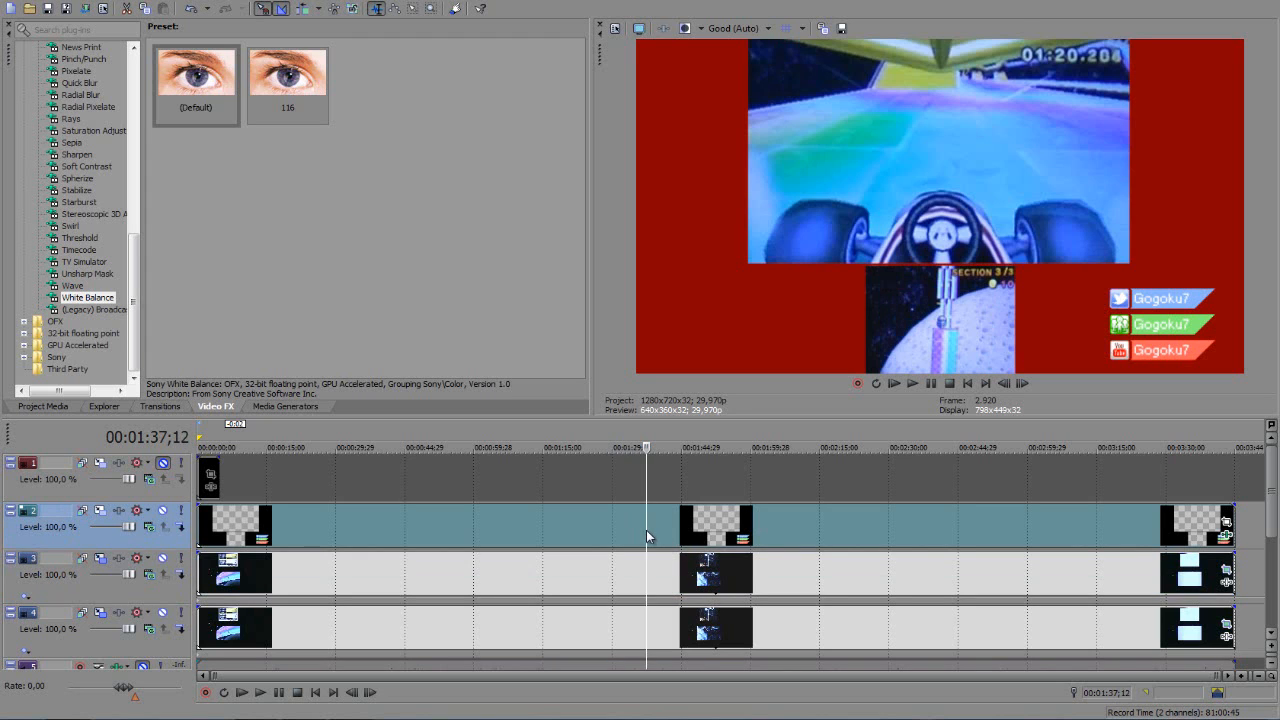
- Step frame by frame from 00:01:37;12 back to about 00:01:35;24, checking the gameplay image for a white area
key("alt+Left")
key("alt+Left")
key("alt+Left")
key("alt+Left")
key("alt+Left")
key("alt+Left")
key("alt+Left")
key("alt+Left")
key("alt+Left")
key("alt+Left")
key("alt+Left")
key("alt+Left")
key("alt+Left")
key("alt+Left")
key("alt+Left")
key("alt+Left")
key("alt+Left")
key("alt+Left")
key("alt+Left")
key("alt+Left")
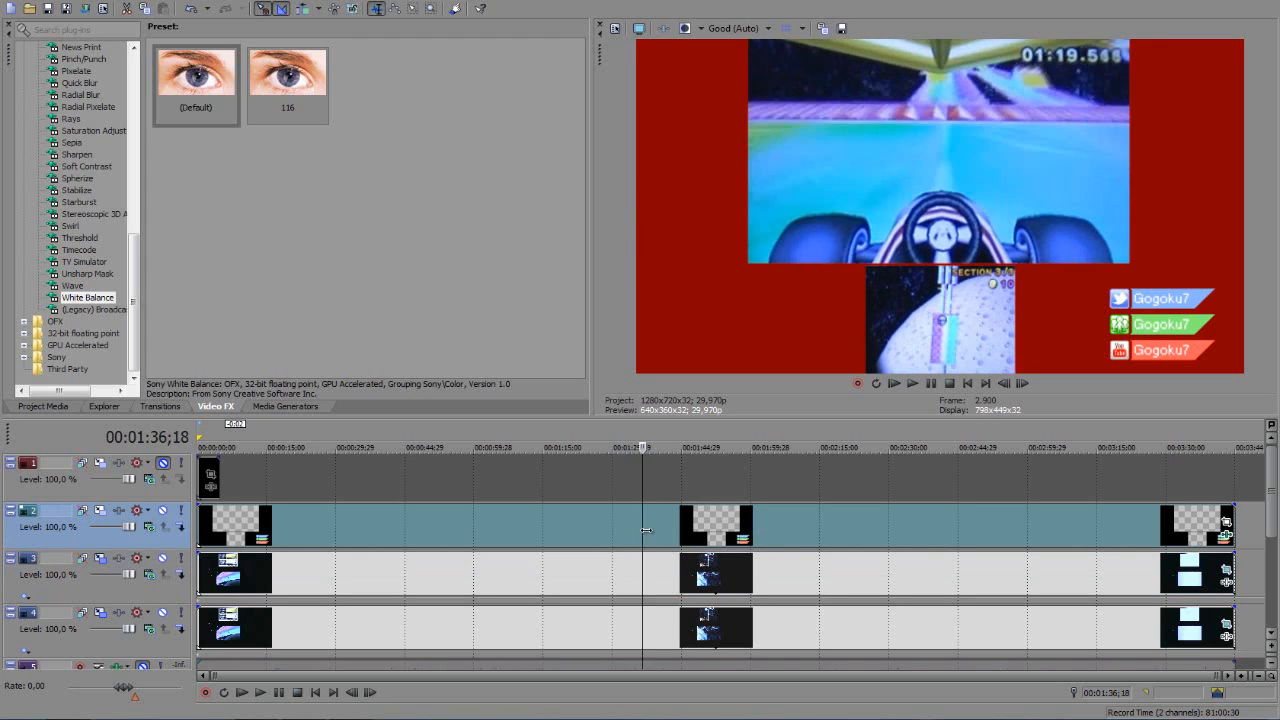
key("alt+Left")
key("alt+Left")
key("alt+Left")
key("alt+Left")
key("alt+Left")
key("alt+Left")
key("alt+Left")
key("alt+Left")
key("alt+Left")
key("alt+Left")
key("alt+Left")
key("alt+Left")
key("alt+Left")
key("alt+Left")
key("alt+Left")
key("alt+Left")
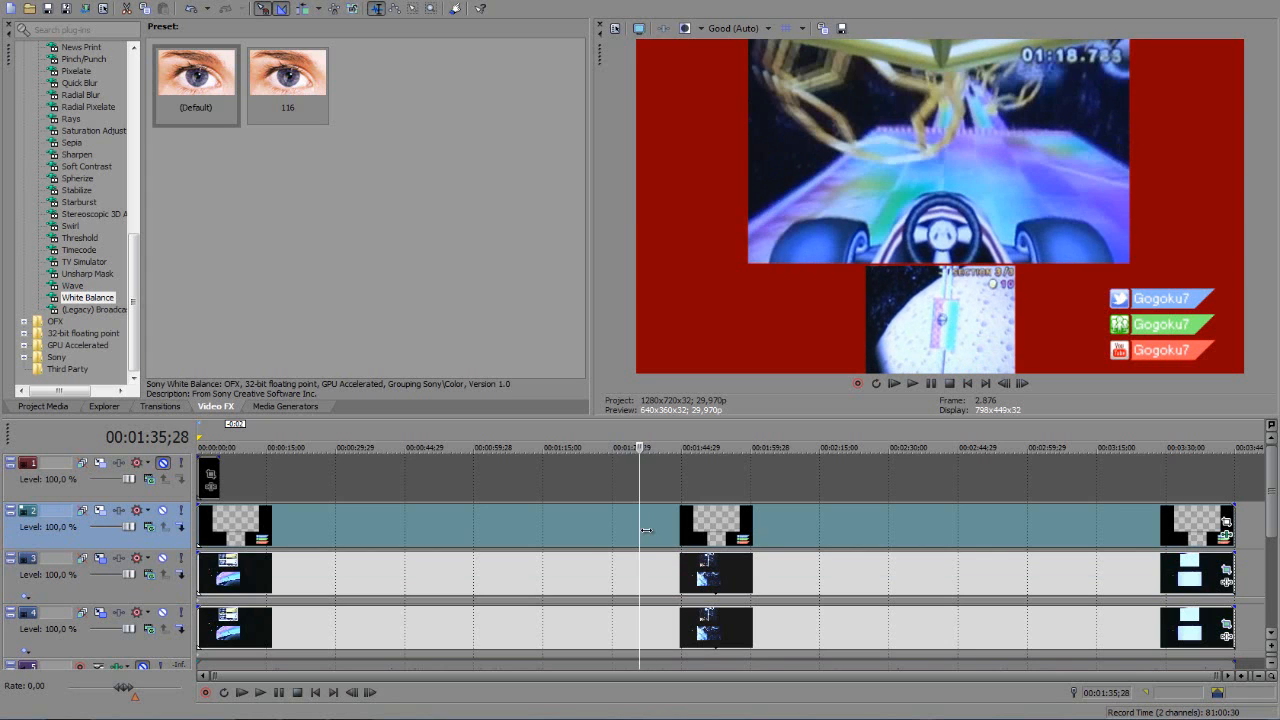
key("alt+Left")
key("alt+Left")
key("alt+Left")
key("alt+Left")
key("alt+Right")
key("alt+Right")
key("alt+Right")
key("alt+Right")
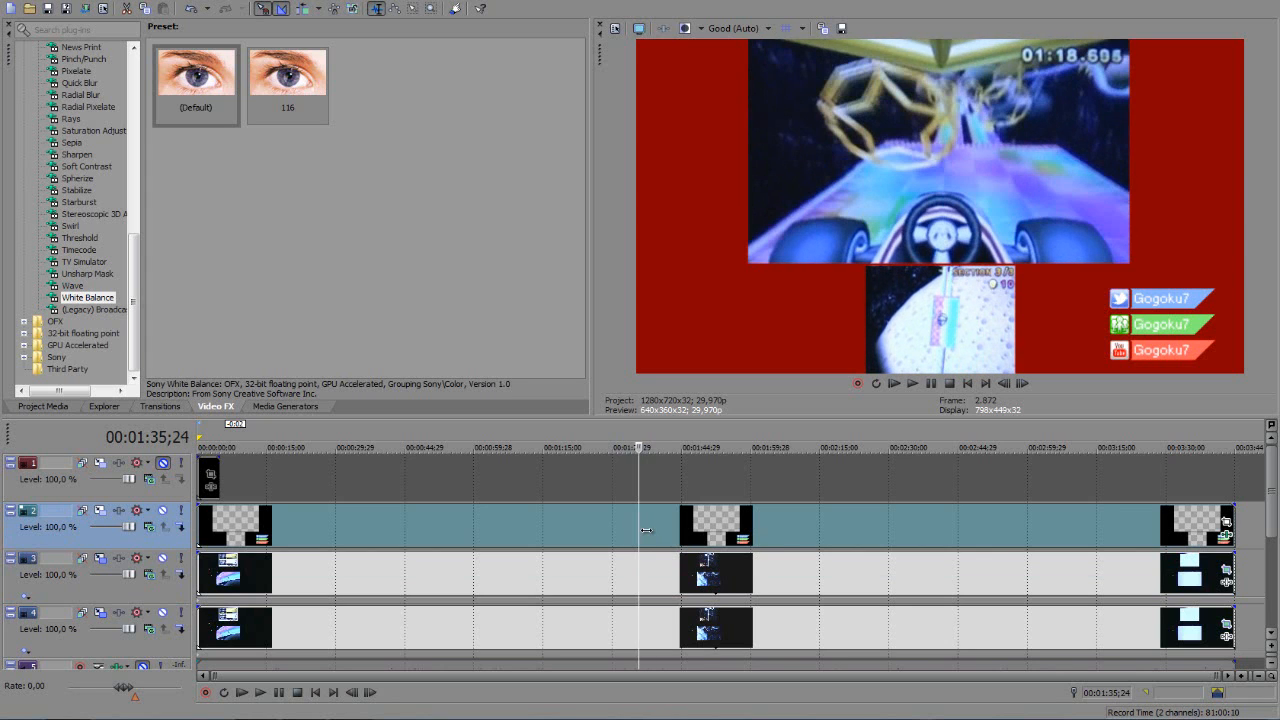
- Go through the frames around 00:00:27;22 and stop at 00:00:27;10 on a frame with a white reference area
left_click(325, 538)
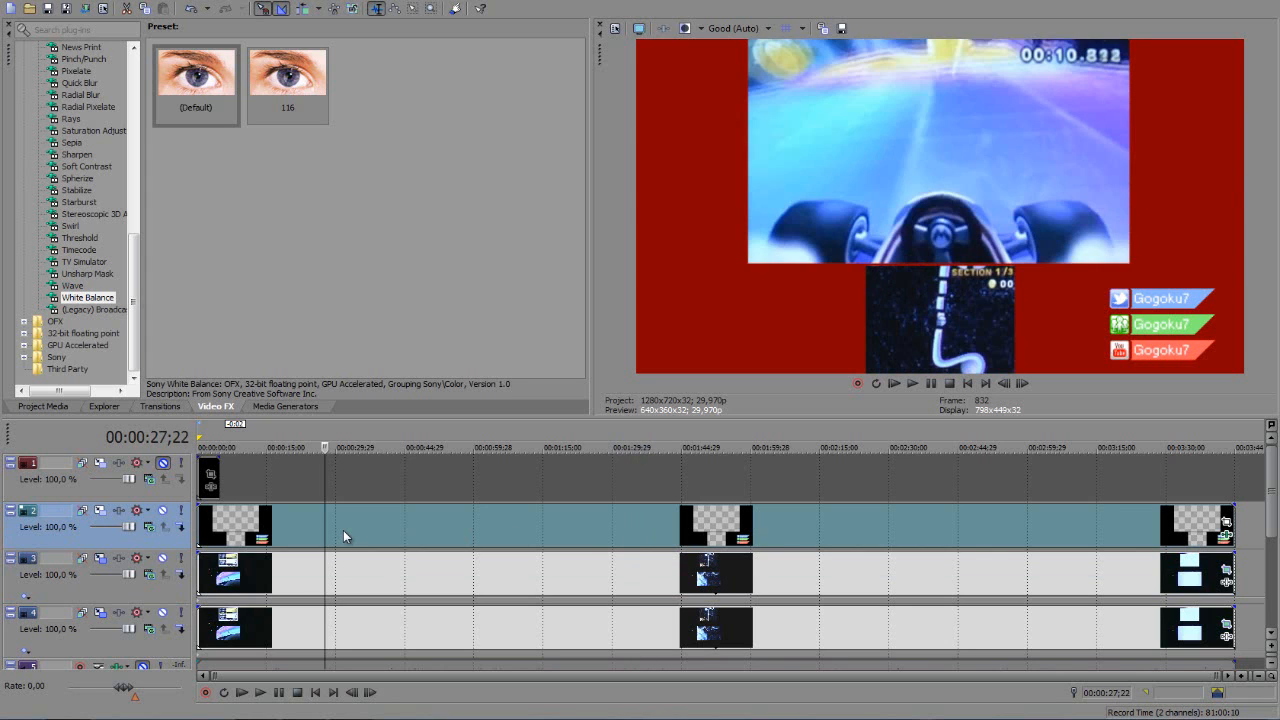
key("alt+Left")
key("alt+Left")
key("alt+Left")
key("alt+Left")
key("alt+Left")
key("alt+Left")
key("alt+Left")
key("alt+Left")
key("alt+Left")
key("alt+Left")
key("alt+Left")
key("alt+Left")
key("alt+Left")
key("alt+Left")
key("alt+Left")
key("alt+Left")
key("alt+Left")
key("alt+Left")
key("alt+Left")
key("alt+Left")
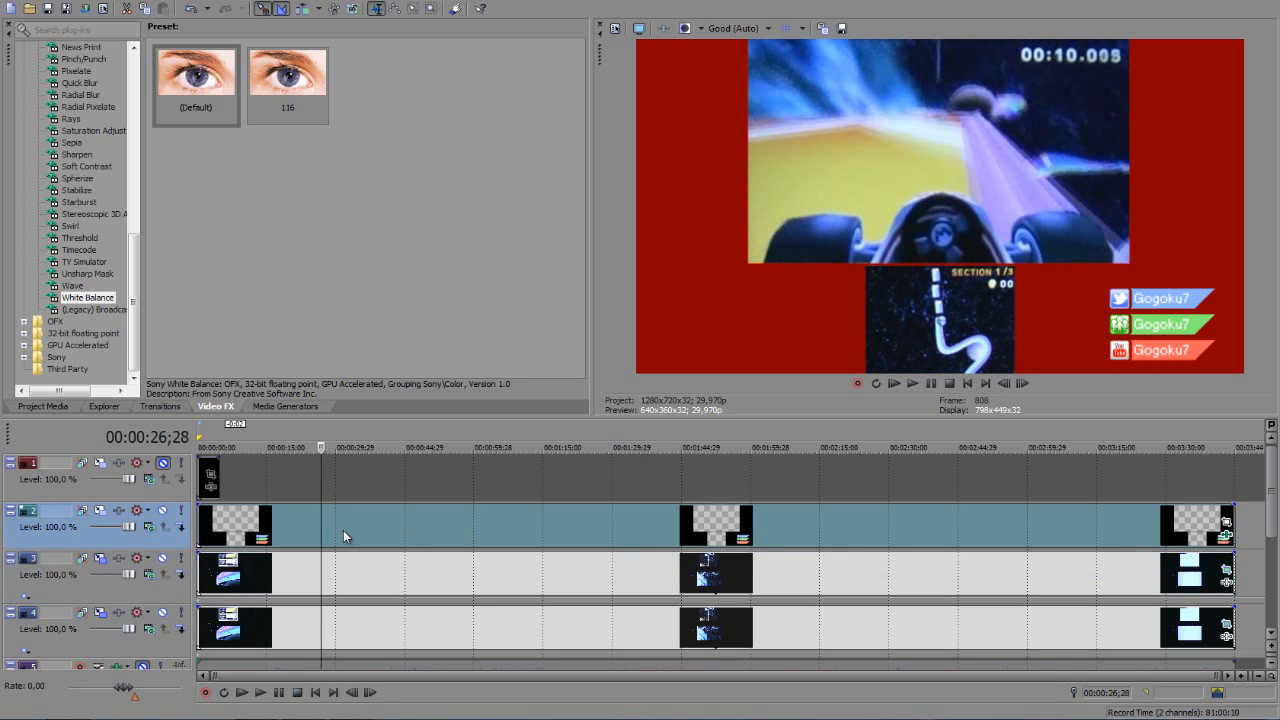
key("alt+Right")
key("alt+Right")
key("alt+Right")
key("alt+Right")
key("alt+Right")
key("alt+Right")
key("alt+Right")
key("alt+Right")
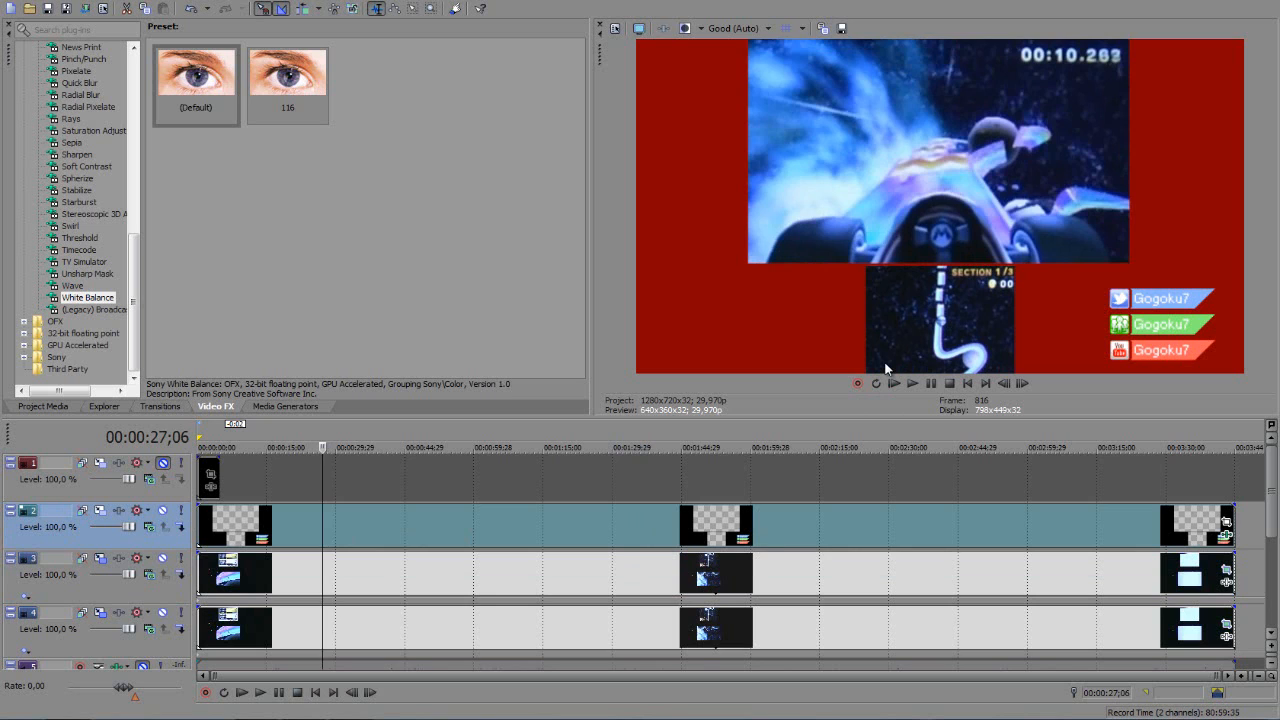
key("alt+Right")
key("alt+Right")
key("alt+Right")
key("alt+Right")
key("alt+Right")
key("alt+Right")
key("alt+Right")
key("alt+Right")
key("alt+Right")
key("alt+Right")
key("alt+Right")
key("alt+Right")
key("alt+Right")
key("alt+Right")
key("alt+Right")
key("alt+Right")
key("alt+Right")
key("alt+Right")
key("alt+Right")
key("alt+Right")
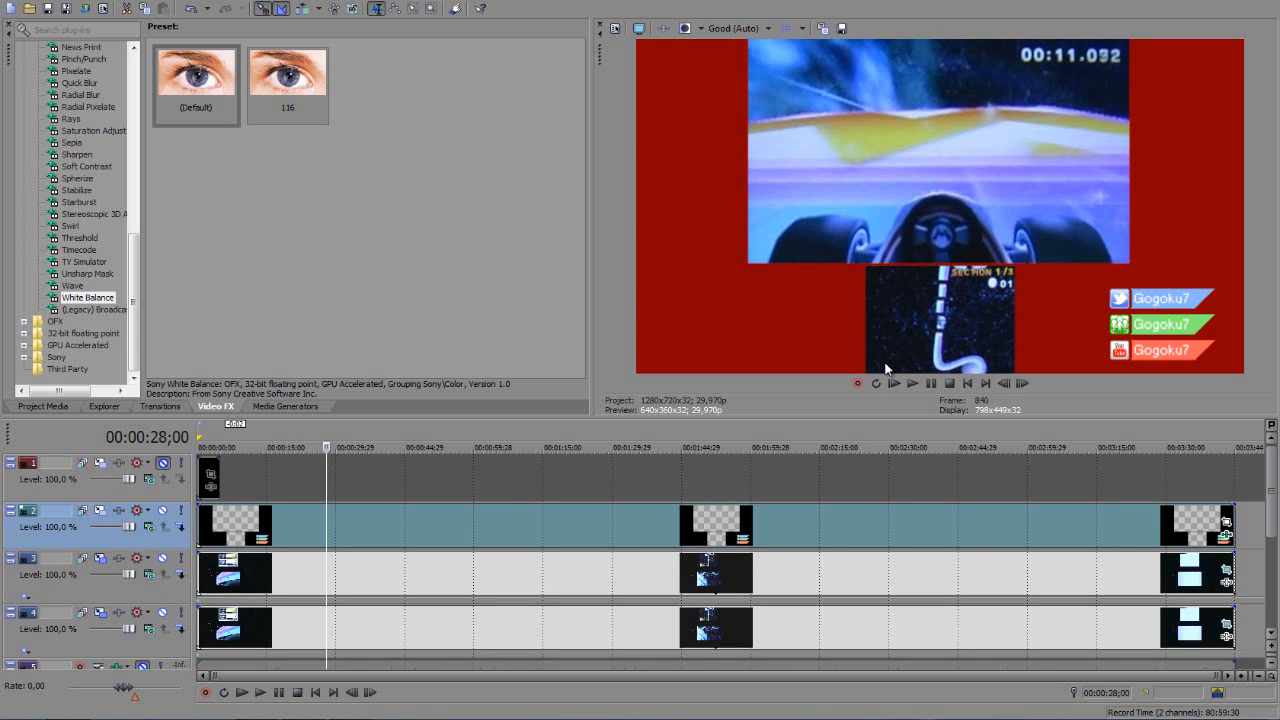
key("alt+Left")
key("alt+Left")
key("alt+Left")
key("alt+Left")
key("alt+Left")
key("alt+Left")
key("alt+Left")
key("alt+Left")
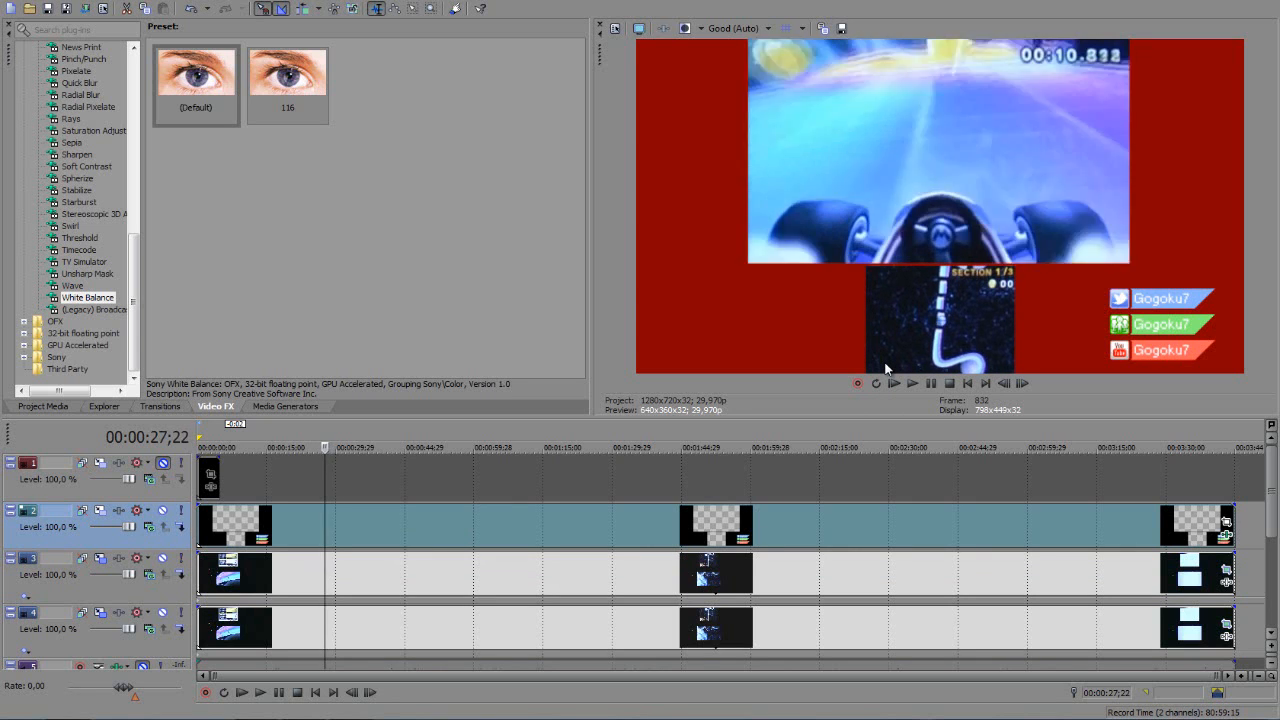
key("alt+Left")
key("alt+Left")
key("alt+Left")
key("alt+Left")
key("alt+Left")
key("alt+Left")
key("alt+Left")
key("alt+Left")
key("alt+Left")
key("alt+Left")
key("alt+Left")
key("alt+Left")
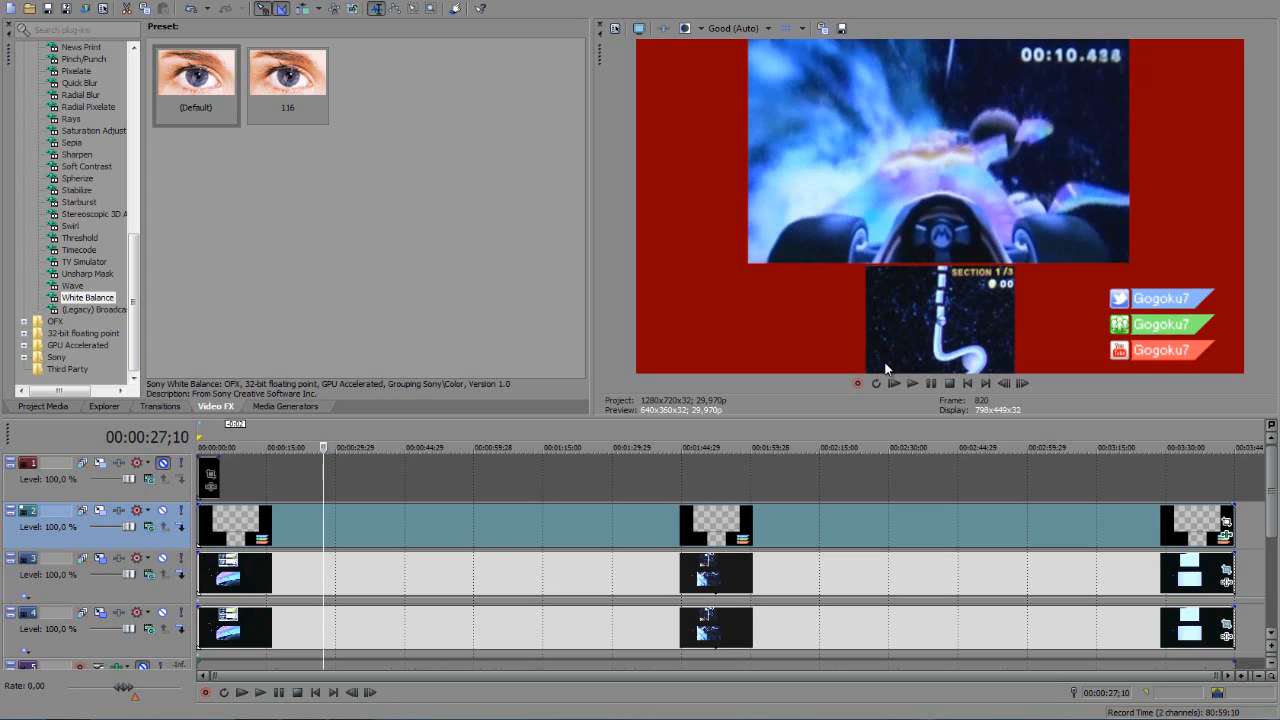
- Apply the default White Balance preset to the Track 3 footage and sample the bright area above the steering wheel as white
left_click_drag(205, 107, 366, 594)
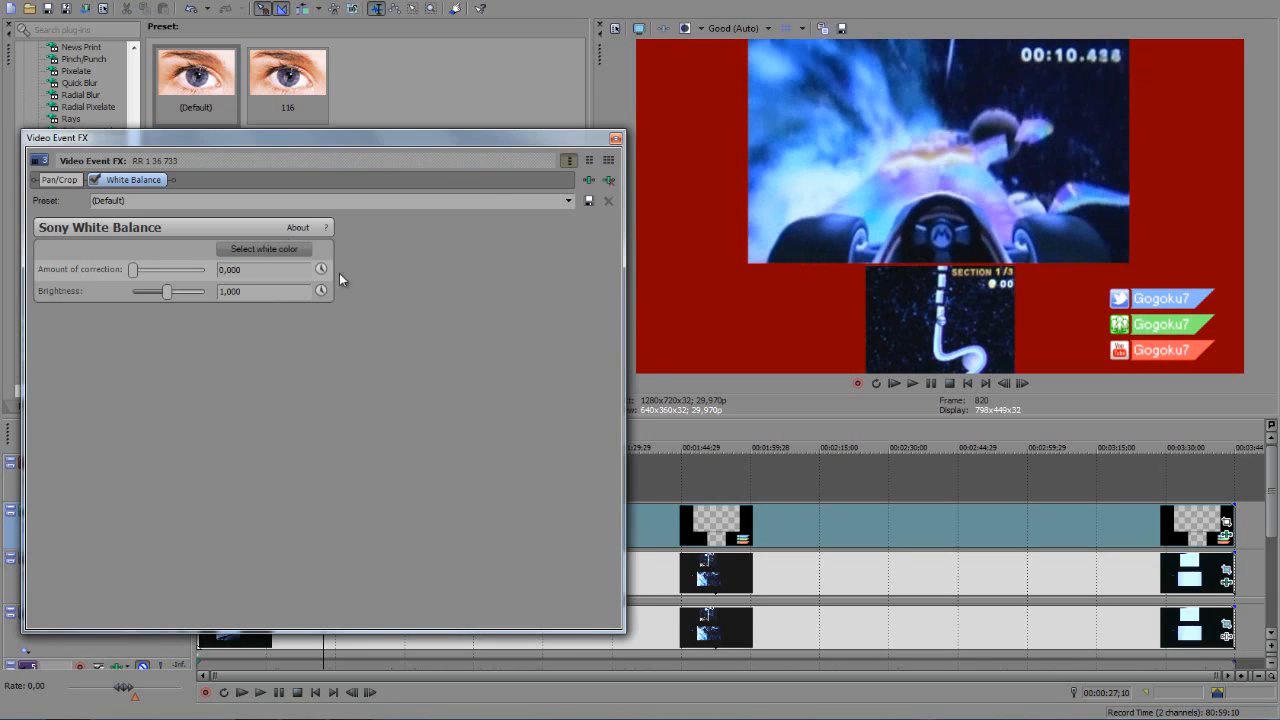
left_click(288, 248)
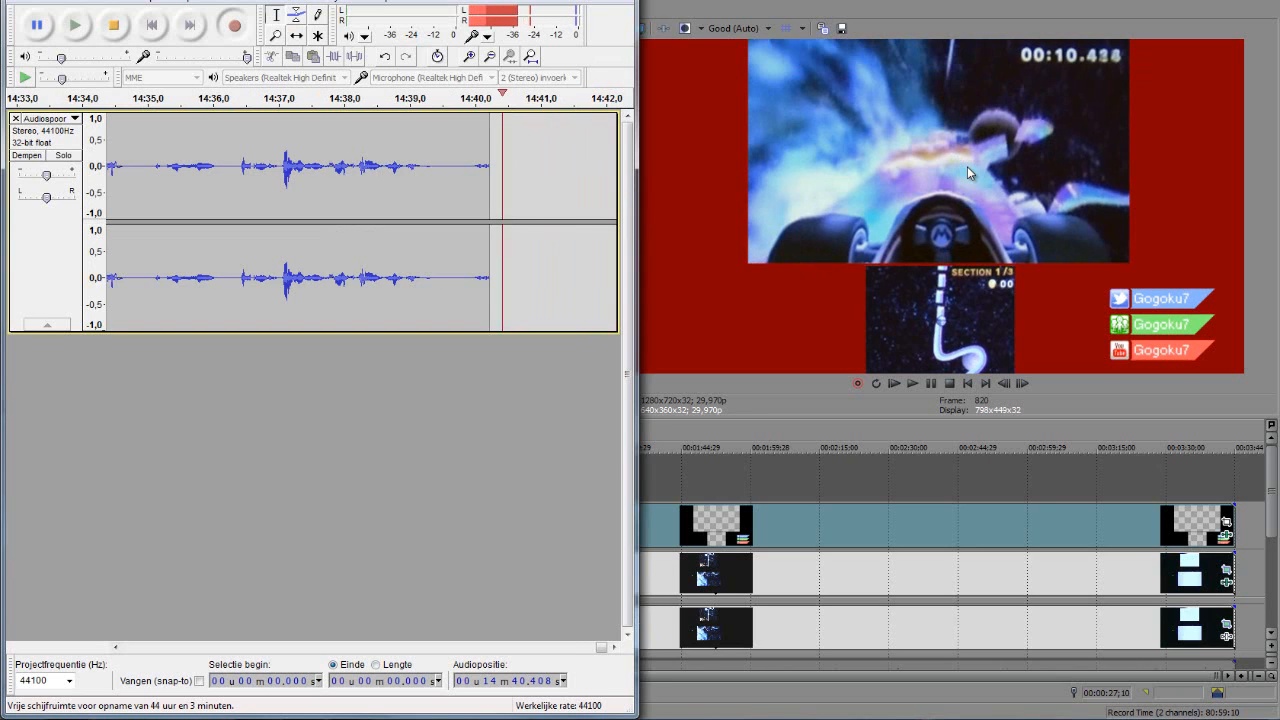
left_click(962, 166)
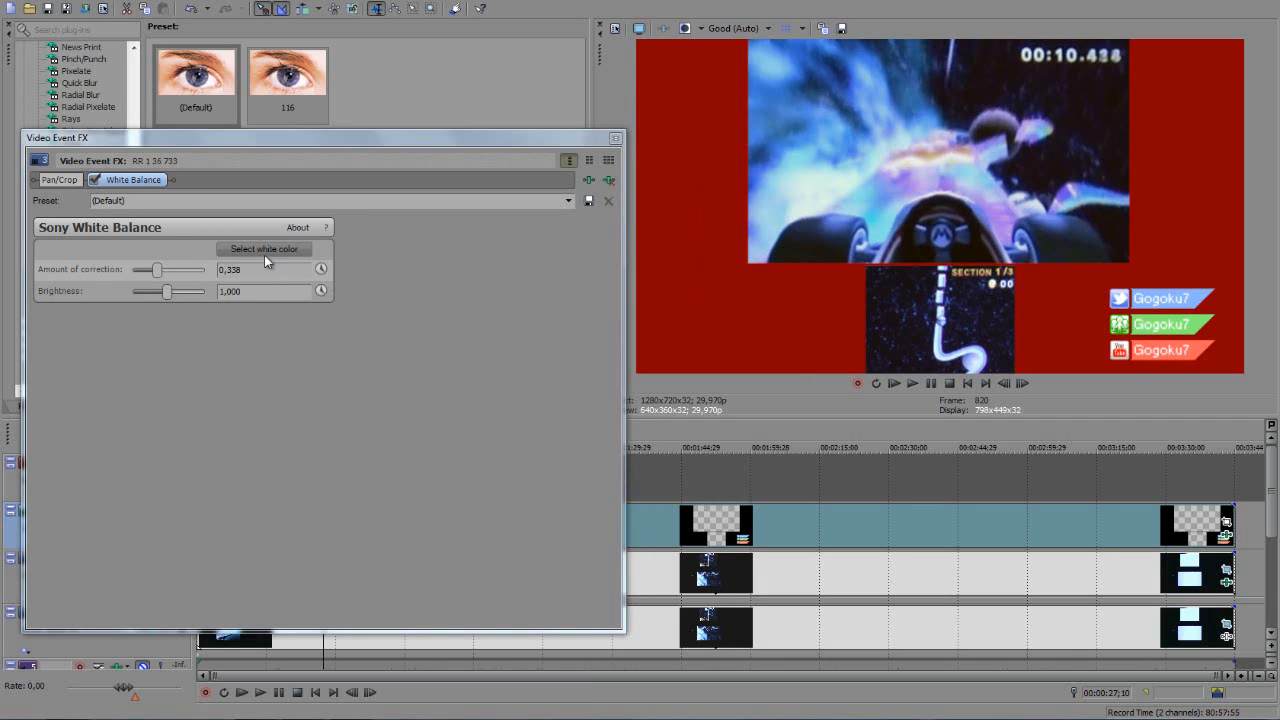
- Compare the footage with and without effects by toggling the split-screen preview on and off twice
left_click(685, 28)
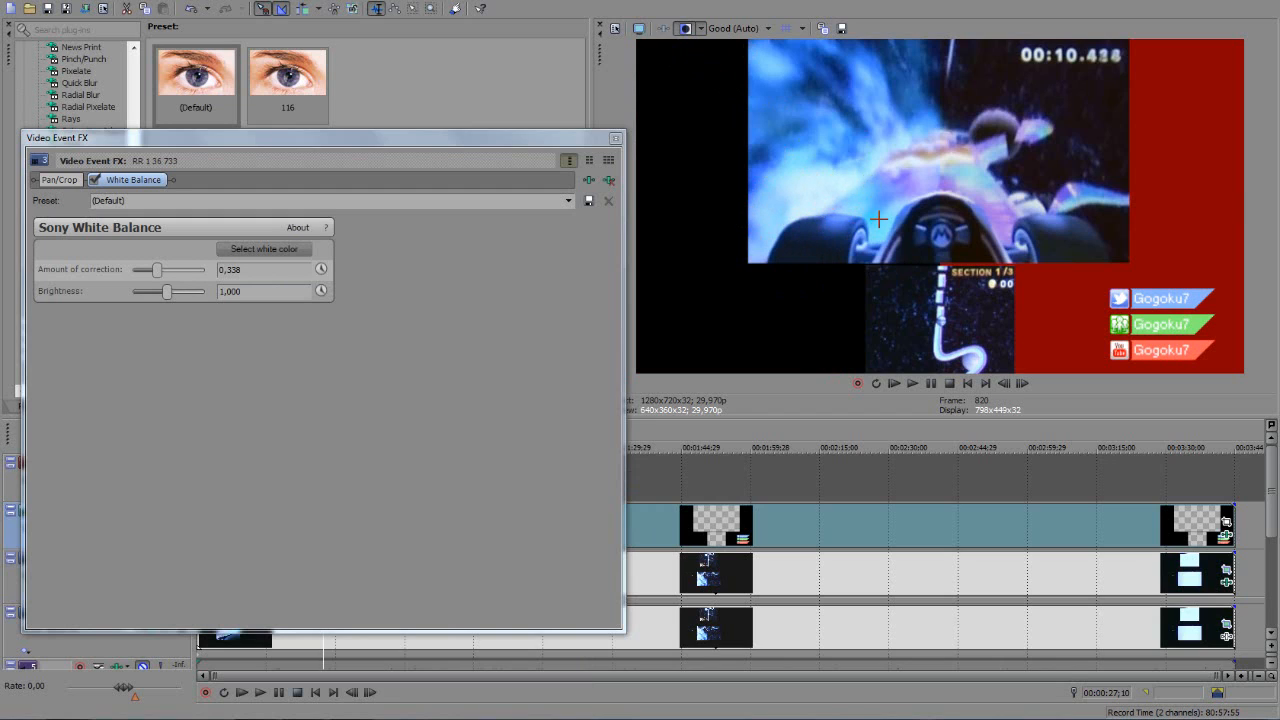
left_click(686, 29)
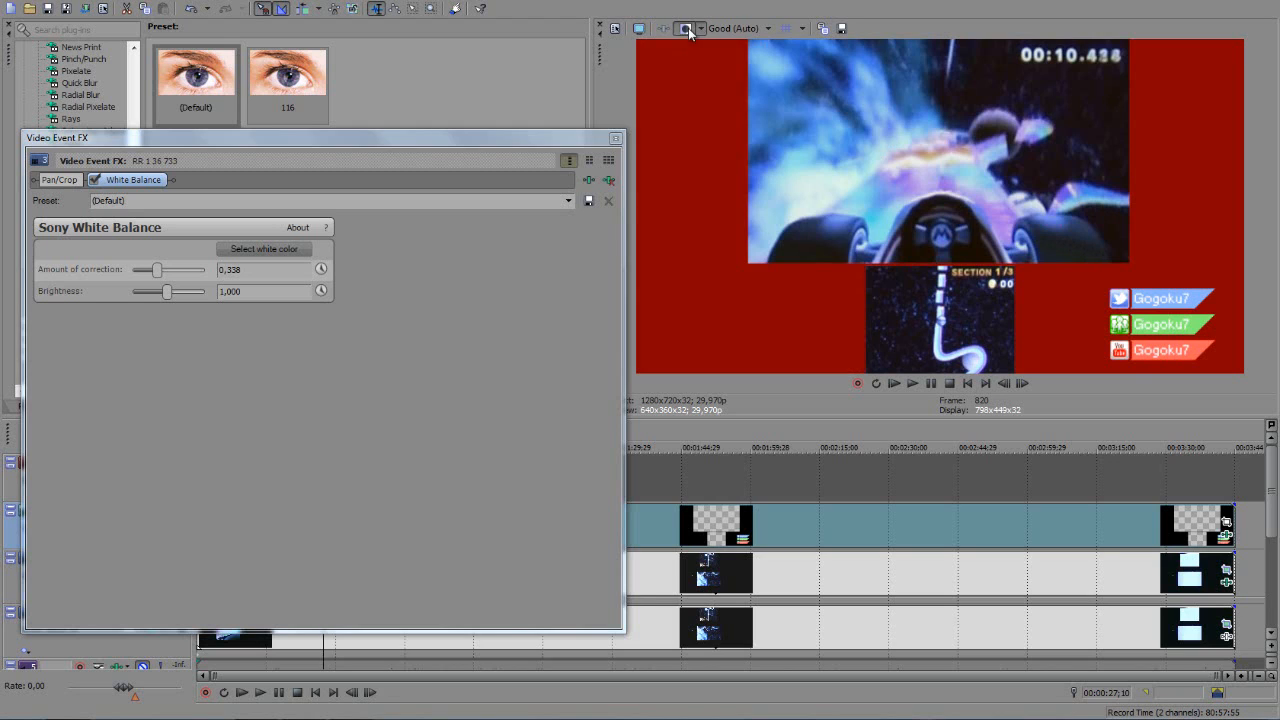
left_click(686, 29)
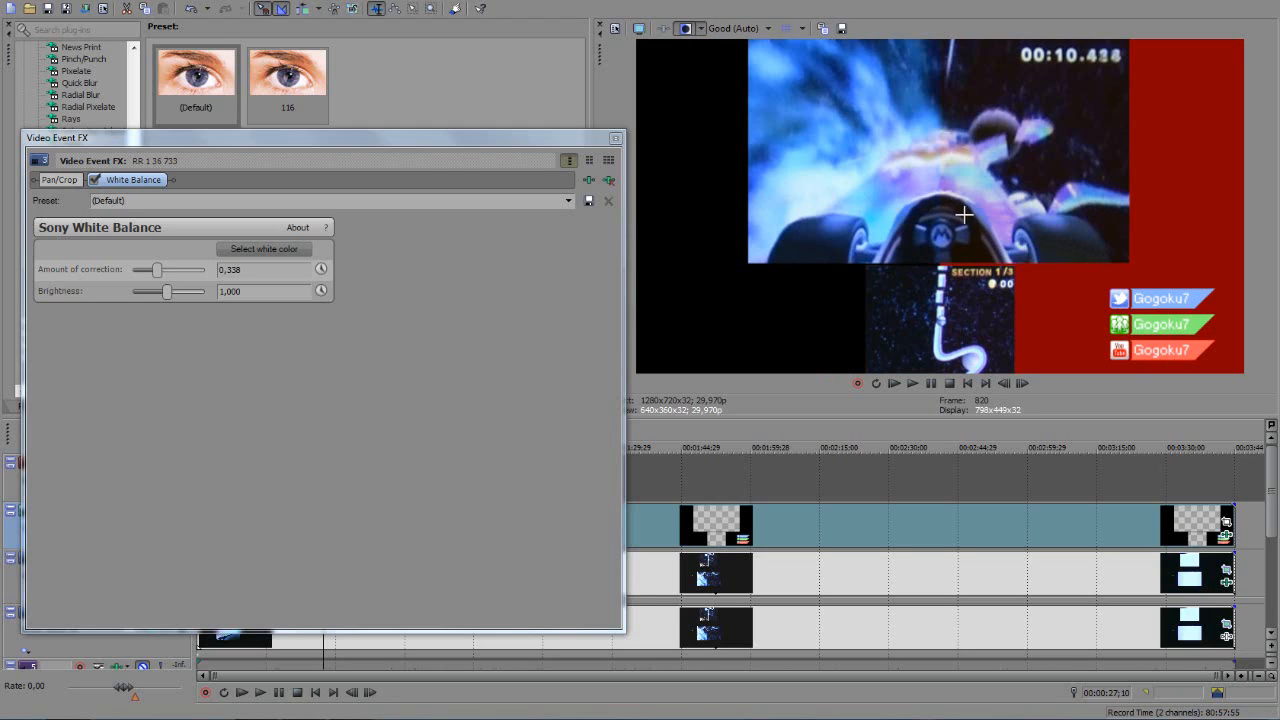
left_click(686, 30)
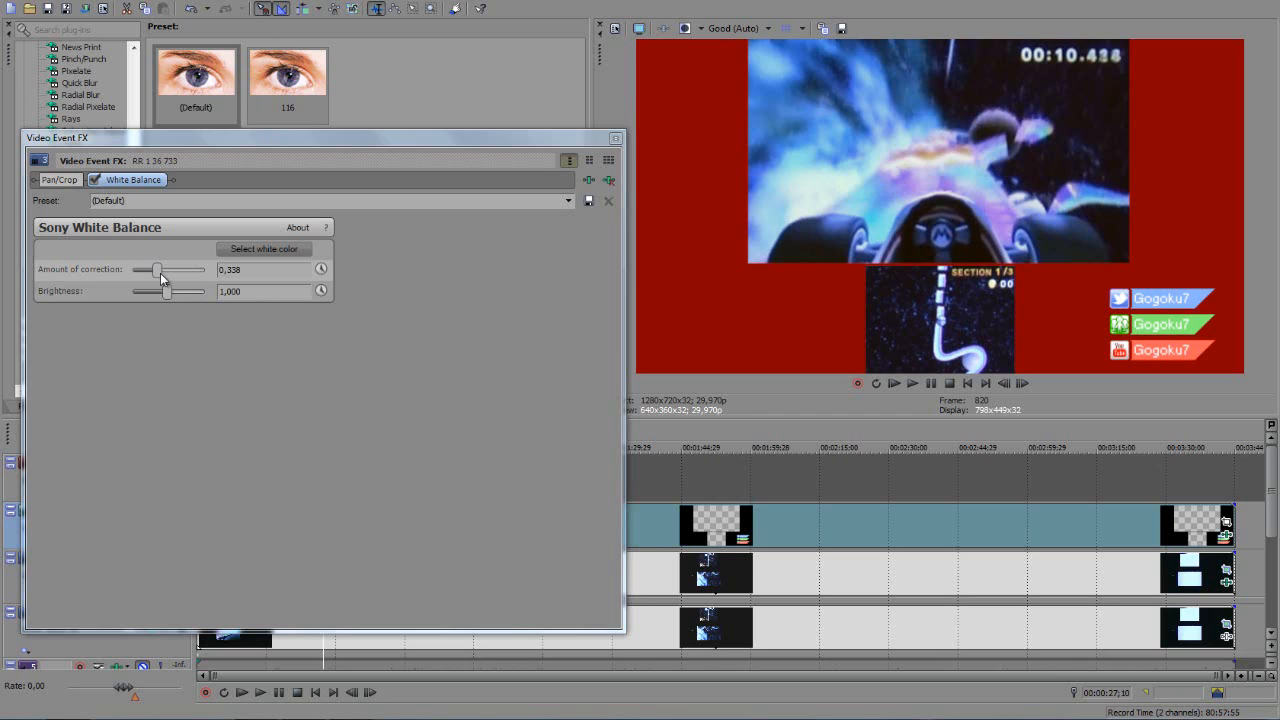
- Set the White Balance effect's amount of correction to 0,242 and close the event effects window
left_click_drag(161, 273, 174, 275)
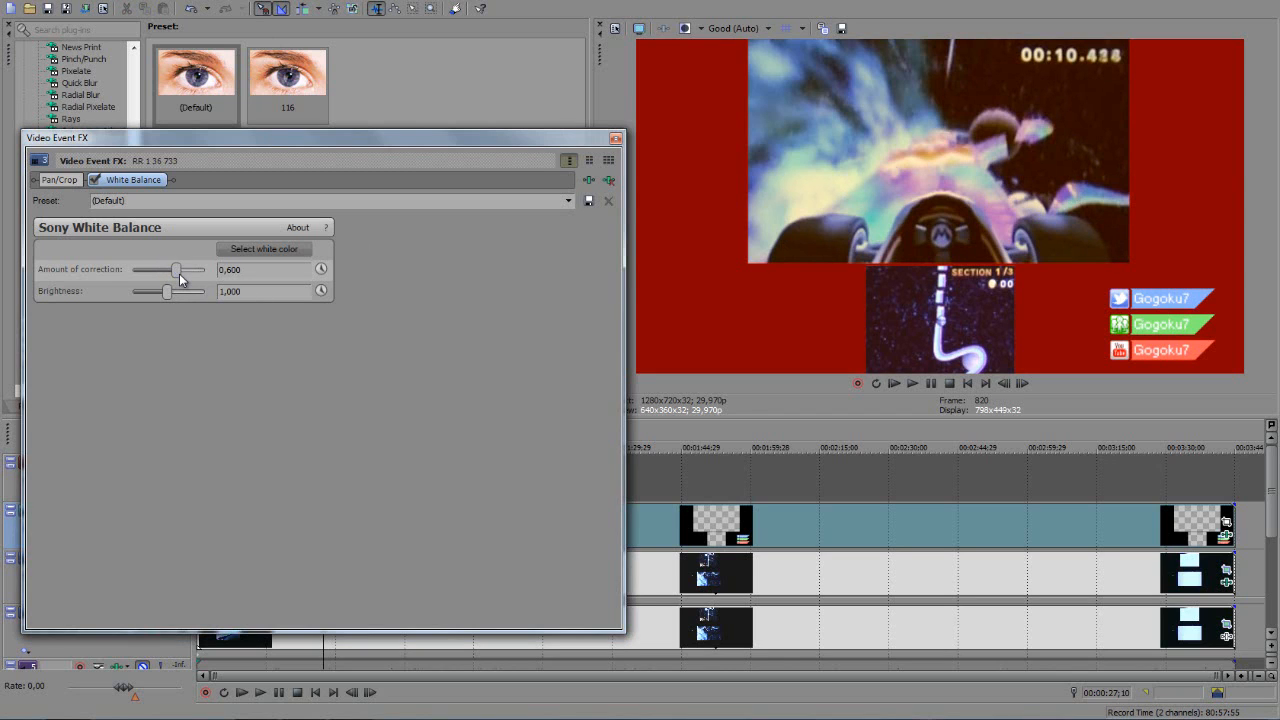
left_click_drag(179, 273, 149, 272)
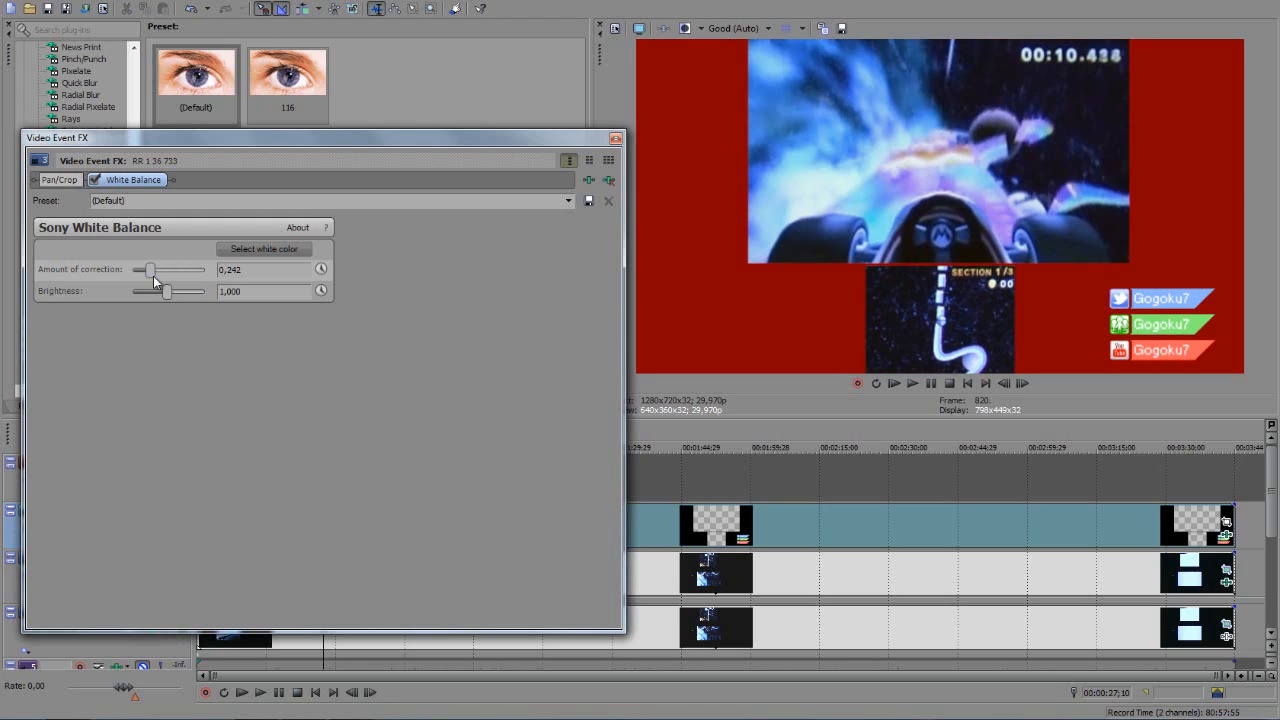
left_click(616, 138)
- Apply the Saturation Adjust preset Boost Midtones to the gameplay clip on track 3 and set its amount to 0,137
left_click(100, 131)
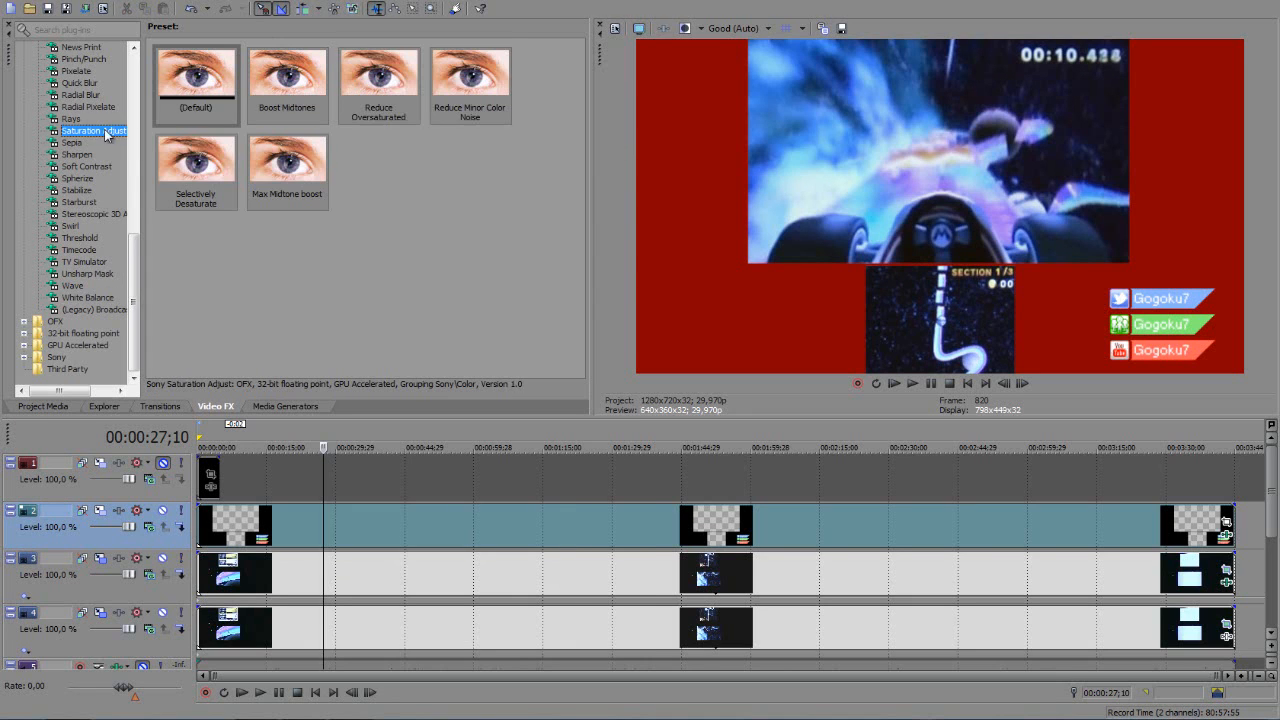
left_click(283, 92)
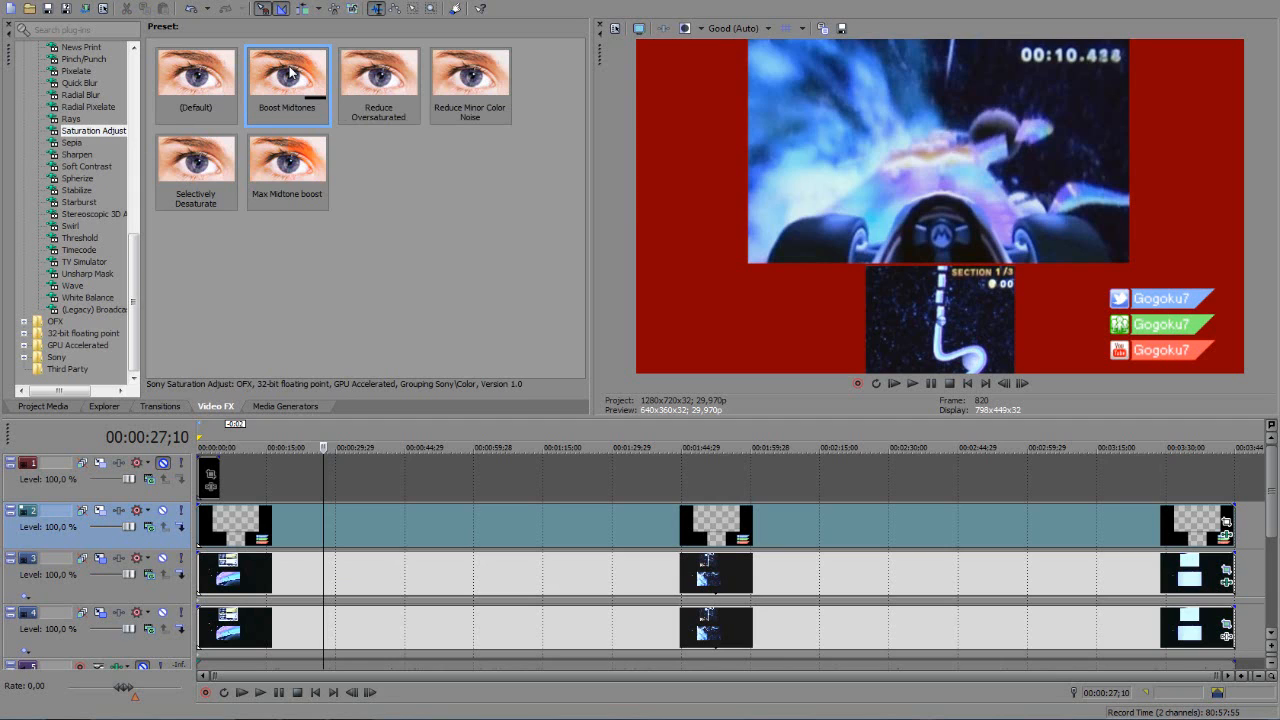
left_click_drag(290, 73, 397, 582)
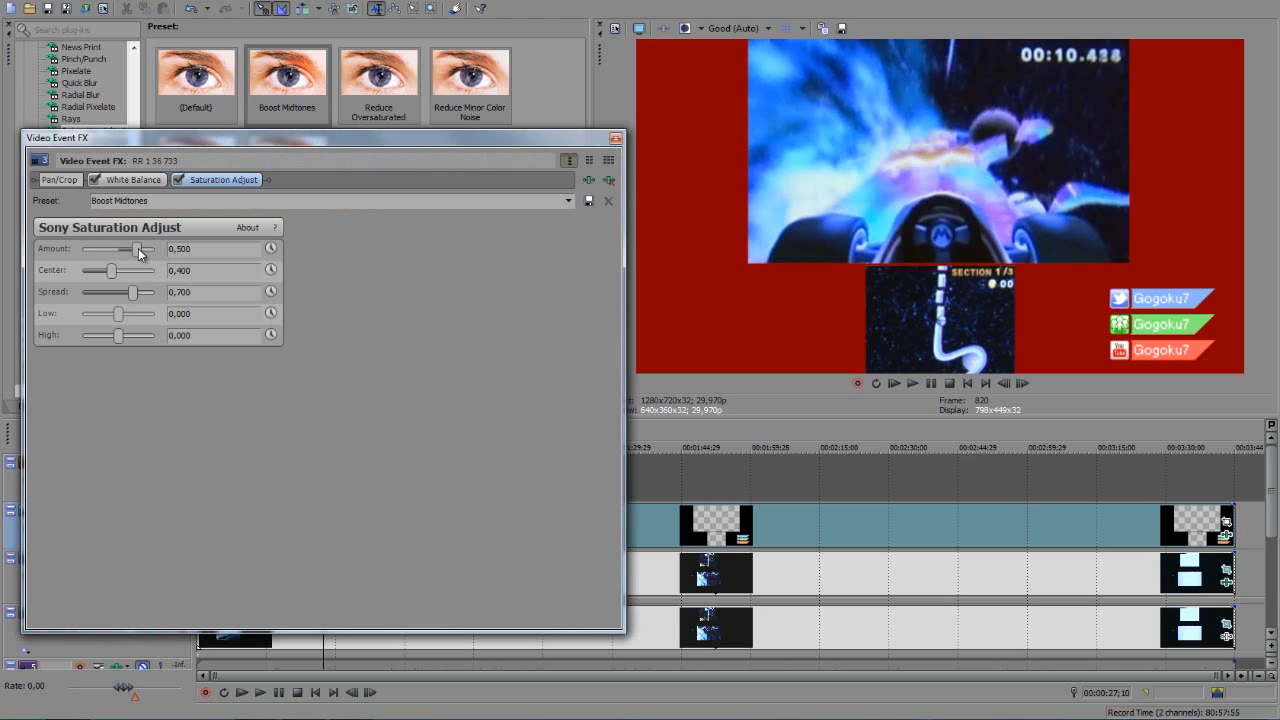
left_click_drag(139, 254, 126, 255)
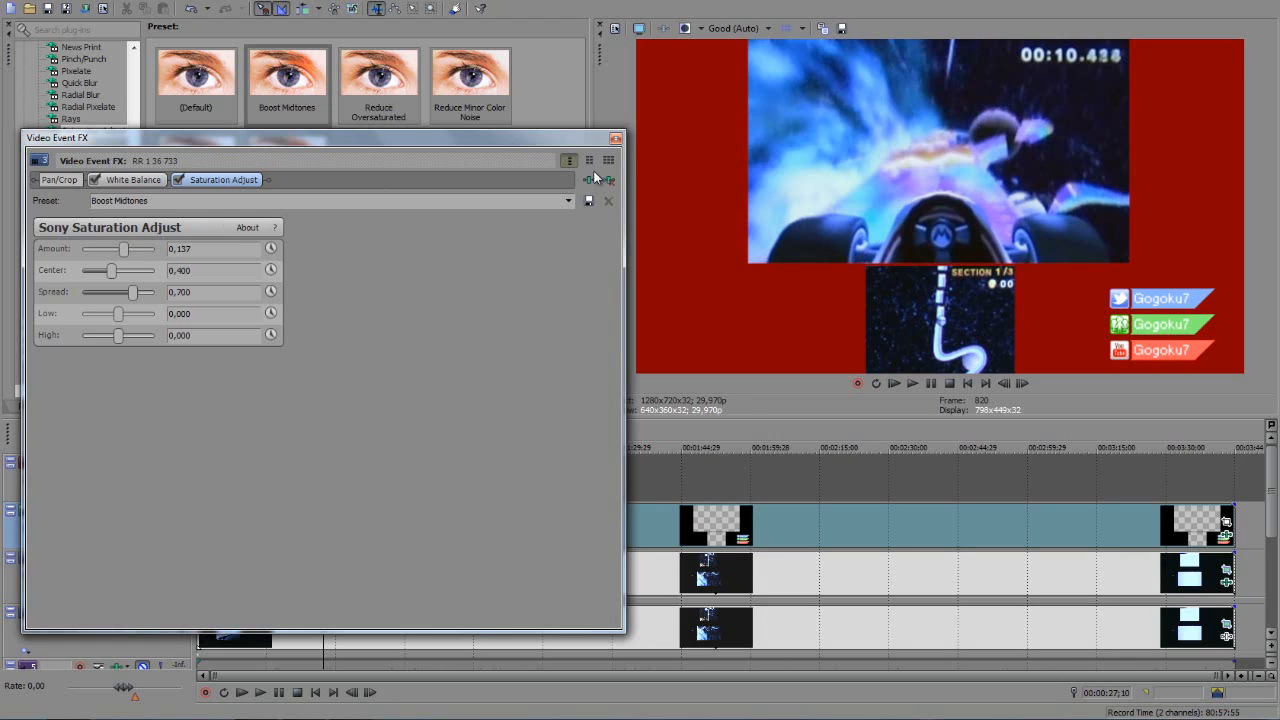
left_click(615, 140)
- Add the Color Corrector effect with its default preset to the gameplay clip on track 3
scroll(136, 196, "up", 10)
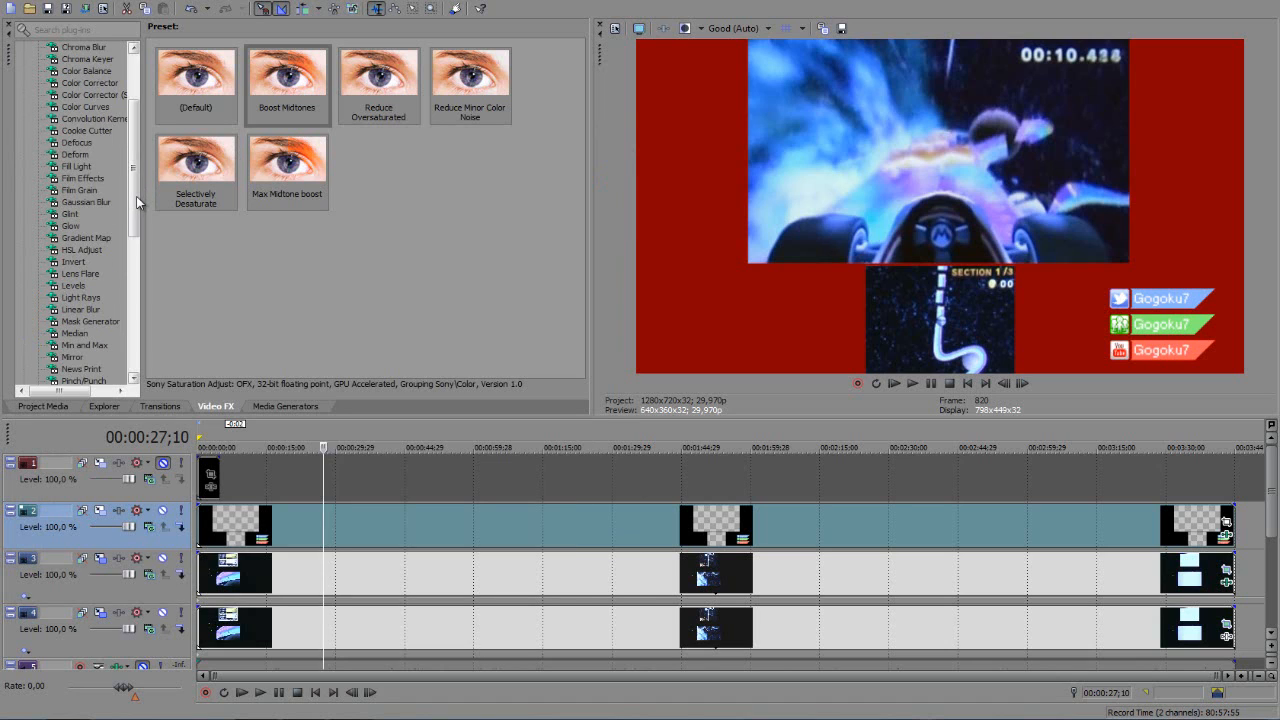
left_click(92, 190)
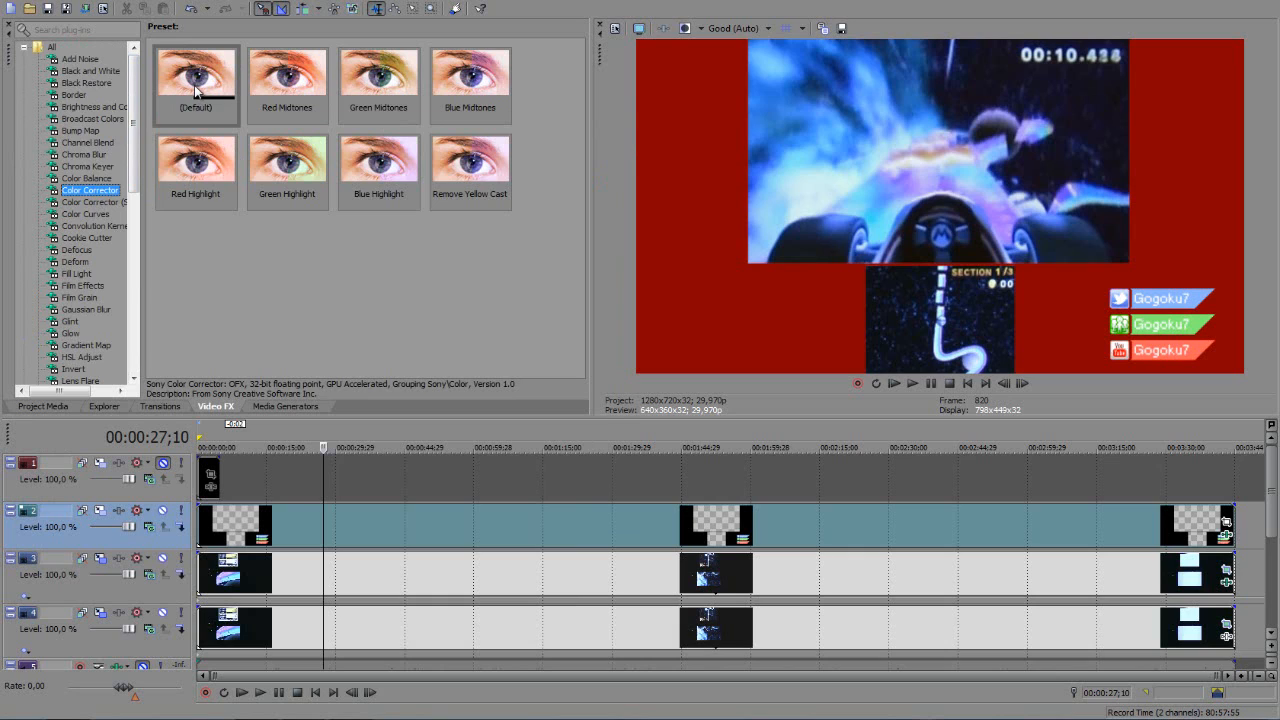
left_click_drag(195, 95, 393, 566)
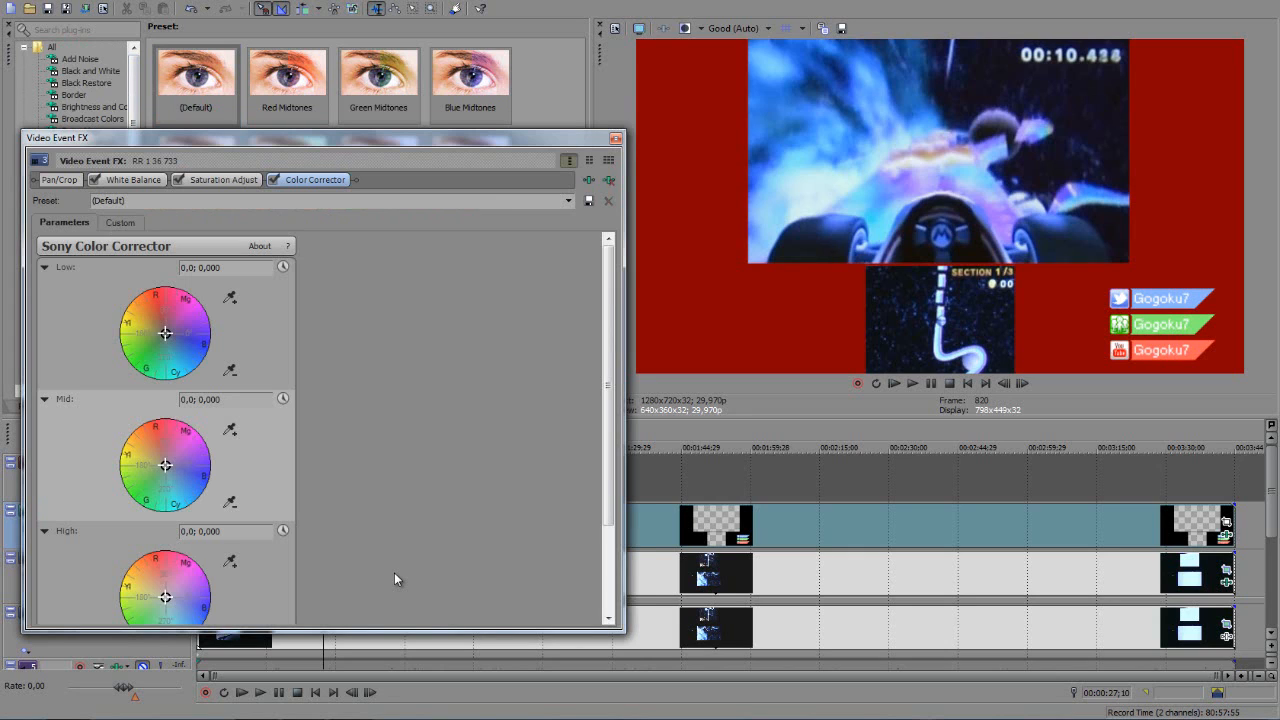
- Set the Color Corrector's High wheel to 139,4; 0,2195 and Low to 161,42; 0,2989, and shift Mid slightly toward orange
scroll(605, 435, "down", 3)
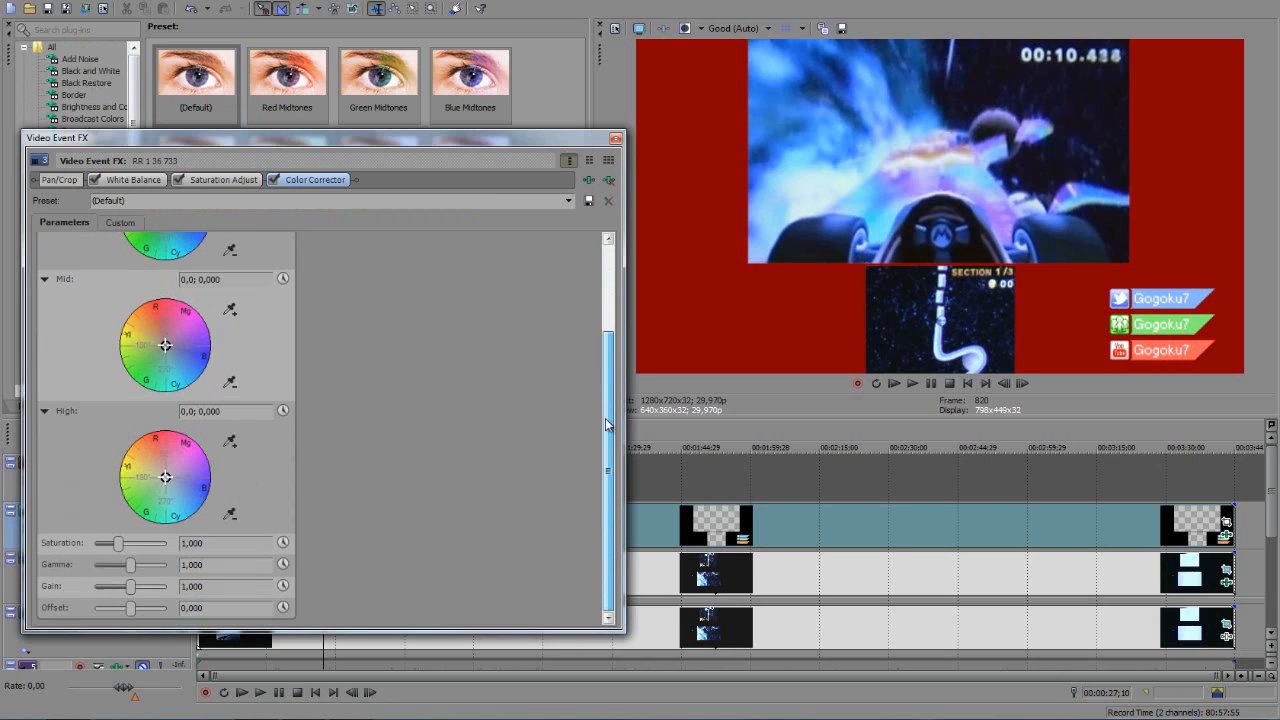
scroll(605, 435, "up", 3)
scroll(588, 391, "down", 3)
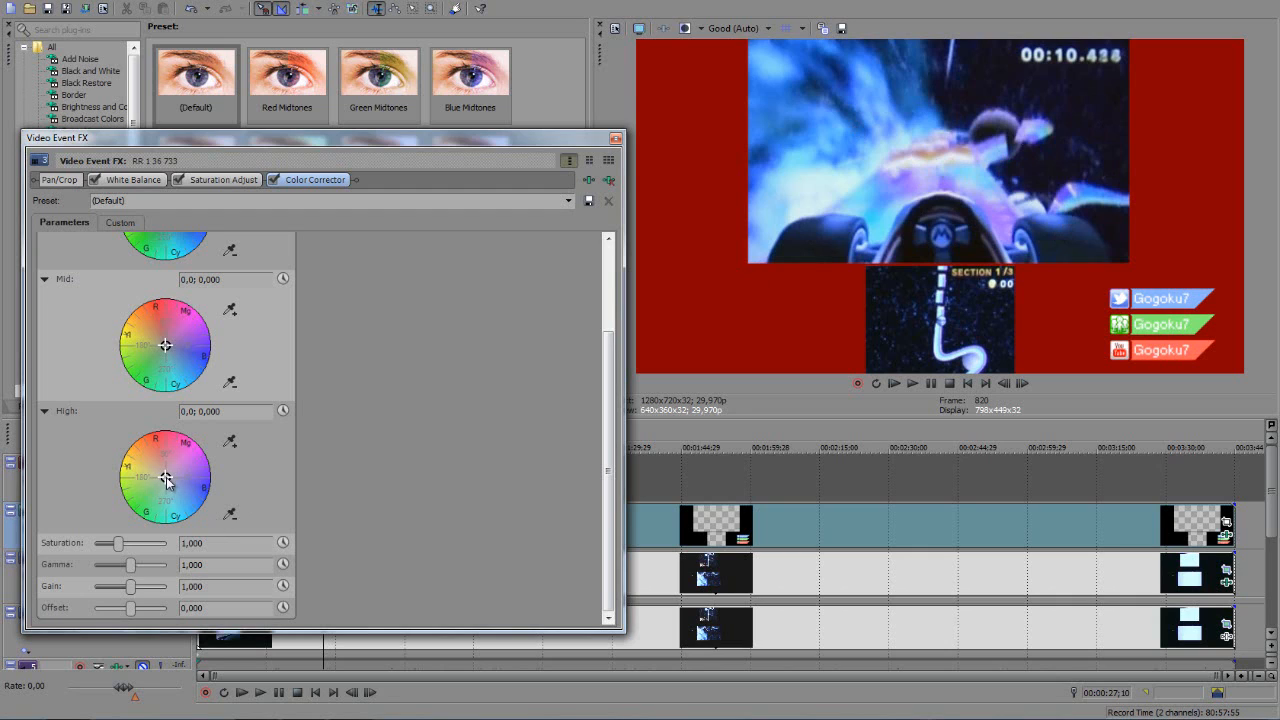
mouse_move(167, 481)
left_mouse_down()
mouse_move(198, 511)
mouse_move(158, 472)
left_mouse_up()
left_click(608, 260)
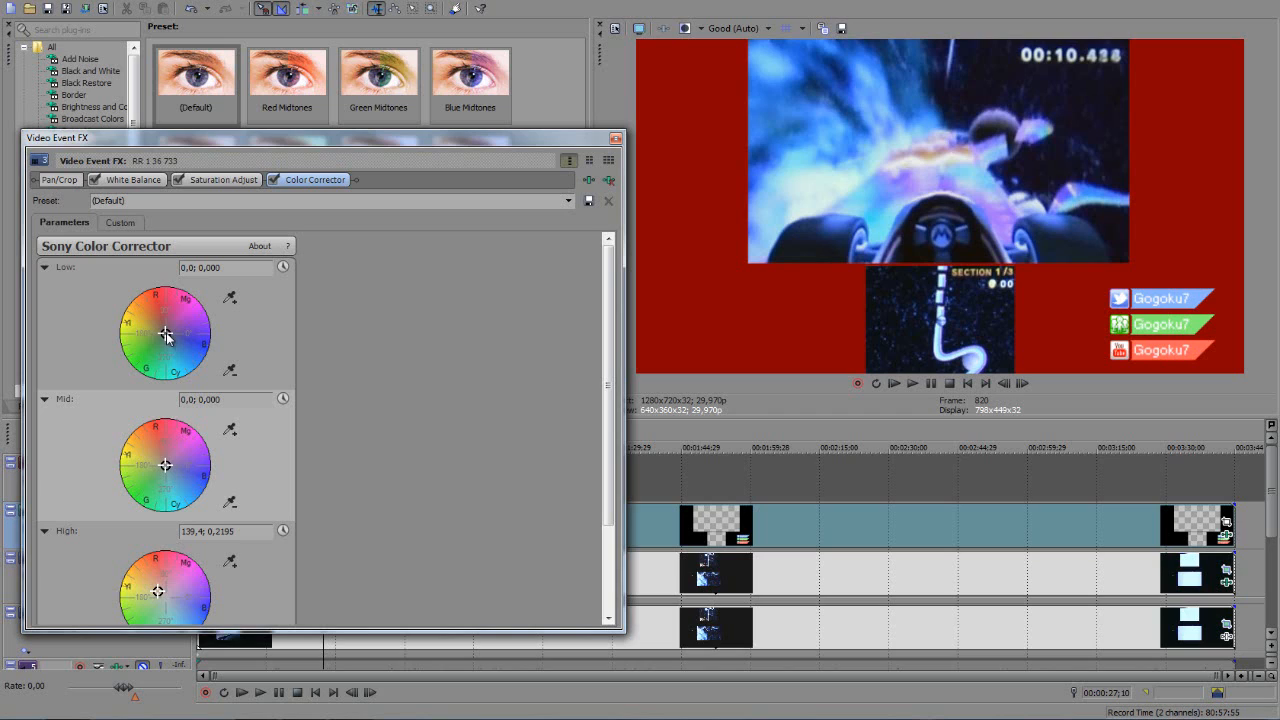
left_click_drag(165, 335, 153, 333)
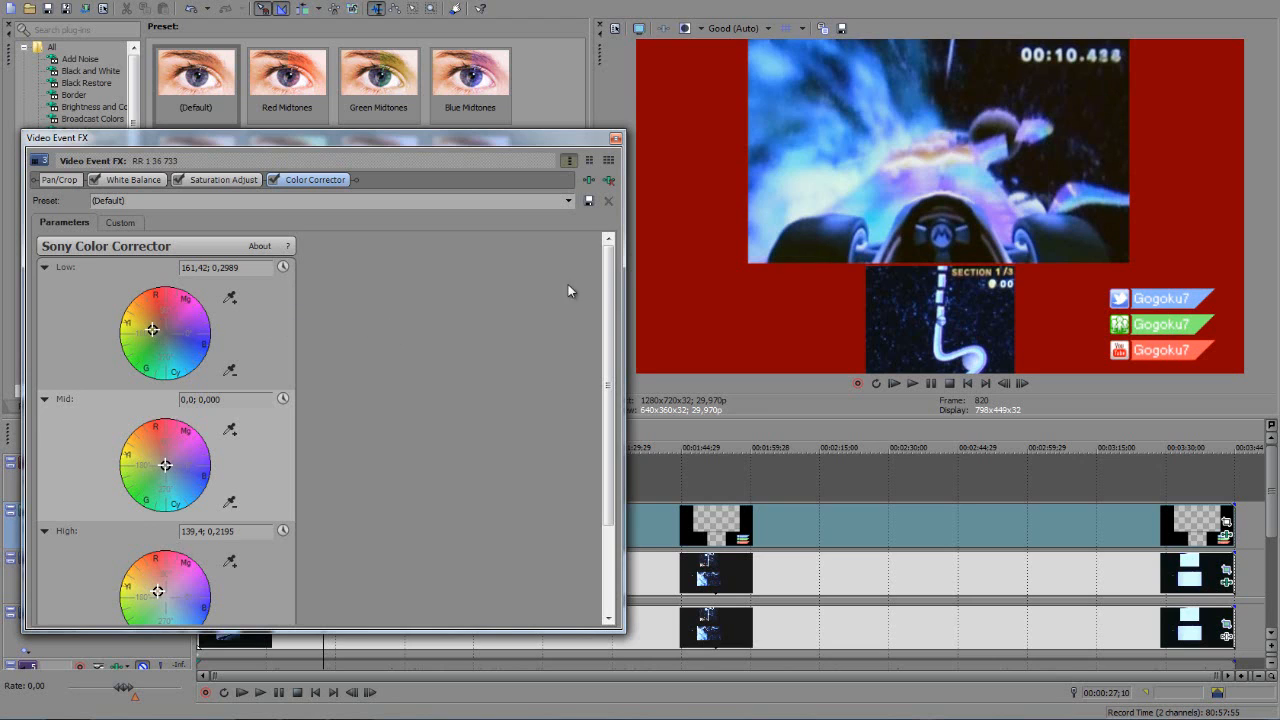
left_click_drag(612, 283, 612, 319)
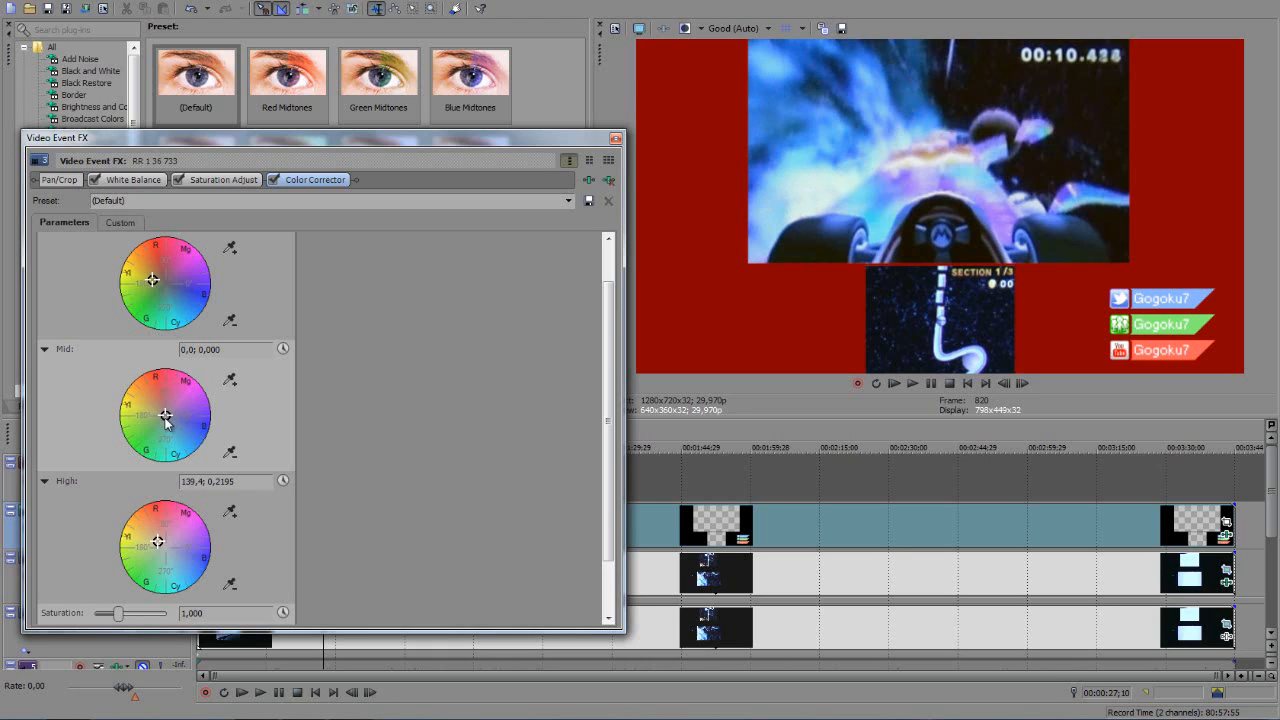
left_click_drag(166, 420, 160, 410)
- Move Saturation Adjust behind Color Corrector in the effect chain, review the effects' settings and close the effects window
left_click_drag(225, 182, 374, 201)
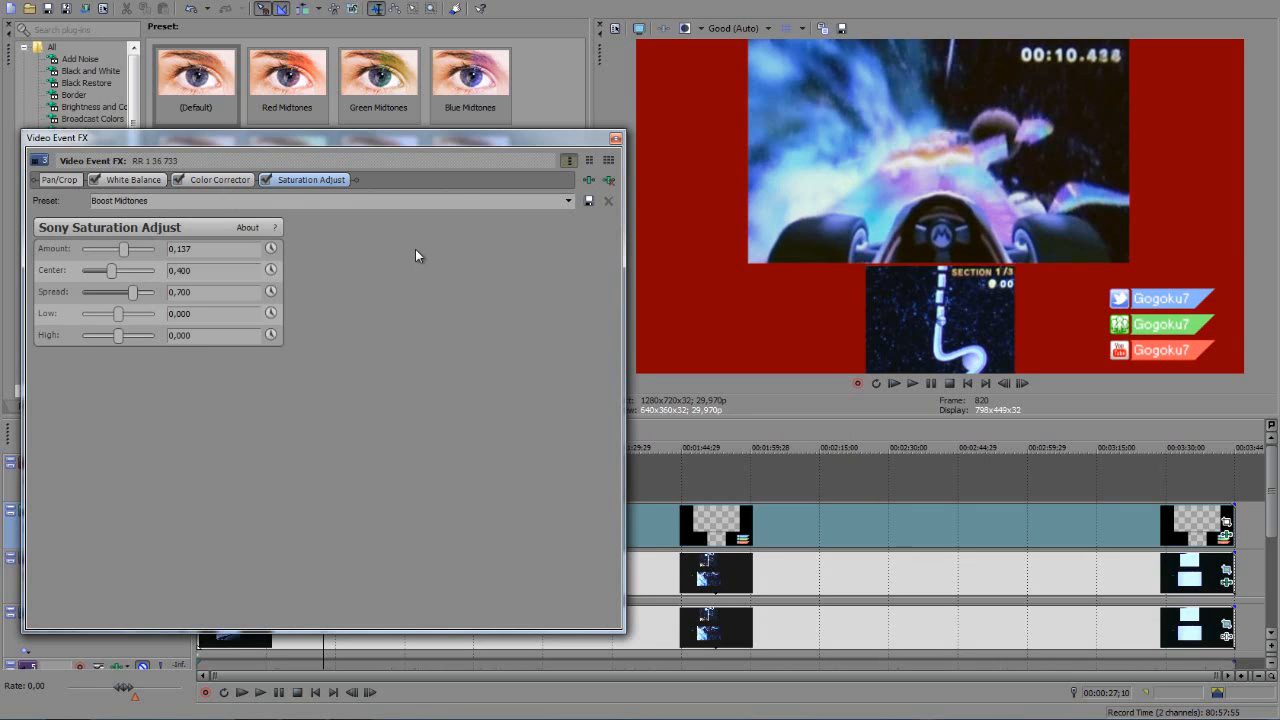
left_click(205, 179)
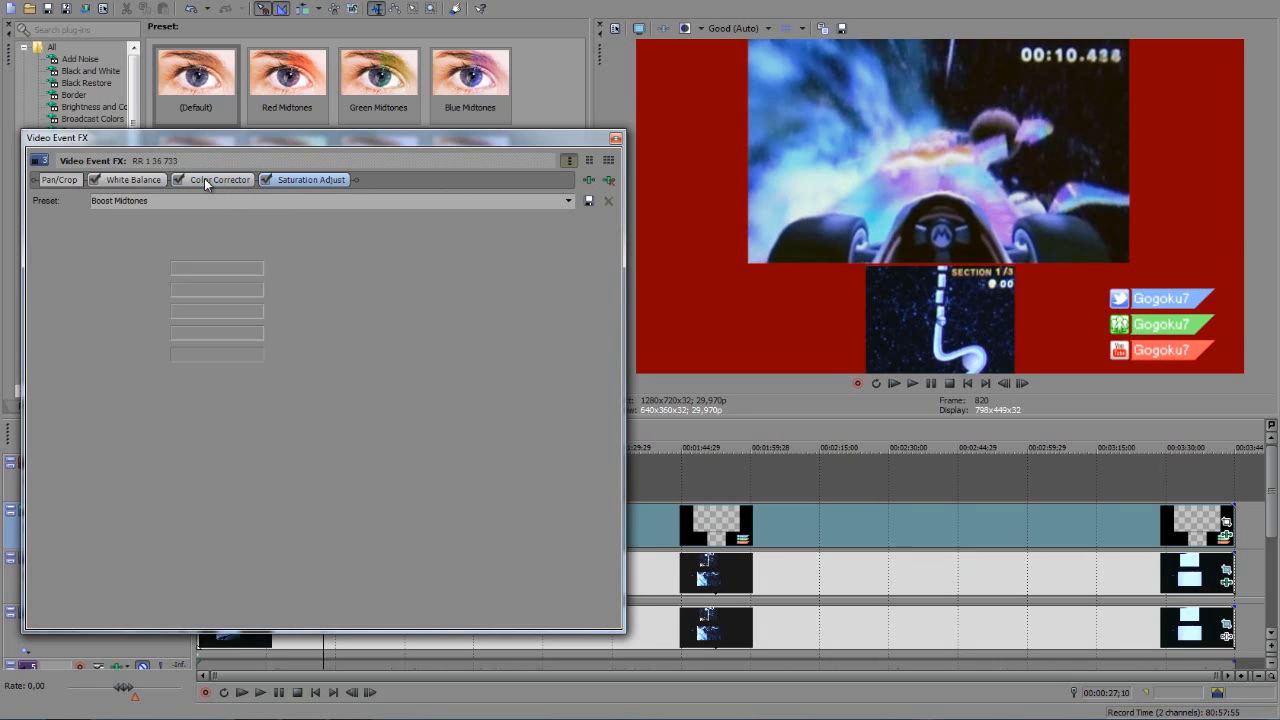
left_click(307, 180)
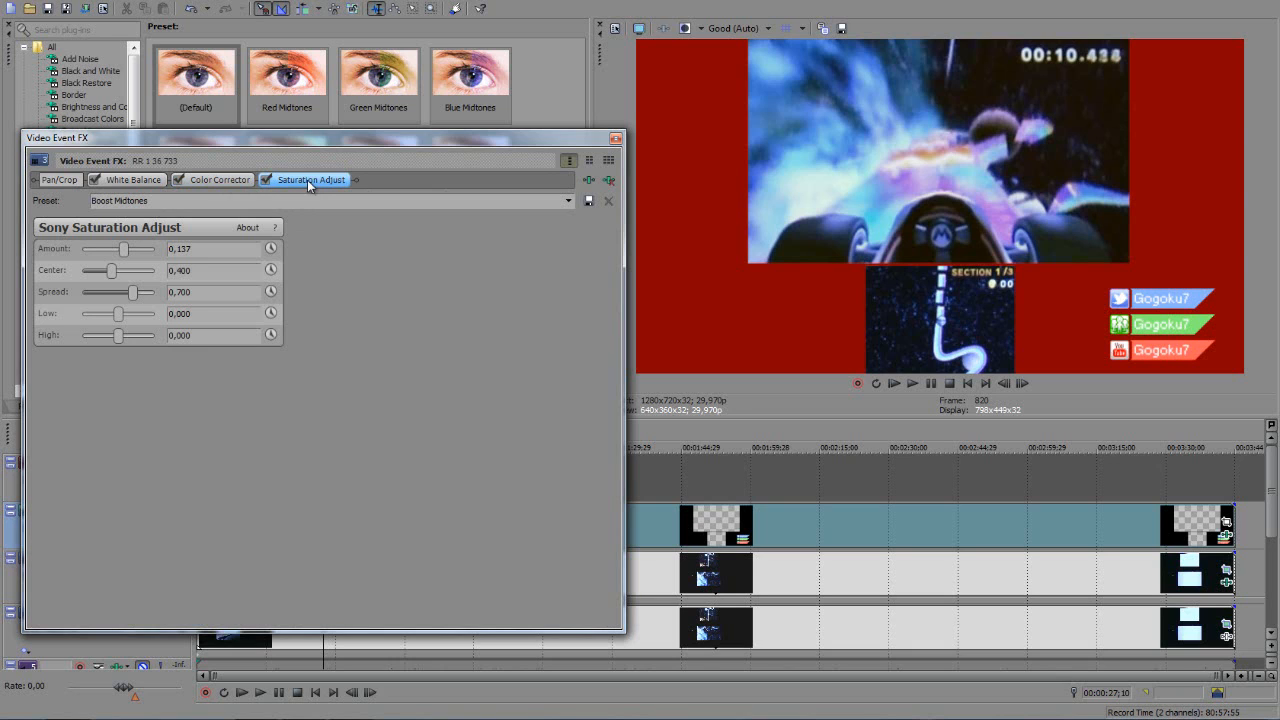
left_click(134, 179)
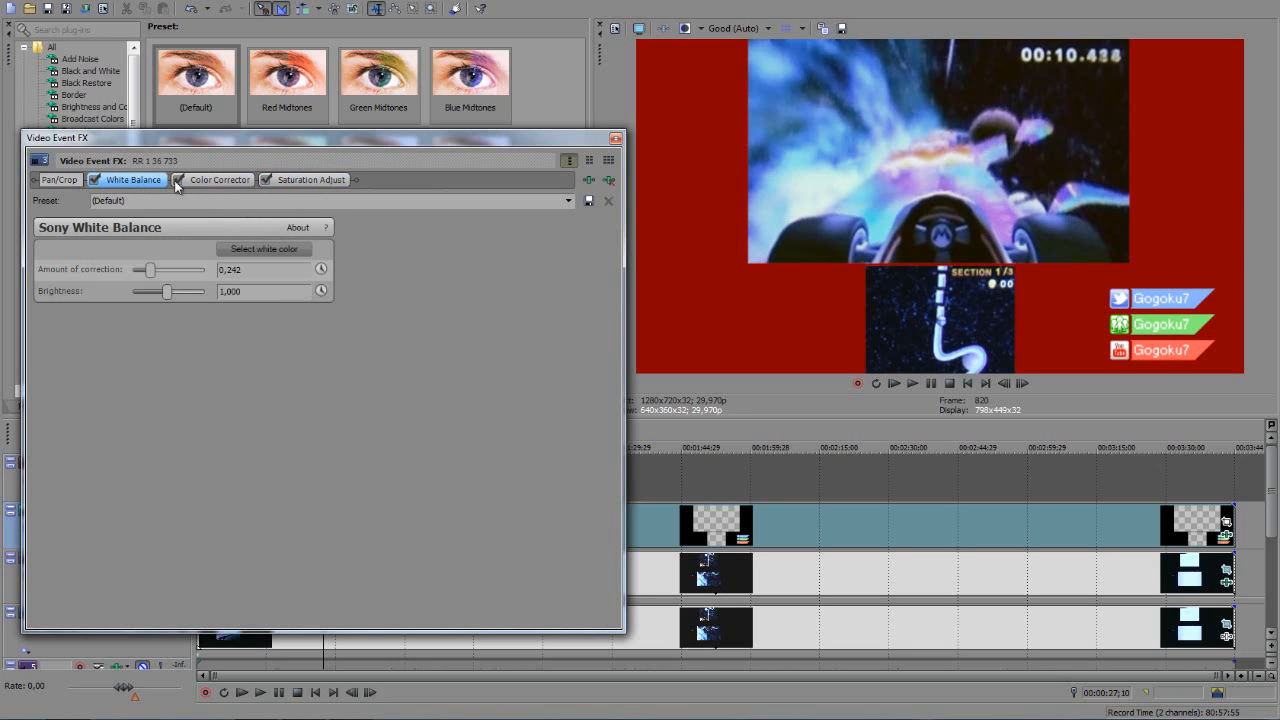
left_click(616, 138)
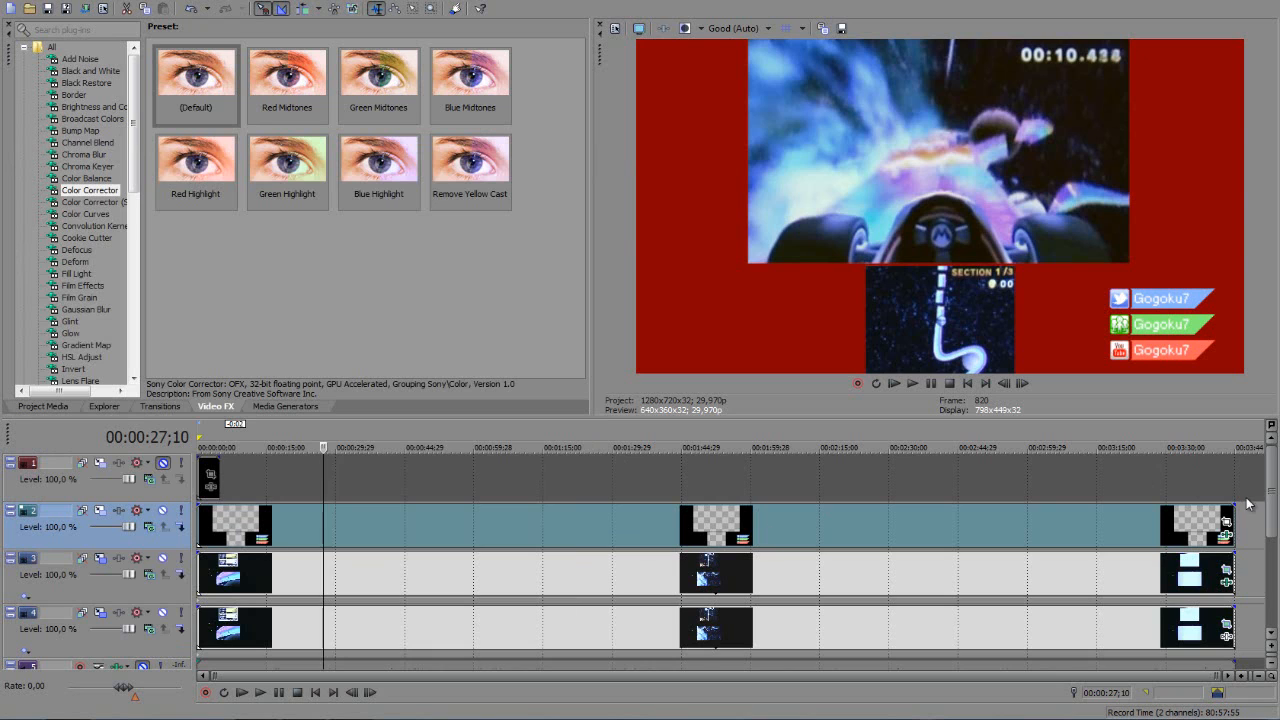
- Examine the colour-corrected gameplay in the preview at several points along the timeline
left_click_drag(1272, 490, 1272, 540)
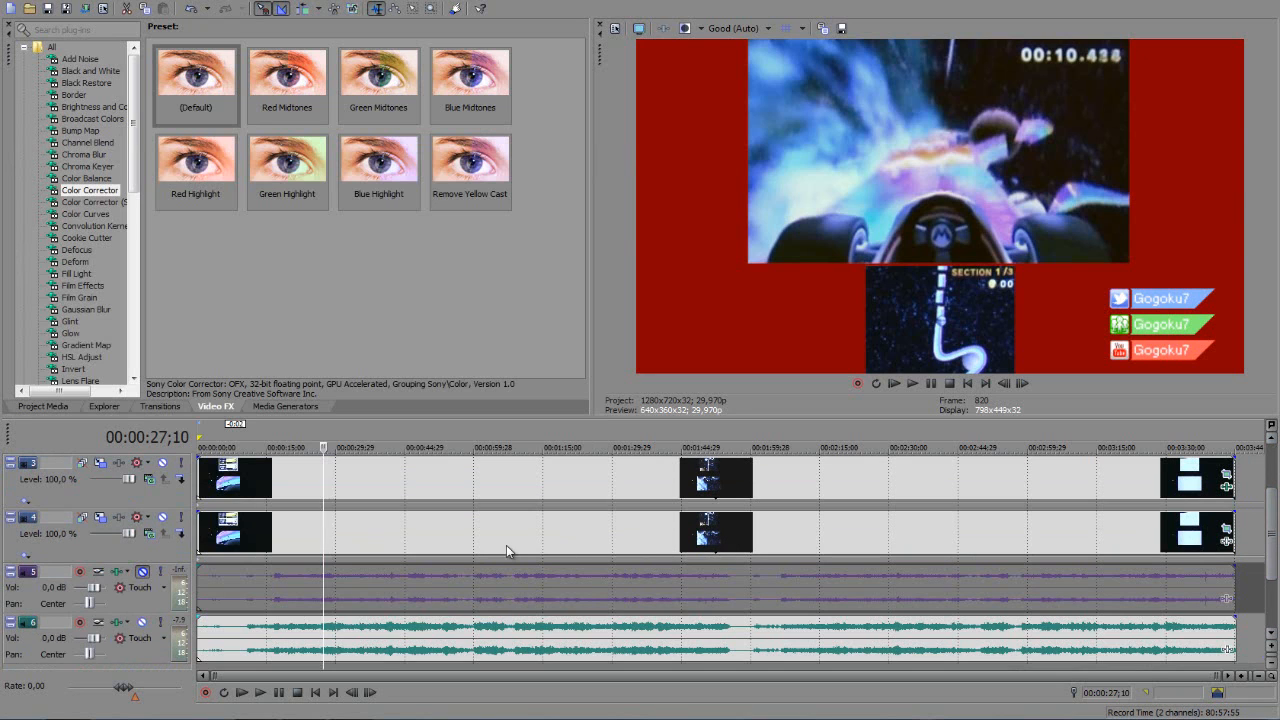
left_click(492, 545)
left_click(667, 540)
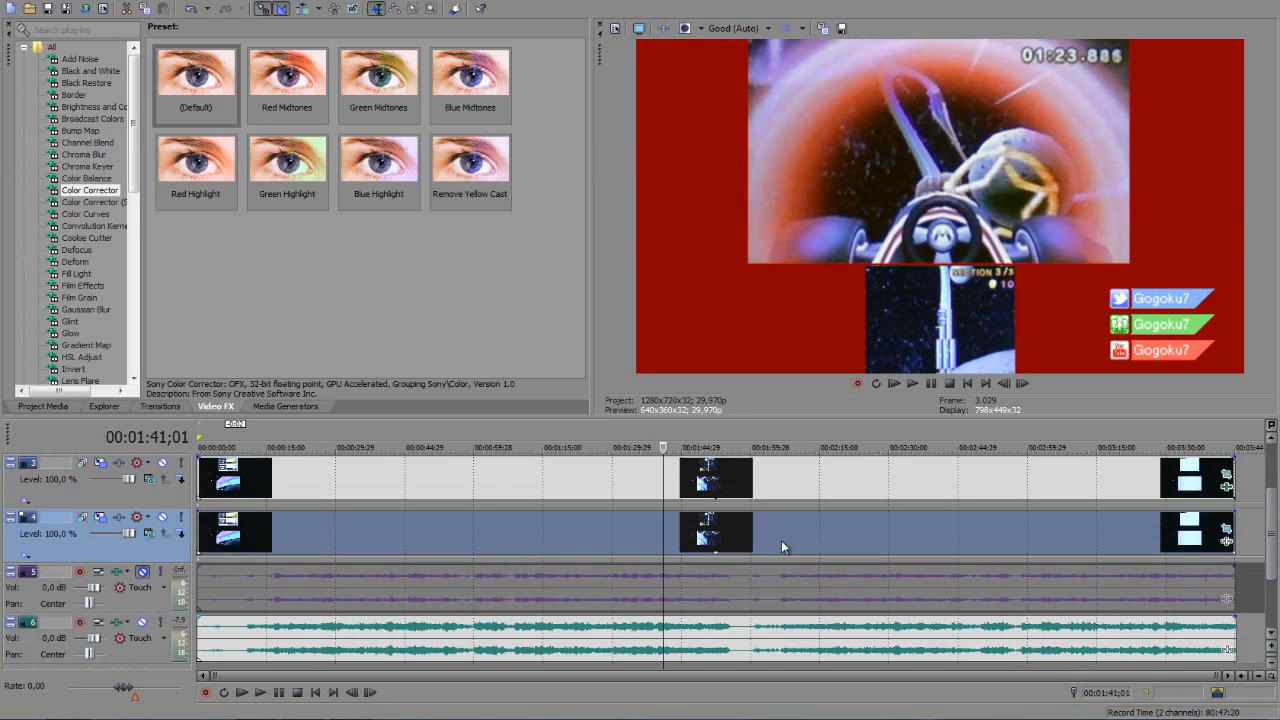
left_click(802, 539)
left_click(922, 532)
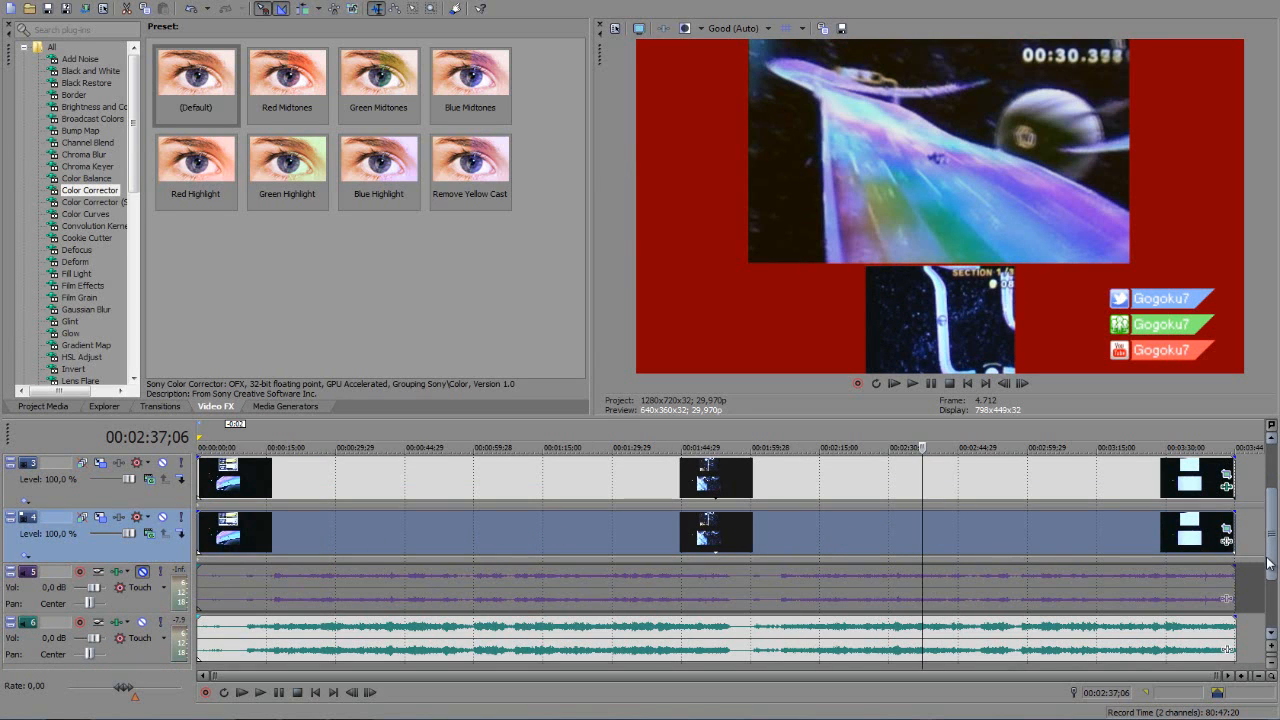
left_click_drag(1269, 543, 1268, 500)
scroll(1271, 515, "down", 1)
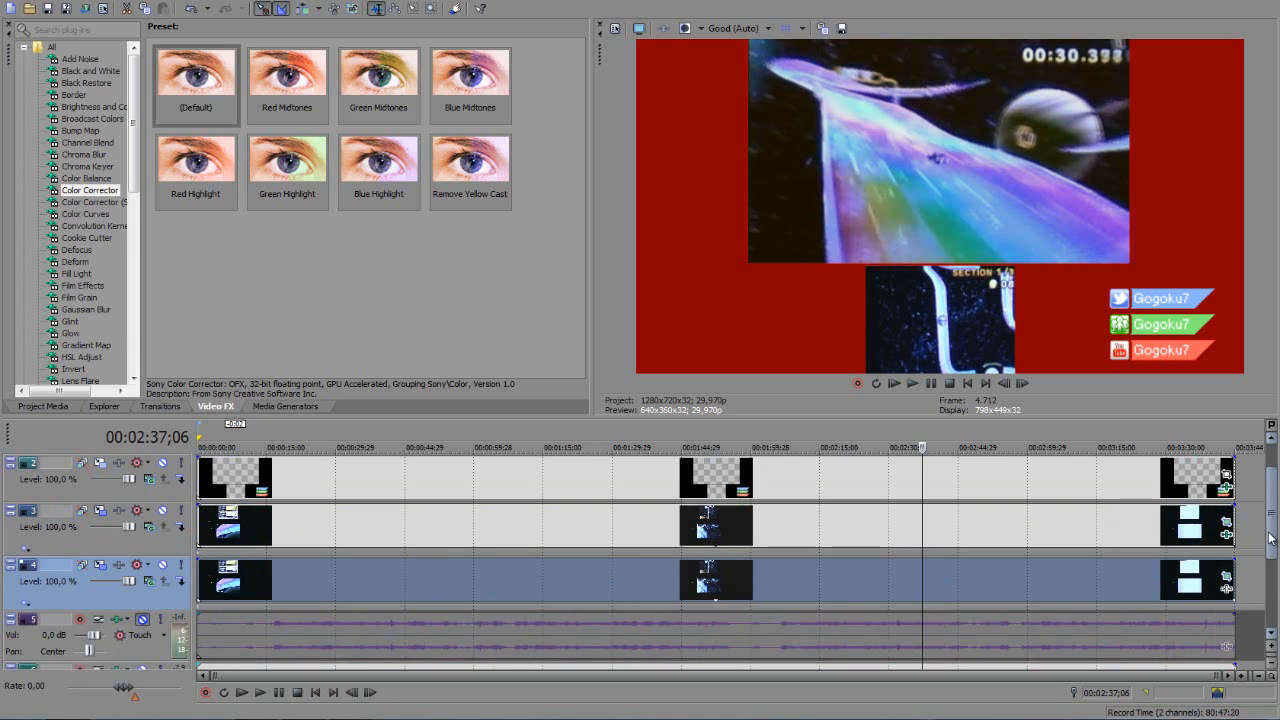
left_click(568, 574)
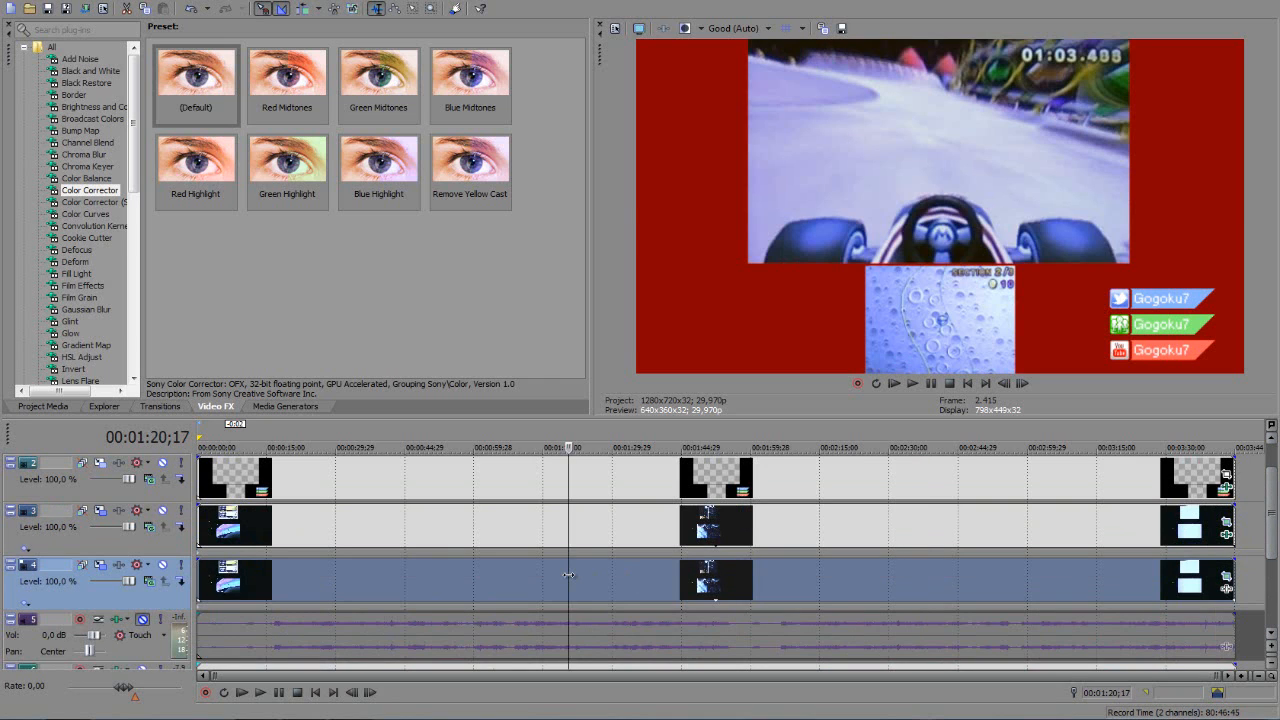
left_click(598, 625)
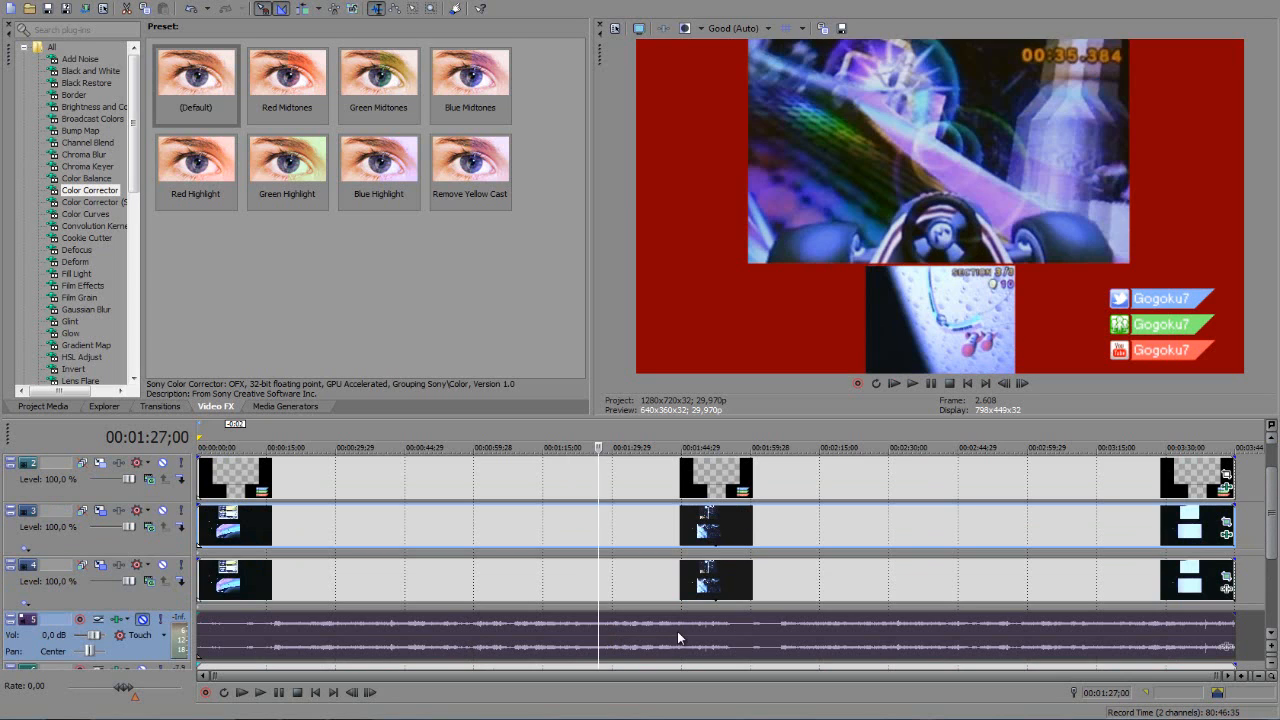
left_click(688, 528)
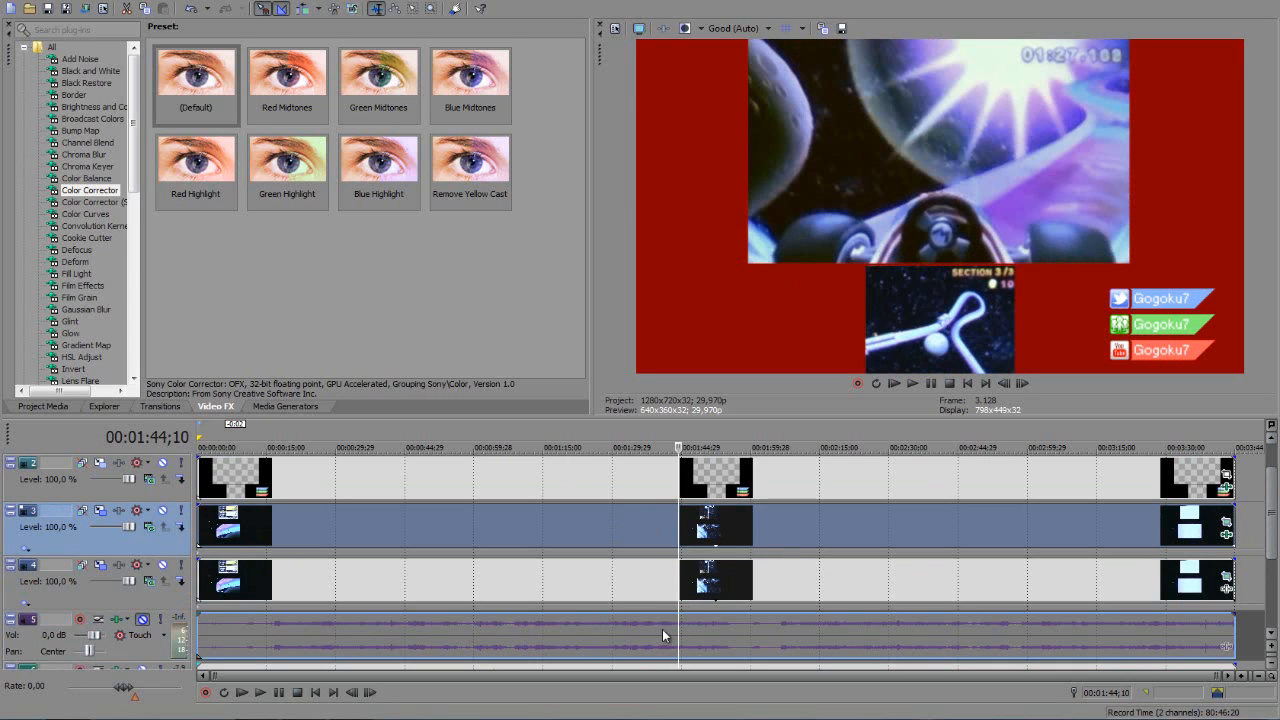
- Delete the muted audio event on track 5 and remove its emptied track
left_click(625, 648)
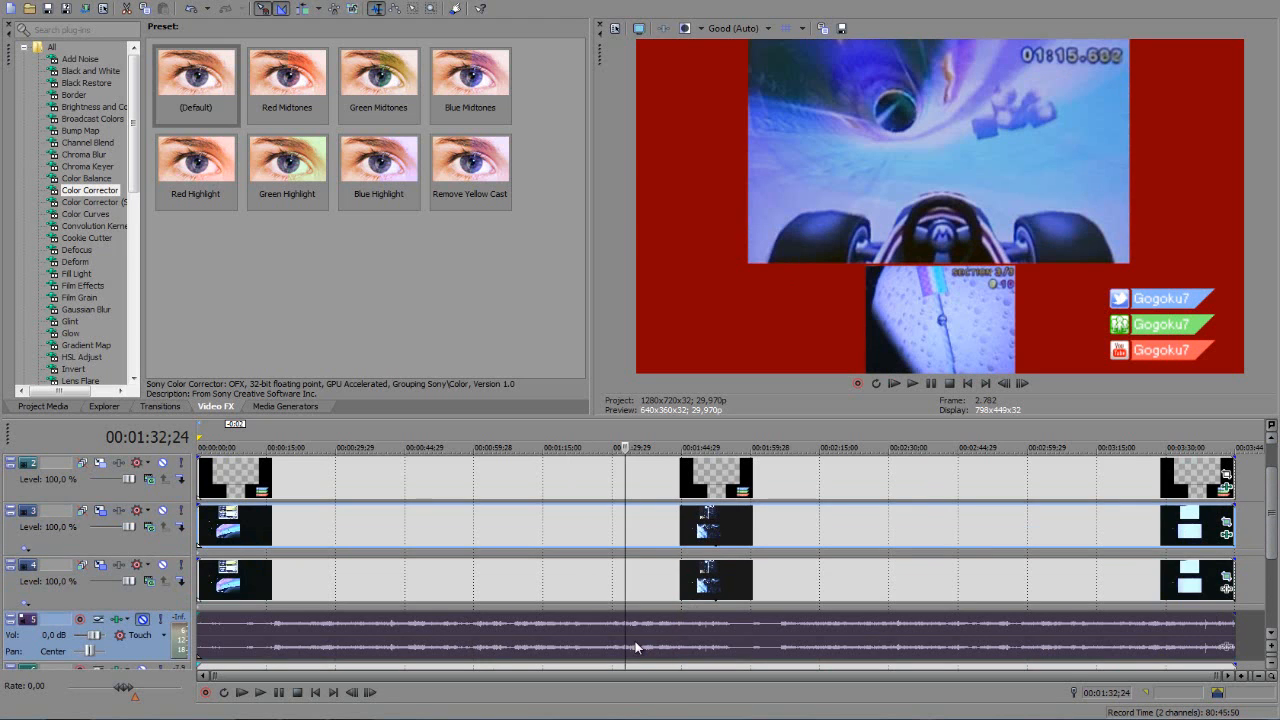
right_click(635, 641)
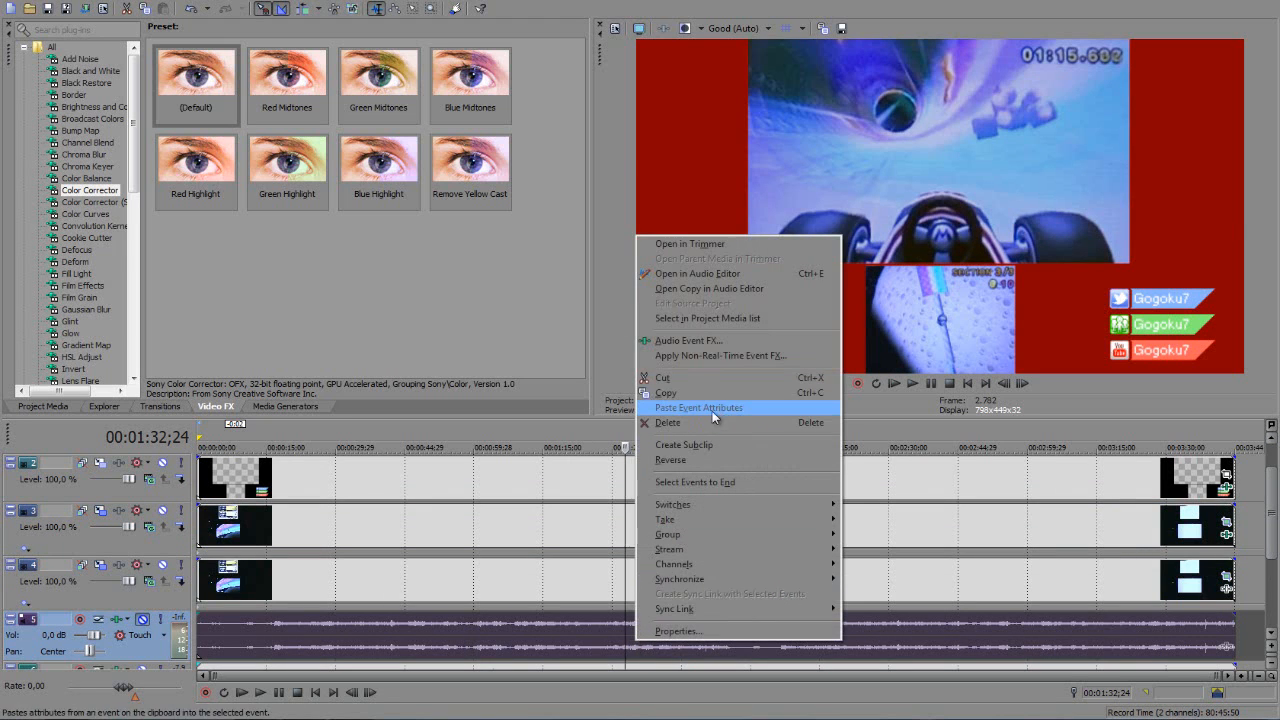
left_click(712, 422)
right_click(61, 633)
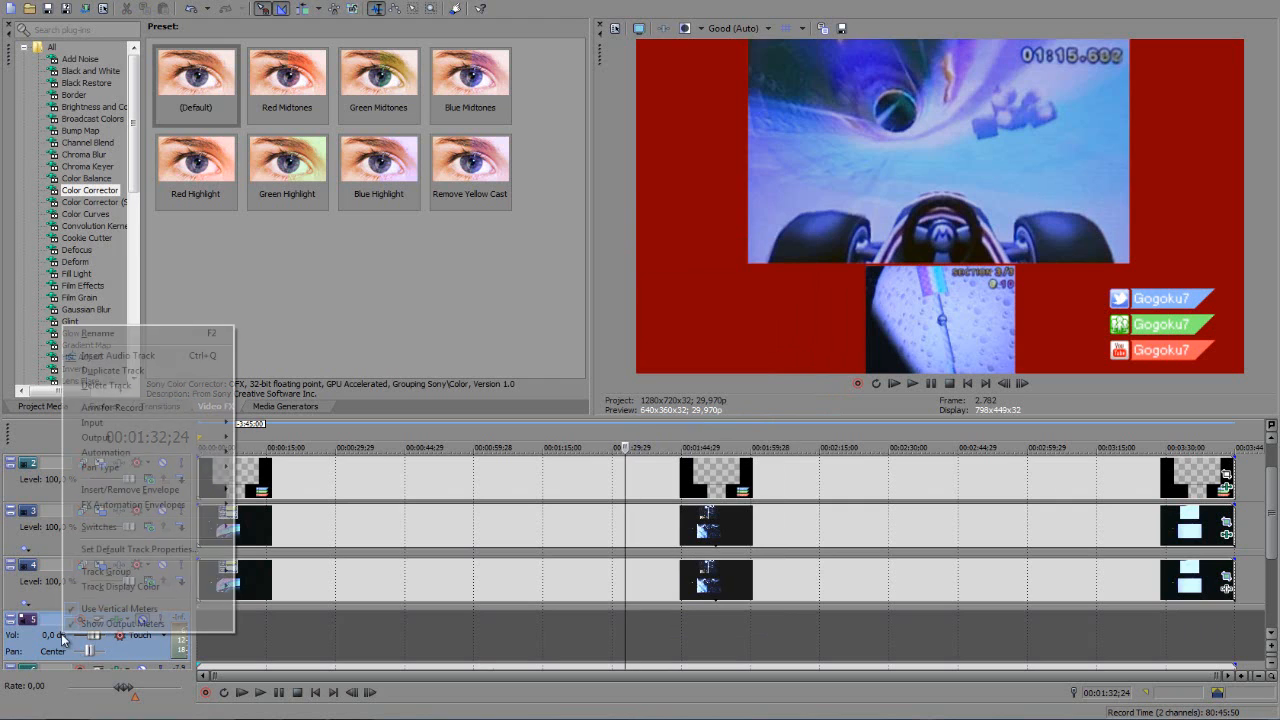
left_click(108, 385)
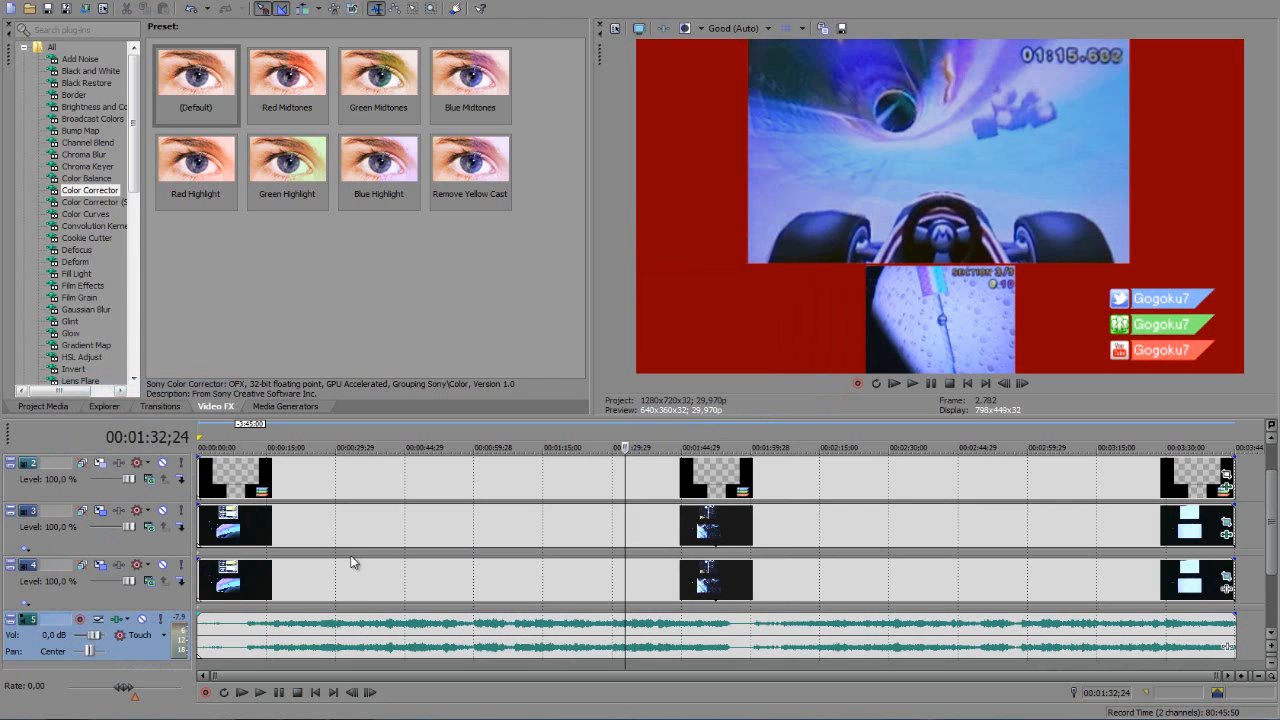
- Select all events on tracks 2 to 5 with the Selection Edit Tool, create a group from them, and return to the Normal Edit Tool
left_click(242, 590)
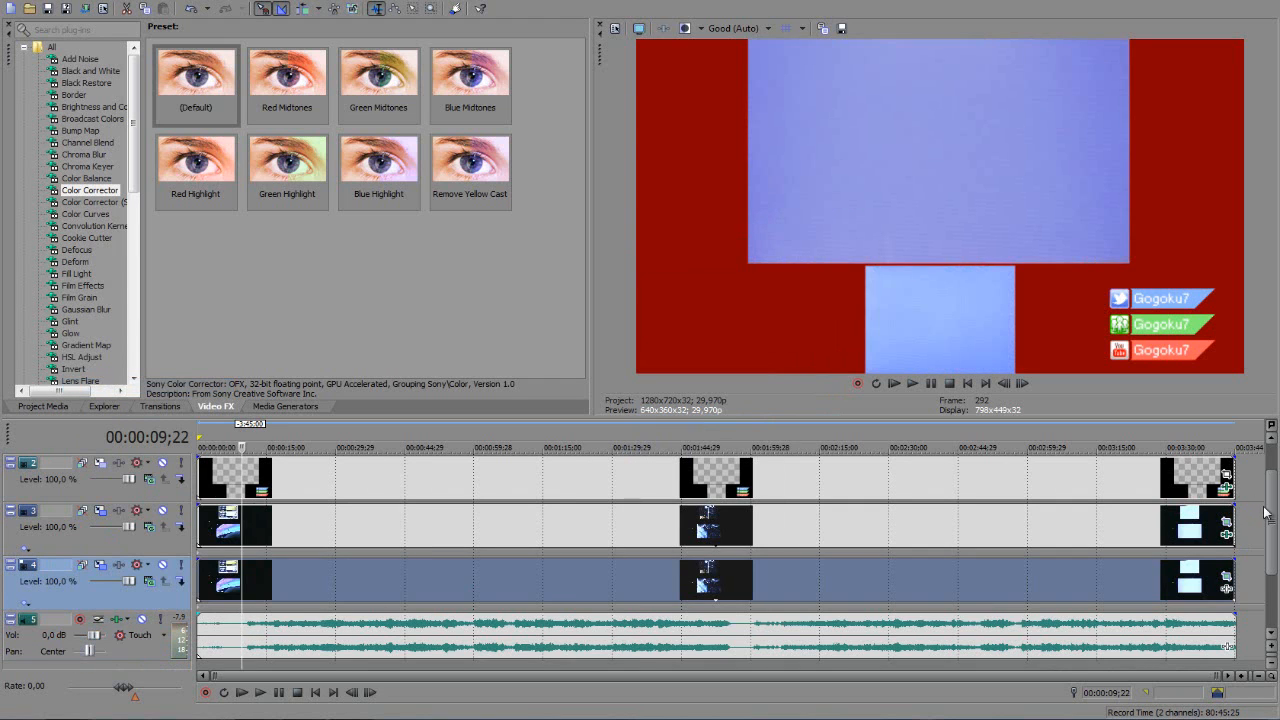
left_click_drag(1268, 512, 1275, 538)
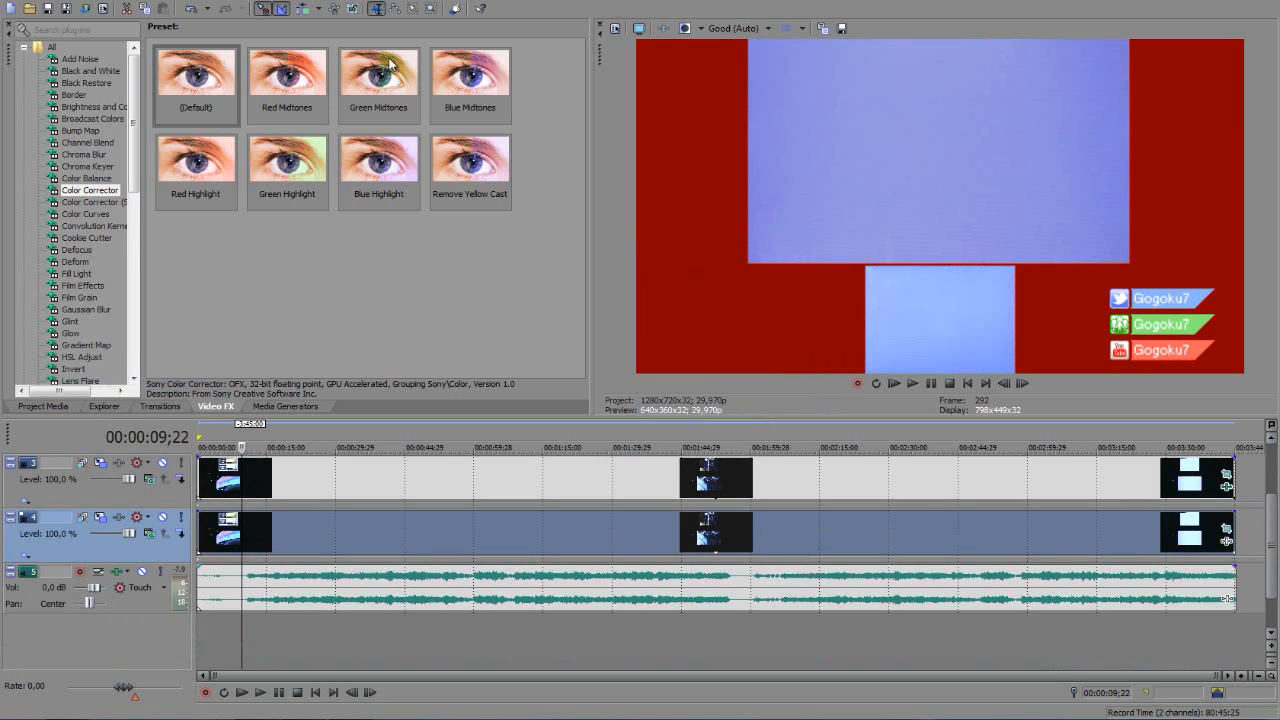
left_click_drag(434, 530, 354, 483)
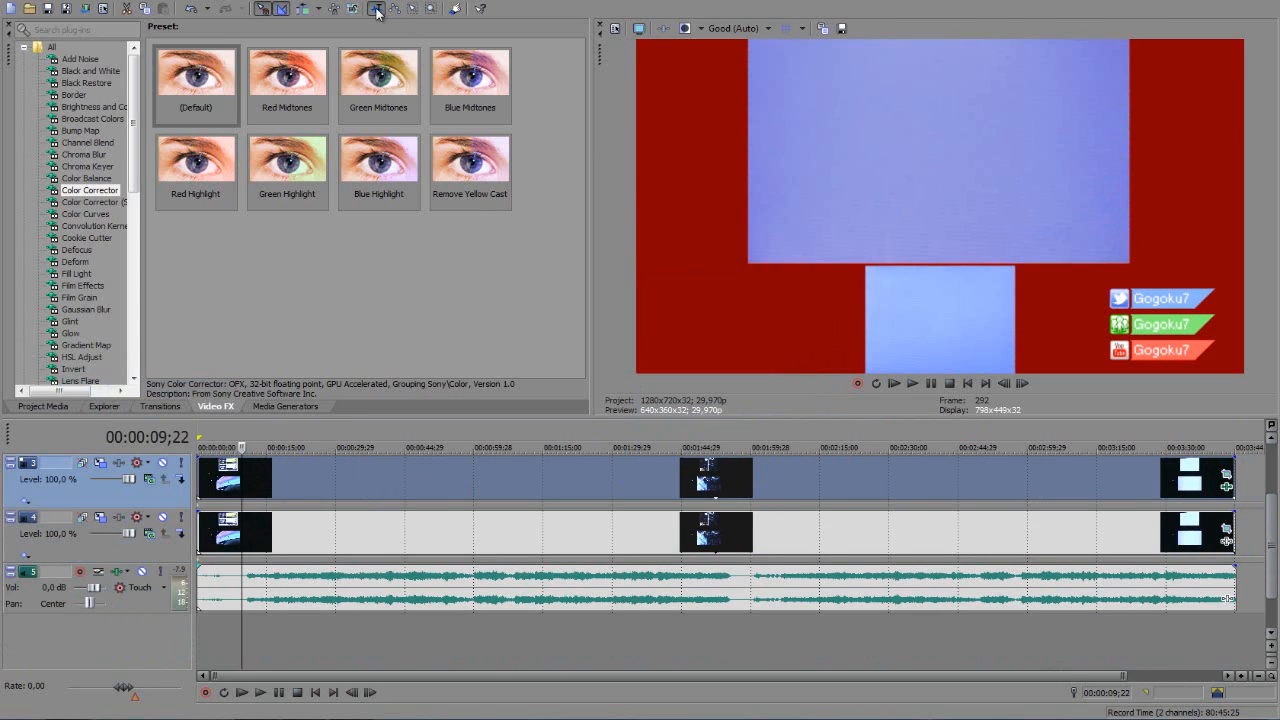
left_click(412, 8)
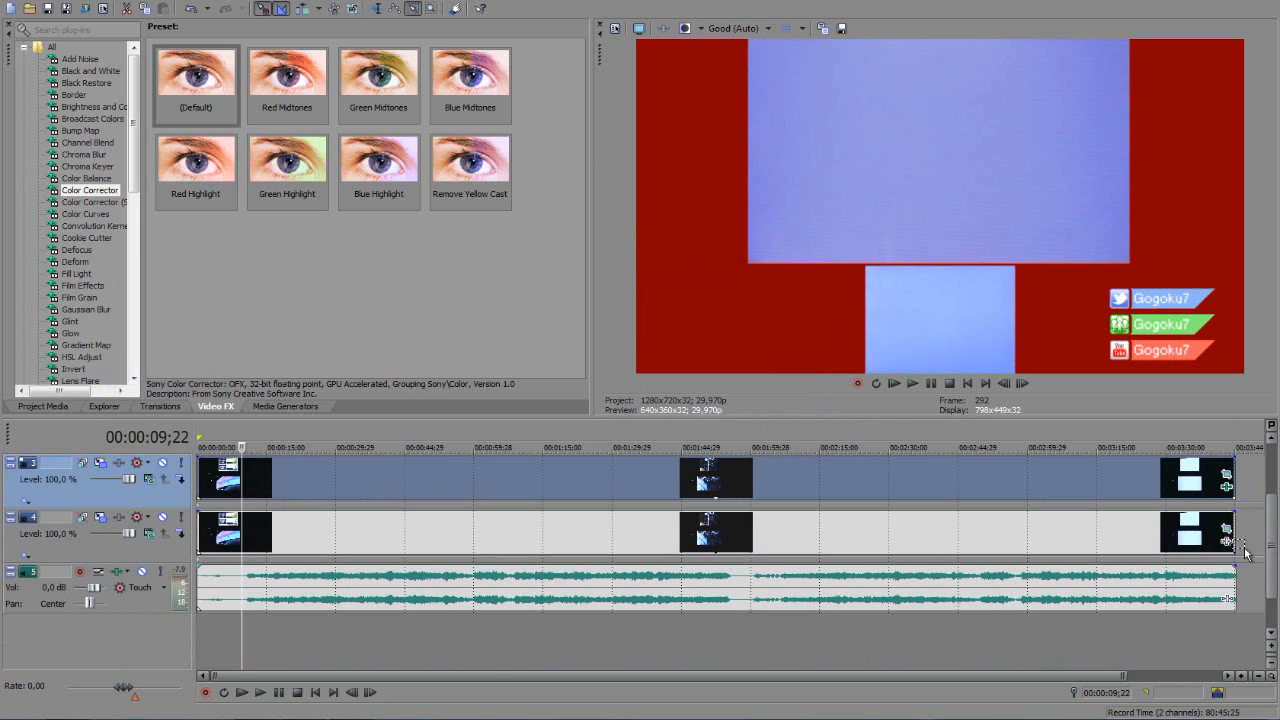
left_click_drag(1250, 604, 1017, 507)
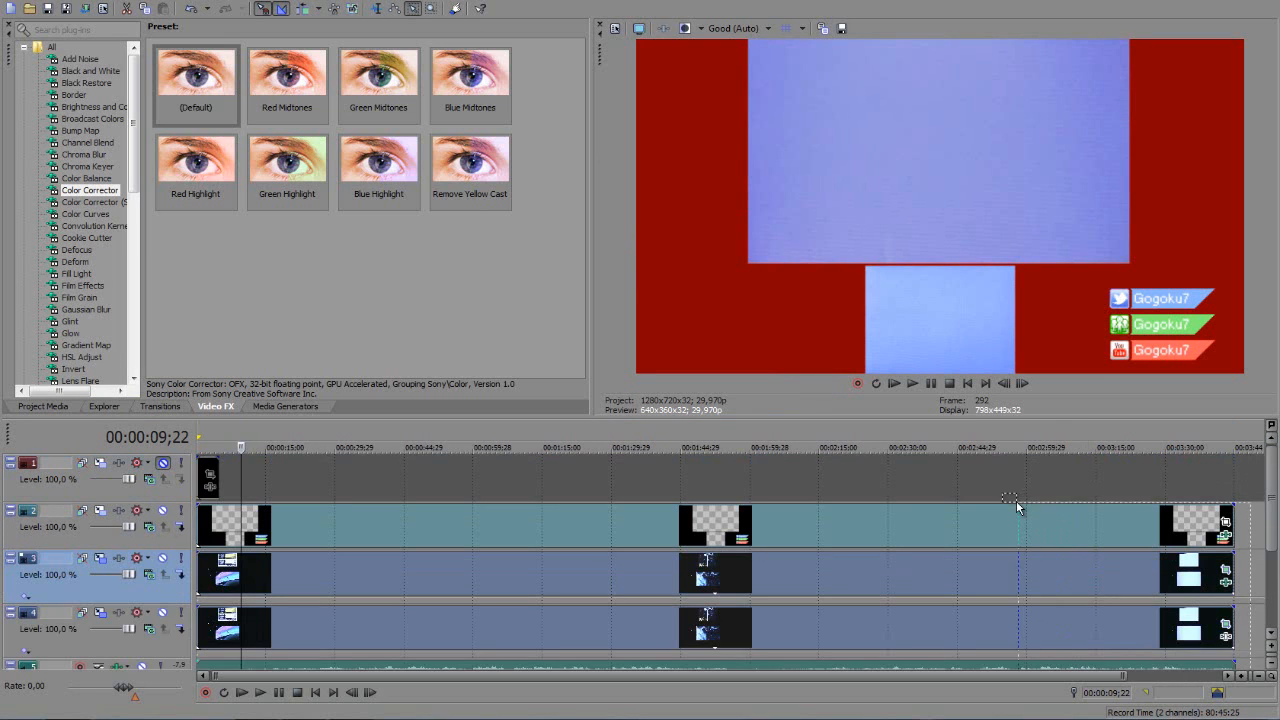
right_click(971, 537)
mouse_move(1045, 475)
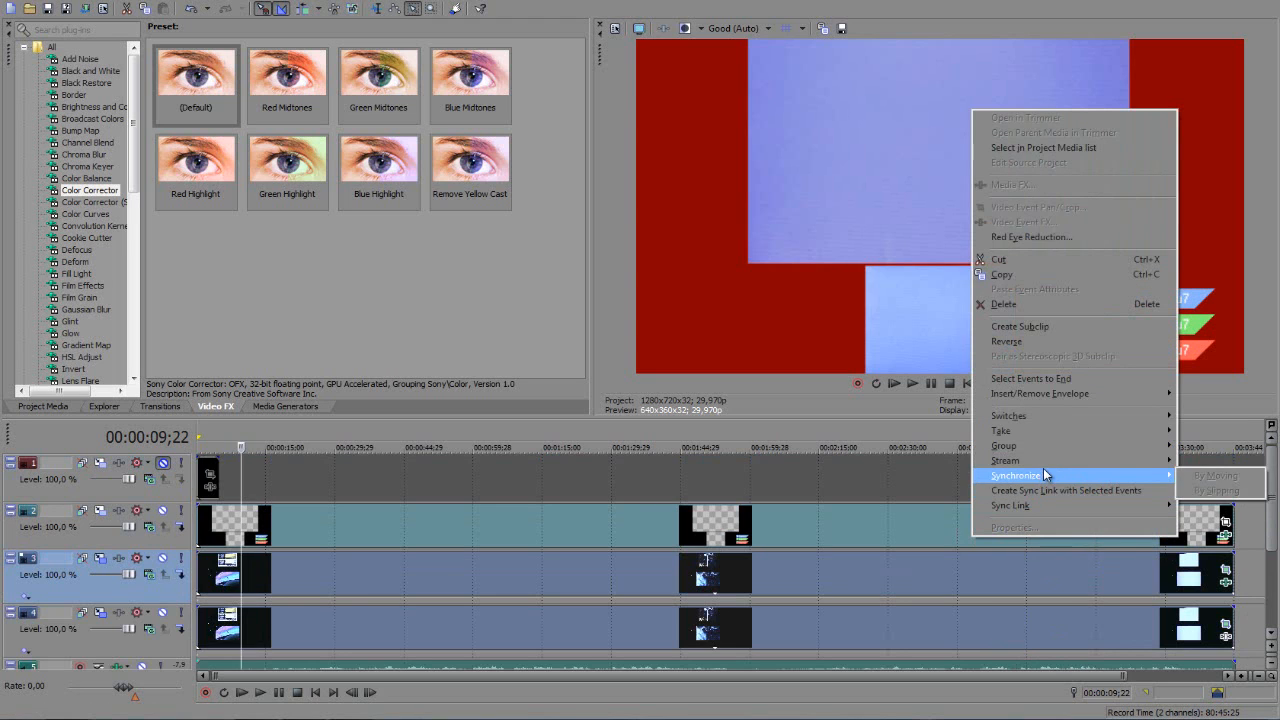
mouse_move(1043, 446)
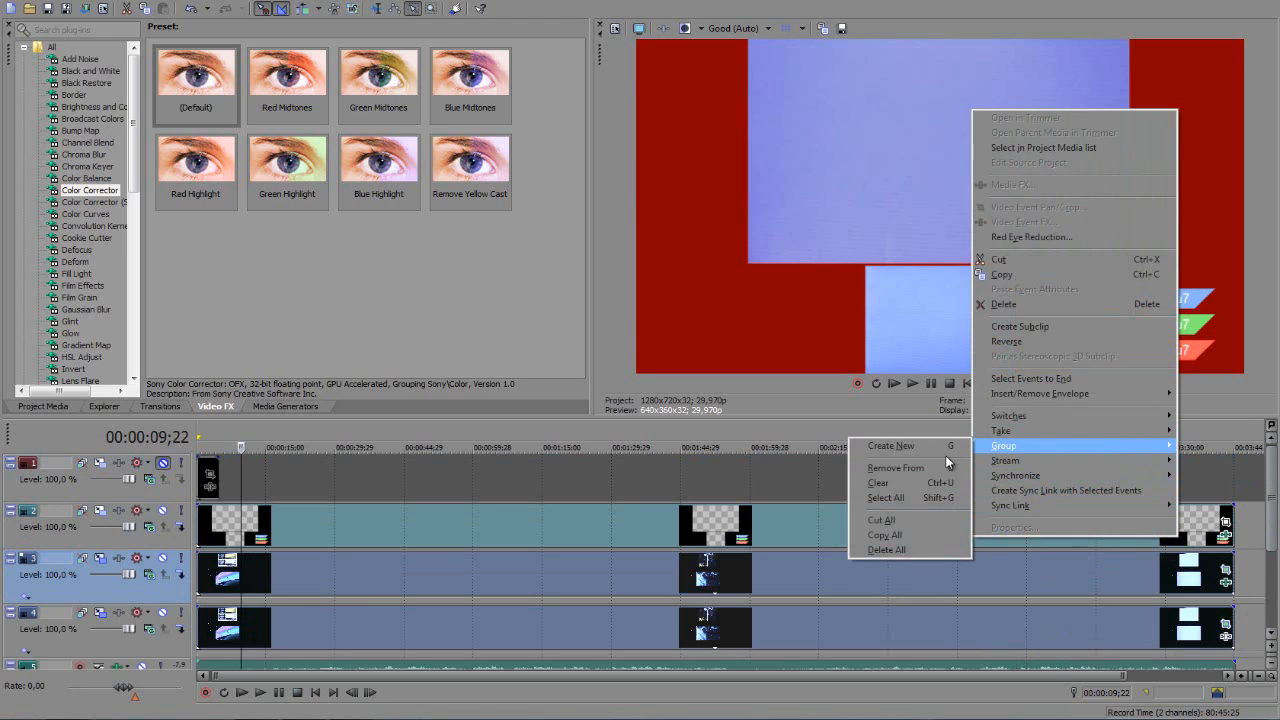
left_click(935, 450)
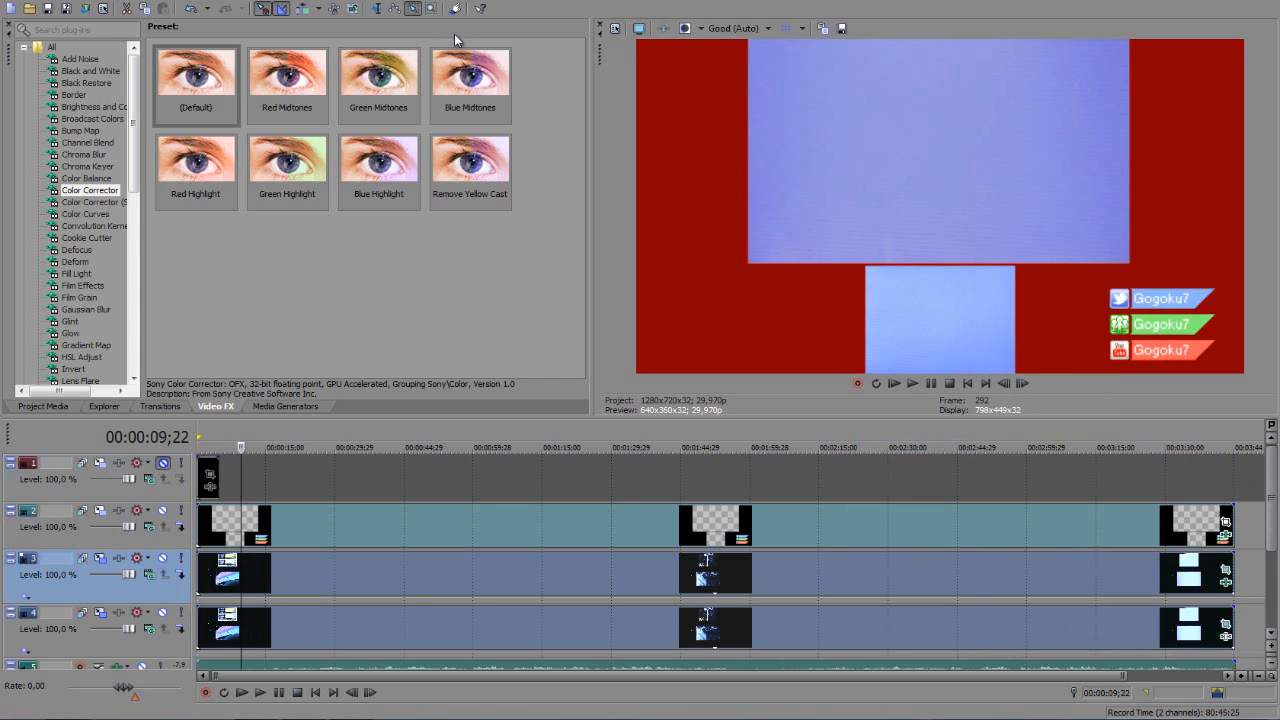
left_click(376, 8)
- Split the grouped overlay, gameplay and audio events at 00:01:58;01 and 00:00:07;23
left_click(426, 560)
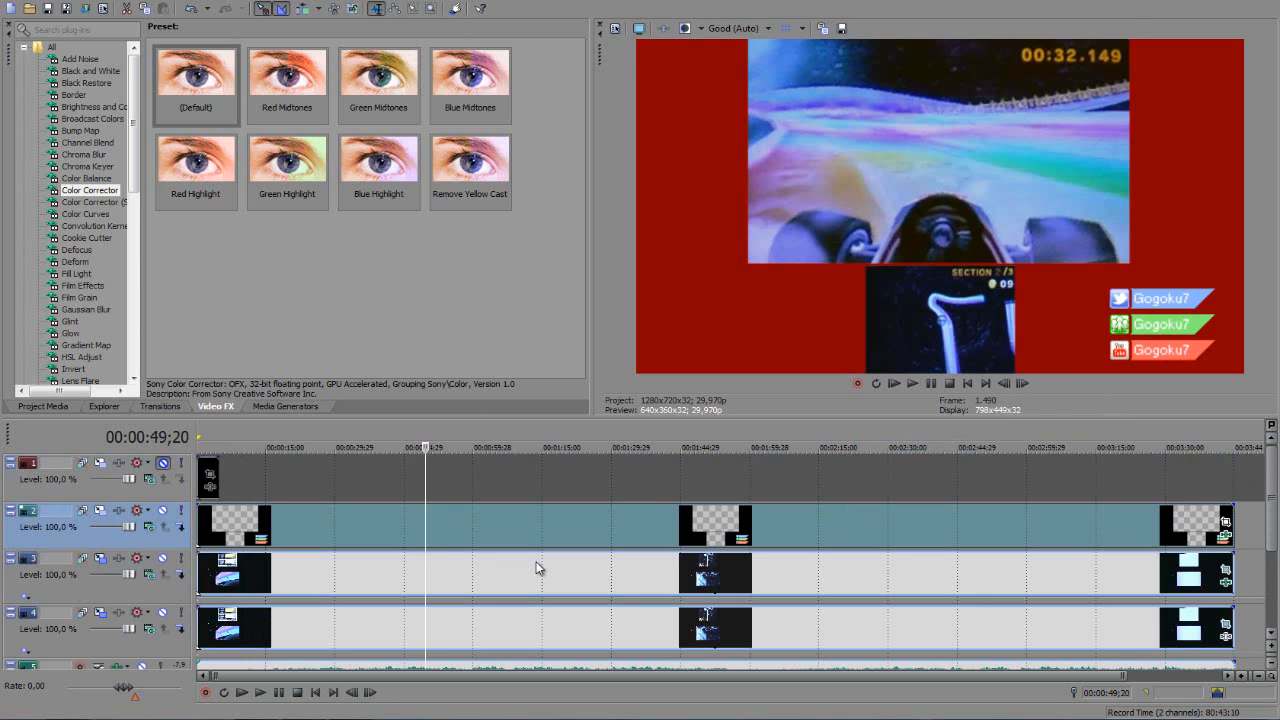
left_click(536, 562)
left_click_drag(485, 567, 449, 561)
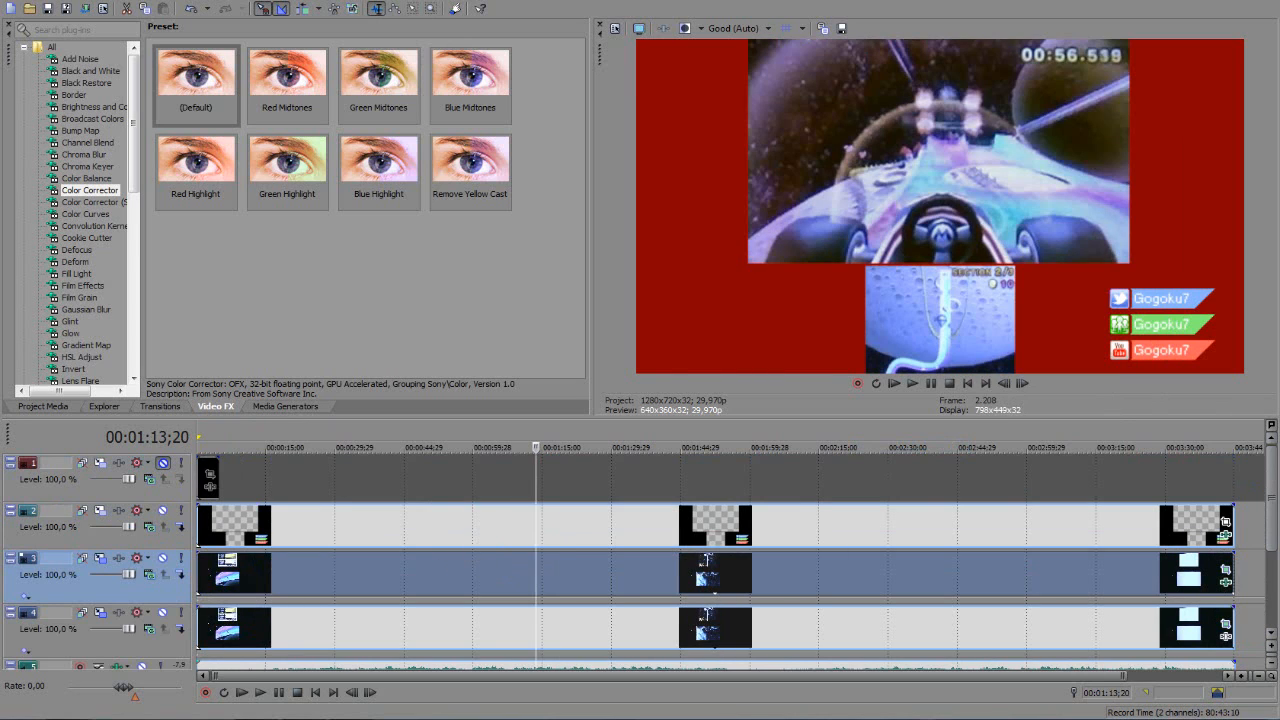
scroll(745, 609, "down", 1)
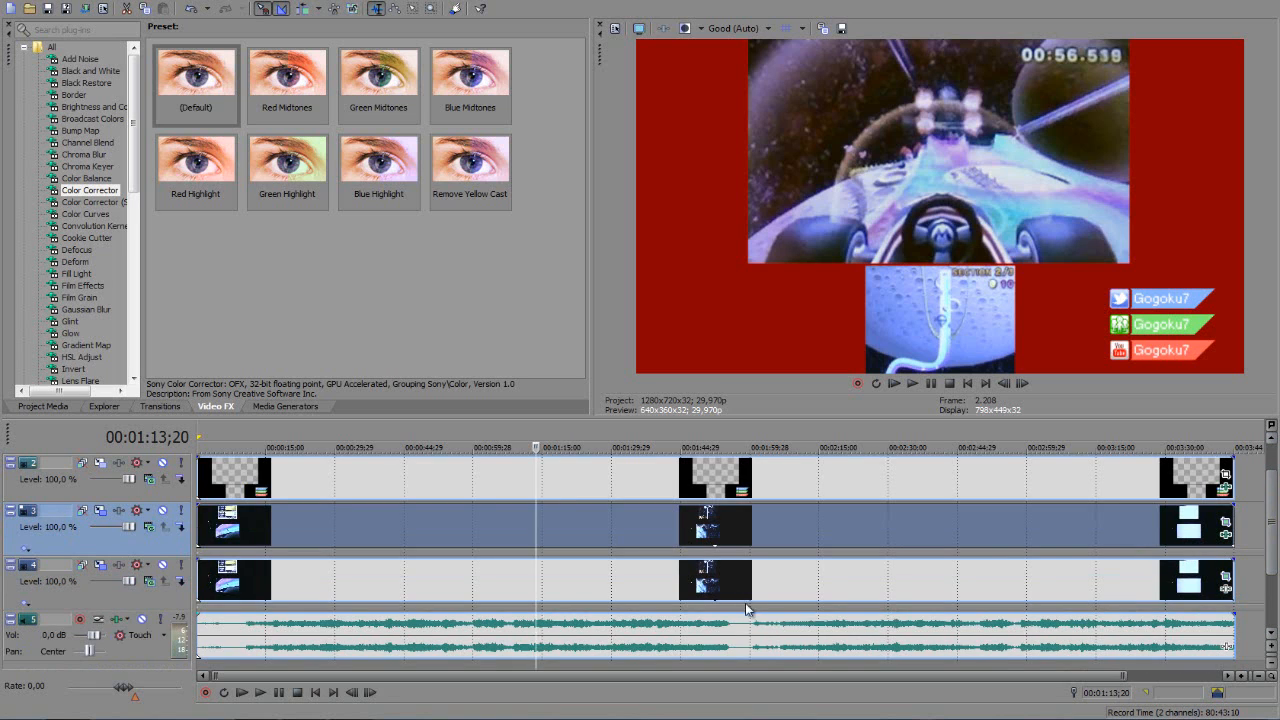
left_click(741, 587)
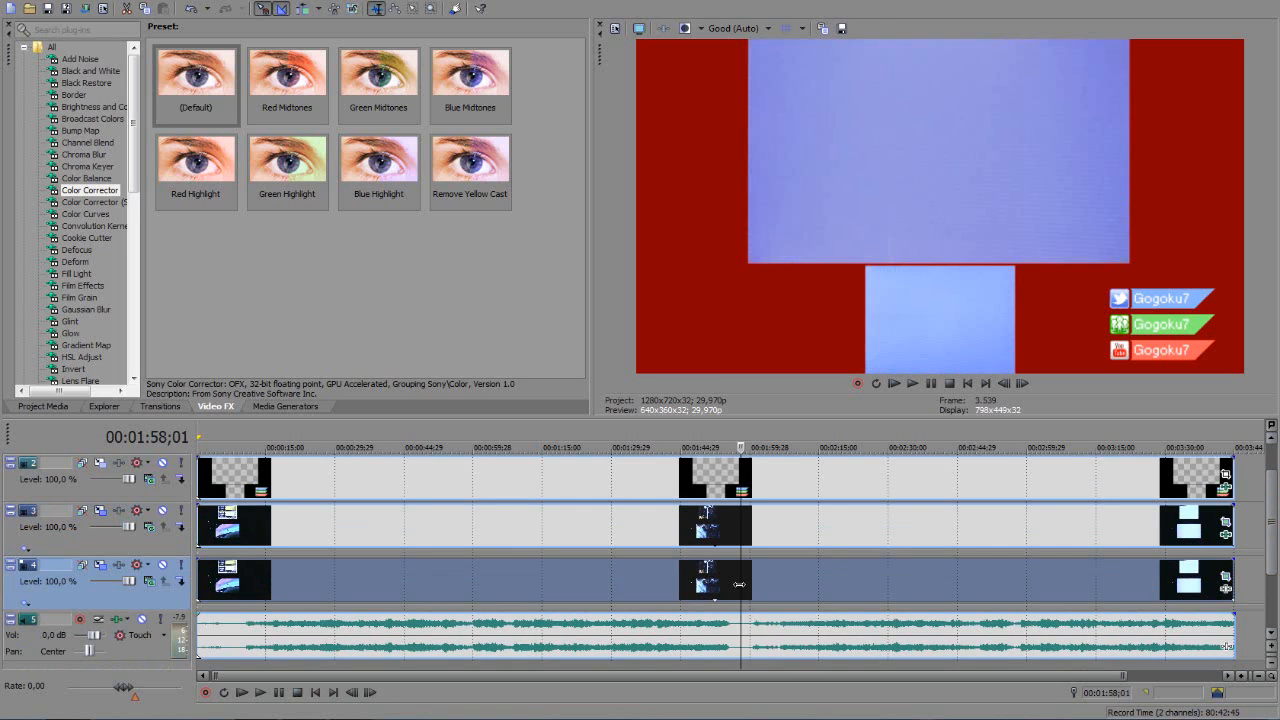
key("s")
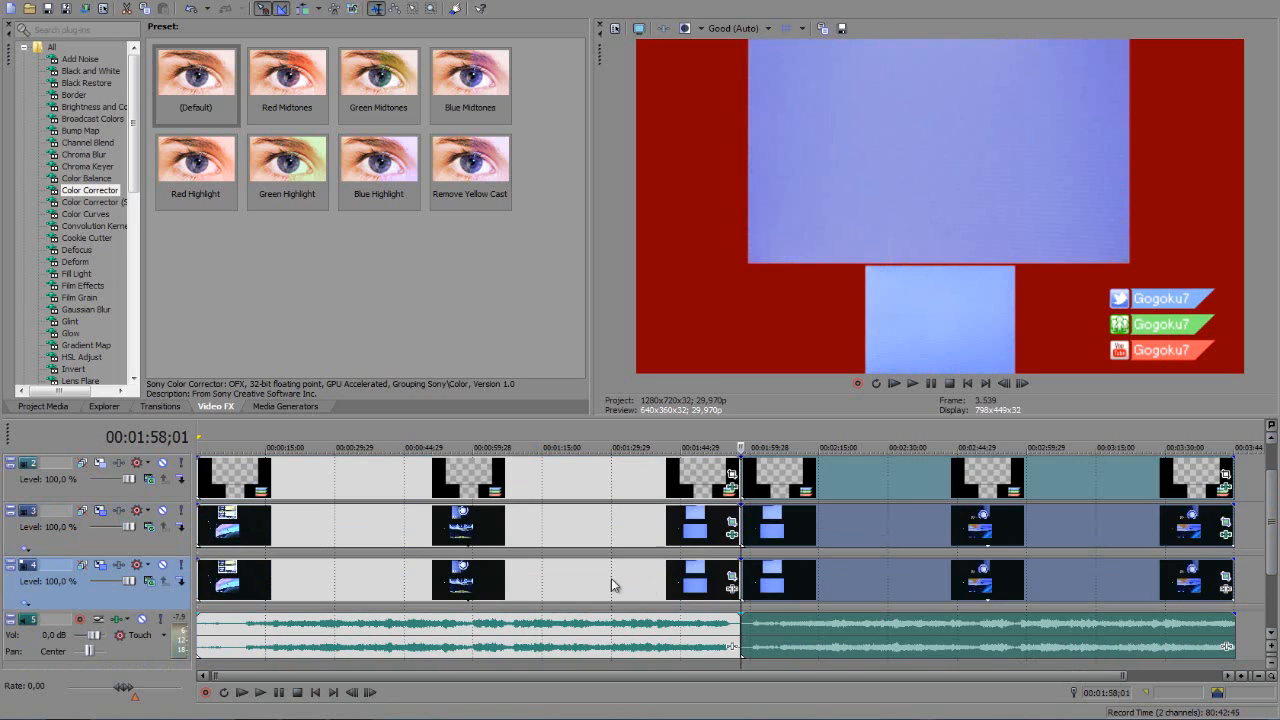
left_click(234, 593)
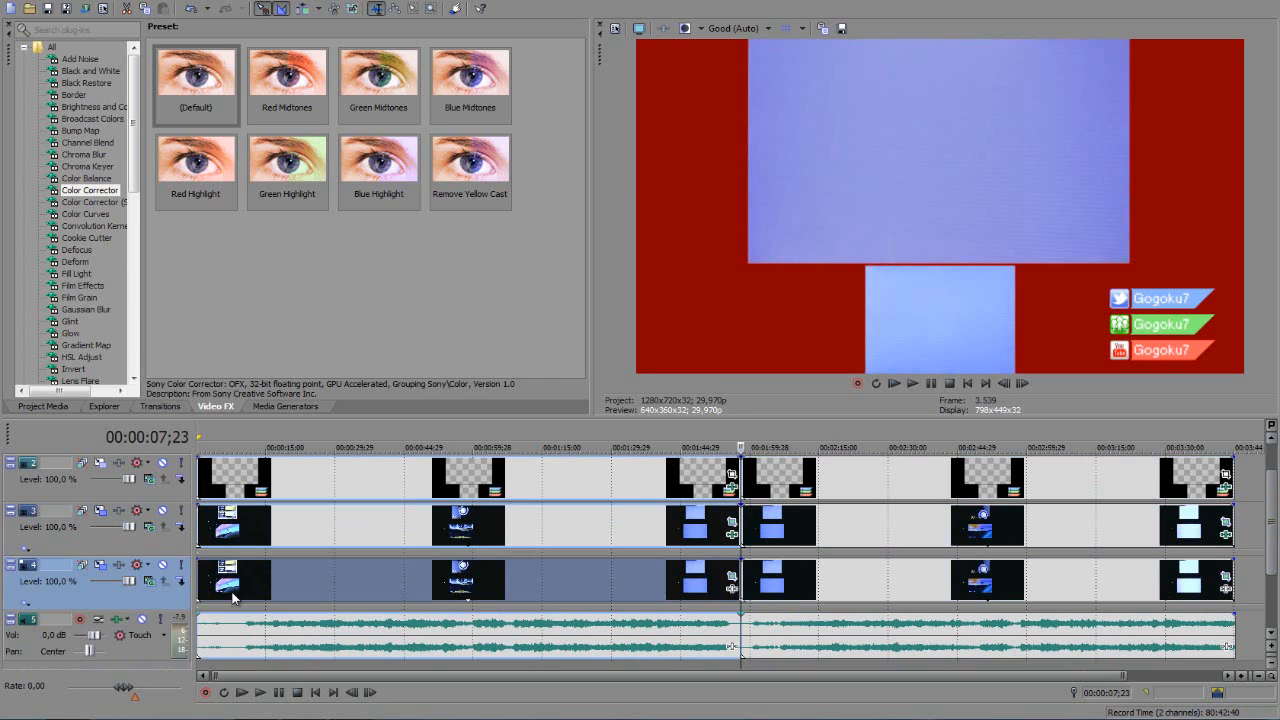
key("s")
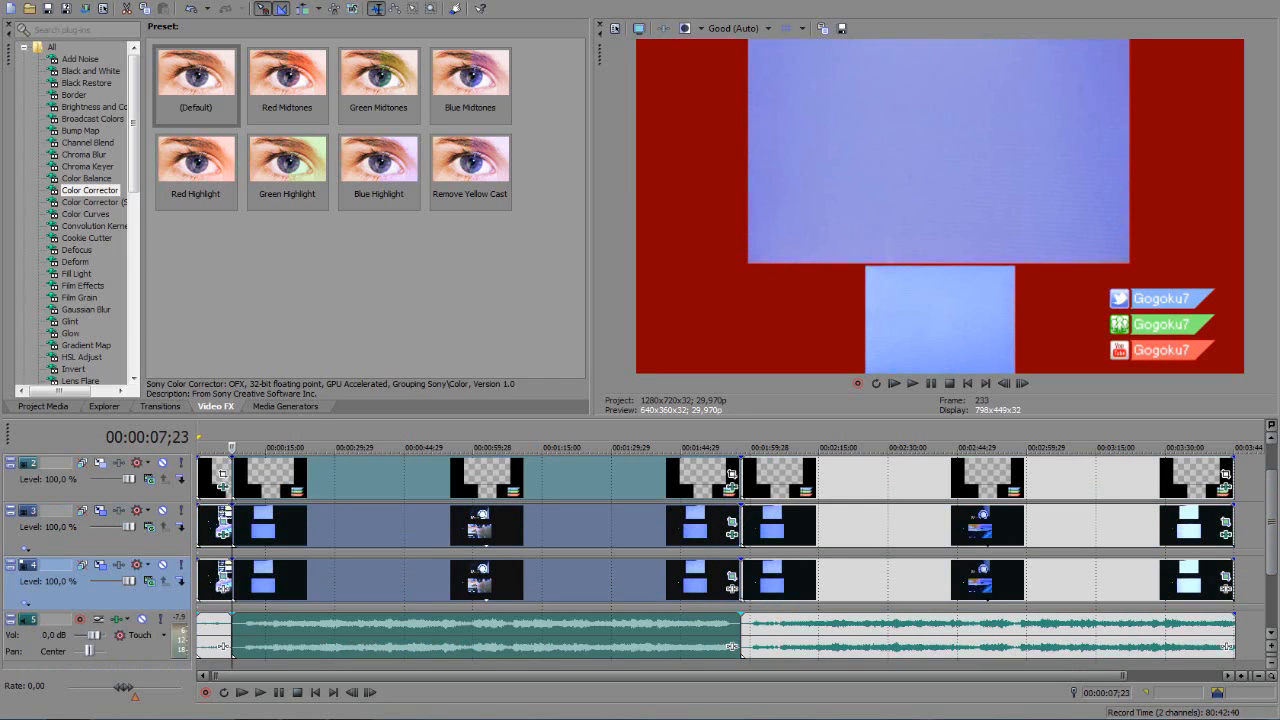
- Unmute track 1 and extend its records image event to meet the first split at 00:00:07;23
key("ctrl+shift+q")
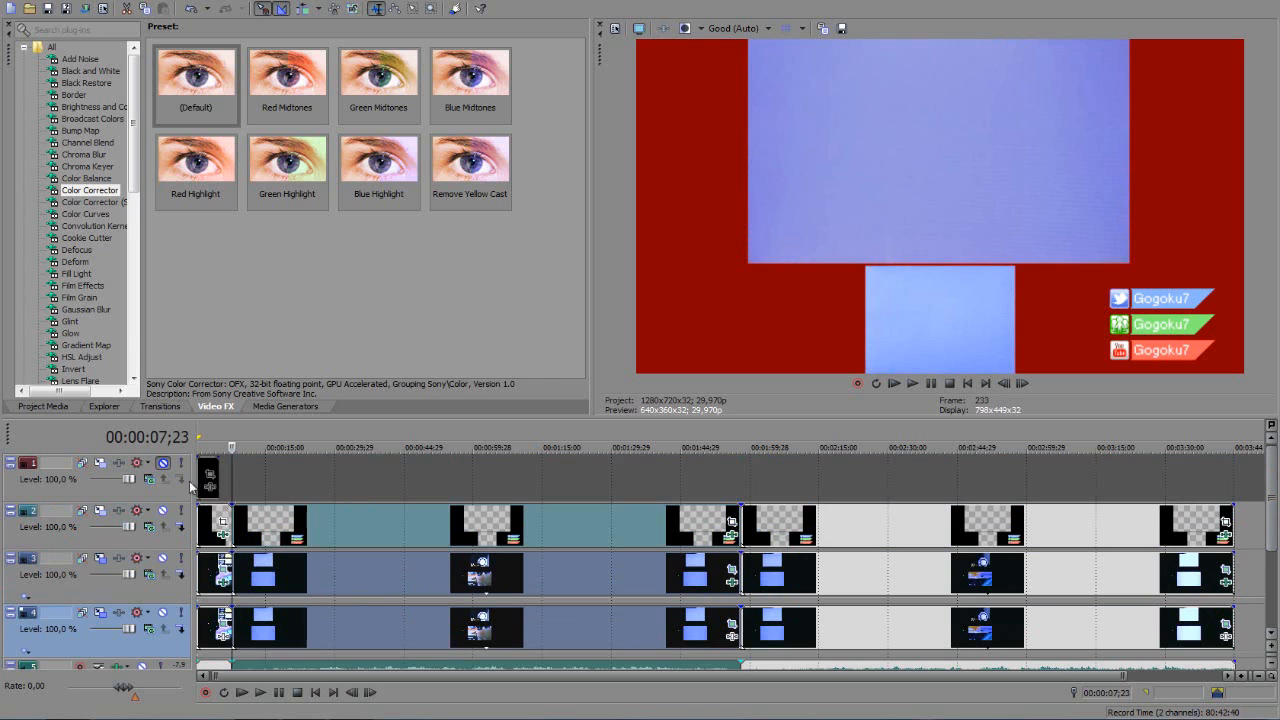
left_click_drag(217, 480, 232, 481)
double_click(450, 527)
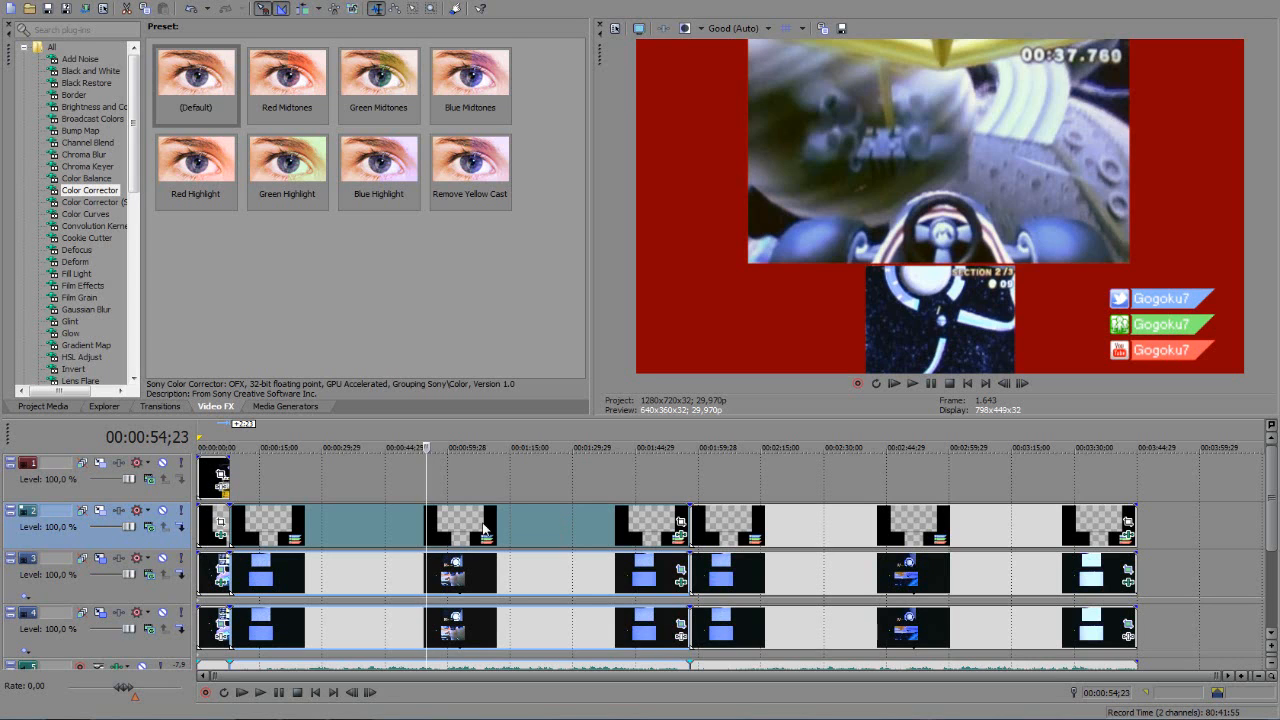
left_click(206, 480)
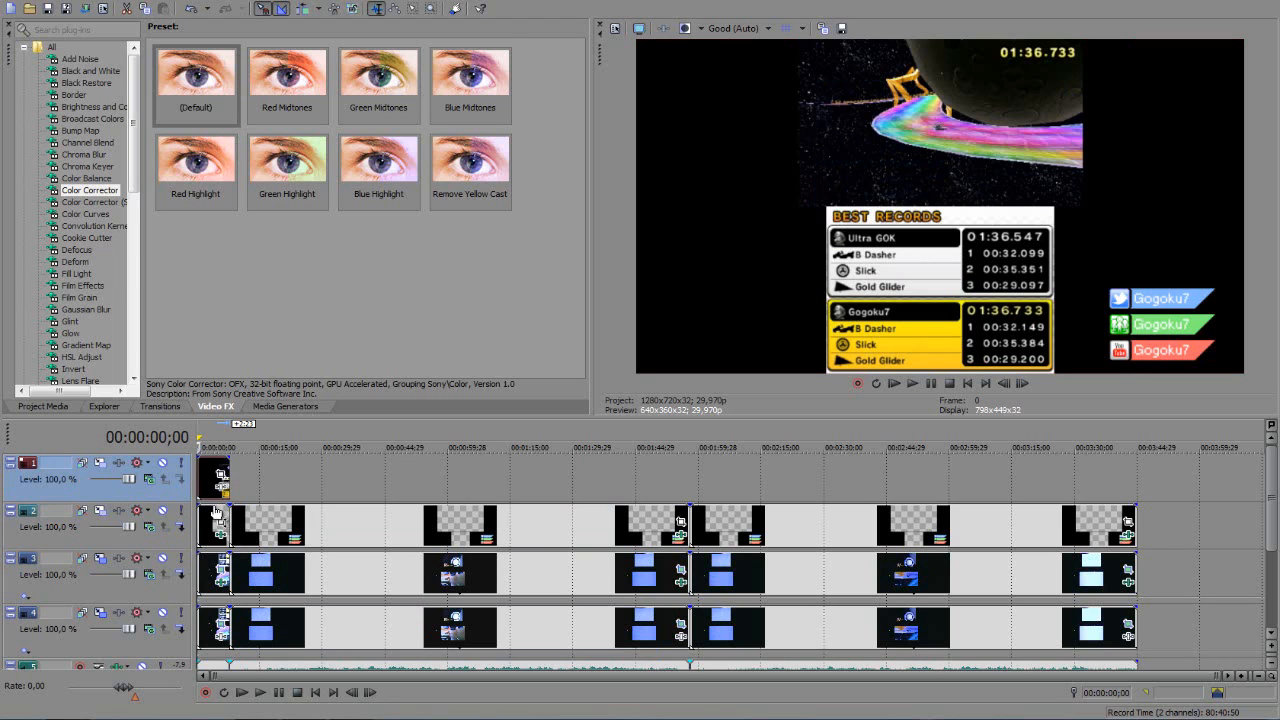
- Shift the middle and last sections about six seconds later, and delete the short opening overlay event on track 2
left_click_drag(314, 530, 338, 529)
left_click_drag(900, 539, 926, 541)
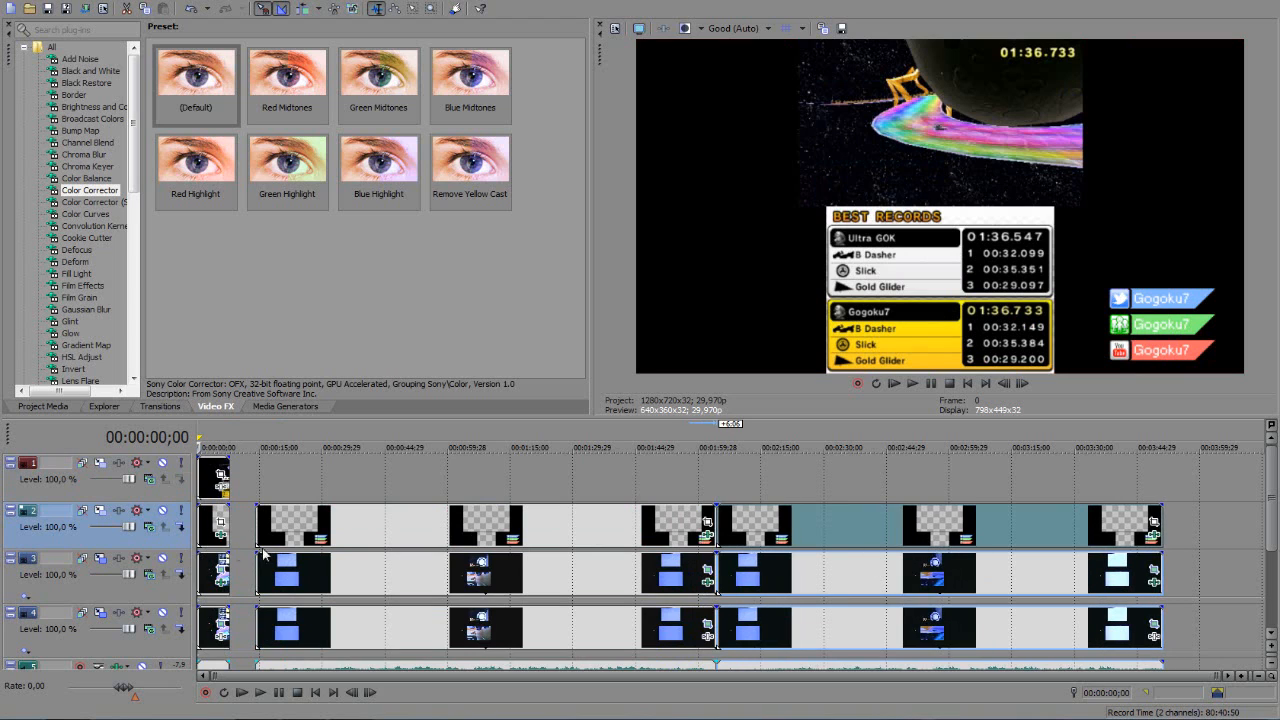
right_click(210, 482)
left_click(213, 518)
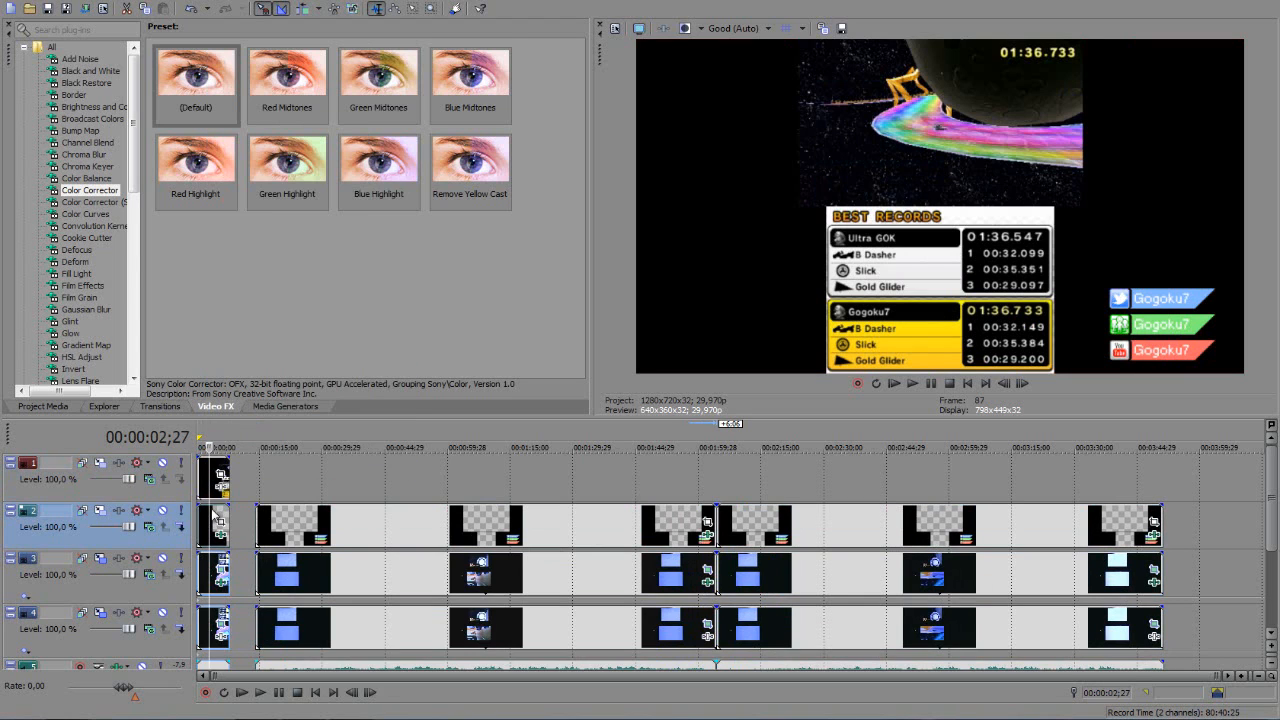
key("Delete")
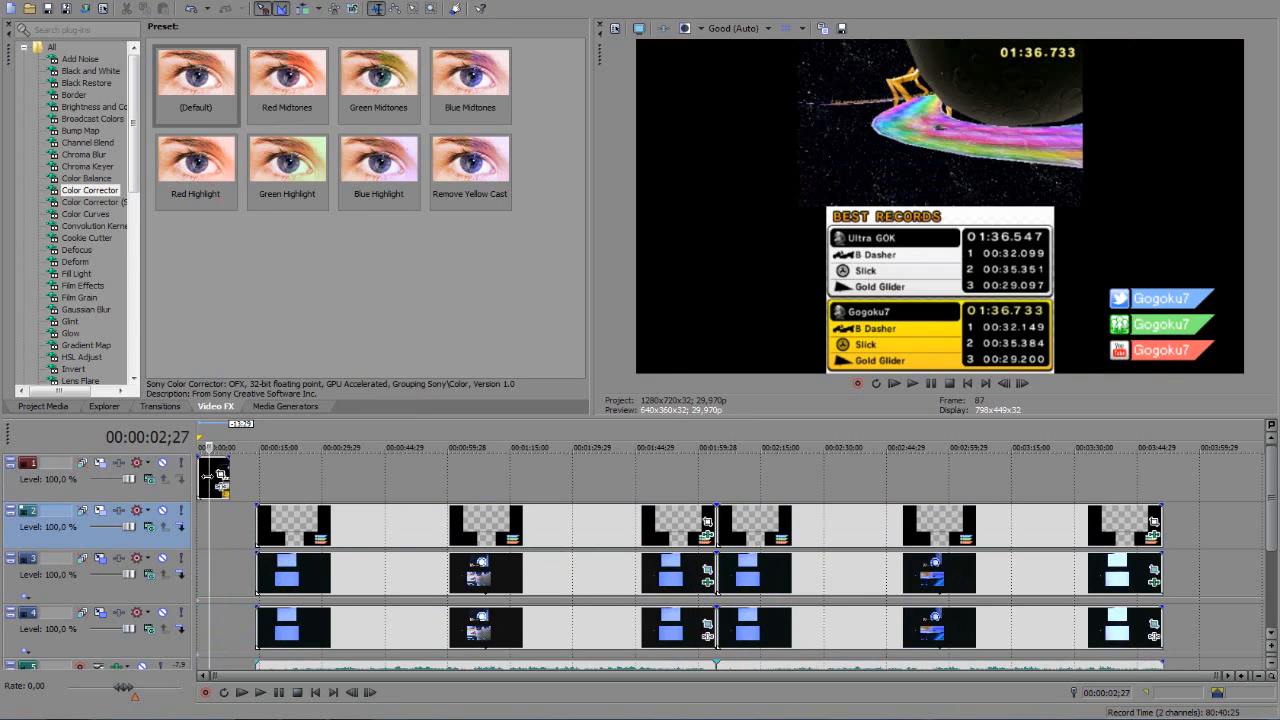
key("ctrl+z")
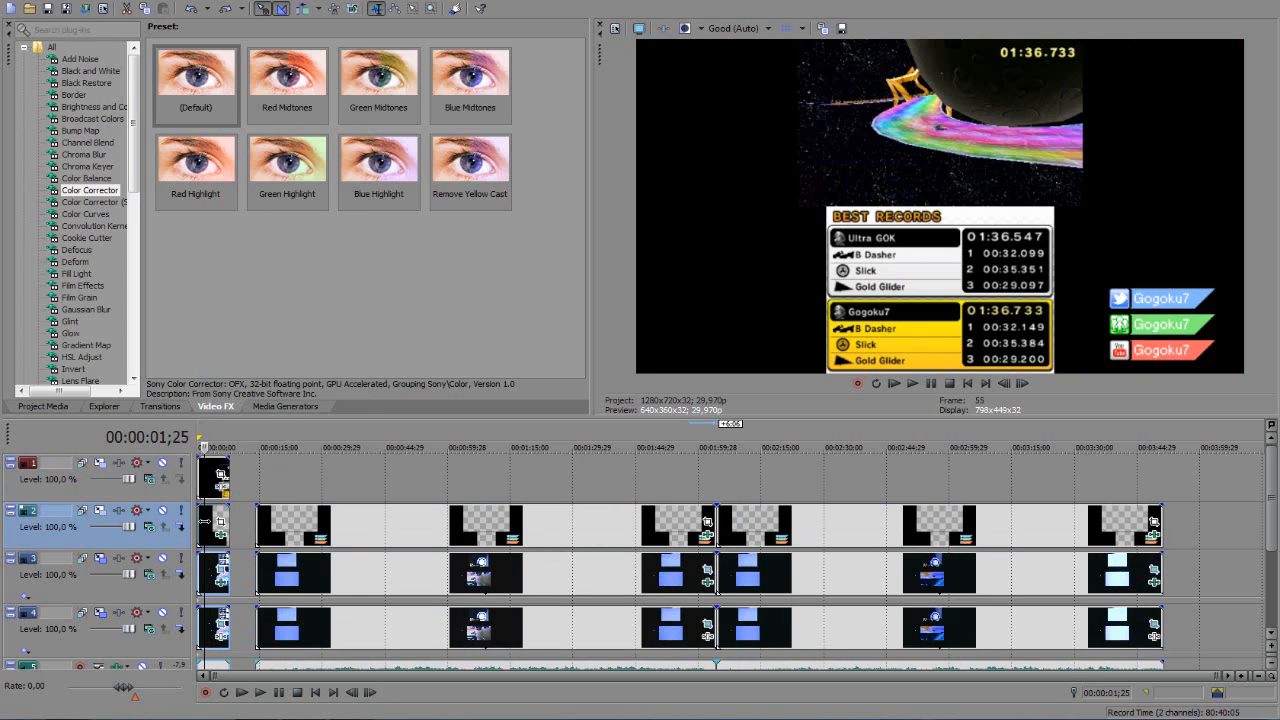
key("Delete")
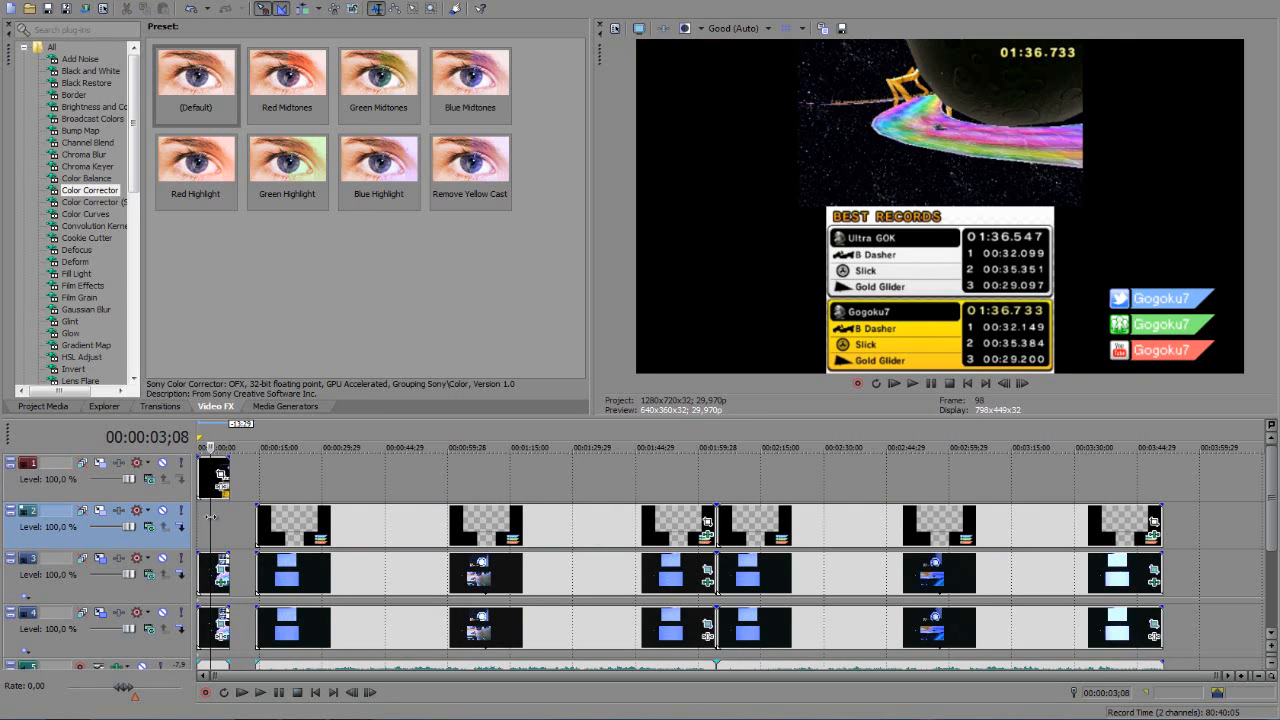
- Move the records image from track 1 to the start of track 2, and slide the middle section back against it
left_click_drag(215, 498, 206, 494)
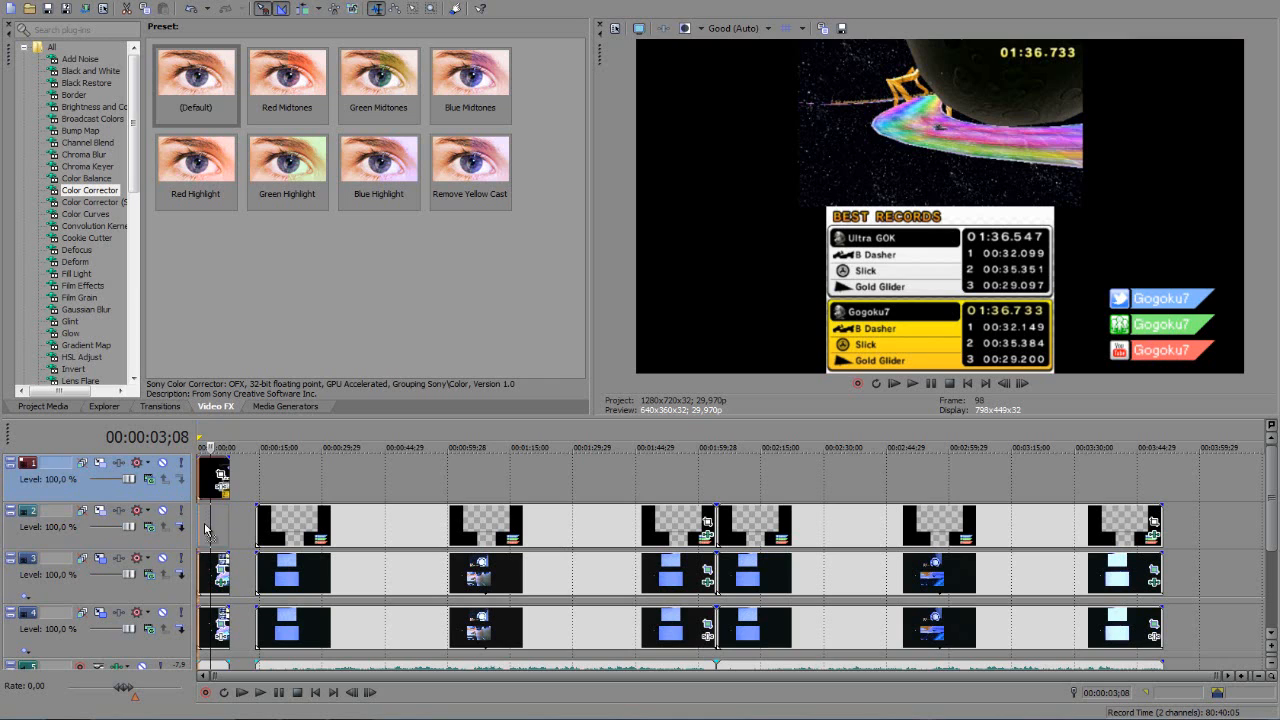
key("ctrl+z")
left_click(303, 527)
left_click_drag(303, 527, 281, 530)
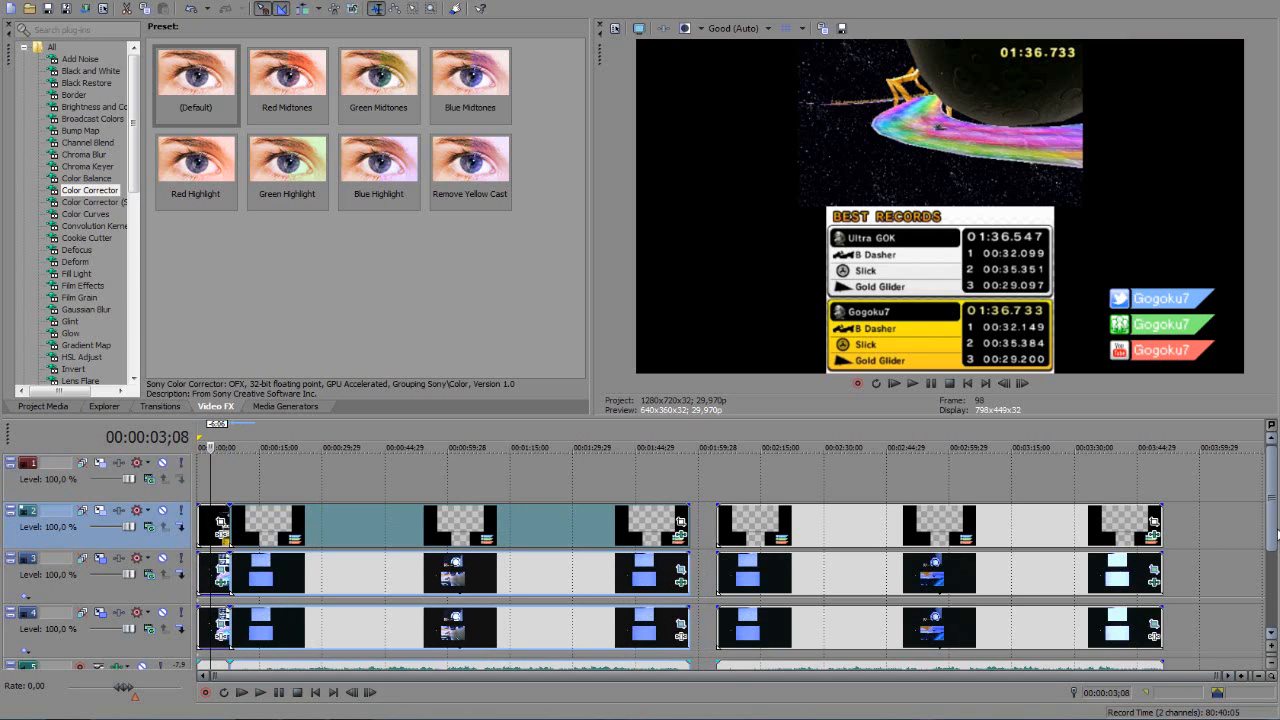
- Overlap the middle section with the opening events for a 2-second crossfade, and play the transition in the preview
scroll(1276, 555, "down", 1)
scroll(342, 549, "up", 3)
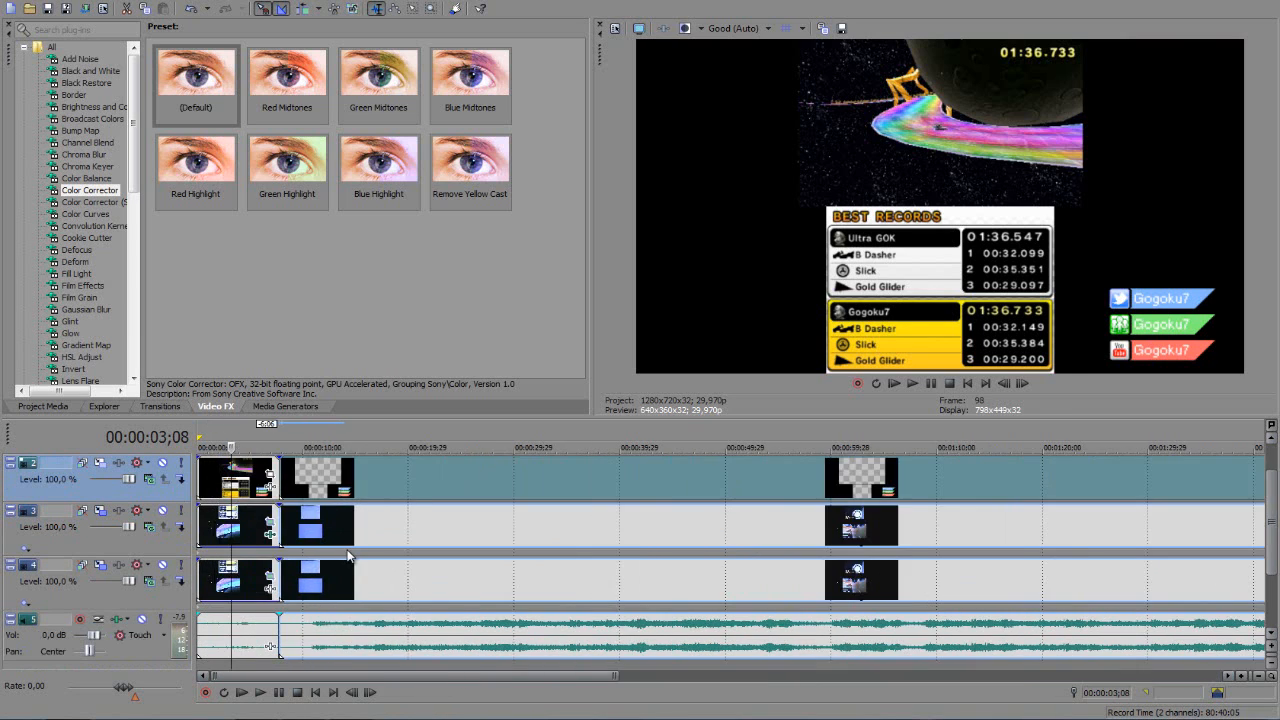
left_click_drag(416, 482, 404, 482)
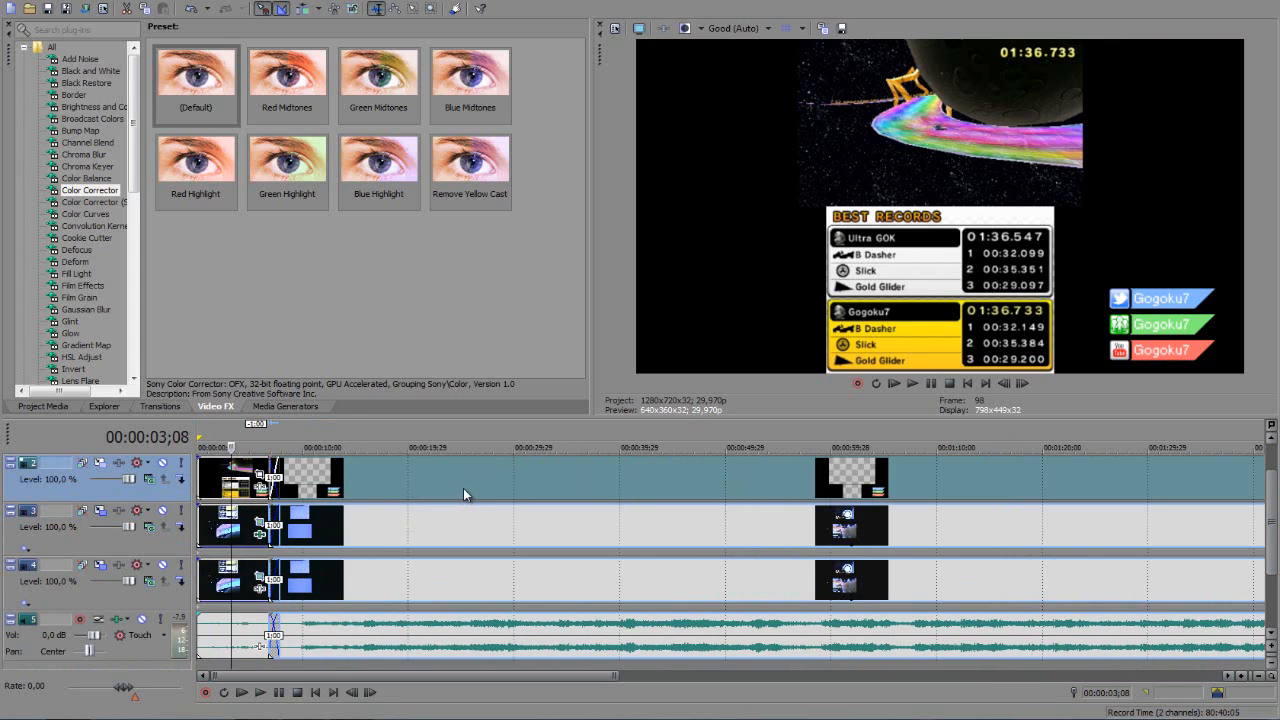
left_click_drag(462, 488, 453, 488)
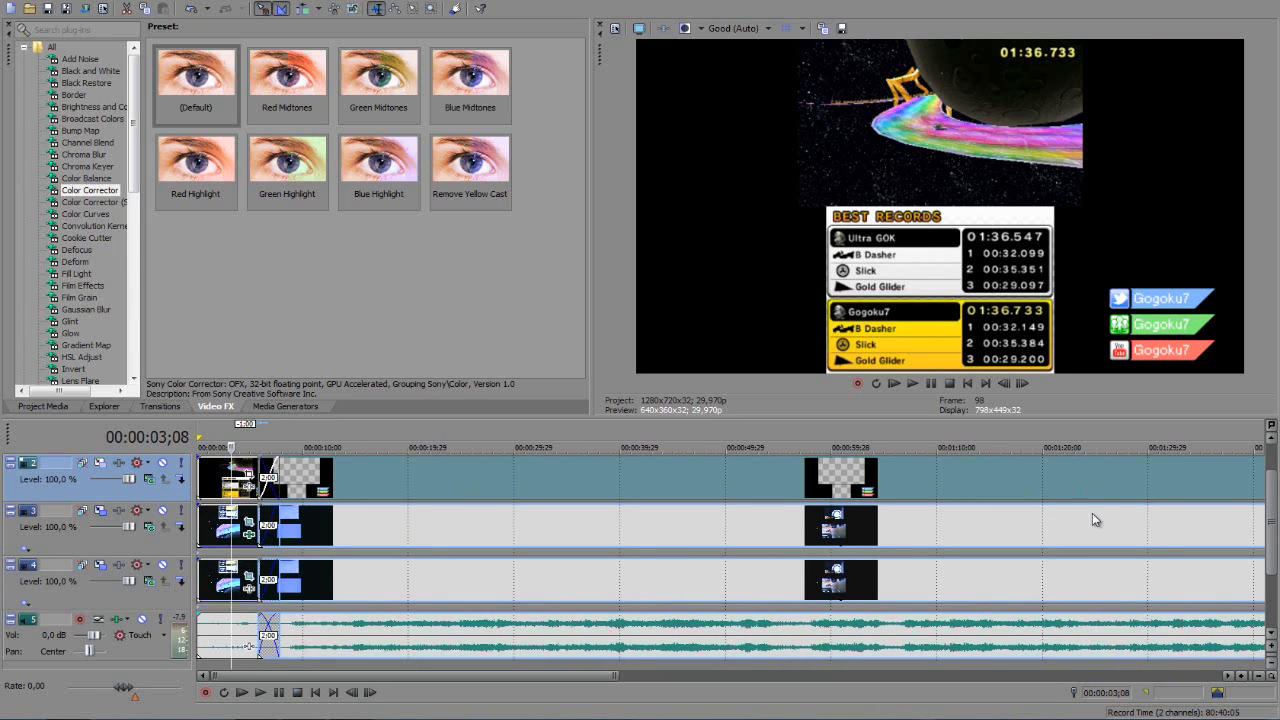
left_click_drag(1272, 516, 1272, 492)
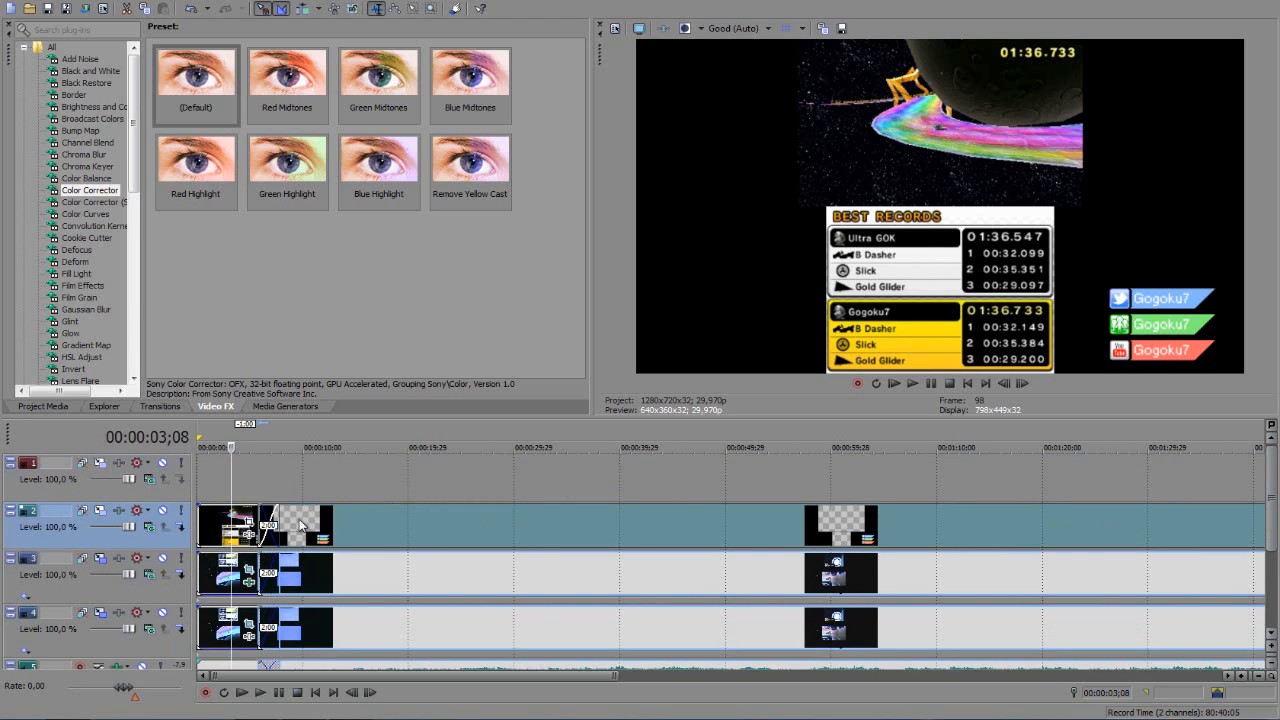
left_click(912, 383)
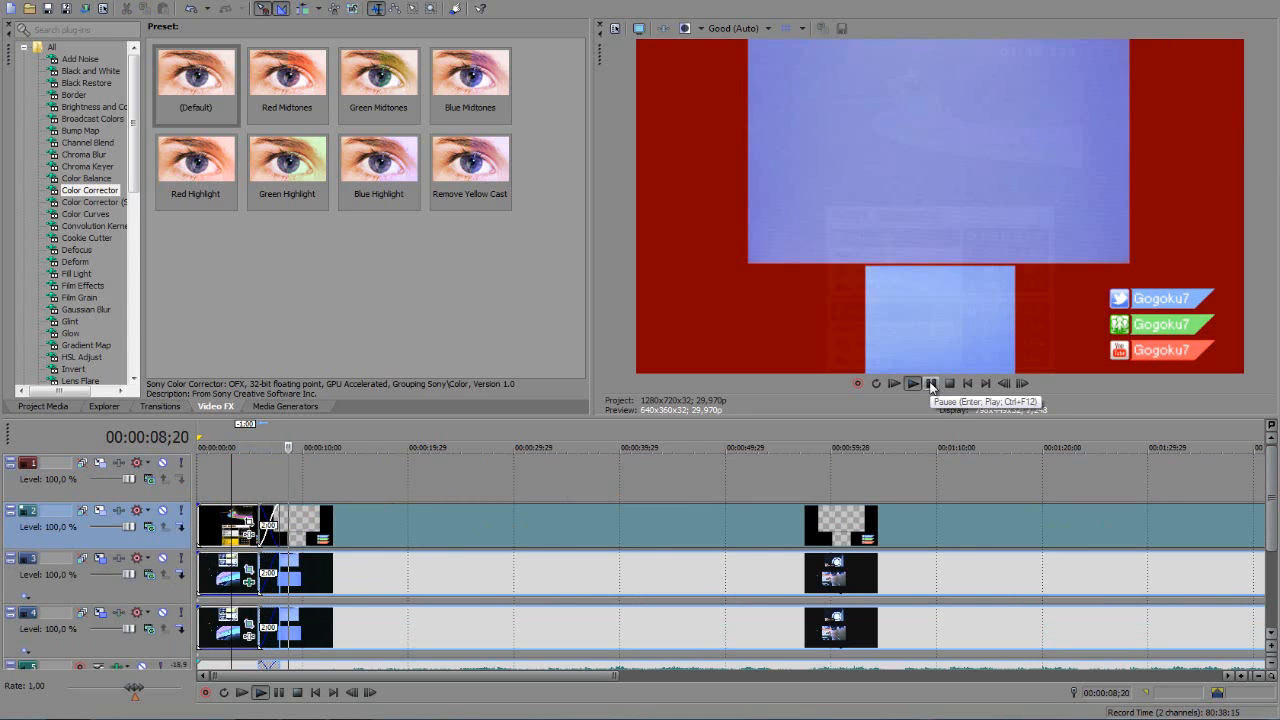
- Move the last section earlier to overlap the middle one with a 1-second crossfade, and check the frame at 00:01:57;24
left_click(543, 565)
left_click_drag(1275, 519, 1275, 545)
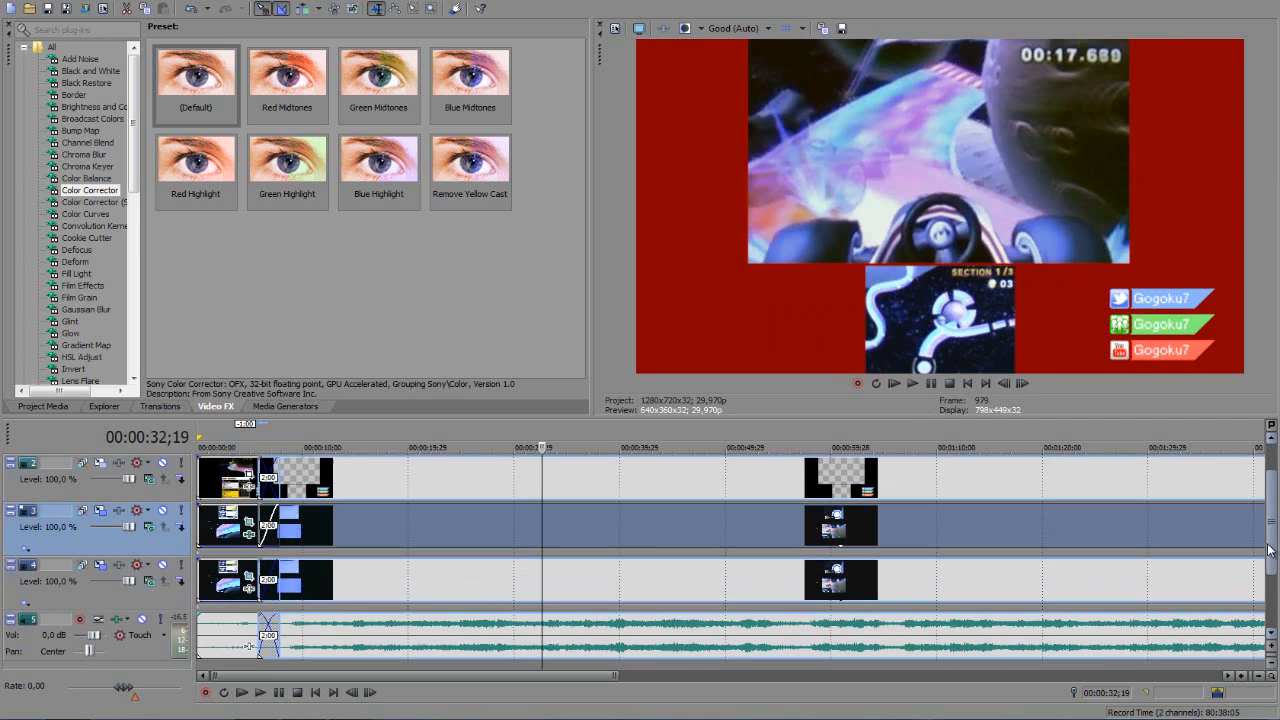
scroll(548, 636, "down", 1)
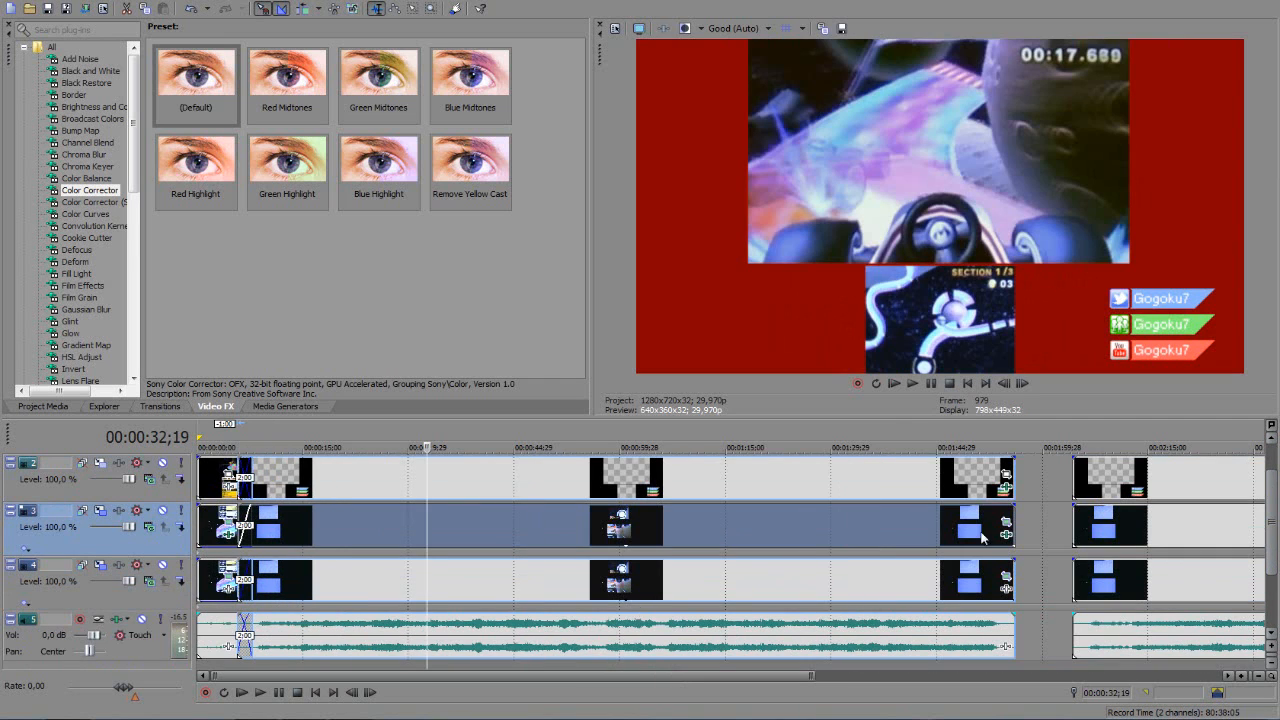
left_click_drag(1205, 478, 1138, 474)
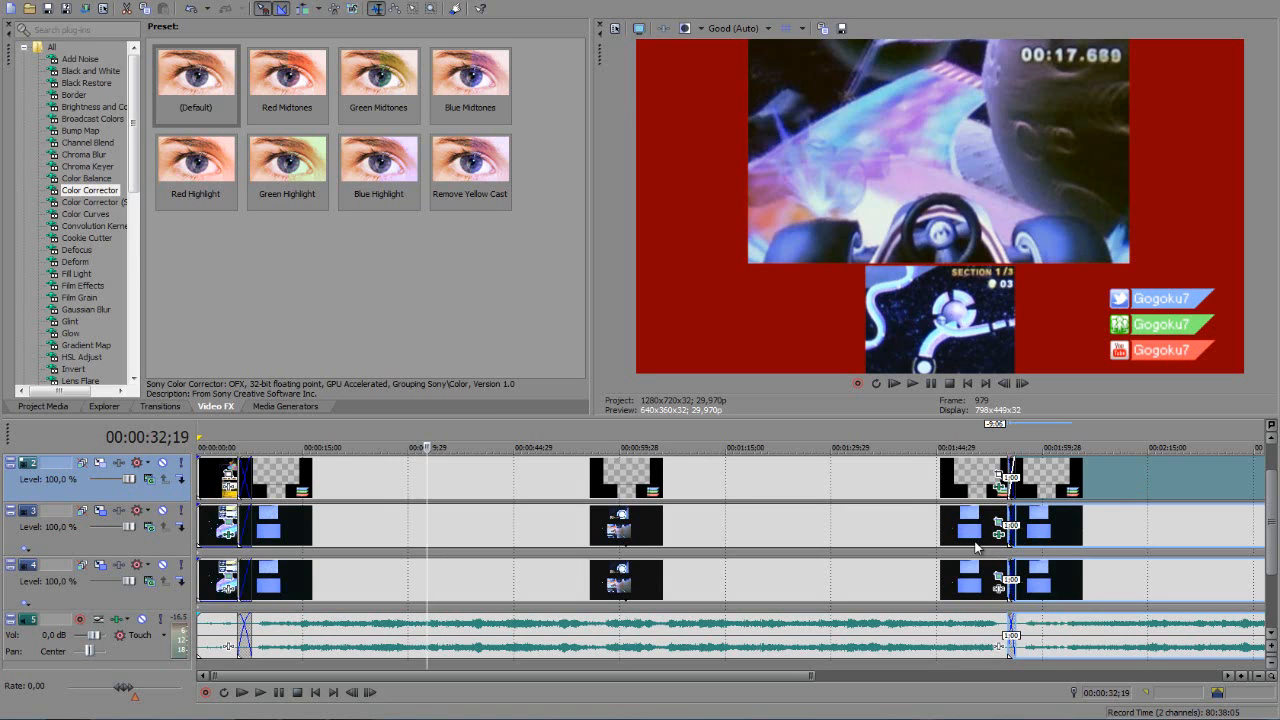
left_click(1027, 562)
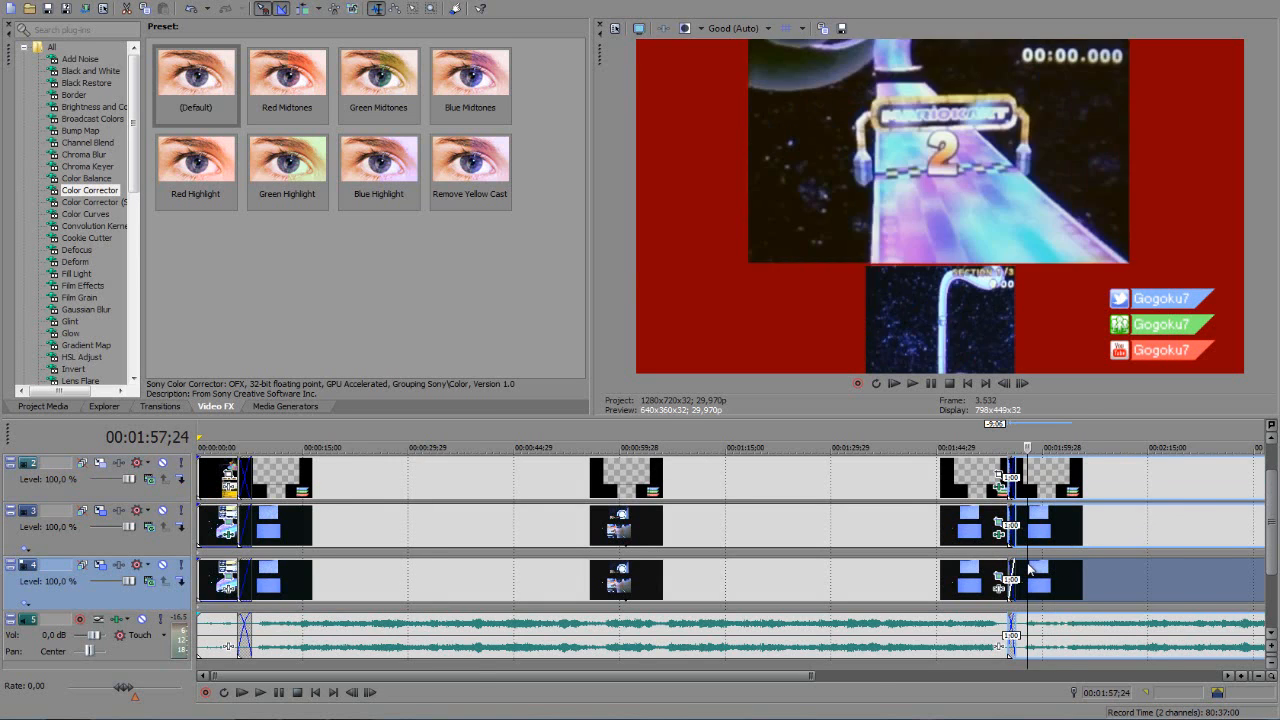
scroll(1027, 562, "up", 2)
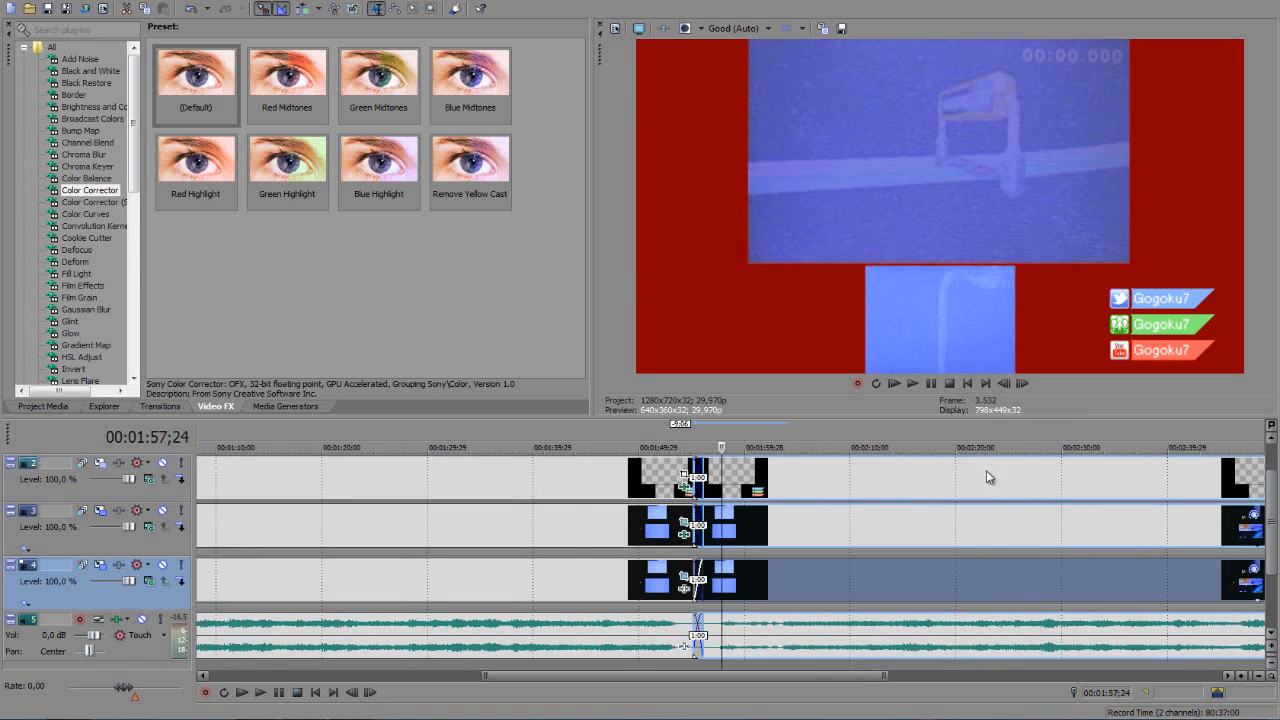
- Move the last section one second earlier so it overlaps the middle section with a 2-second crossfade
left_click_drag(986, 470, 975, 472)
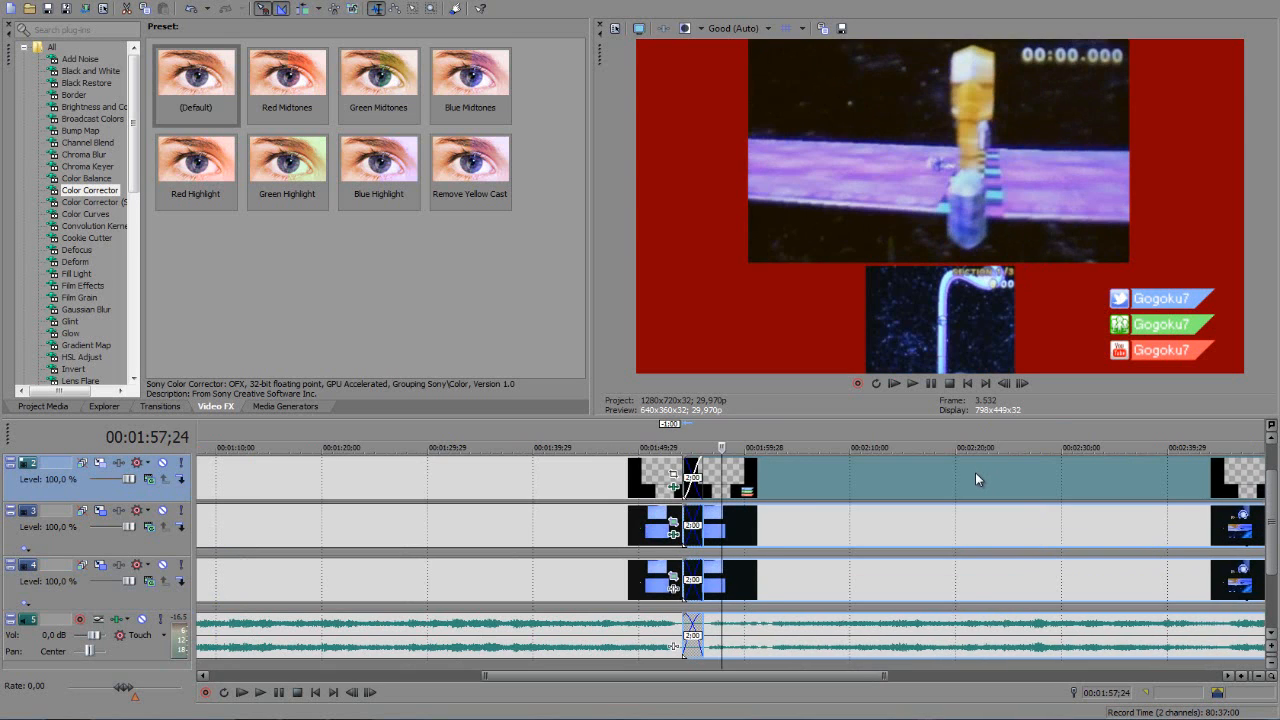
scroll(593, 545, "down", 3)
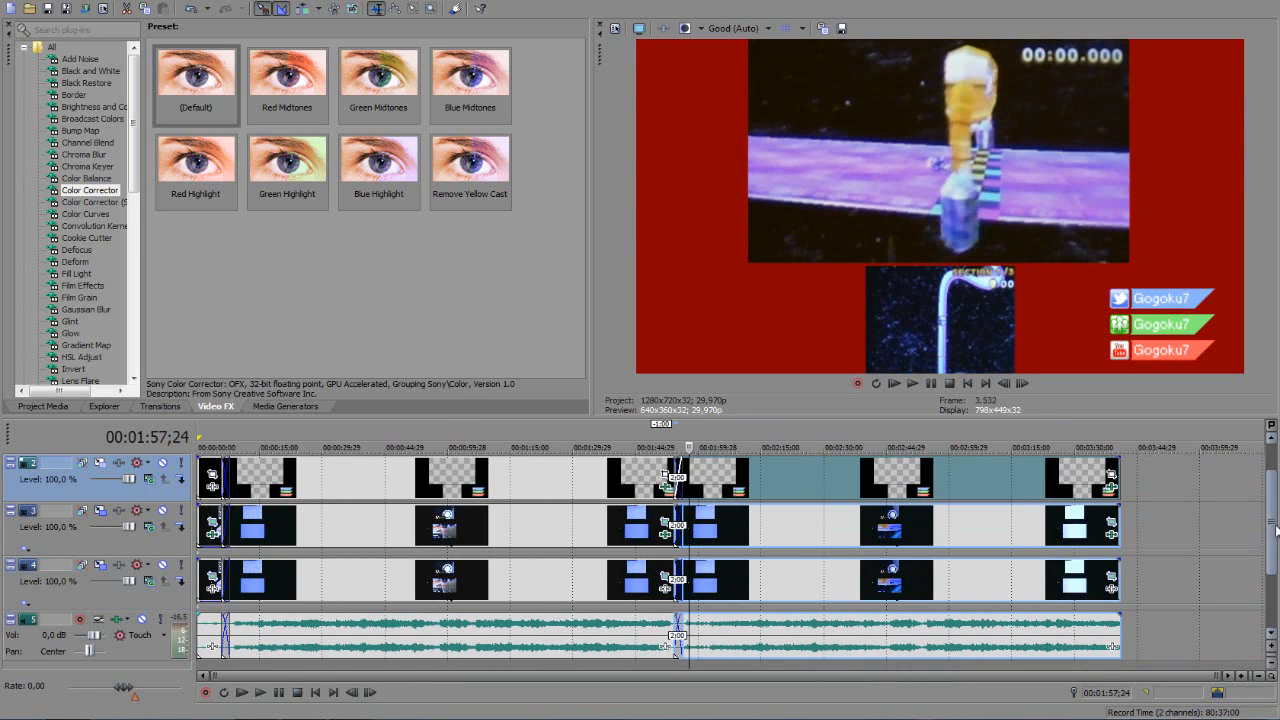
left_click_drag(1272, 530, 1206, 451)
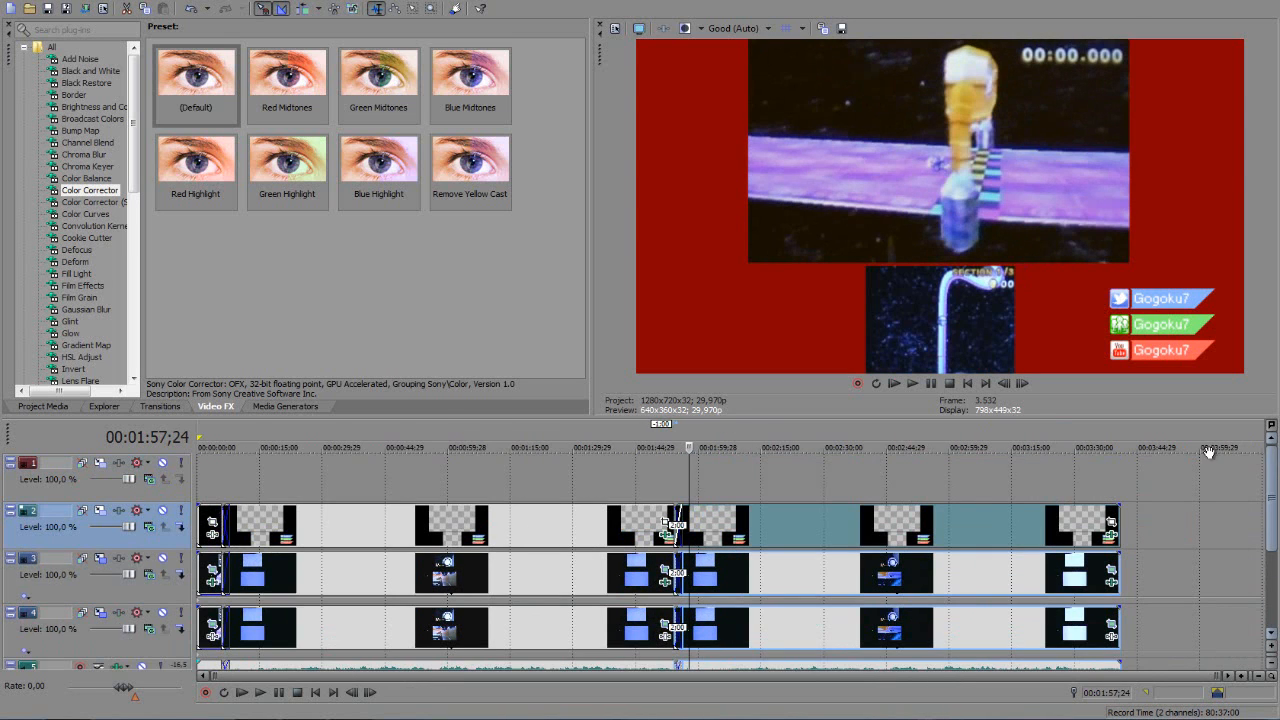
- Show the project media and scrub through the middle section to the end of the first lap at 00:00:47;11
left_click(315, 480)
left_click(336, 477)
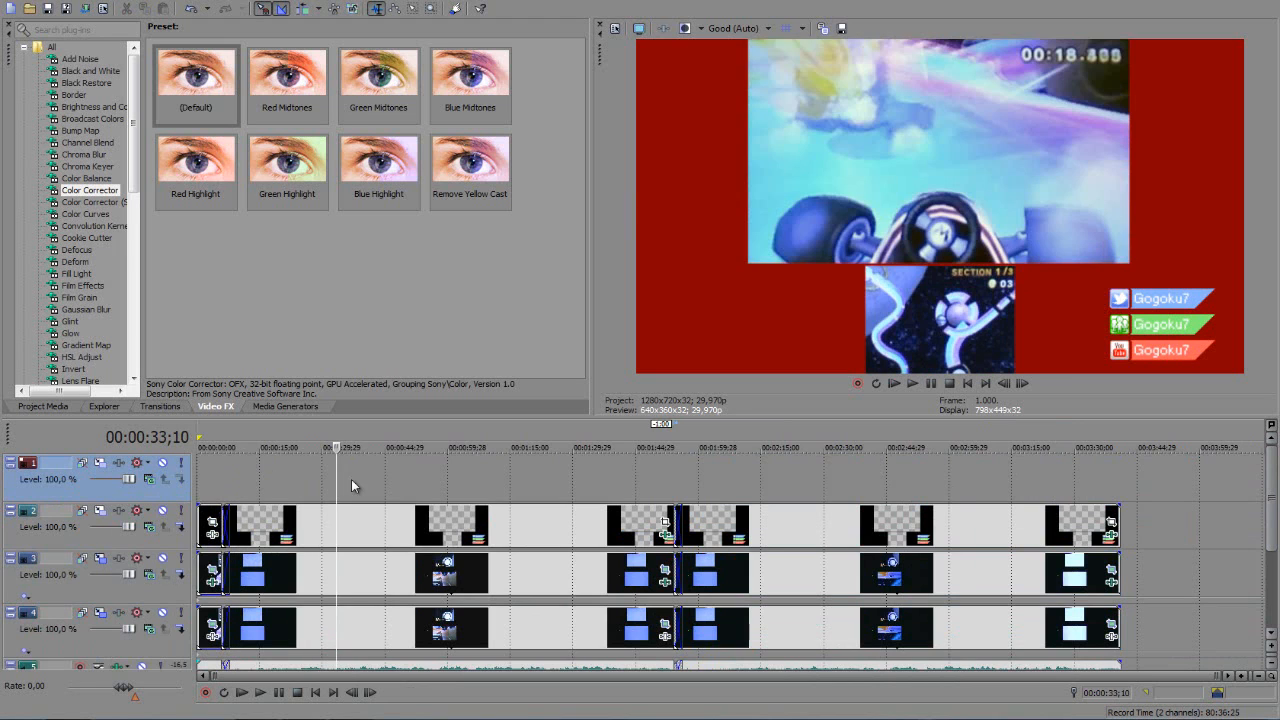
left_click(355, 480)
left_click(379, 480)
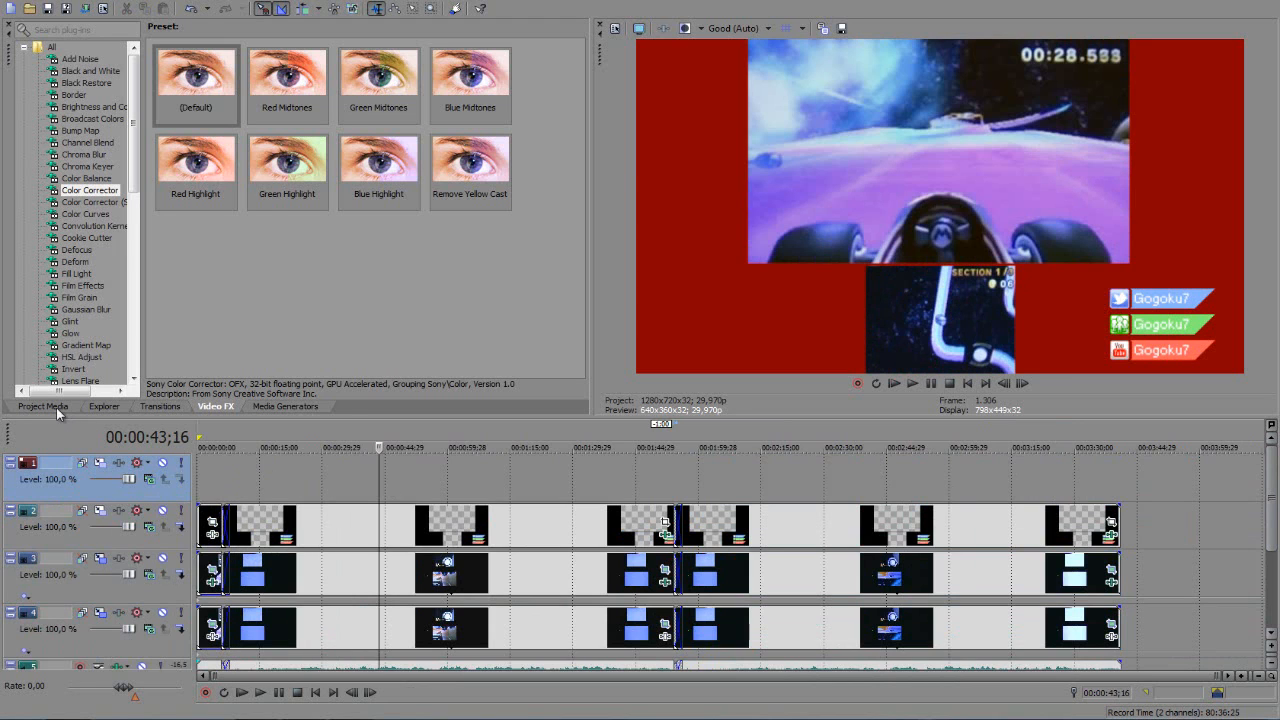
left_click(44, 406)
left_click(395, 479)
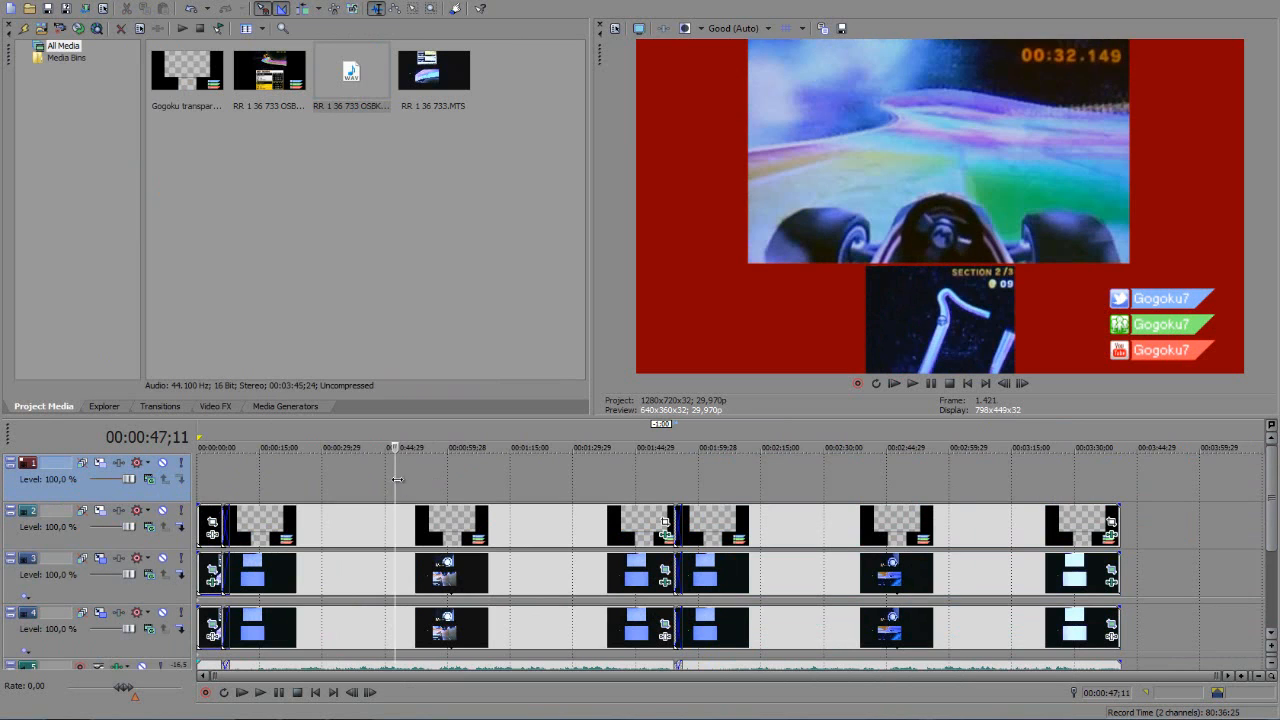
- Remove the Color Corrector effect from the middle section's transparent template overlay on track 2
right_click(448, 540)
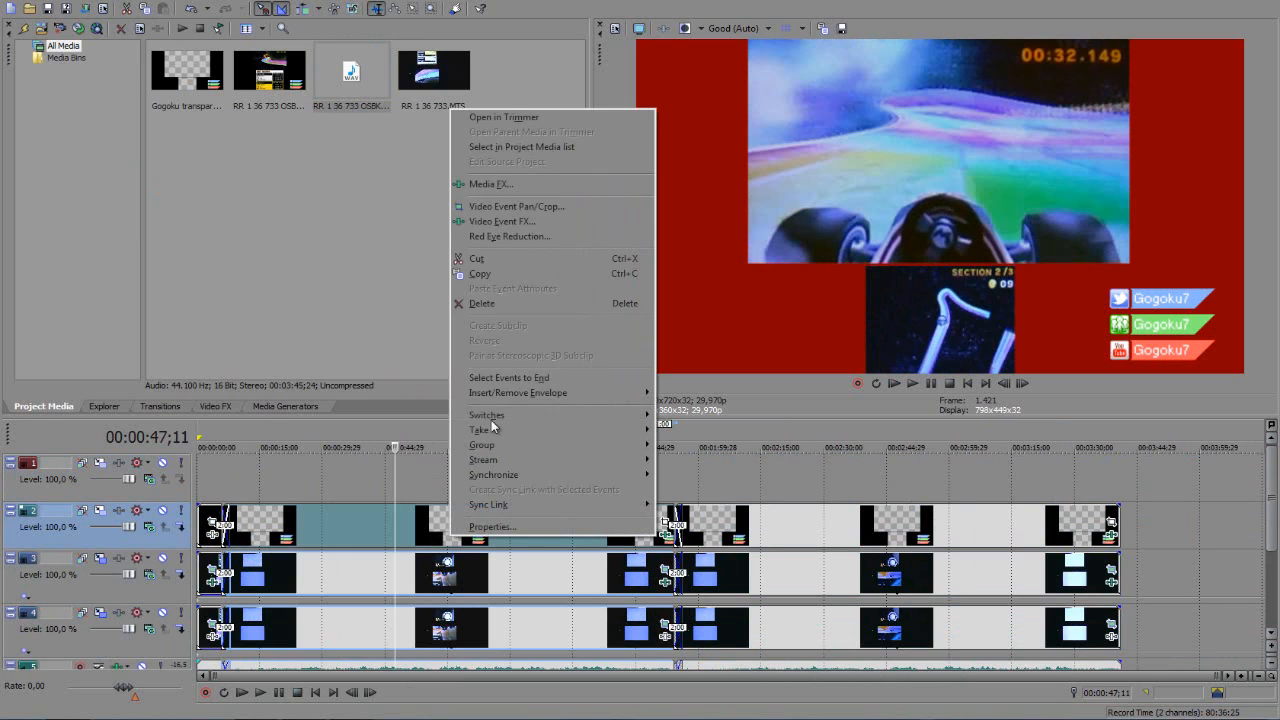
left_click(527, 221)
left_click(608, 180)
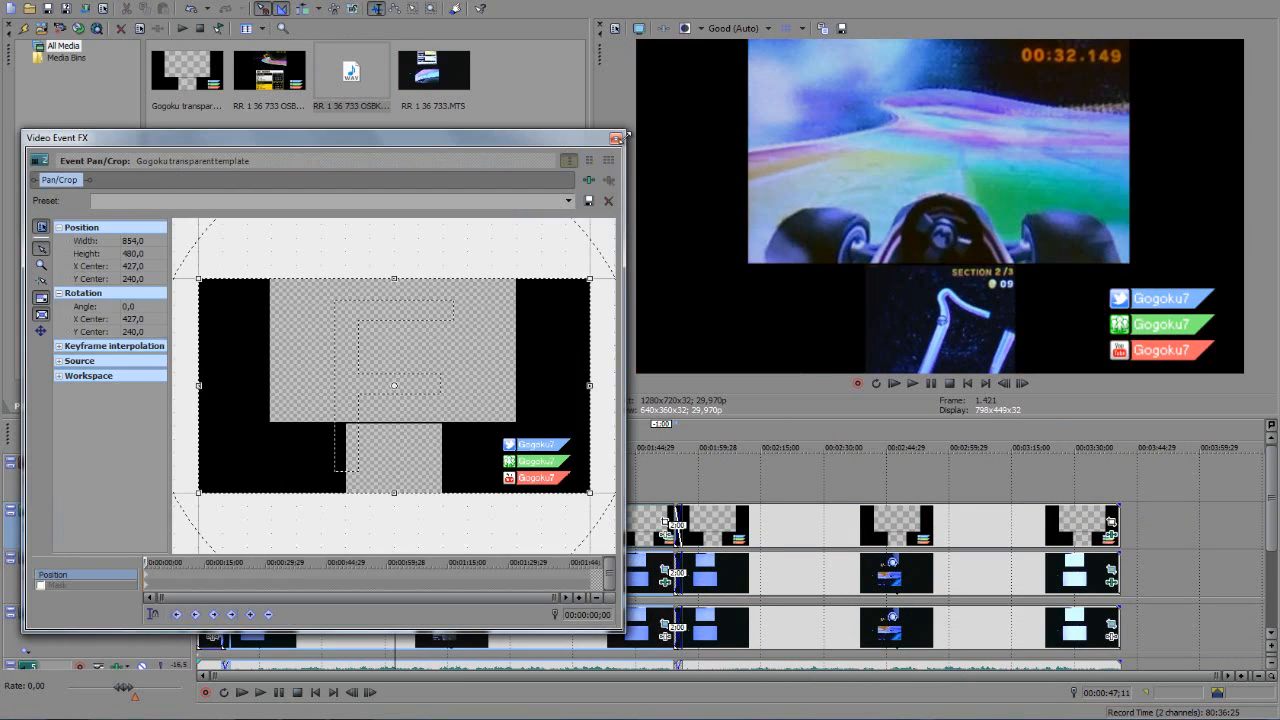
left_click(616, 138)
- Remove the Color Corrector effect from the last section's template overlay on track 2, and select the opening records image
right_click(766, 520)
left_click(765, 519)
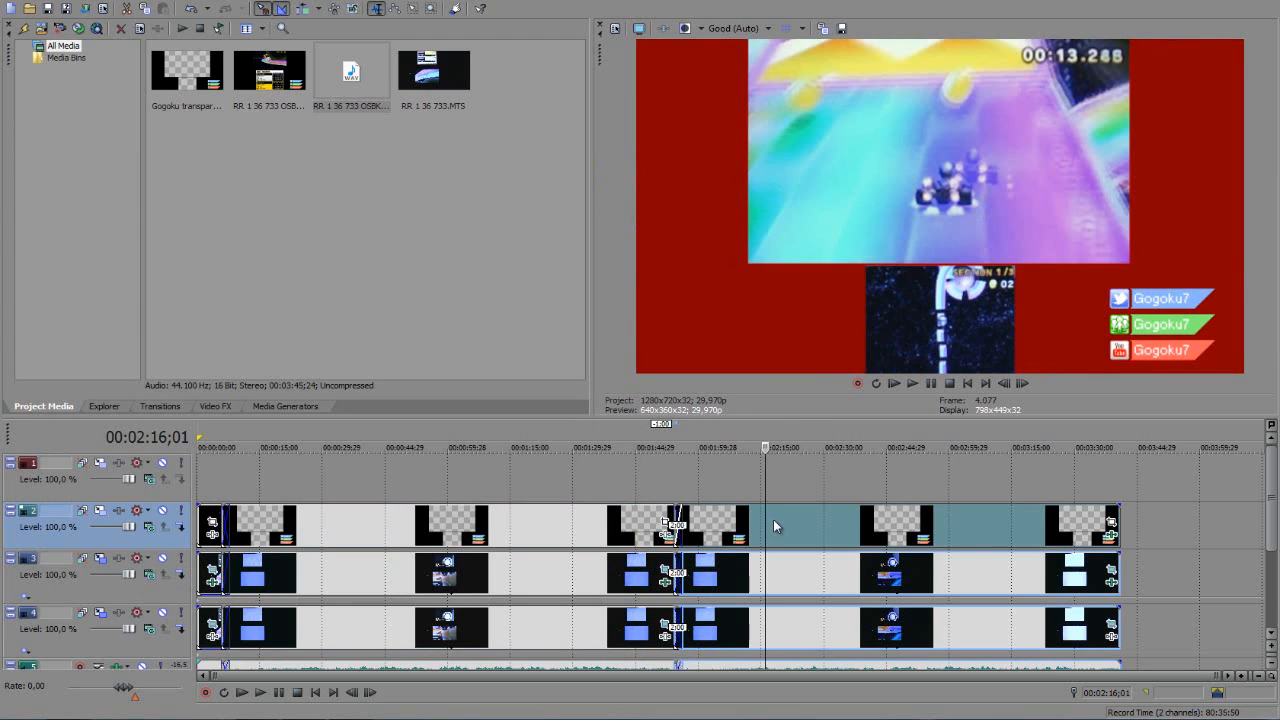
right_click(773, 519)
left_click(858, 205)
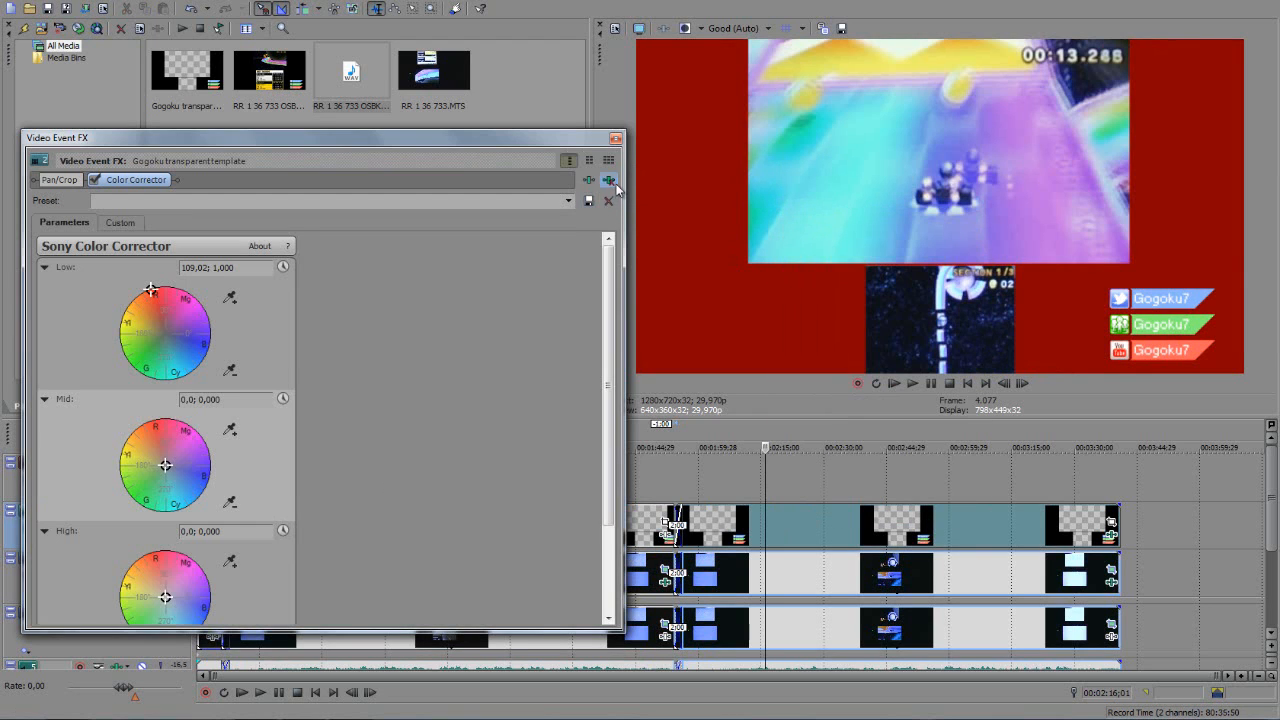
left_click(608, 180)
left_click(616, 138)
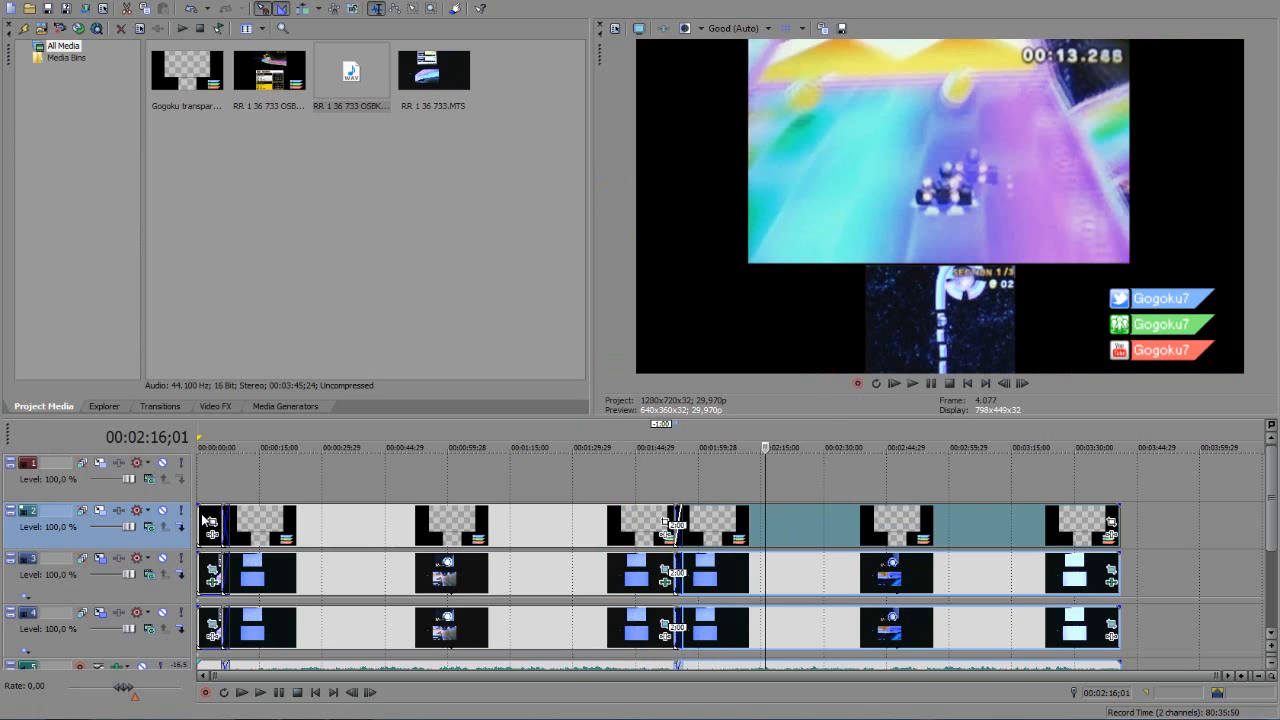
left_click(205, 520)
right_click(205, 515)
- Place the cursor at 00:00:47;18 in the middle section, near the moment the first lap time appears
left_click(424, 522)
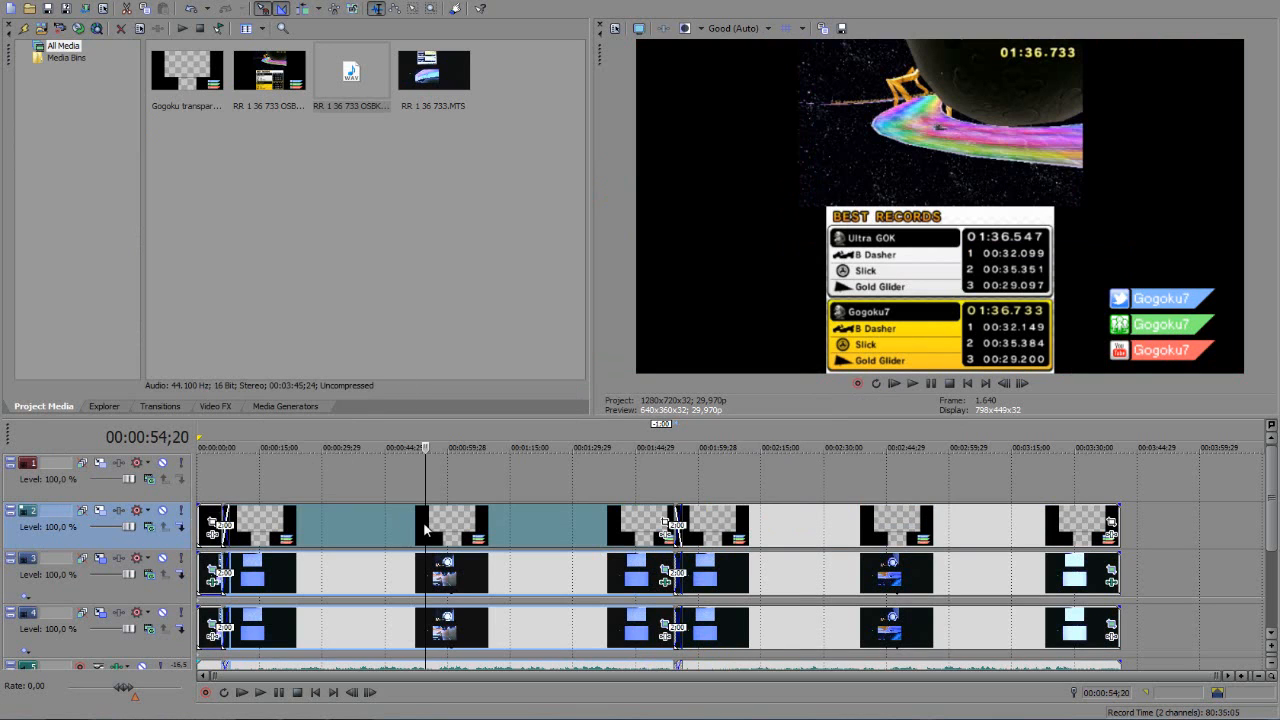
left_click(337, 522)
left_click(366, 522)
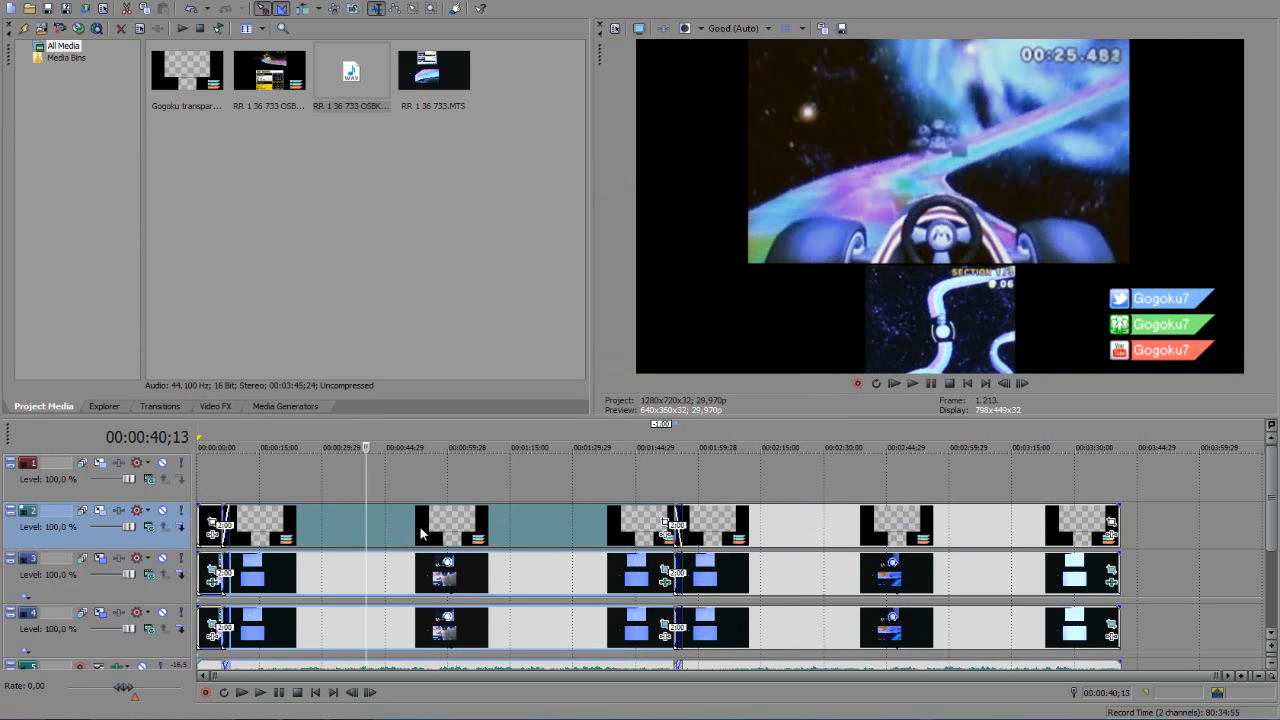
left_click(381, 532)
left_click(395, 531)
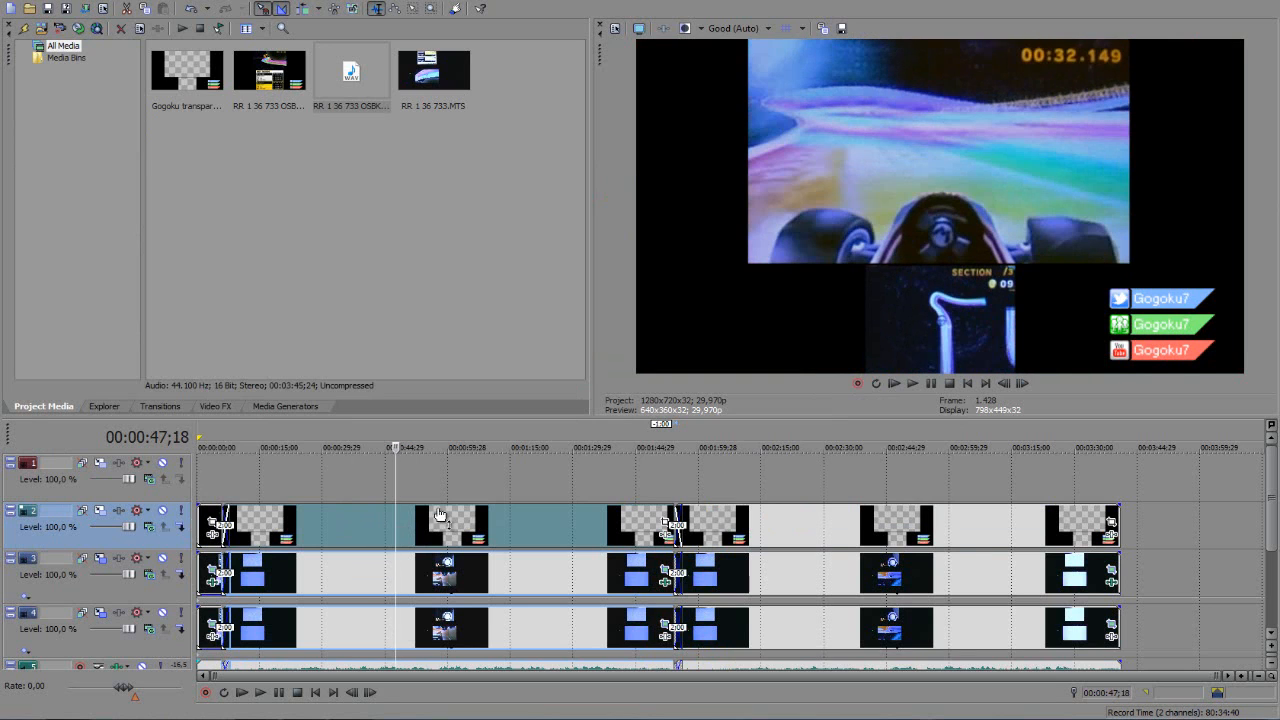
scroll(443, 520, "up", 2)
left_click_drag(589, 677, 616, 681)
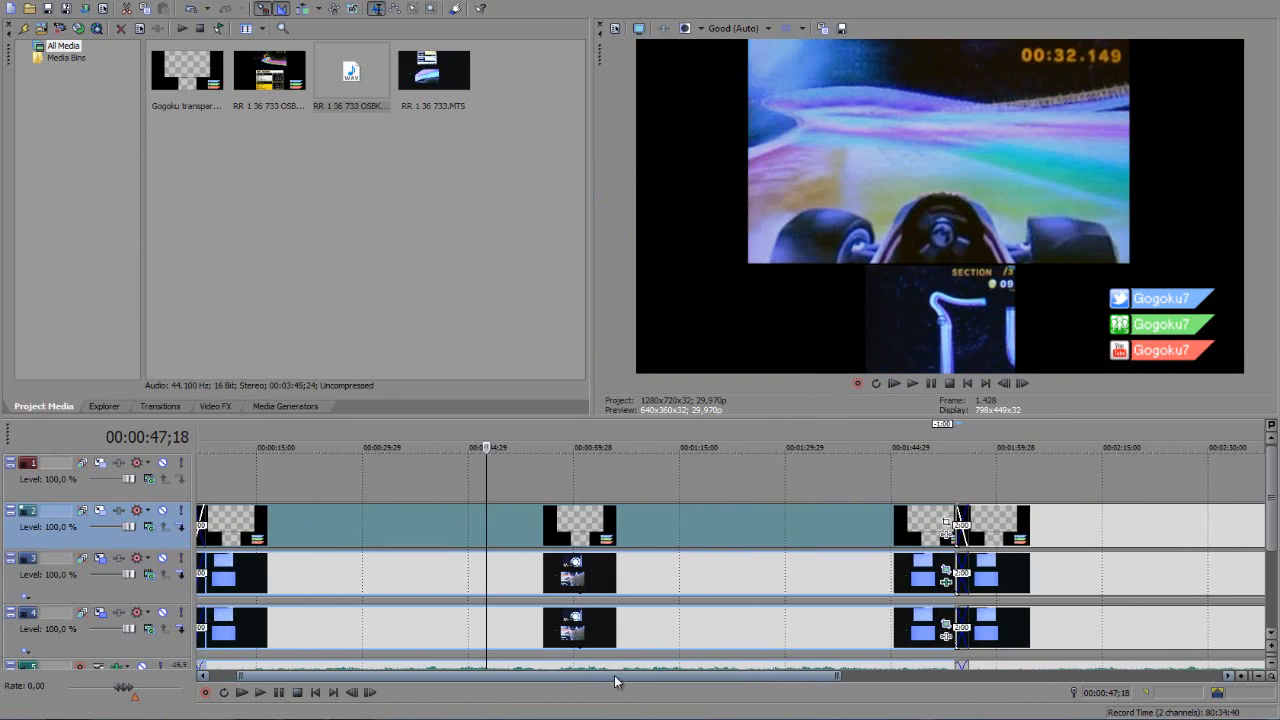
scroll(606, 562, "up", 1)
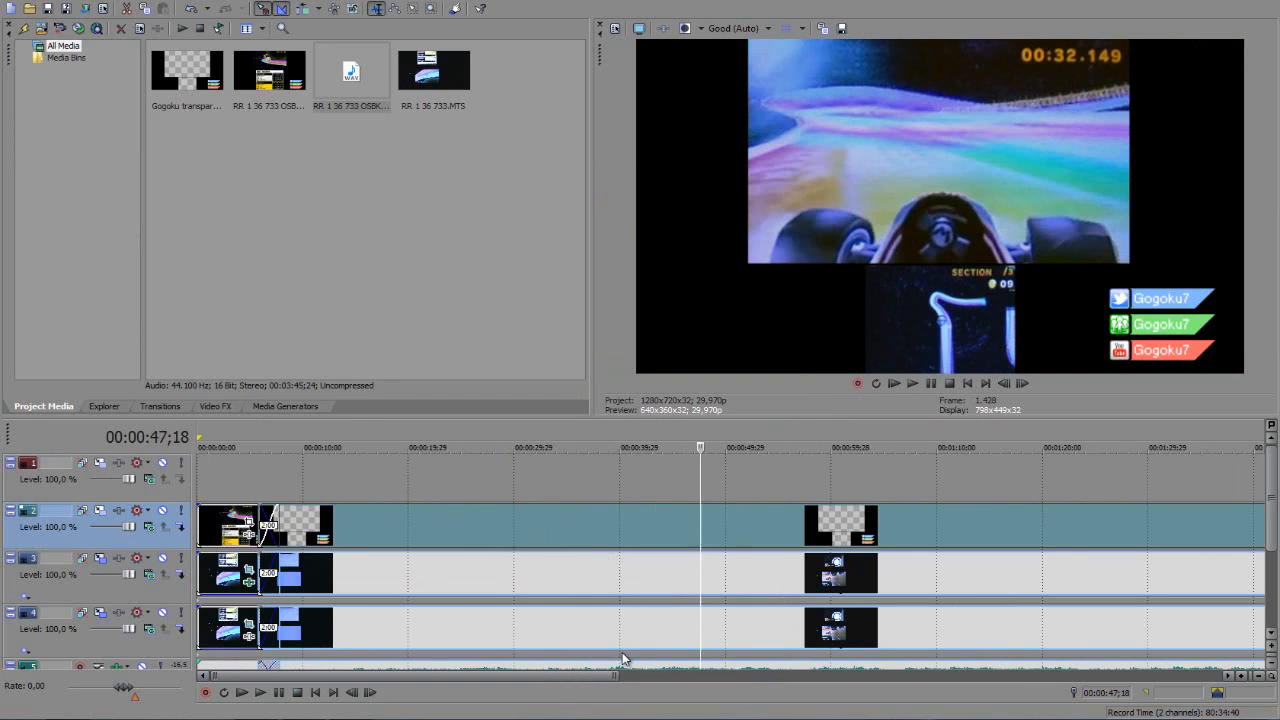
- Step the cursor frame by frame to 00:00:47;04, where the first lap ends
key("Left")
key("Left")
key("Left")
key("Left")
key("Left")
key("Left")
key("Left")
key("Left")
key("Left")
key("Left")
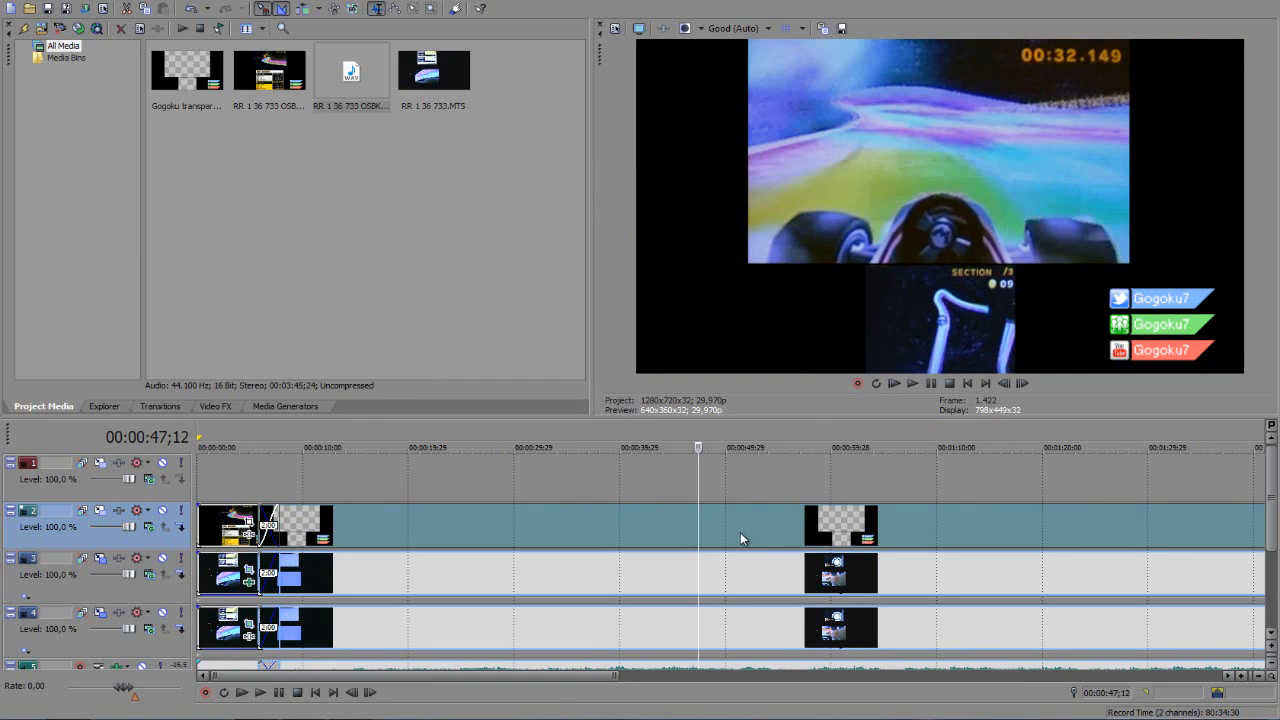
key("Left")
key("Left")
key("Left")
key("Left")
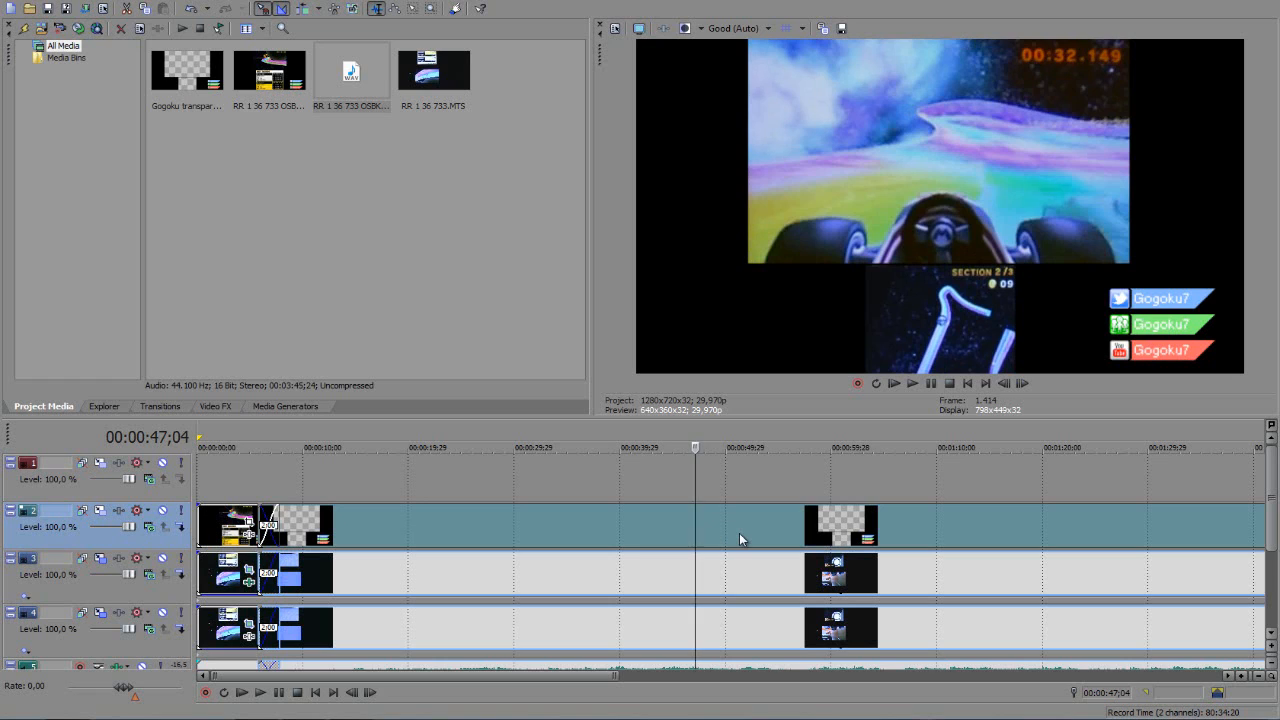
key("Right")
key("Right")
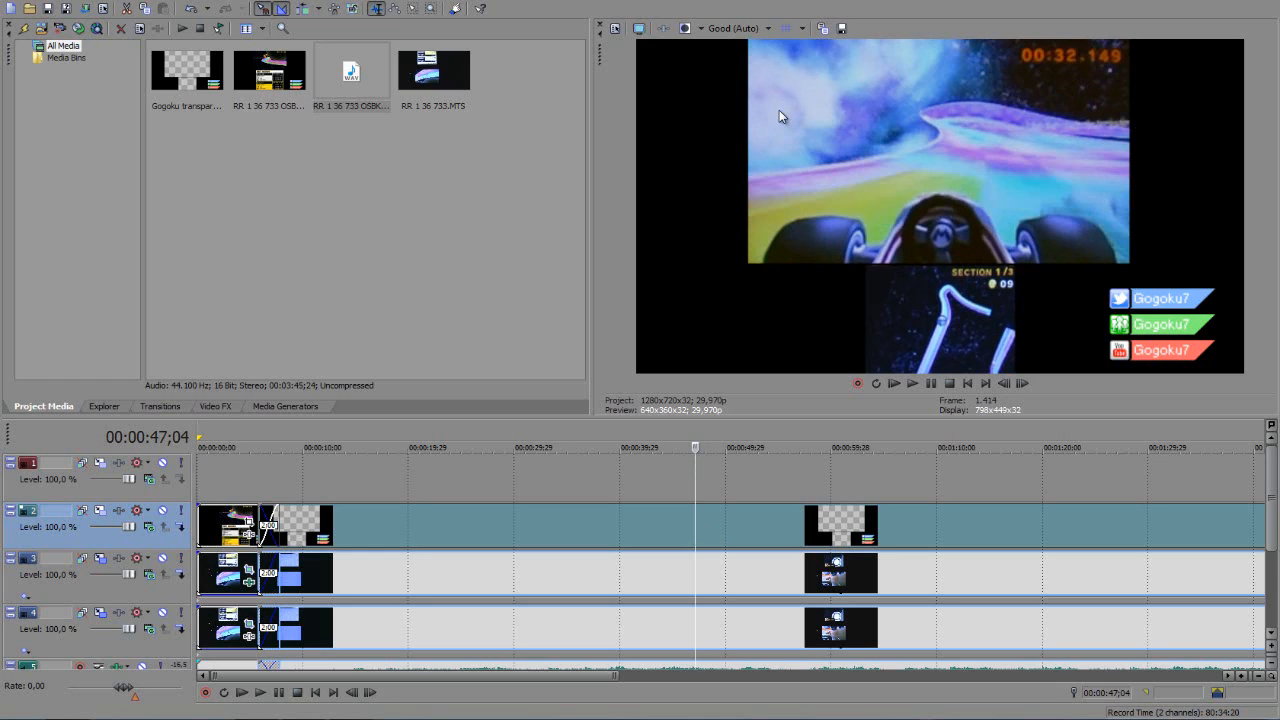
- Place the records image on track 1 at 00:00:47;04 and apply the "3DS bottom" Pan/Crop preset to it
left_click_drag(277, 98, 286, 103)
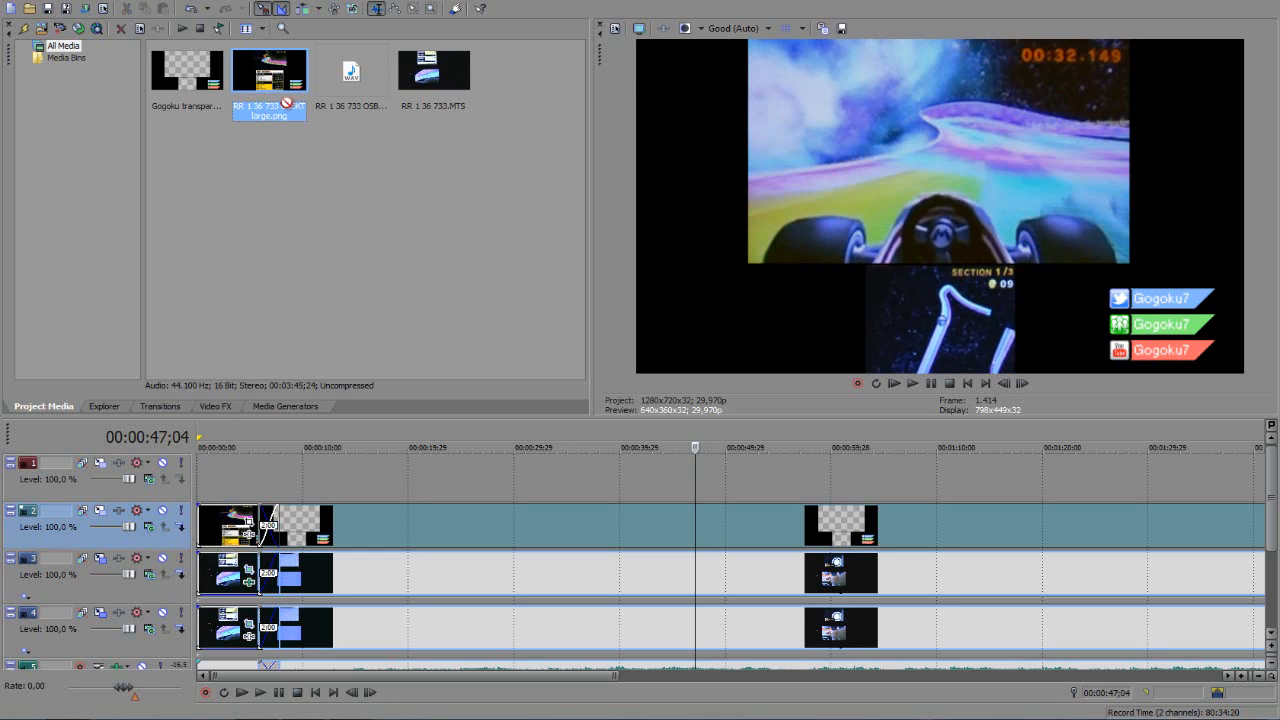
left_click_drag(378, 209, 713, 473)
right_click(713, 473)
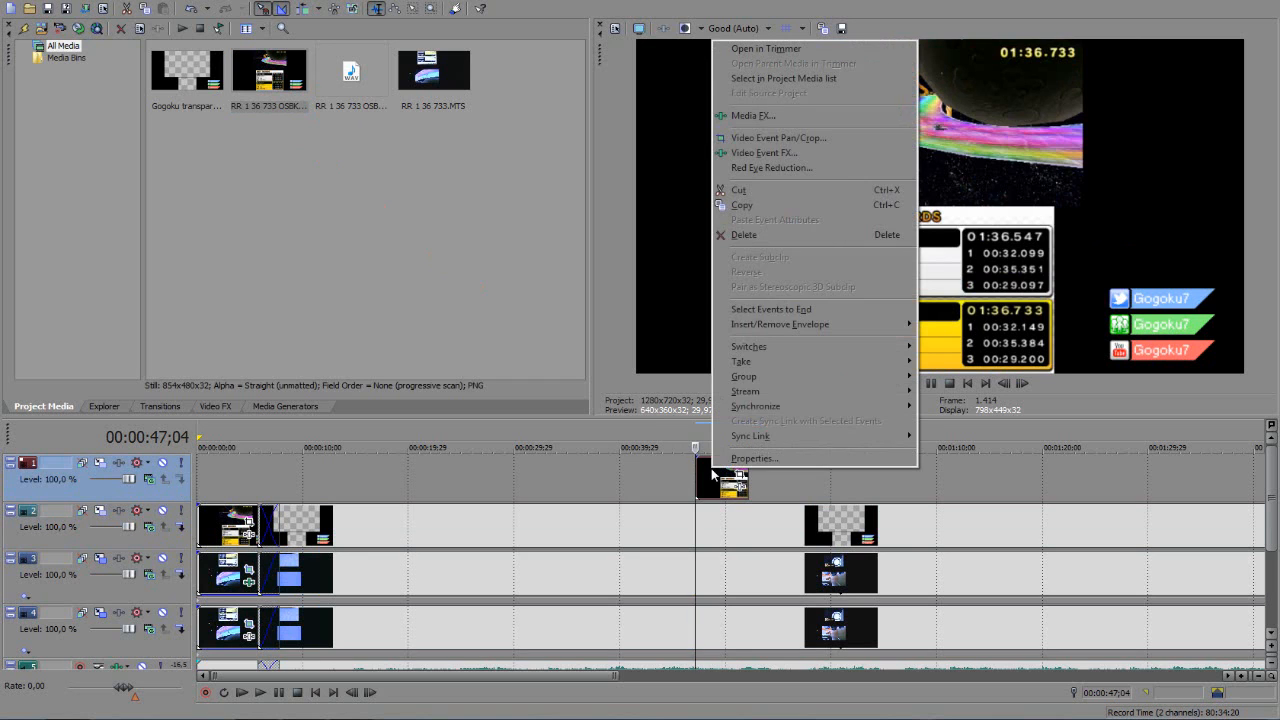
left_click(843, 132)
left_click(568, 201)
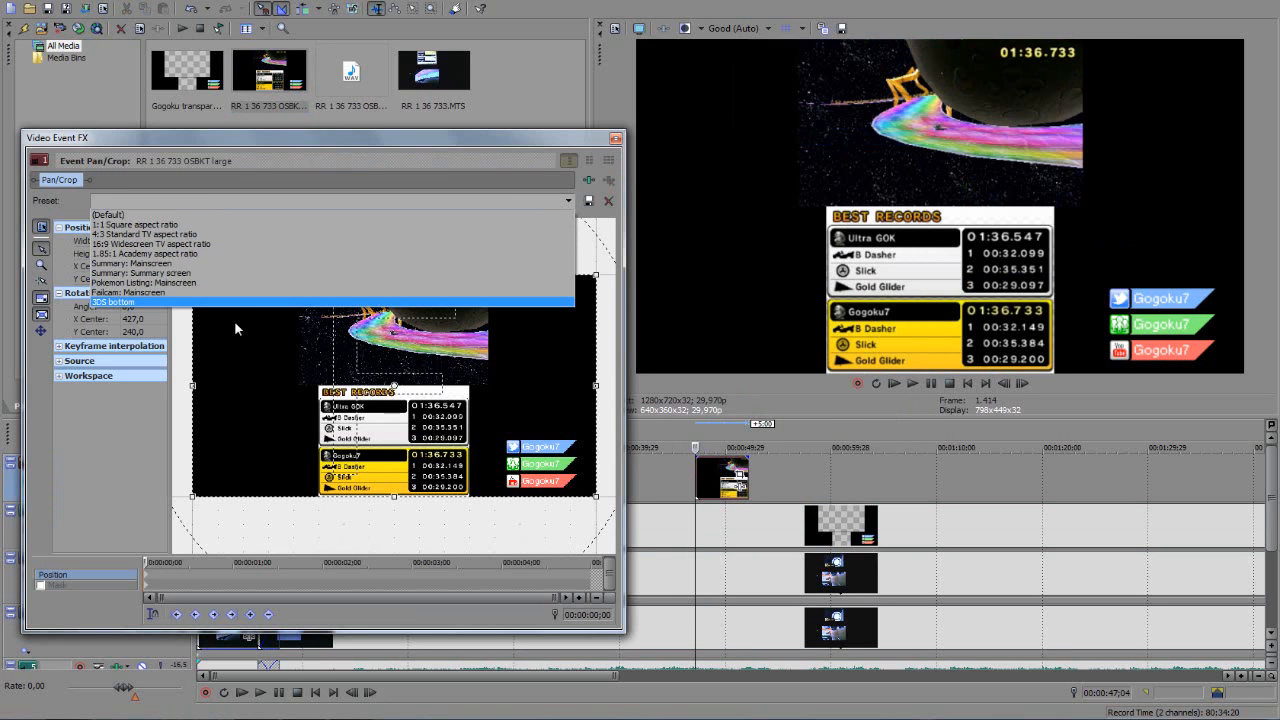
left_click(157, 303)
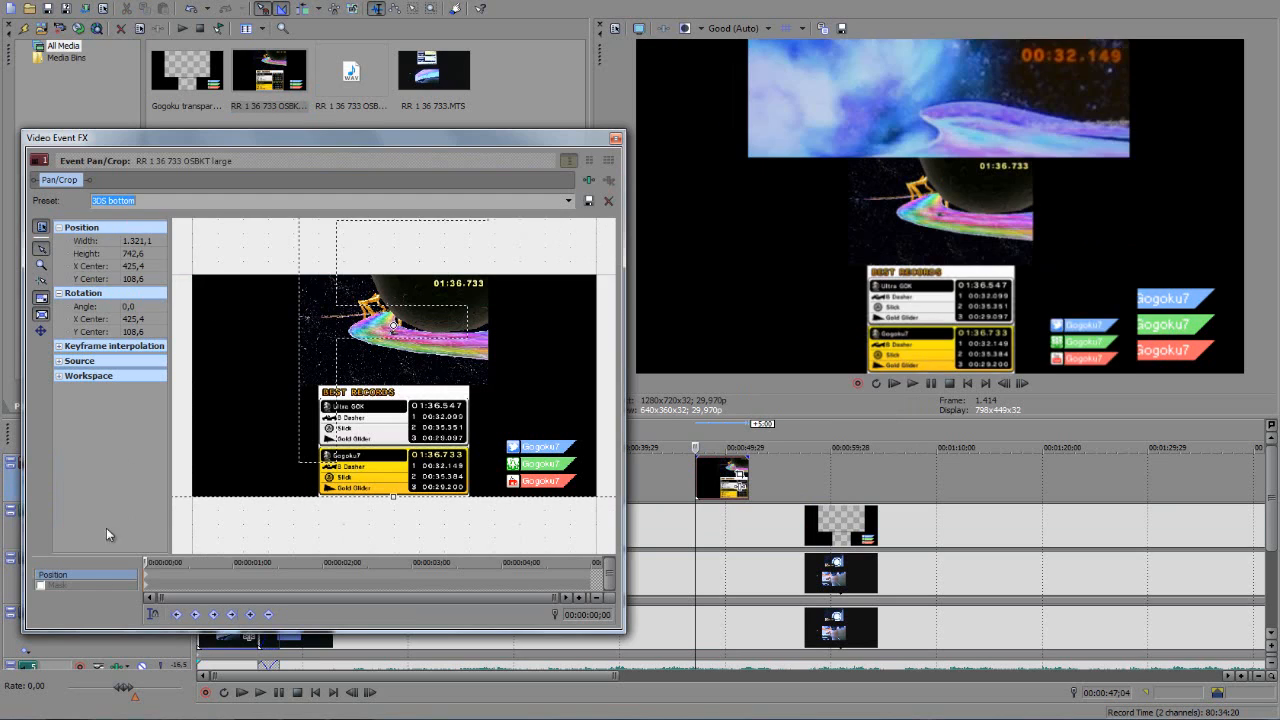
- Enable the mask for the new records image, try the "Bottom screen 3DS" mask preset, and settle on the "Lap 1" preset
left_click(55, 586)
left_click(41, 586)
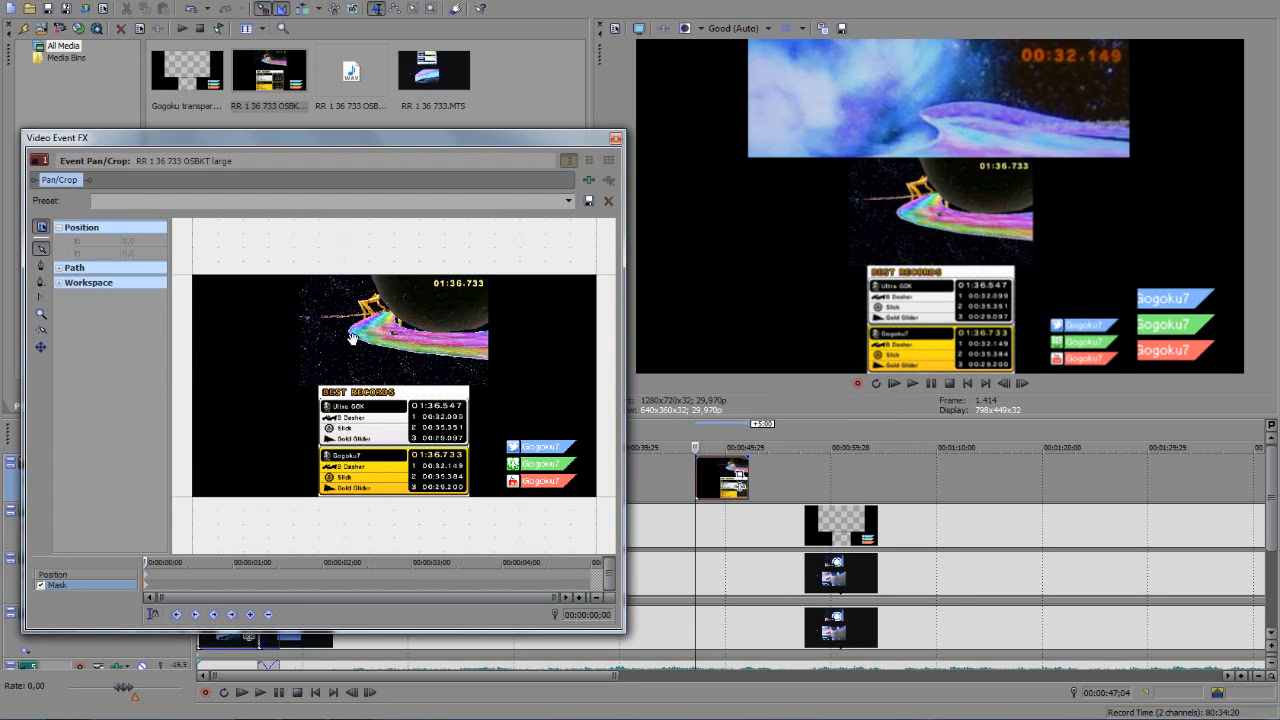
left_click(569, 201)
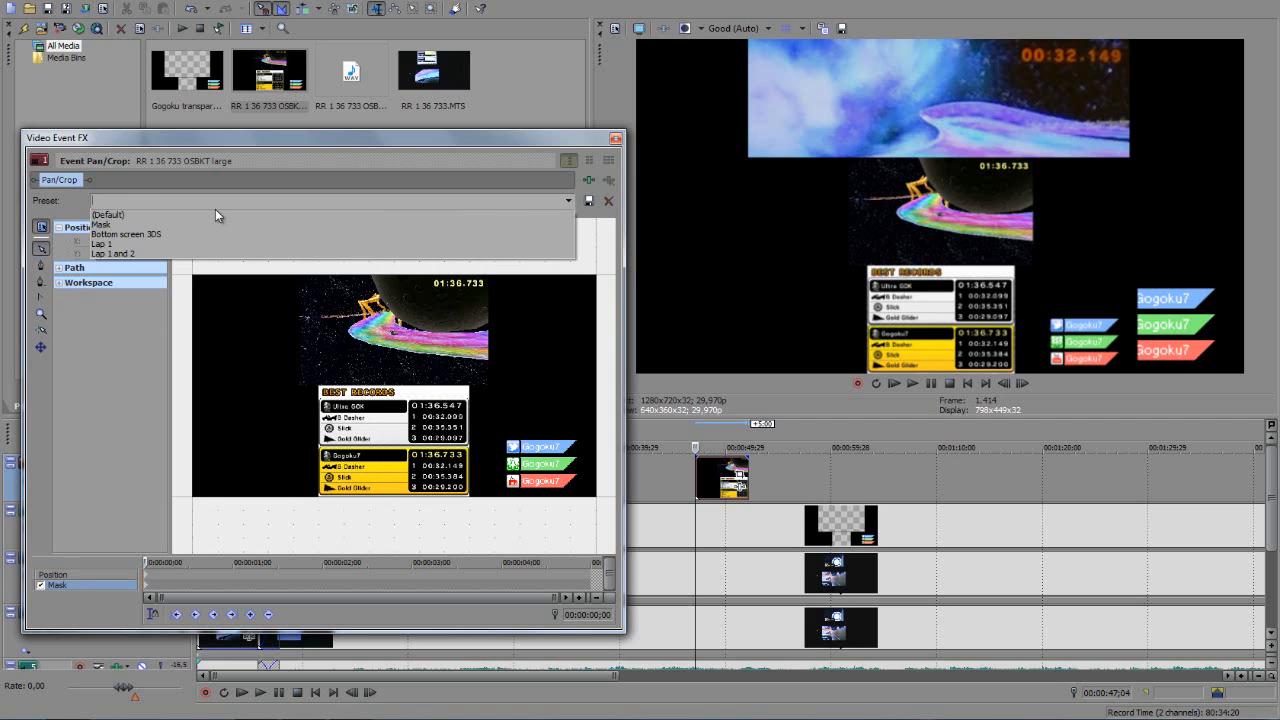
left_click(166, 232)
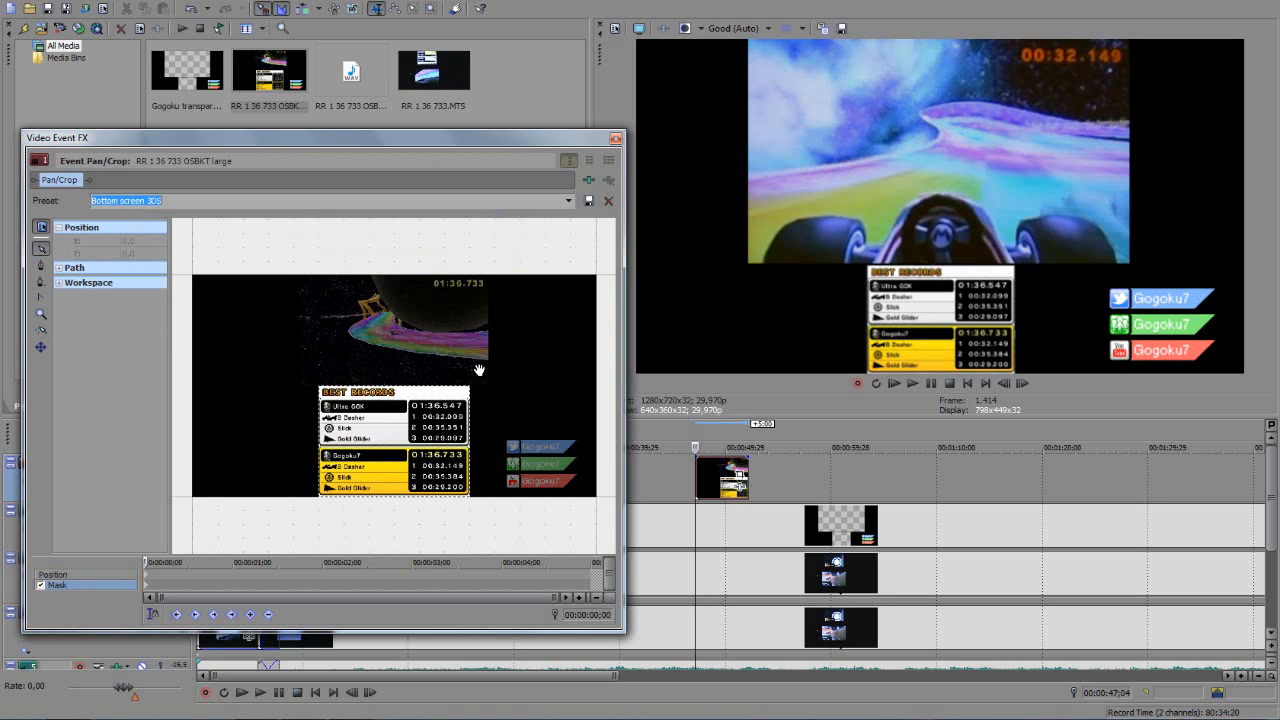
left_click(566, 201)
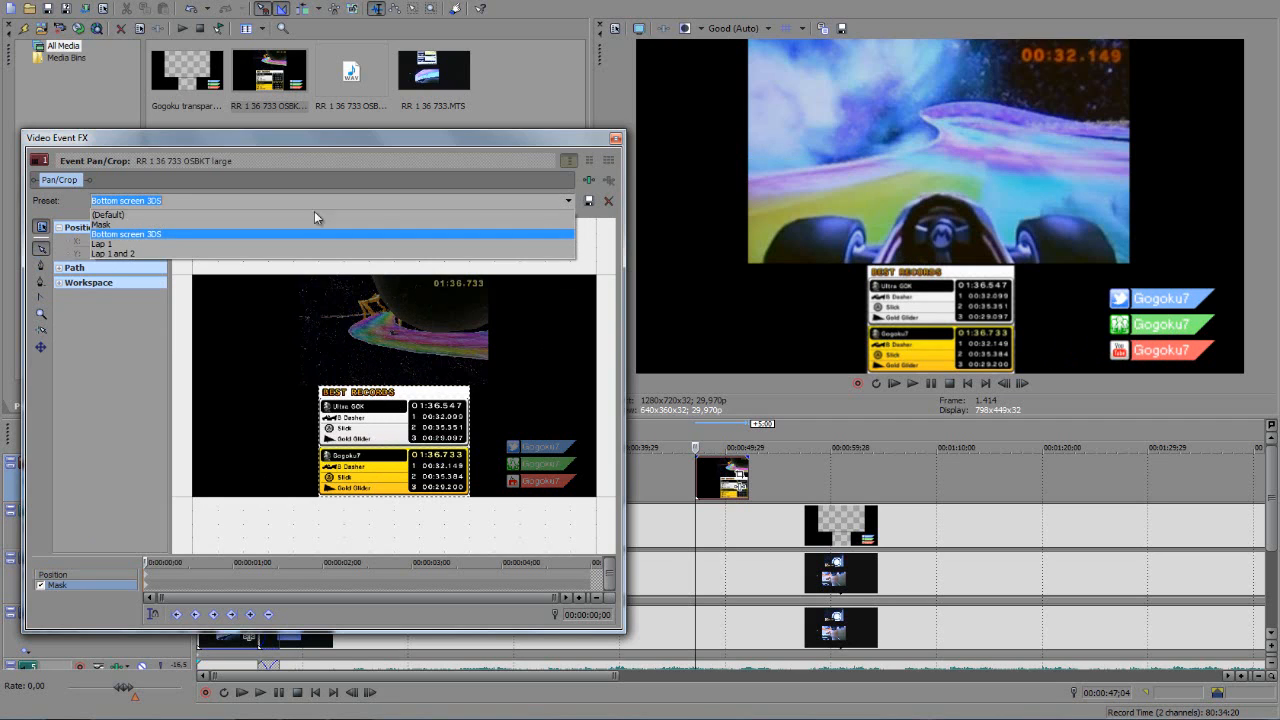
left_click(201, 243)
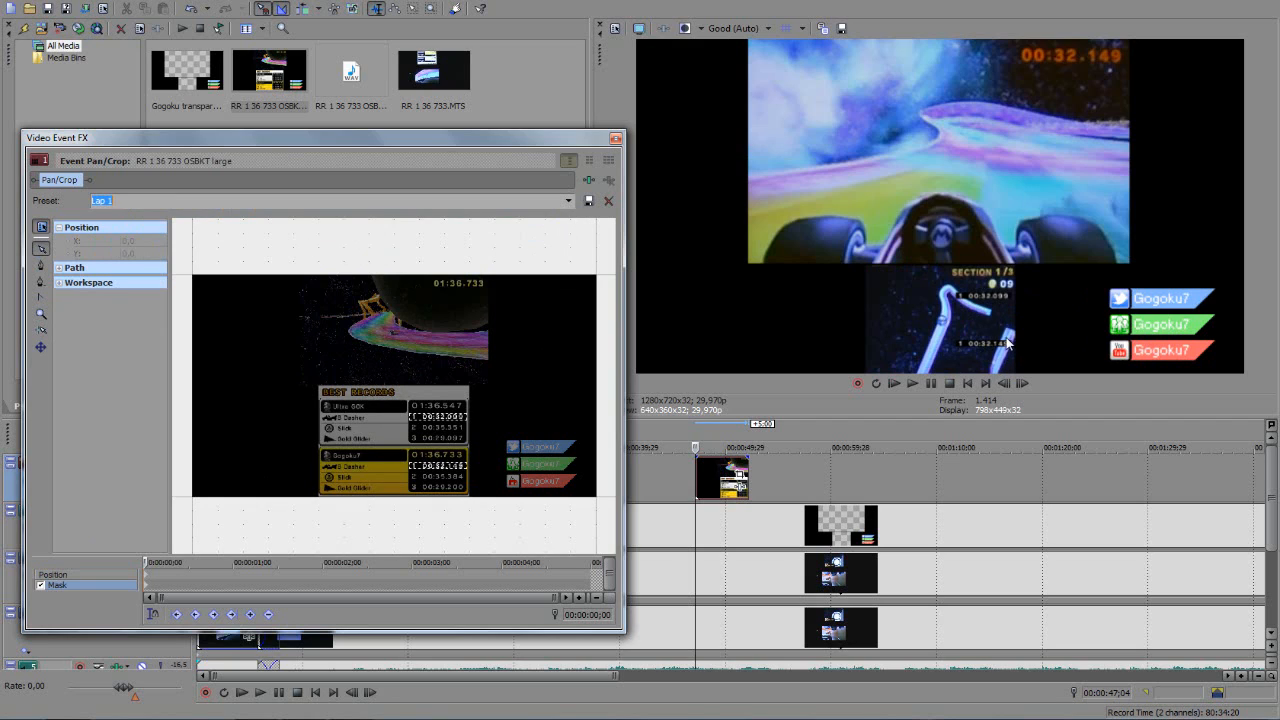
left_click(615, 139)
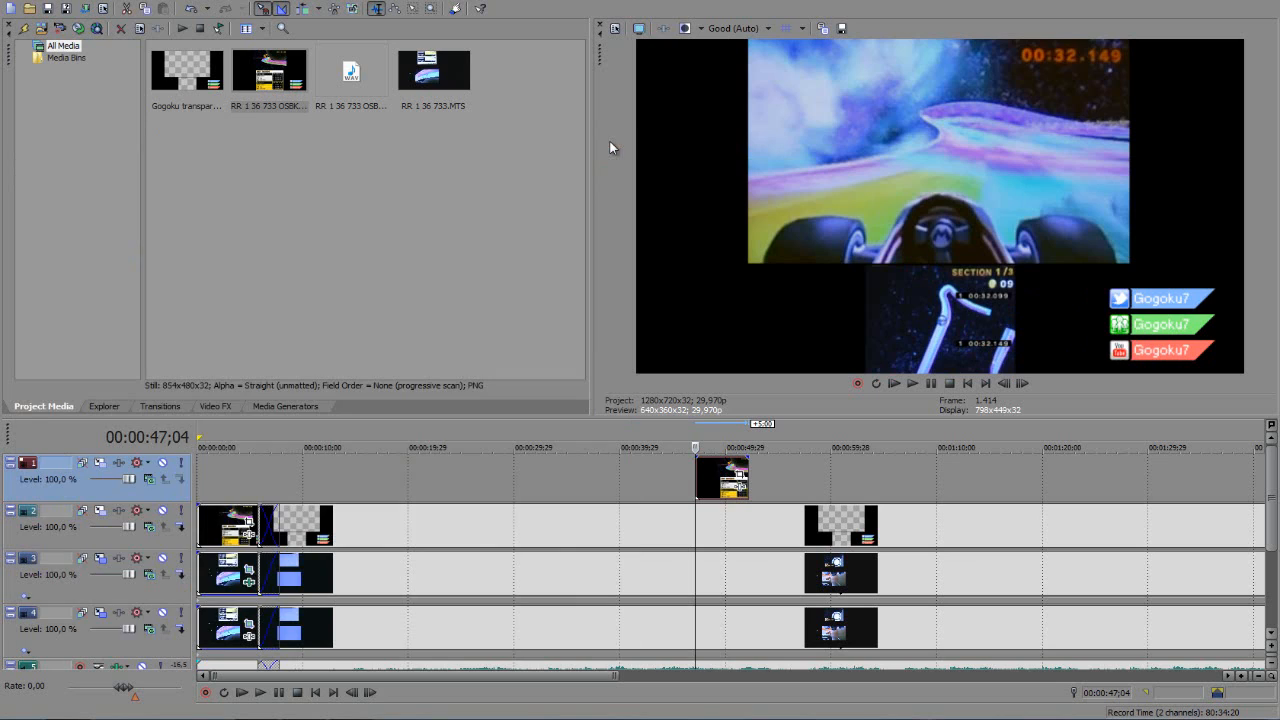
- Add an unmasked records image directly before the Lap 1 image on track 1, and overlap the two with a 1-second crossfade
left_click_drag(279, 103, 522, 390)
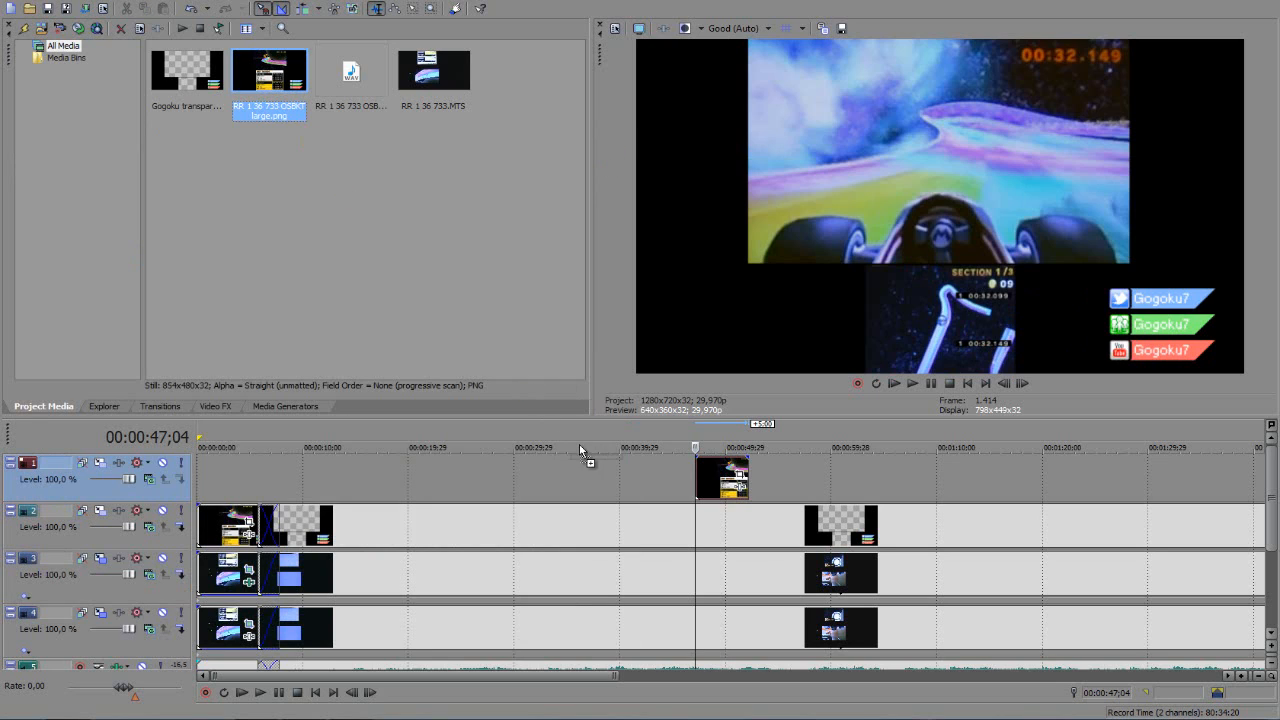
left_click_drag(638, 471, 650, 470)
left_click(673, 464)
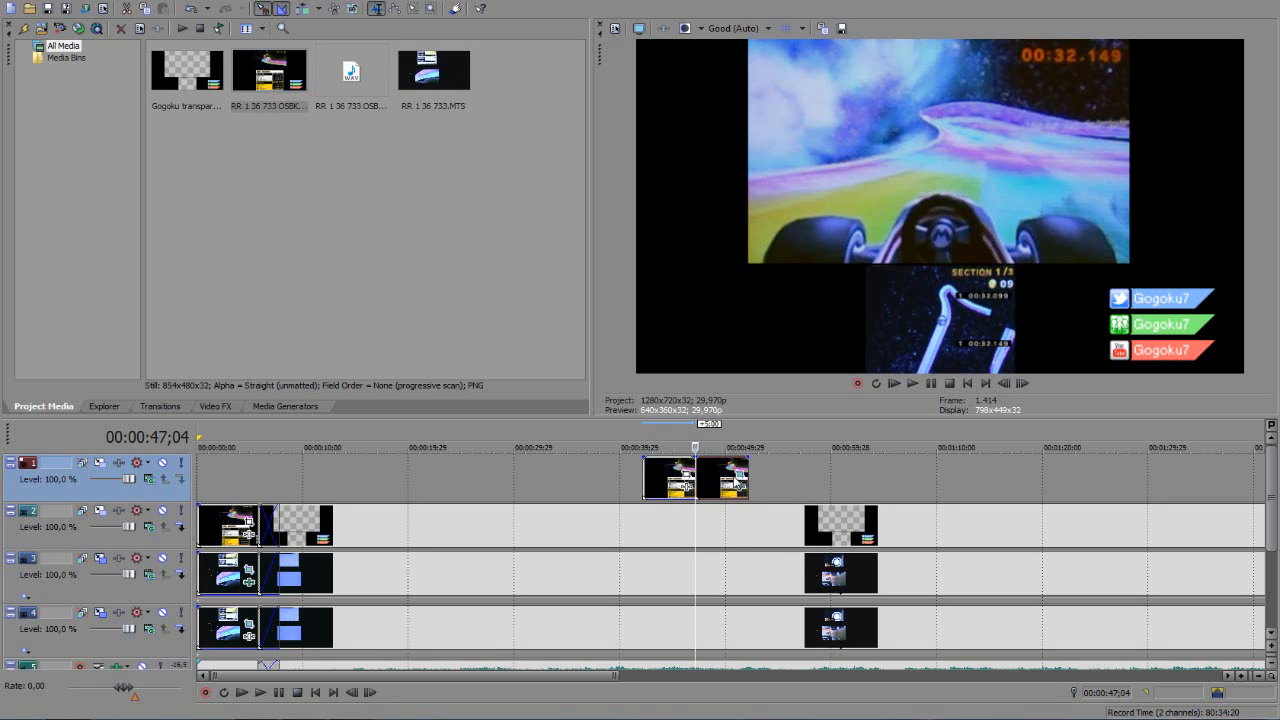
left_click_drag(728, 481, 719, 479)
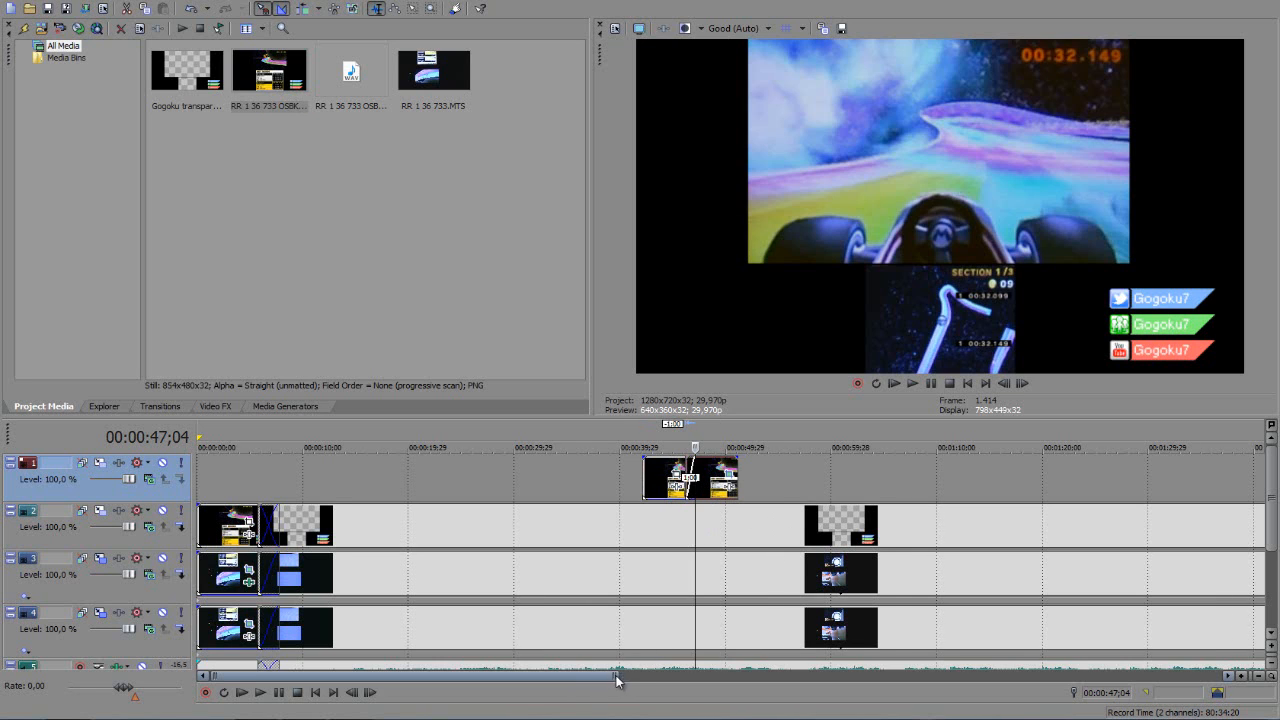
- Play the lap-time transition in the preview from 00:00:44;12 and pause it at 00:00:47;20
left_click_drag(596, 688, 630, 688)
left_click(577, 516)
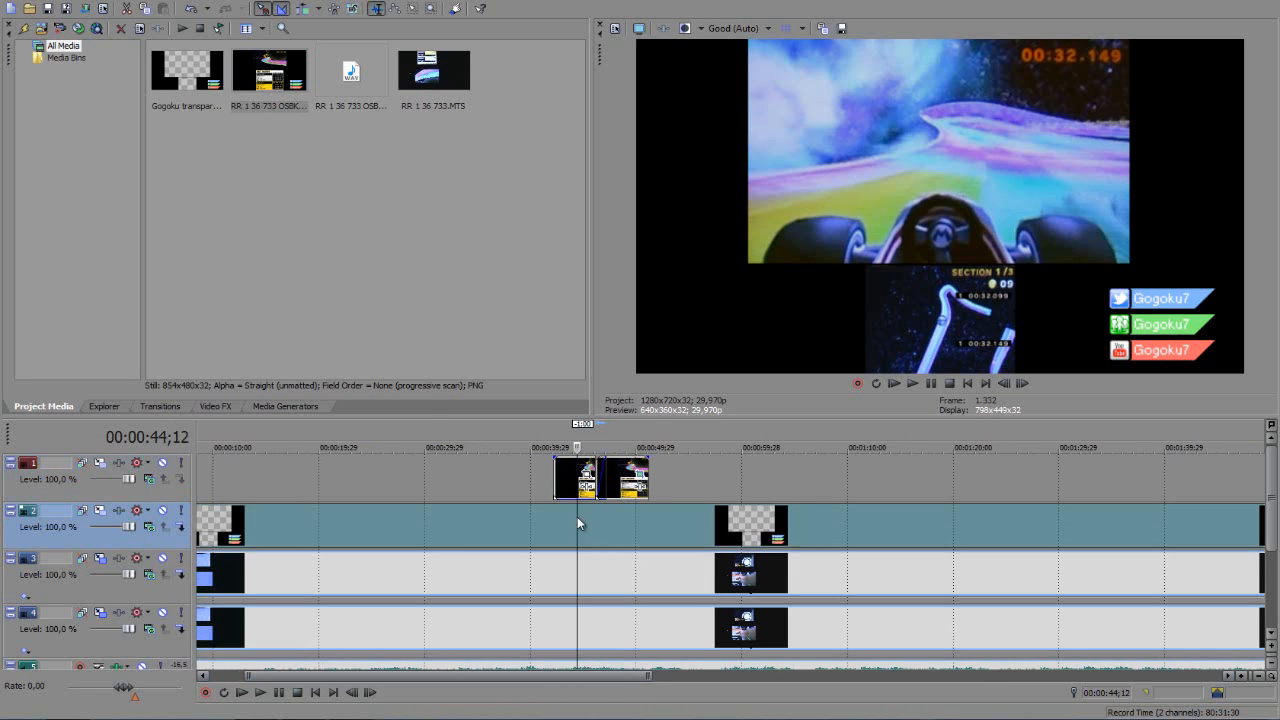
left_click(914, 383)
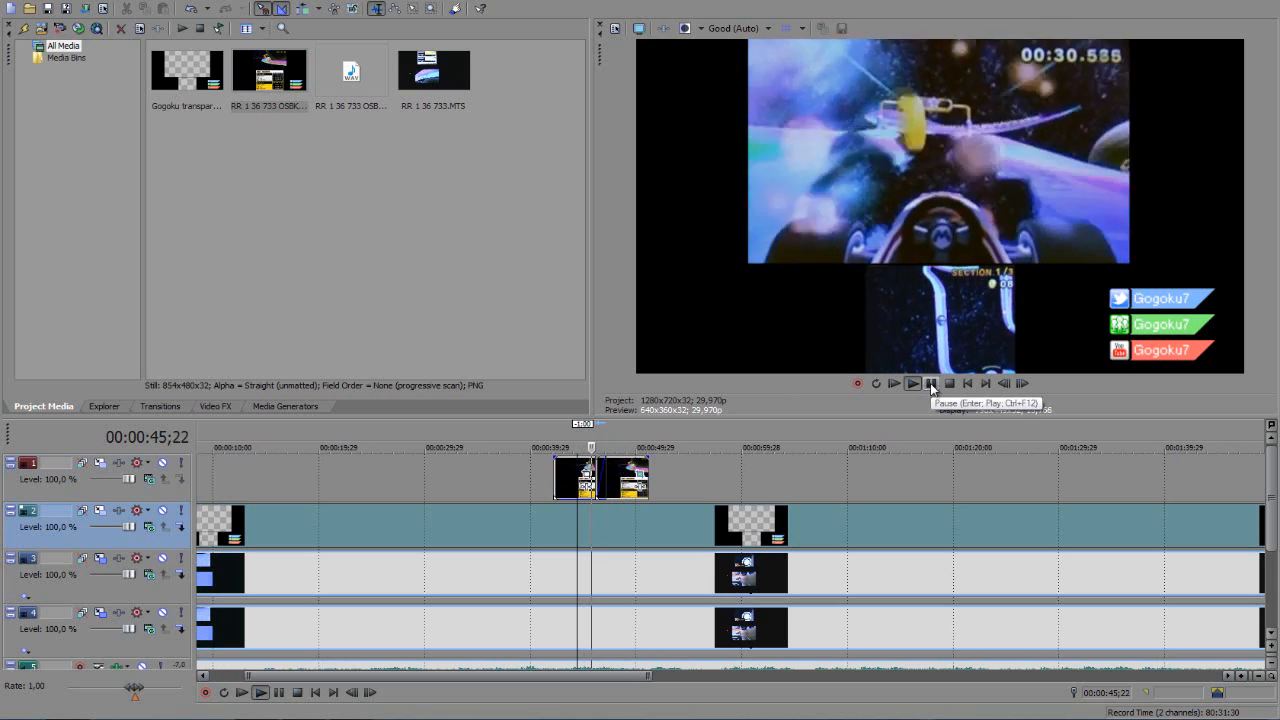
left_click(931, 385)
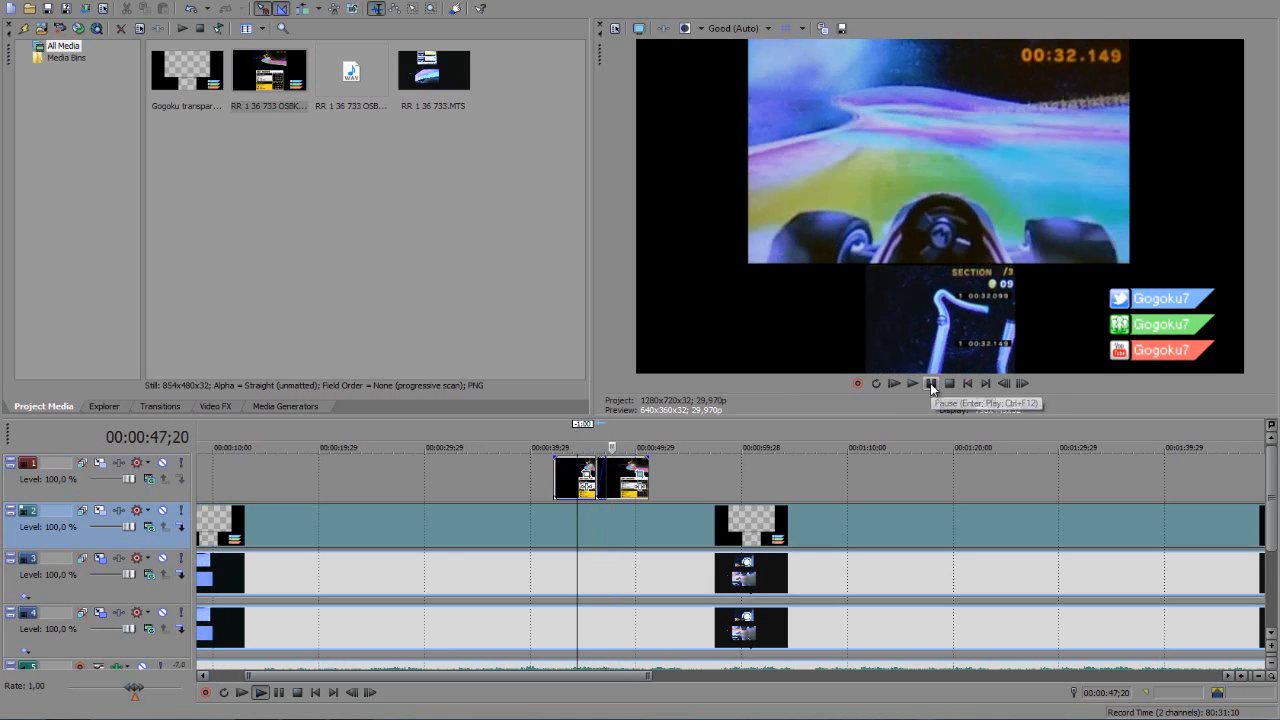
- Find the end of lap 2 in the footage and park the playhead at 00:01:22;21
left_click(665, 472)
scroll(667, 472, "down", 2)
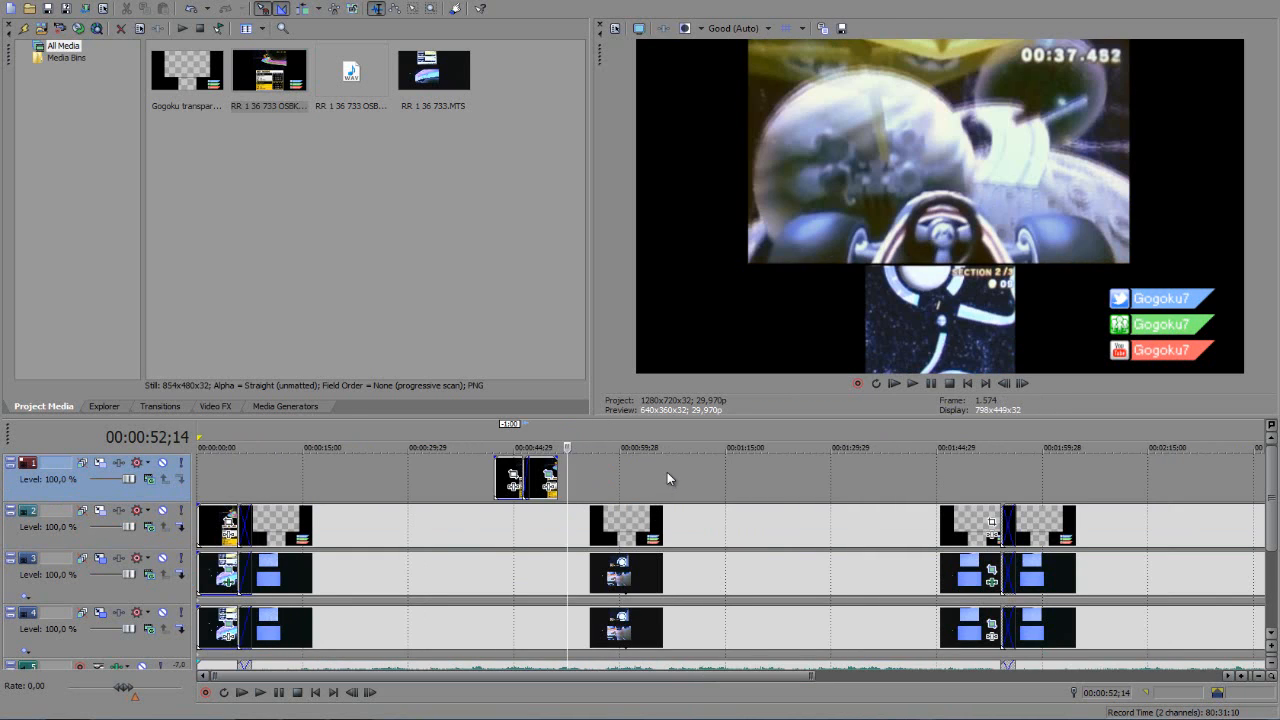
left_click(743, 479)
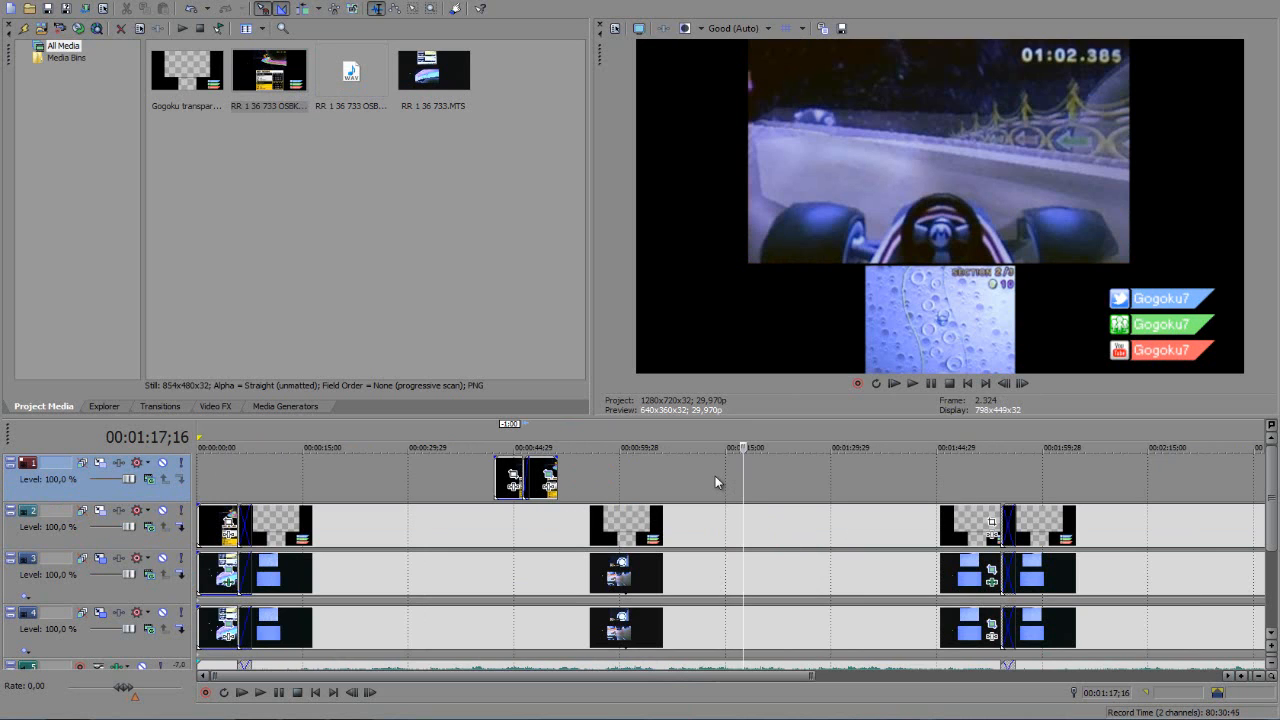
left_click(760, 477)
key("Right")
key("Right")
key("Right")
key("Right")
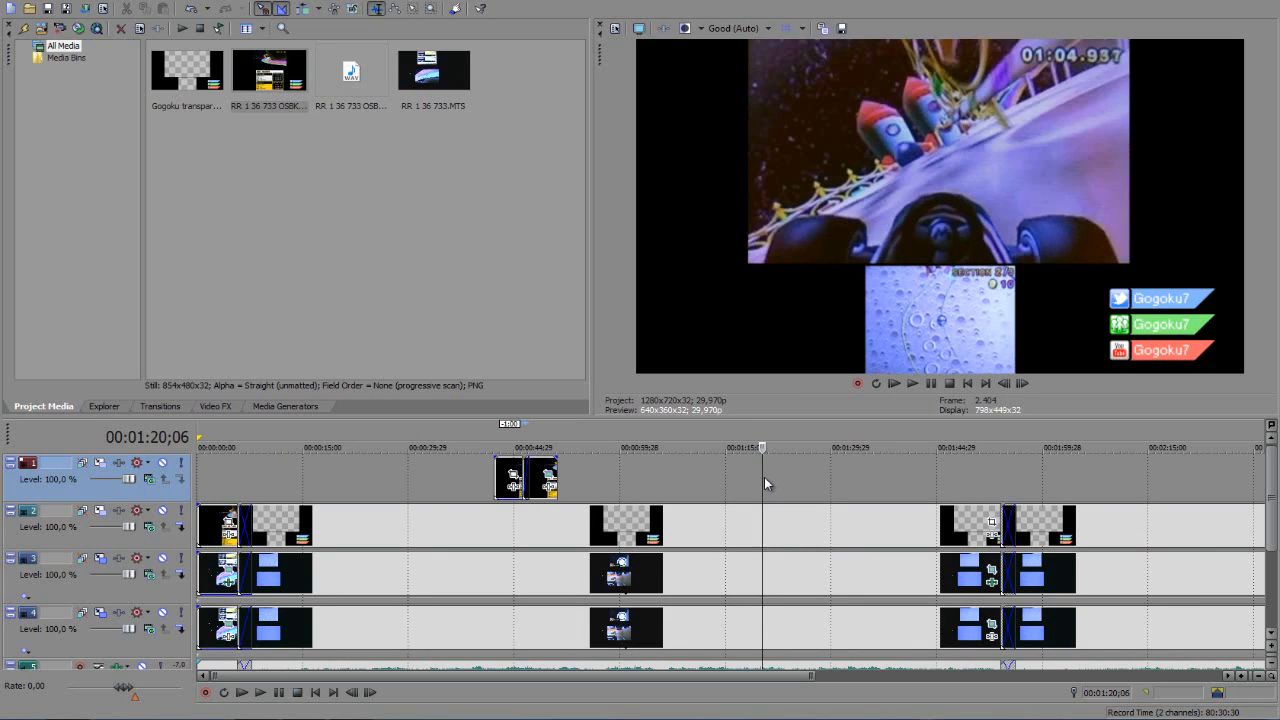
key("Right")
key("Right")
key("Right")
key("Right")
key("Right")
key("Right")
key("Right")
scroll(819, 520, "up", 2)
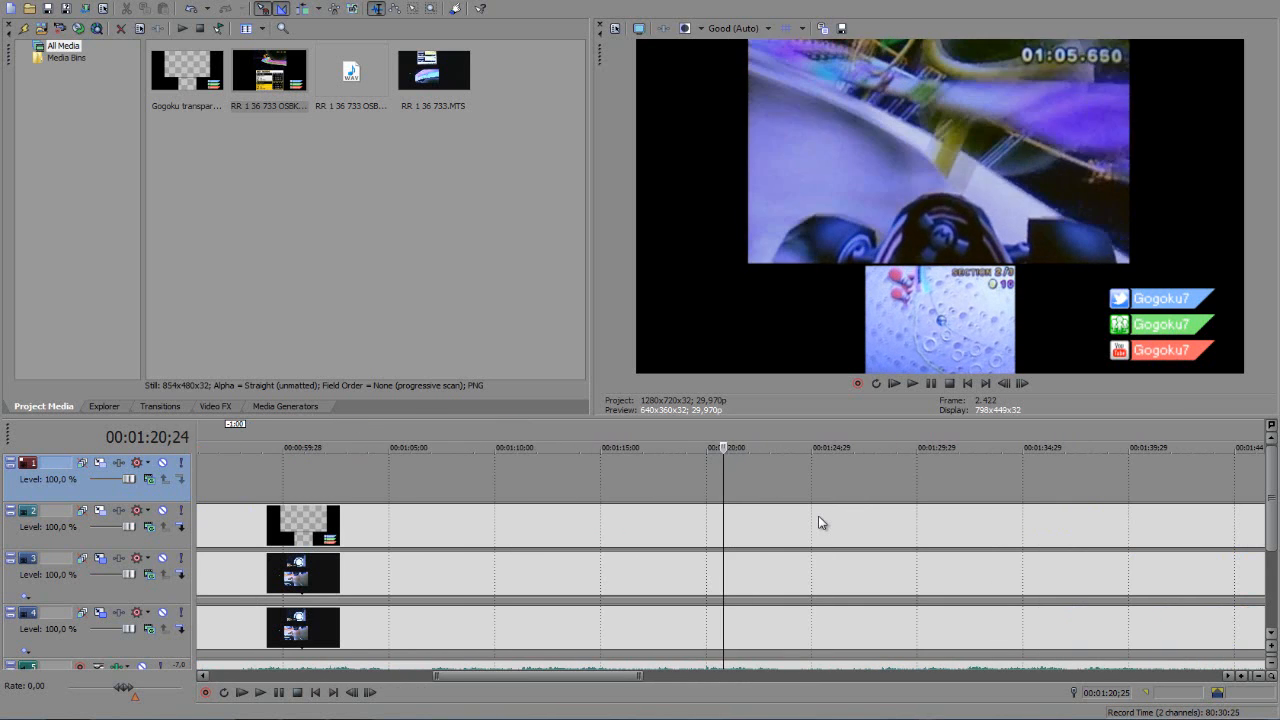
key("Right")
key("Right")
key("Right")
key("Right")
key("Right")
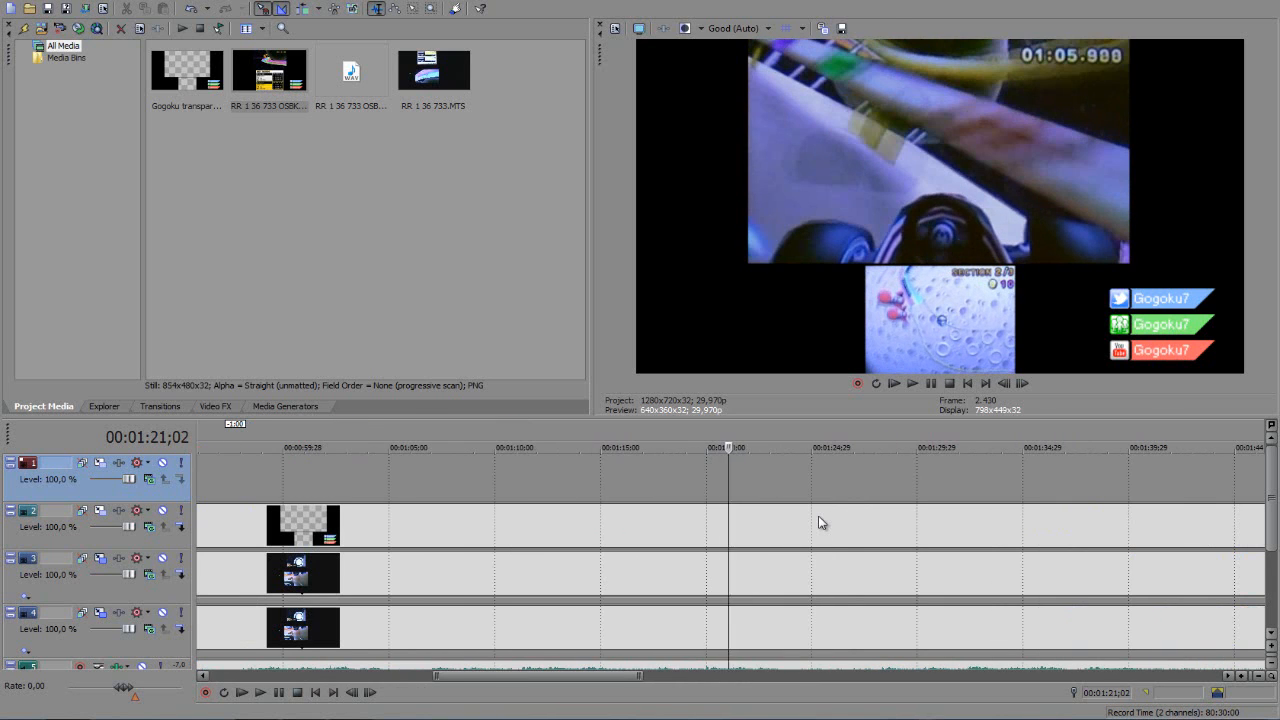
scroll(819, 522, "up", 2)
key("Right")
key("Right")
key("Right")
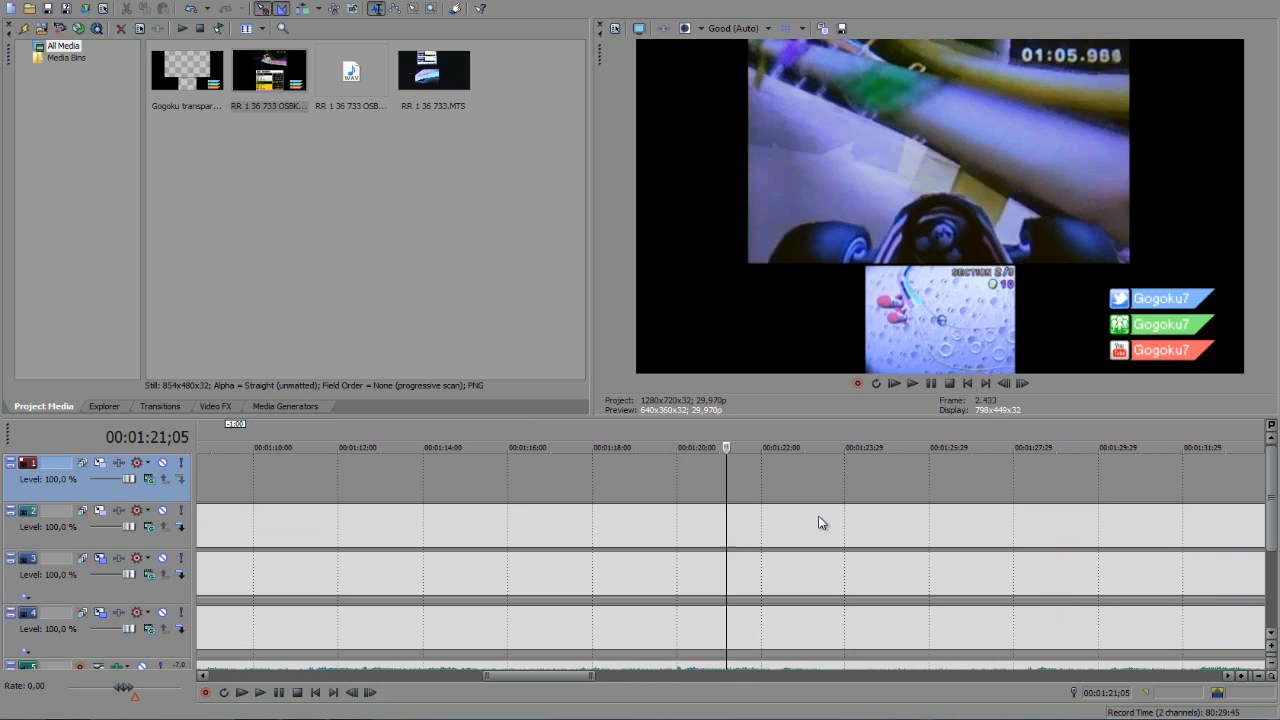
key("space")
scroll(823, 522, "down", 8)
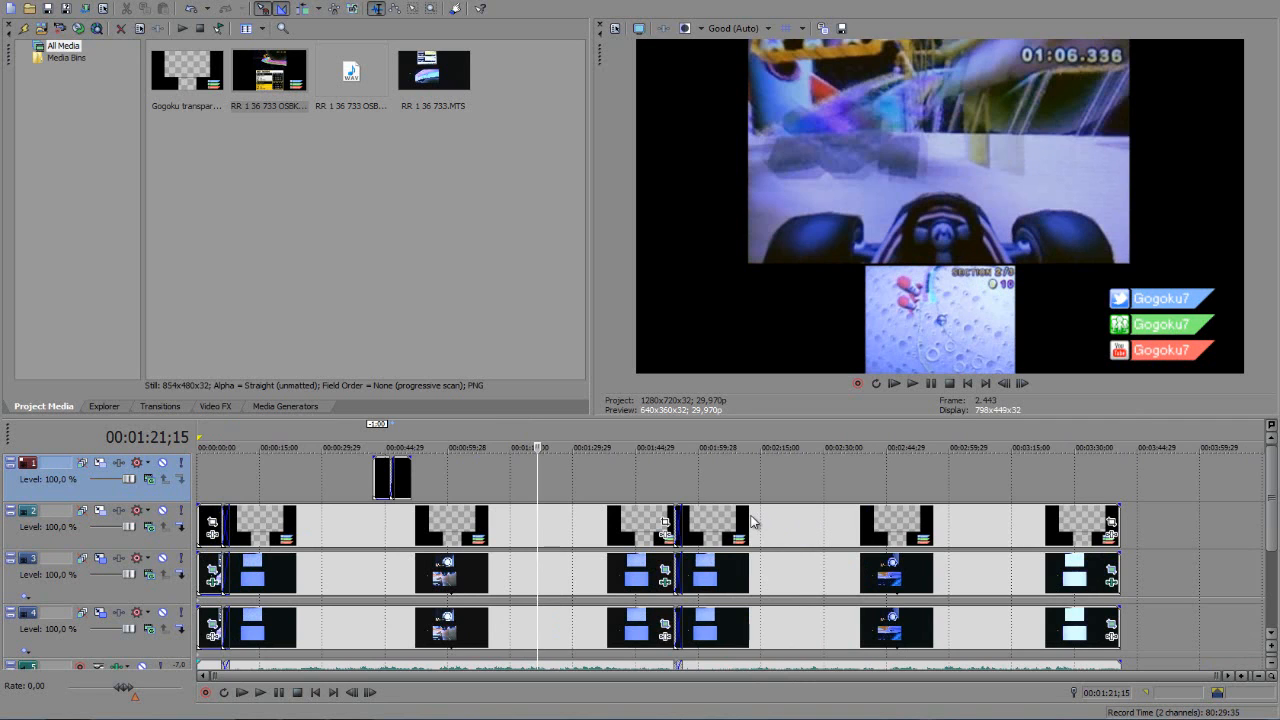
scroll(752, 521, "up", 6)
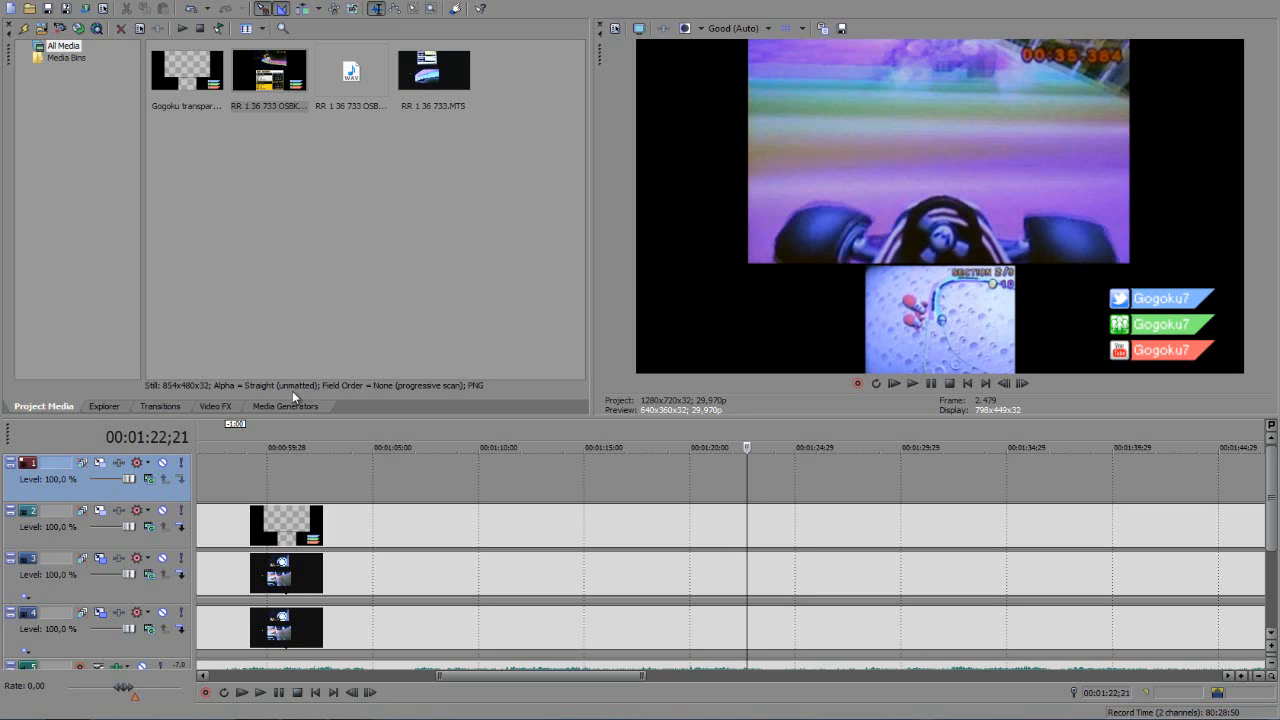
- Place the records image on track 1 at 00:01:22;21 and apply the "3DS bottom" Pan/Crop preset to it
left_click_drag(237, 78, 778, 478)
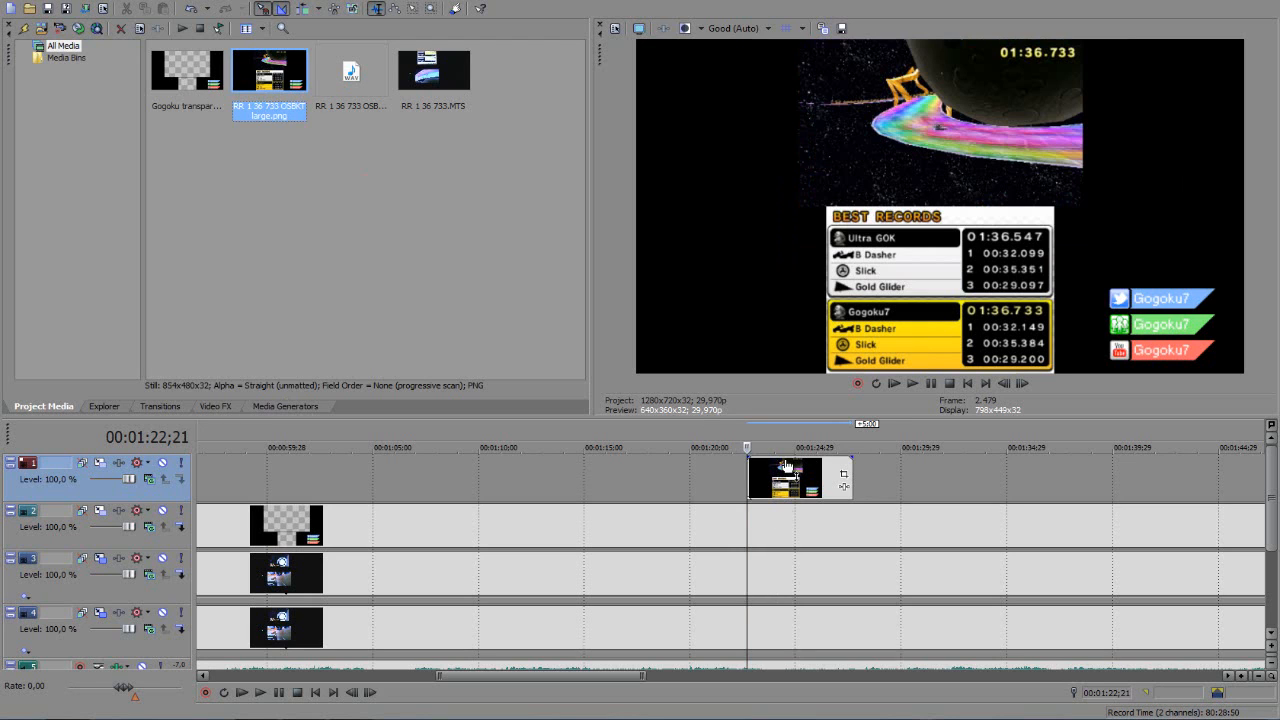
right_click(789, 481)
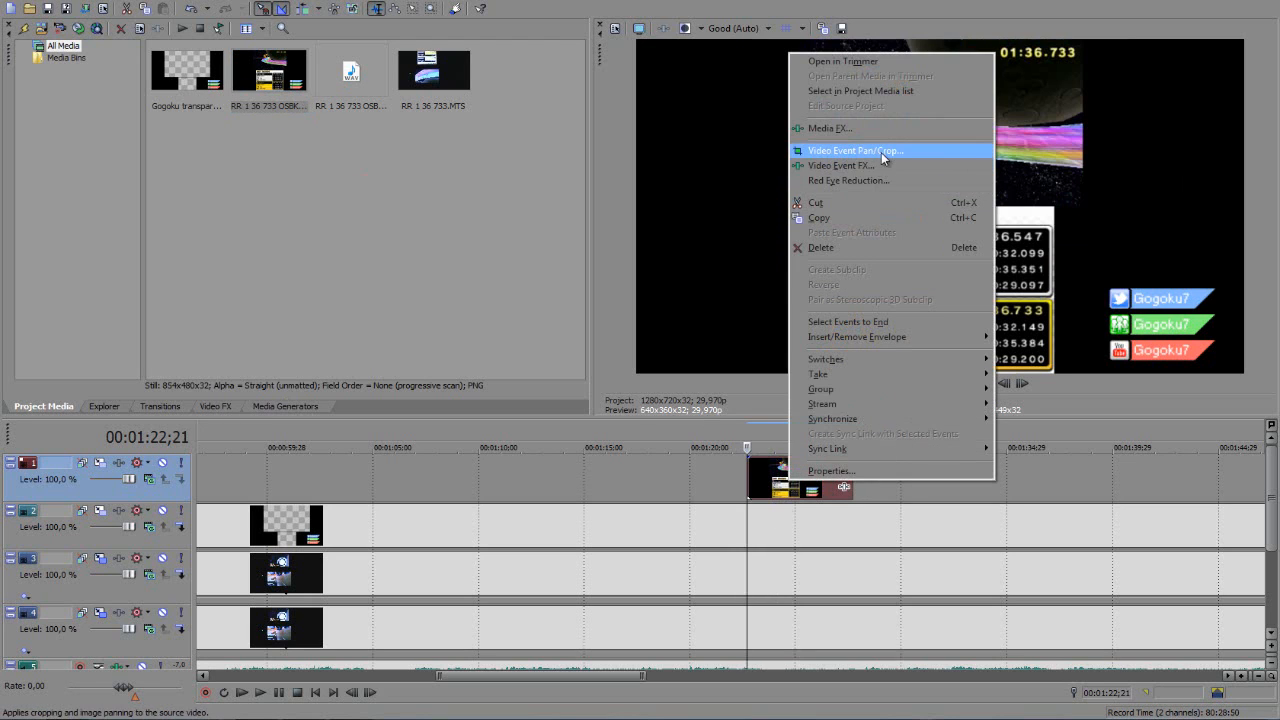
left_click(881, 152)
left_click(570, 201)
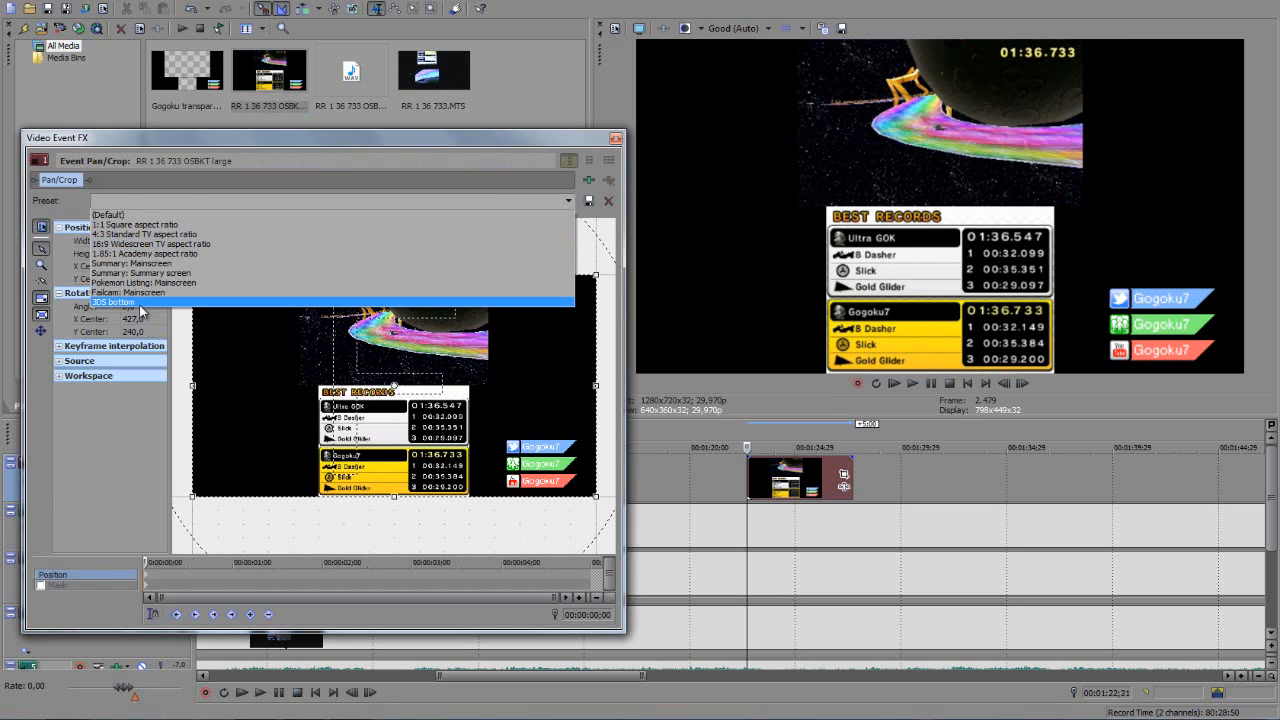
left_click(142, 302)
- Enable the mask for this records image and apply the "Lap 1 and 2" mask preset
left_click(55, 585)
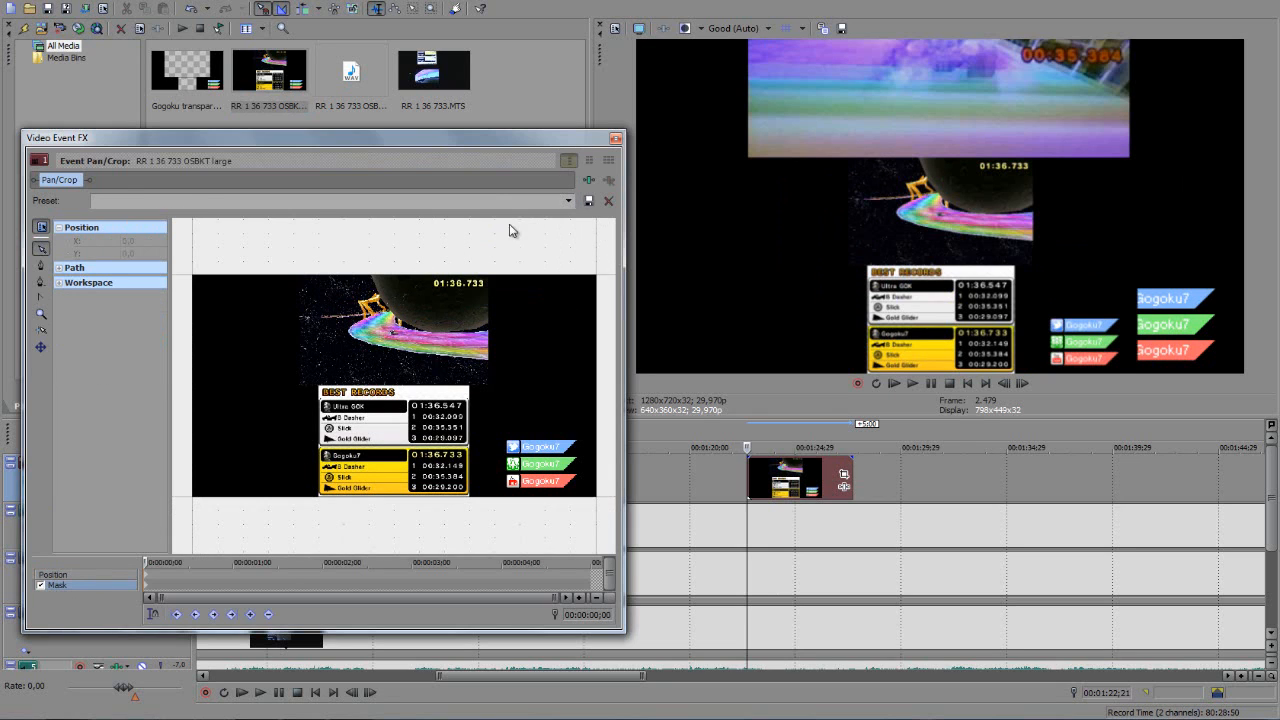
left_click(568, 201)
left_click(200, 257)
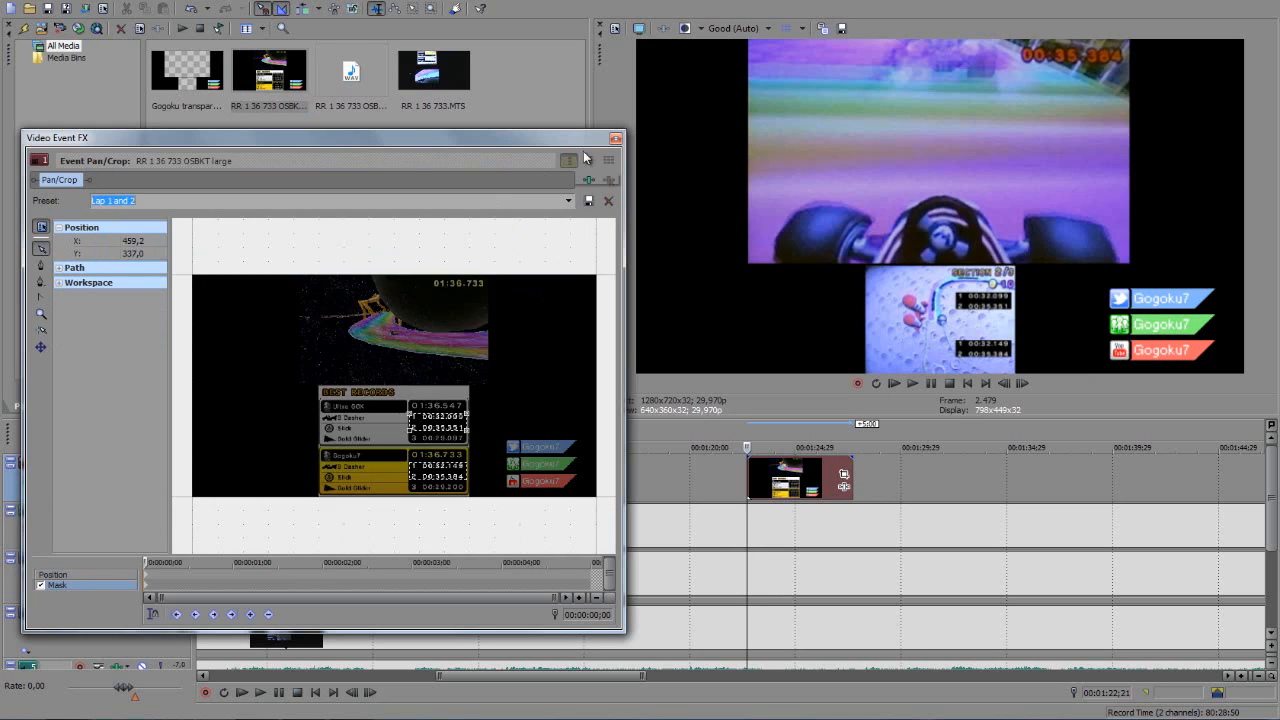
left_click(615, 138)
- Extend the Lap 1 image on track 1 up to the "Lap 1 and 2" image and overlap the two with a 1-second crossfade
left_click(576, 484)
scroll(565, 486, "down", 3)
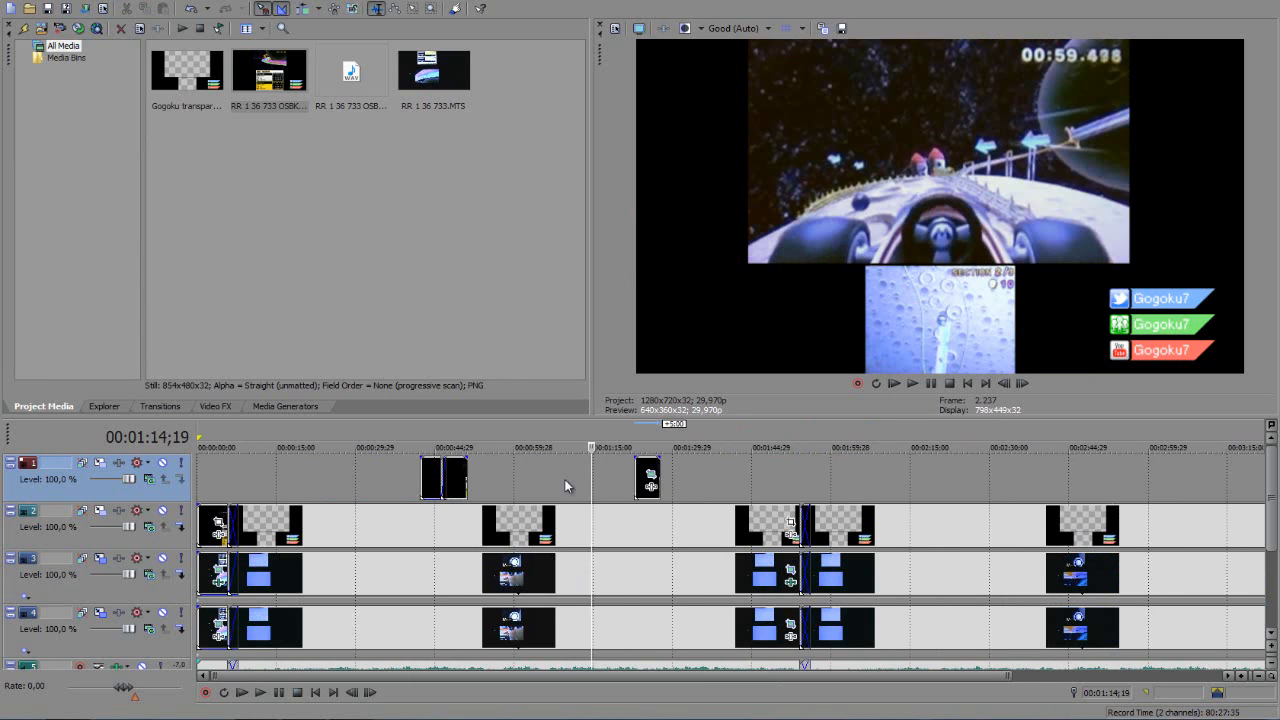
left_click_drag(466, 478, 636, 478)
scroll(680, 488, "up", 3)
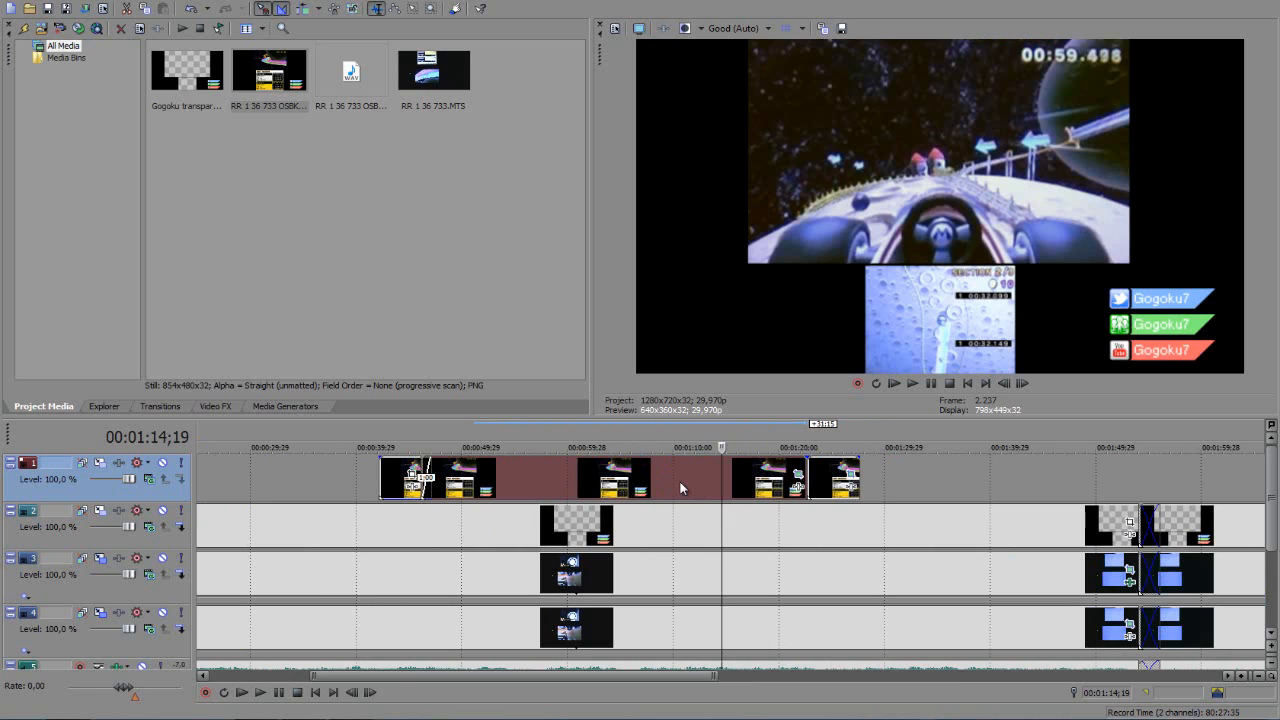
left_click(820, 482)
scroll(827, 489, "up", 2)
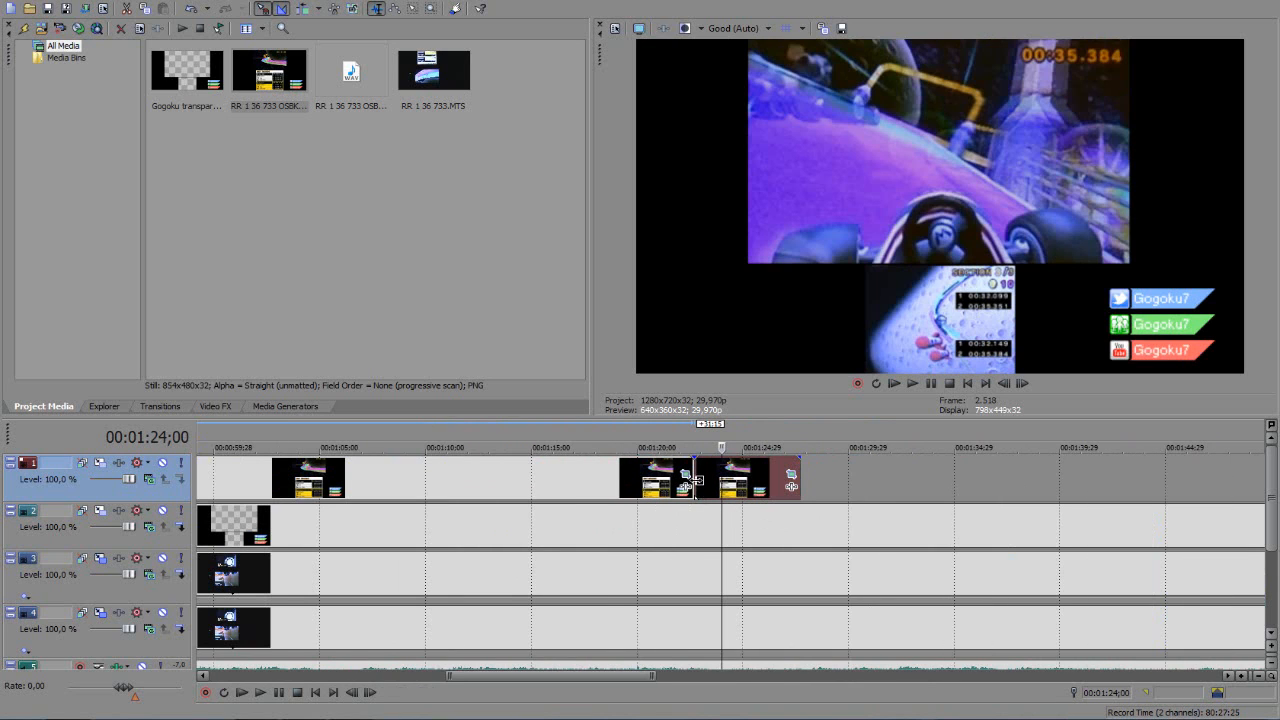
left_click_drag(698, 485, 680, 484)
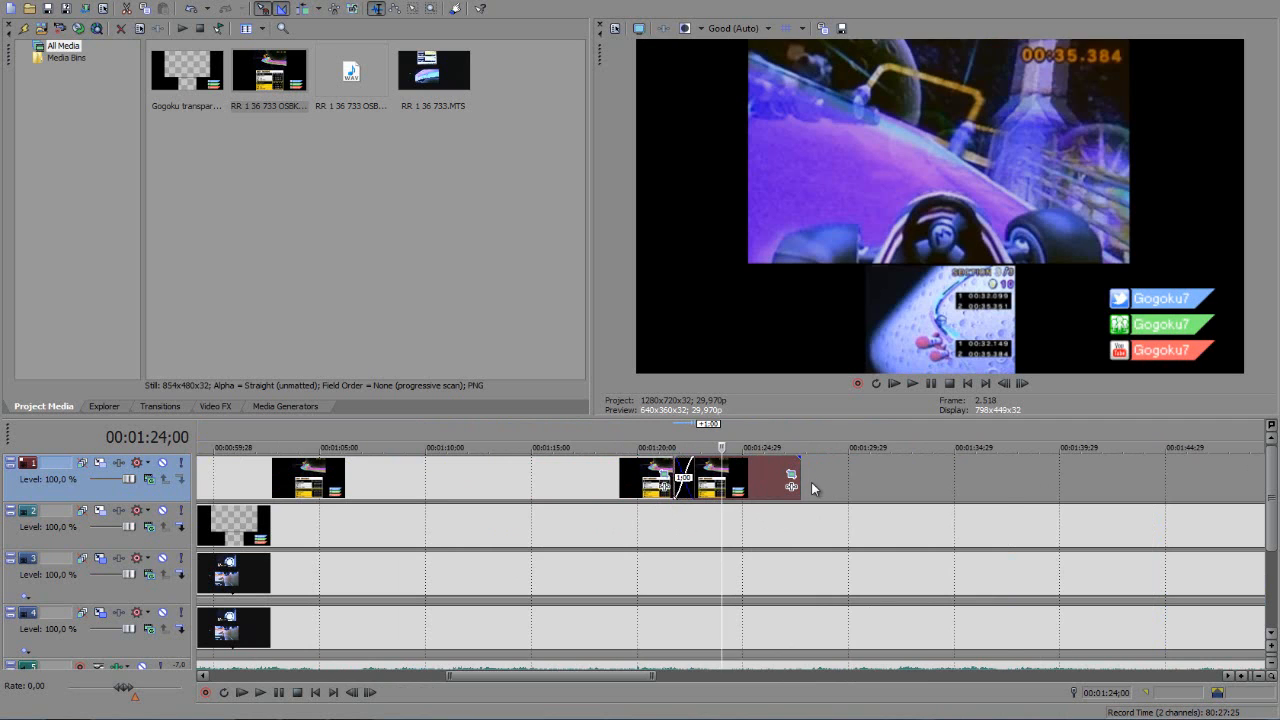
- Place the records image on track 1 at 00:01:48;20 and extend its end to the end of the crossfade on the tracks below
scroll(885, 518, "down", 3)
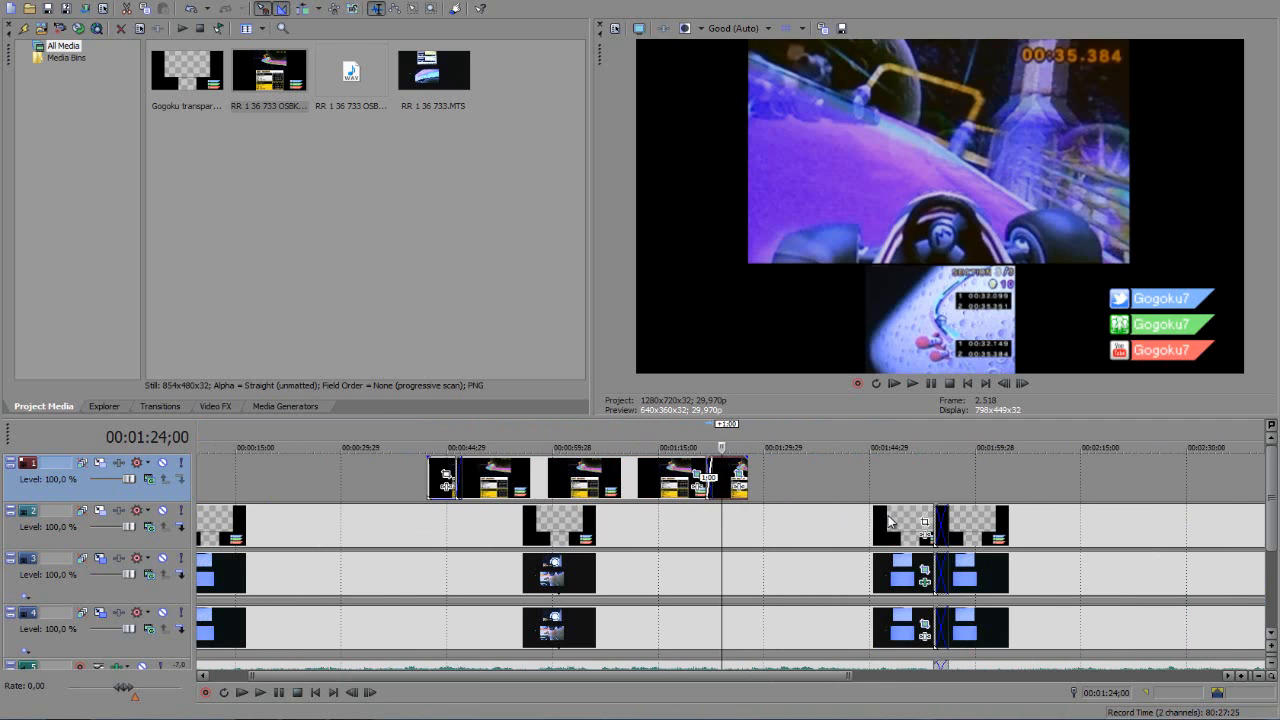
left_click(907, 479)
scroll(842, 560, "up", 2)
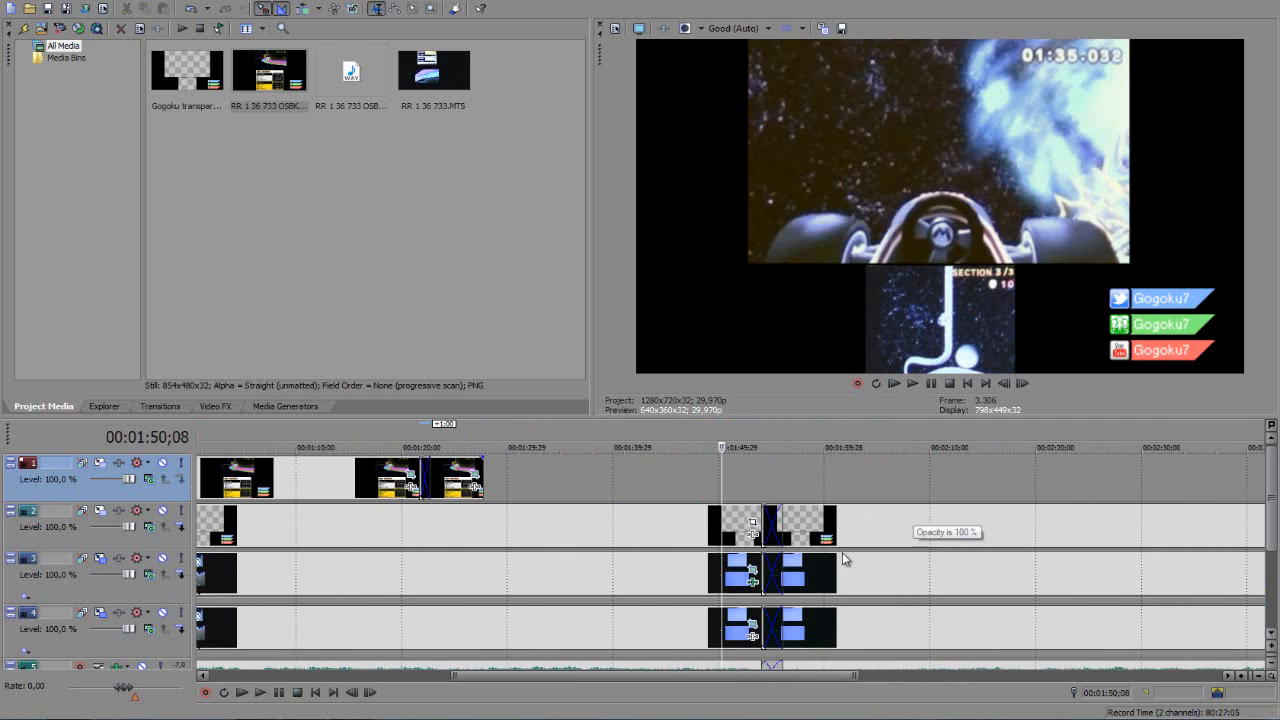
left_click(706, 487)
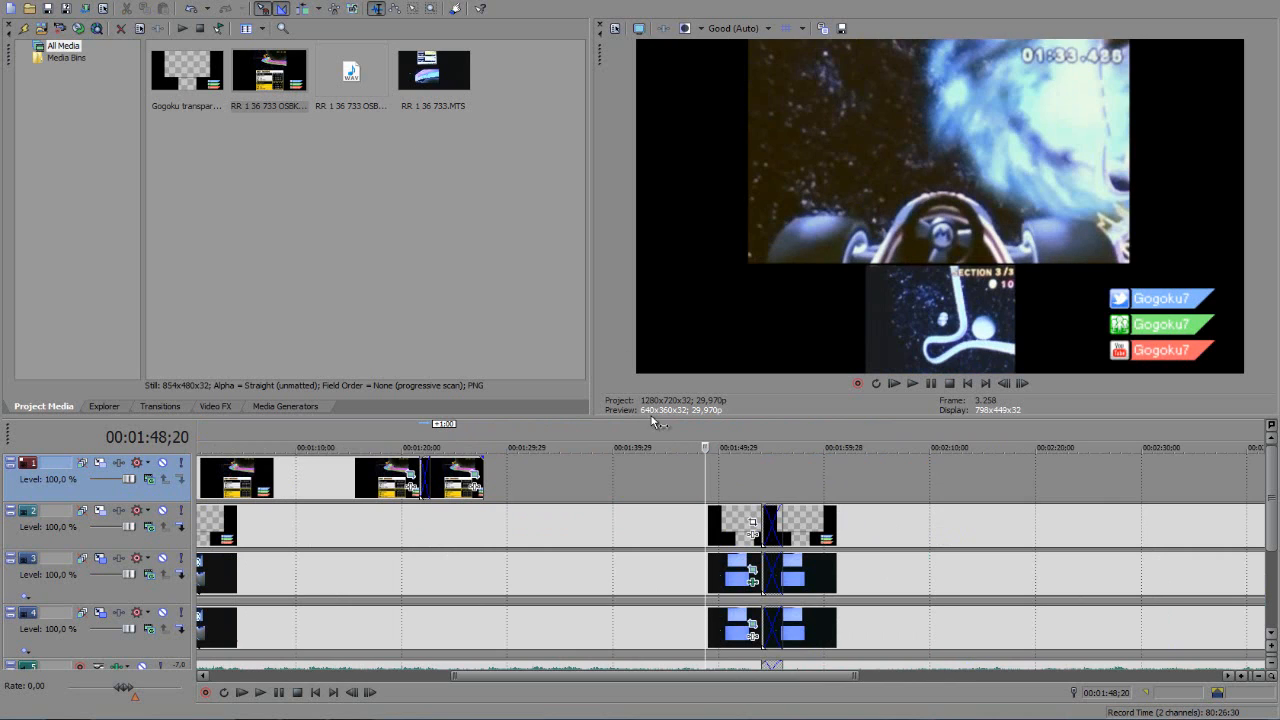
left_click_drag(278, 88, 764, 483)
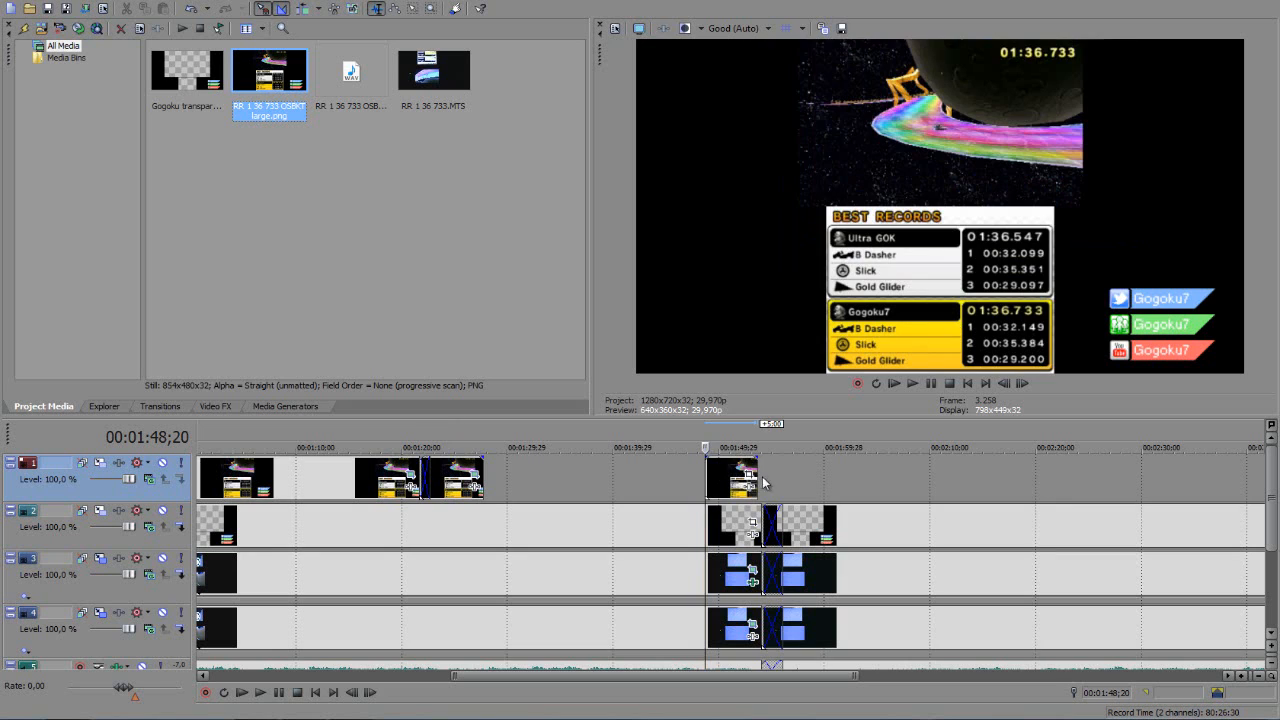
left_click(821, 475)
scroll(820, 483, "up", 1)
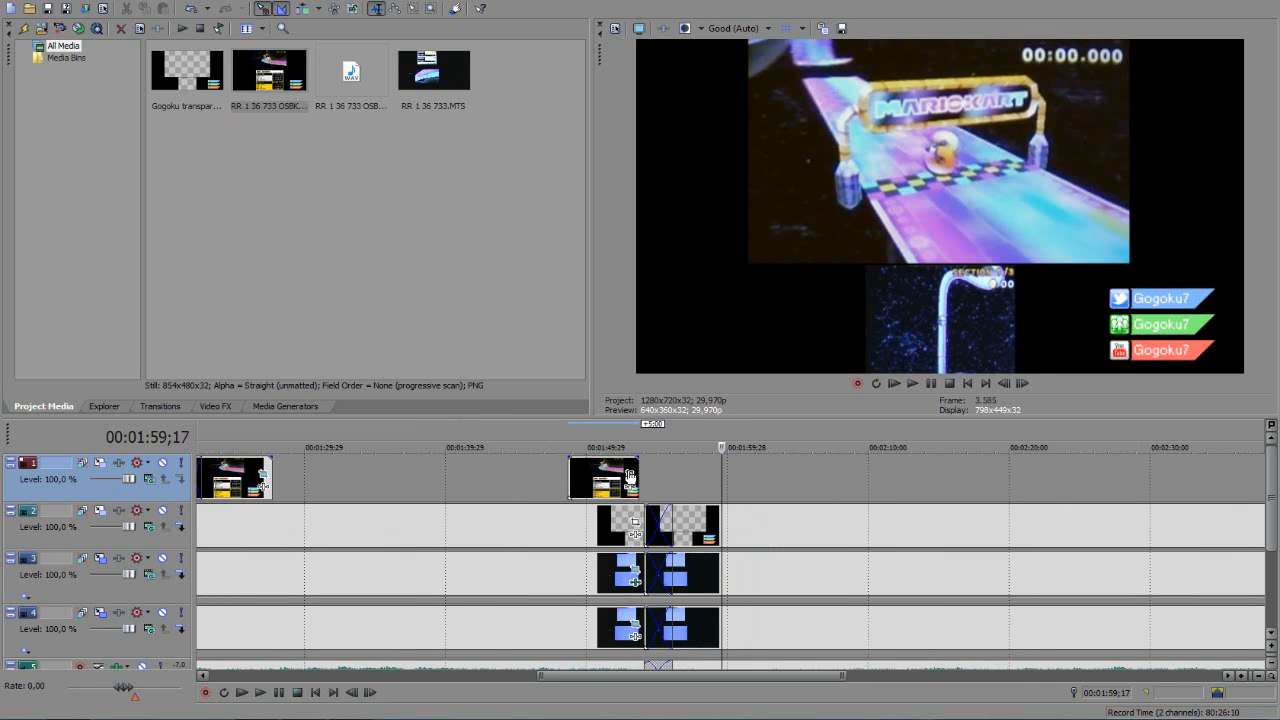
left_click_drag(636, 477, 672, 480)
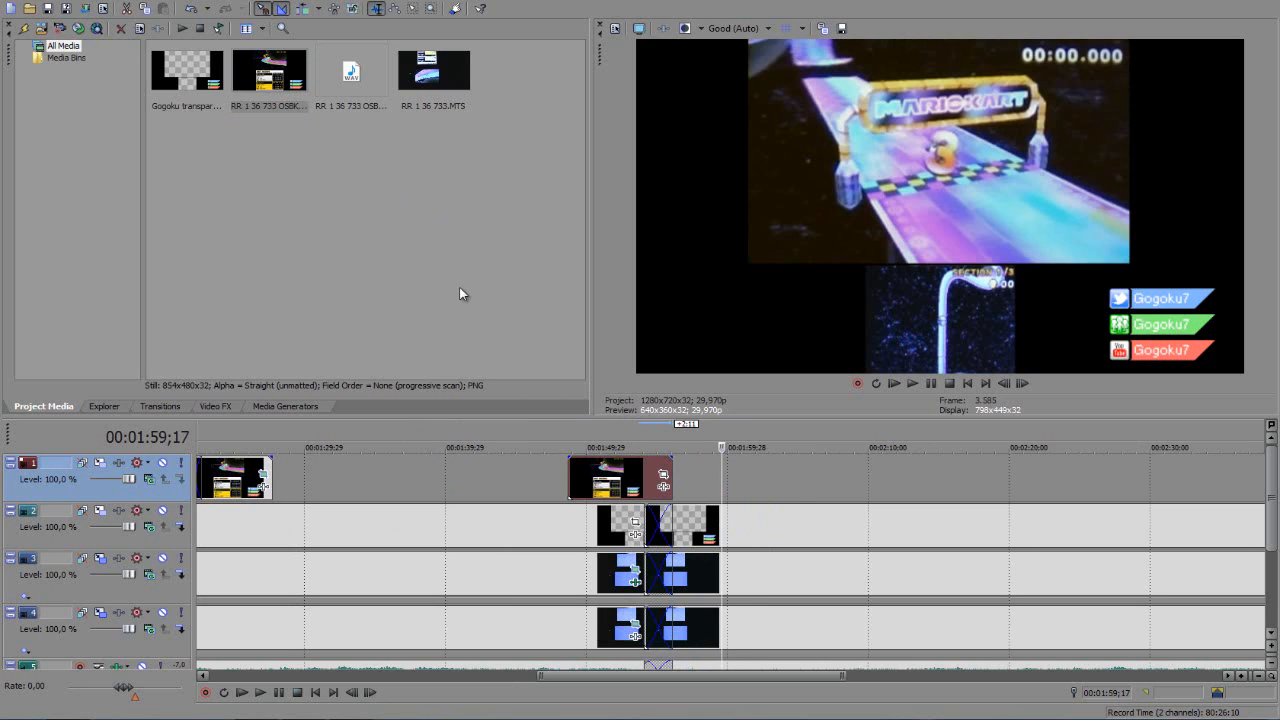
- Mask the final records image with the "Bottom screen 3DS" preset and apply the "3DS bottom" Pan/Crop preset to it
right_click(620, 477)
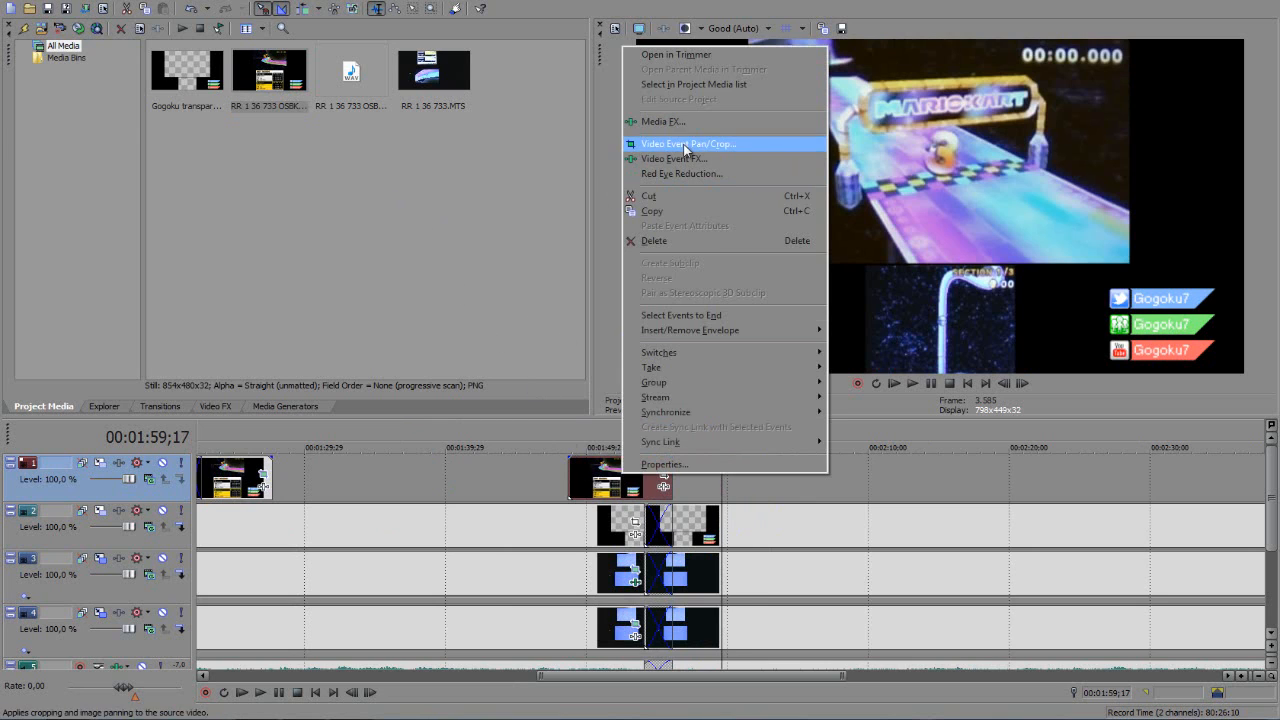
left_click(660, 144)
left_click(48, 586)
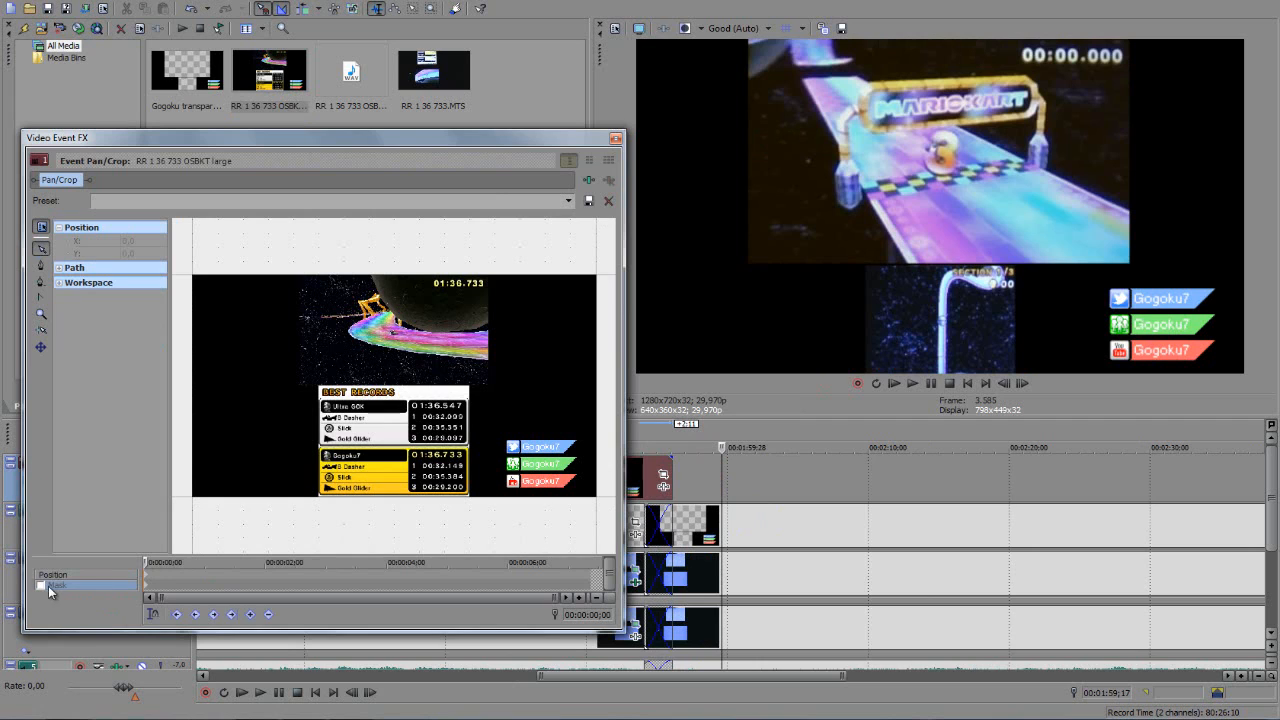
left_click(567, 202)
left_click(104, 252)
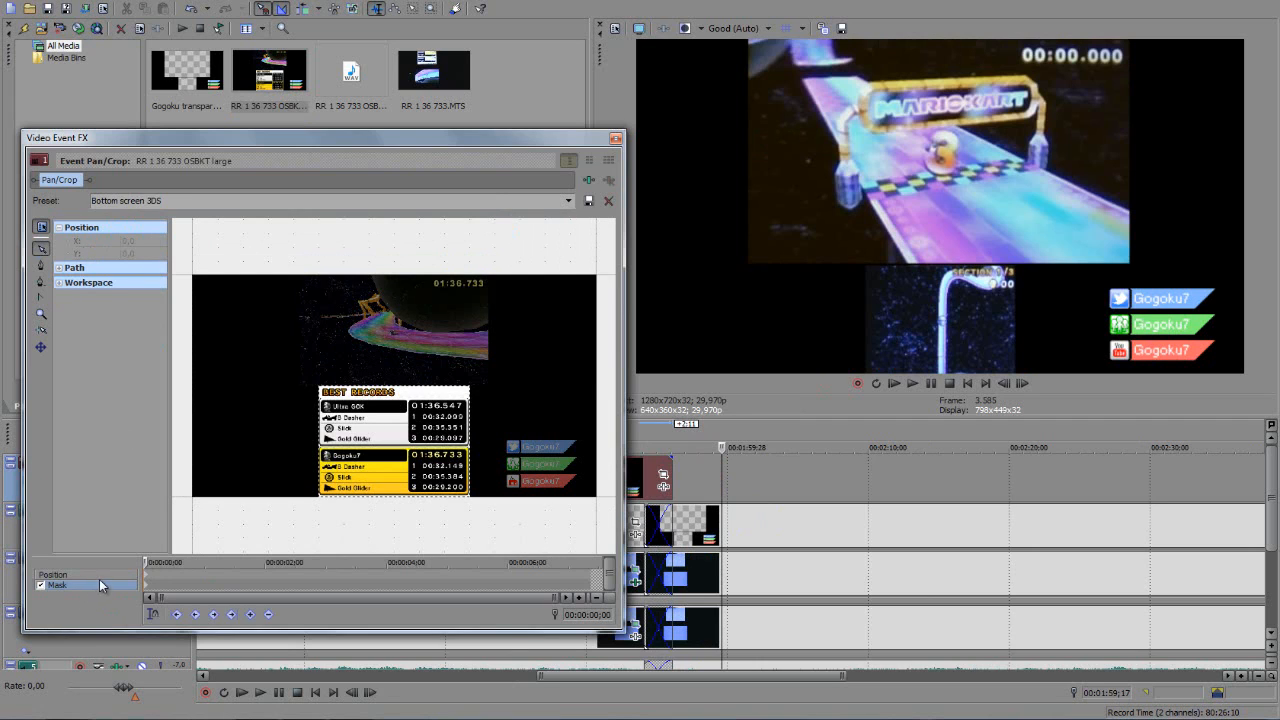
left_click(99, 576)
left_click(568, 201)
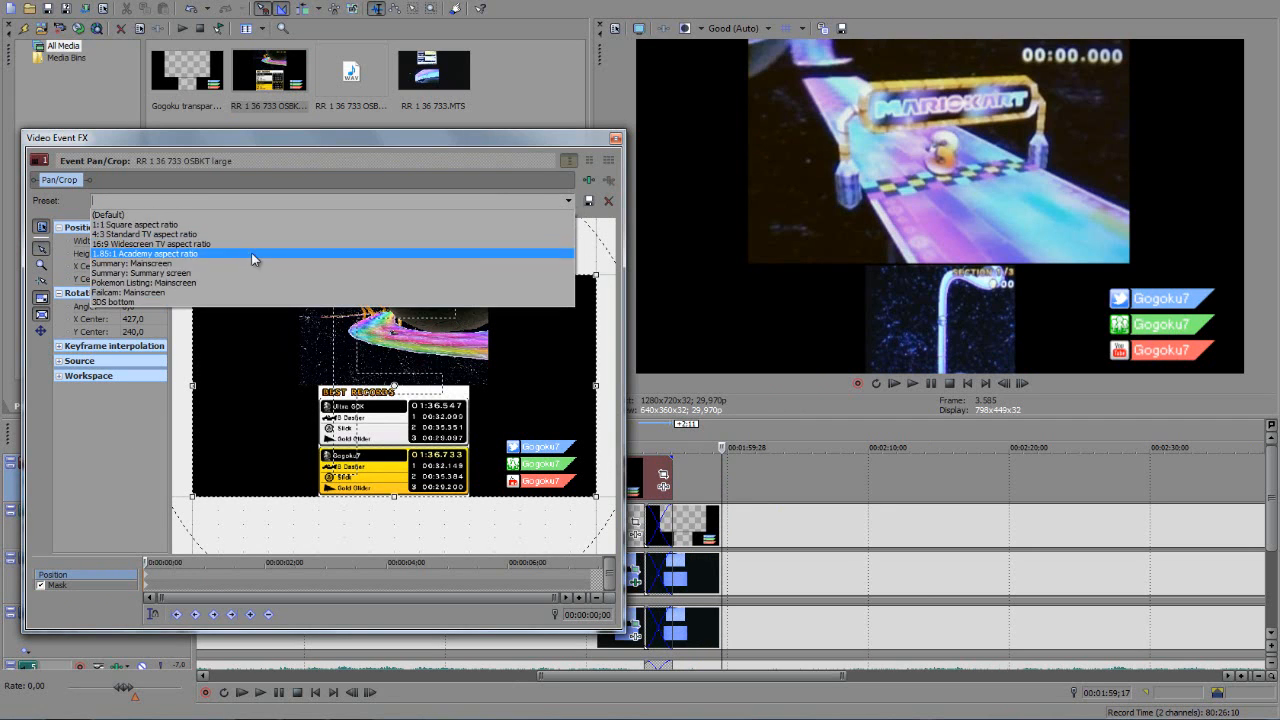
left_click(186, 298)
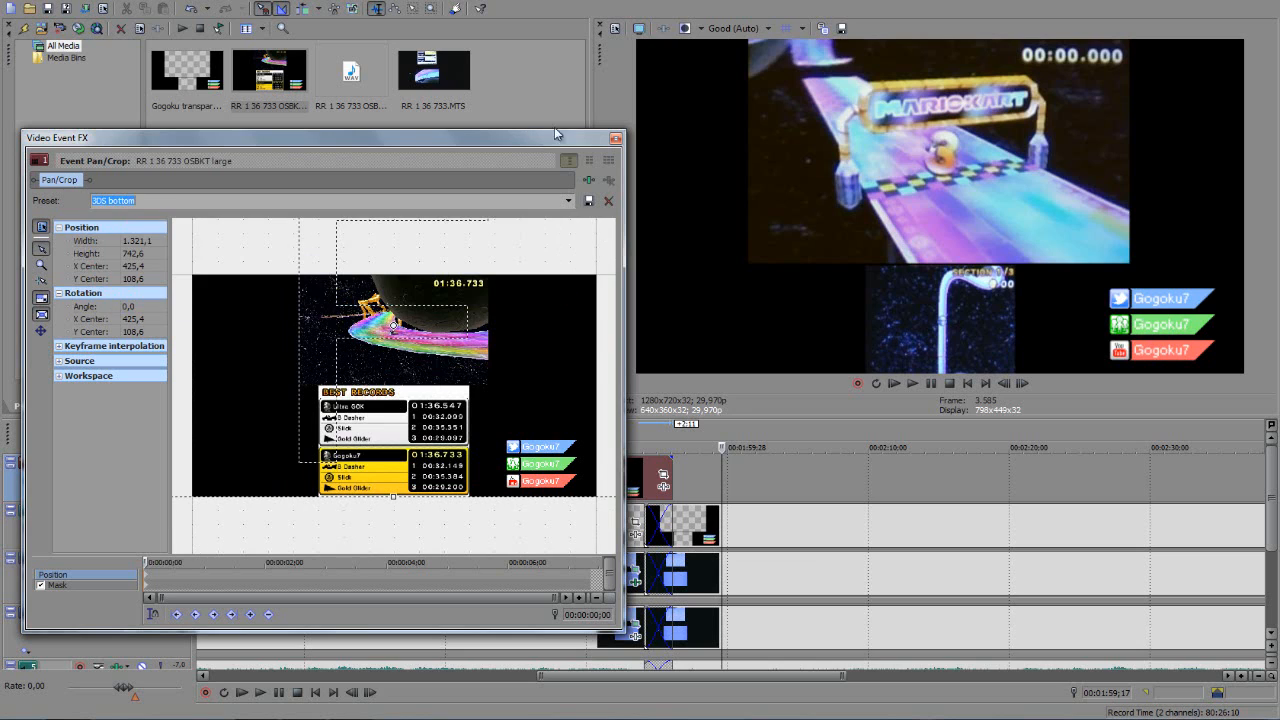
left_click(615, 141)
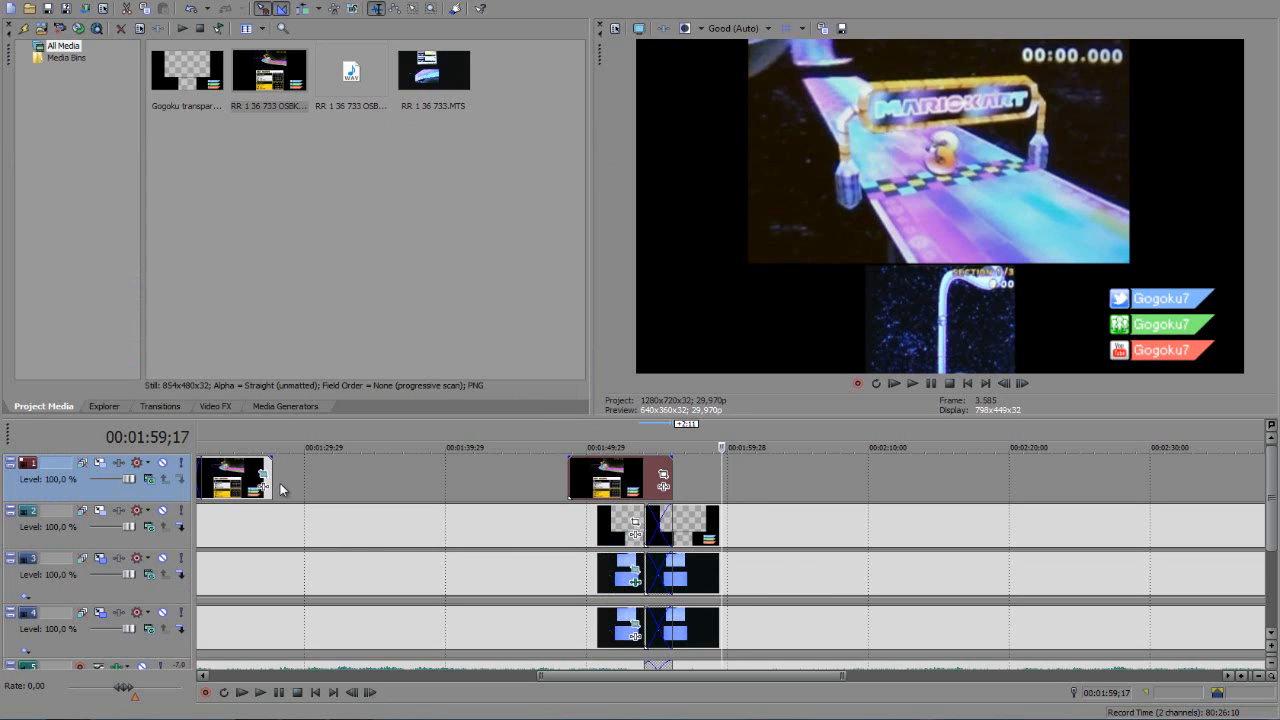
- Extend the "Lap 1 and 2" image into a 1-second crossfade with the full records image, and add another records image after it with a 2-second crossfade
left_click_drag(271, 484, 556, 477)
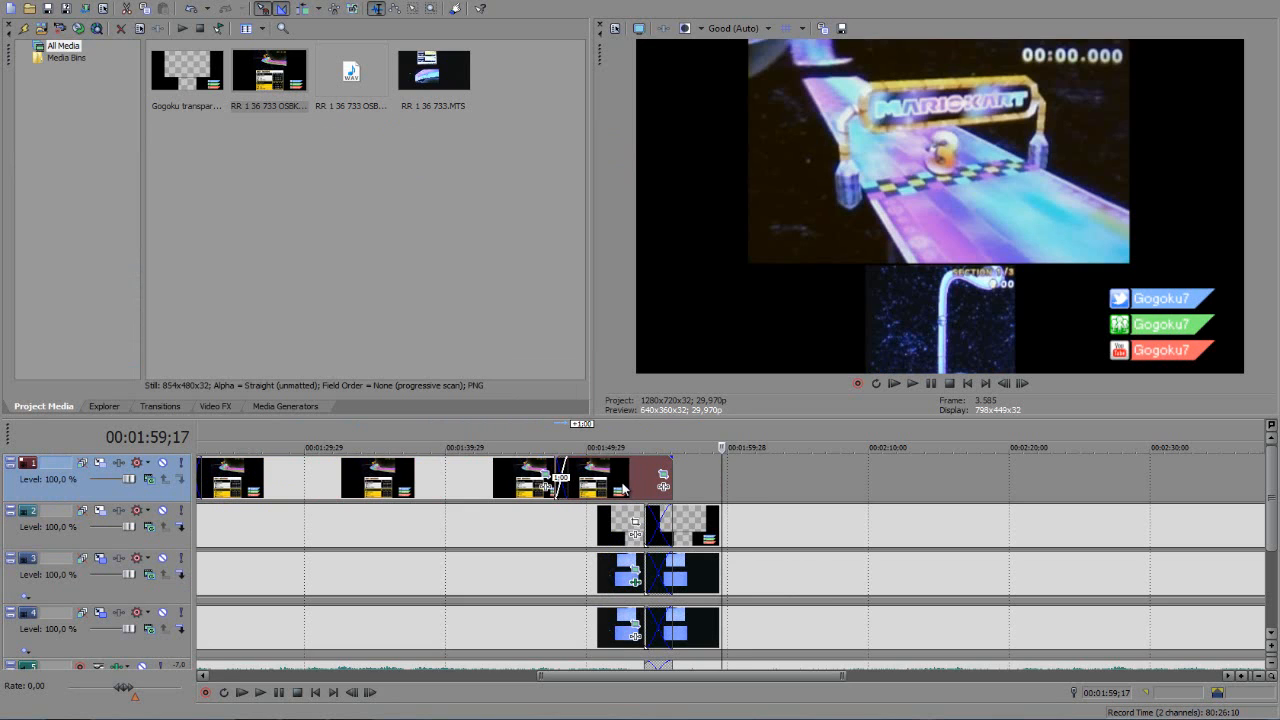
left_click(622, 488)
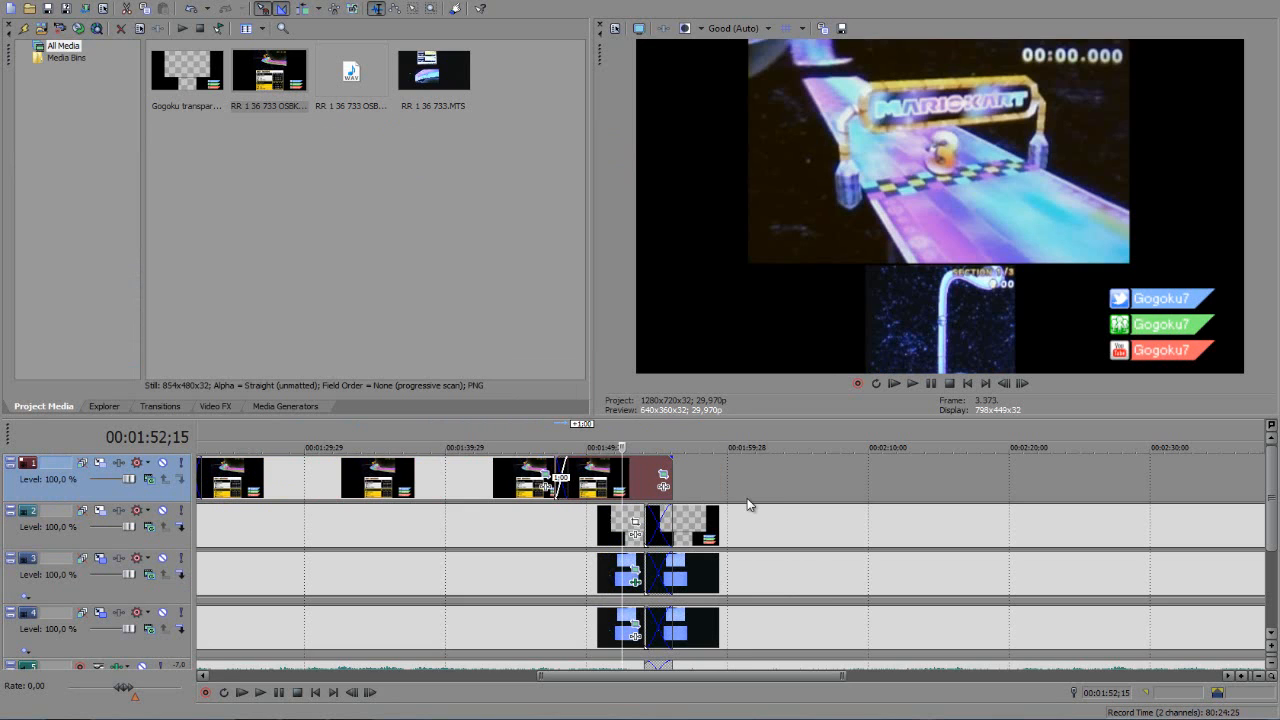
left_click_drag(270, 72, 681, 479)
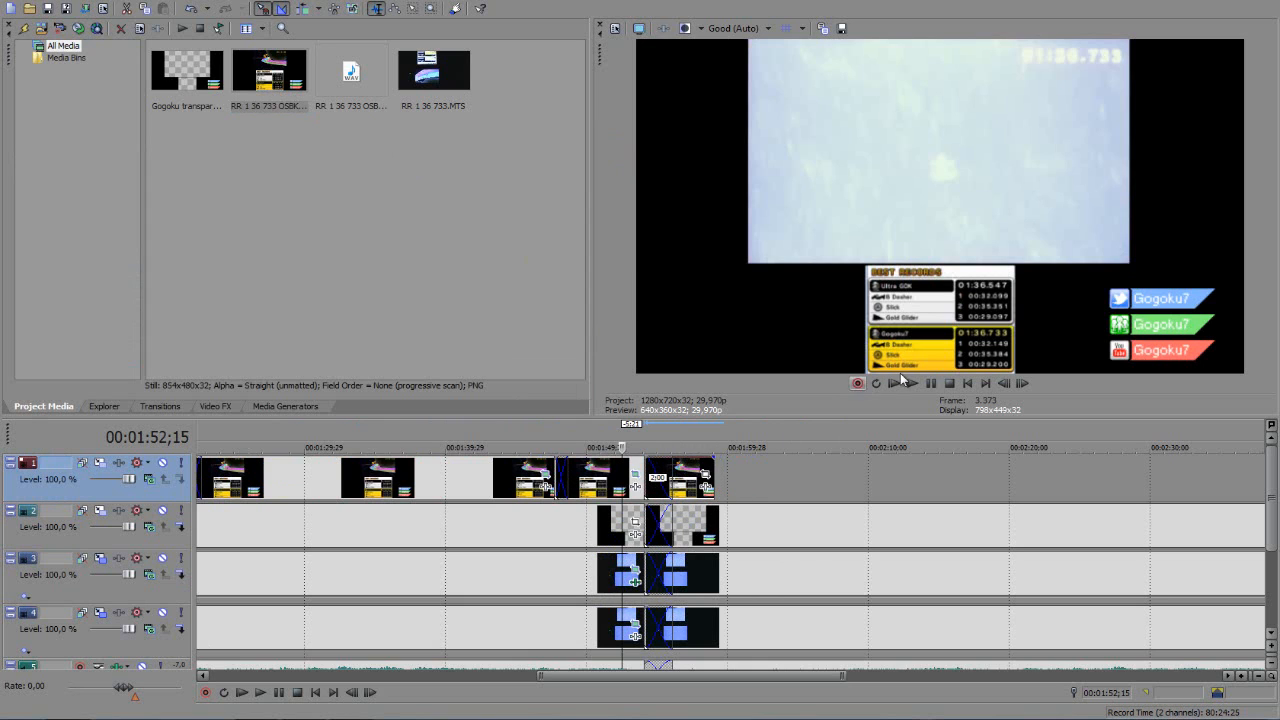
- Play the closing records transition in the preview from 00:01:52;15
scroll(1272, 506, "down", 2)
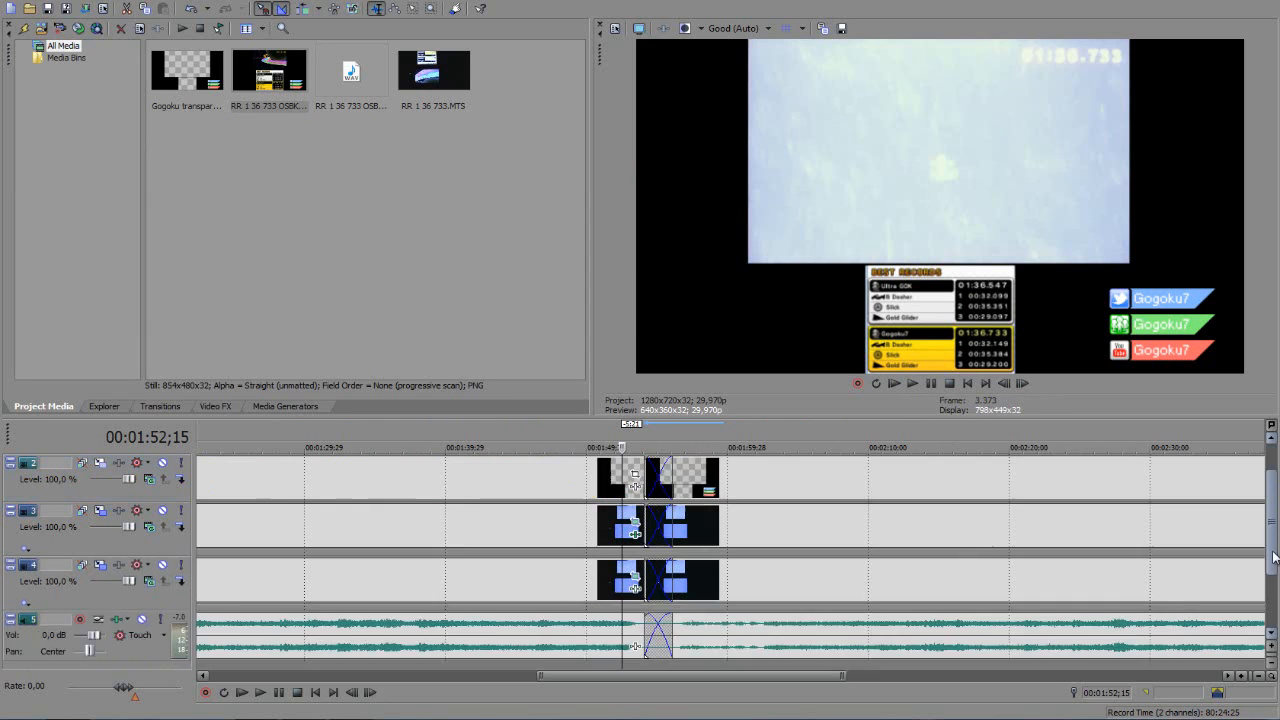
scroll(1272, 506, "up", 2)
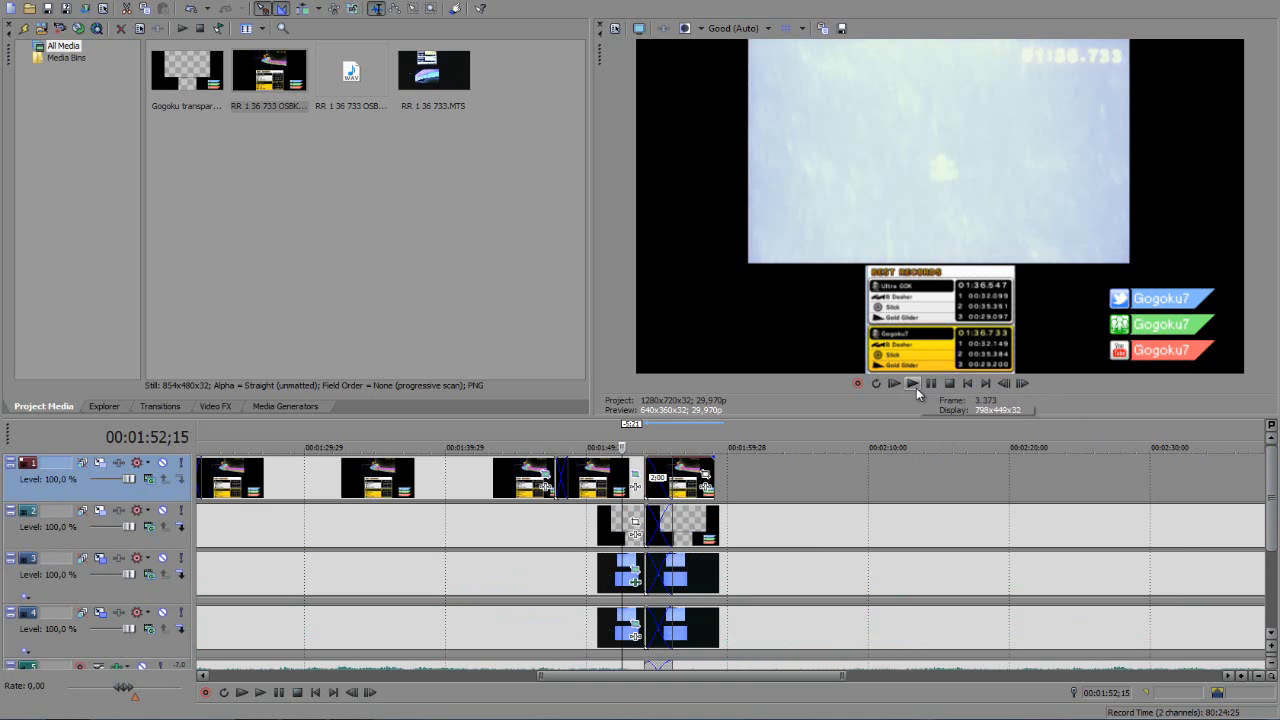
left_click(916, 387)
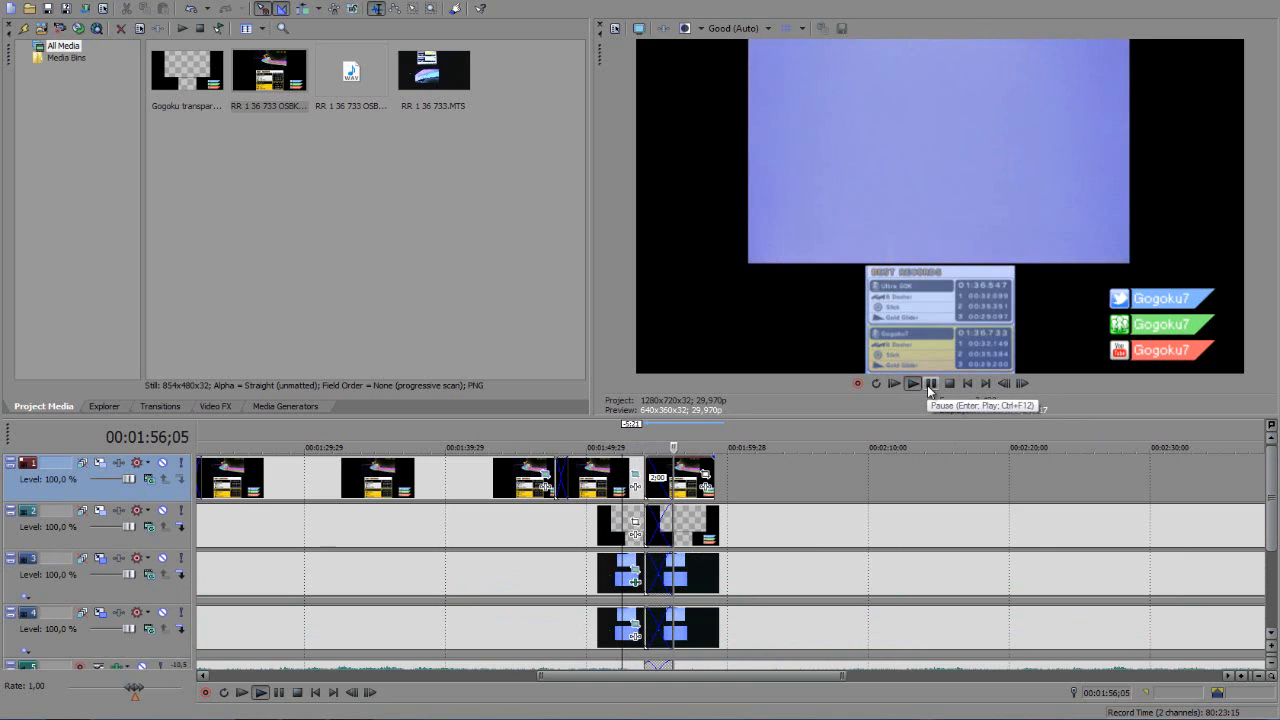
- Stop the preview and scan the gameplay from 00:02:11;03 onward for the moment lap 1 ends
left_click(929, 386)
left_click(883, 474)
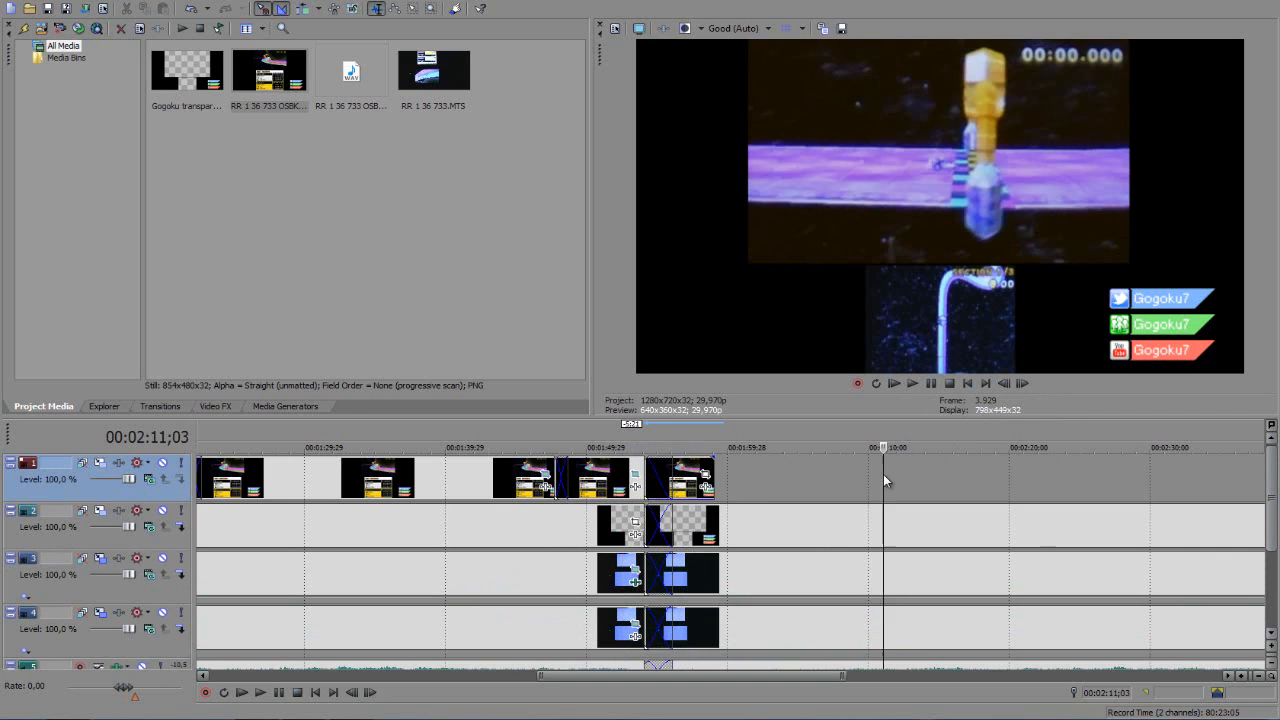
scroll(883, 474, "down", 4)
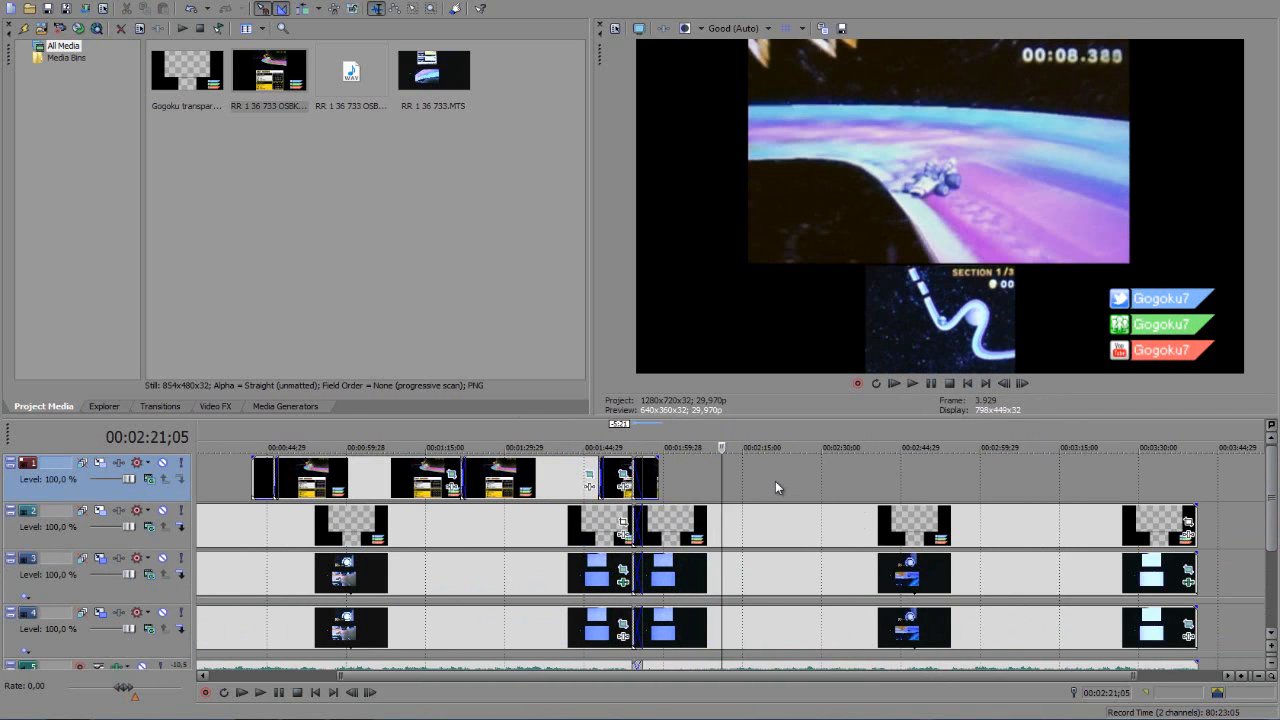
left_click(775, 487)
left_click(790, 487)
left_click(803, 485)
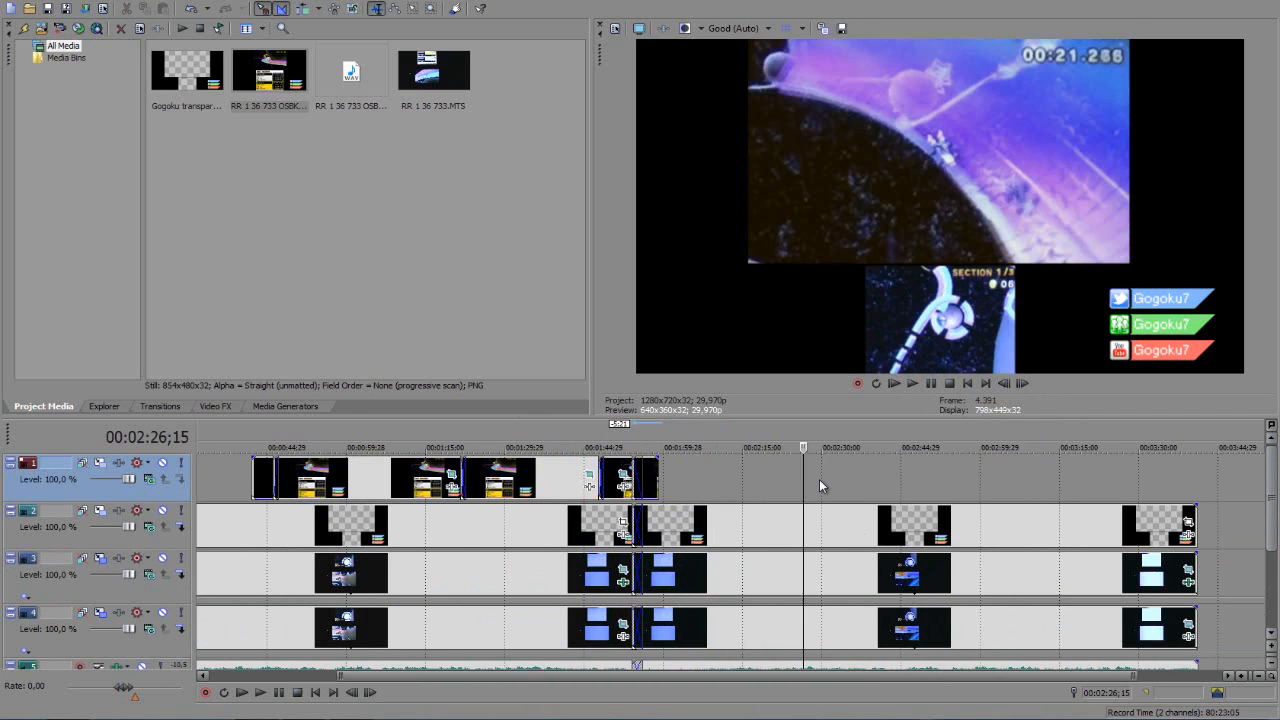
left_click(834, 487)
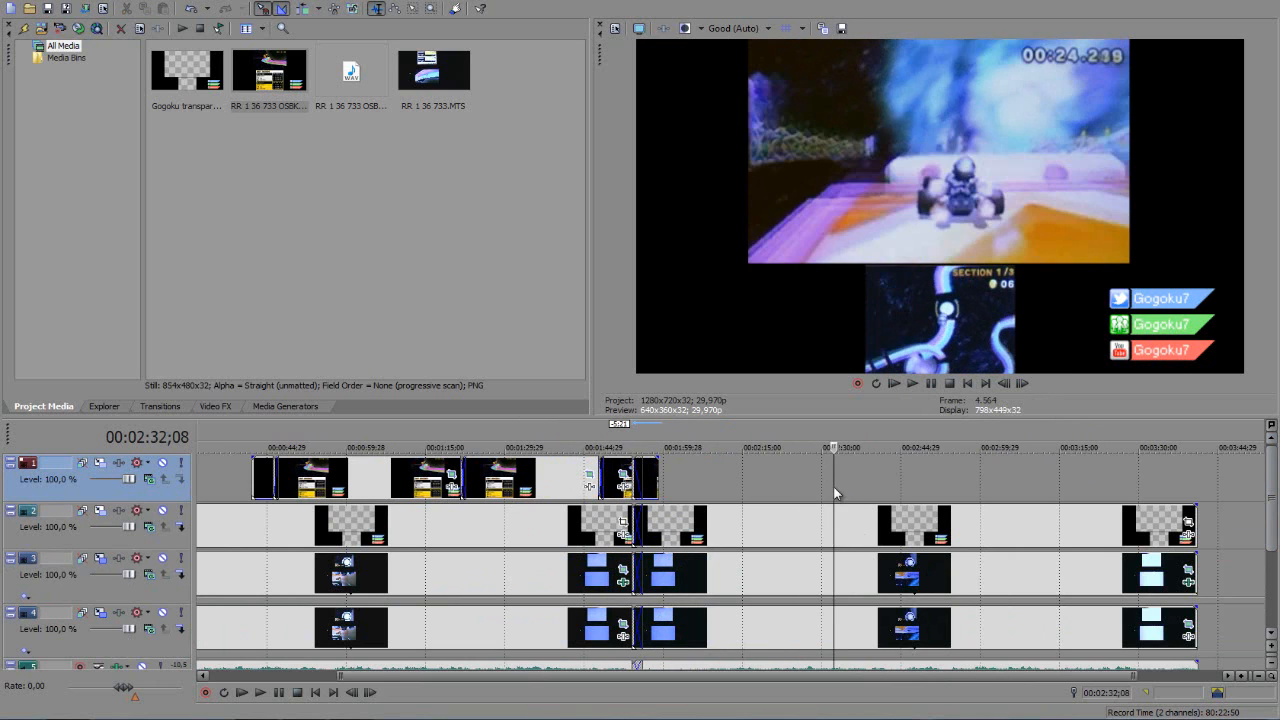
left_click(841, 486)
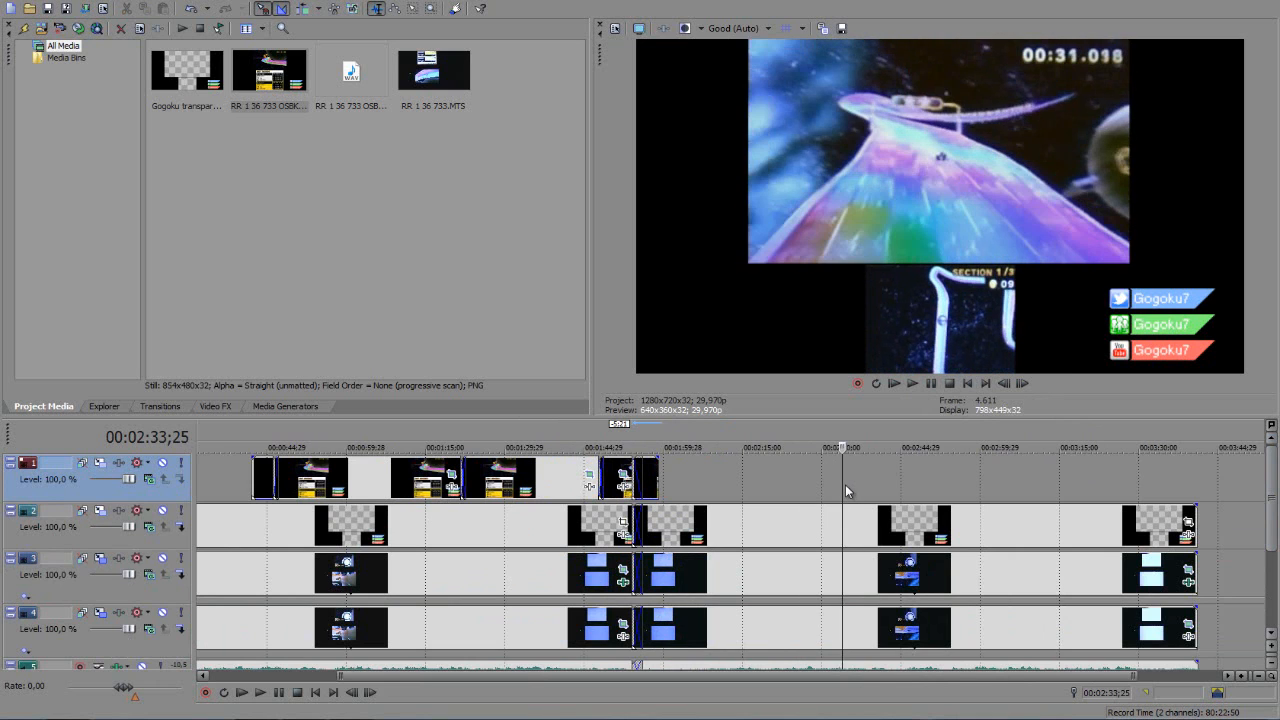
left_click(845, 484)
left_click(860, 486)
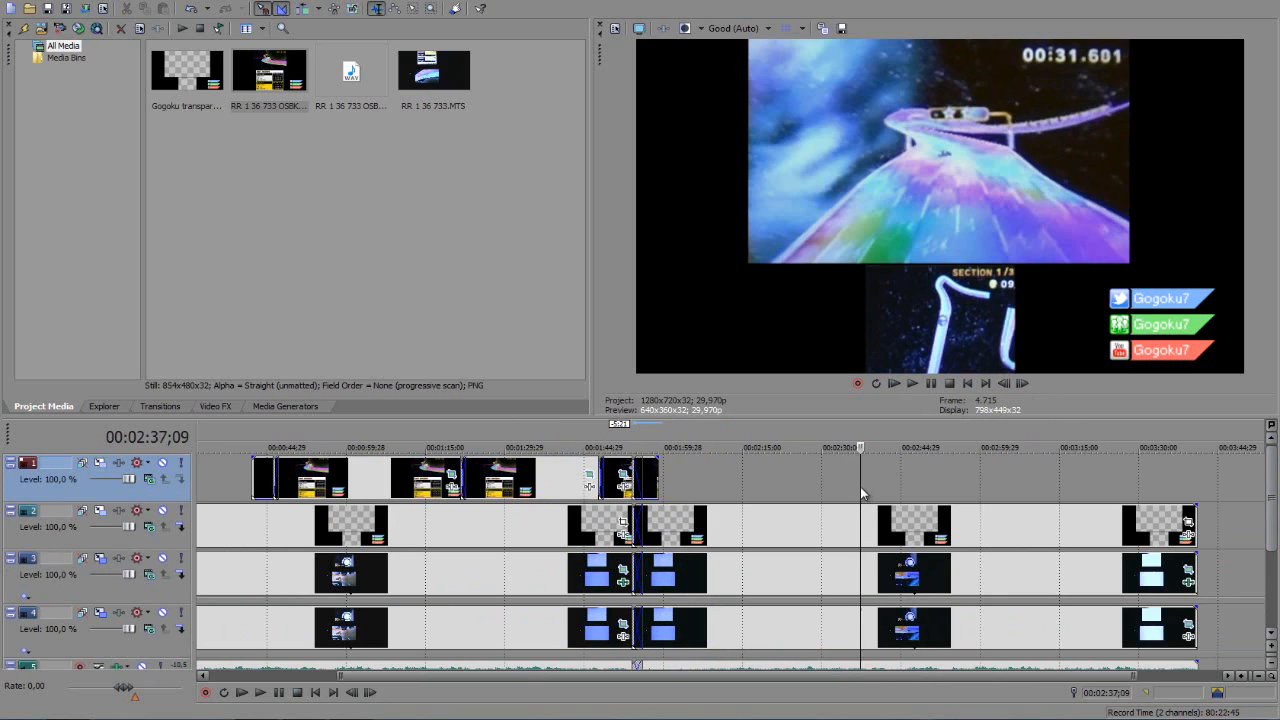
left_click(847, 485)
- Set the playhead frame-accurately to 00:02:35;00, where the final lap 1 time shows on the gameplay timer
scroll(867, 512, "up", 3)
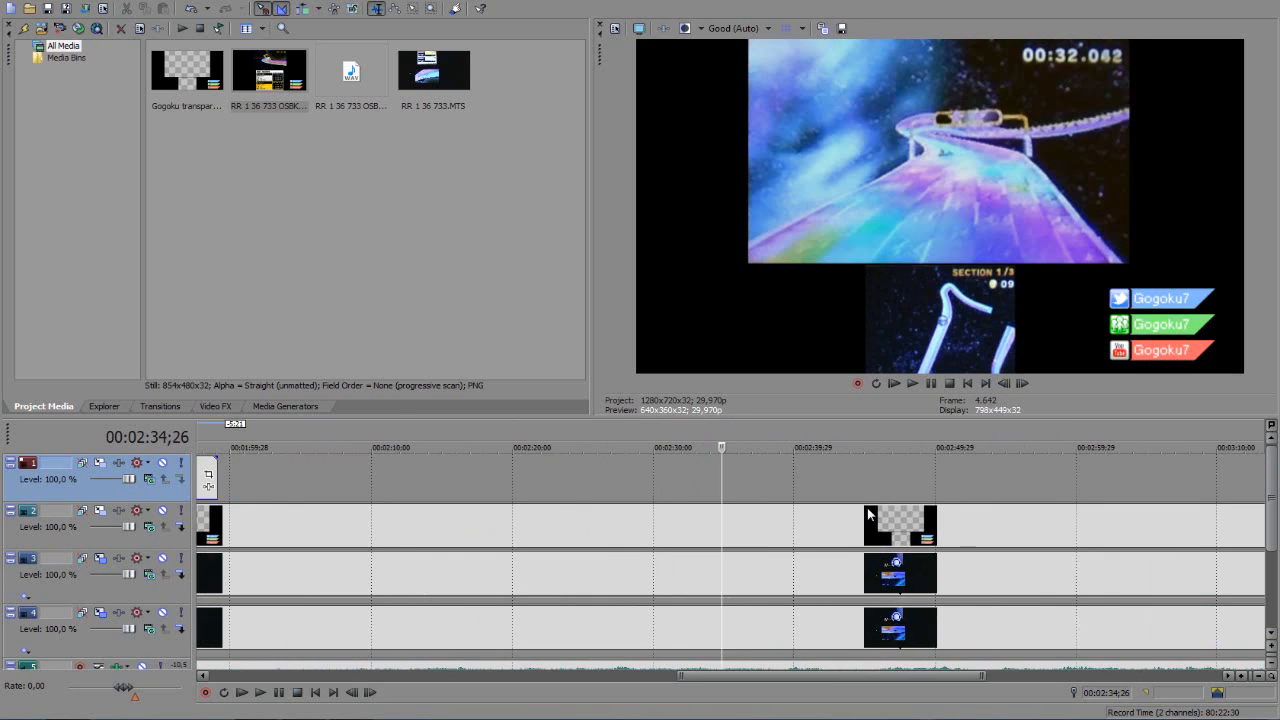
key("alt+Left")
key("alt+Left")
key("alt+Left")
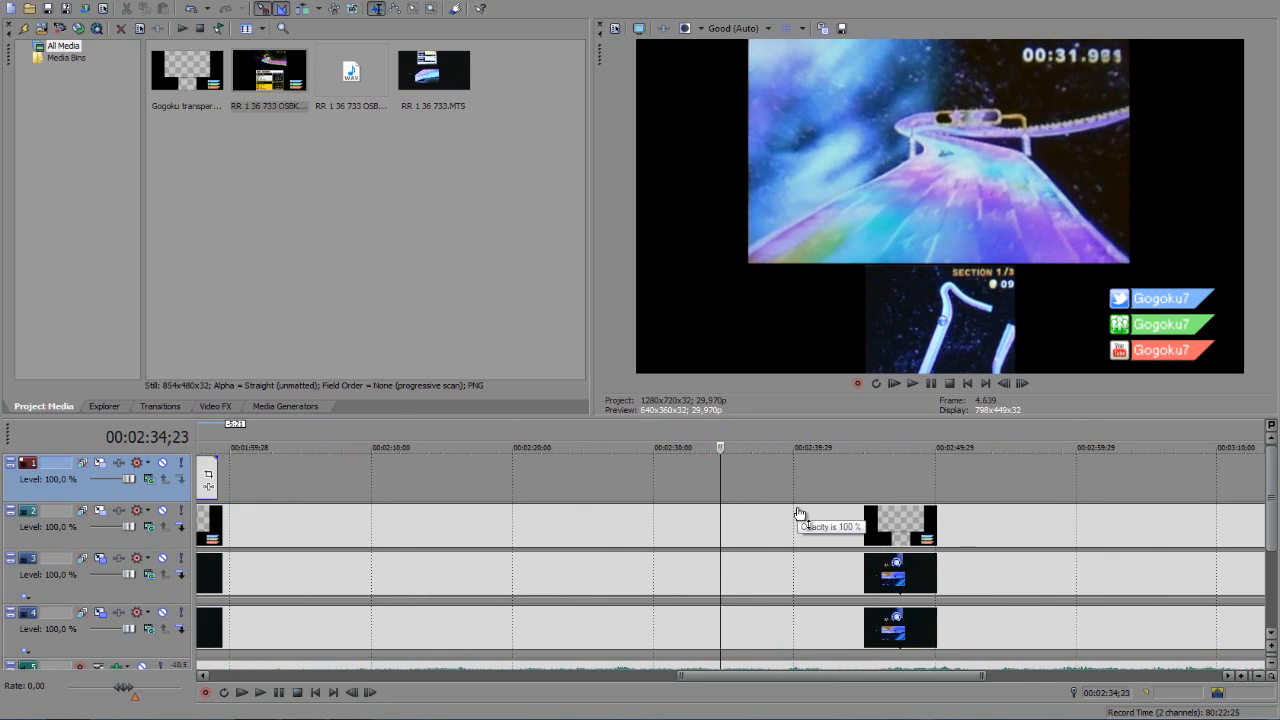
key("alt+Right")
key("alt+Right")
key("alt+Right")
key("alt+Right")
key("alt+Right")
key("alt+Right")
key("alt+Right")
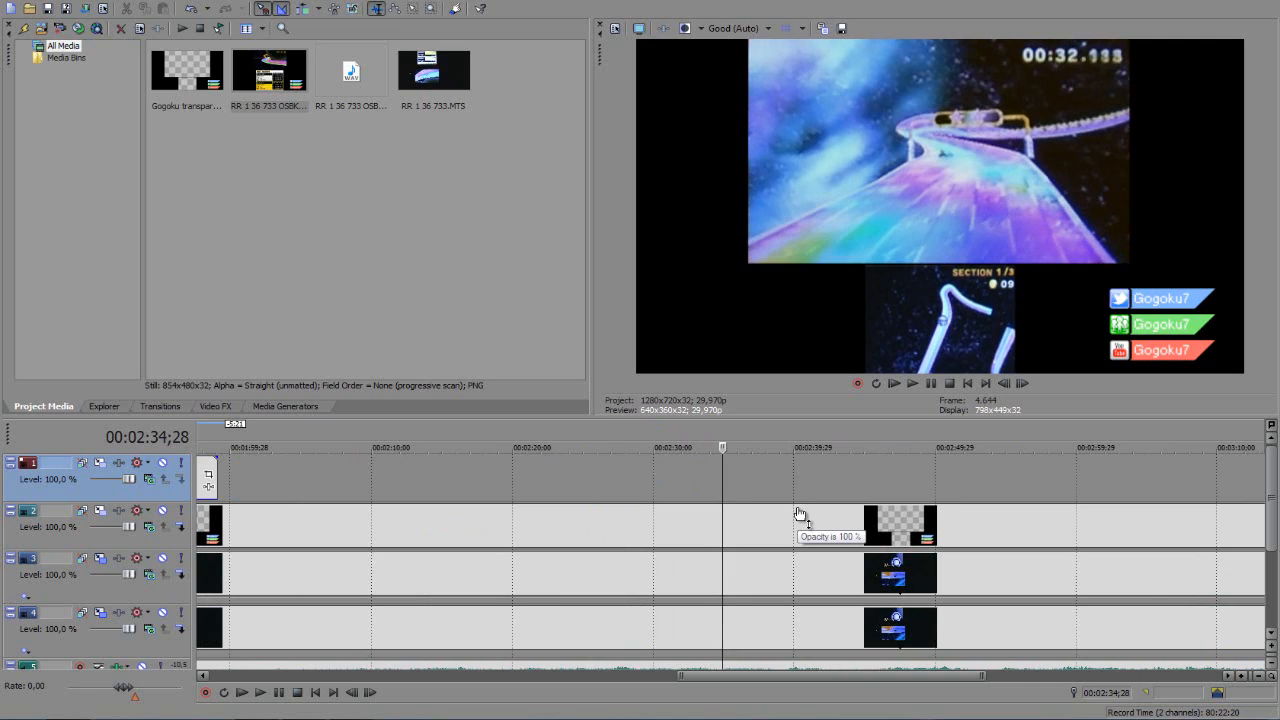
key("alt+Left")
key("alt+Left")
key("alt+Right")
key("alt+Right")
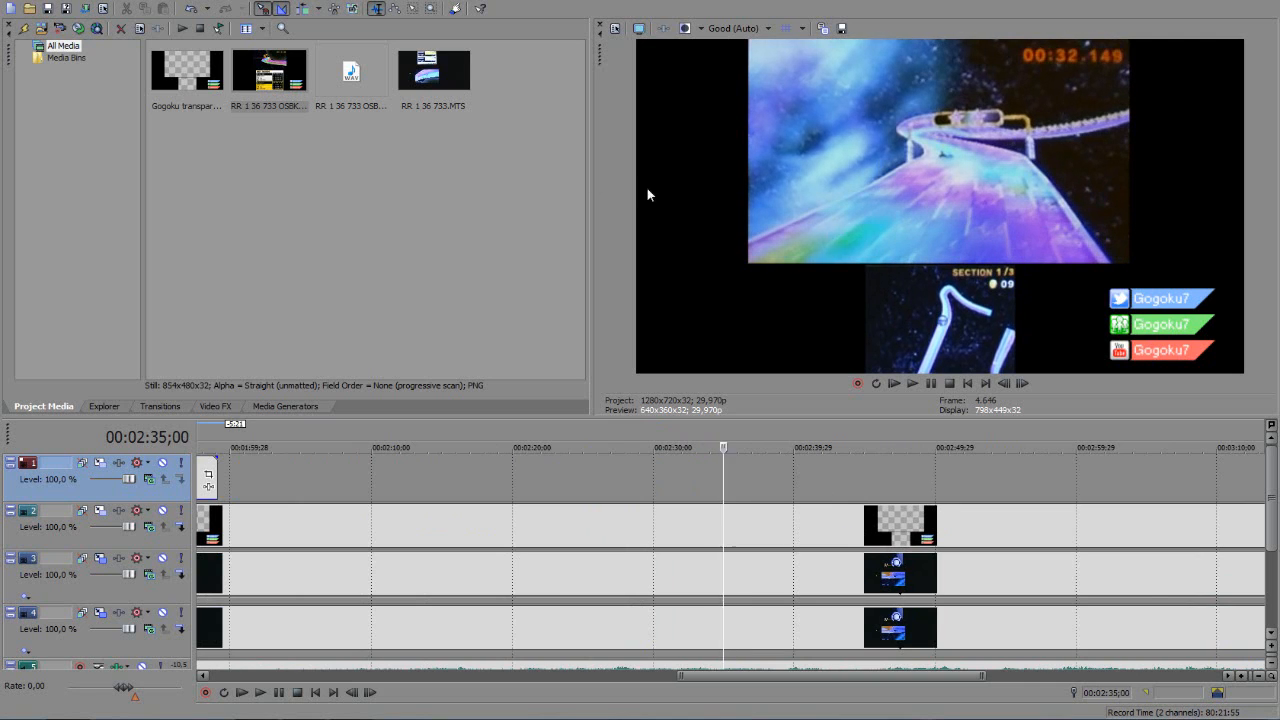
- Place the records image on track 1 at 00:02:35;00 and apply the "3DS bottom" Pan/Crop preset to it
left_click_drag(268, 85, 735, 470)
right_click(752, 474)
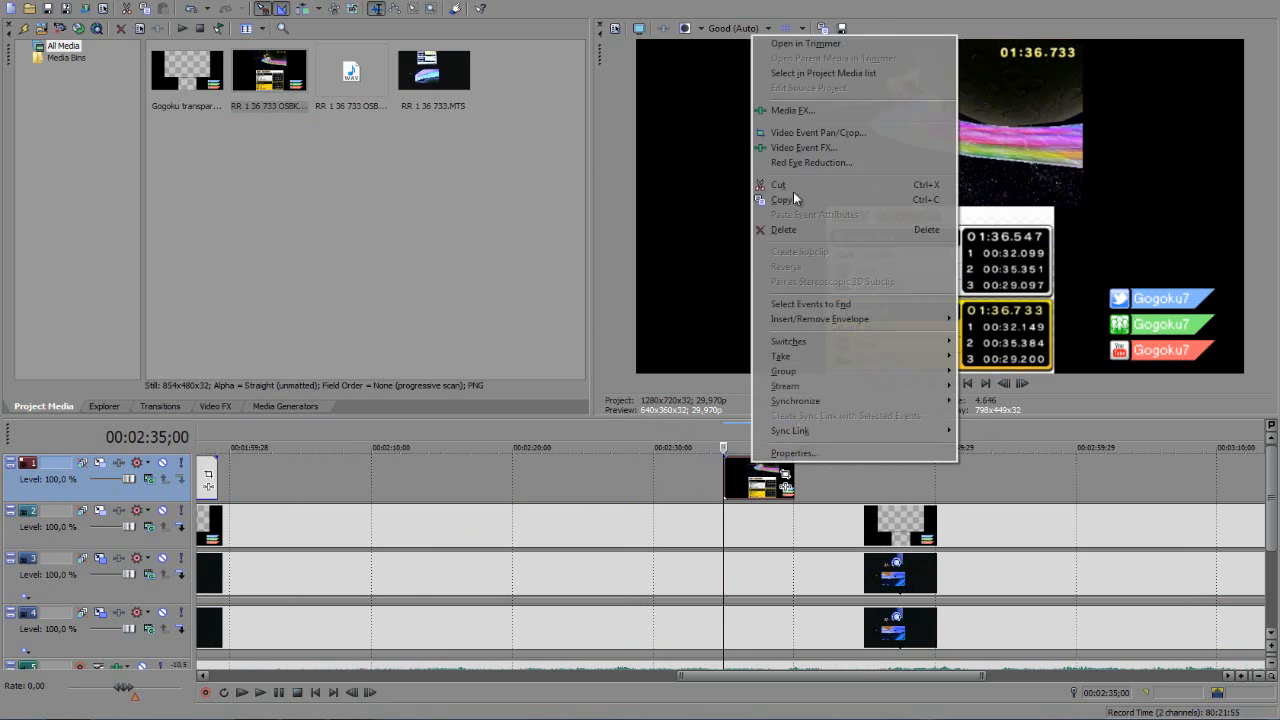
left_click(790, 132)
left_click(568, 200)
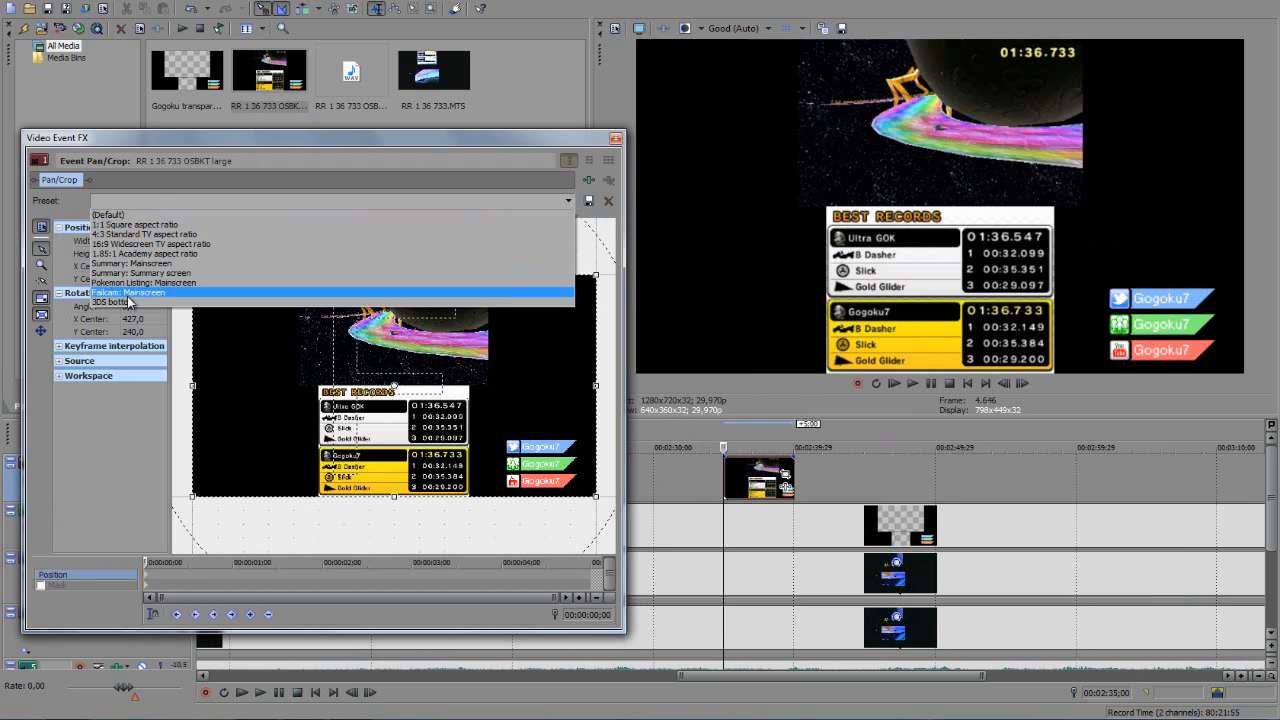
left_click(330, 288)
left_click(571, 201)
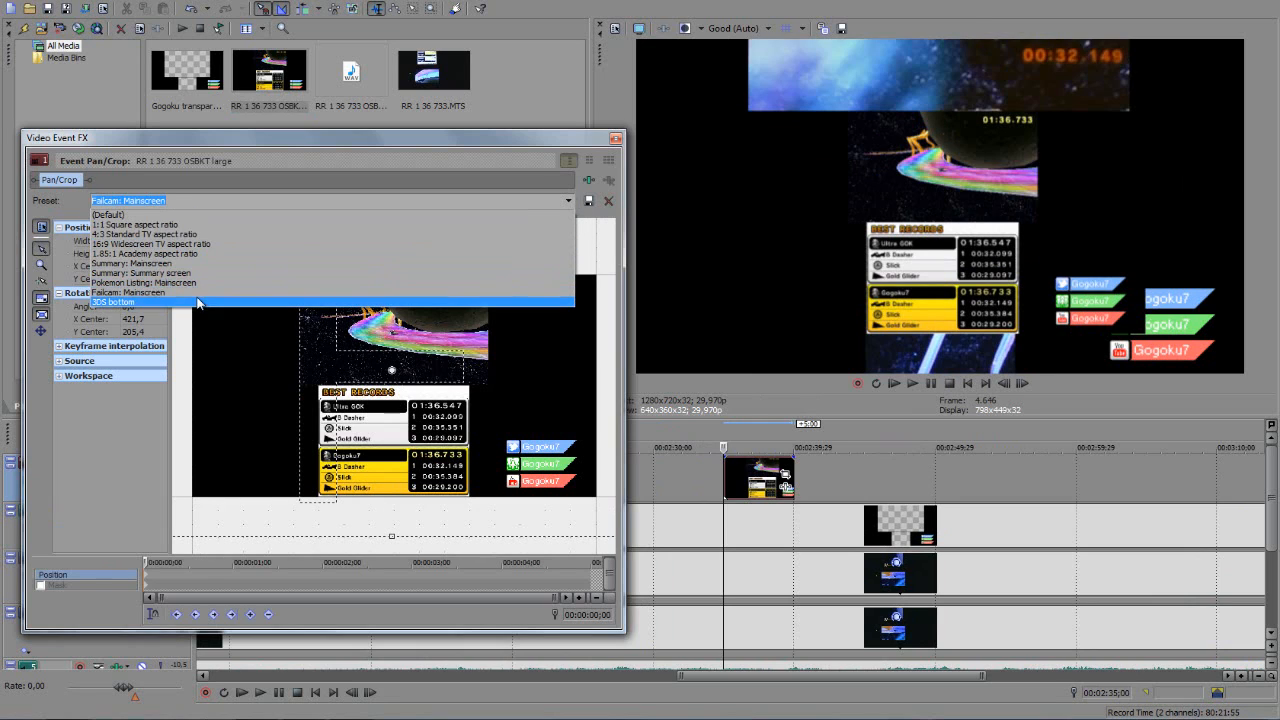
left_click(200, 295)
- Enable the mask on the records image at 00:02:35;00 and apply the "Lap 1" mask preset
left_click(53, 586)
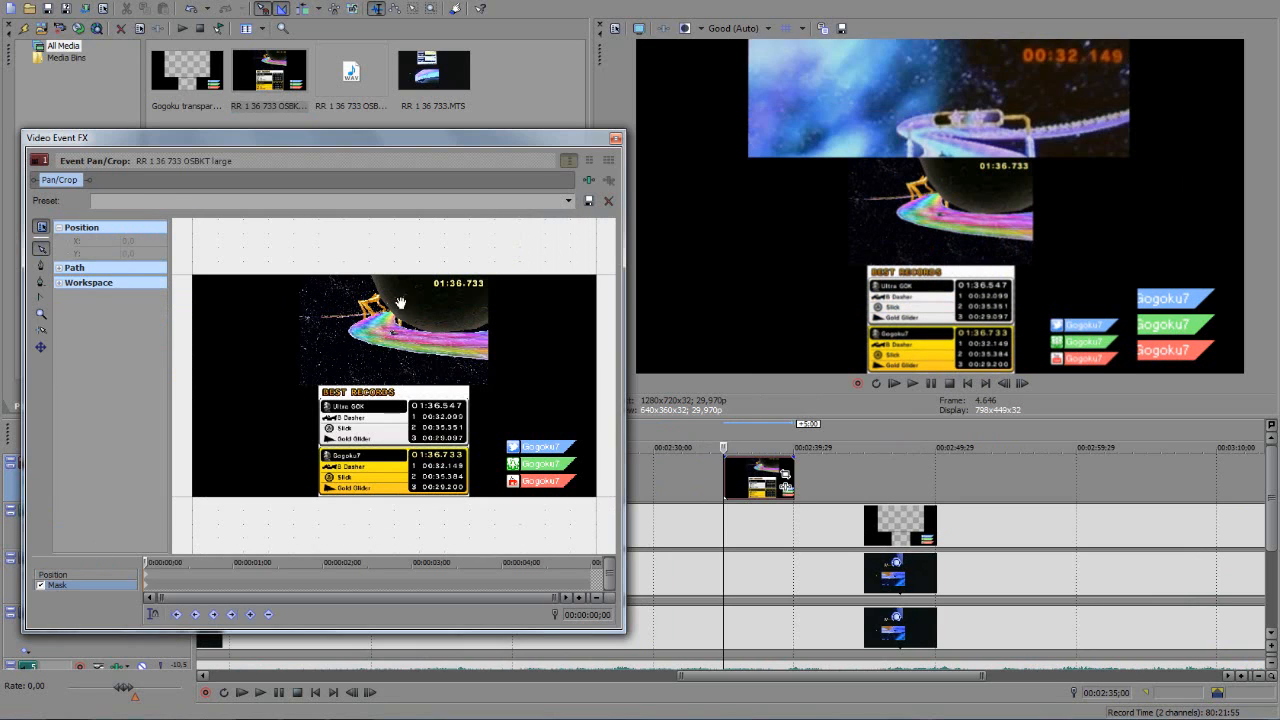
left_click(568, 200)
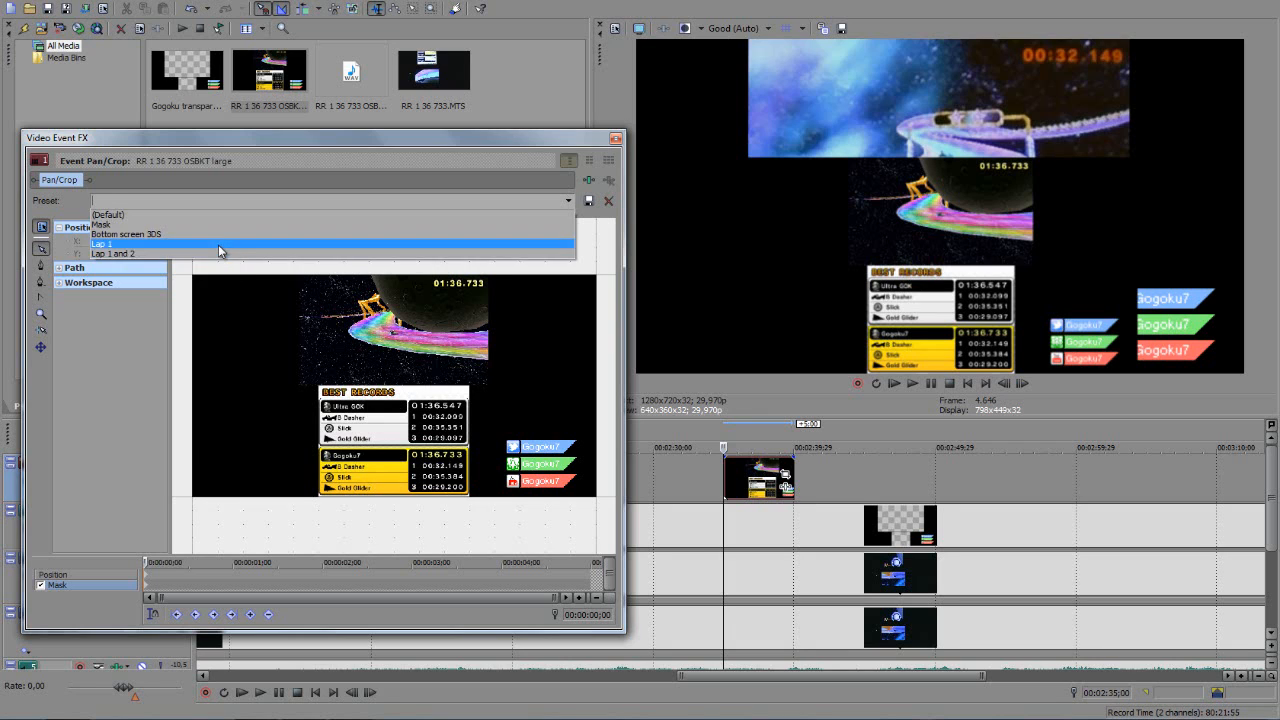
left_click(218, 244)
left_click(615, 138)
- Scan the gameplay from 00:02:49;01 onward for the moment lap 2 ends
left_click(922, 544)
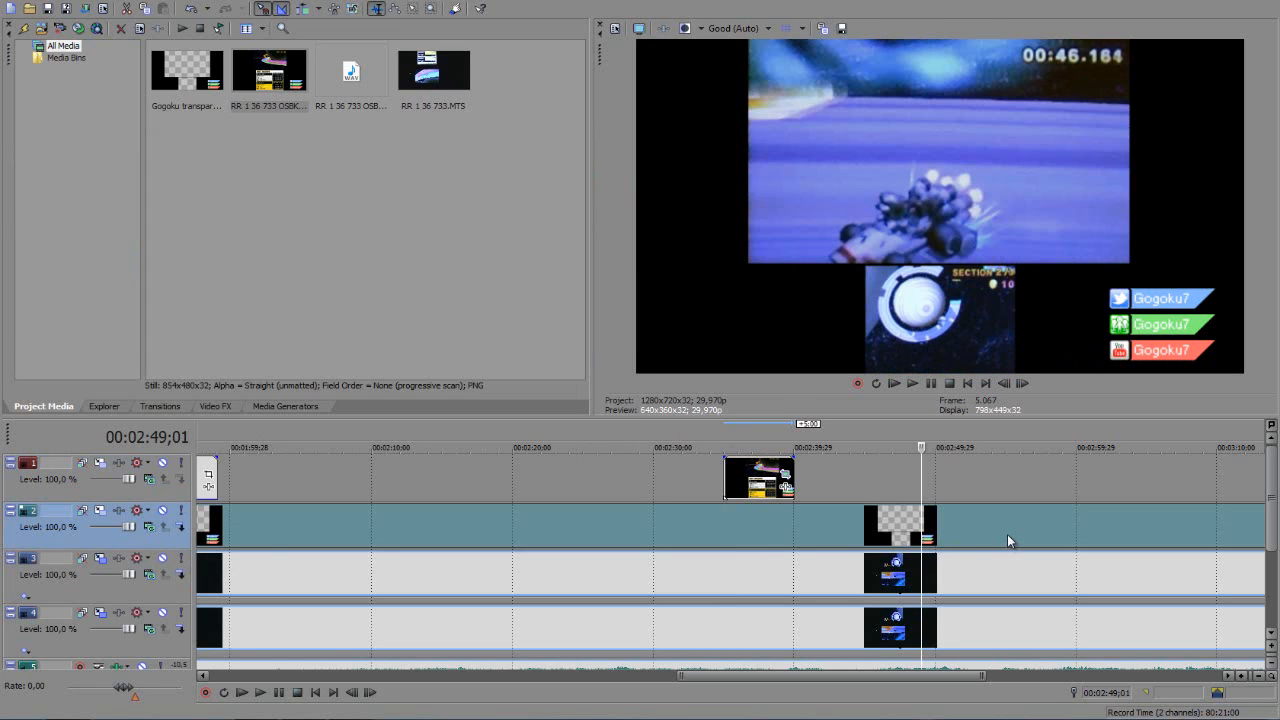
left_click(1007, 534)
left_click(1106, 527)
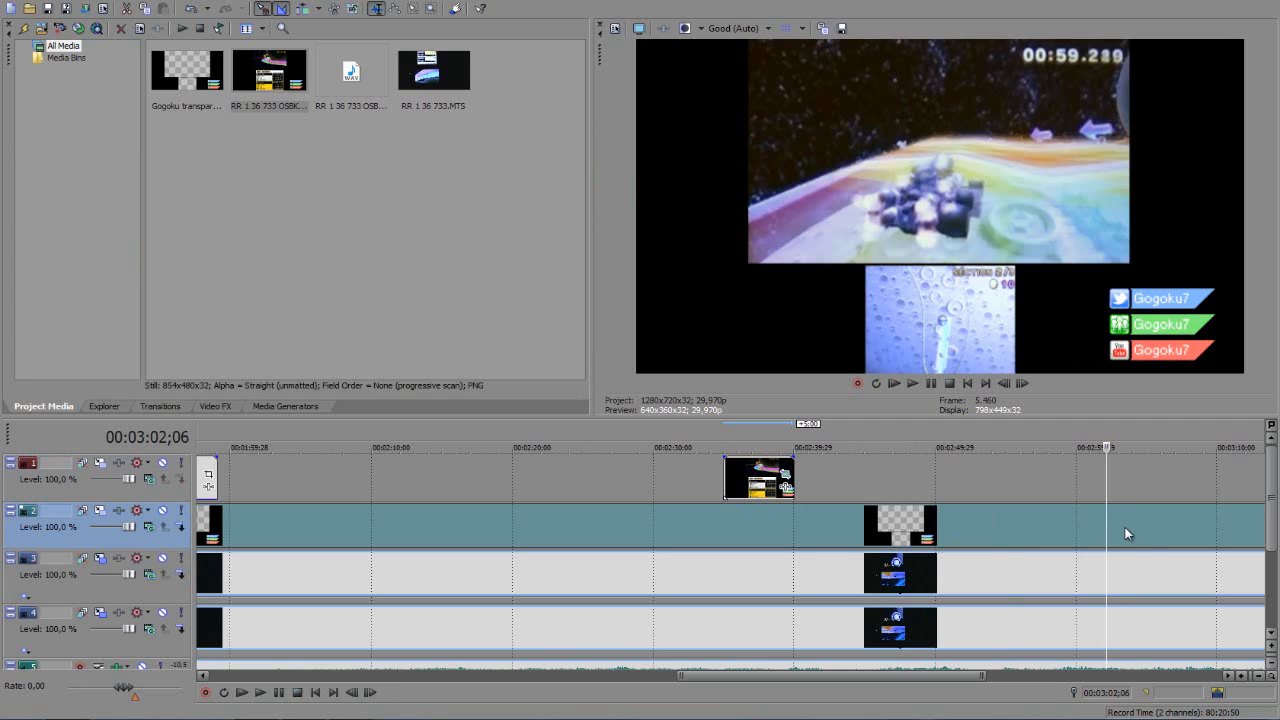
left_click(1126, 530)
left_click(1153, 532)
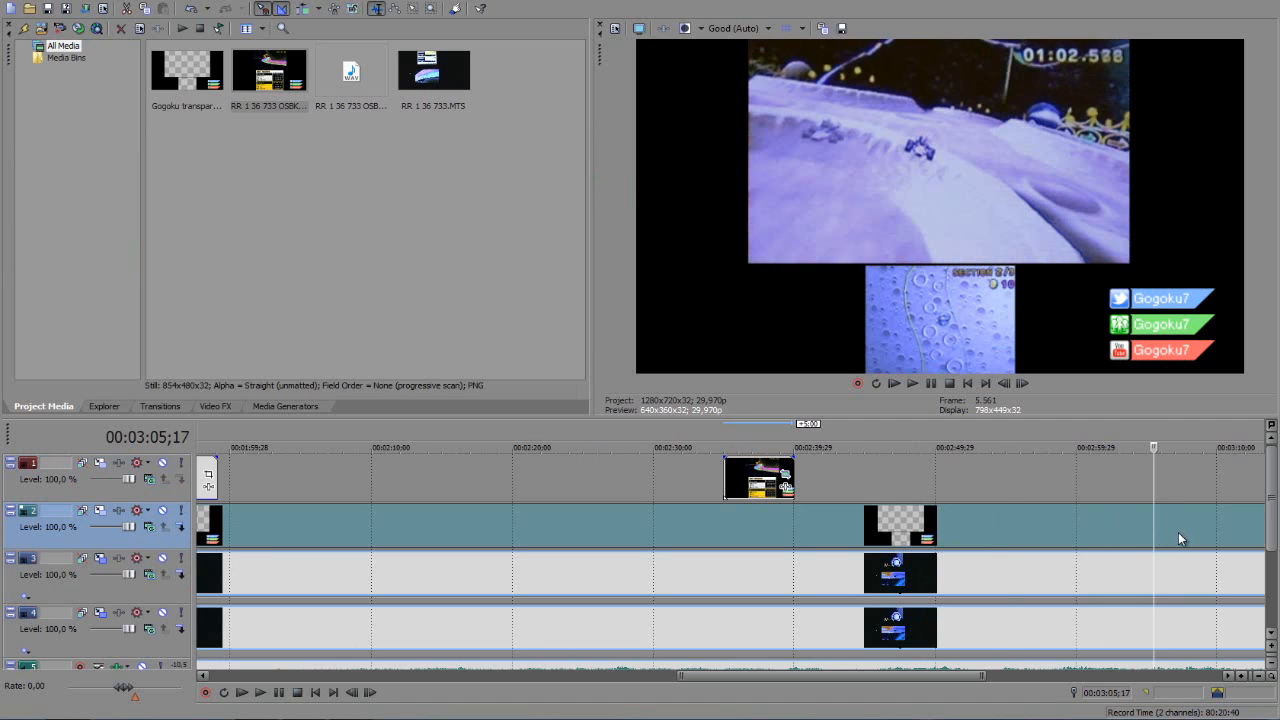
left_click(1178, 532)
left_click(1184, 532)
left_click_drag(950, 679, 1062, 679)
left_click(827, 543)
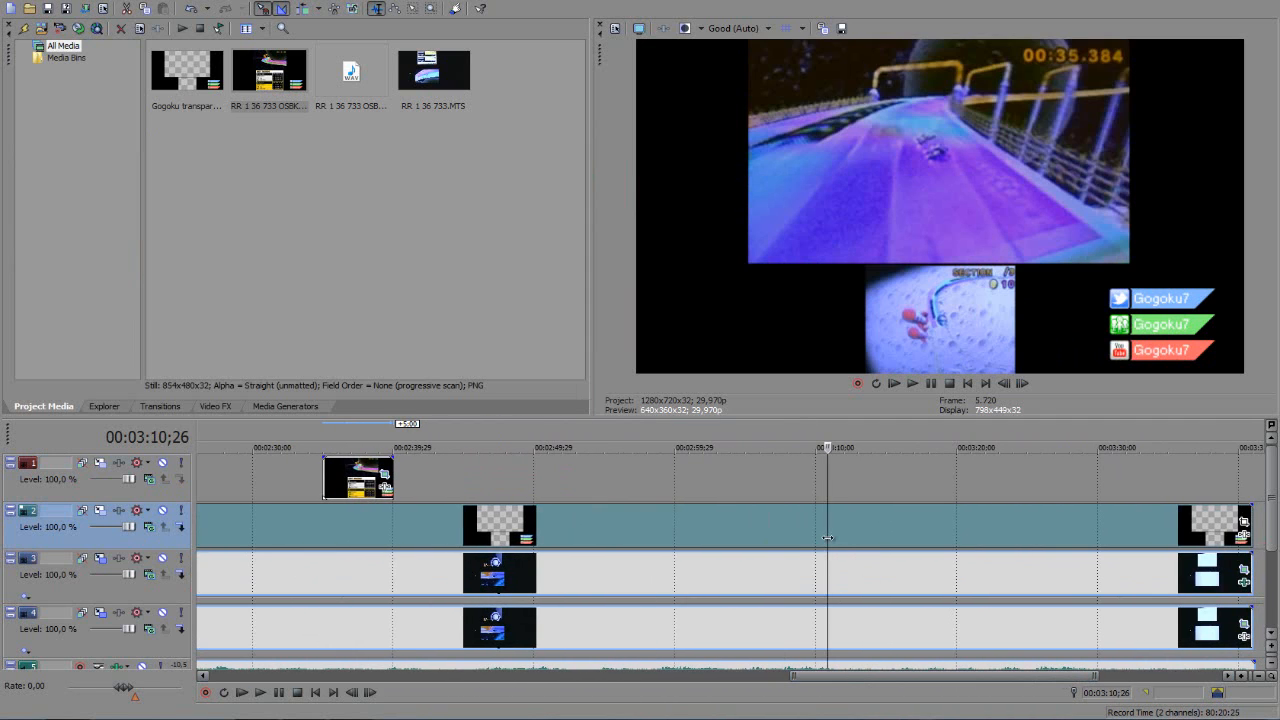
left_click(821, 540)
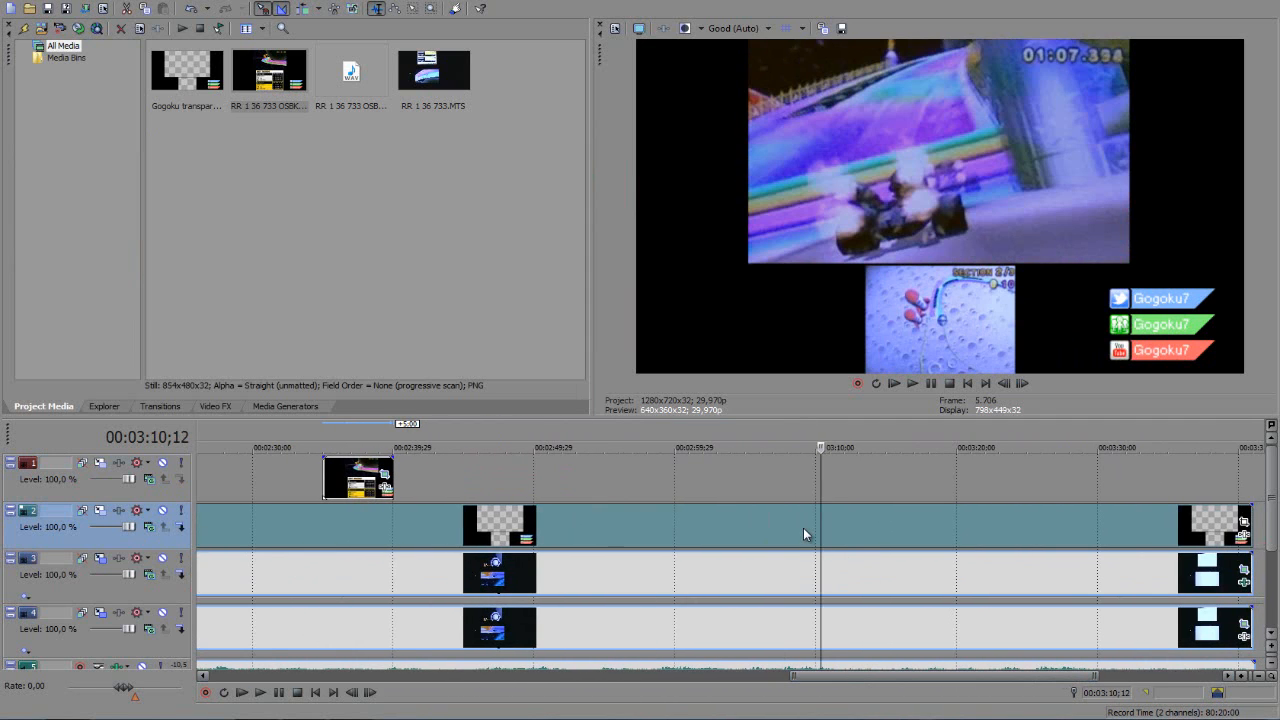
- Set the playhead frame-accurately to 00:03:10;17, where the final lap 2 time shows on the gameplay timer
scroll(803, 528, "up", 2)
key("Right")
key("Right")
key("Right")
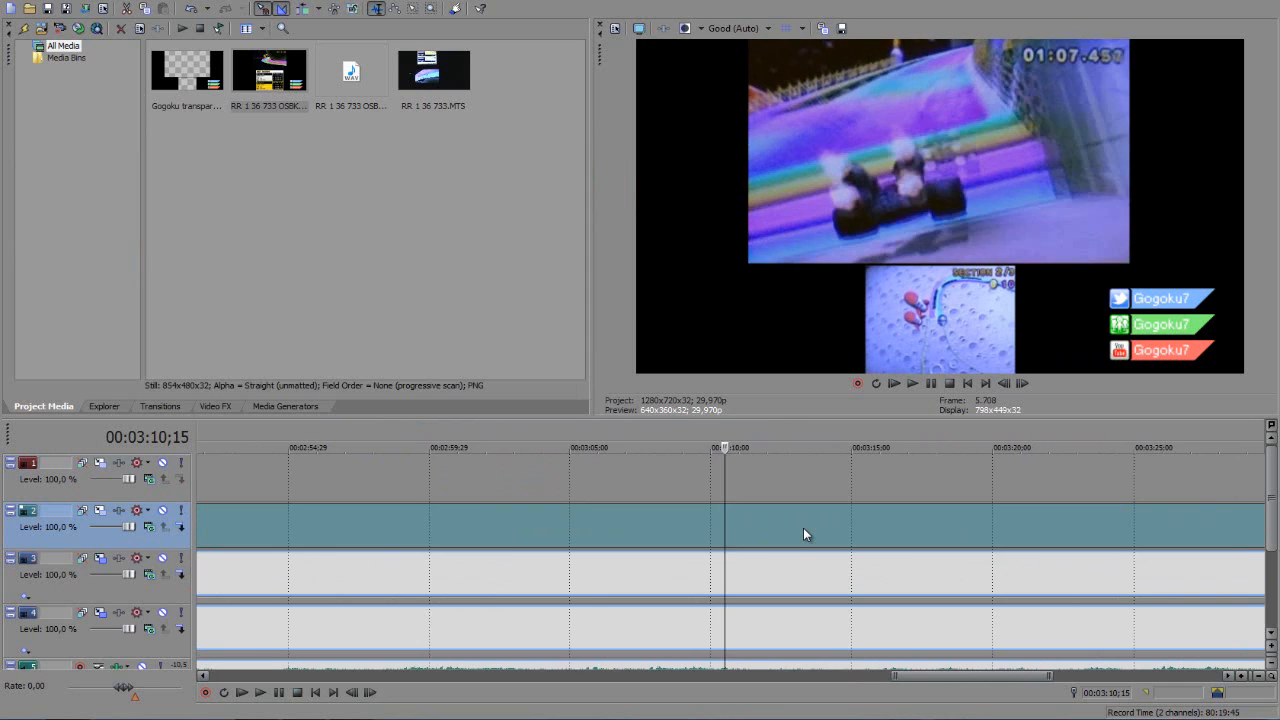
key("Right")
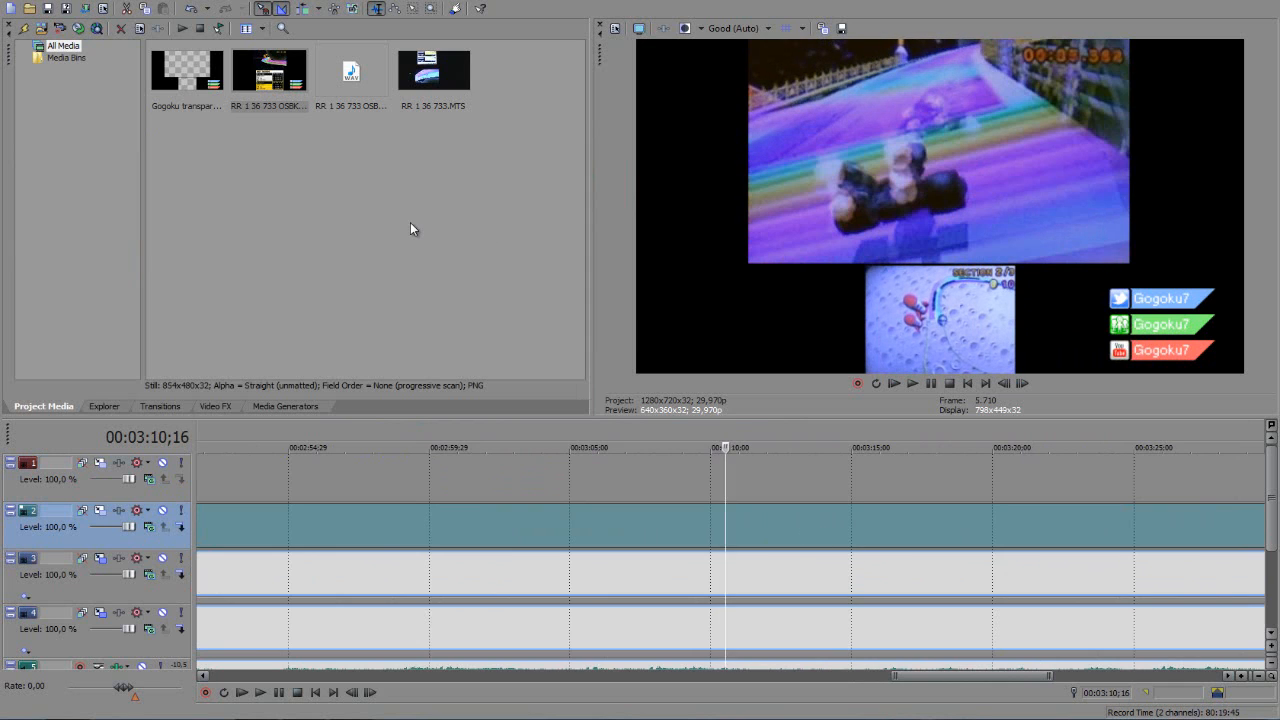
key("Right")
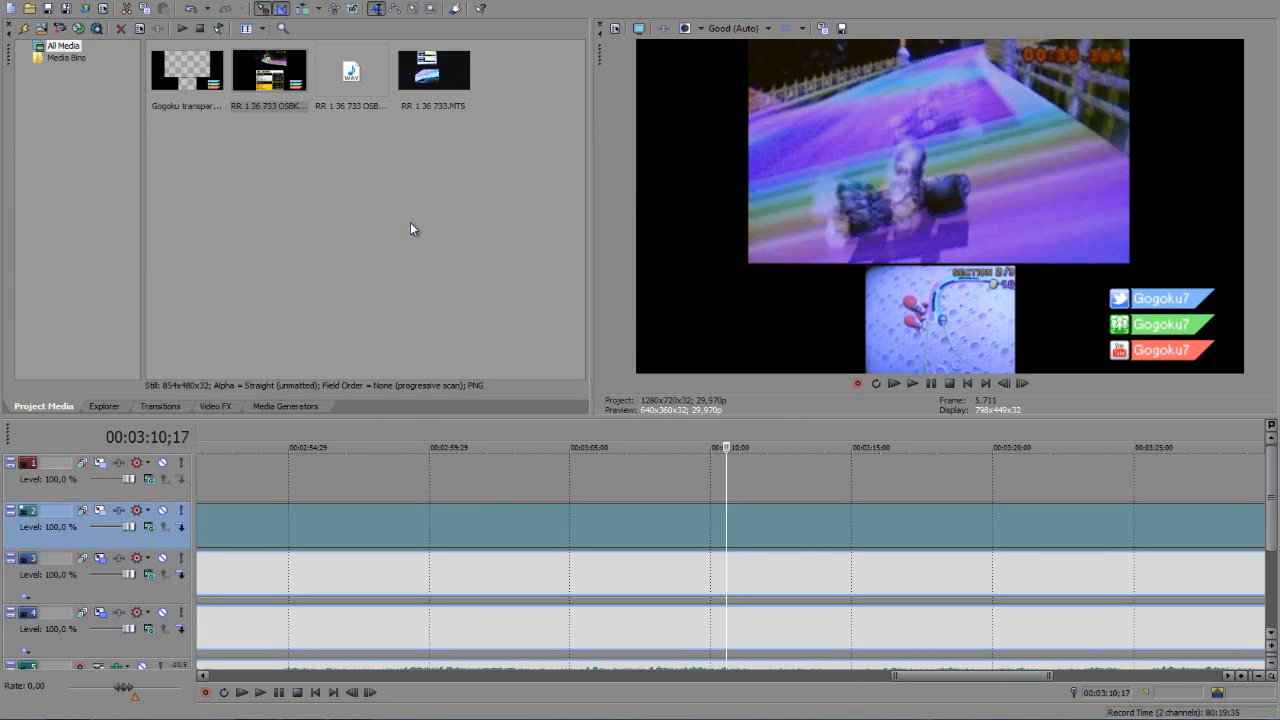
- Place the records image on track 1 at 00:03:10;17 and apply the "3DS bottom" Pan/Crop preset to it
left_click_drag(269, 109, 753, 473)
right_click(764, 472)
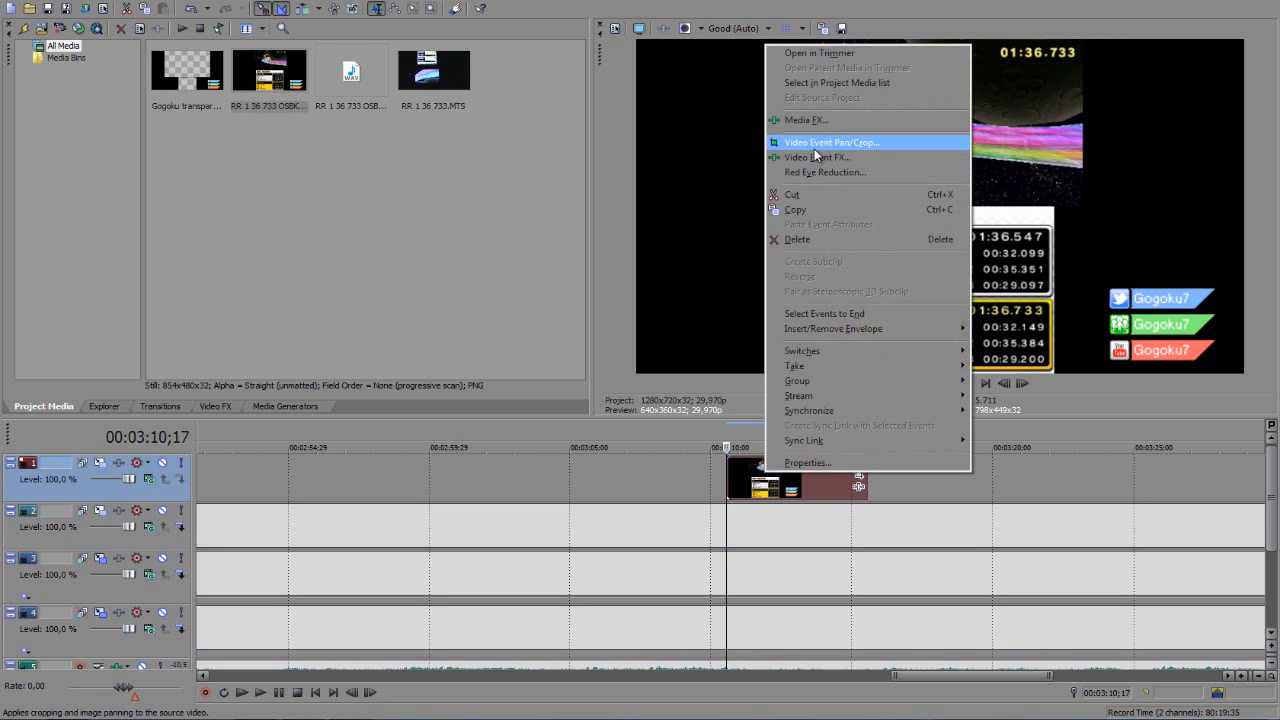
left_click(815, 149)
left_click(568, 200)
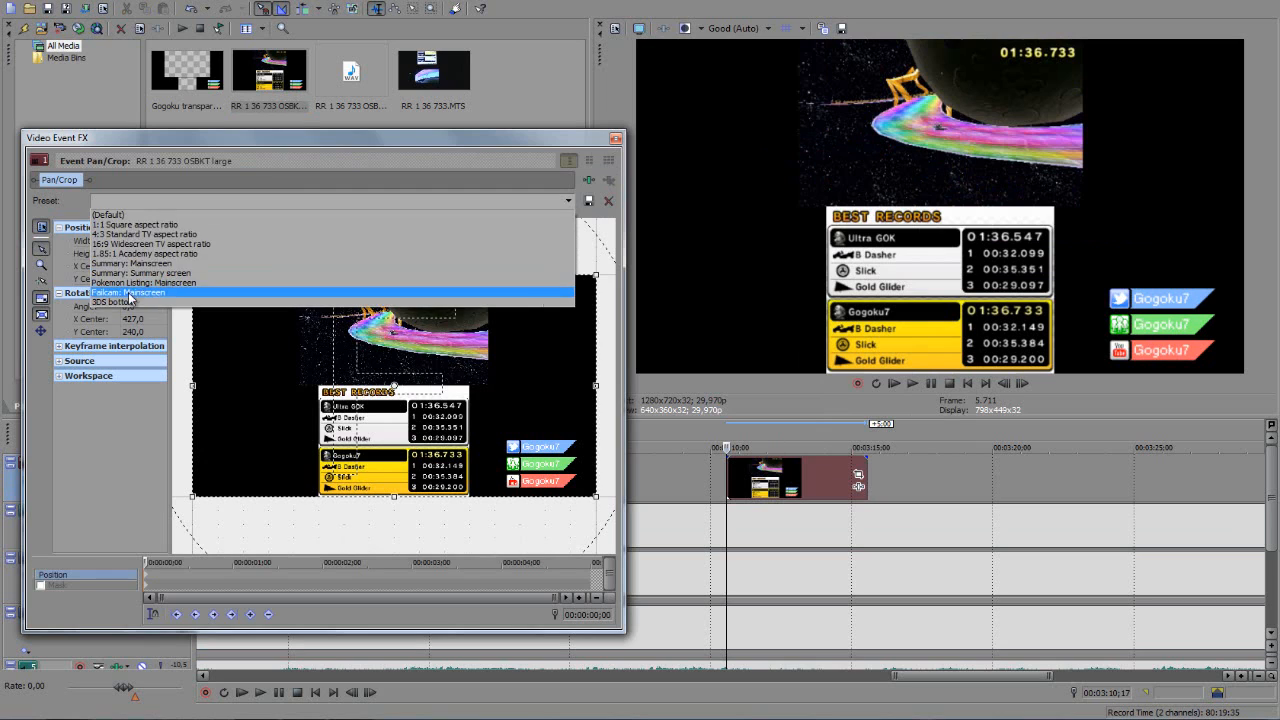
left_click(124, 303)
- Enable the mask on the records image at 00:03:10;17 and apply the "Lap 1 and 2" mask preset
left_click(73, 586)
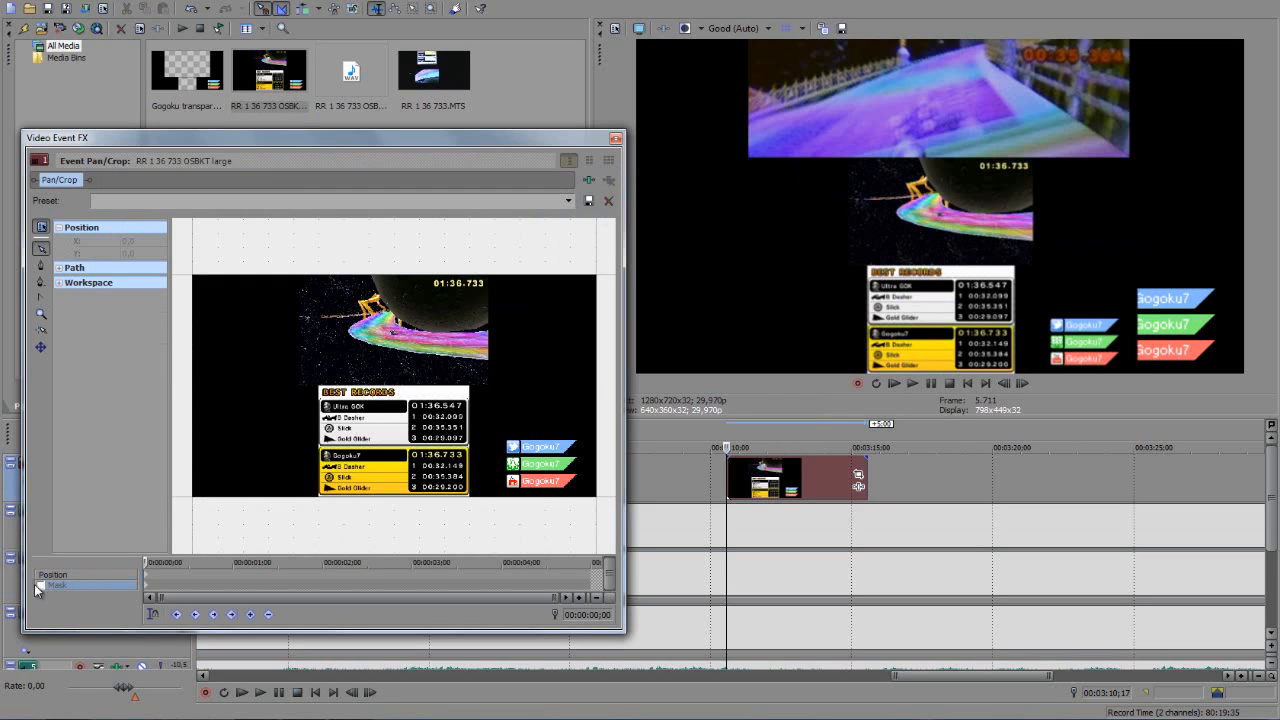
left_click(549, 200)
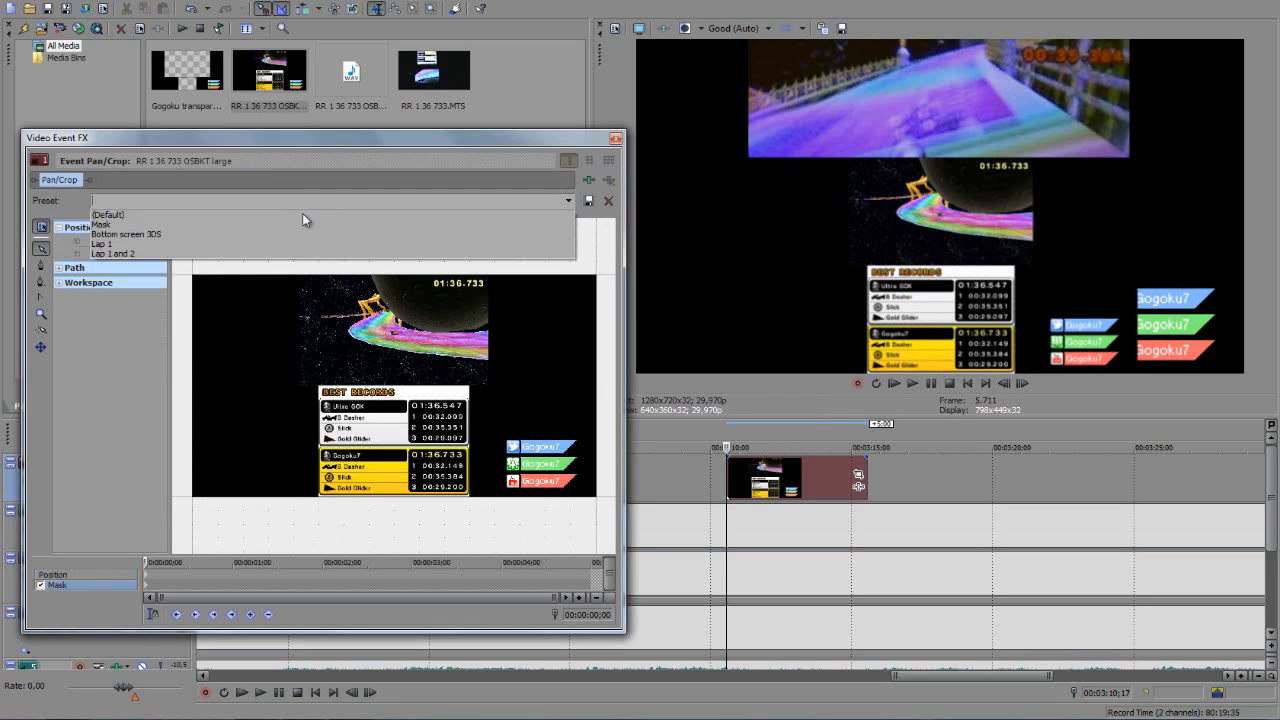
left_click(160, 257)
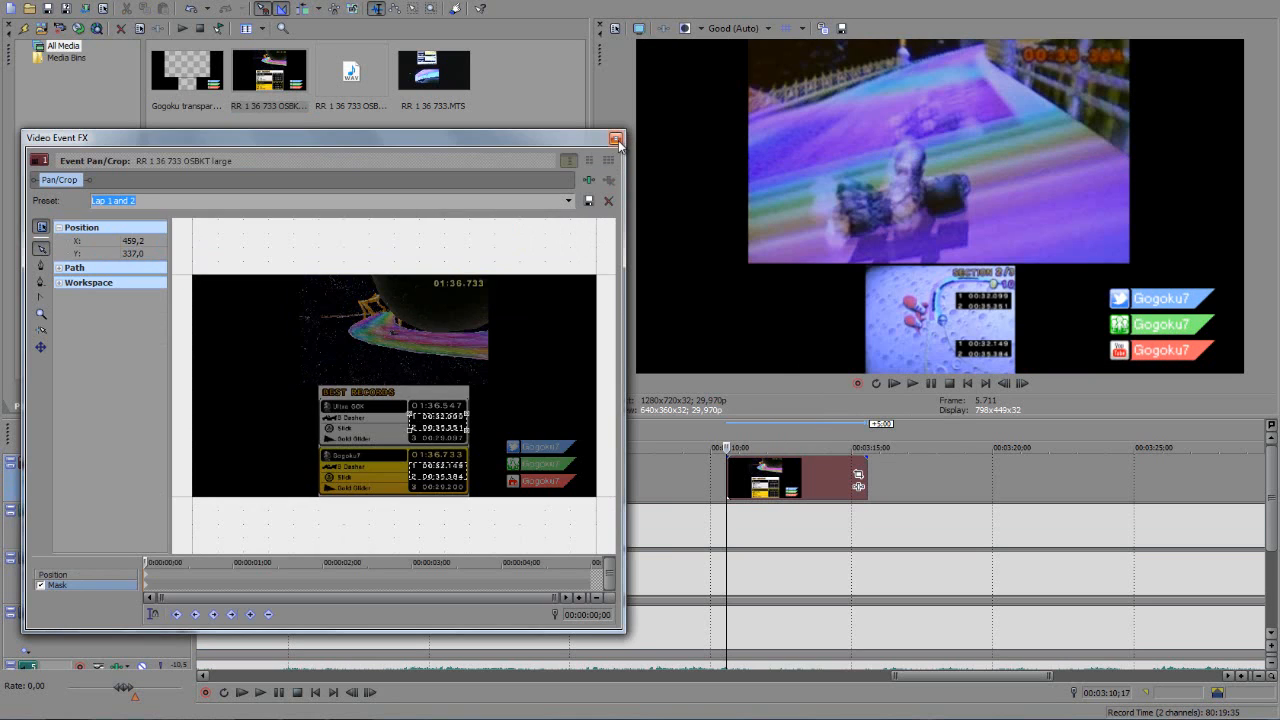
left_click(617, 139)
- Add a records image crossfading into the "Lap 1" image, and extend the "Lap 1" image into a 1-second crossfade with the "Lap 1 and 2" image
scroll(643, 549, "down", 3)
scroll(465, 527, "down", 2)
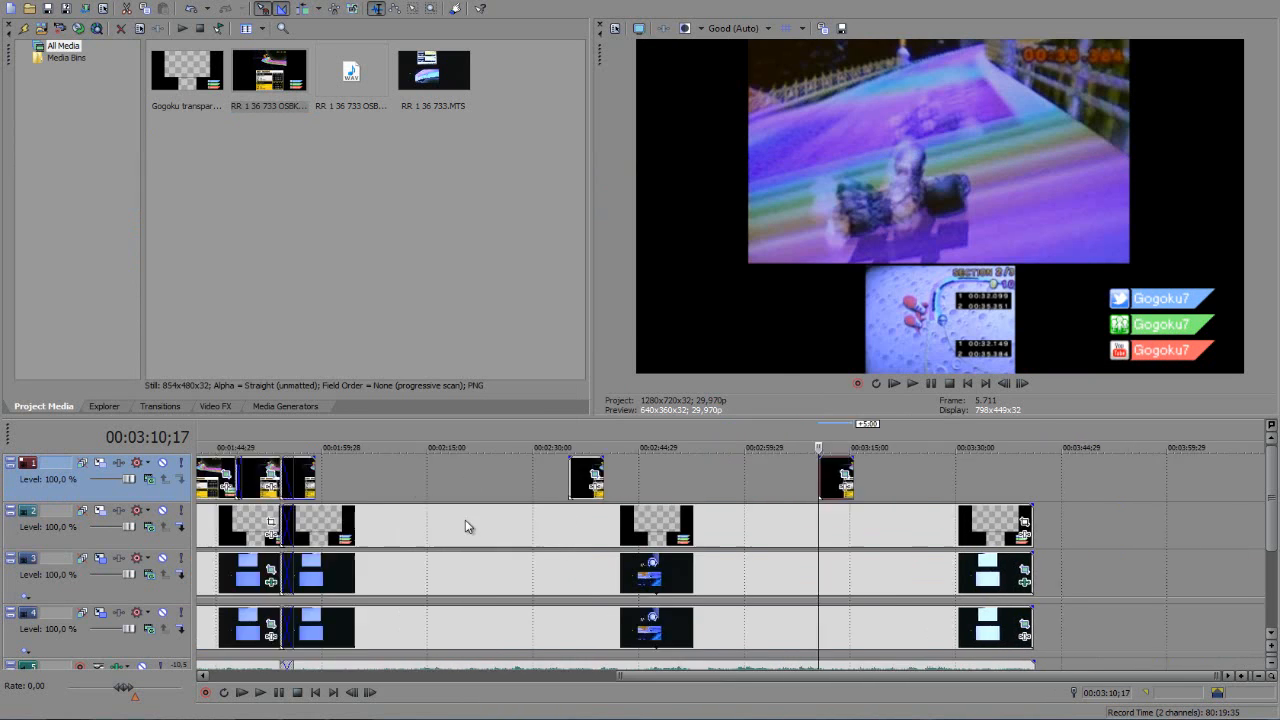
scroll(465, 527, "down", 2)
scroll(465, 527, "up", 4)
left_click(350, 483)
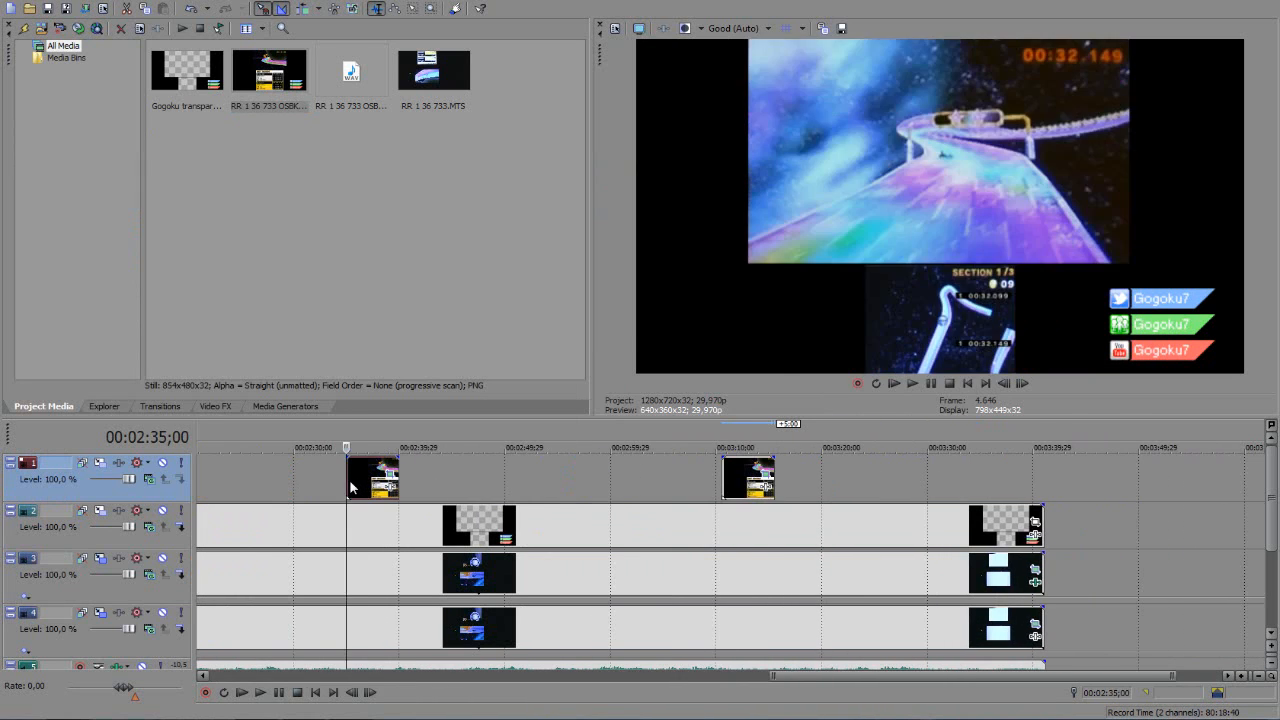
left_click_drag(269, 70, 299, 481)
left_click_drag(382, 490, 713, 476)
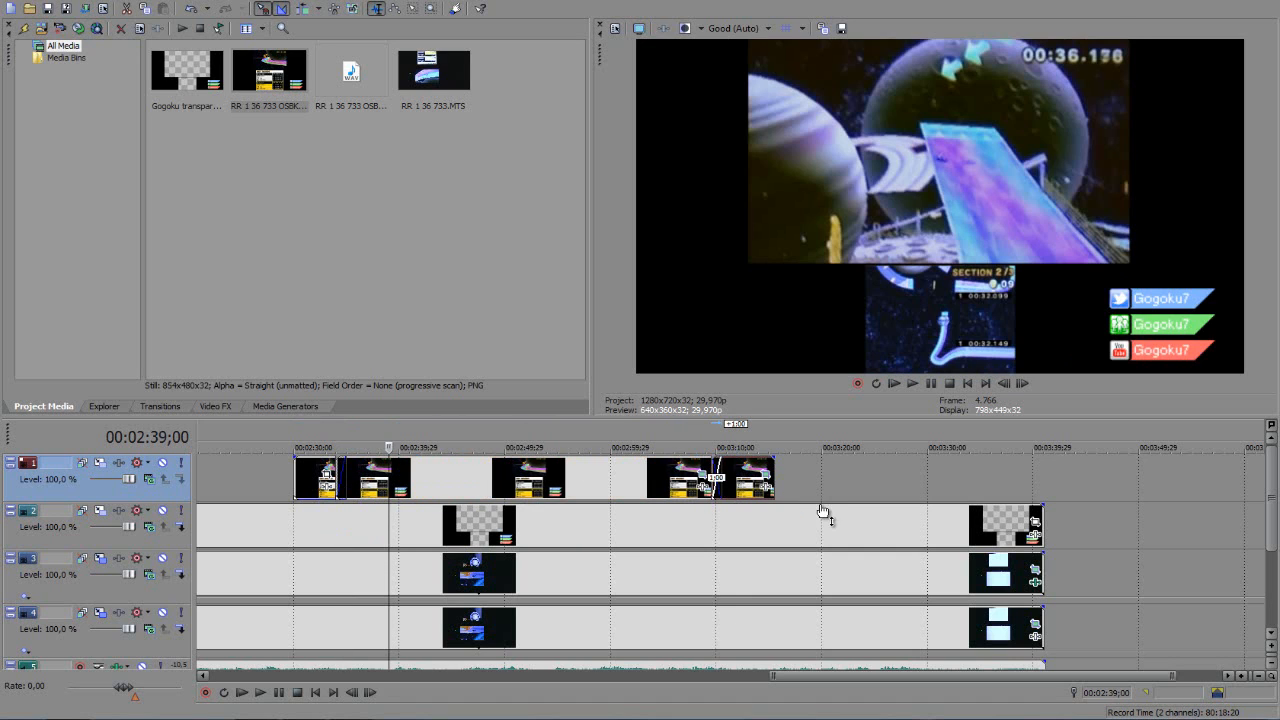
- Place another records image on track 1 near the end of the gameplay, aligning its end with the clips below at 00:03:41;01
left_click(1012, 488)
left_click(989, 487)
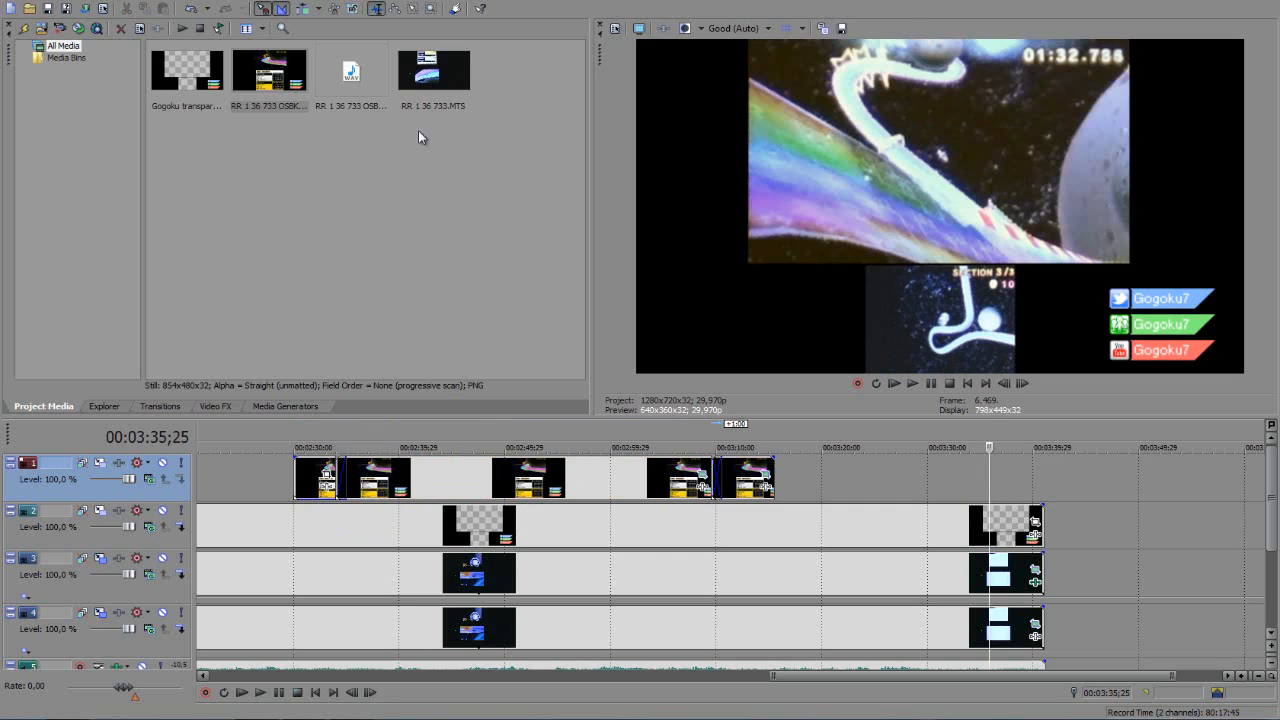
left_click_drag(269, 70, 1012, 480)
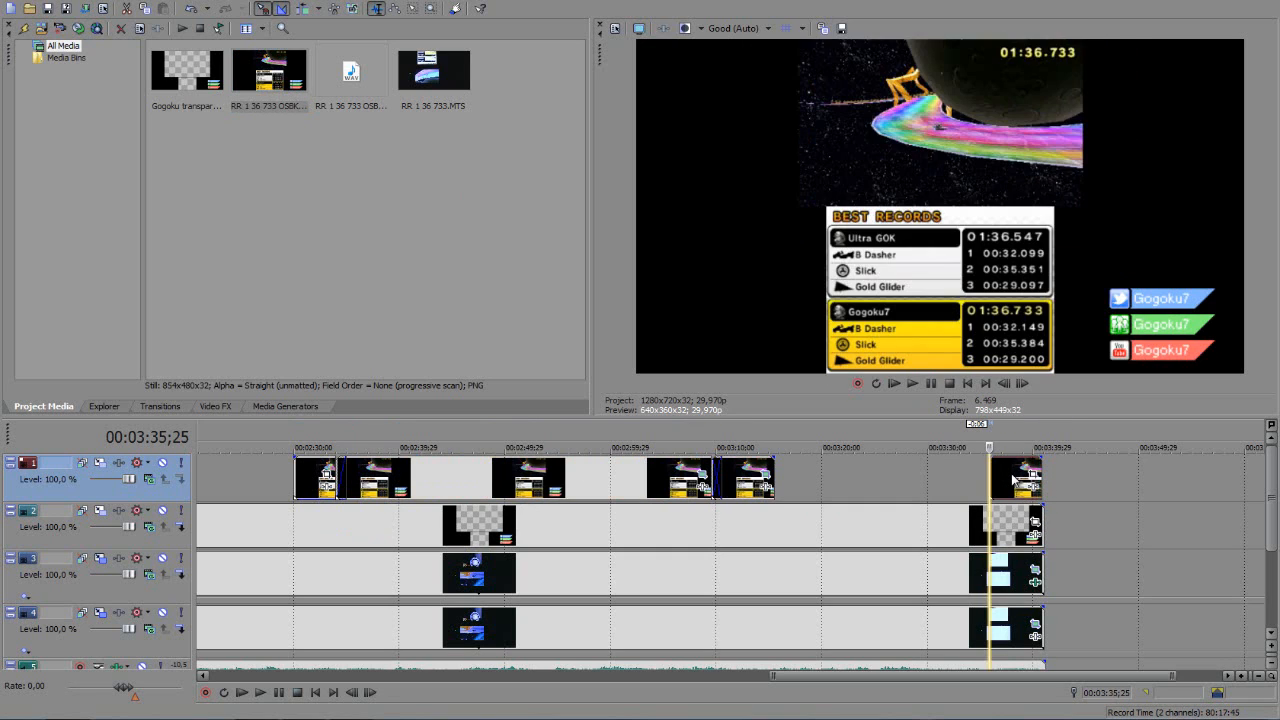
scroll(1053, 485, "up", 3)
left_click_drag(808, 489, 812, 489)
left_click(901, 627)
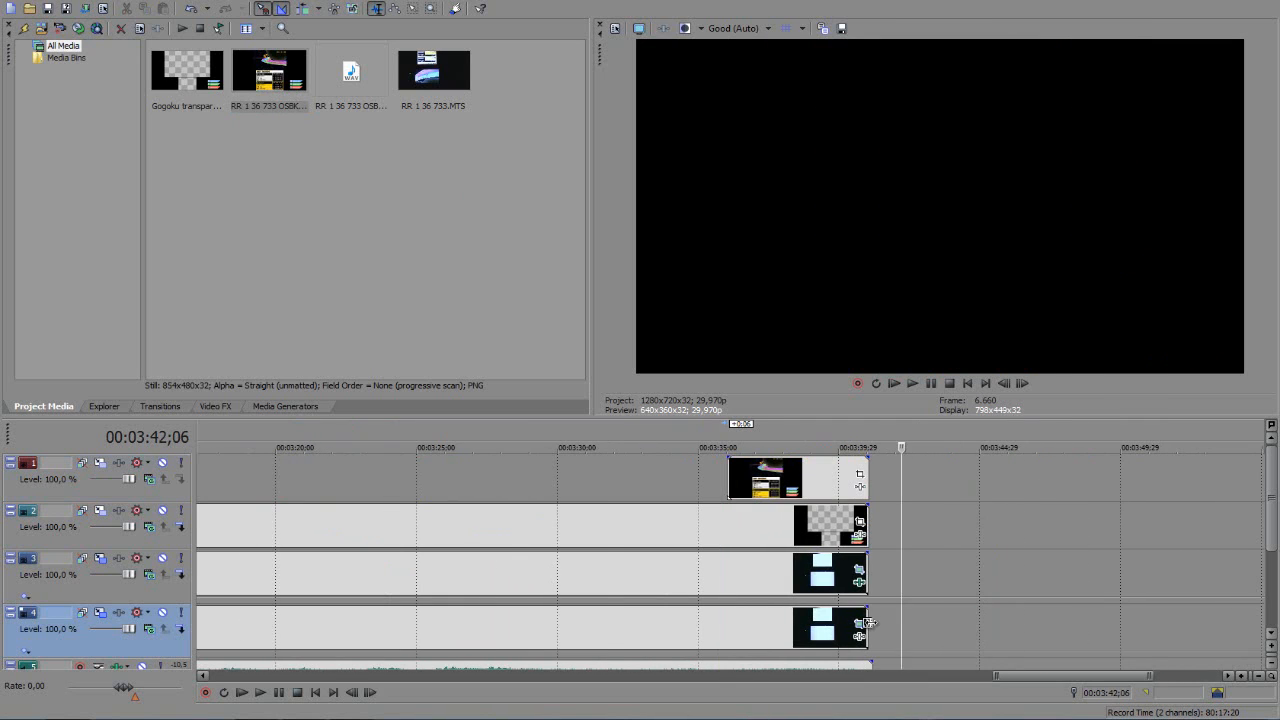
left_click(866, 629)
scroll(885, 625, "up", 2)
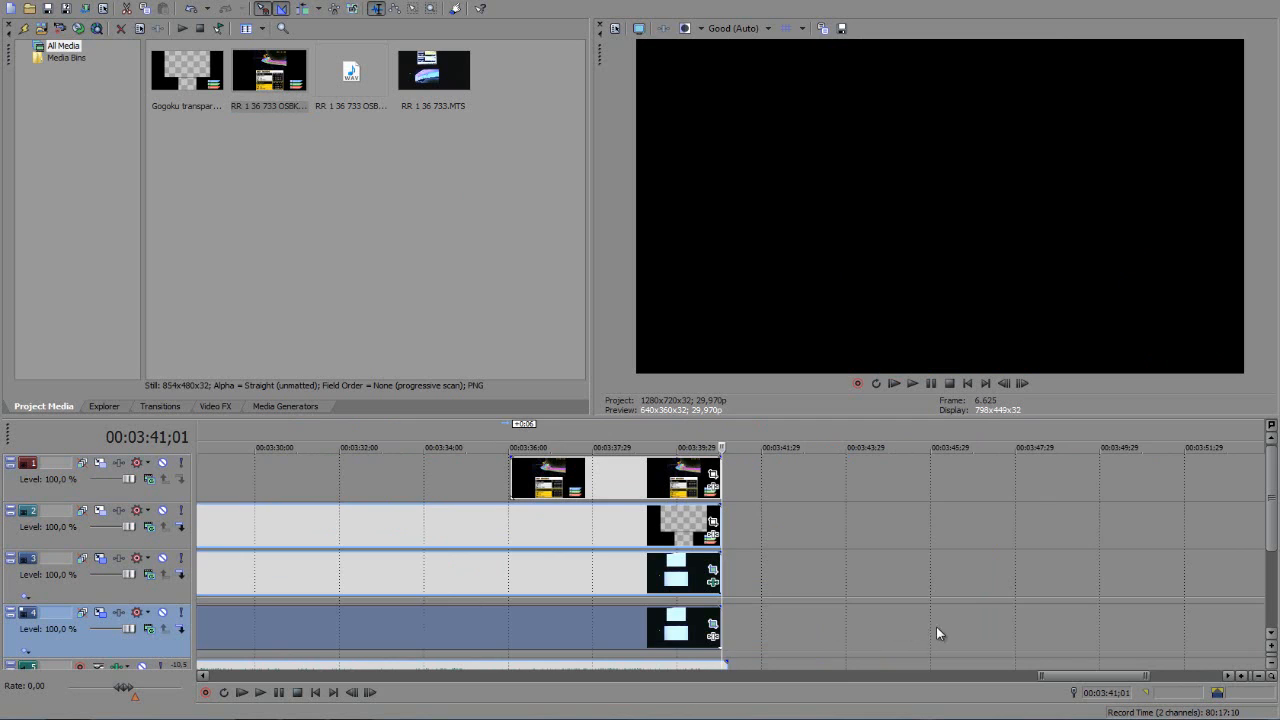
- Split the track 5 audio at 00:03:41;01 and delete the leftover so it ends with the clips above
left_click_drag(1266, 482, 1266, 507)
left_click(741, 620)
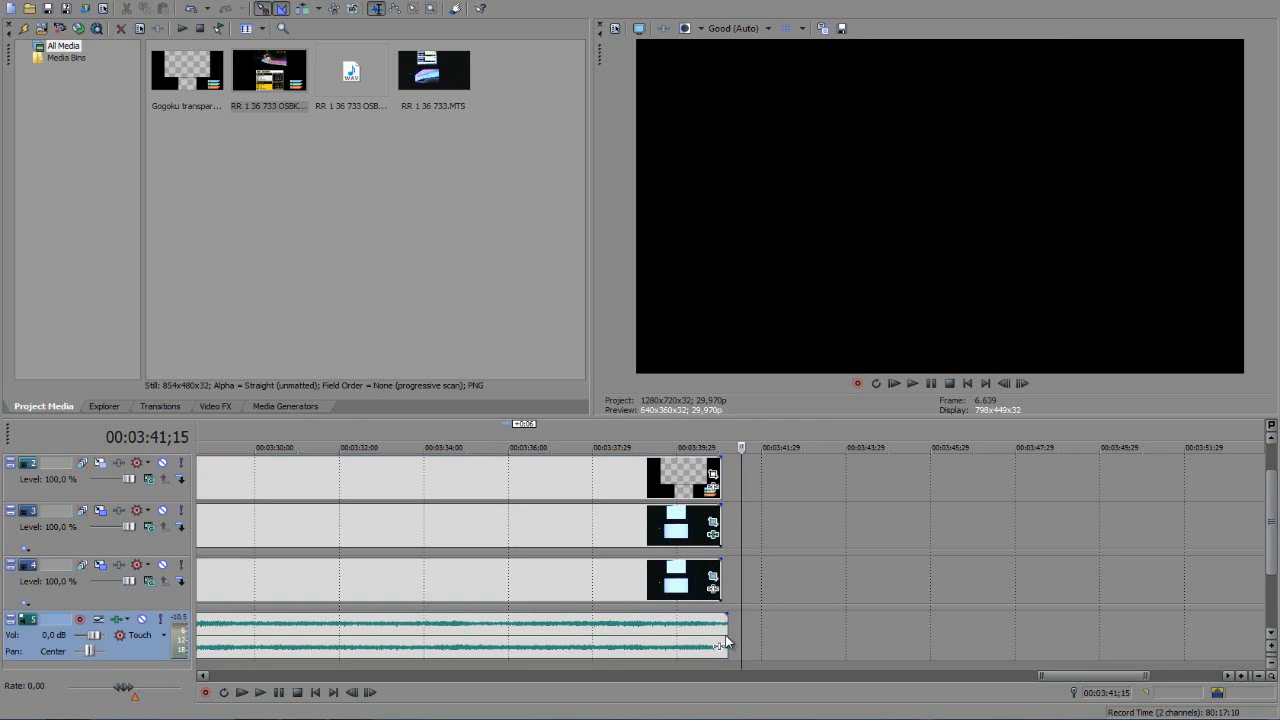
left_click(721, 637)
key("s")
key("Delete")
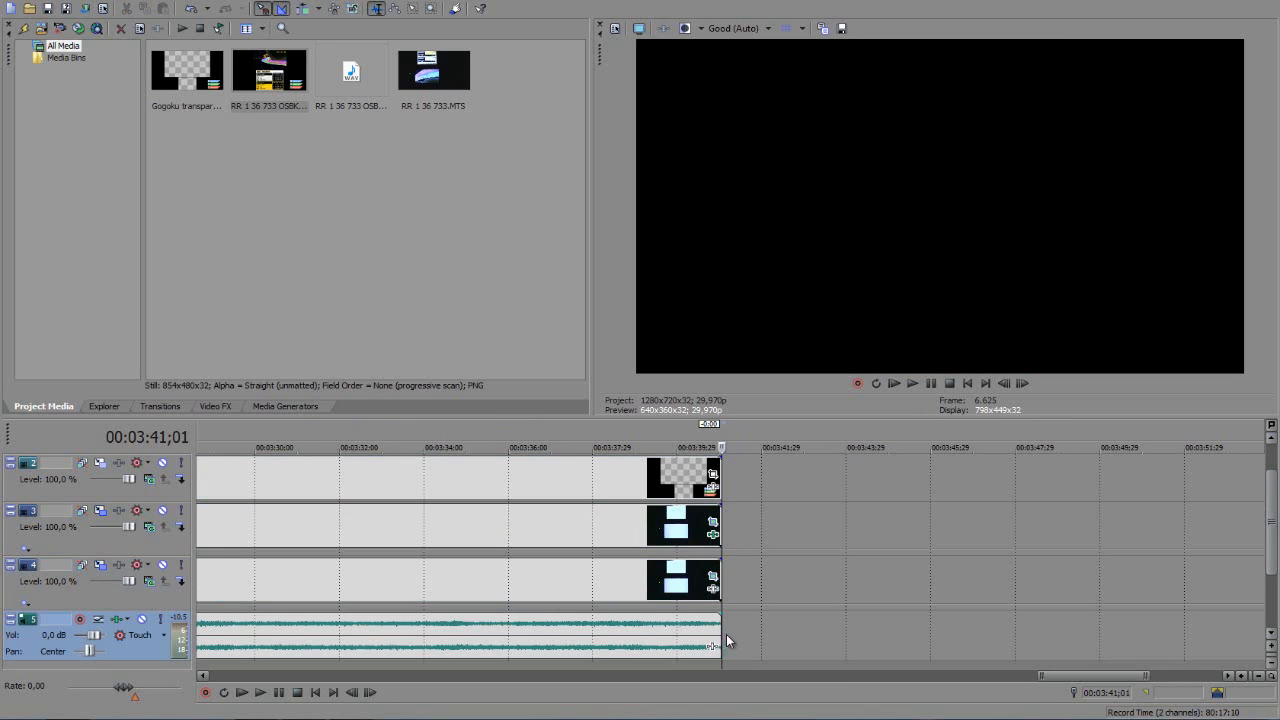
left_click_drag(1269, 545, 1269, 500)
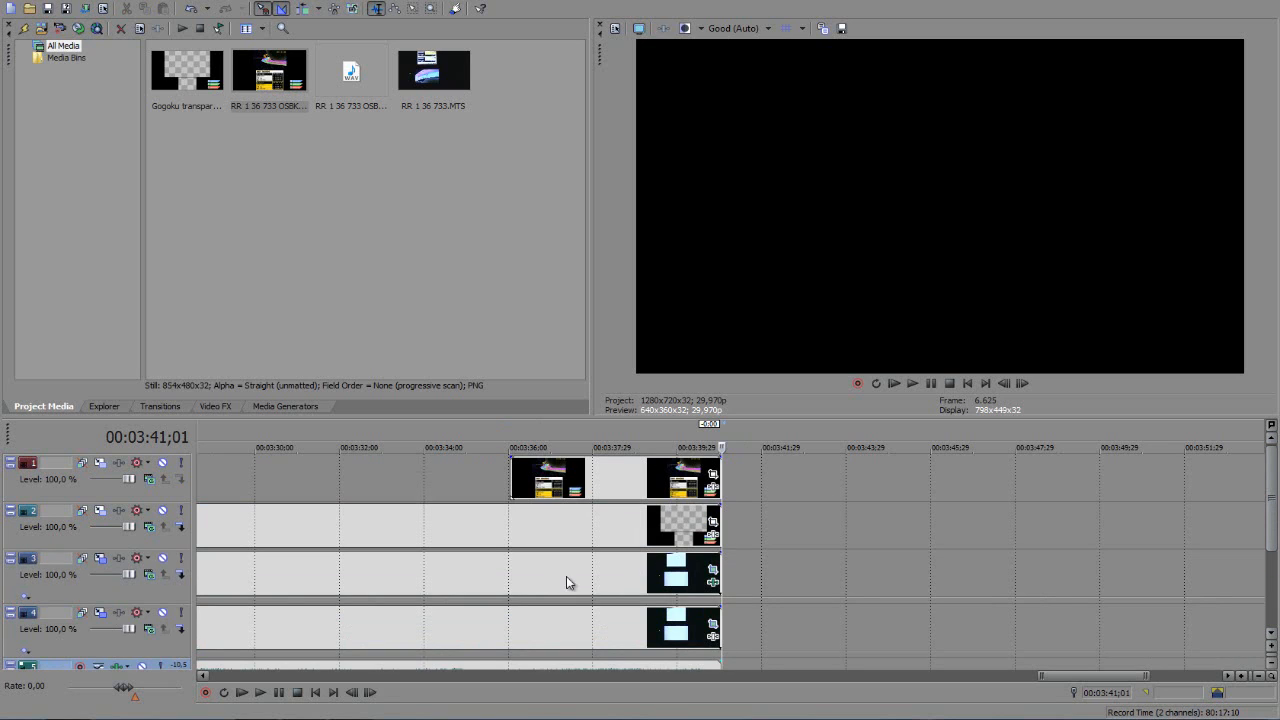
- Extend the "Lap 1 and 2" image on track 1 into a 1-second crossfade with the last records image
scroll(537, 474, "down", 5)
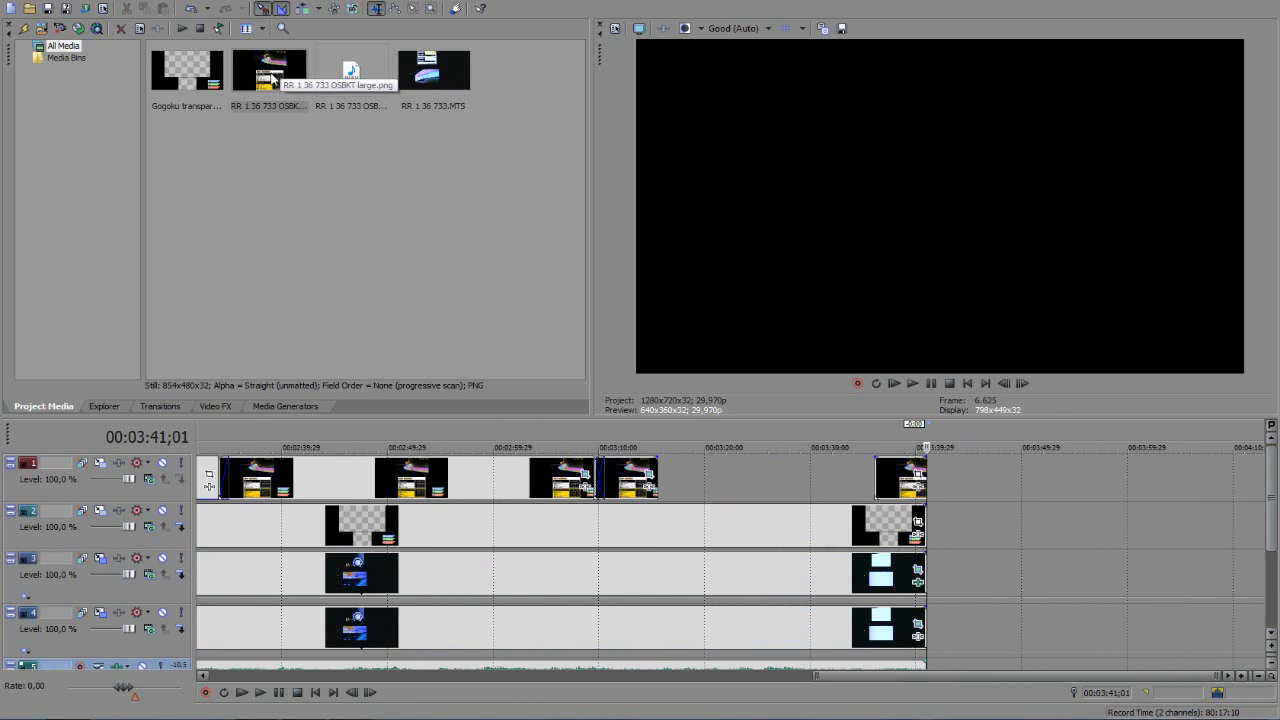
left_click(657, 484)
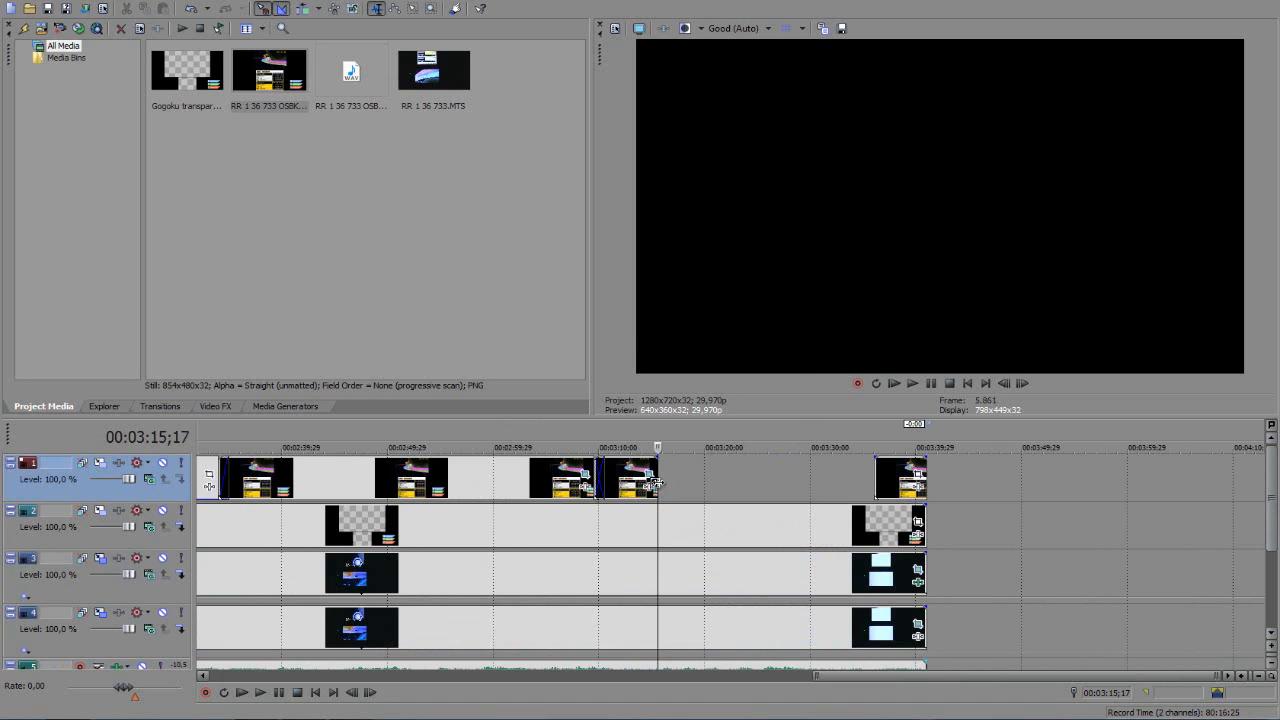
left_click_drag(657, 484, 880, 484)
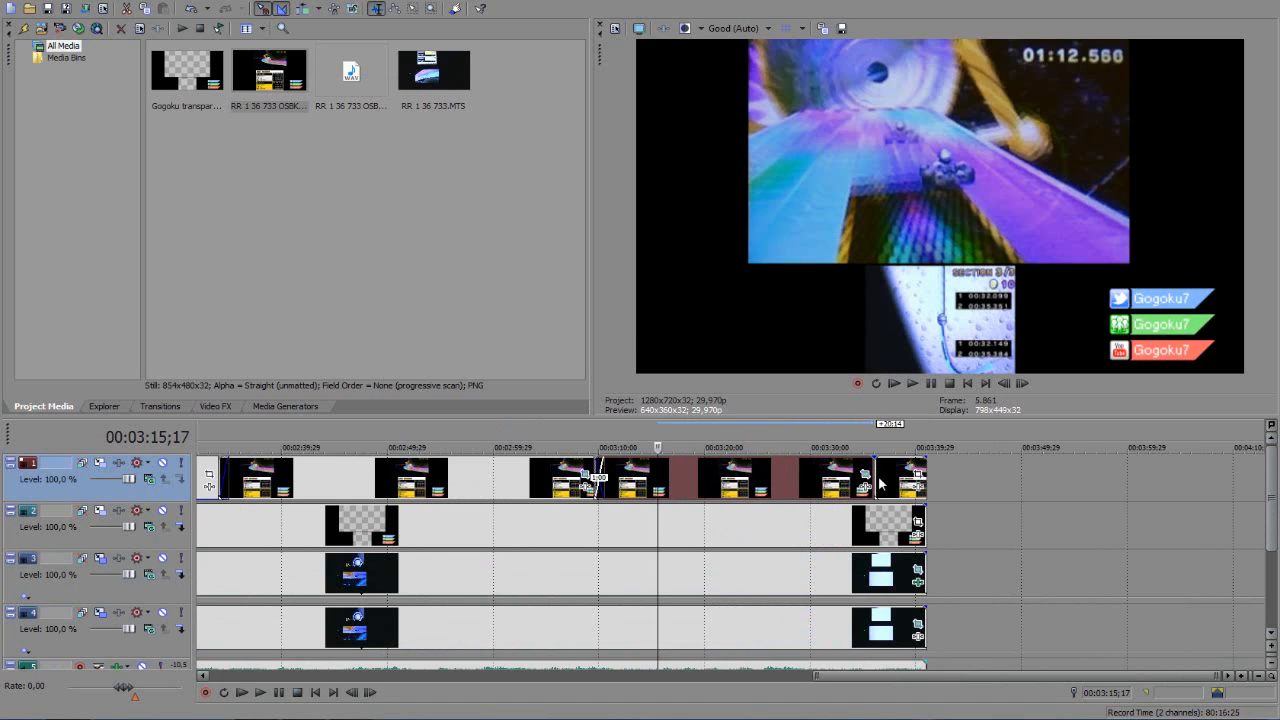
- Apply the "3DS bottom" Pan/Crop preset to the last records image on track 1
right_click(886, 485)
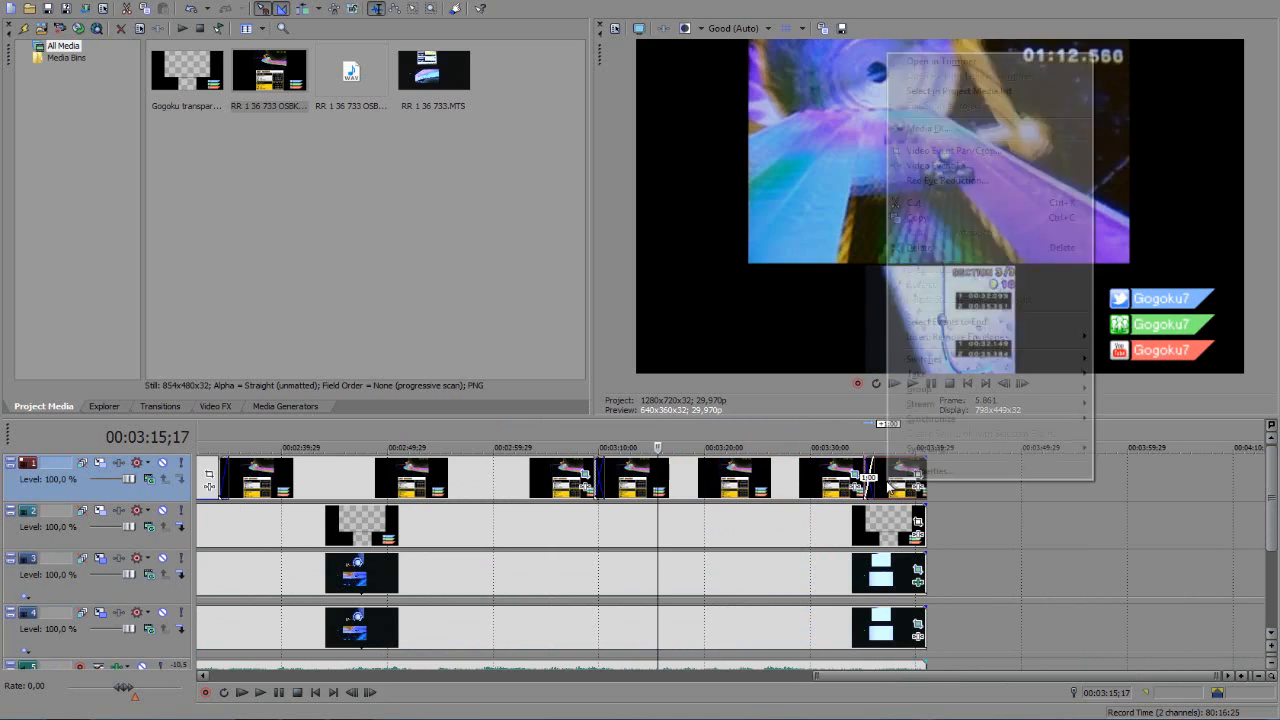
left_click(950, 152)
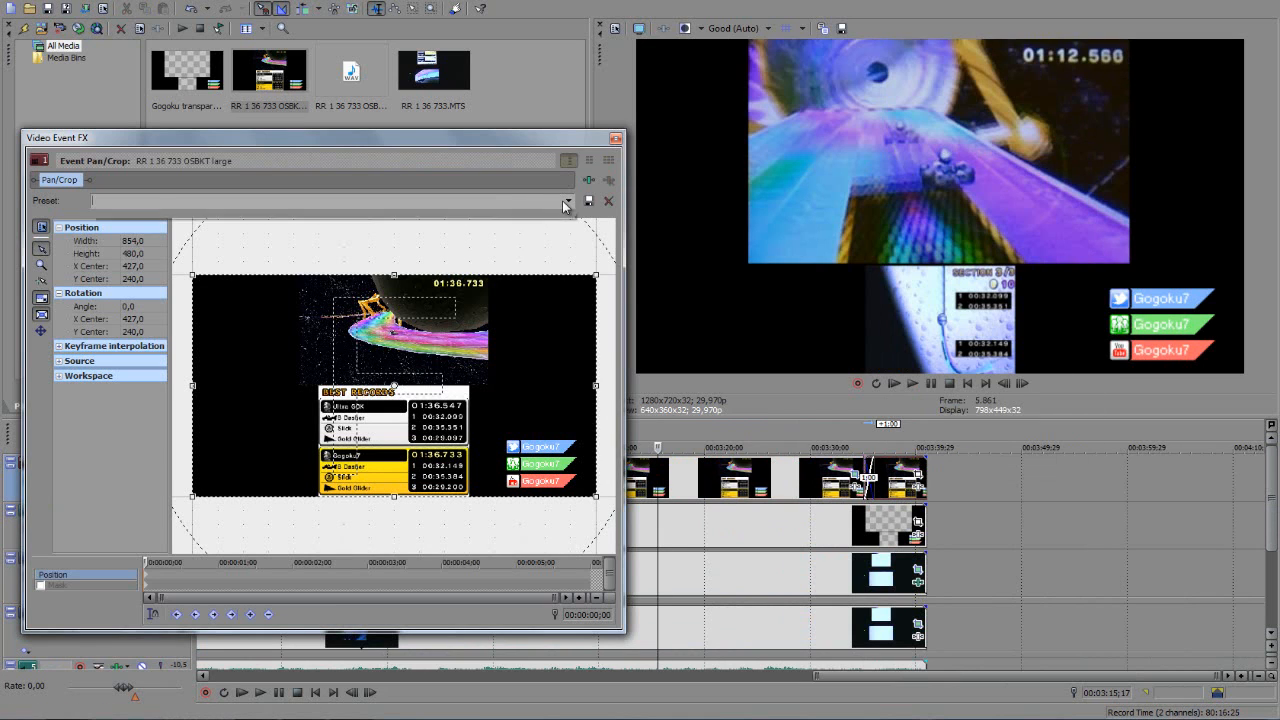
left_click(566, 205)
left_click(146, 301)
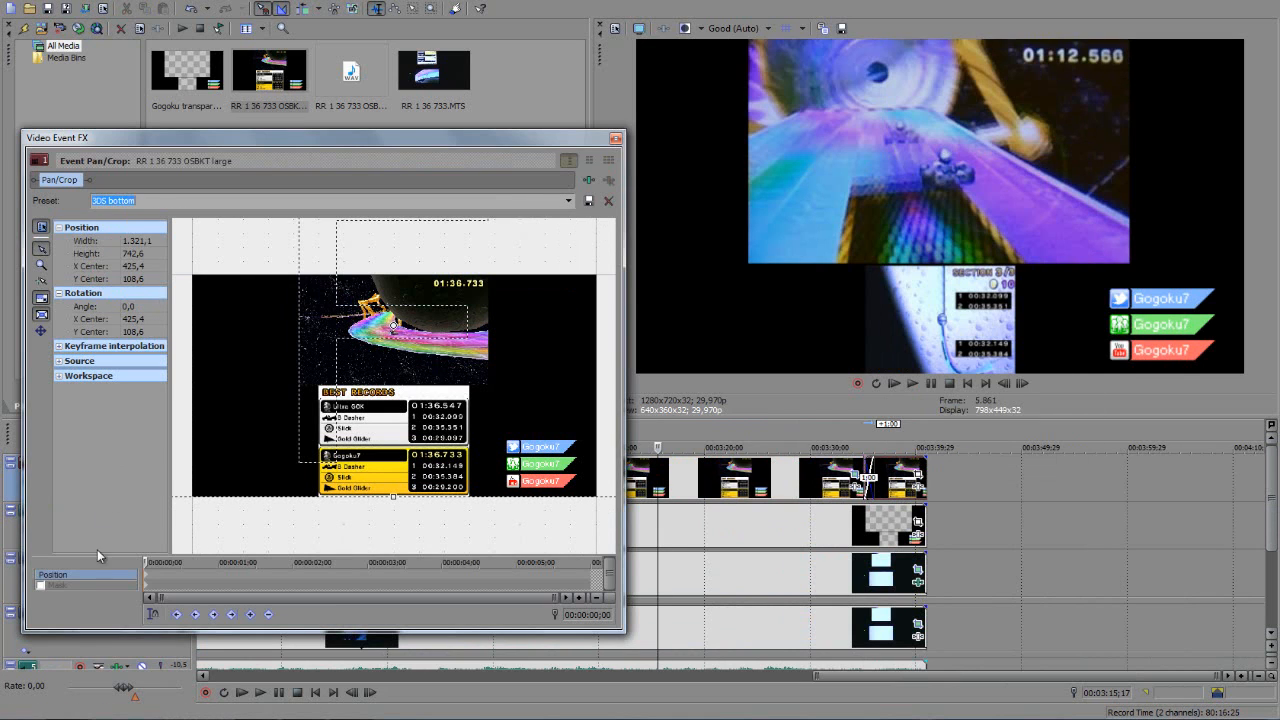
- Enable the mask on the last records image and apply the "Bottom screen 3DS" mask preset
left_click(57, 588)
left_click(568, 201)
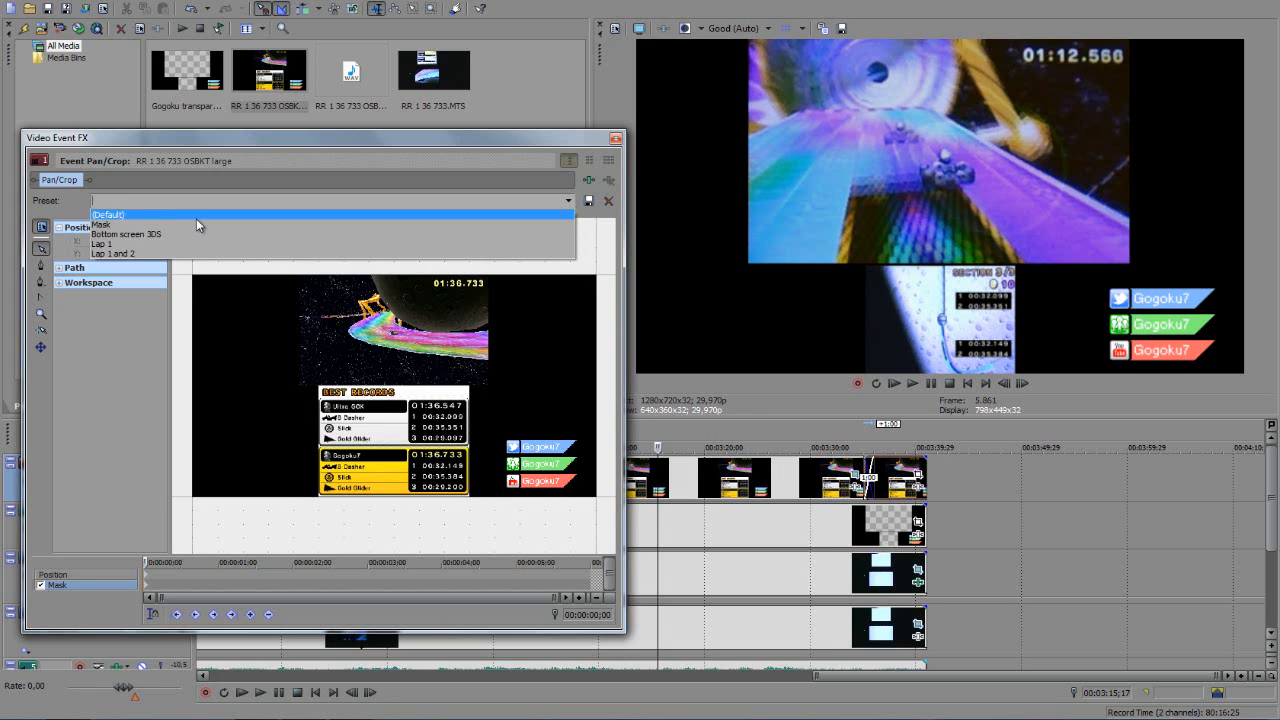
left_click(145, 242)
left_click(615, 139)
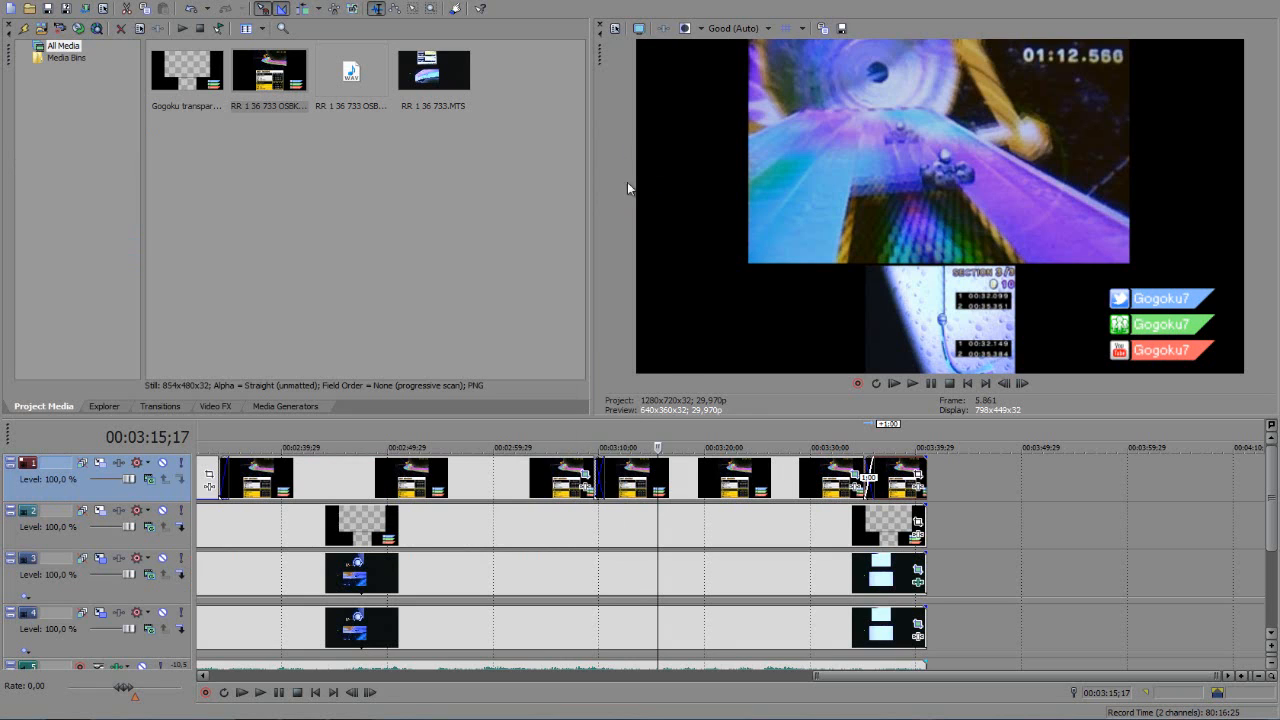
- Try to extend the end of the transparent overlay on track 2 slightly past the other clips
left_click(797, 482)
scroll(933, 540, "up", 3)
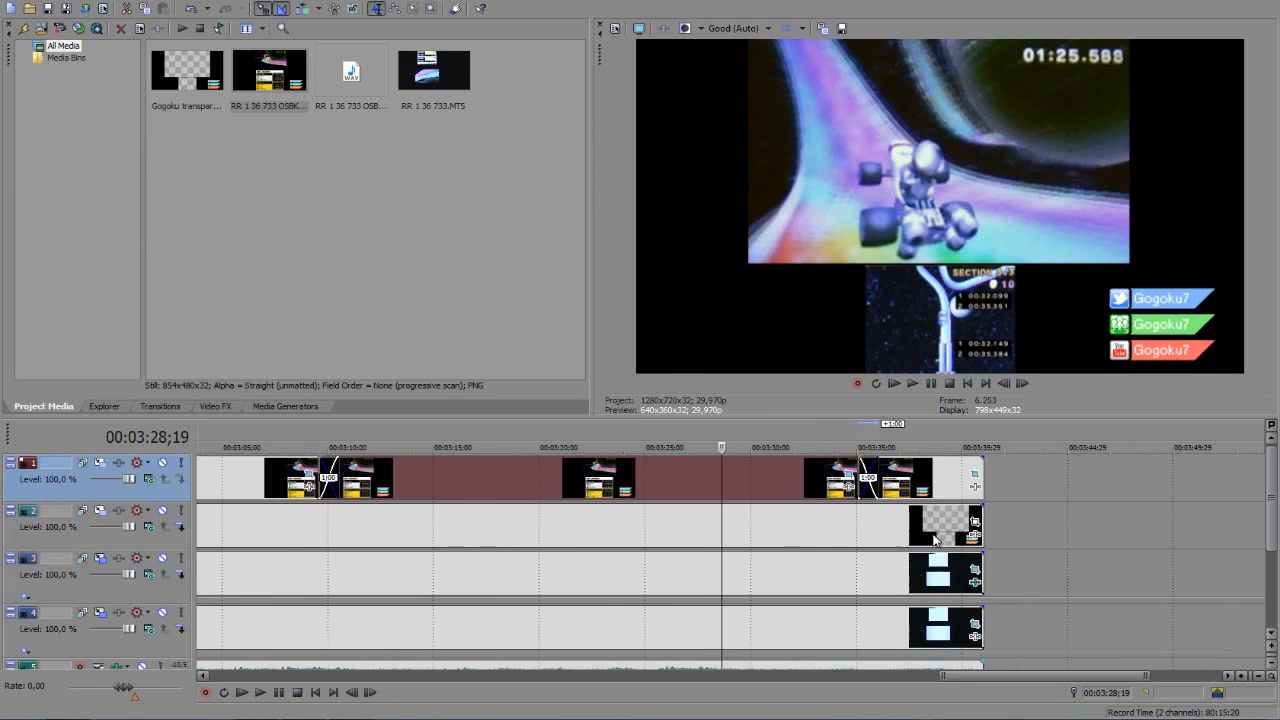
left_click_drag(982, 678, 999, 678)
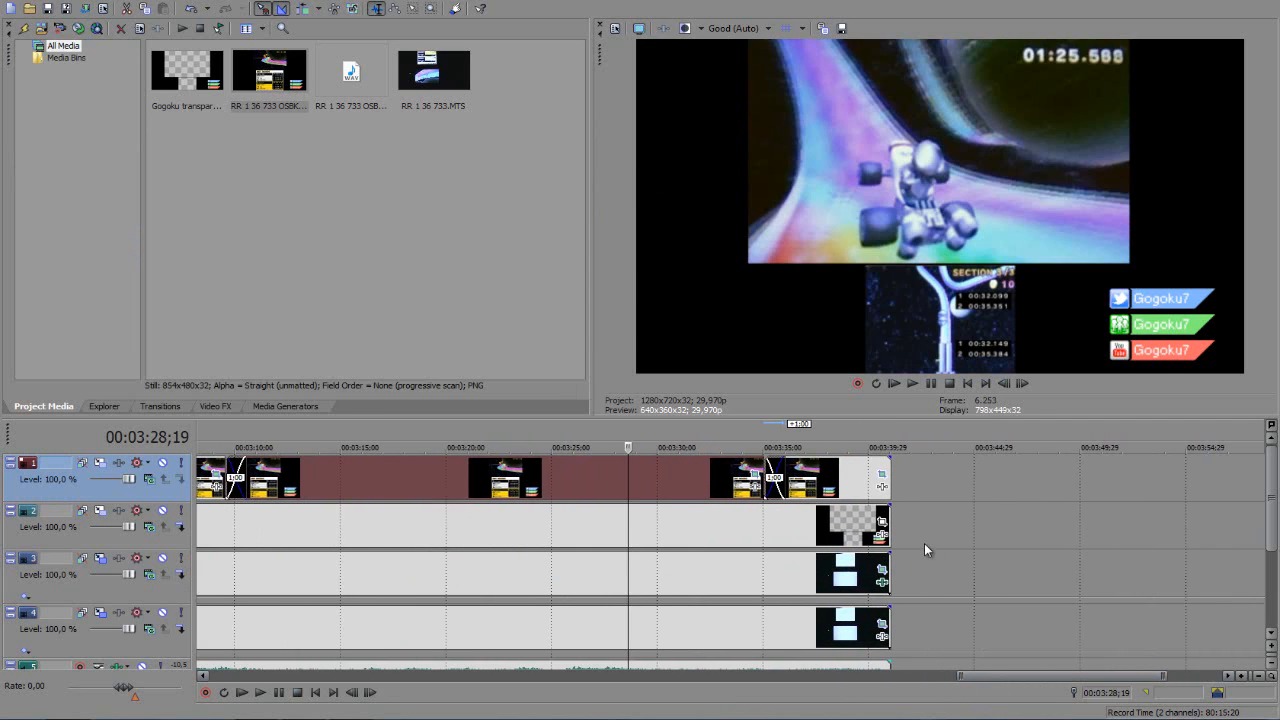
left_click(886, 521)
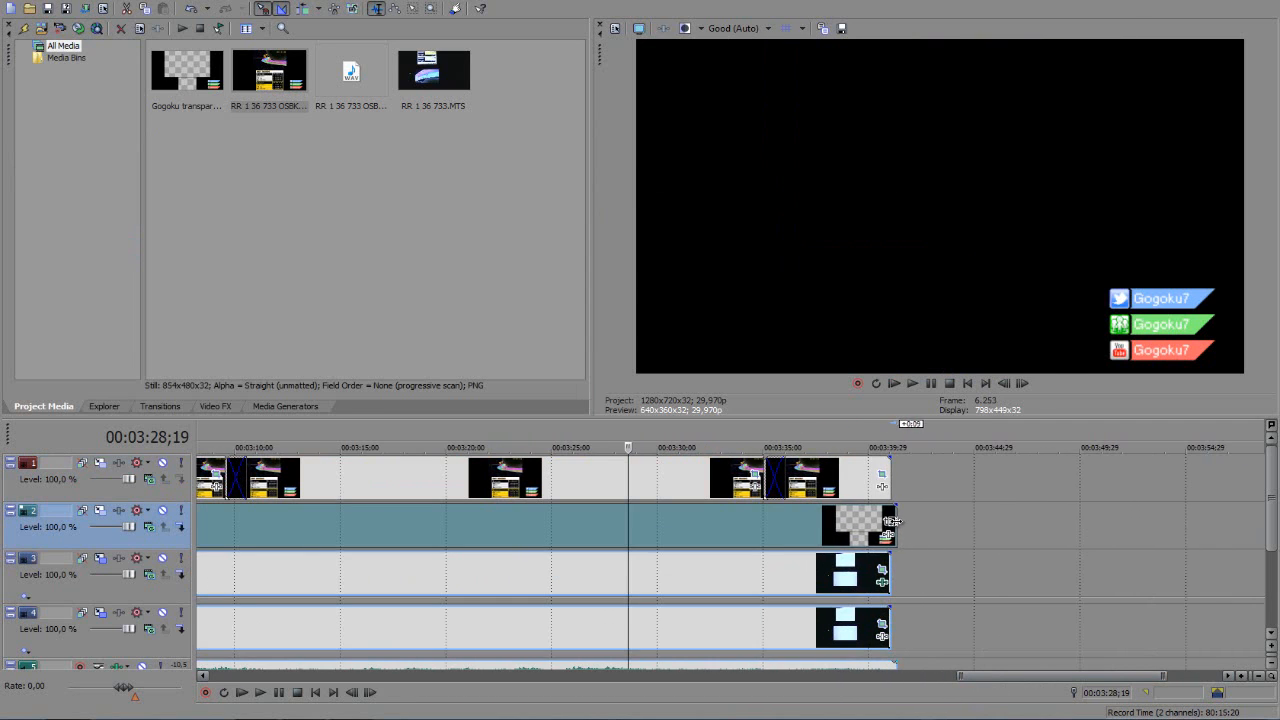
scroll(1000, 525, "up", 1)
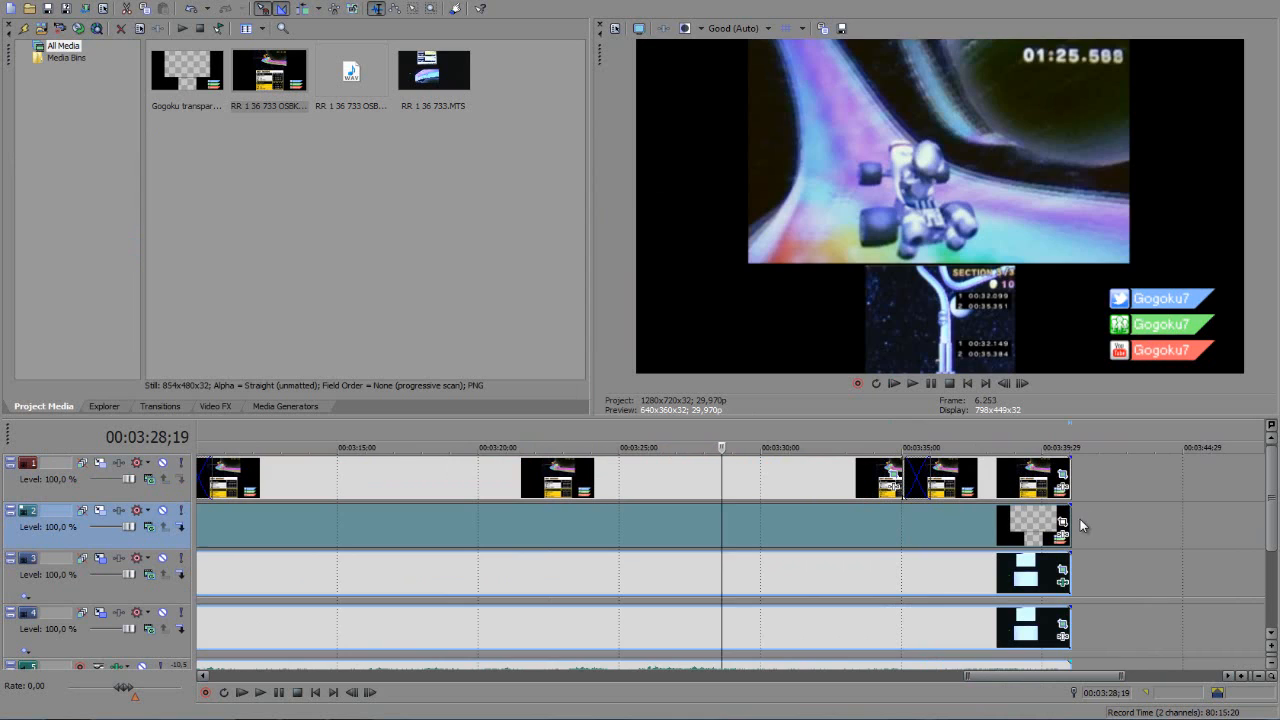
left_click(1080, 517)
scroll(1043, 592, "up", 4)
scroll(938, 599, "up", 3)
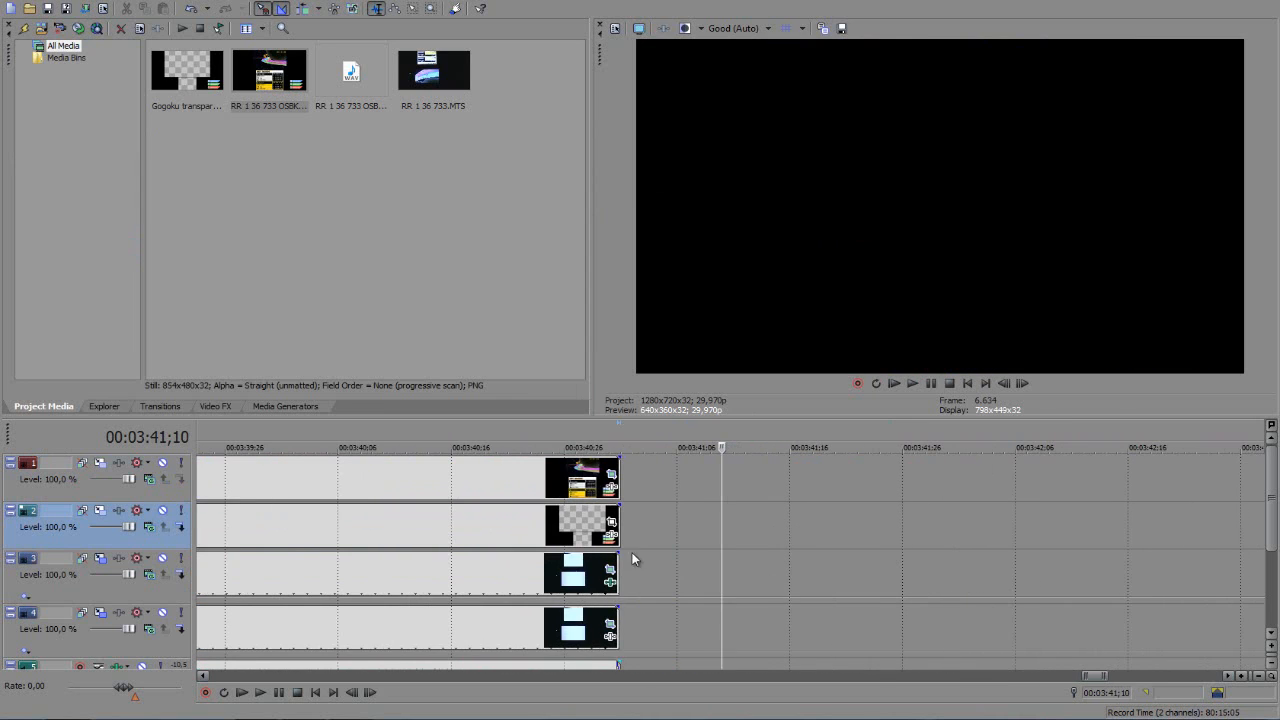
left_click(622, 527)
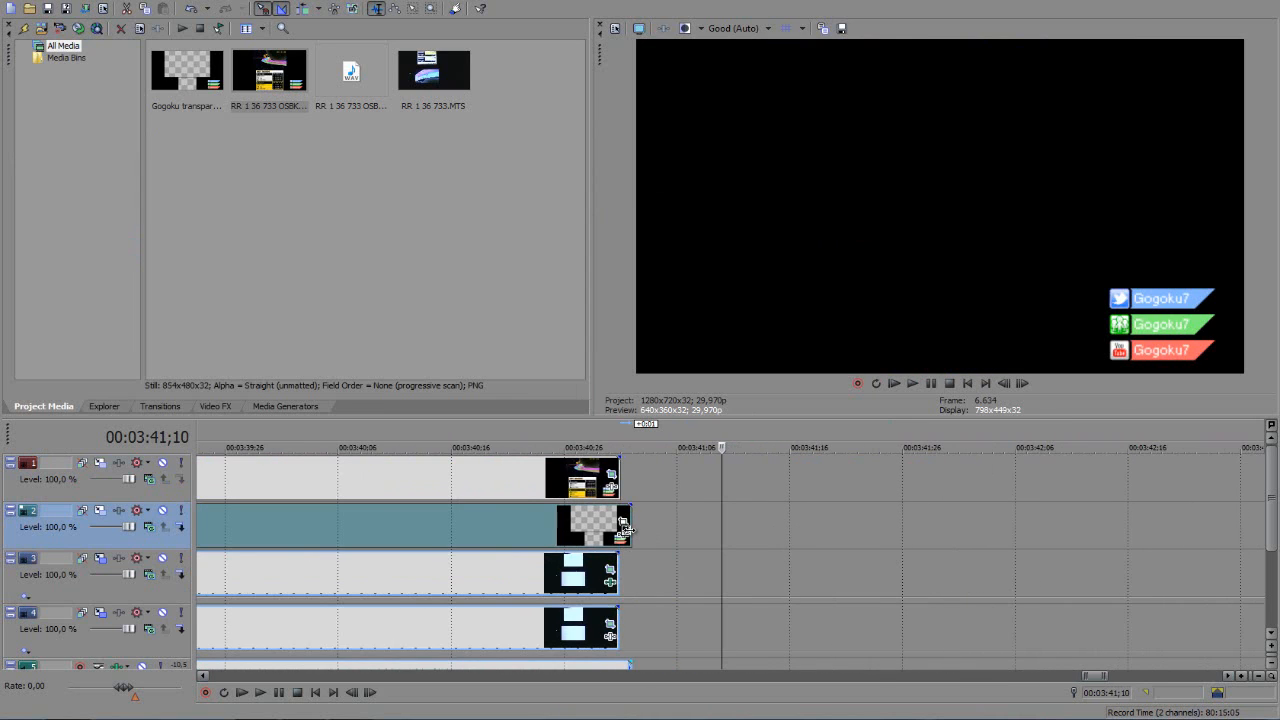
left_click_drag(624, 527, 613, 527)
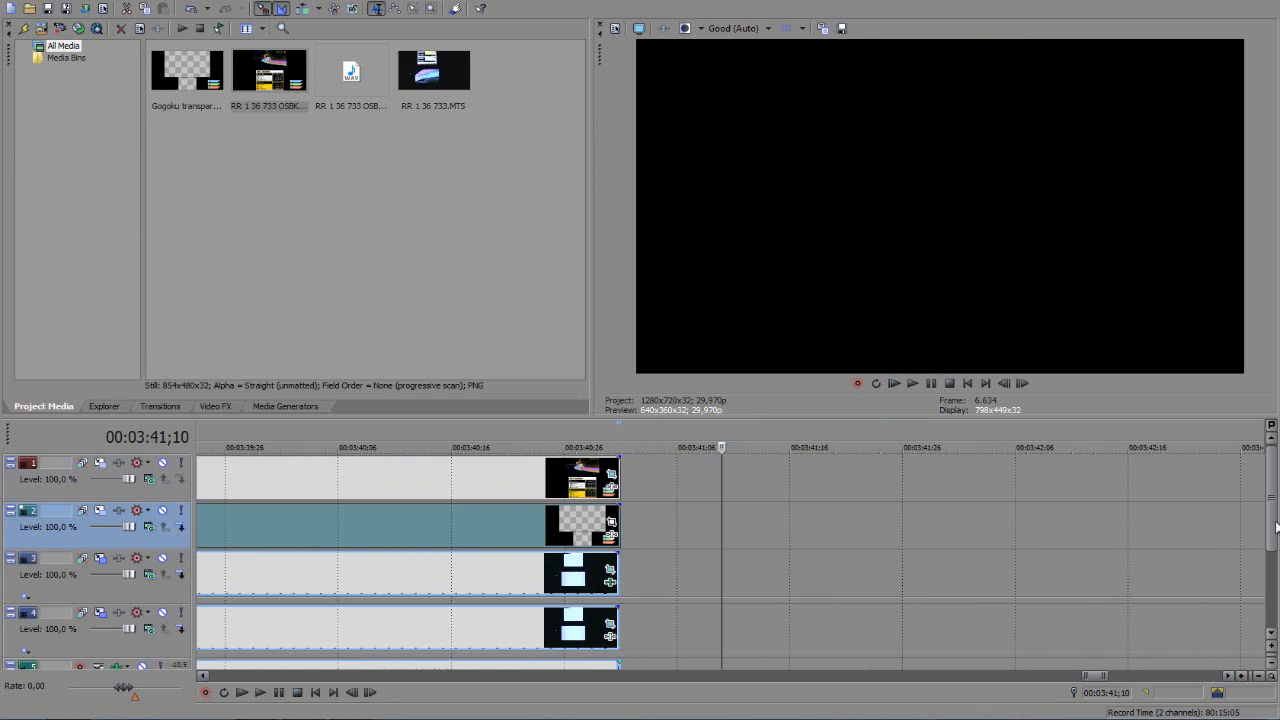
- Extend the transparent overlay on track 2 by one frame beyond the clips ending at 00:03:41;01
left_click_drag(1274, 530, 1272, 580)
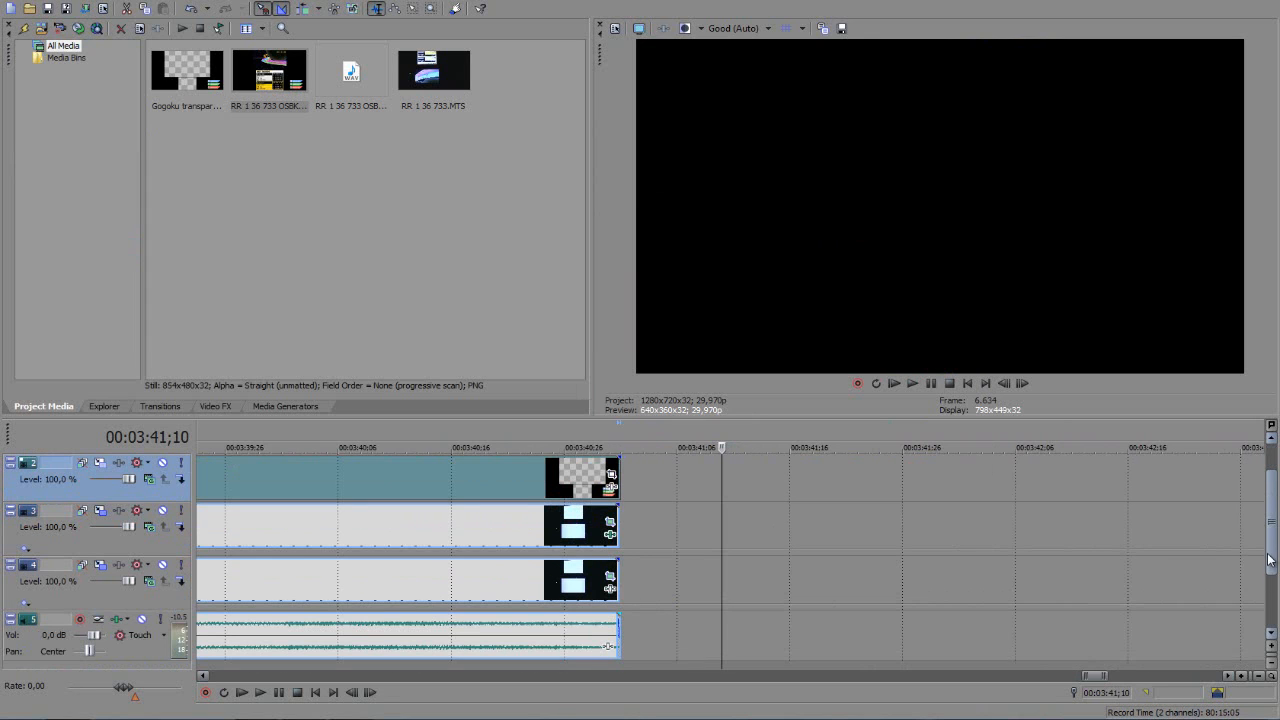
scroll(1270, 560, "up", 1)
left_click(549, 521)
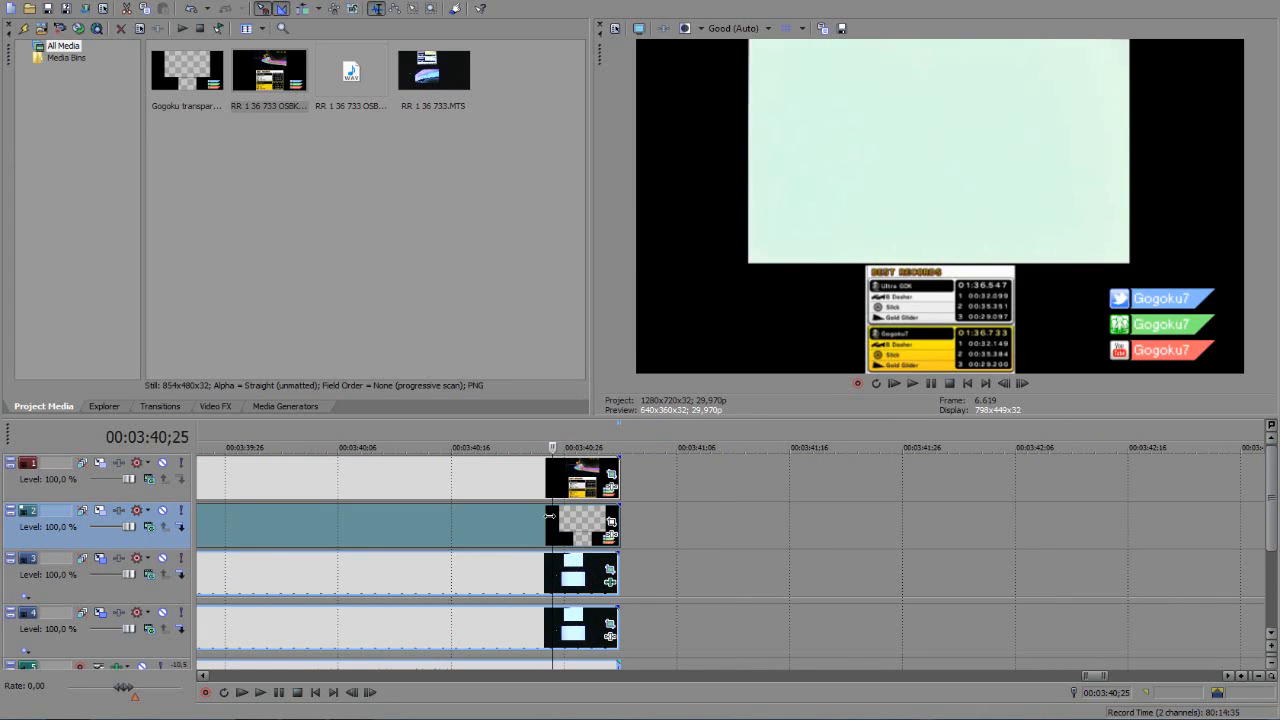
left_click_drag(621, 520, 630, 525)
left_click(640, 533)
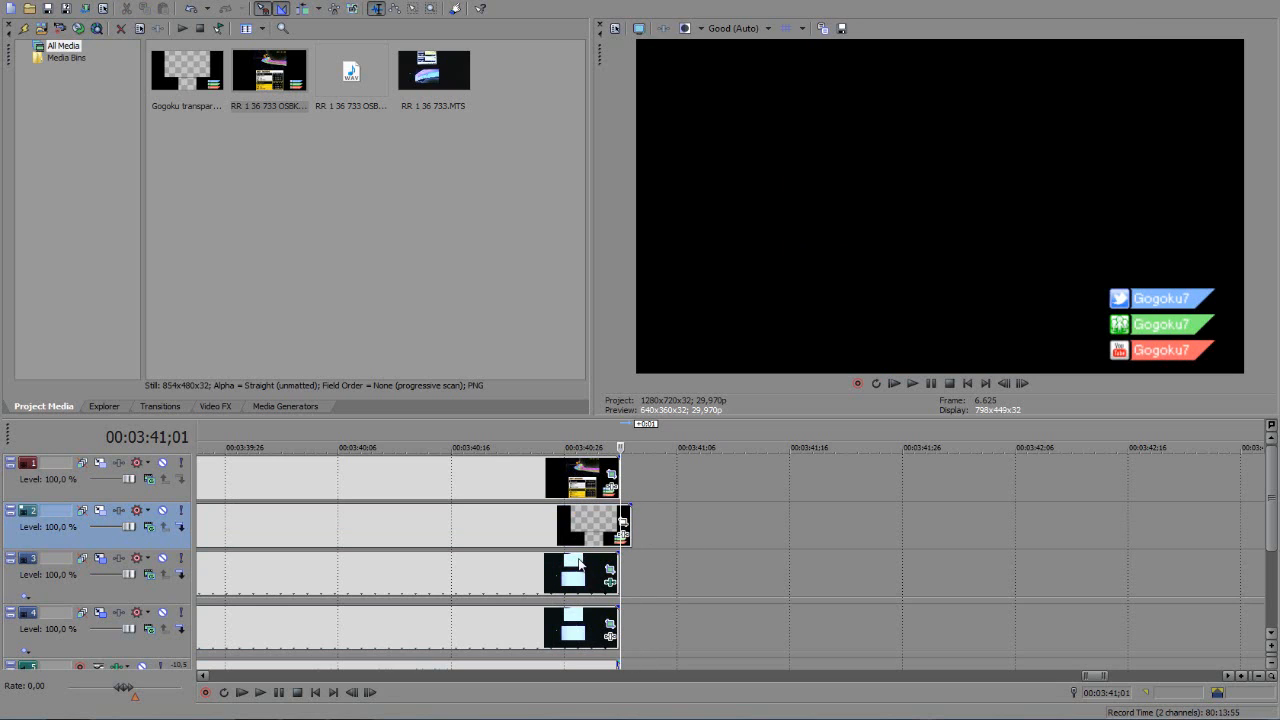
- Spot-check the composited preview at several points across both runs on the full timeline
scroll(508, 523, "down", 10)
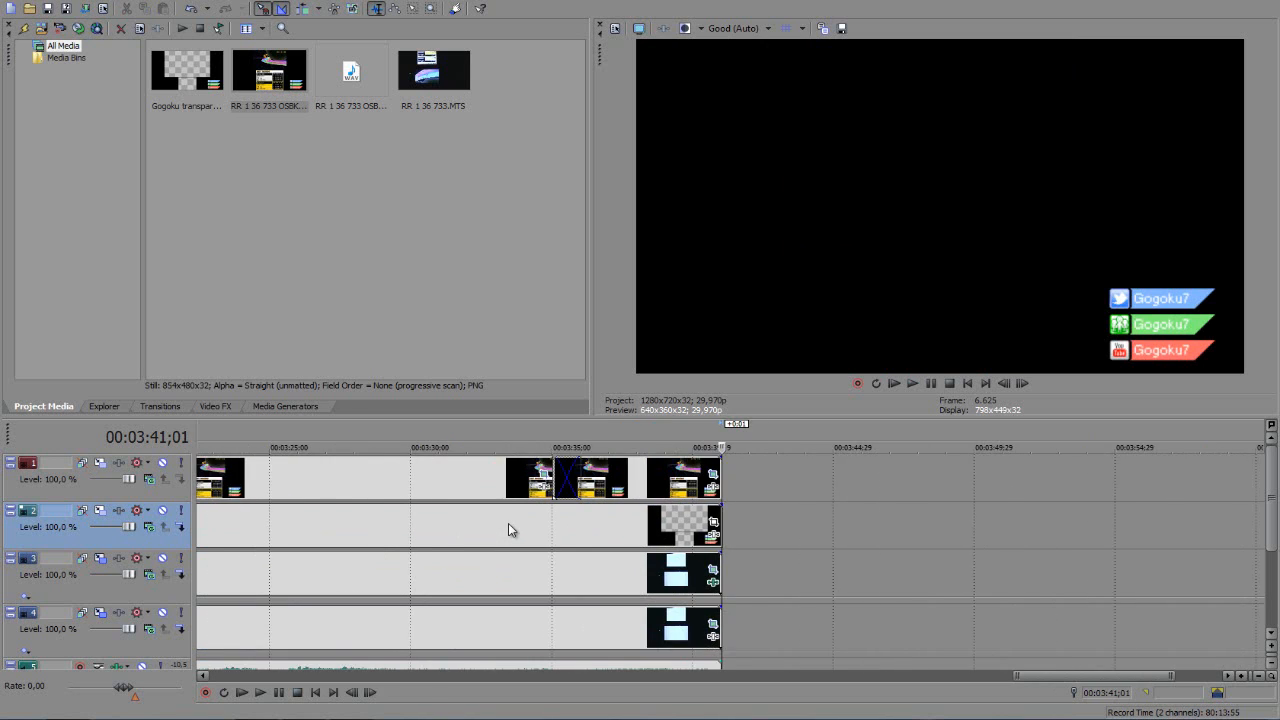
scroll(508, 523, "down", 3)
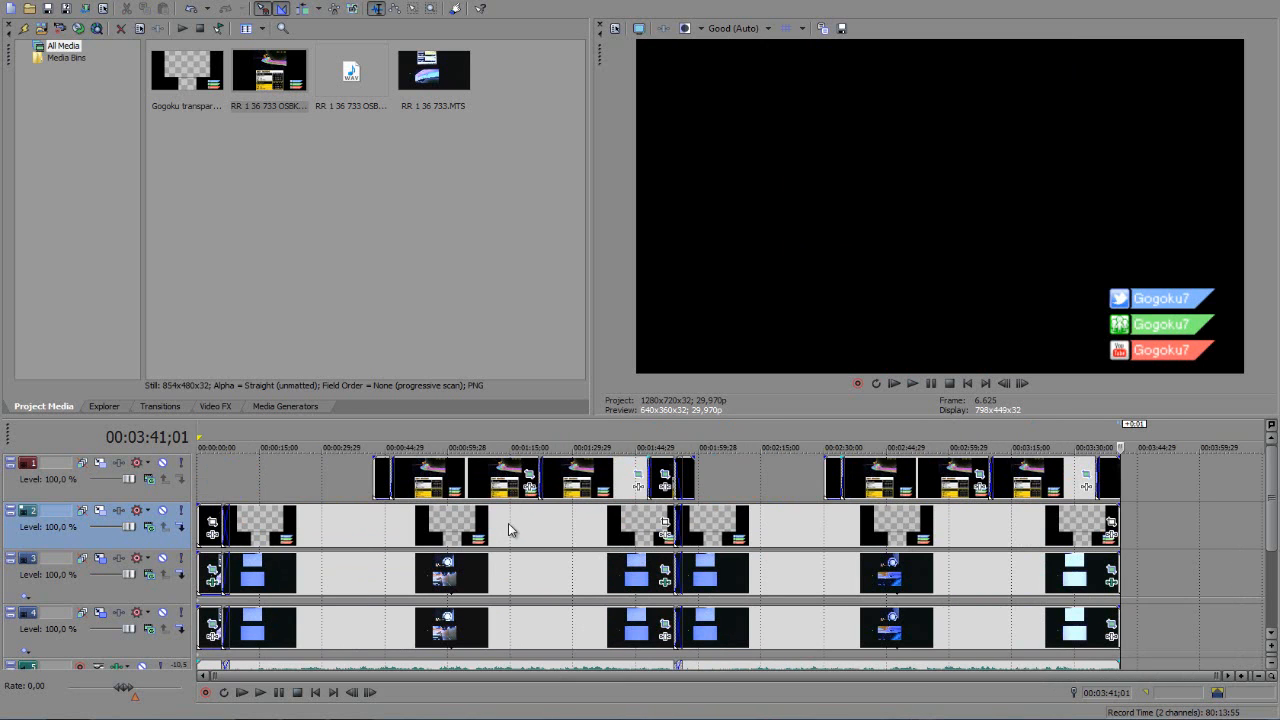
left_click(329, 534)
key("space")
left_click(590, 543)
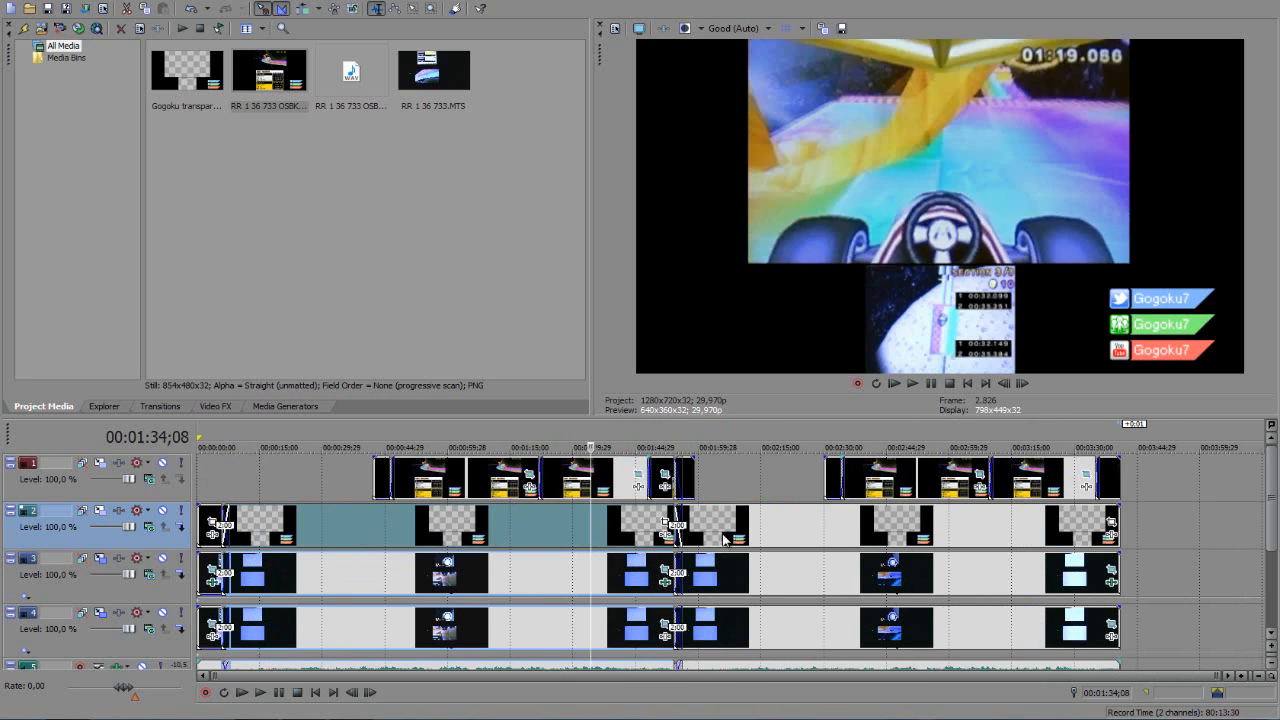
left_click(721, 543)
left_click(825, 532)
left_click(878, 532)
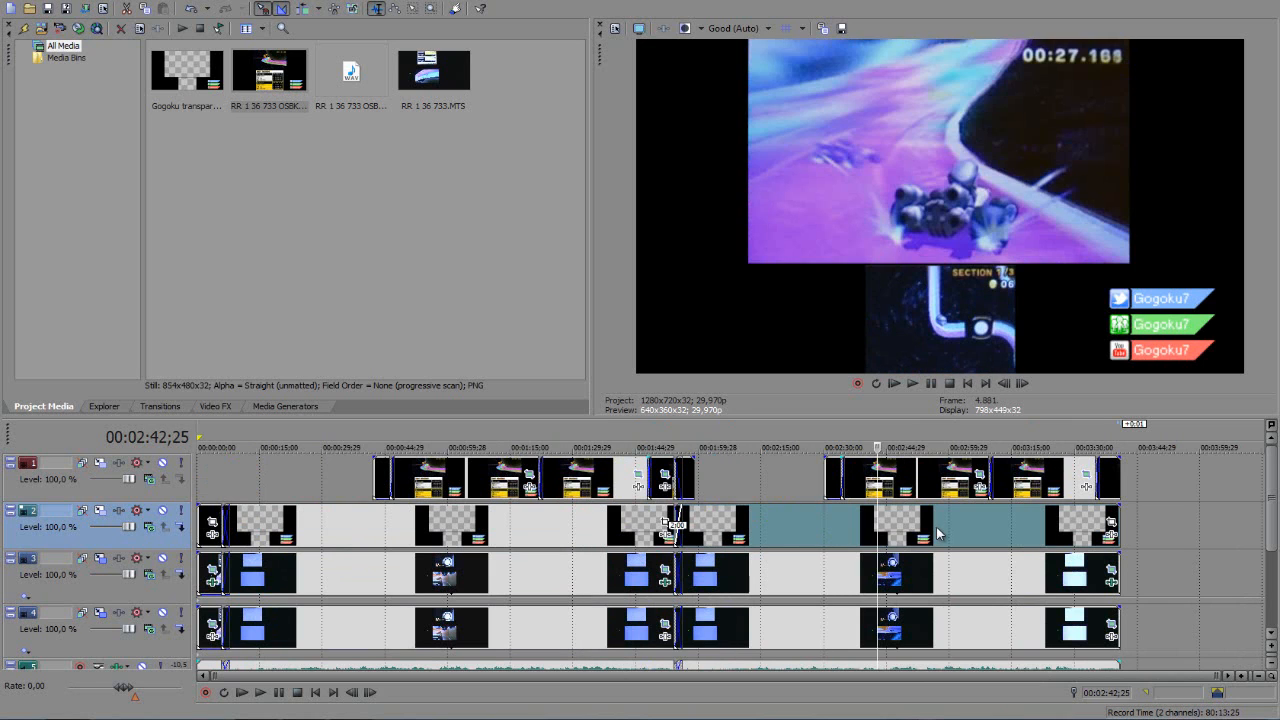
left_click(936, 528)
left_click(992, 528)
left_click(1045, 527)
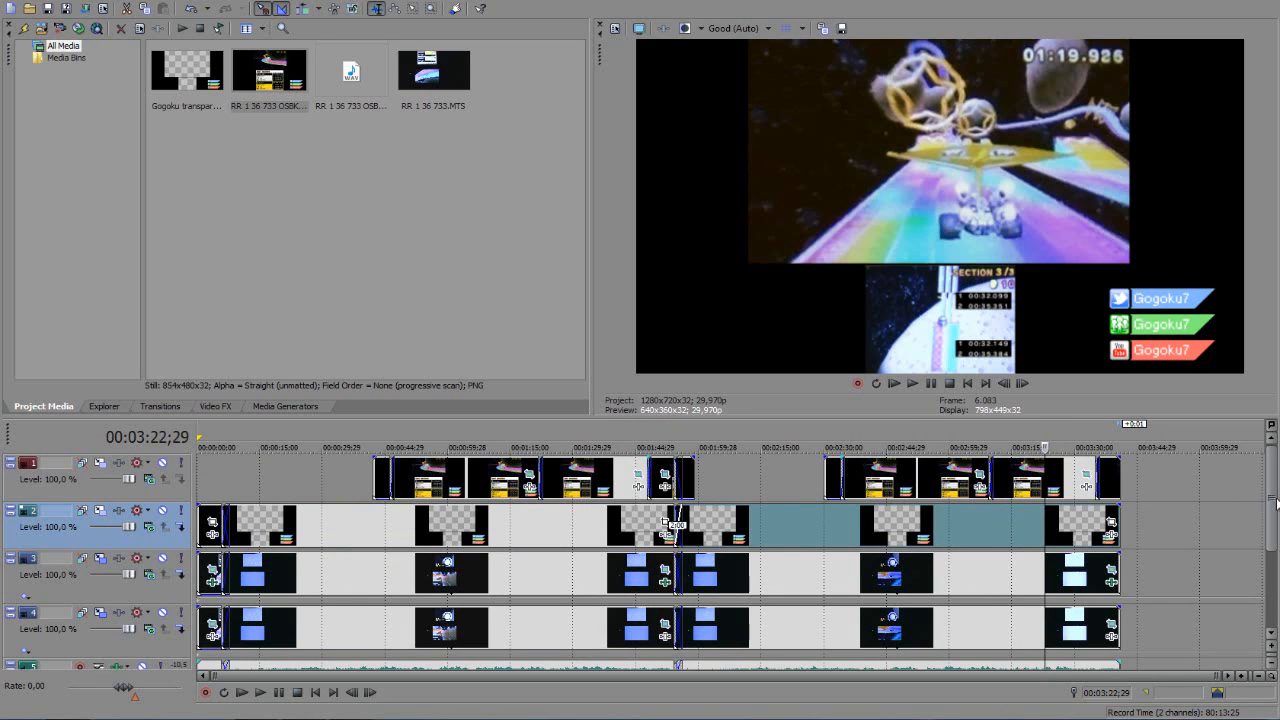
mouse_move(1277, 503)
left_mouse_down()
mouse_move(1278, 560)
mouse_move(1277, 510)
left_mouse_up()
- Inspect the Pan/Crop settings and effect chain of the first run's gameplay clip on track 3
right_click(489, 585)
left_click(770, 567)
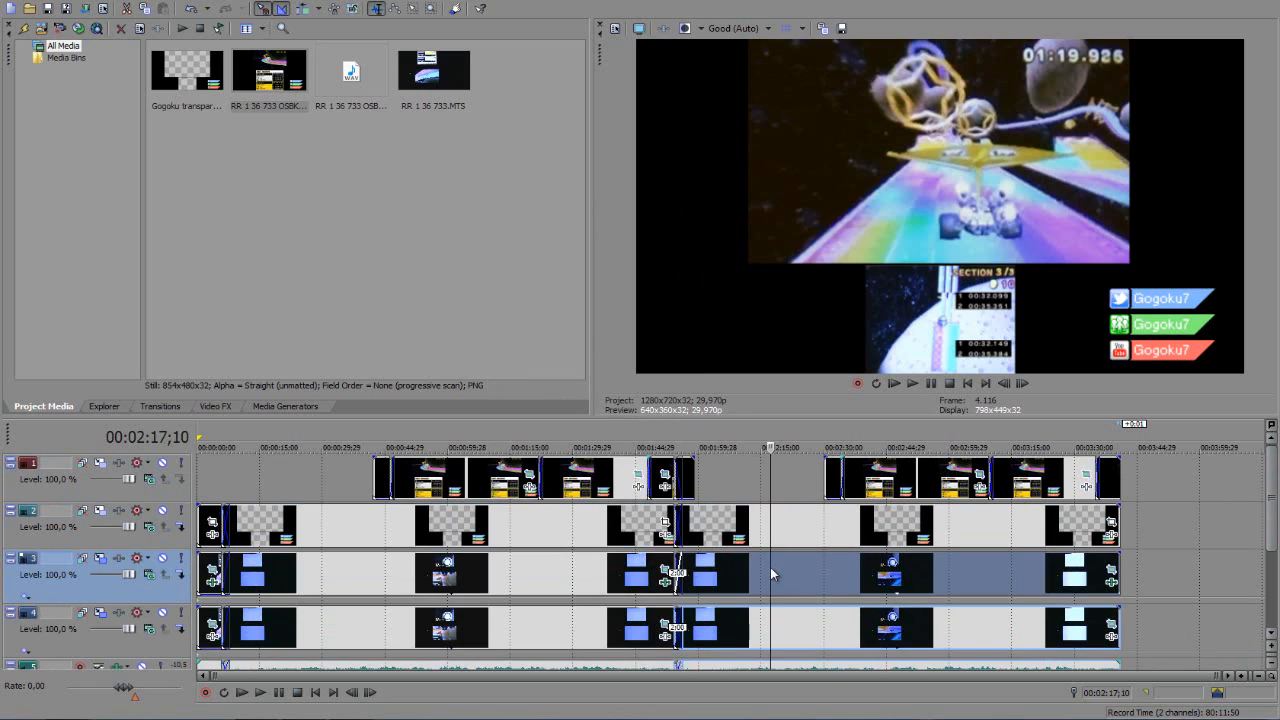
left_click(491, 586)
left_click(211, 575)
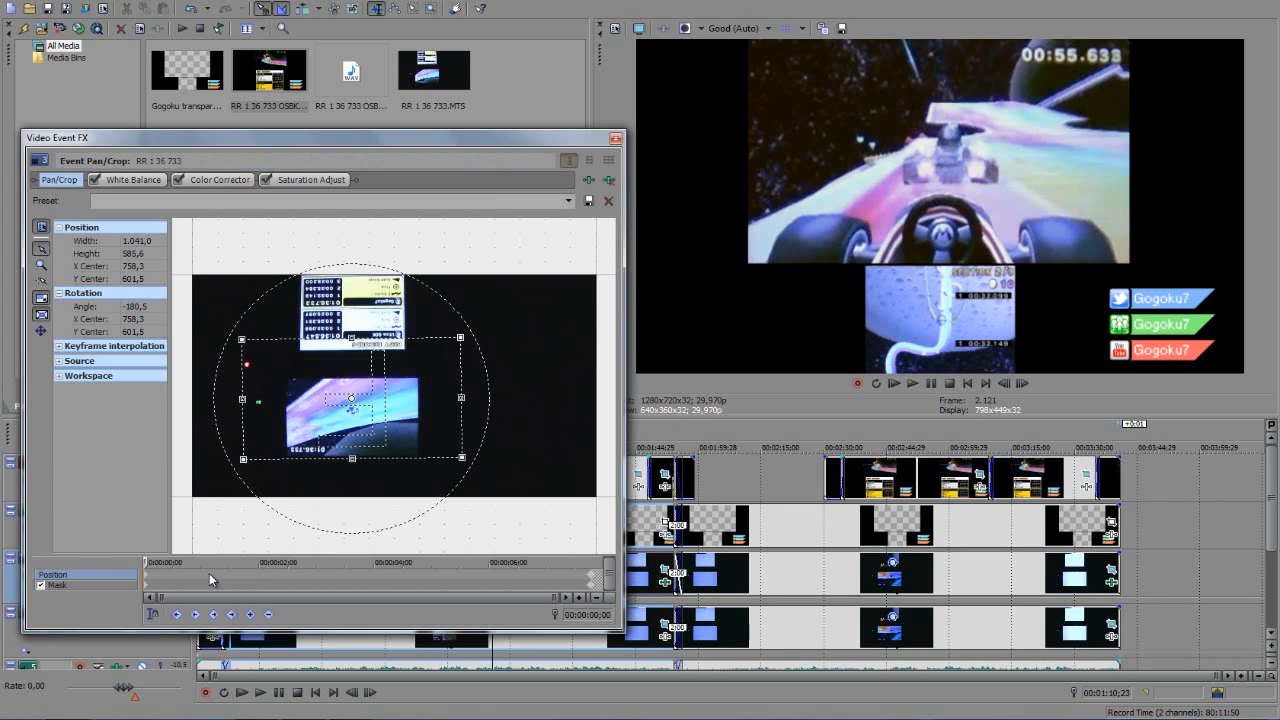
left_click(616, 141)
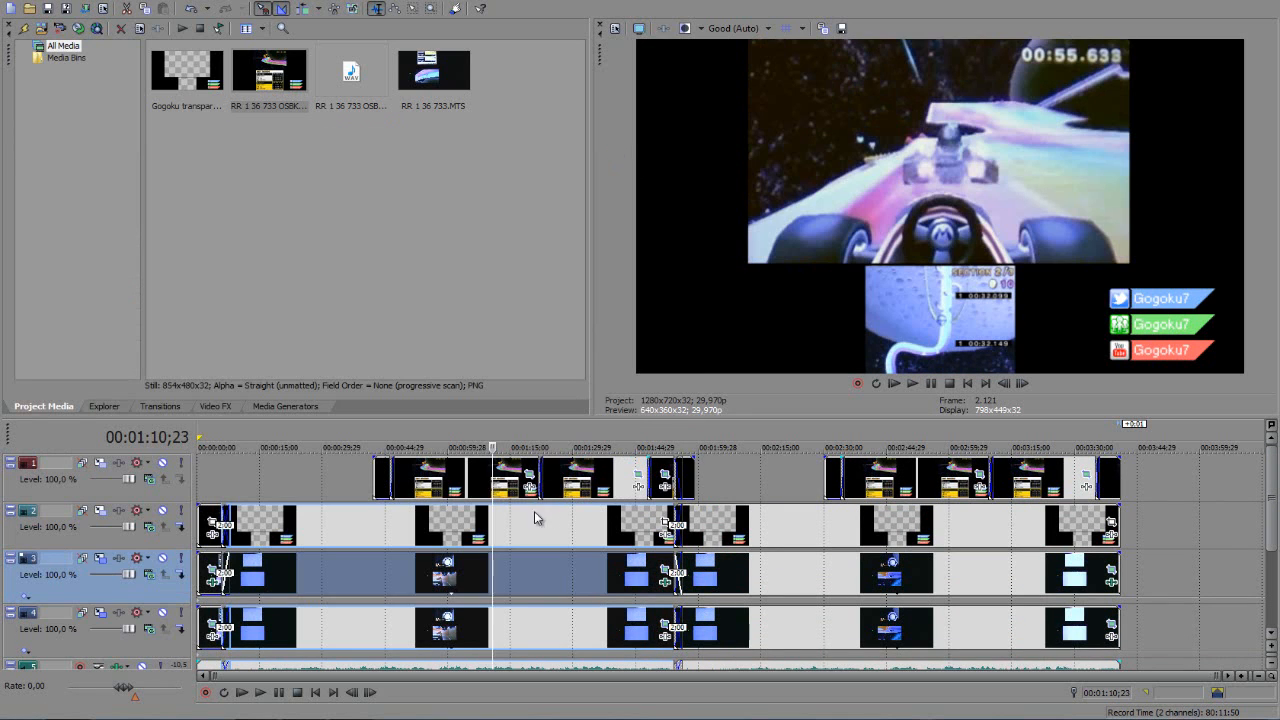
- Compare frames from the first and second runs in the preview, checking gameplay, lap times and overlay
left_click(543, 567)
left_click(790, 571)
left_click(845, 578)
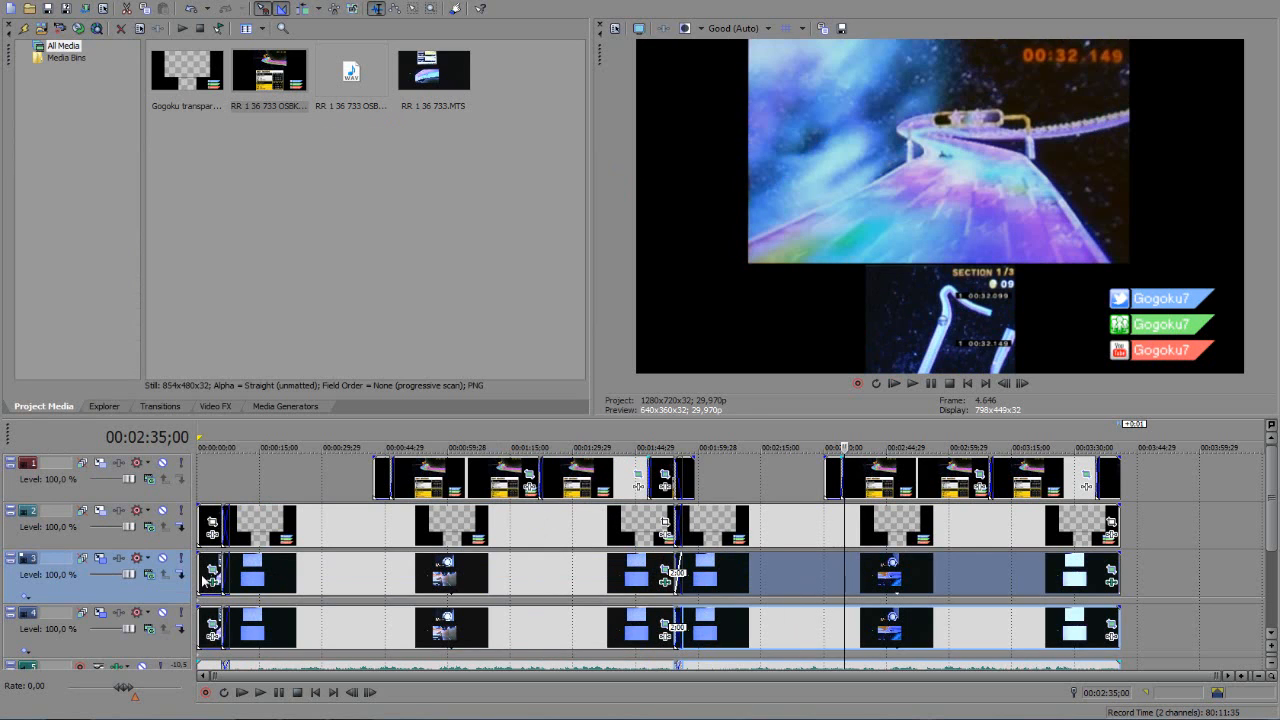
left_click(292, 578)
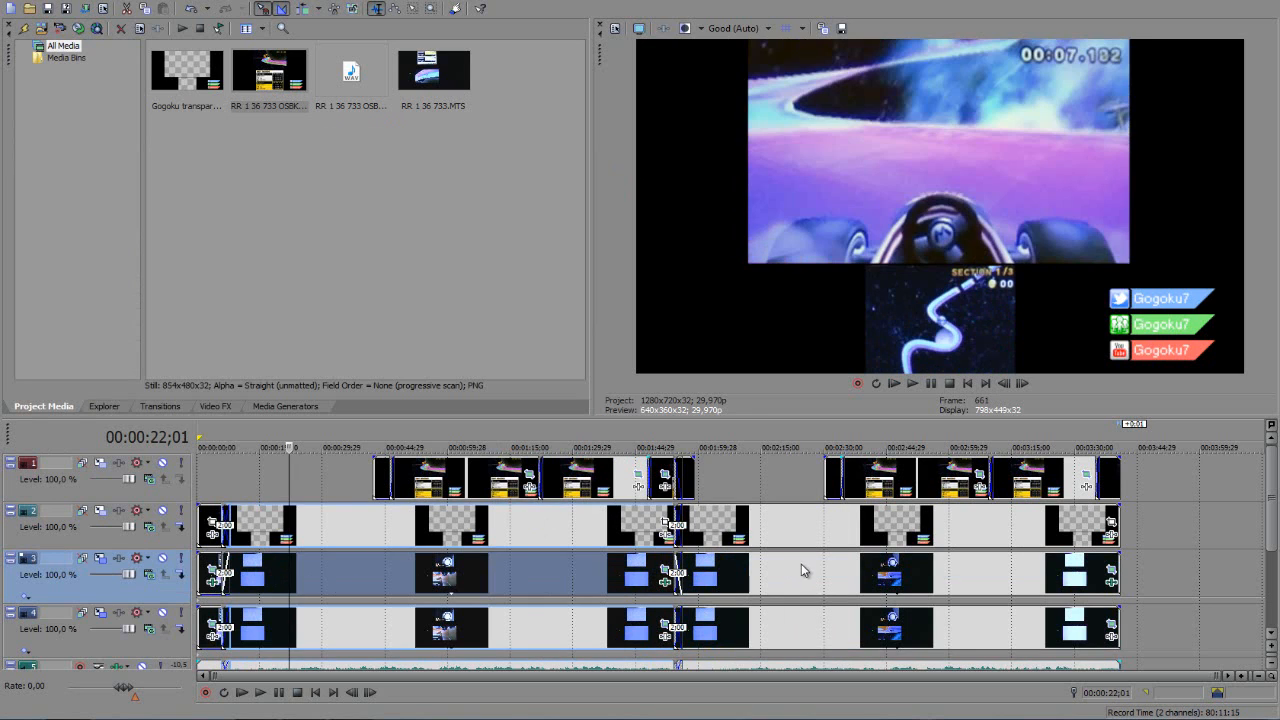
left_click(803, 565)
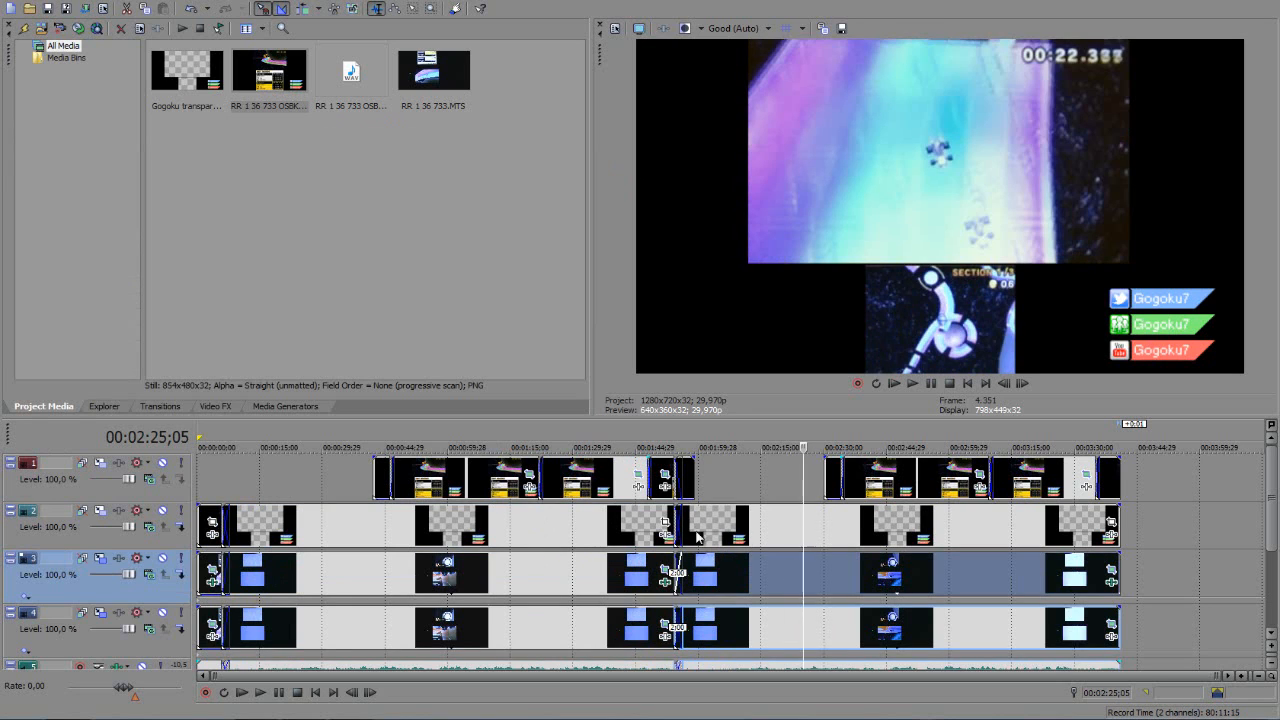
left_click(555, 541)
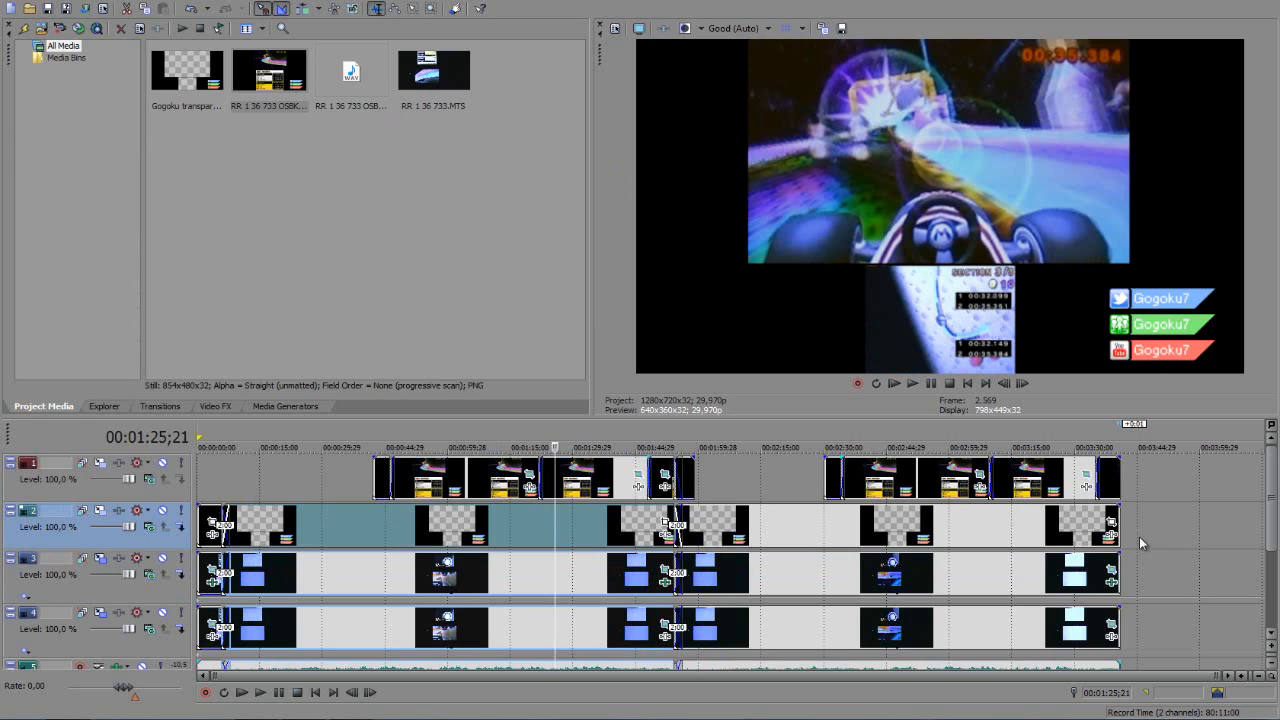
left_click(850, 528)
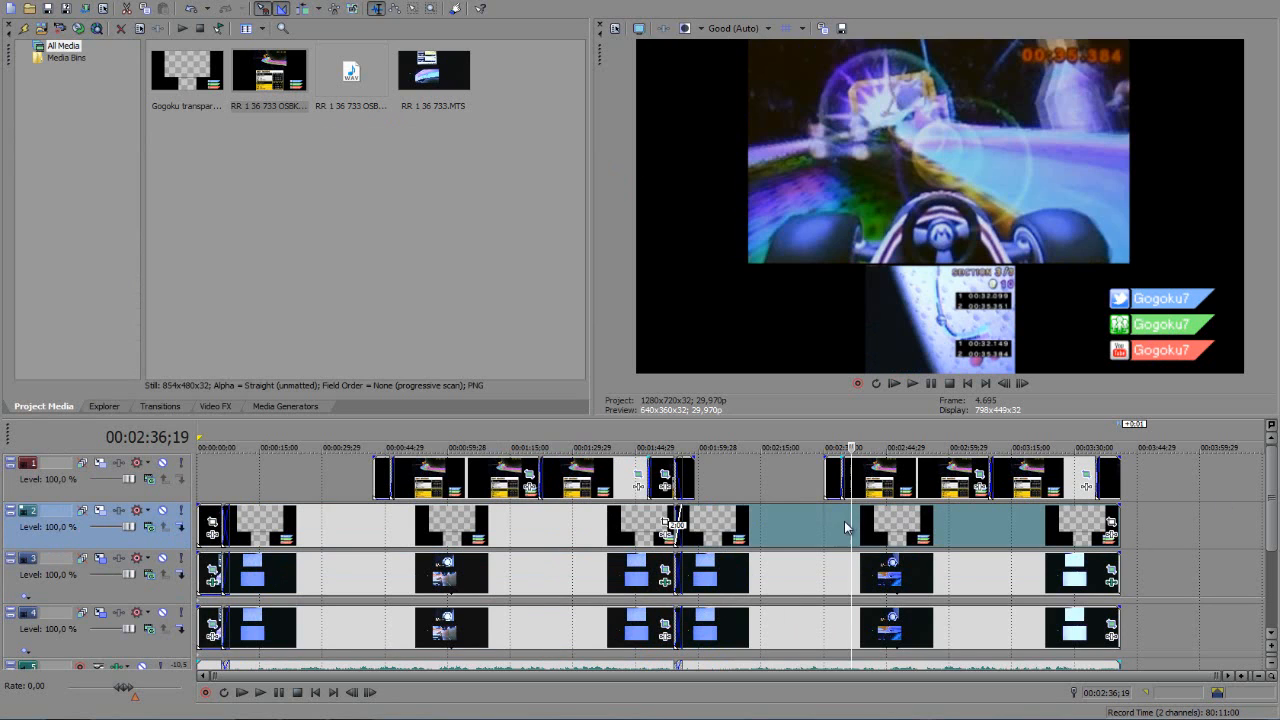
left_click(799, 535)
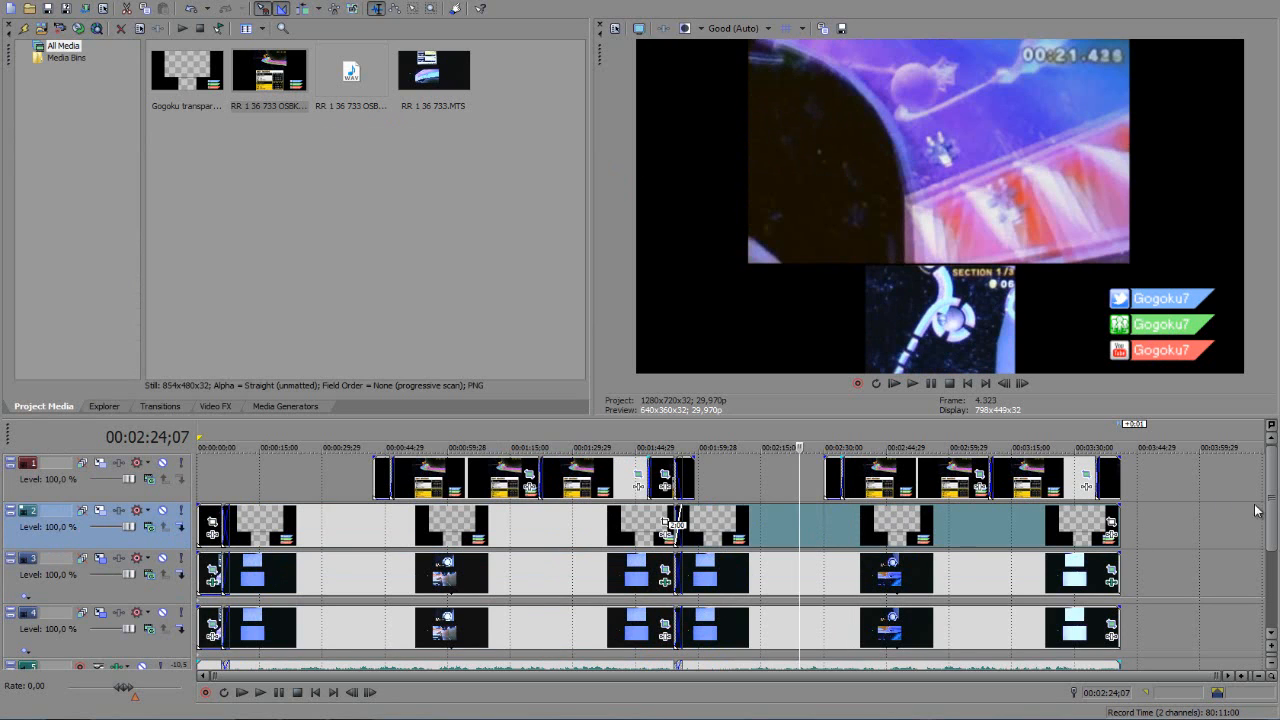
- Open the Render As settings and examine the Gogoku7 720p template's video options, including profile, frame rate and encode mode
mouse_move(1272, 528)
left_mouse_down()
mouse_move(1276, 588)
mouse_move(1272, 528)
left_mouse_up()
left_click(20, 3)
left_click(46, 96)
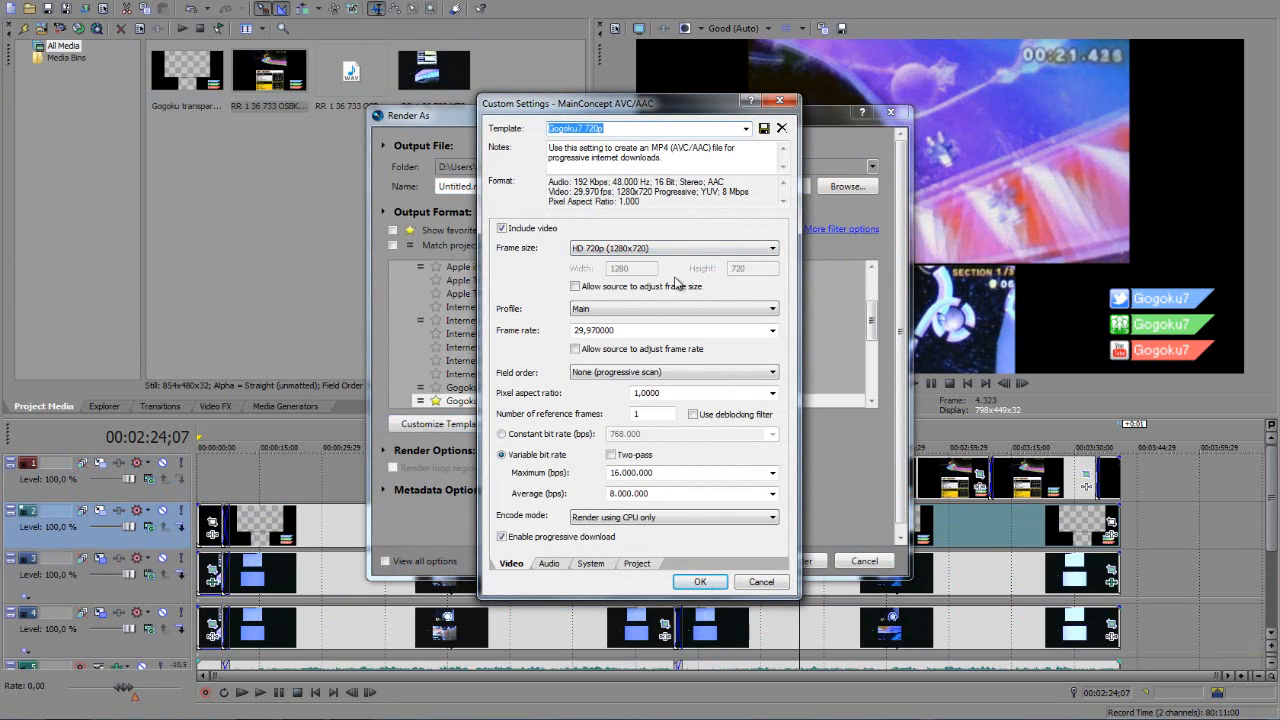
left_click(601, 311)
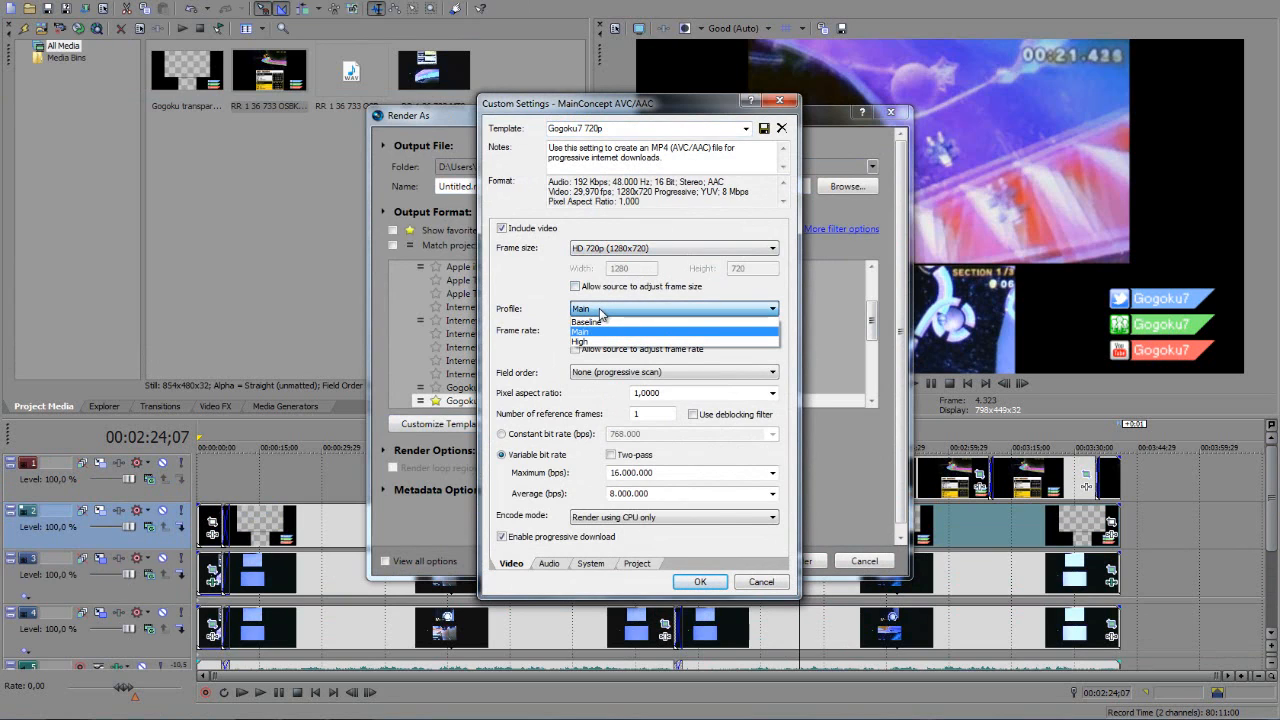
left_click(601, 331)
double_click(612, 330)
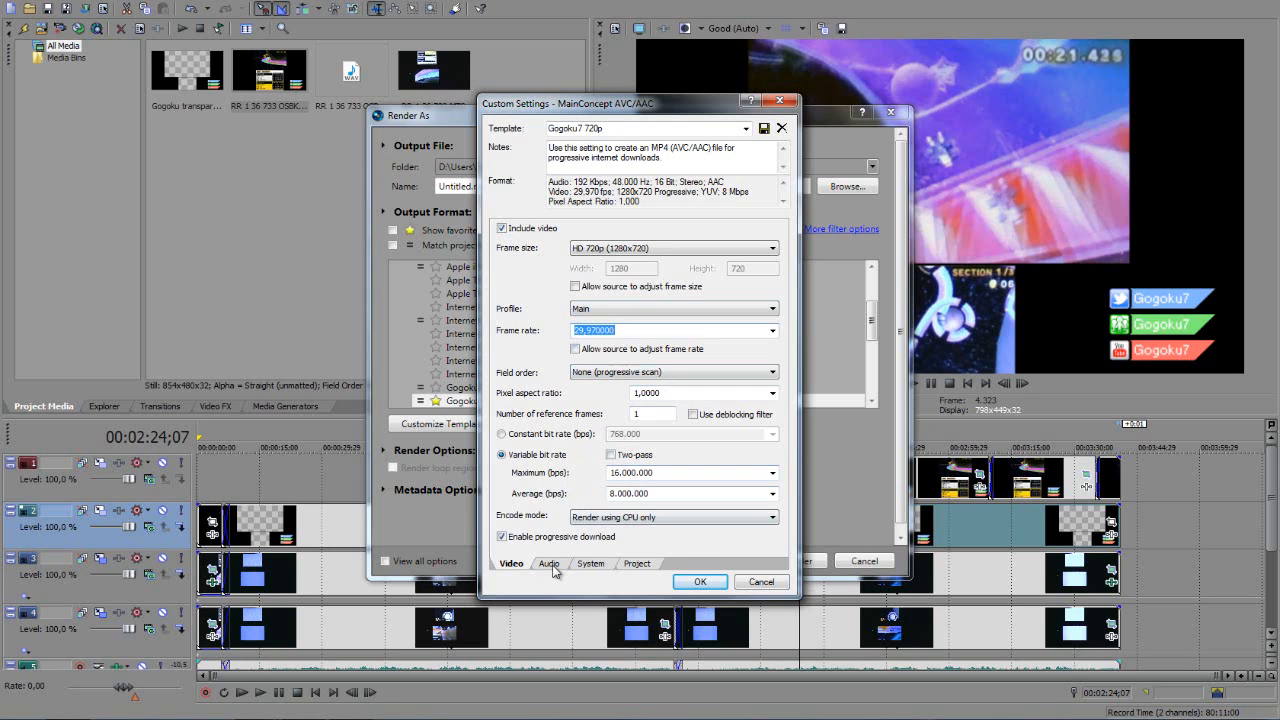
left_click(596, 521)
left_click(596, 524)
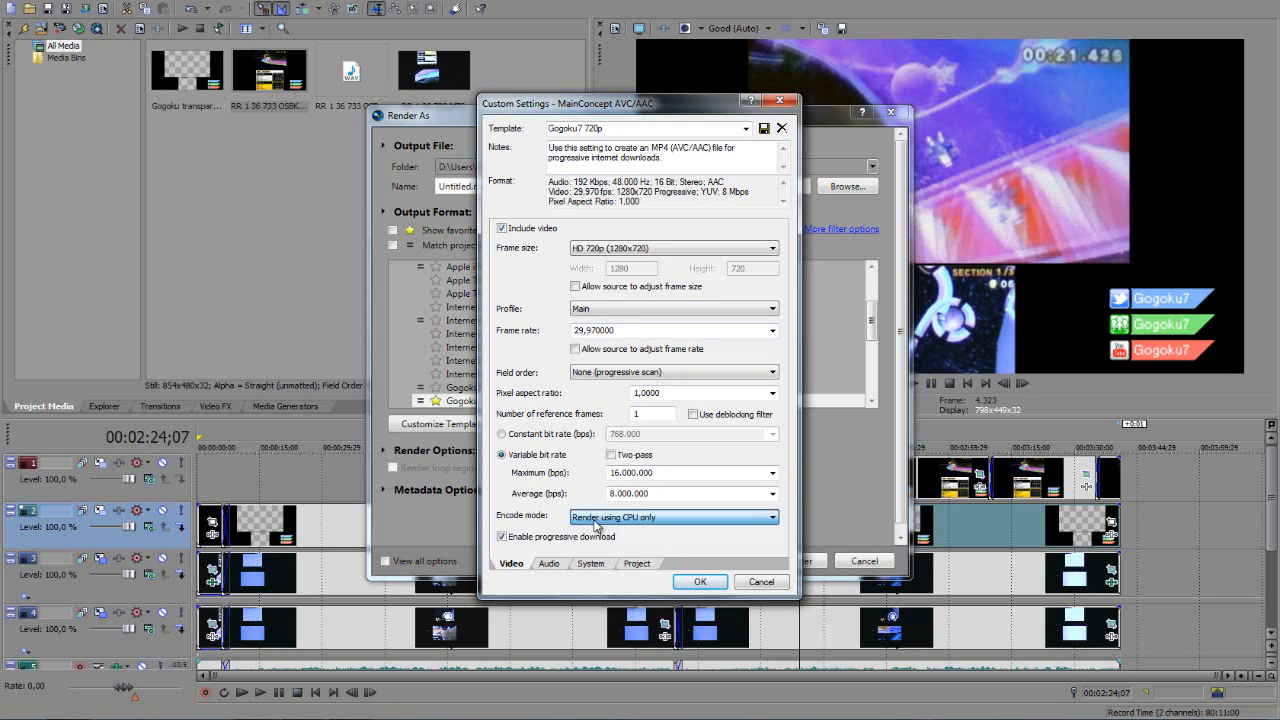
- Review the render template's audio, system and project settings, including the stereoscopic 3D modes, and leave the customization without changes
left_click(550, 564)
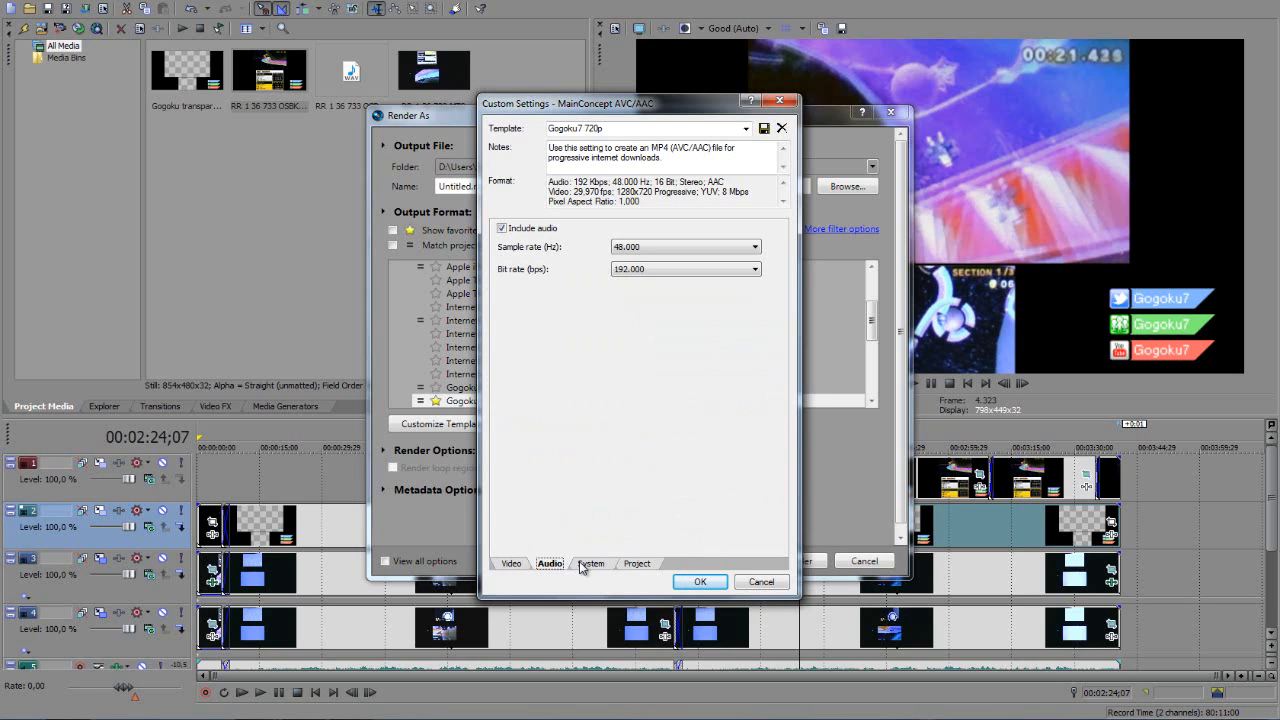
left_click(583, 564)
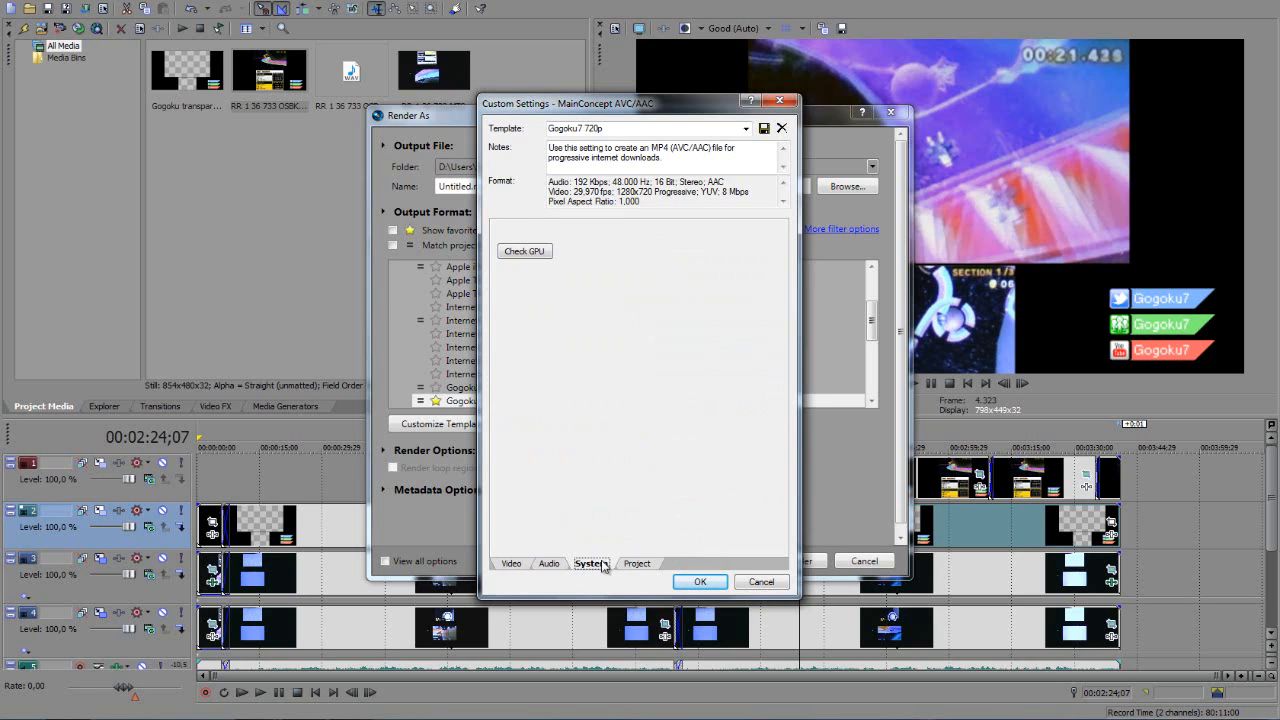
left_click(628, 565)
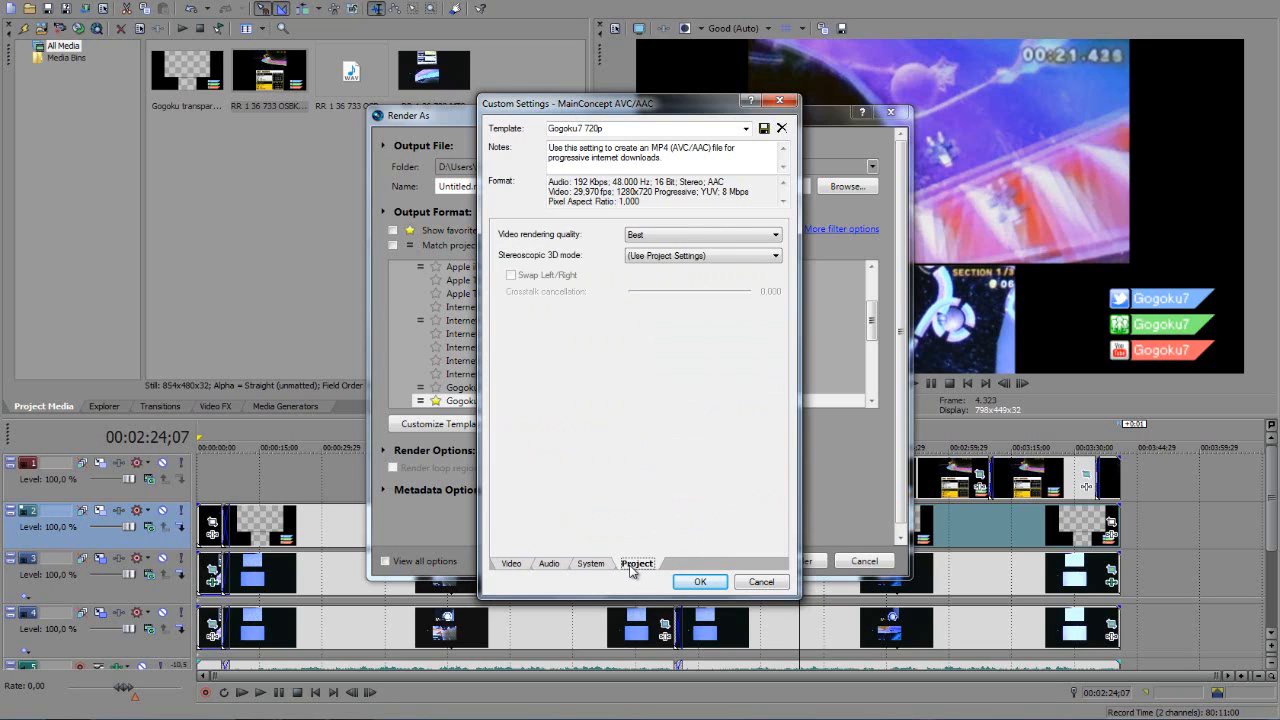
left_click(706, 257)
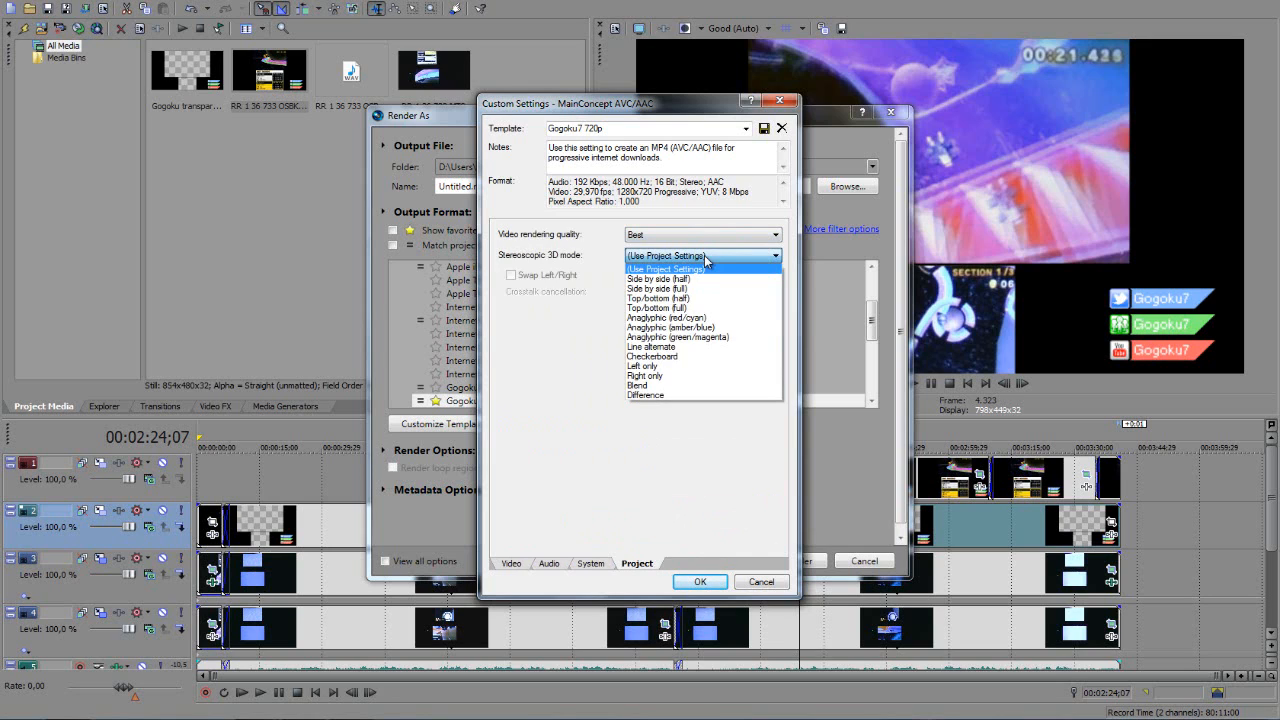
left_click(706, 258)
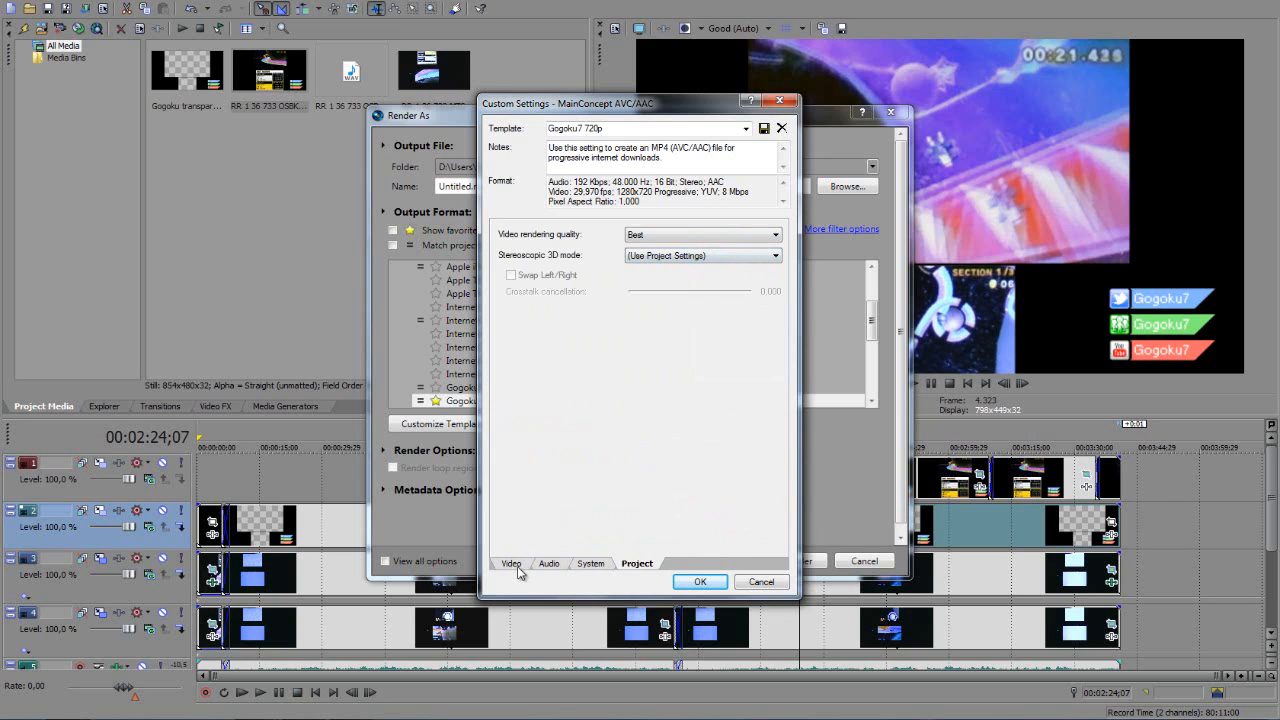
left_click(515, 565)
left_click(761, 582)
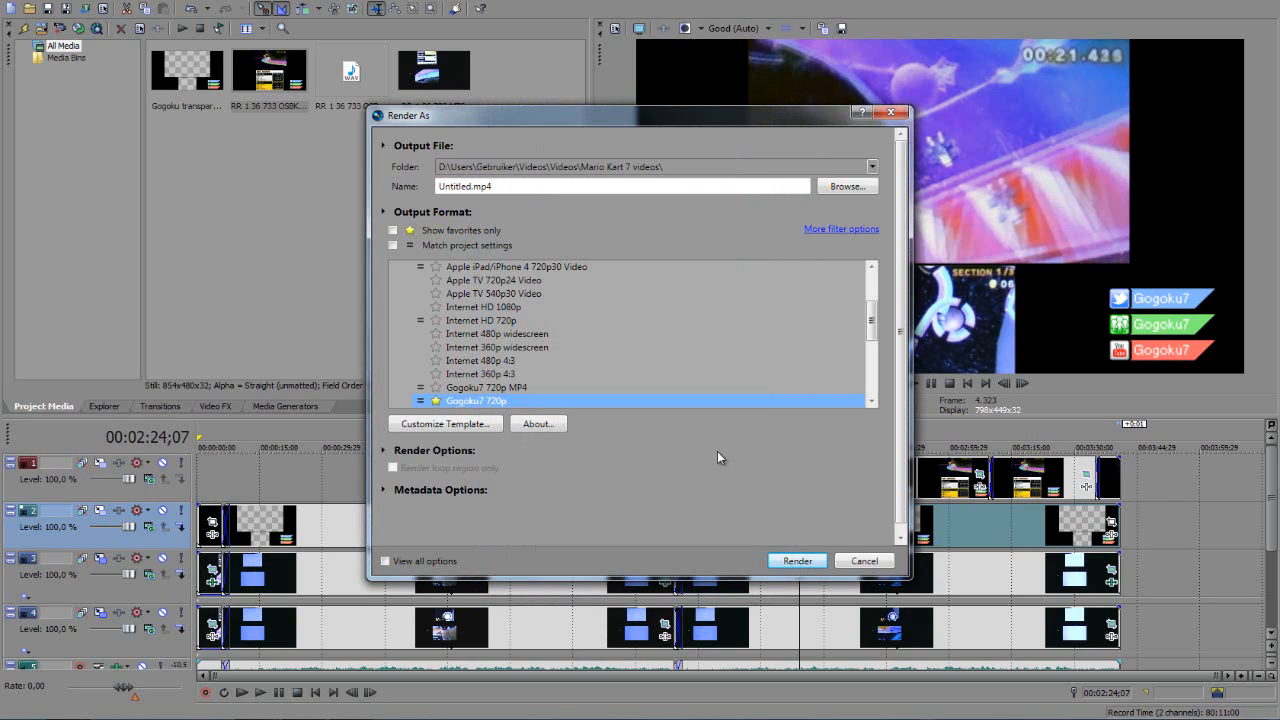
- Name the render output file "RR BKT 733" in place of the default name
left_click(520, 187)
key("BackSpace")
key("BackSpace")
key("BackSpace")
key("BackSpace")
key("BackSpace")
key("BackSpace")
key("BackSpace")
key("BackSpace")
key("BackSpace")
key("BackSpace")
key("BackSpace")
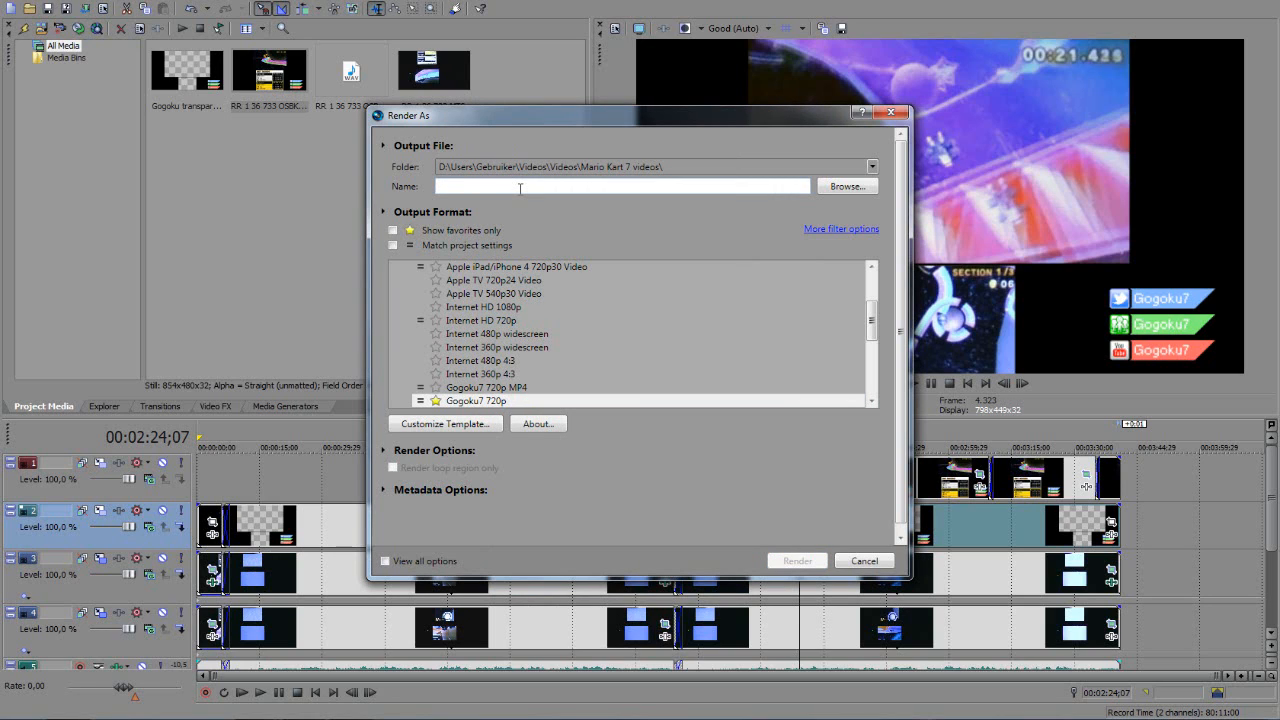
type("RR BKT")
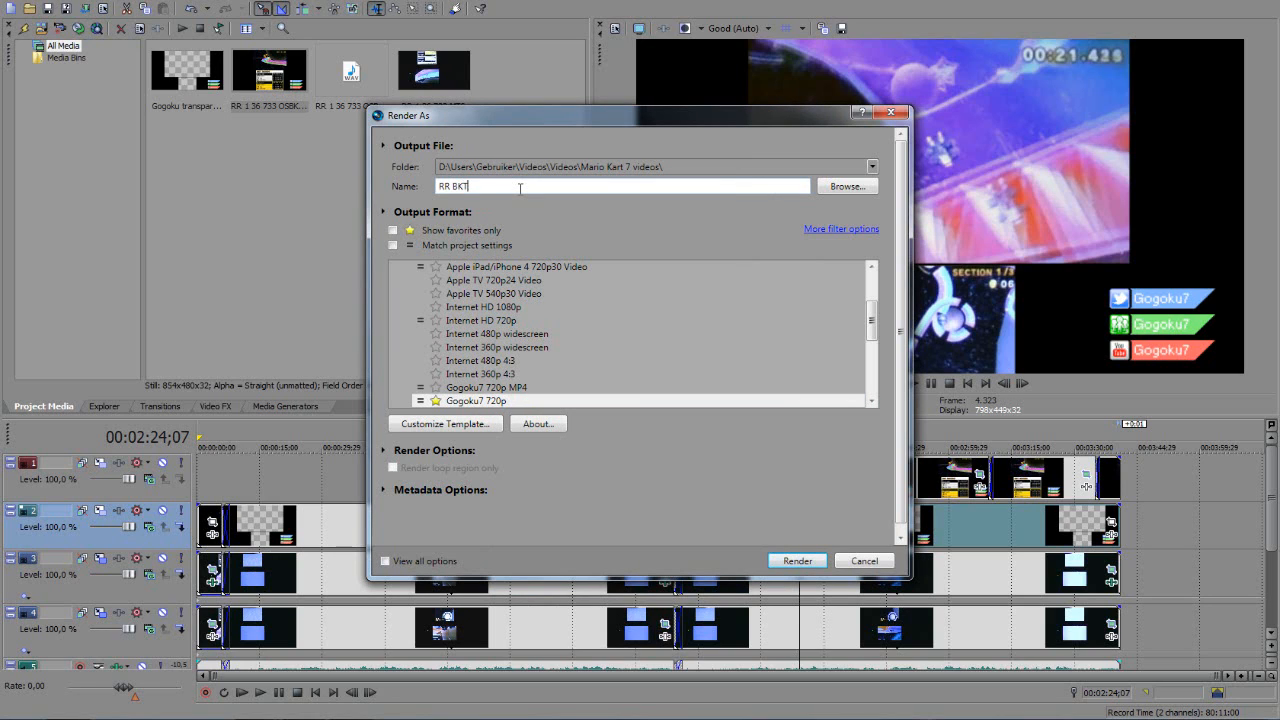
type(" 733")
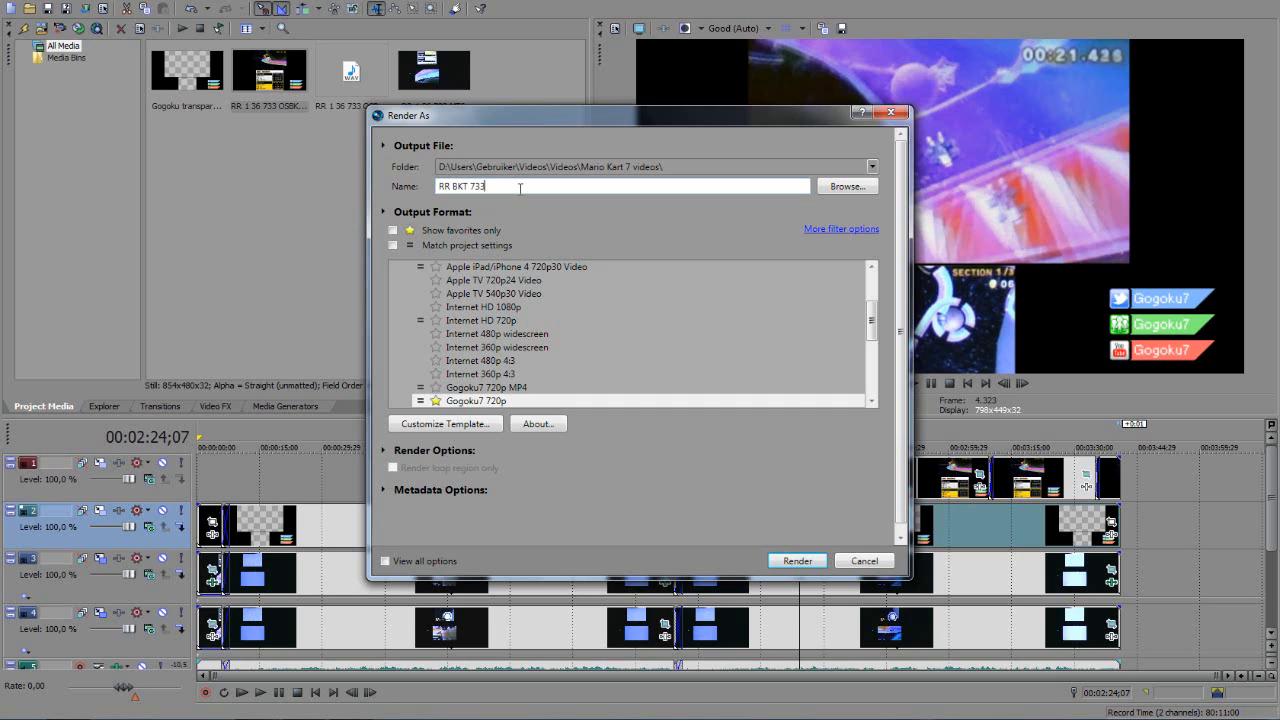